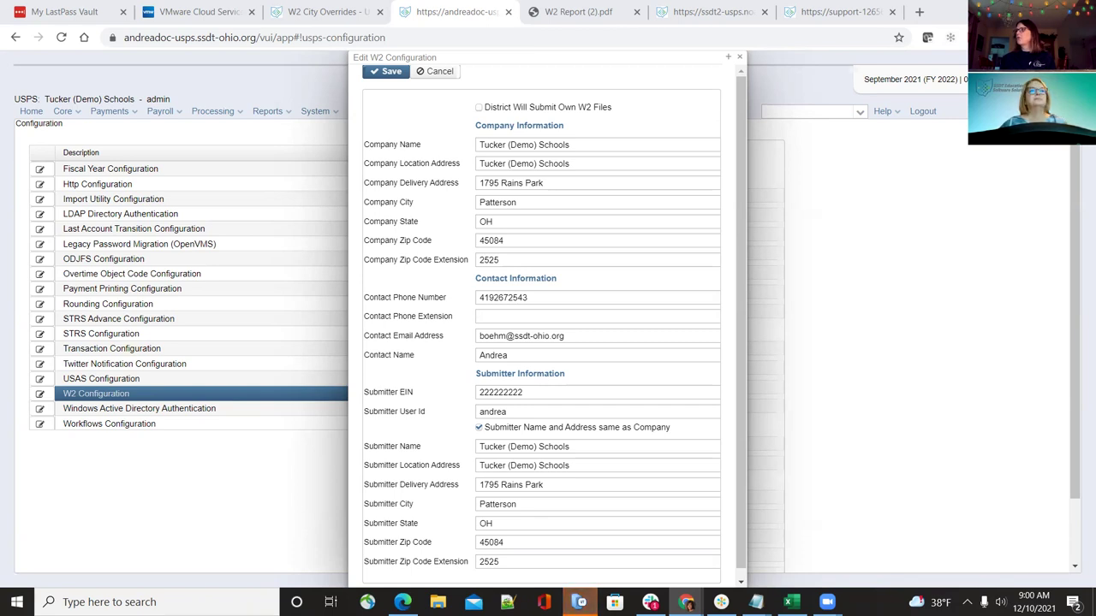
Switch to the W2 City Overrides wiki page in the SSDT Confluence wiki
mouse_move(696, 234)
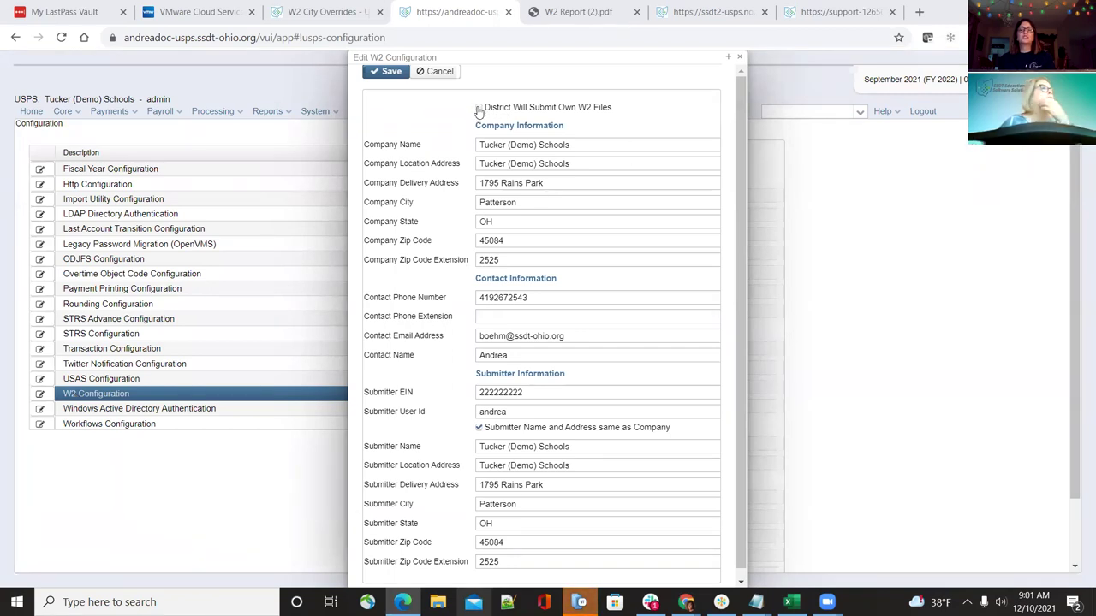
mouse_move(479, 113)
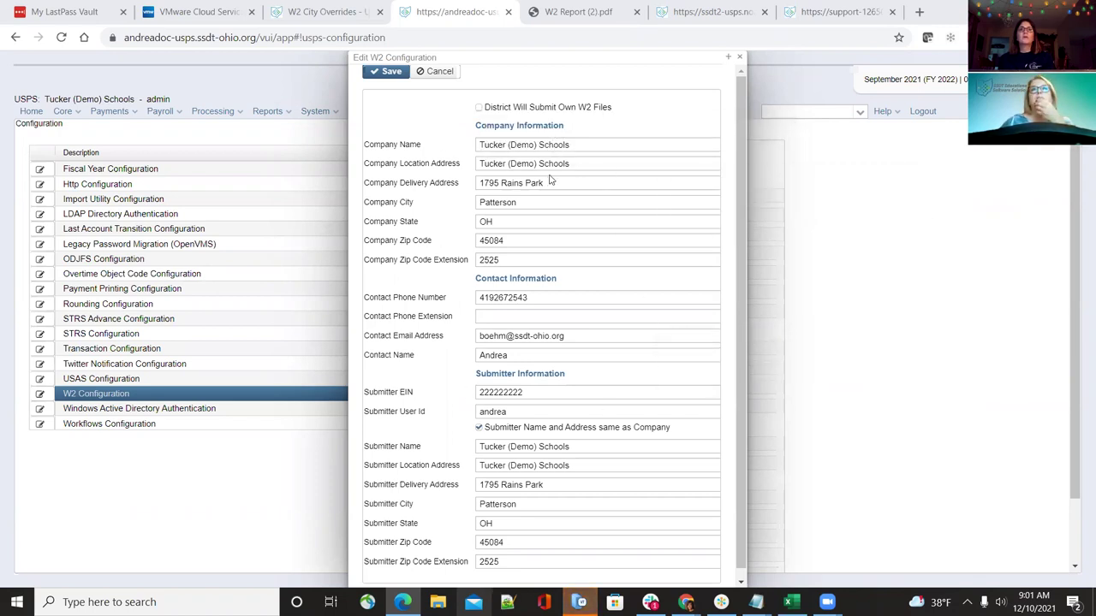
mouse_move(552, 263)
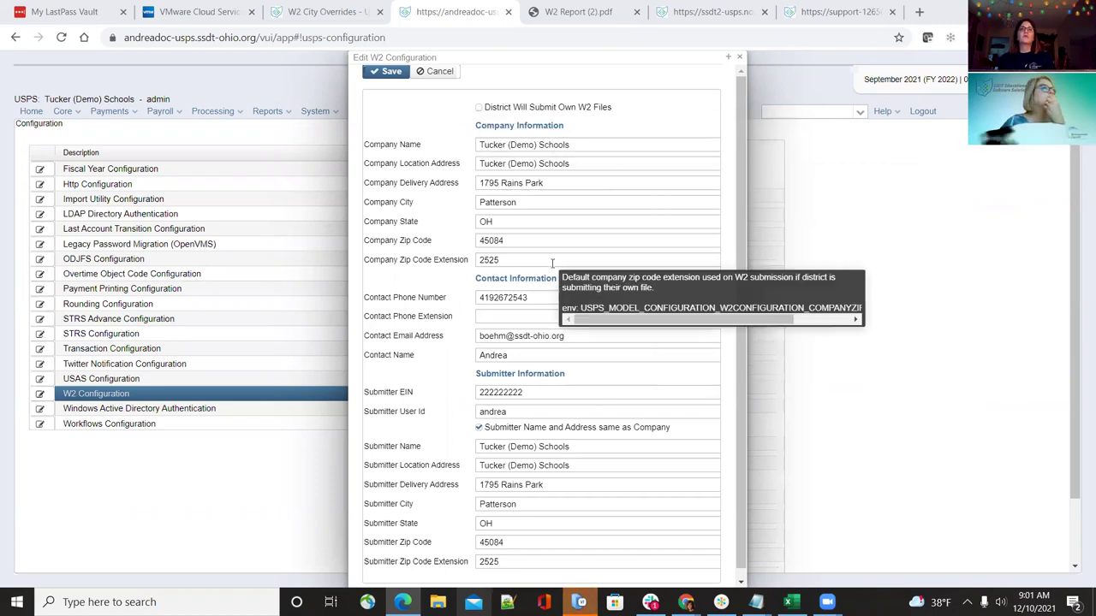
mouse_move(537, 304)
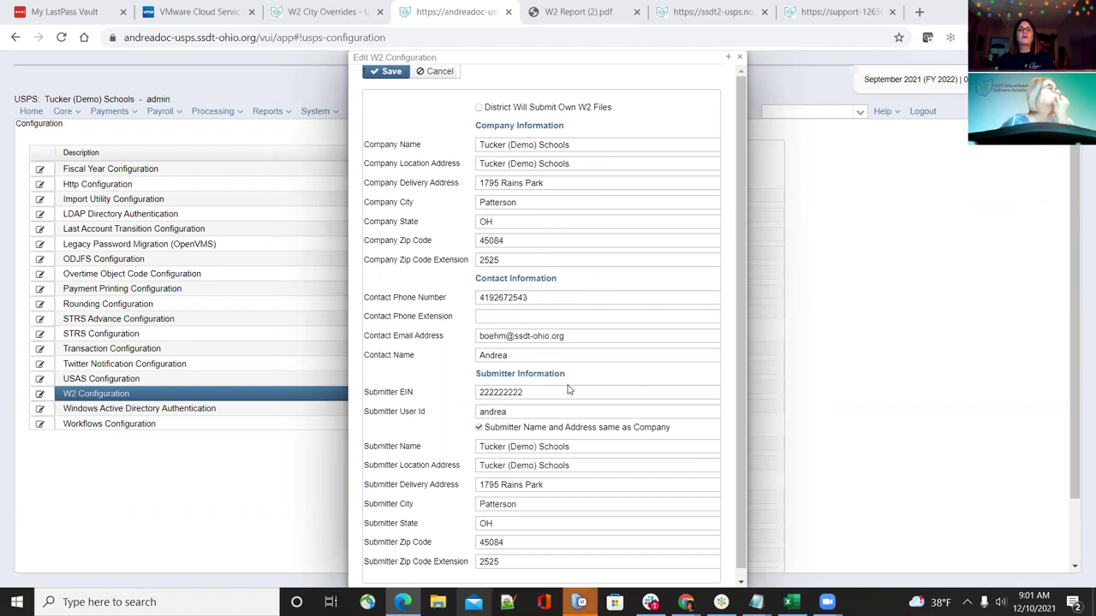
scroll(561, 420, down, 1)
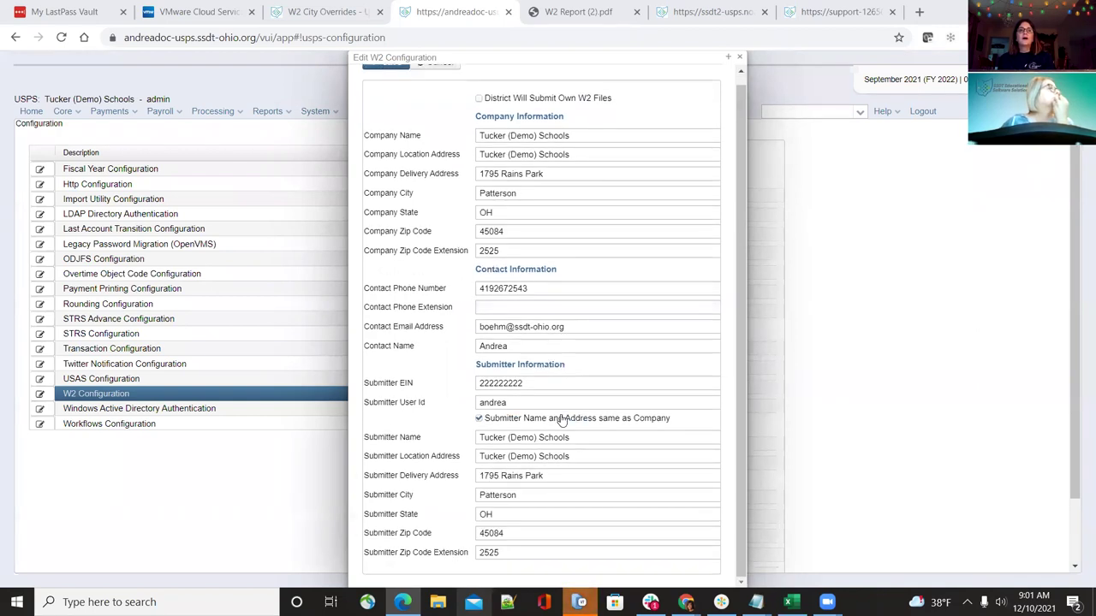
mouse_move(560, 420)
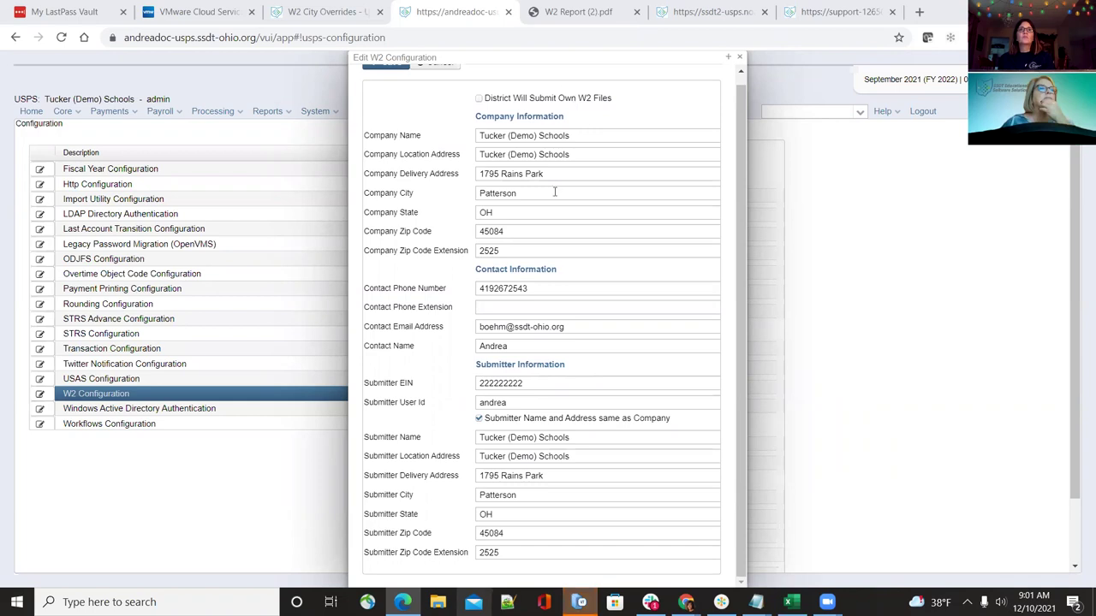
scroll(554, 192, up, 1)
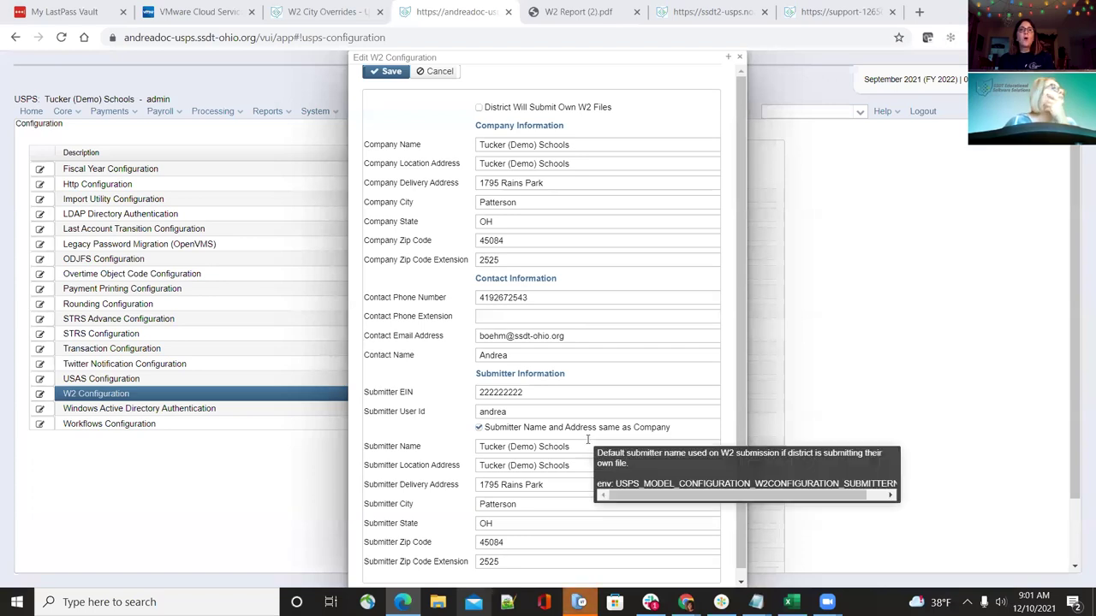
scroll(587, 438, down, 1)
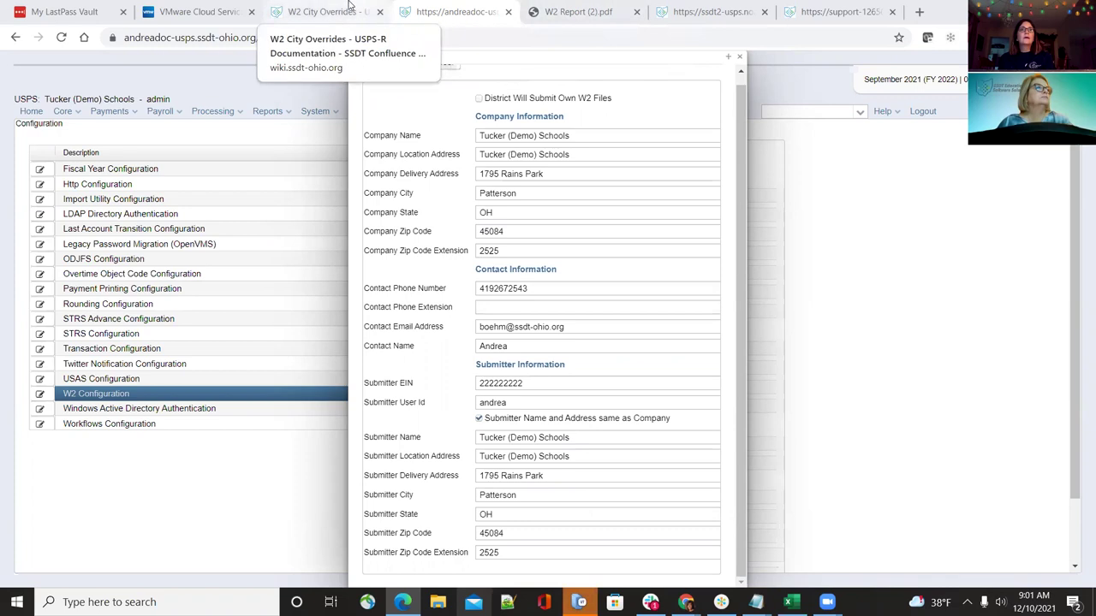
click(319, 12)
scroll(86, 437, up, 5)
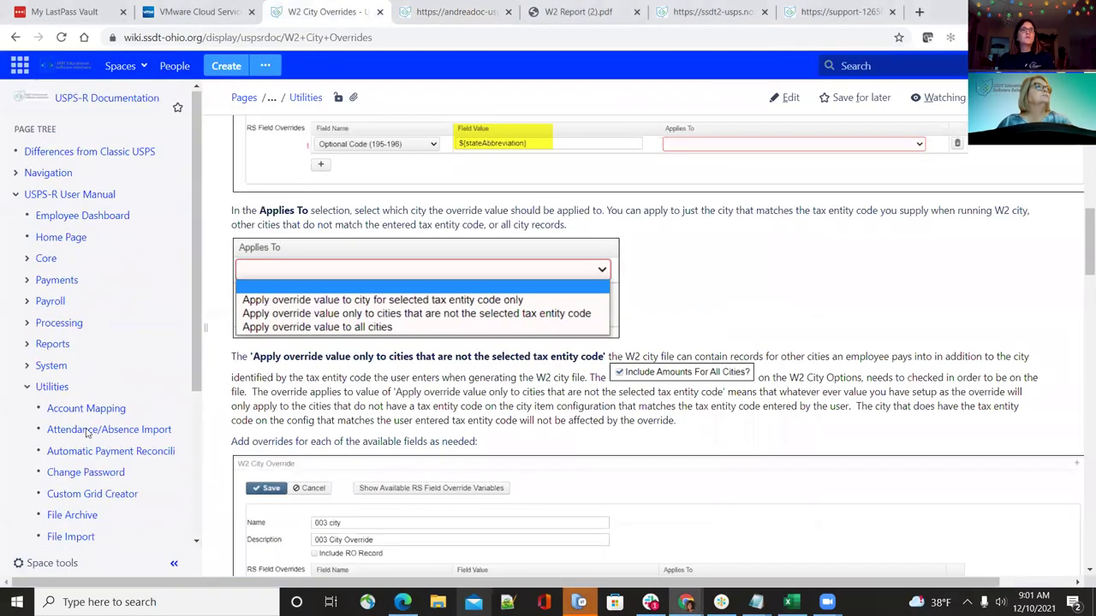
Expand Reports and System in the documentation tree, then view the System › Configuration page
click(25, 345)
scroll(85, 411, down, 8)
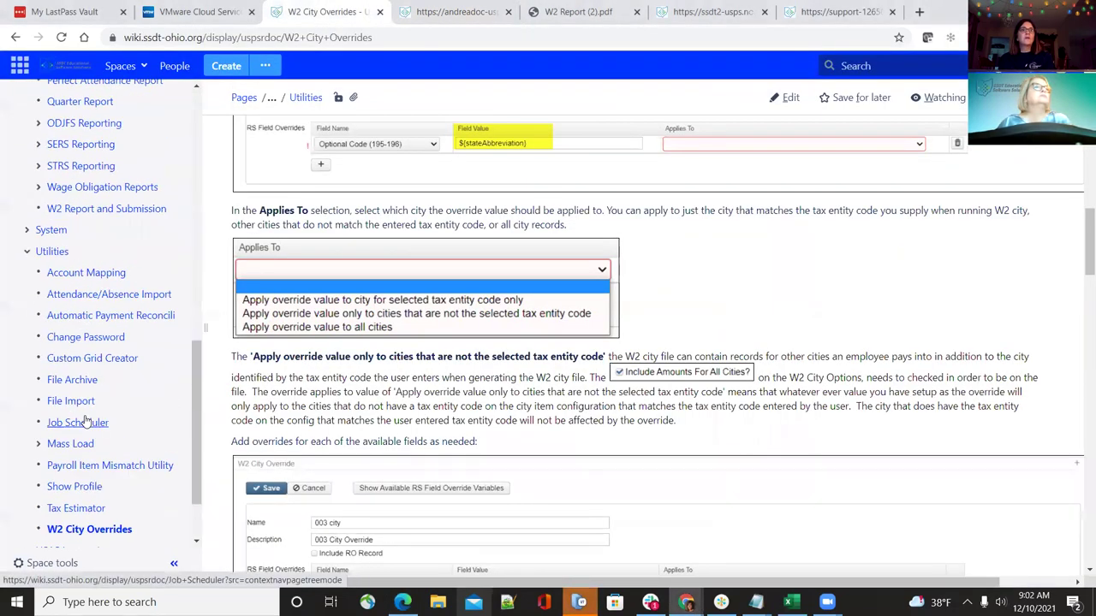
scroll(85, 420, down, 5)
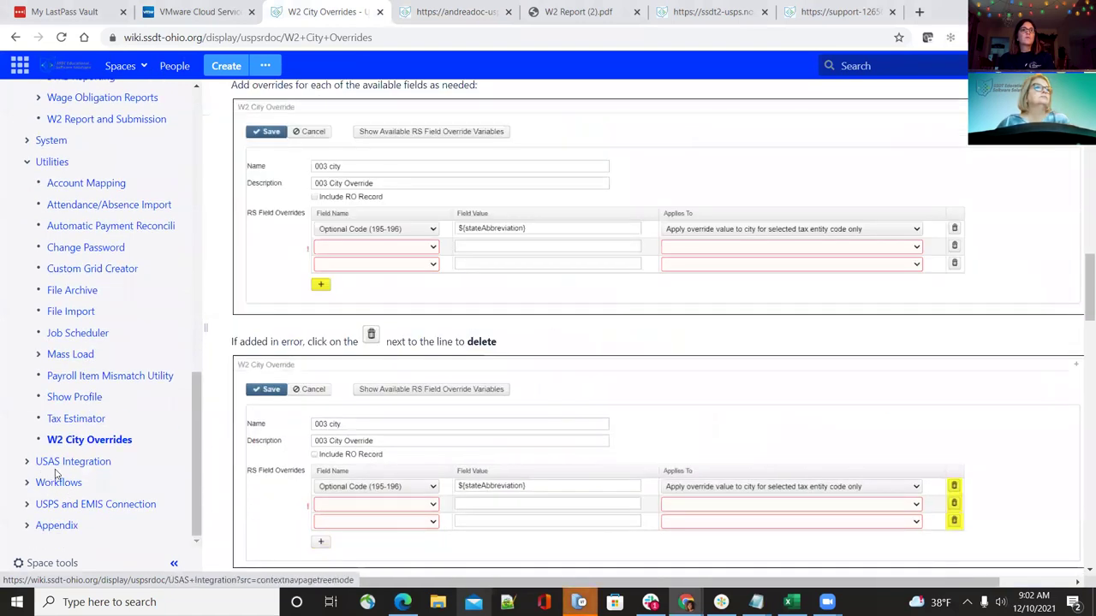
scroll(51, 330, up, 1)
click(26, 283)
click(76, 332)
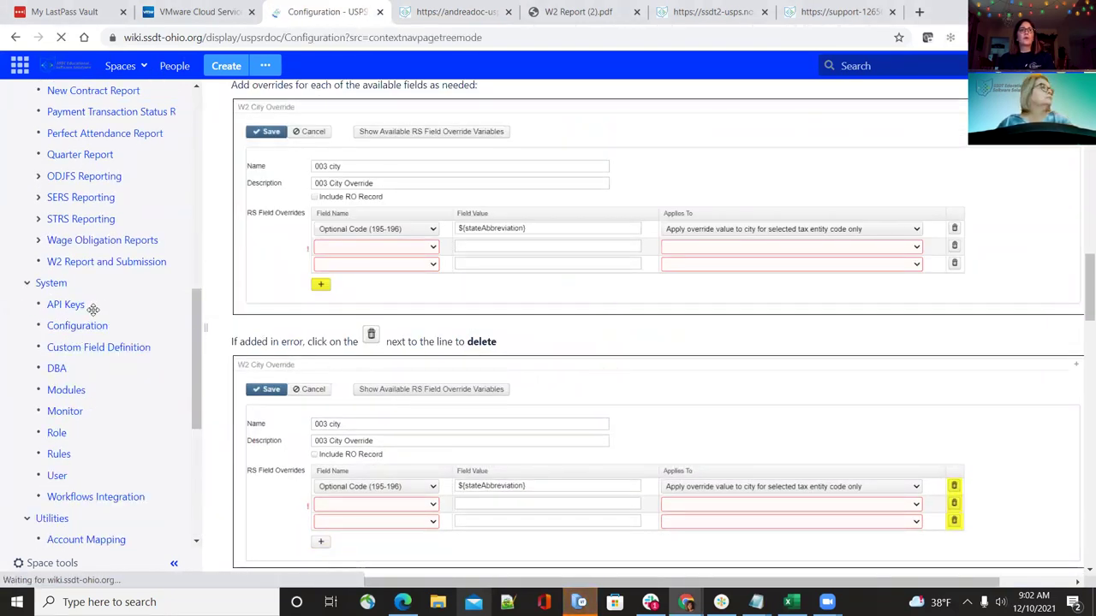
scroll(322, 361, down, 5)
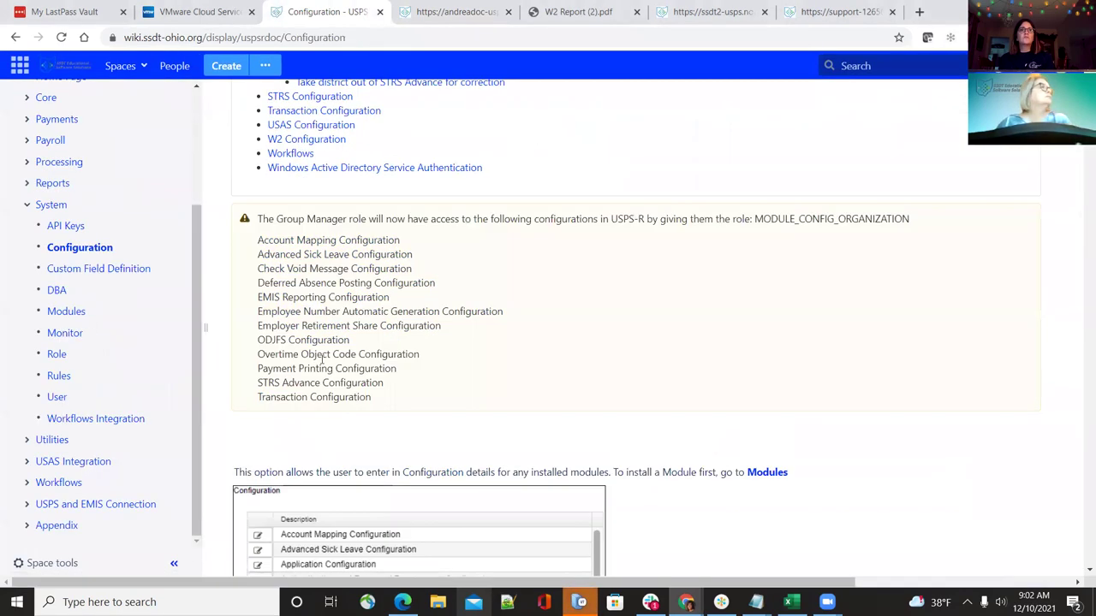
click(305, 140)
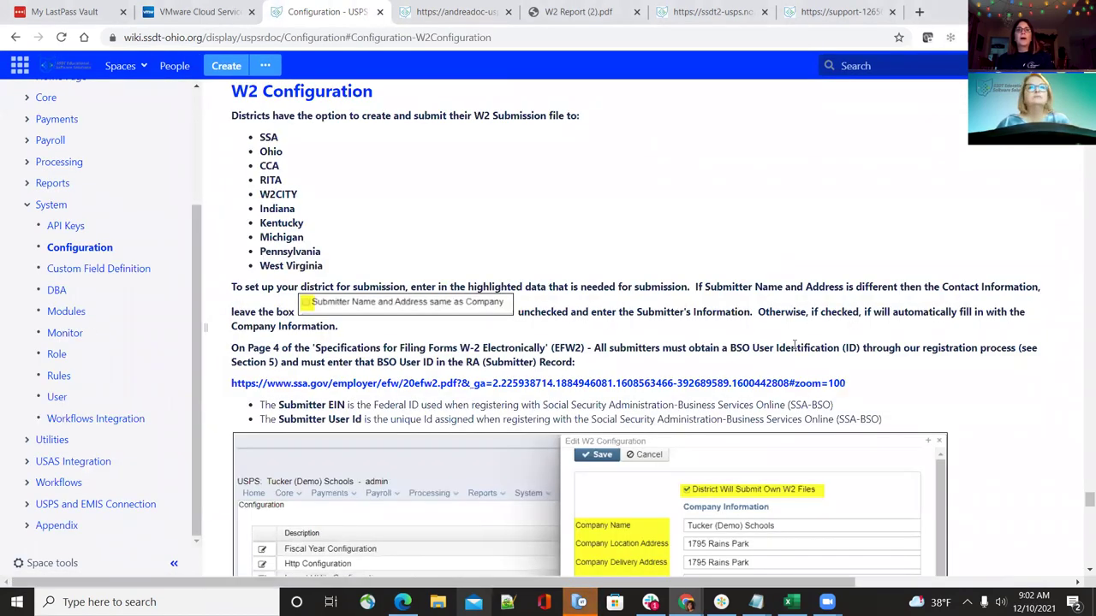
scroll(795, 344, down, 7)
scroll(513, 420, up, 3)
scroll(501, 389, down, 6)
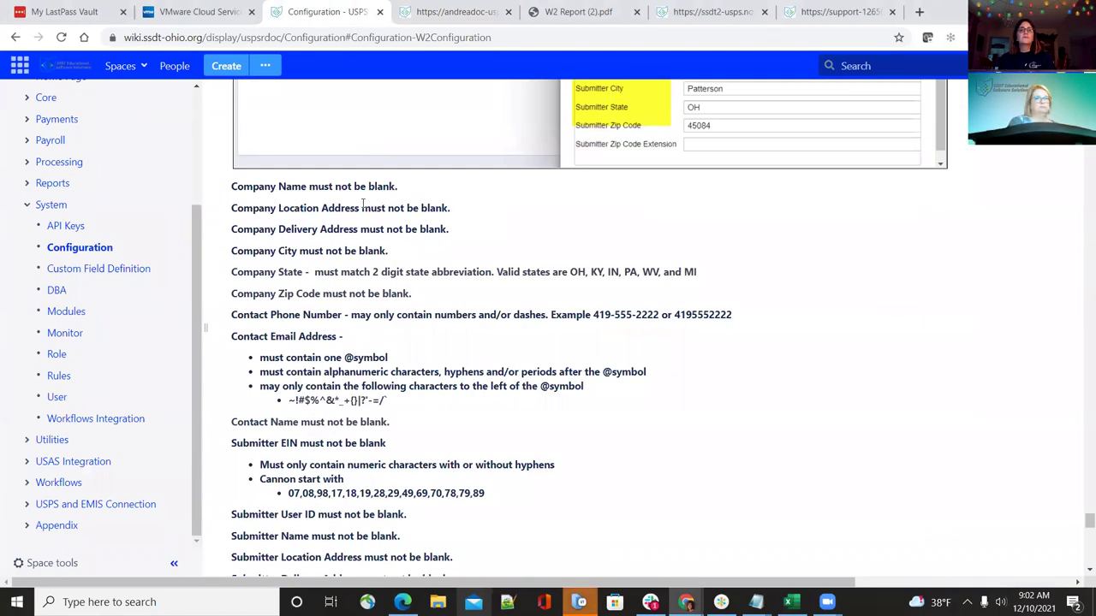
scroll(415, 299, down, 1)
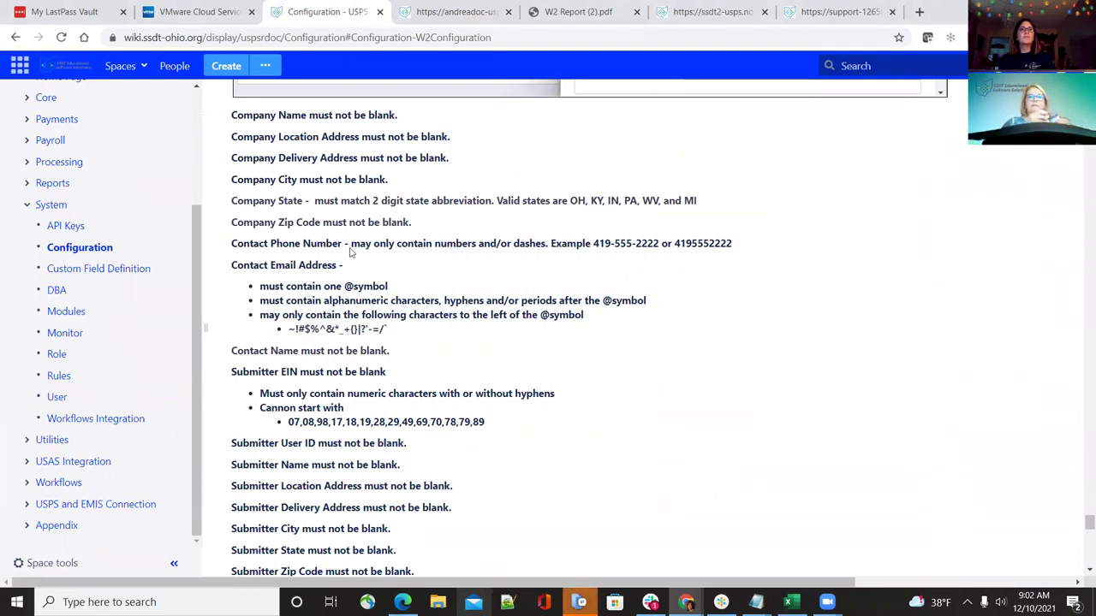
scroll(393, 387, down, 1)
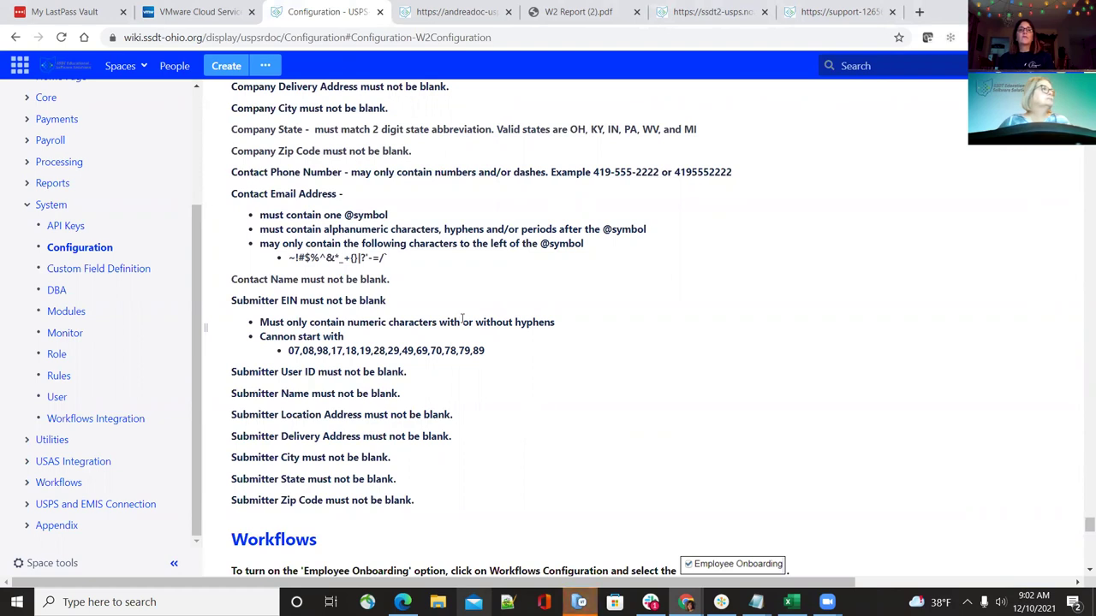
scroll(548, 324, up, 3)
scroll(548, 323, up, 6)
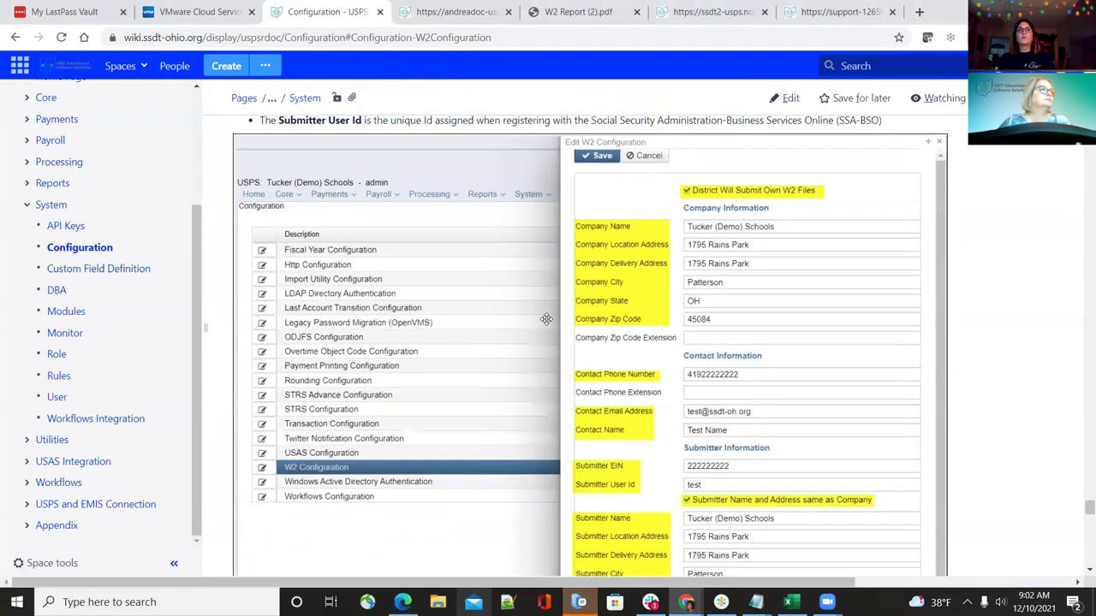
scroll(543, 317, down, 2)
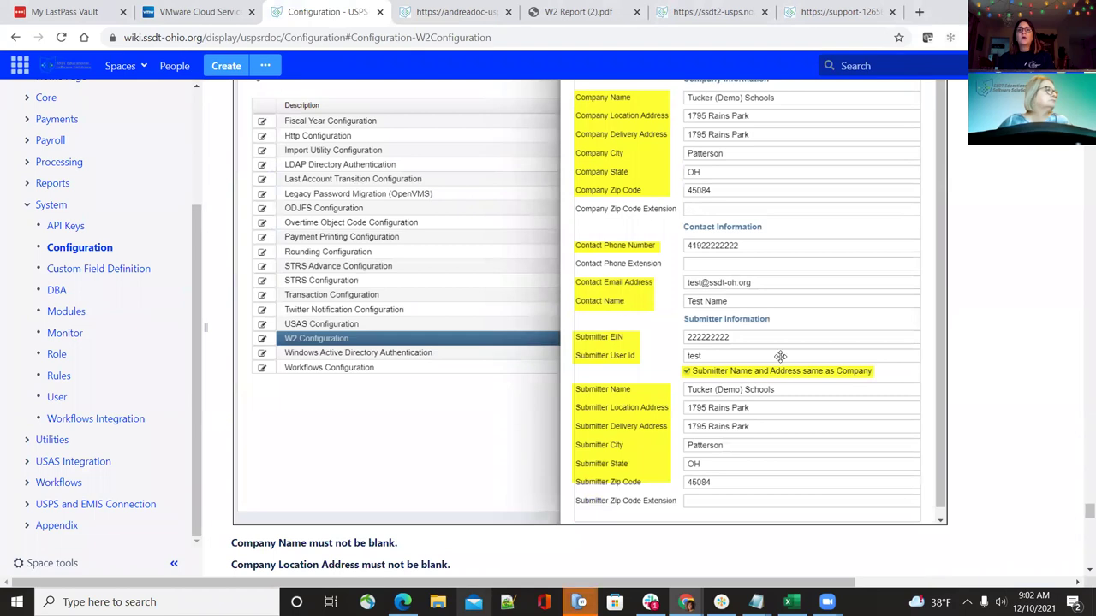
scroll(780, 355, up, 2)
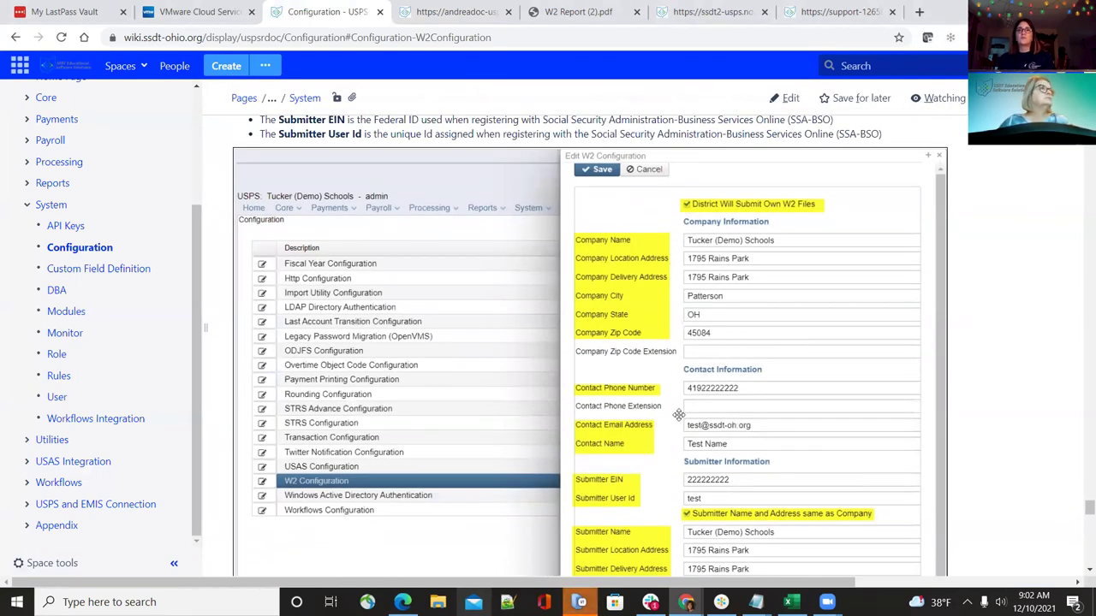
scroll(749, 427, down, 1)
scroll(749, 426, down, 2)
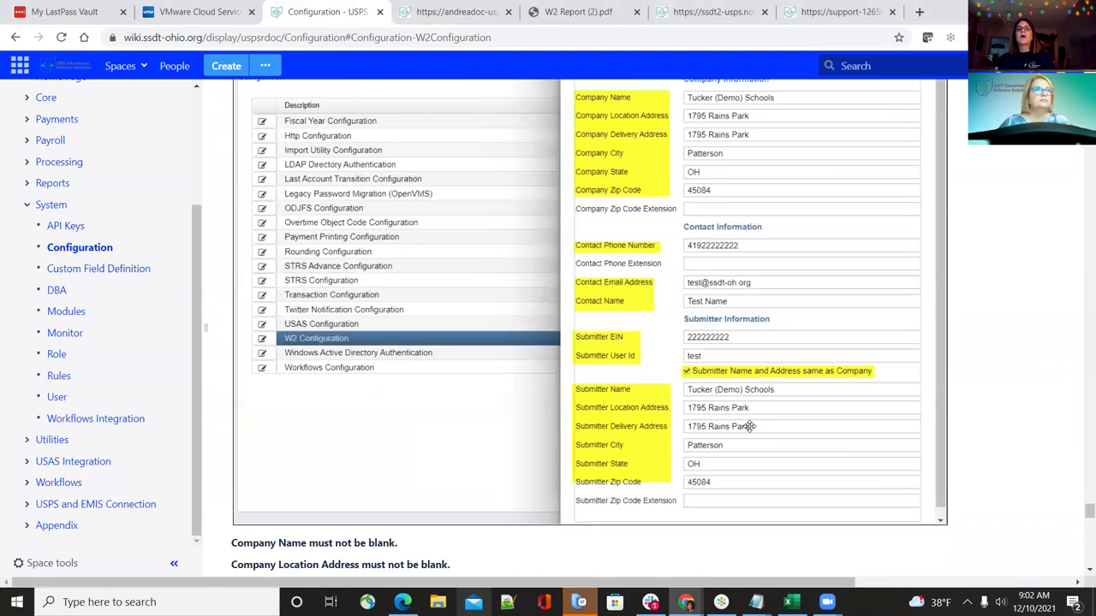
scroll(741, 423, down, 1)
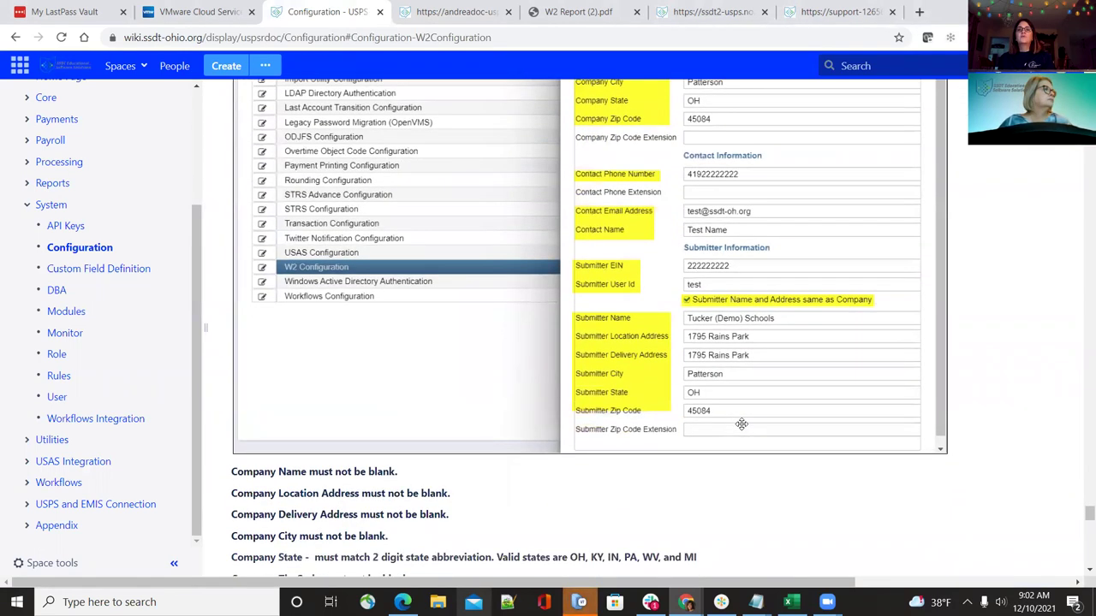
scroll(741, 425, up, 1)
scroll(741, 425, up, 1)
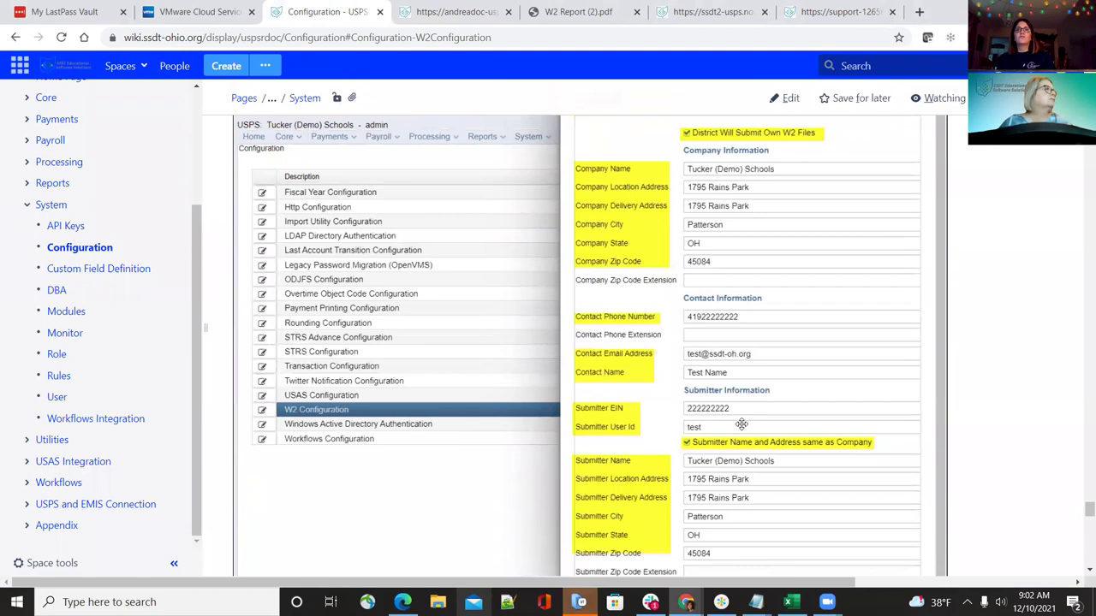
scroll(741, 425, up, 2)
scroll(741, 423, down, 2)
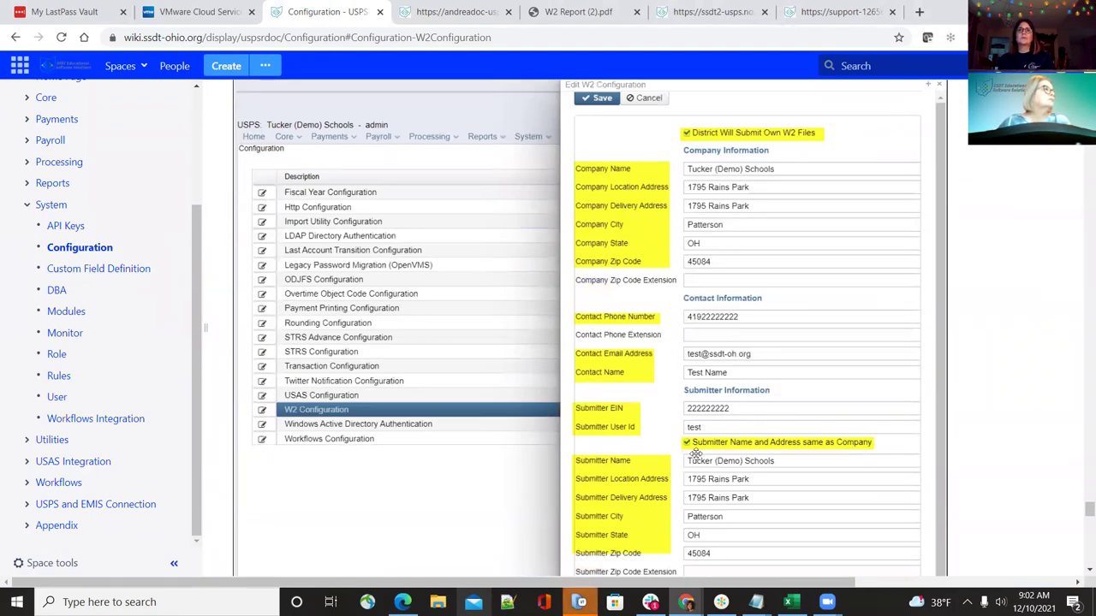
scroll(695, 454, down, 2)
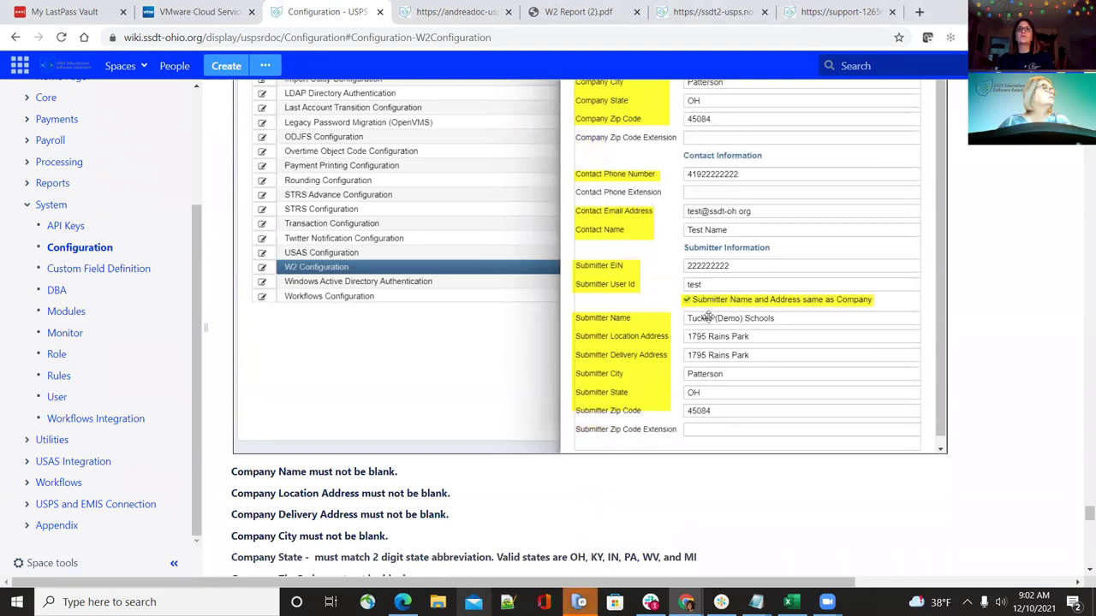
scroll(726, 366, up, 4)
scroll(743, 365, down, 1)
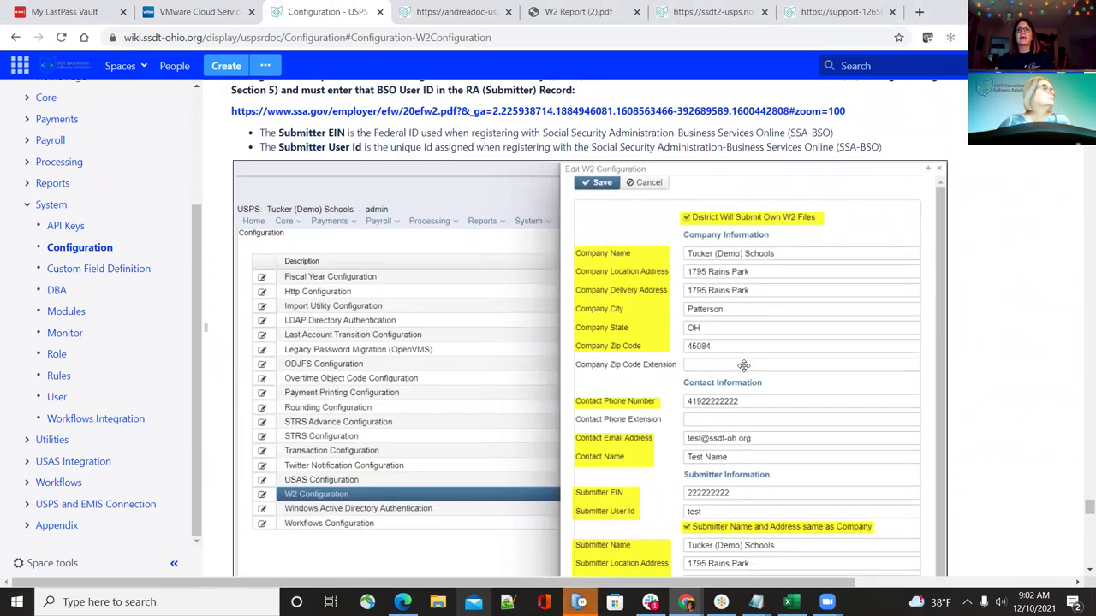
scroll(743, 365, down, 3)
scroll(745, 367, up, 3)
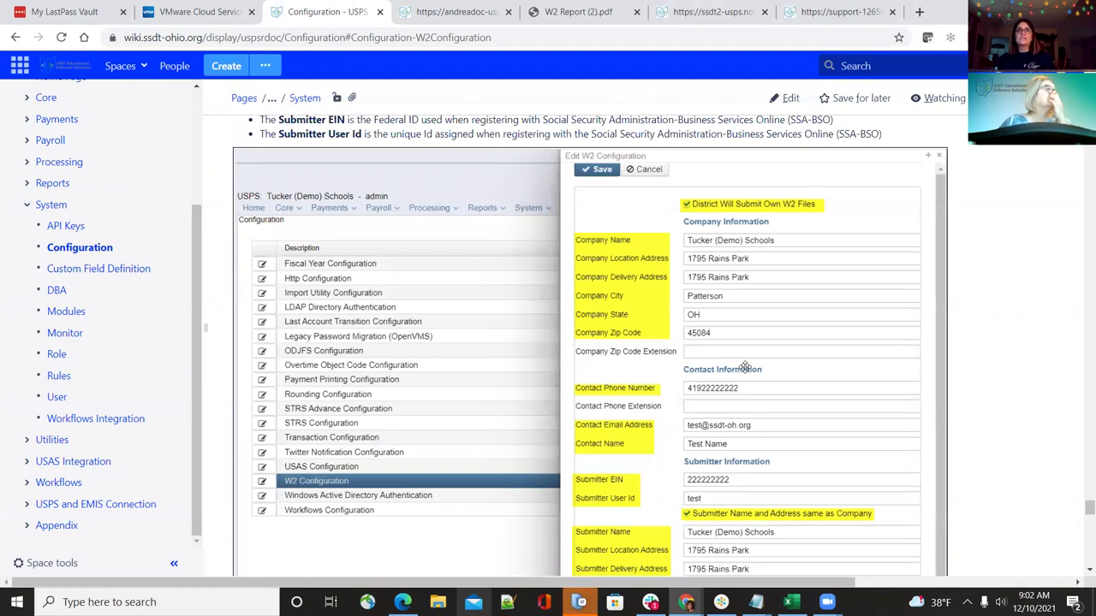
scroll(744, 367, down, 3)
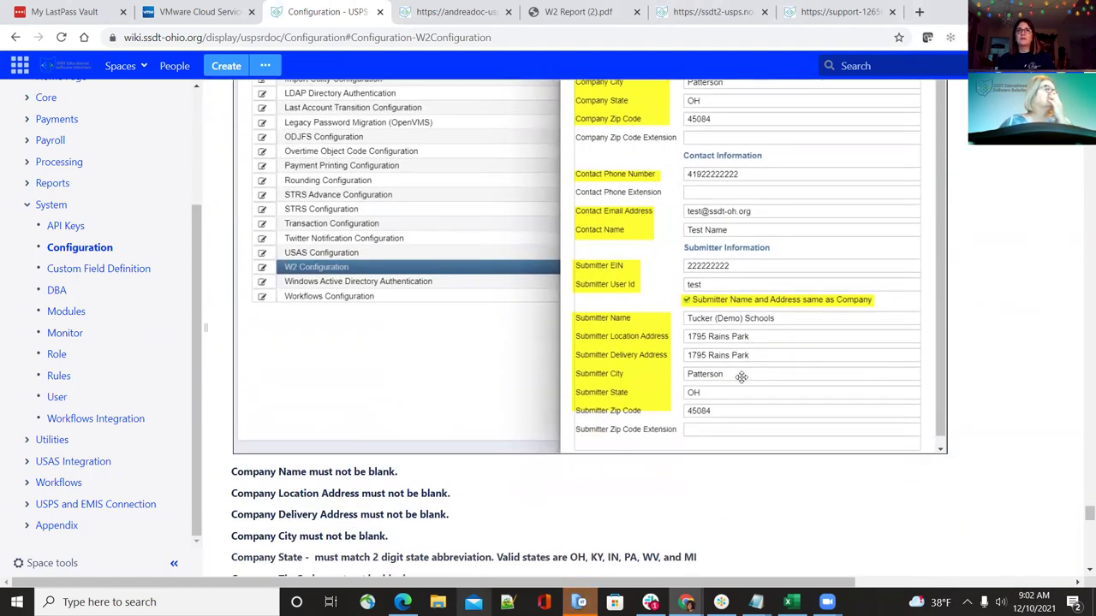
scroll(737, 377, up, 2)
scroll(734, 380, down, 3)
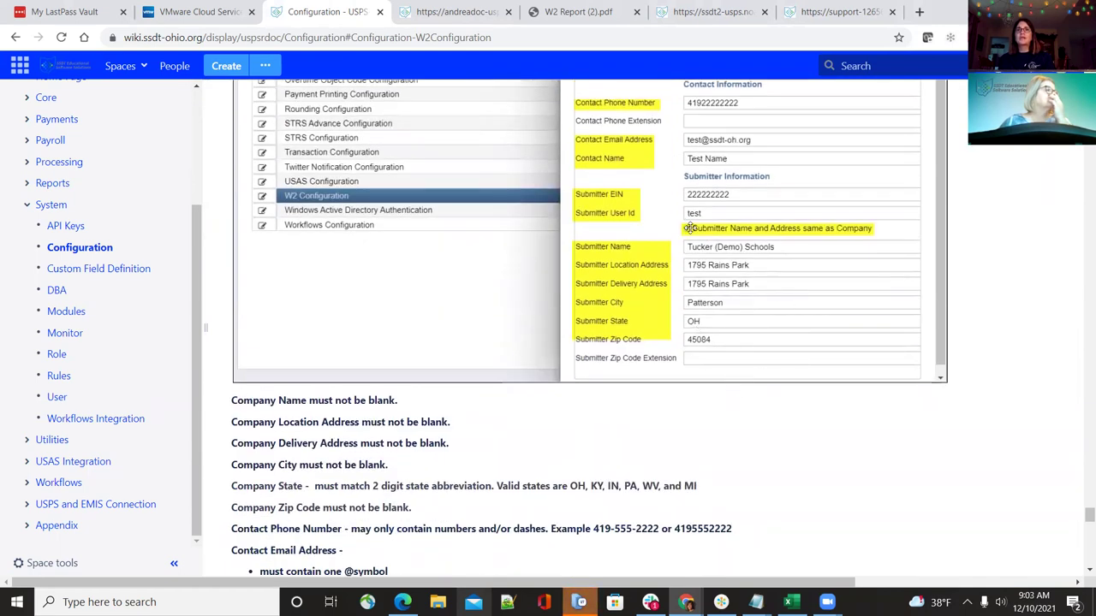
scroll(714, 214, up, 3)
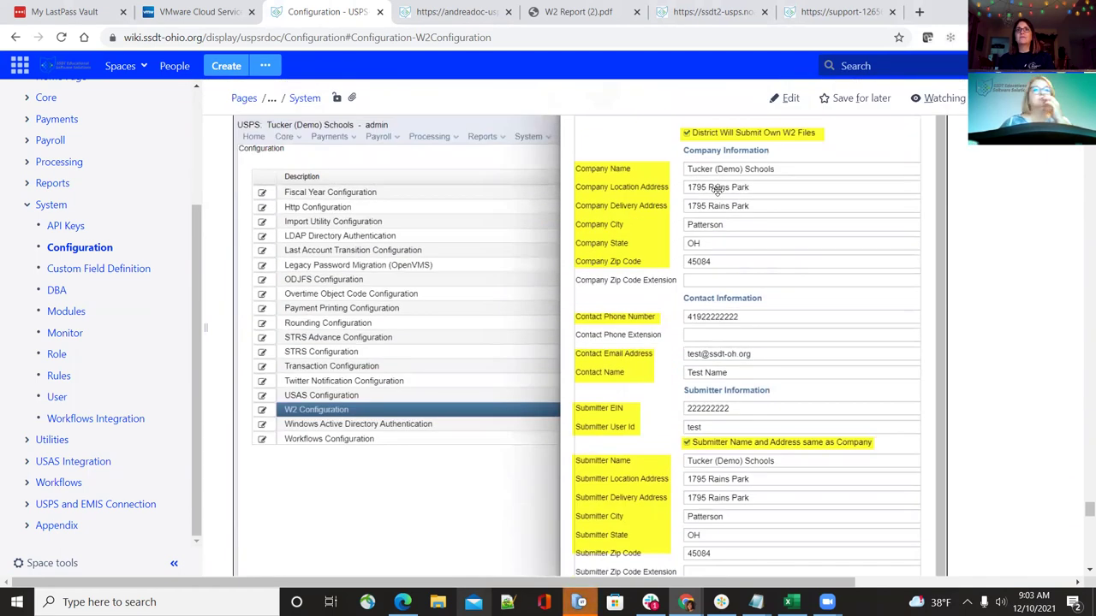
scroll(728, 222, down, 4)
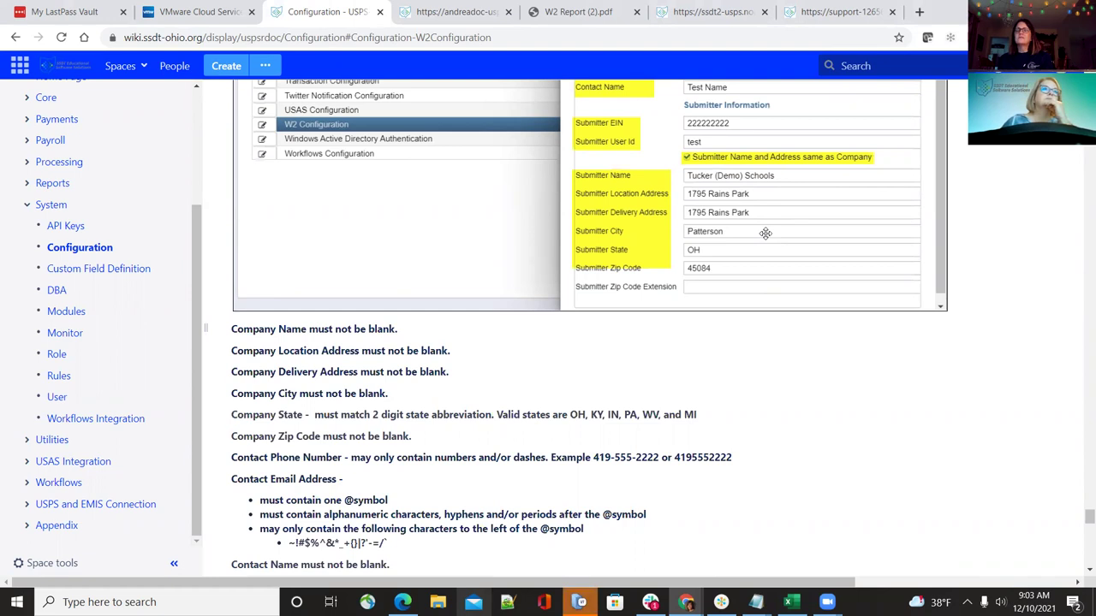
scroll(764, 233, down, 1)
scroll(763, 235, up, 3)
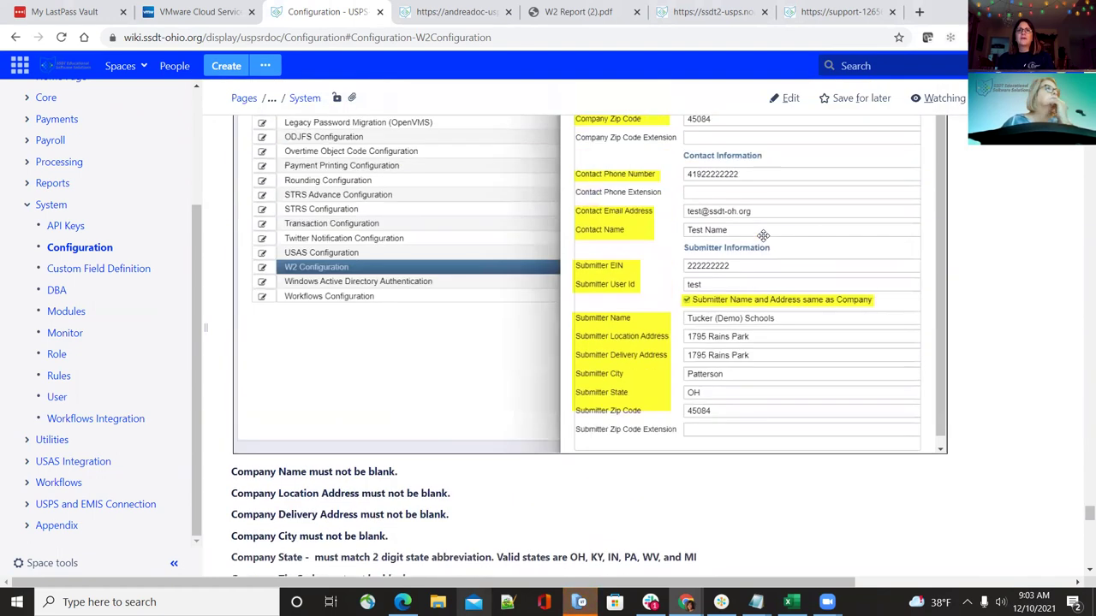
scroll(759, 351, down, 2)
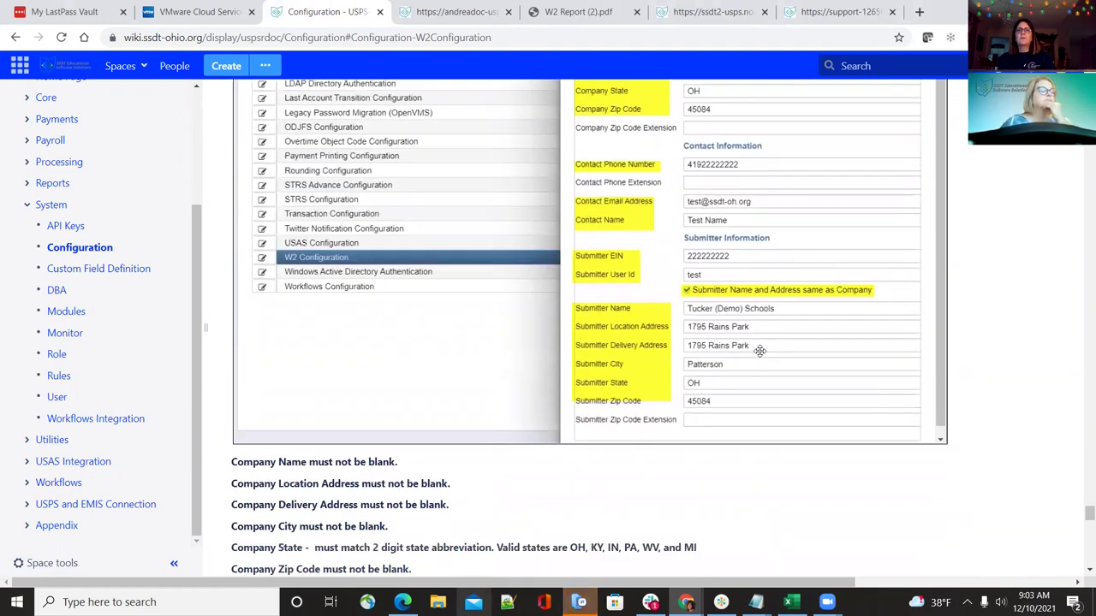
scroll(760, 350, down, 1)
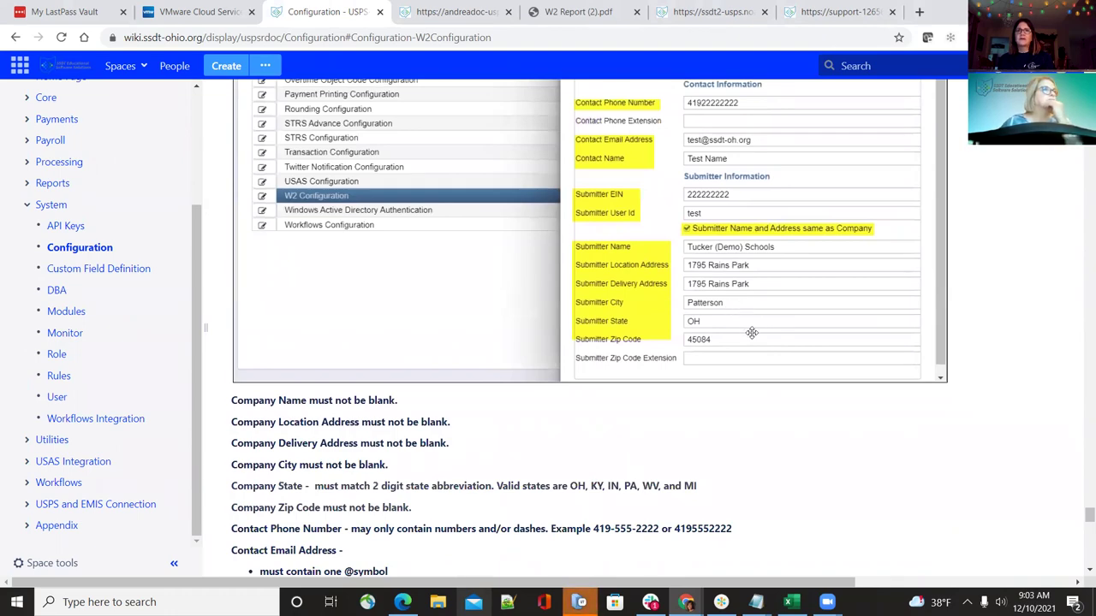
scroll(742, 304, up, 5)
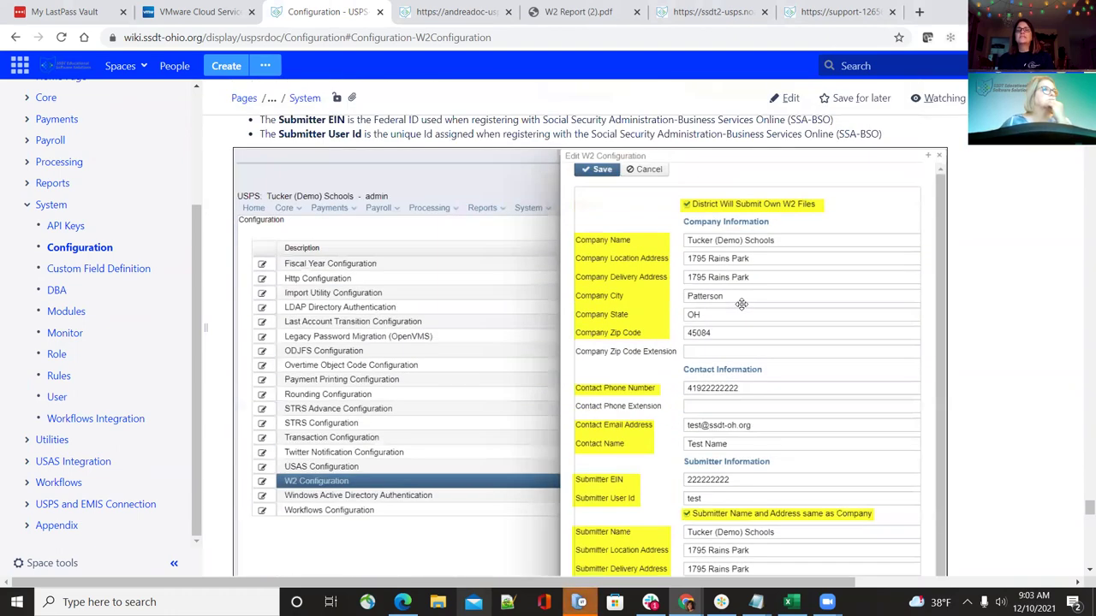
scroll(741, 304, down, 3)
scroll(741, 304, up, 8)
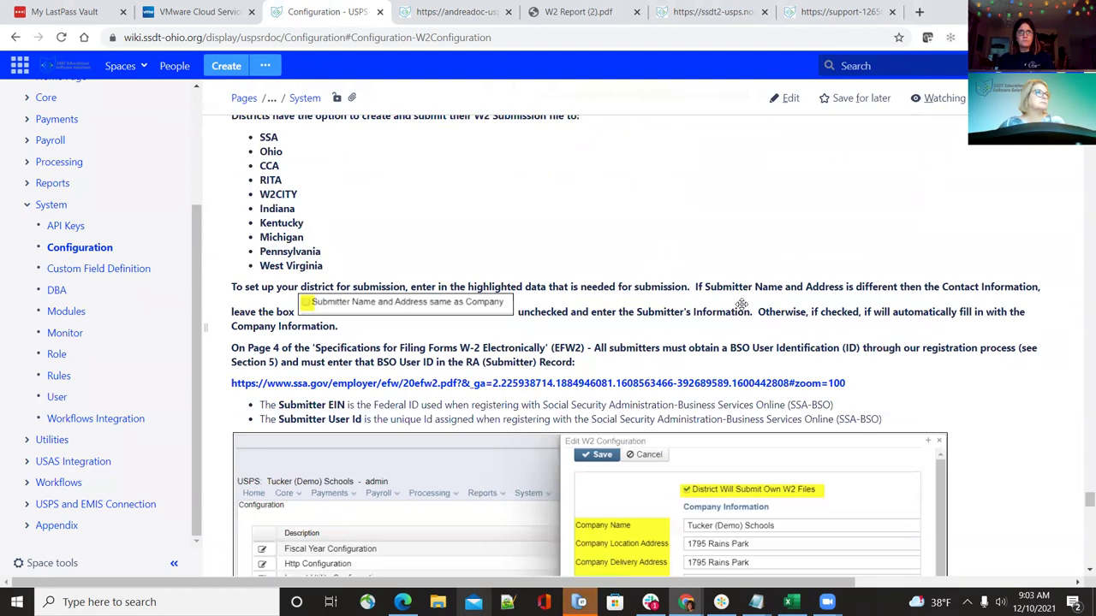
scroll(741, 304, down, 10)
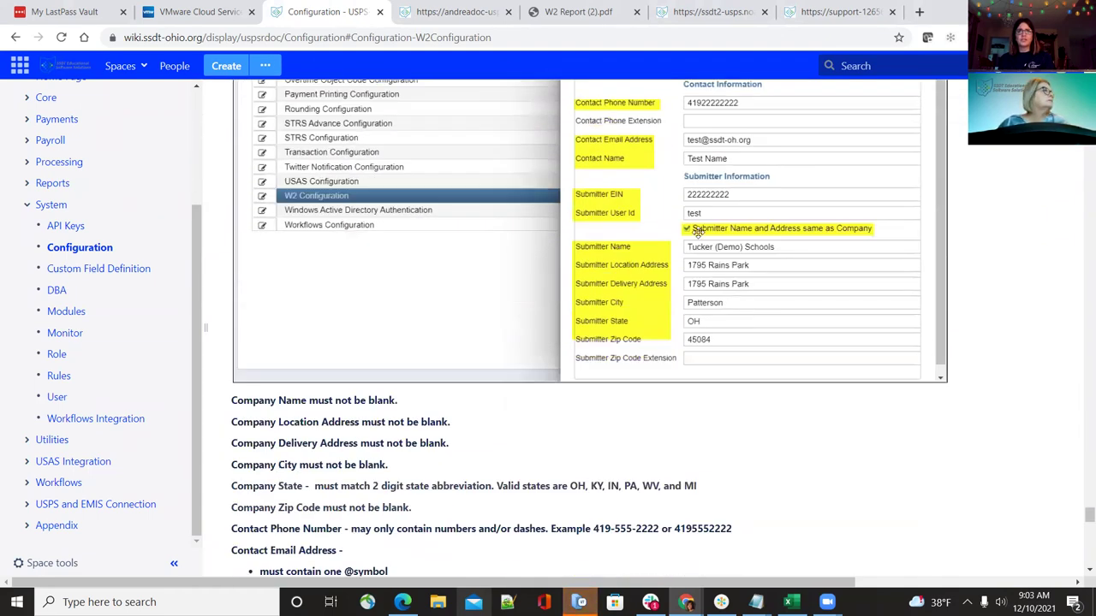
scroll(762, 310, up, 8)
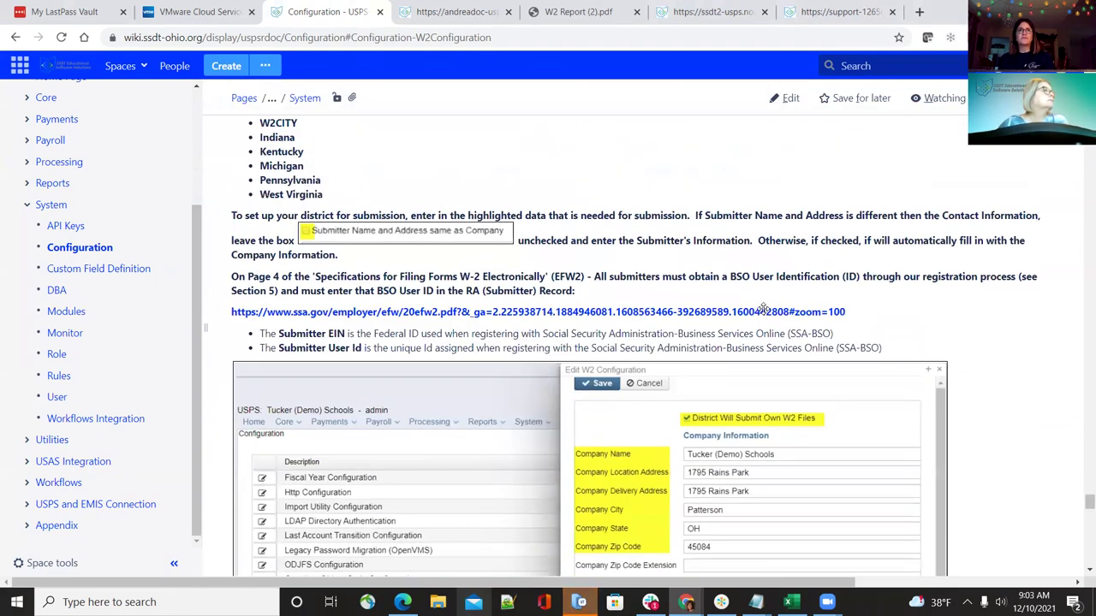
Back in USPS-R, save the Edit W2 Configuration dialog and close it
click(469, 11)
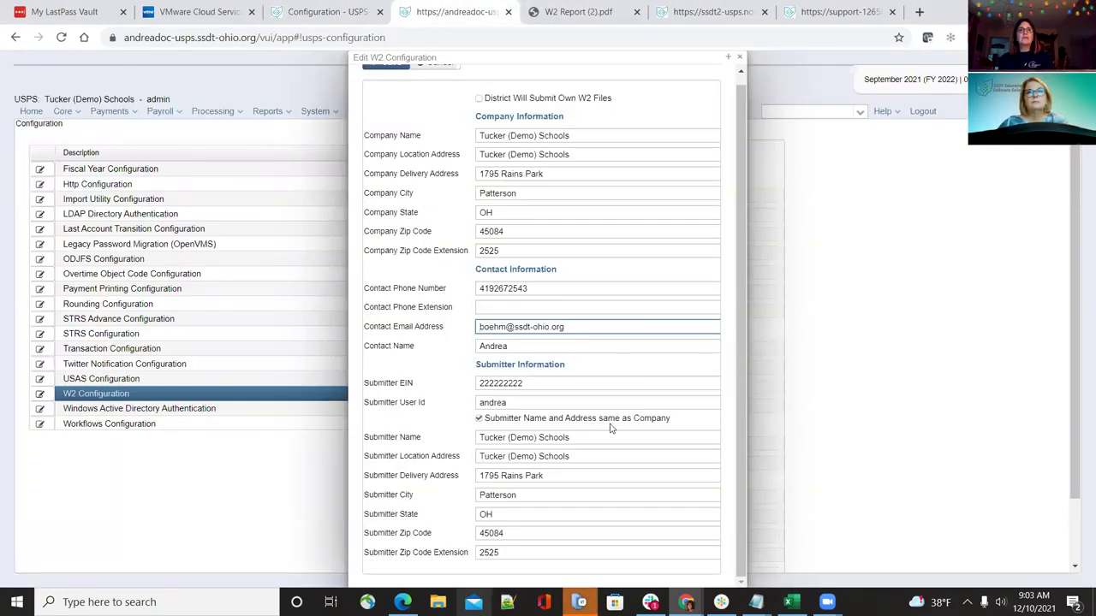
scroll(476, 261, up, 1)
click(389, 71)
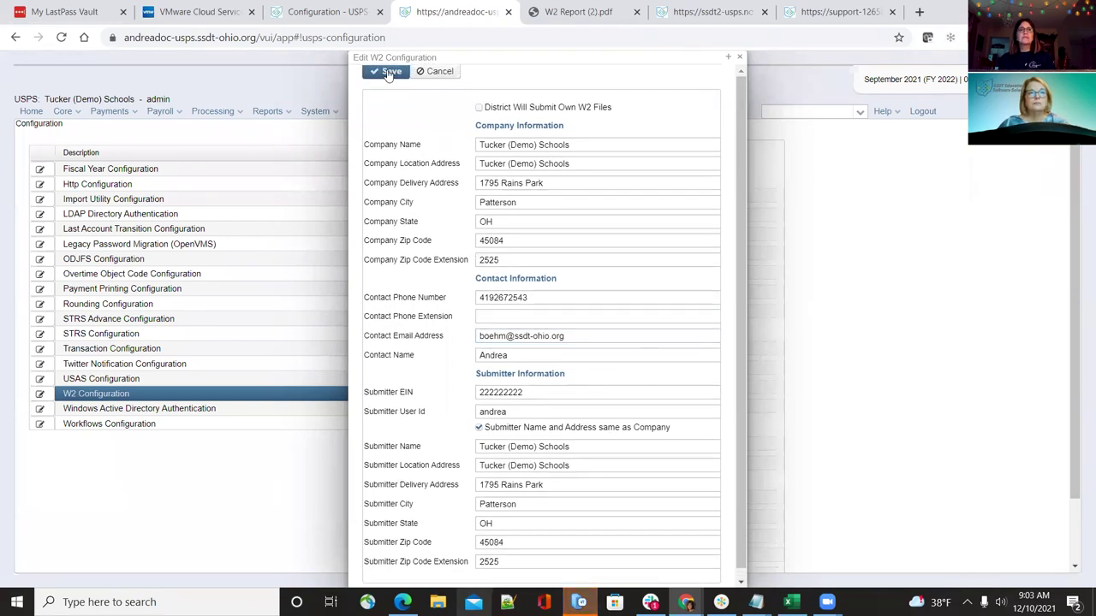
click(740, 58)
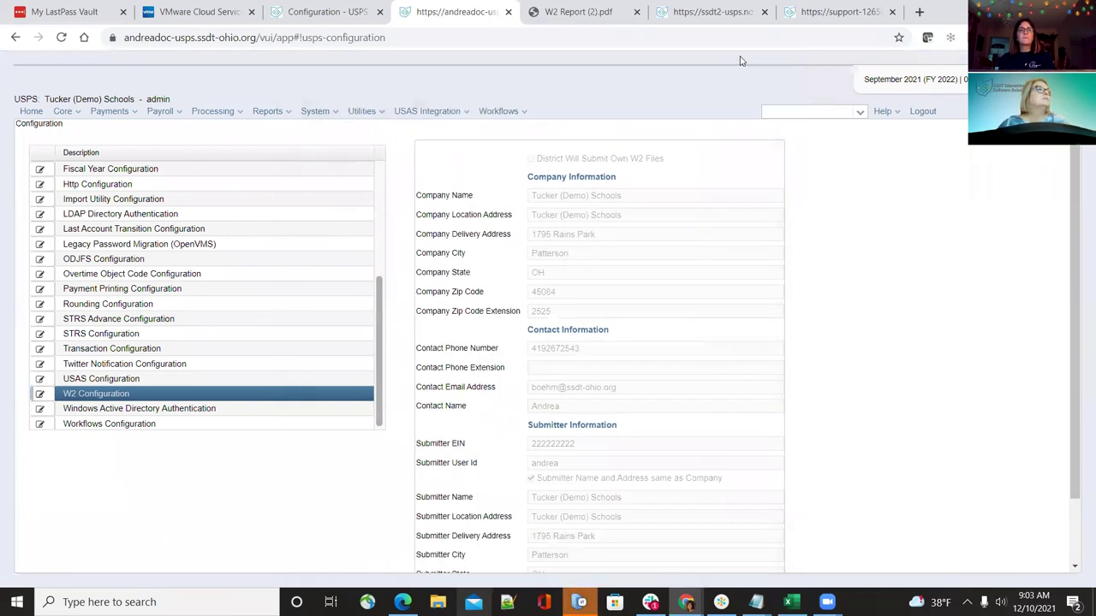
Open Reports > W2 Report and Submission and set the output type to Report
click(267, 118)
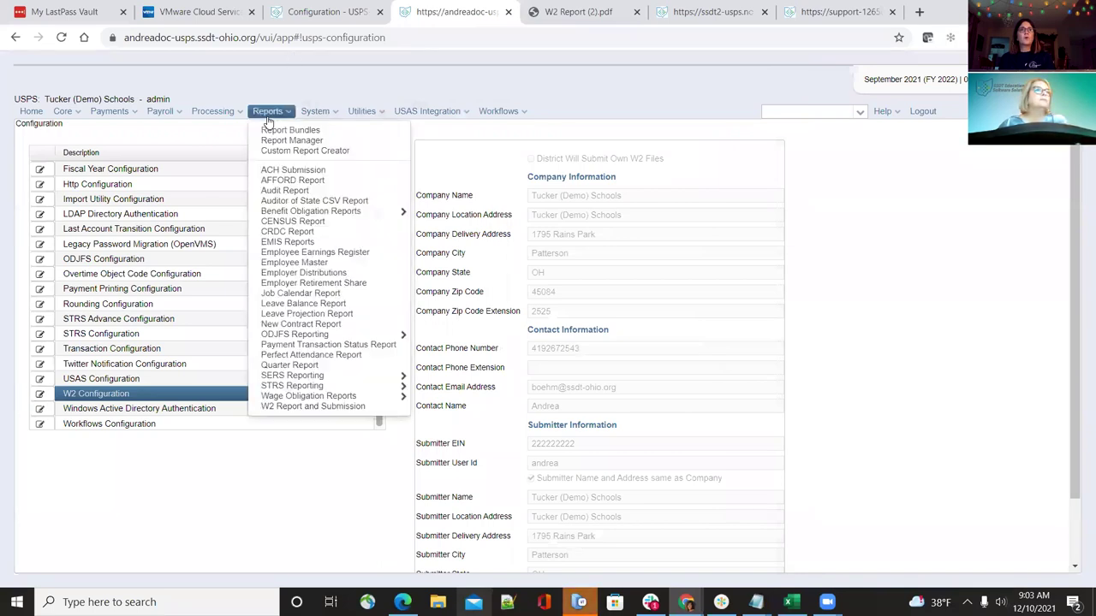
click(311, 407)
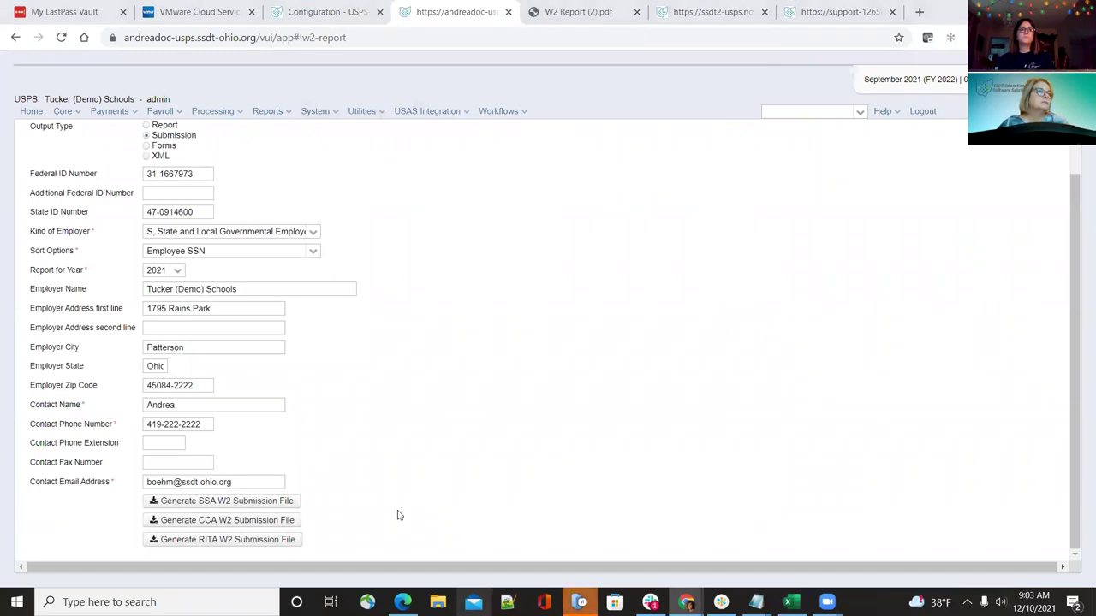
scroll(394, 264, up, 2)
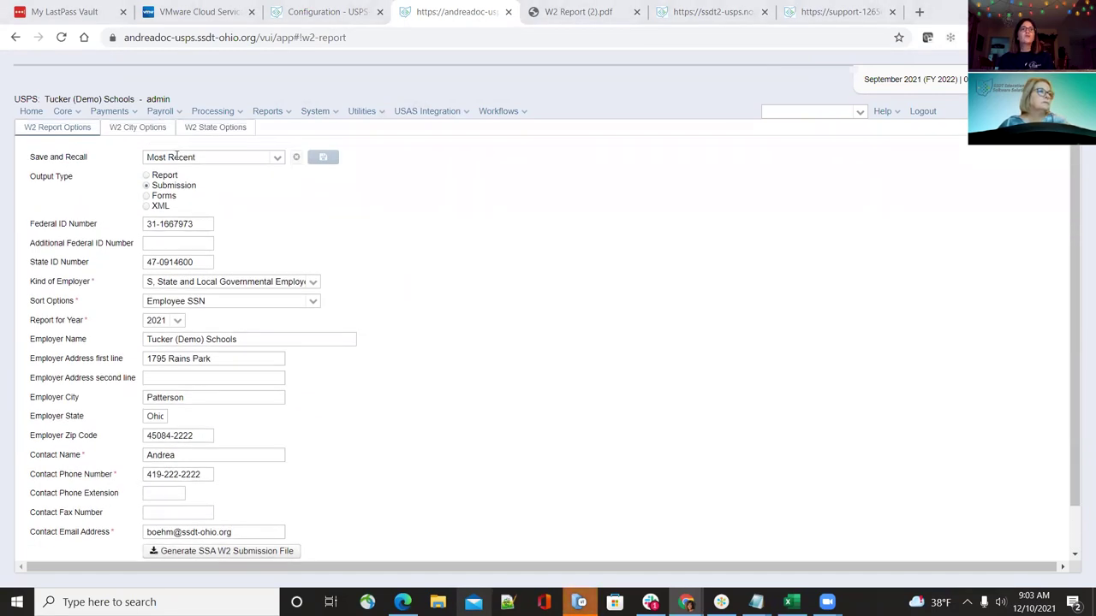
click(147, 176)
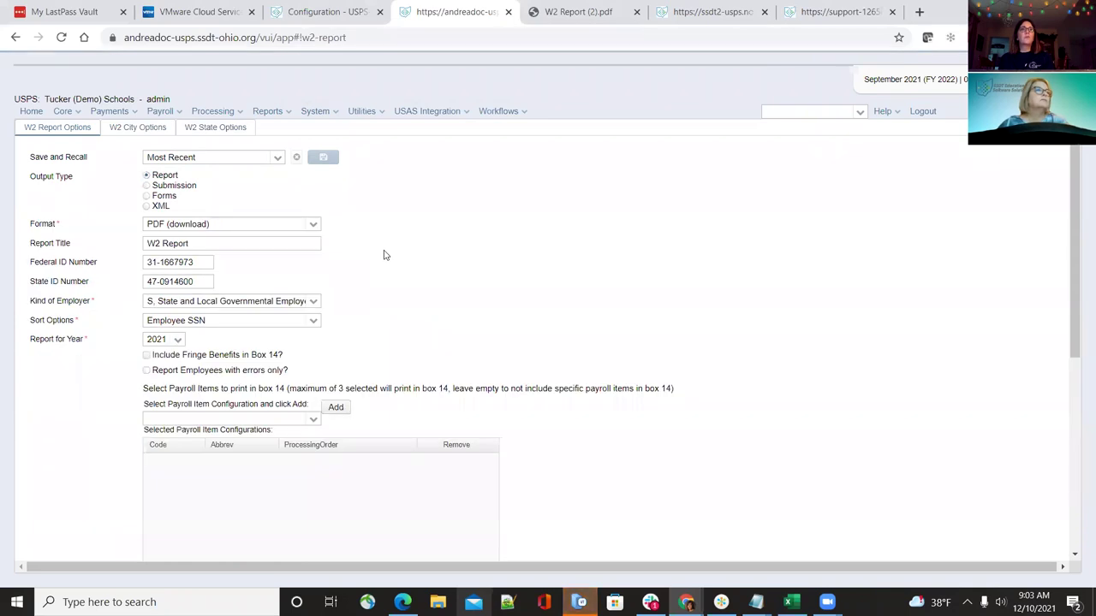
Review the W2 Report options: PDF download, title W2 Report, year 2021, Employee SSN sort
scroll(385, 255, down, 3)
scroll(343, 264, up, 2)
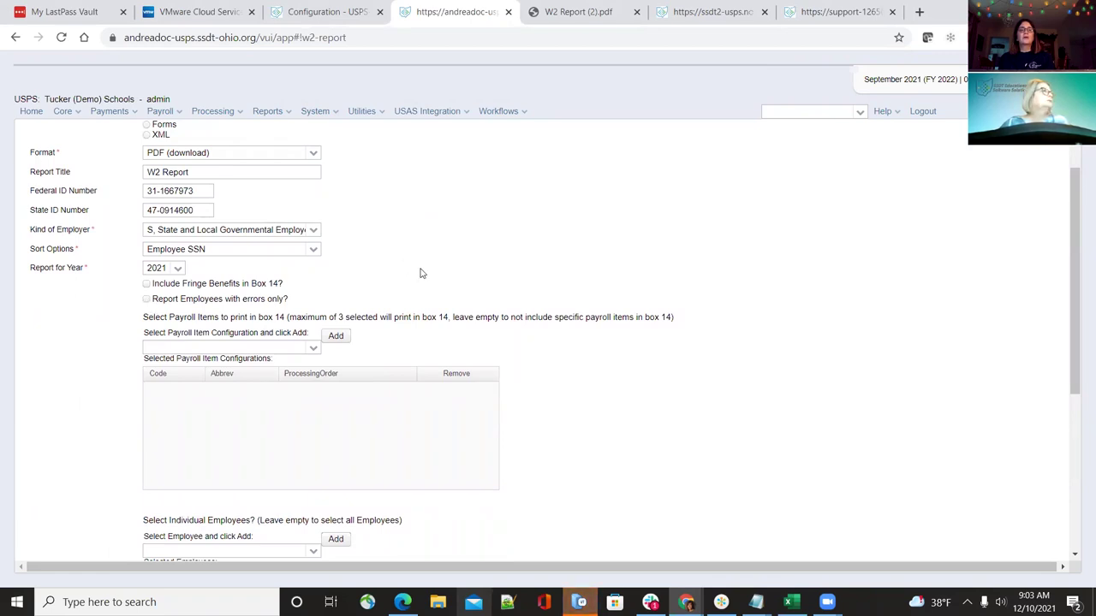
scroll(420, 273, down, 1)
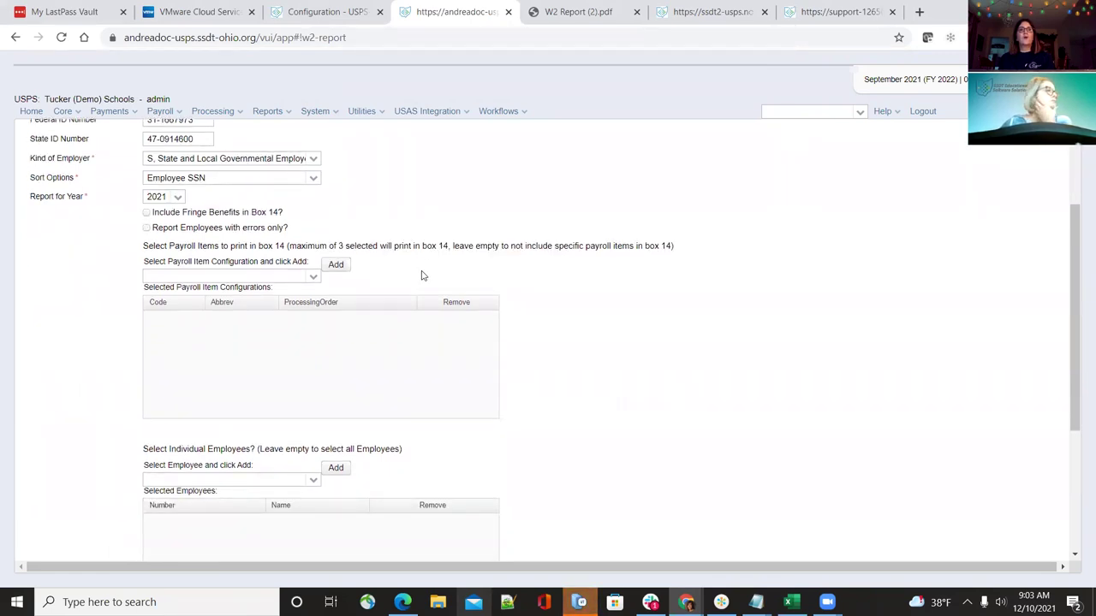
scroll(421, 275, up, 1)
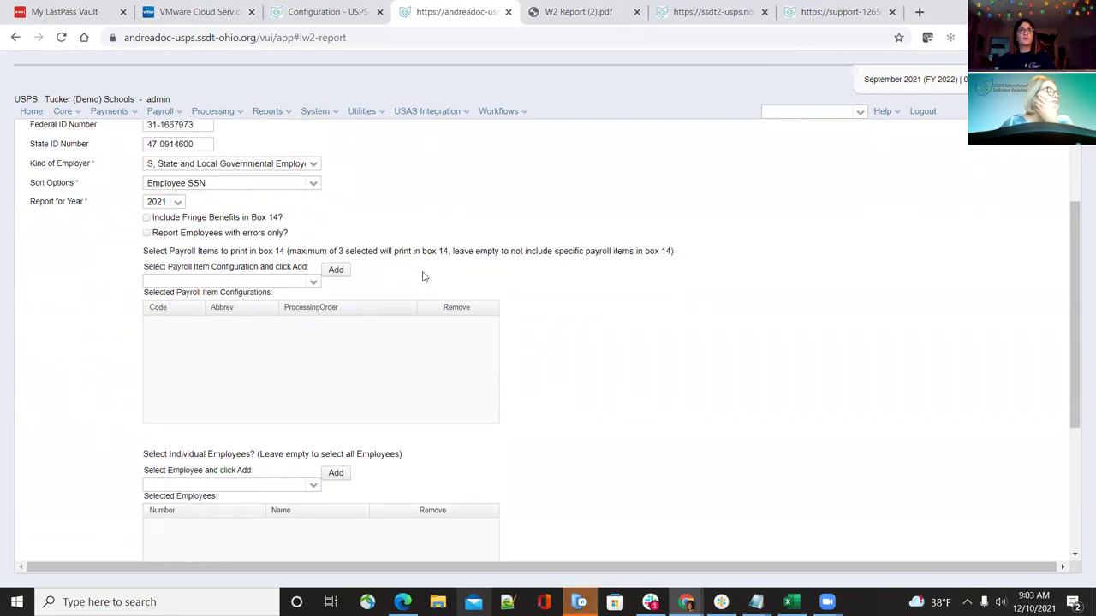
scroll(421, 276, down, 1)
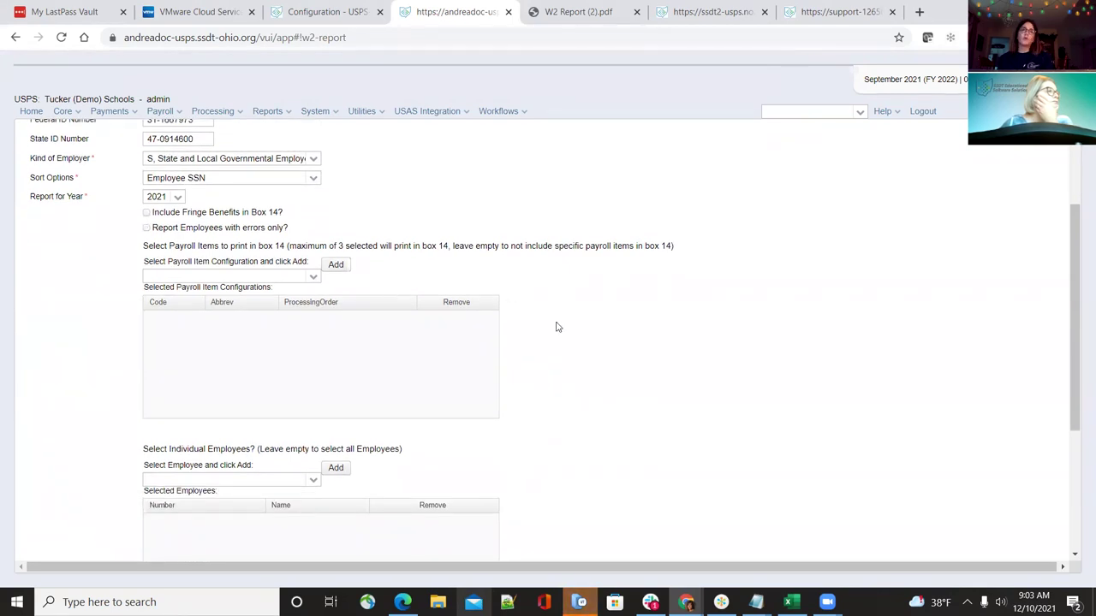
scroll(553, 358, up, 1)
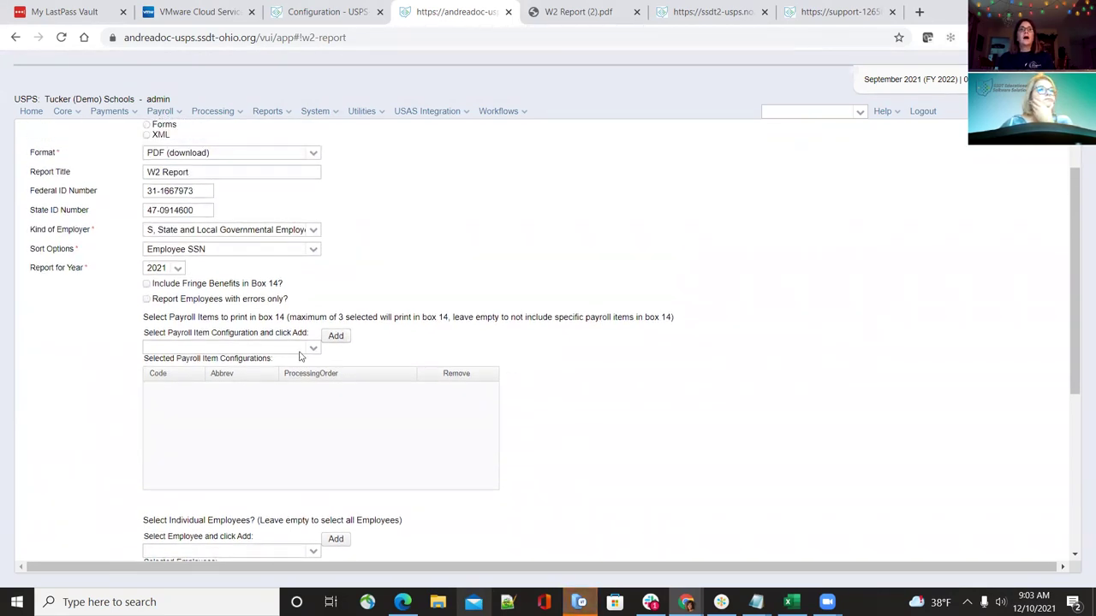
scroll(68, 380, up, 1)
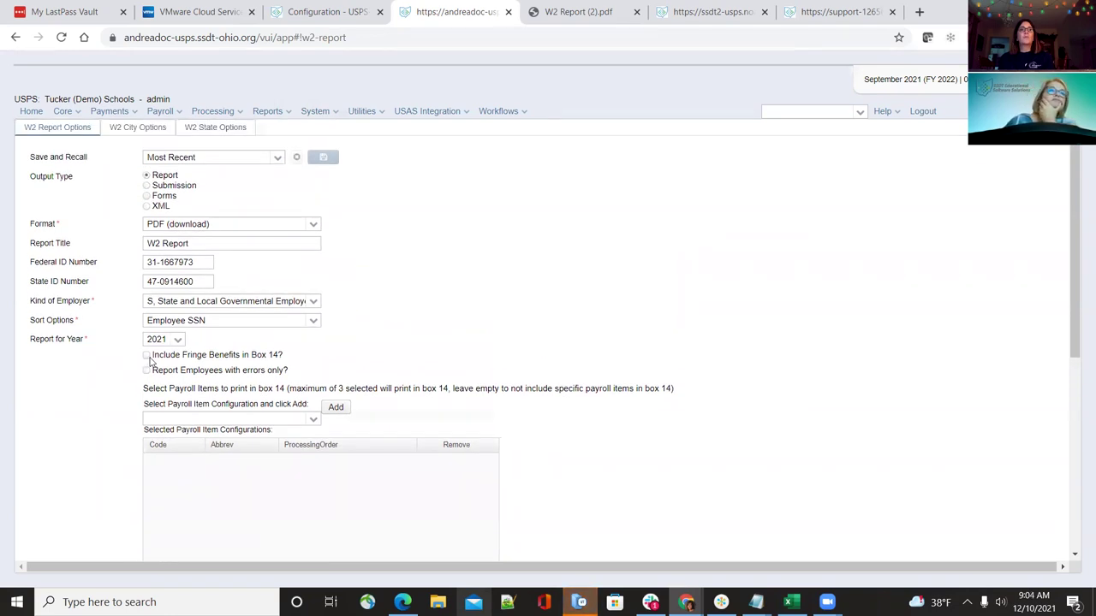
scroll(424, 351, down, 2)
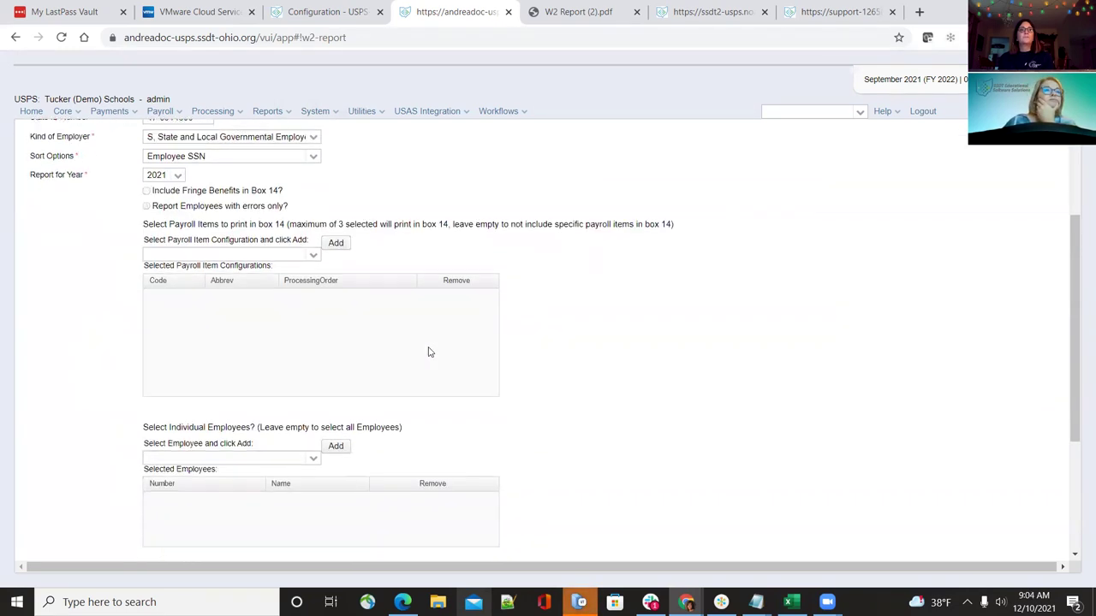
scroll(430, 352, down, 3)
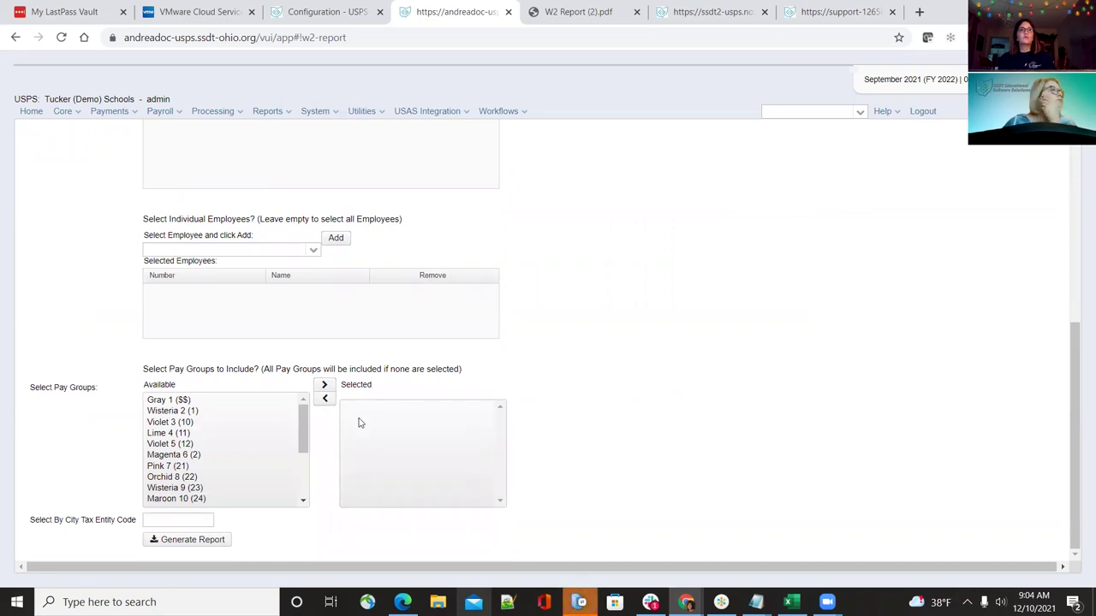
scroll(360, 423, up, 4)
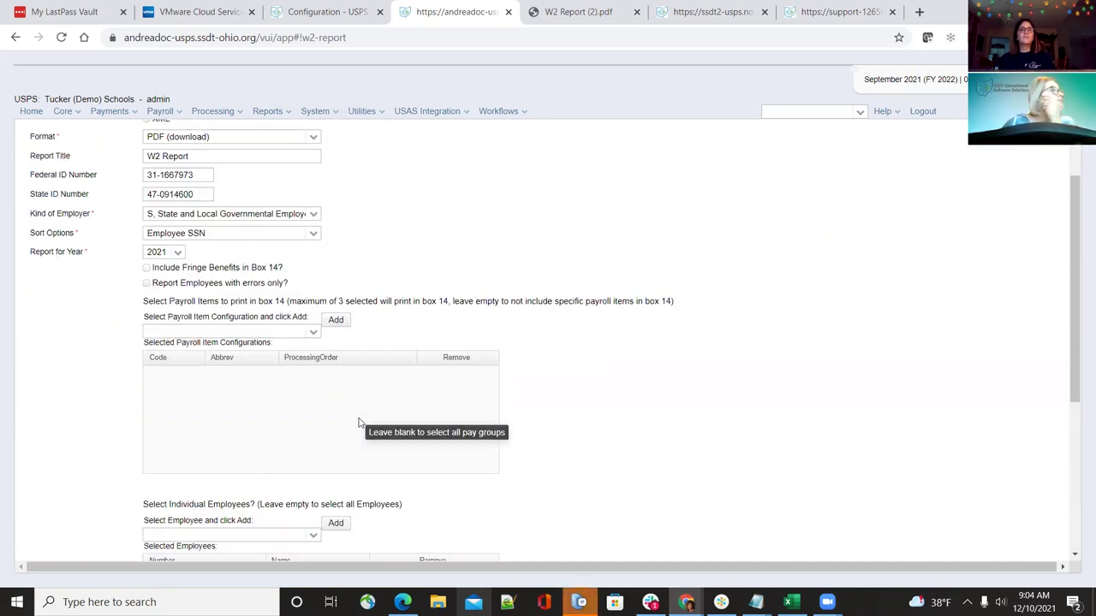
scroll(659, 321, up, 1)
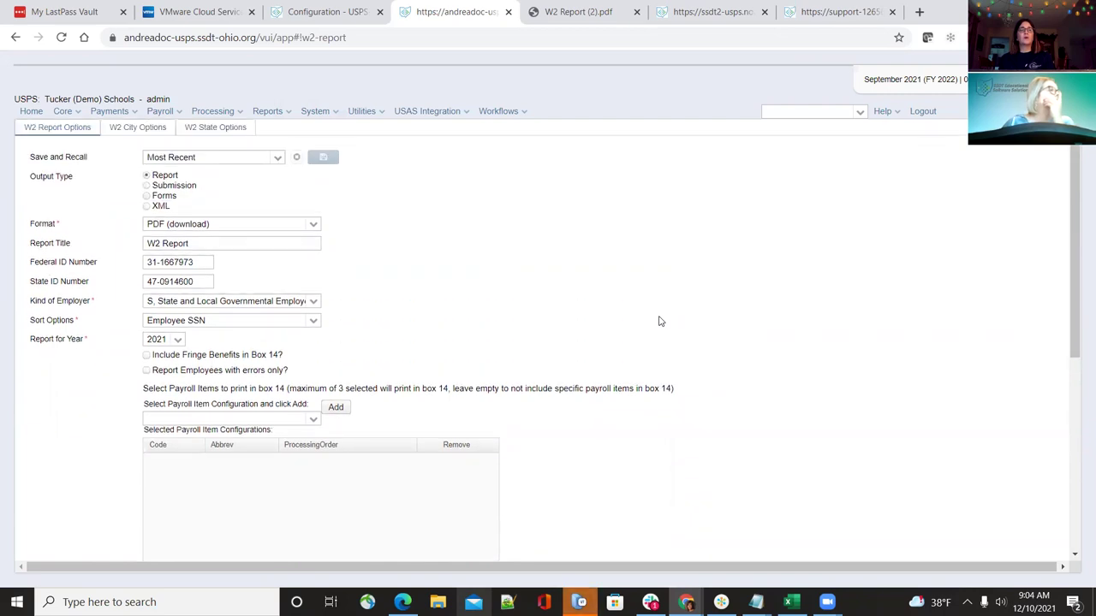
scroll(659, 321, down, 5)
scroll(659, 321, up, 5)
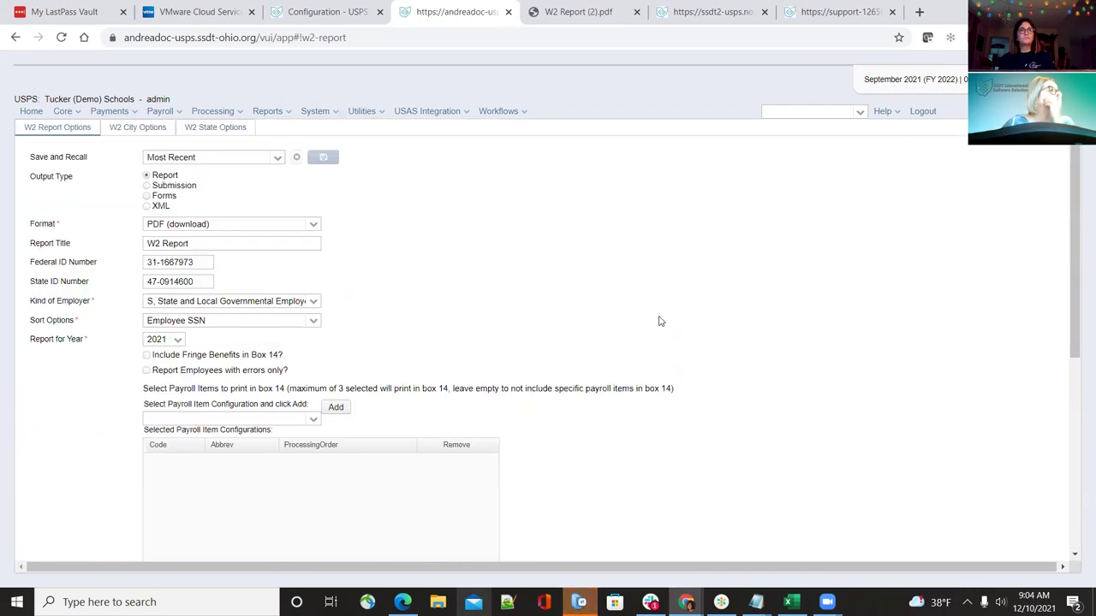
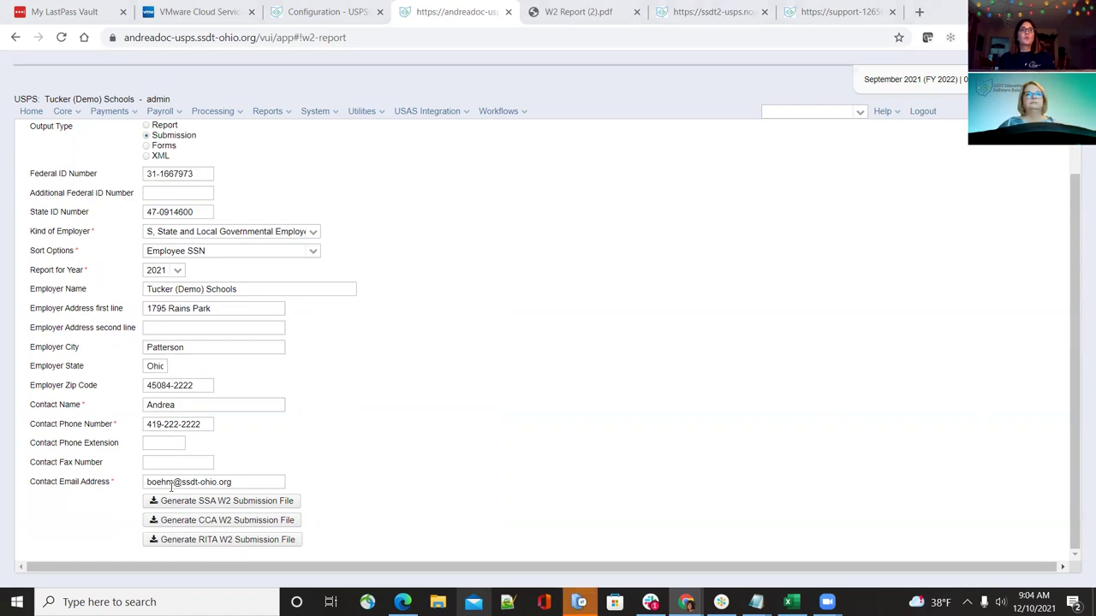
Switch the W2 report output type to XML and check the 'W2 Form Data' title and Box 14 fields
scroll(562, 442, up, 1)
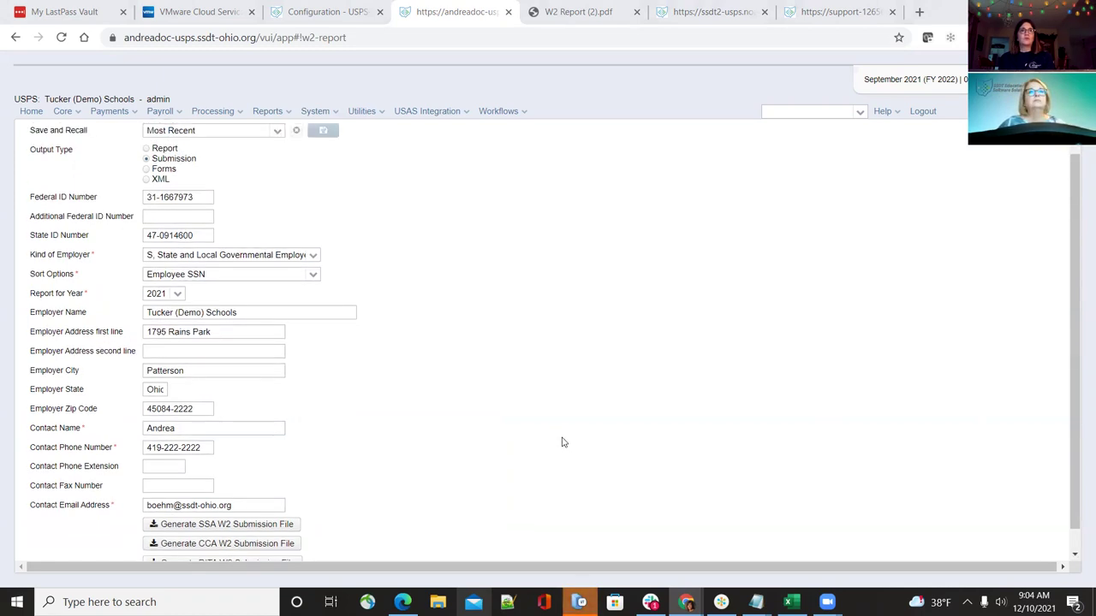
scroll(564, 443, down, 1)
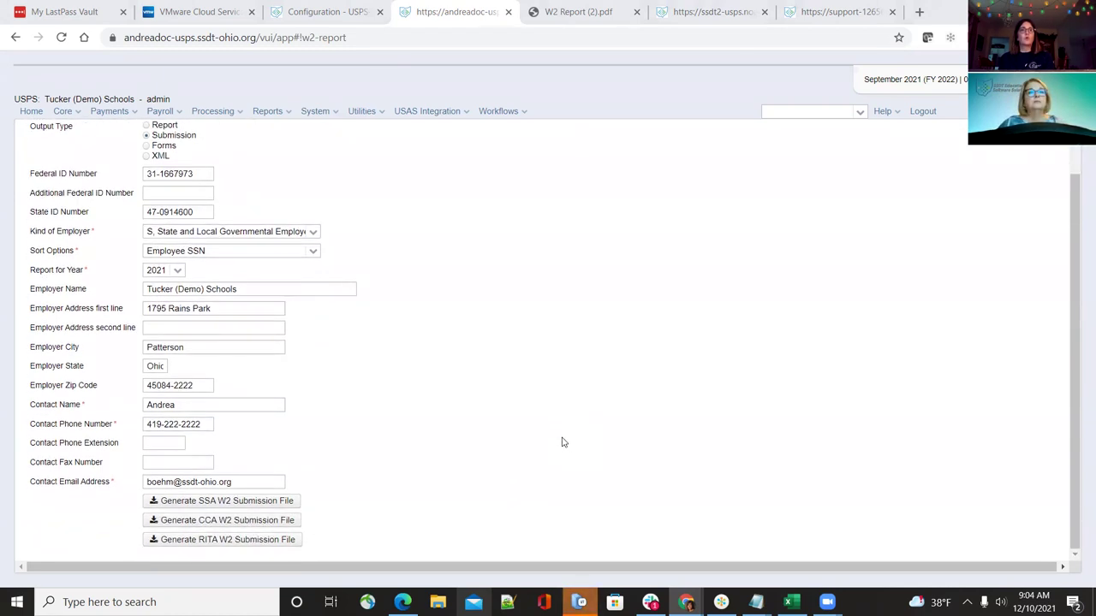
scroll(537, 458, up, 1)
scroll(536, 462, down, 1)
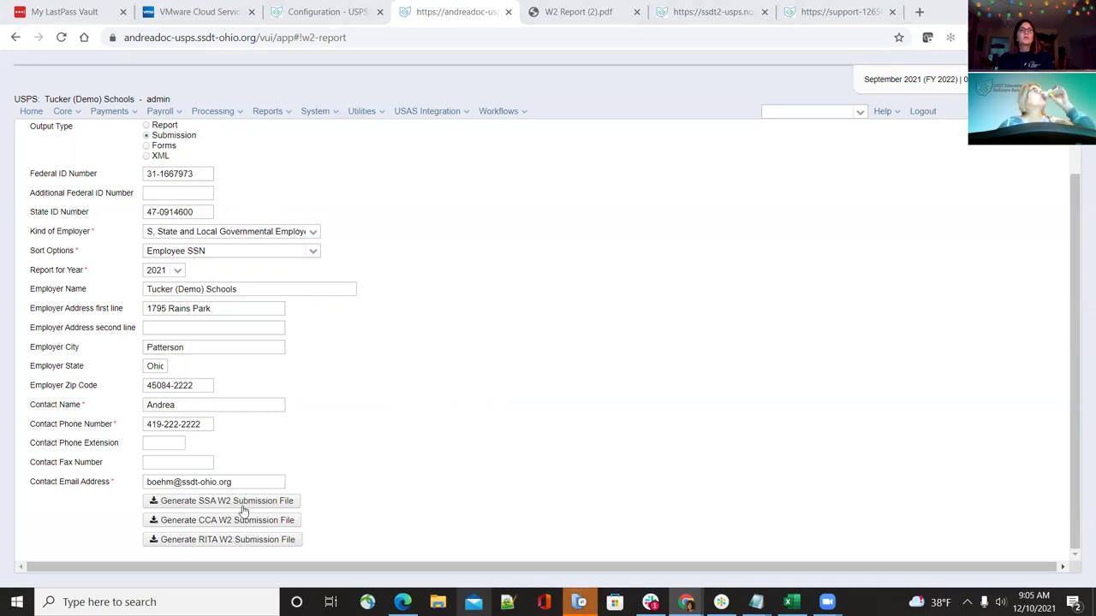
scroll(242, 513, up, 2)
scroll(243, 511, down, 2)
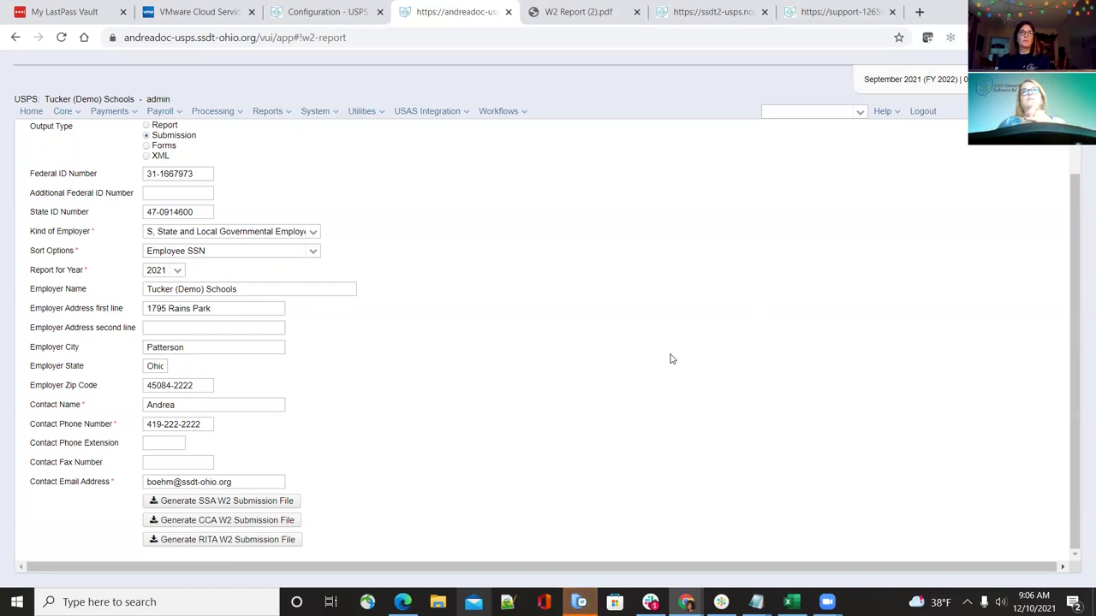
scroll(587, 394, up, 1)
scroll(514, 394, down, 1)
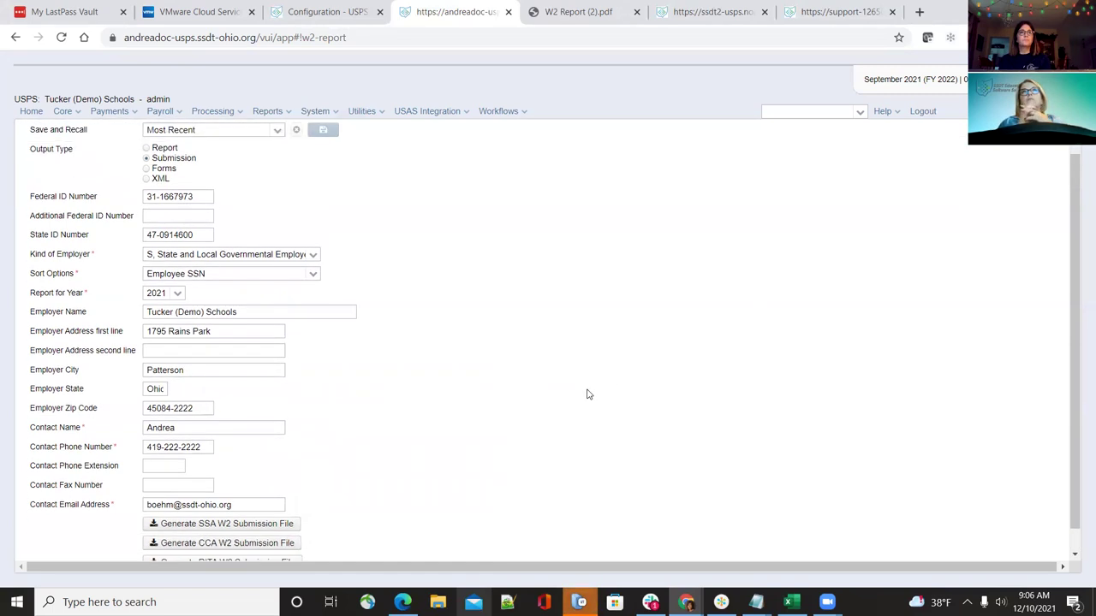
scroll(384, 415, up, 2)
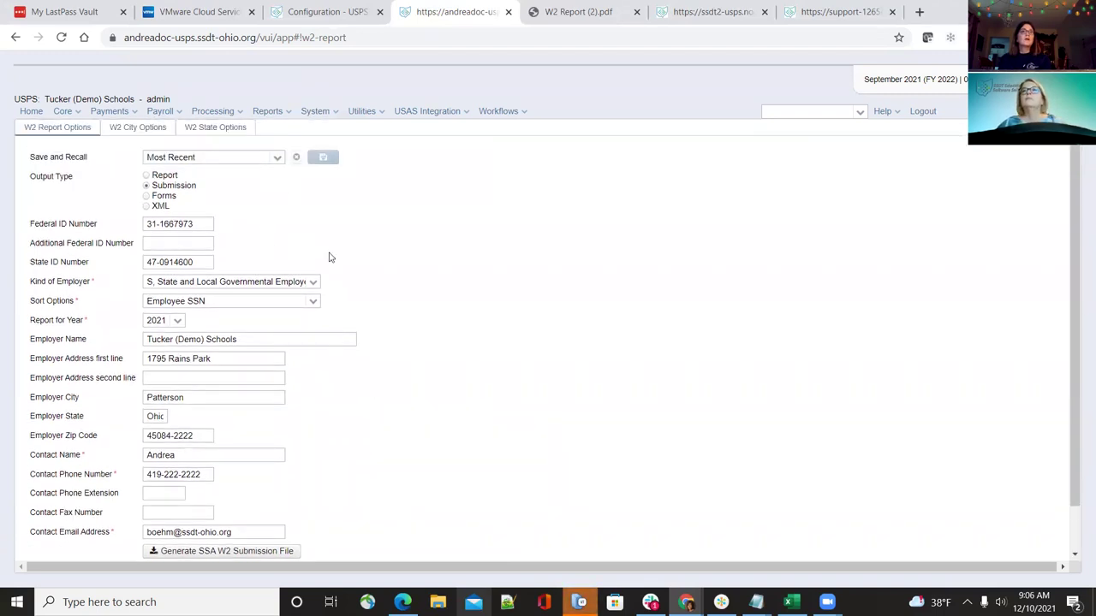
click(145, 205)
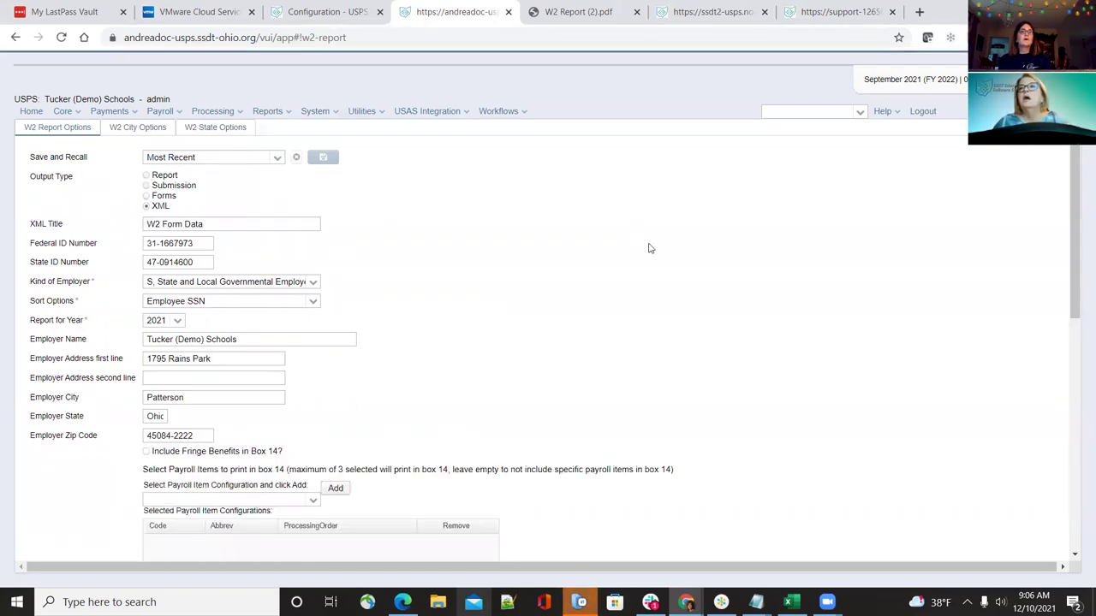
scroll(642, 267, down, 1)
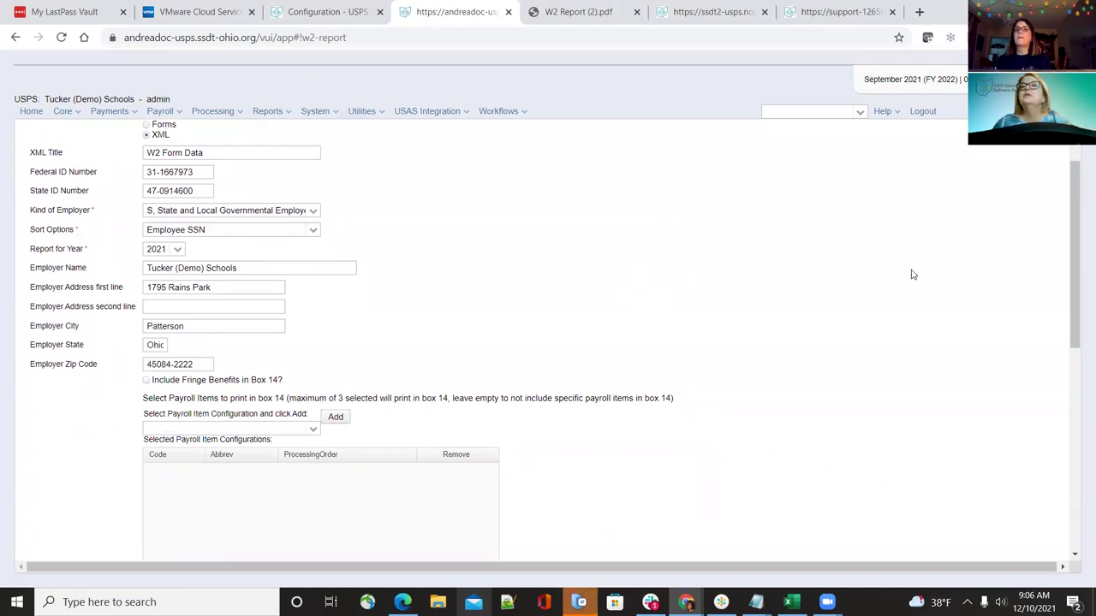
scroll(440, 362, up, 1)
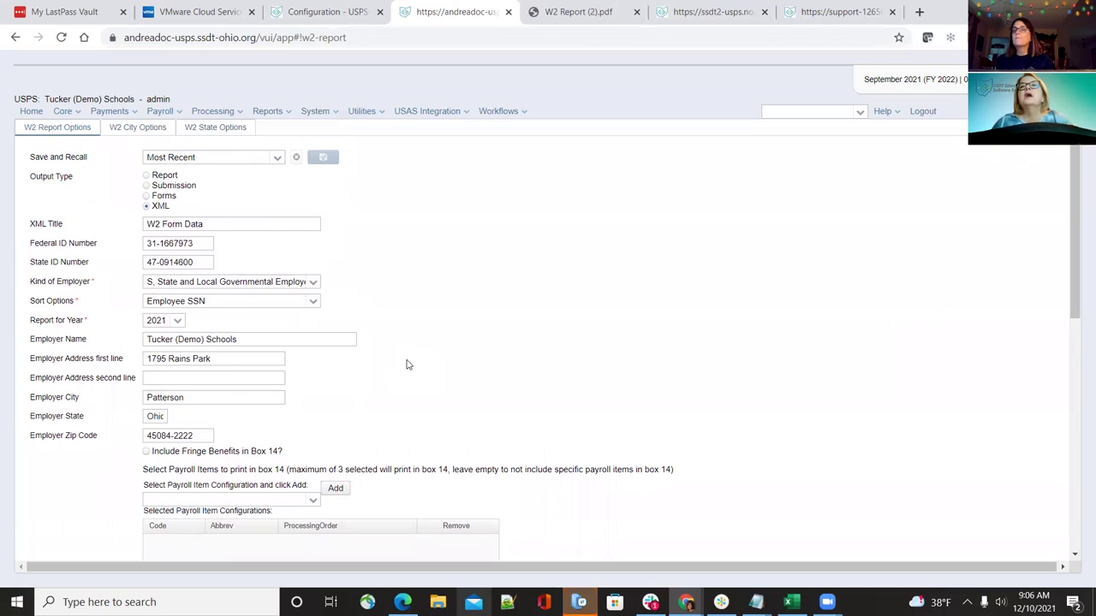
Raise the system speaker volume to 61
click(1000, 602)
click(980, 569)
drag(983, 570, 987, 570)
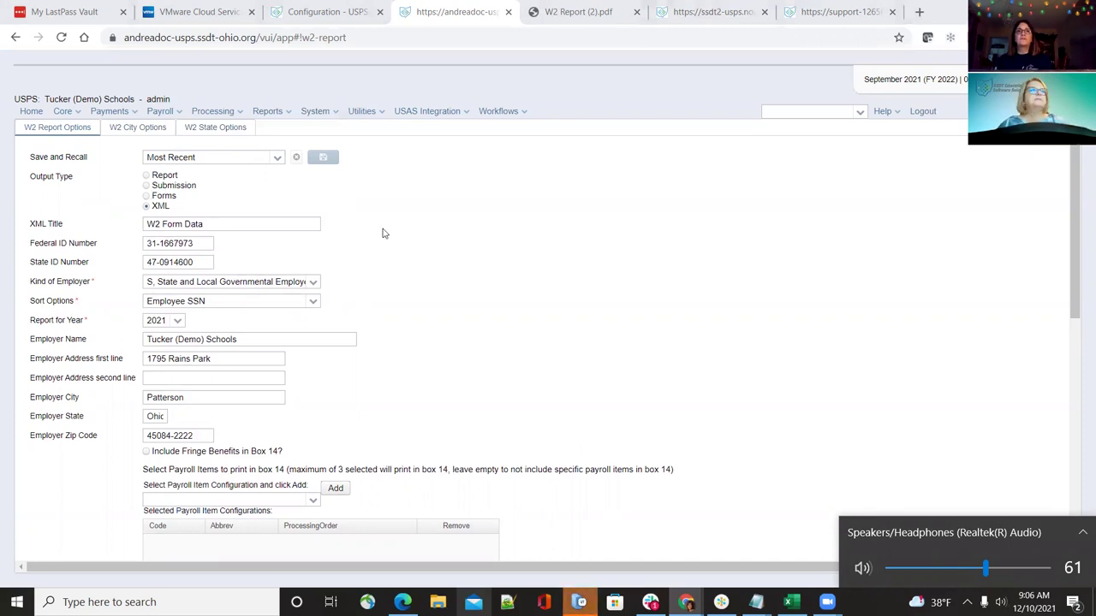
Switch to the Configuration - USPS wiki page with the W2 documentation
click(318, 10)
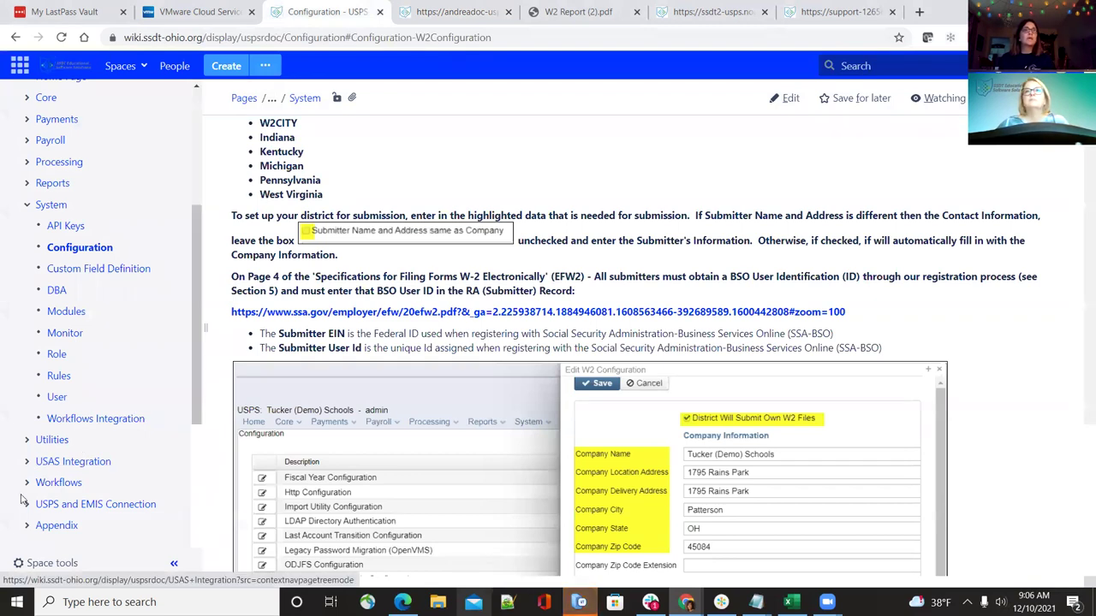
scroll(30, 499, down, 1)
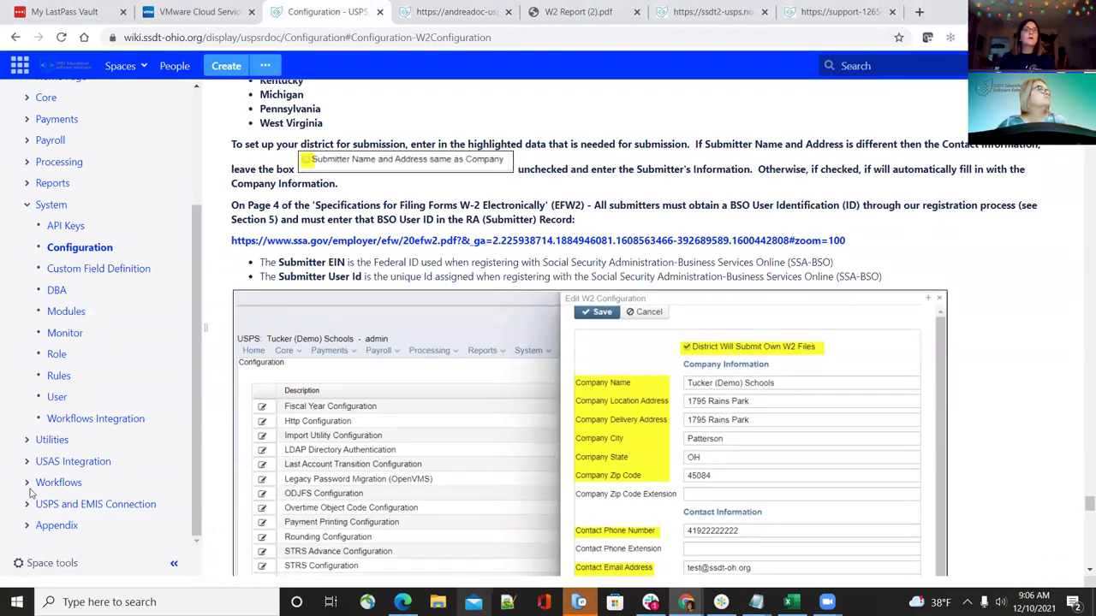
scroll(35, 432, up, 1)
scroll(34, 436, up, 1)
scroll(35, 457, down, 1)
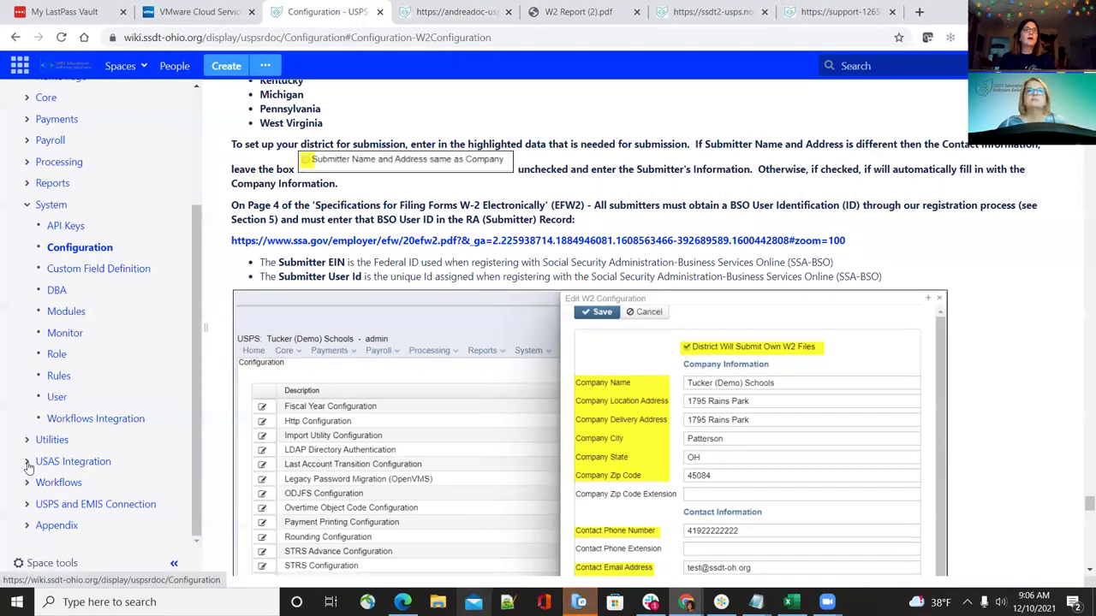
Expand Utilities in the page tree and select the File Archive page
click(29, 440)
scroll(60, 451, down, 2)
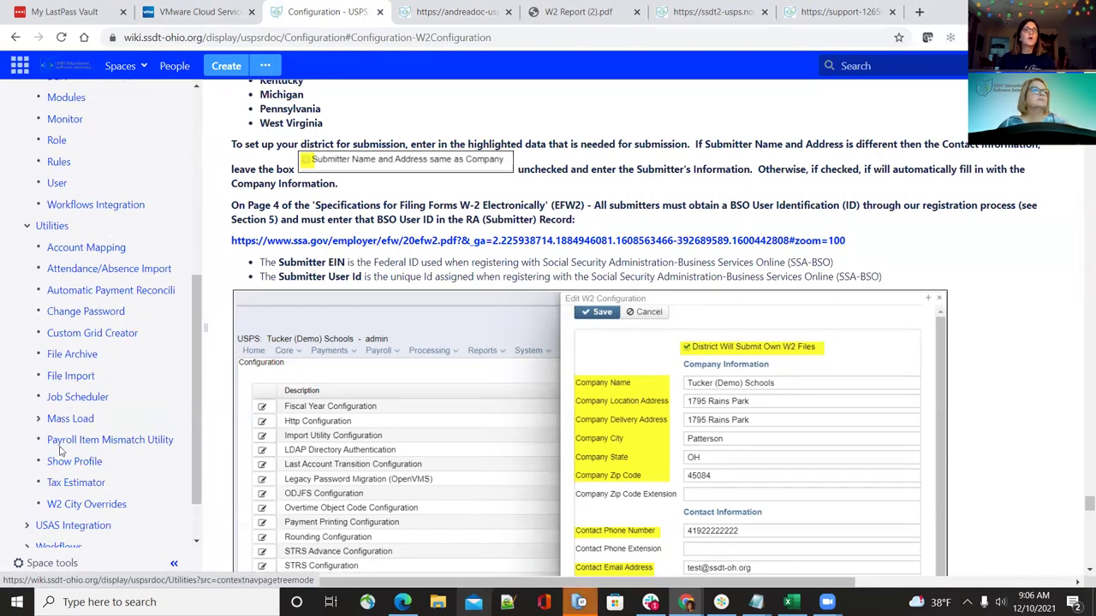
click(75, 362)
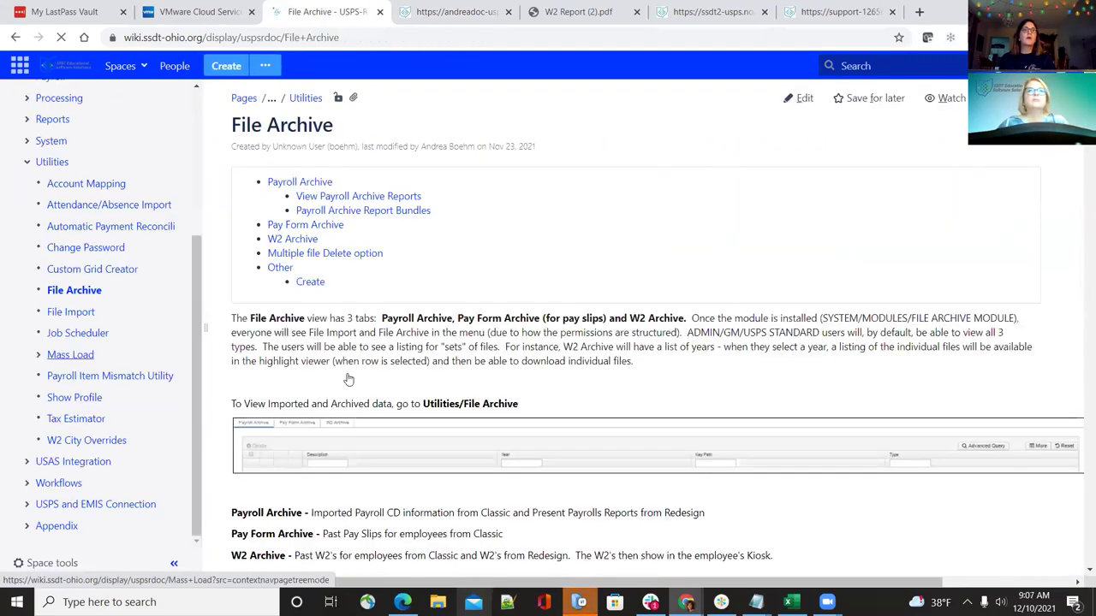
Scroll down the File Archive page to the Report Bundles table
scroll(842, 304, down, 15)
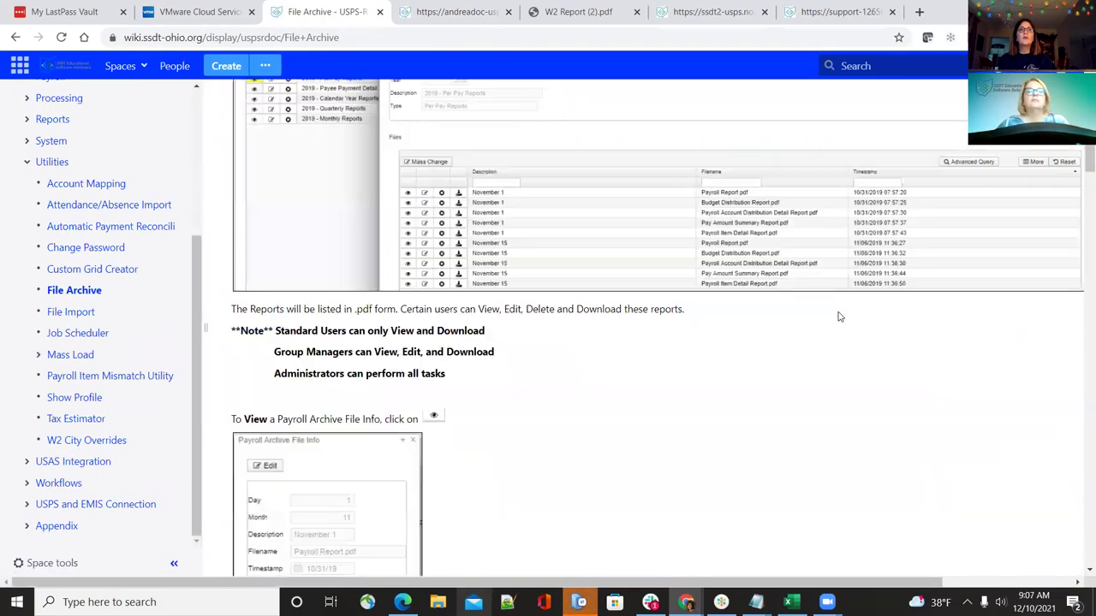
scroll(840, 317, down, 4)
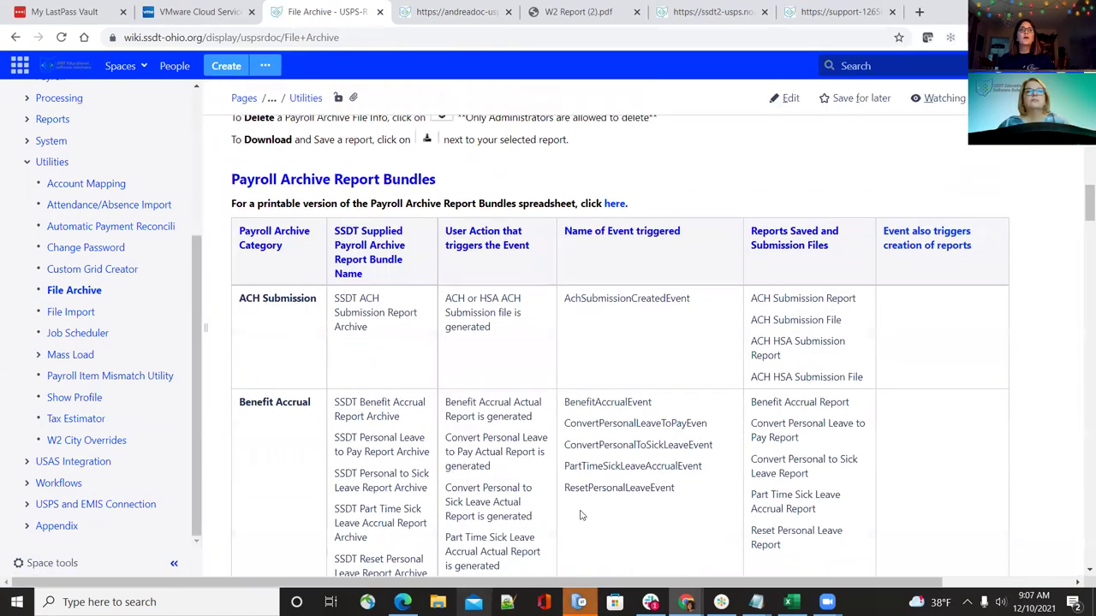
drag(469, 585, 577, 548)
scroll(511, 485, down, 2)
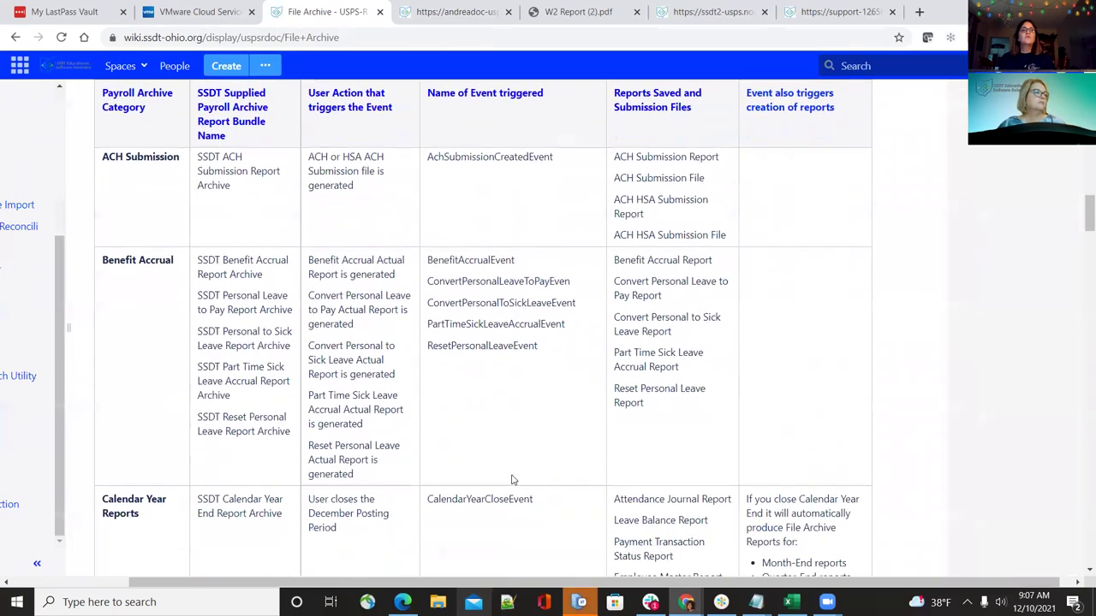
scroll(512, 481, up, 2)
scroll(512, 481, down, 5)
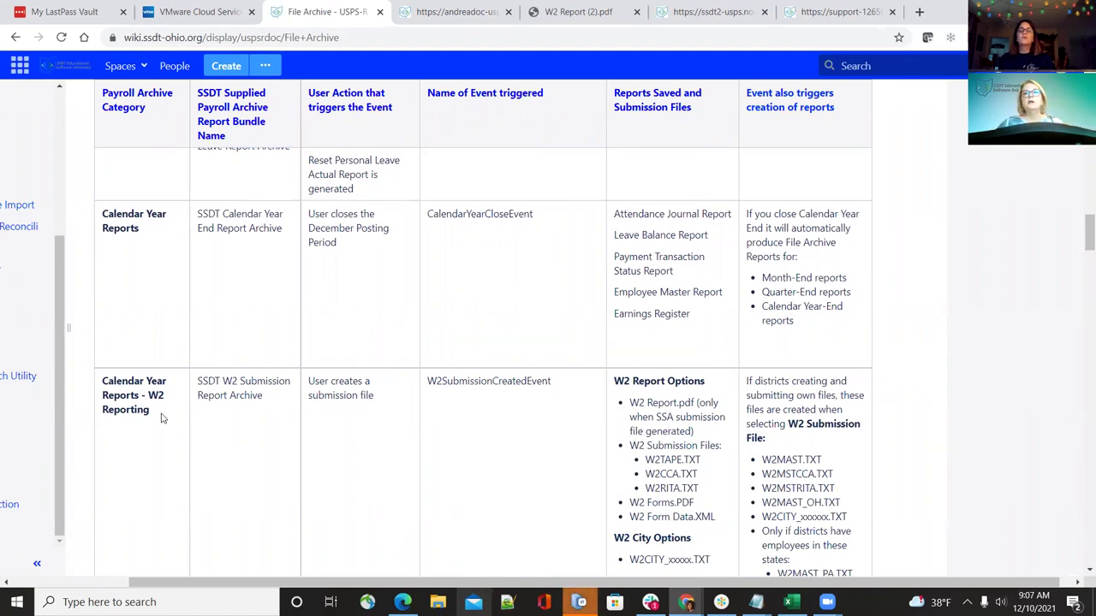
Review the Calendar Year Reports - W2 Reporting row, then return to the USPS-R W2 Report form
scroll(708, 480, down, 1)
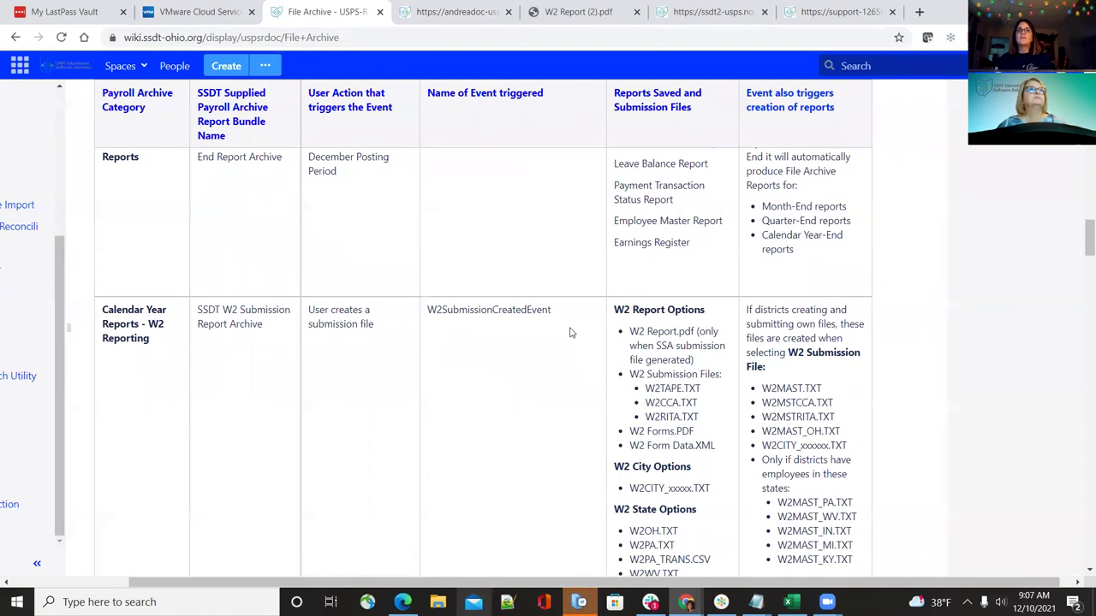
scroll(565, 347, up, 1)
scroll(660, 428, down, 1)
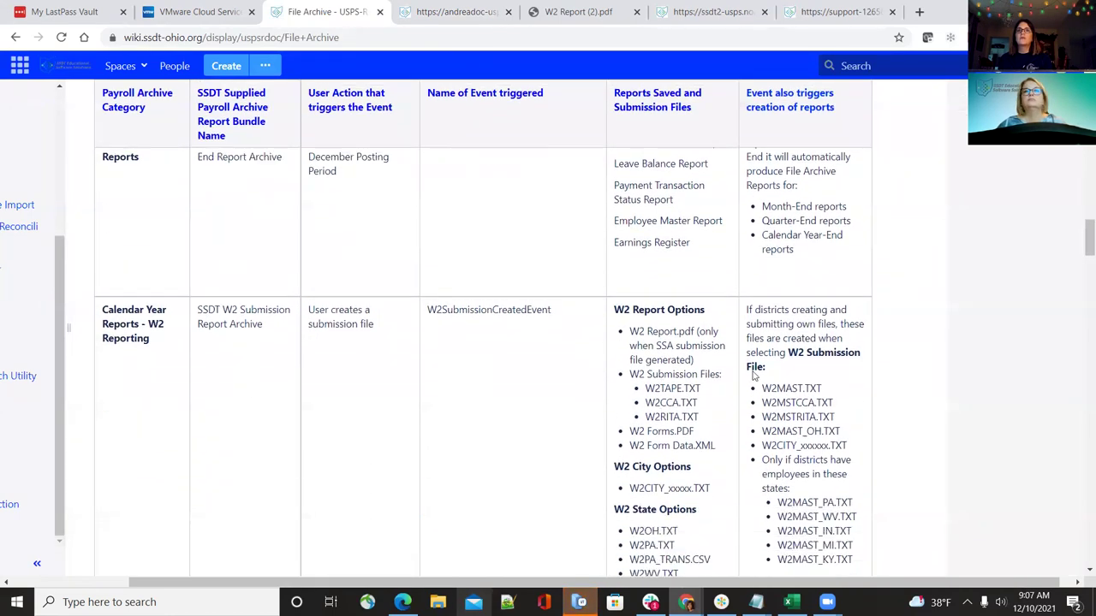
scroll(724, 457, down, 1)
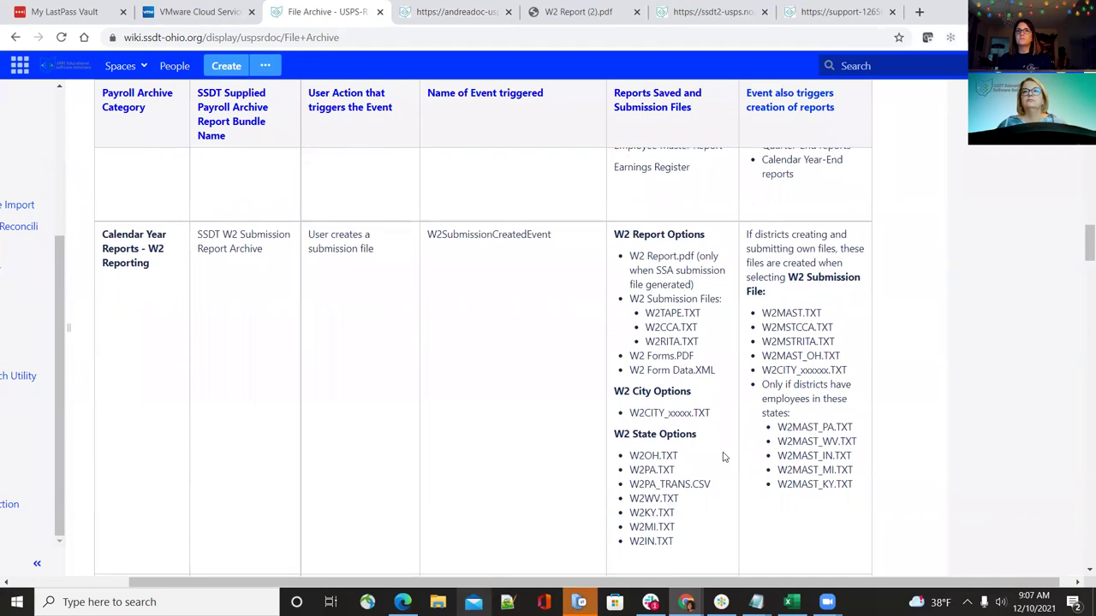
scroll(723, 457, down, 1)
scroll(723, 457, down, 1)
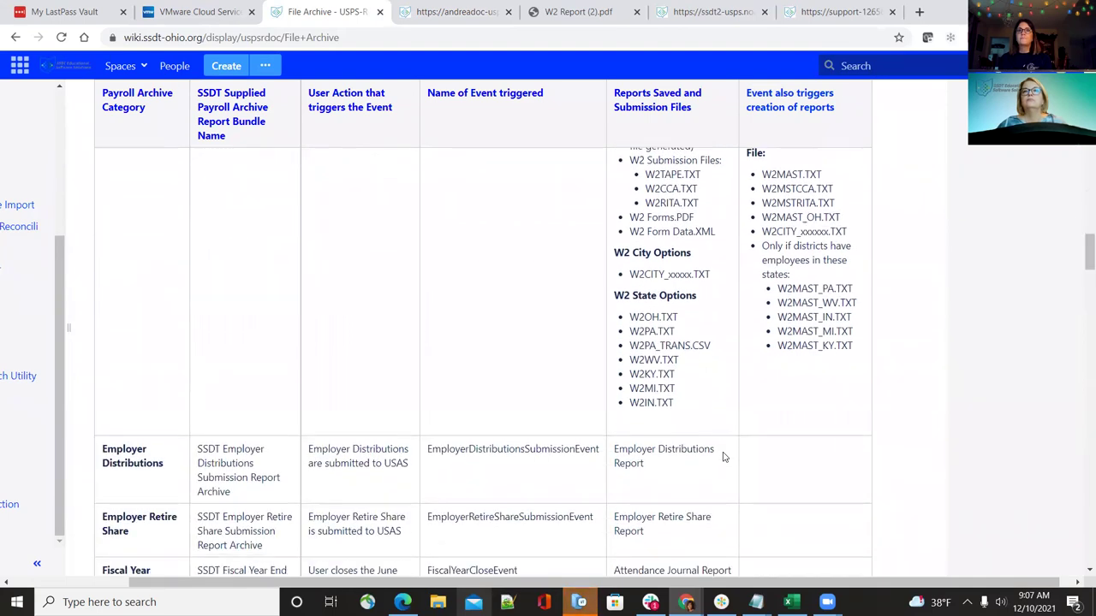
scroll(723, 457, up, 2)
scroll(716, 453, down, 1)
scroll(719, 455, up, 1)
scroll(719, 455, up, 3)
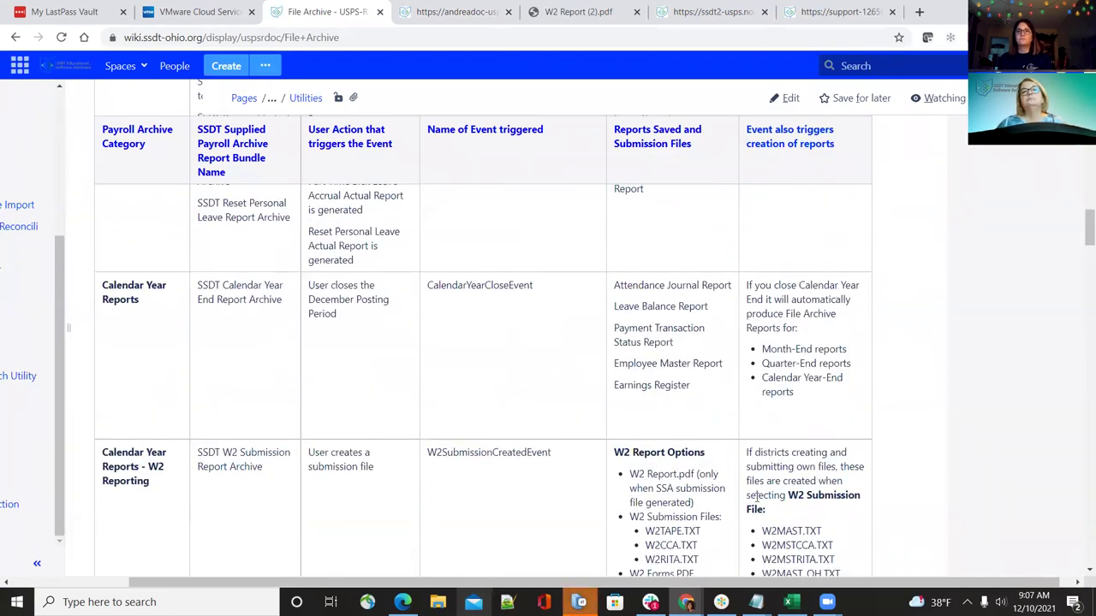
scroll(756, 497, down, 4)
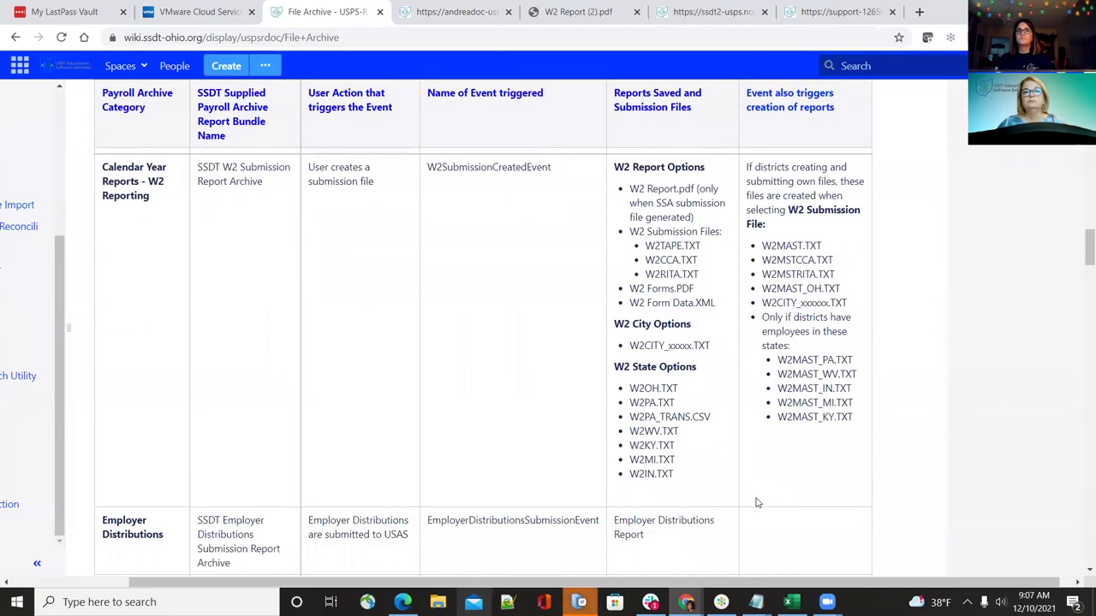
scroll(749, 589, left, 2)
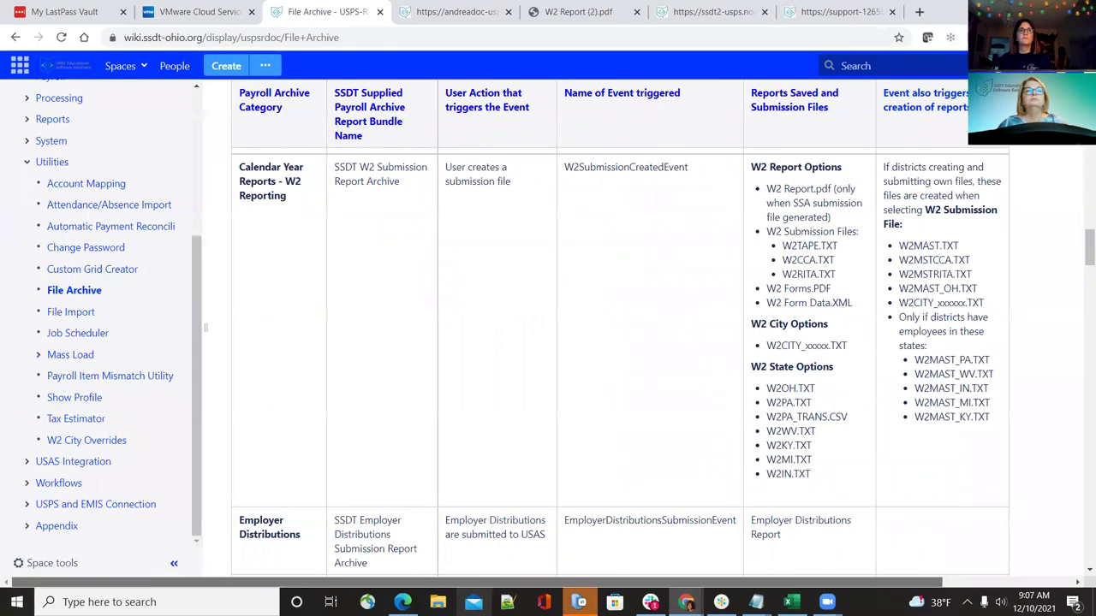
scroll(683, 438, up, 4)
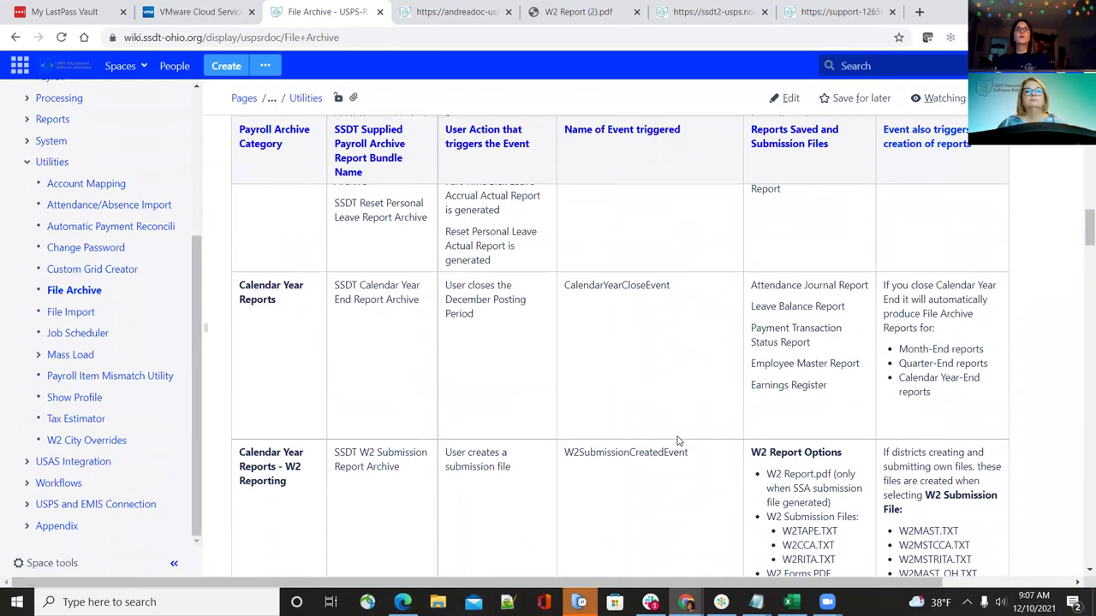
click(460, 12)
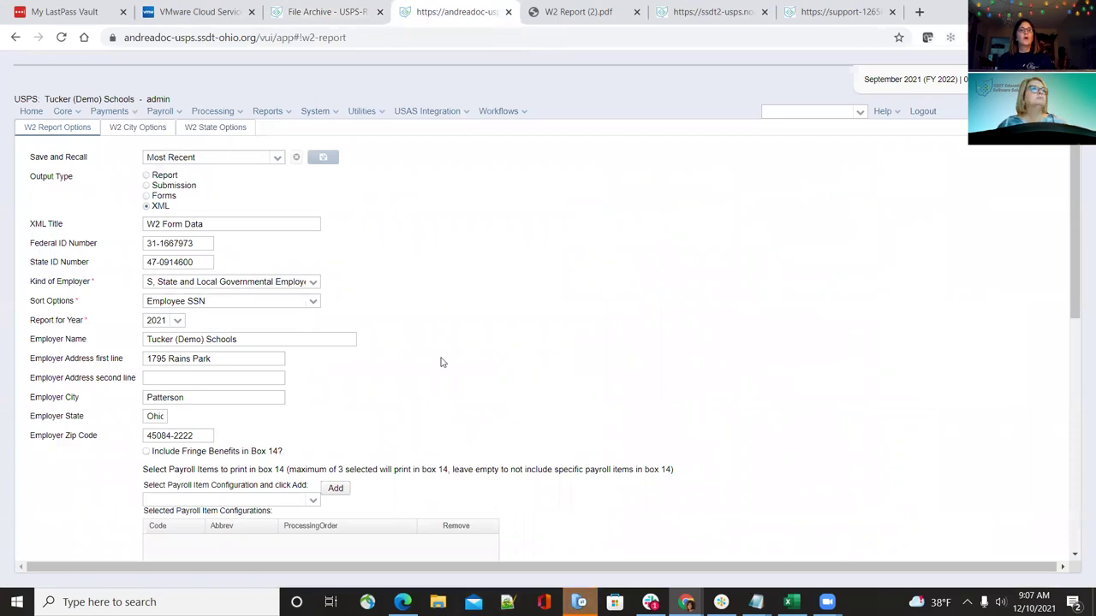
scroll(440, 362, down, 1)
scroll(440, 362, up, 1)
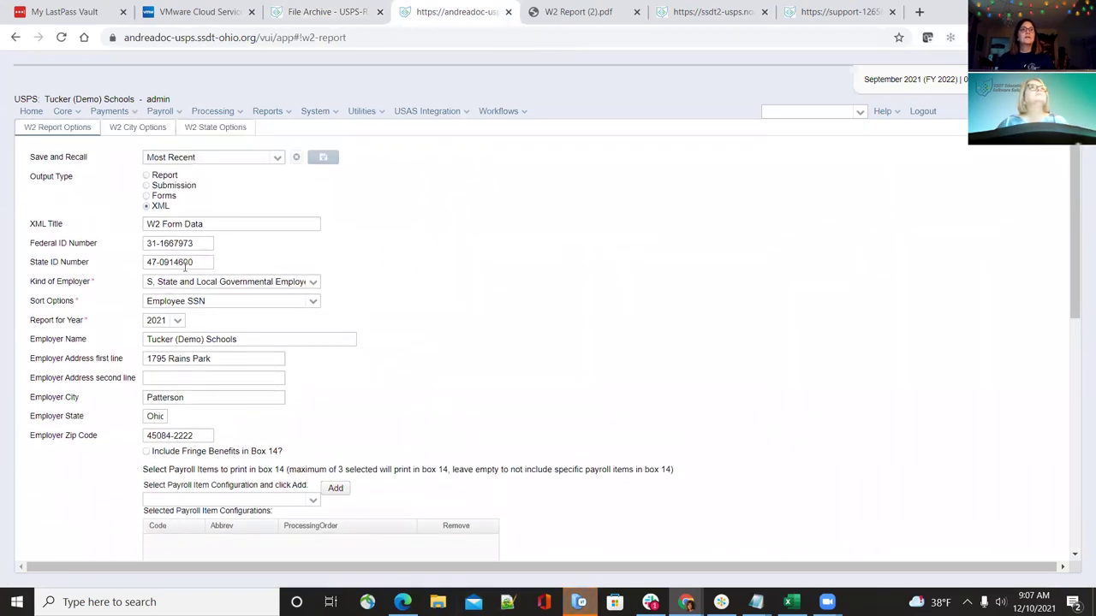
scroll(574, 382, down, 1)
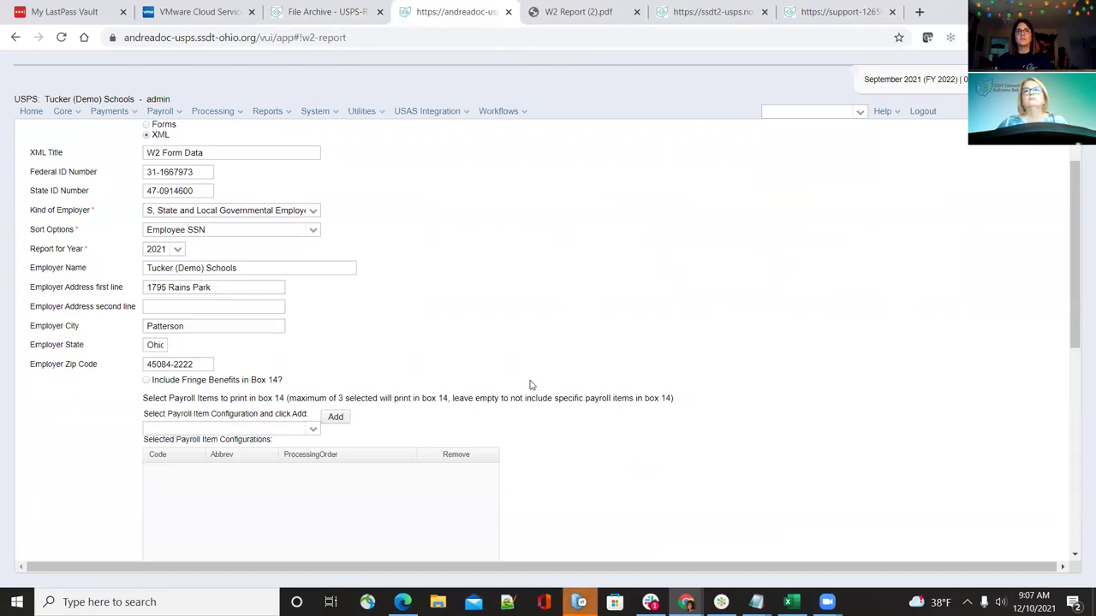
scroll(624, 398, down, 3)
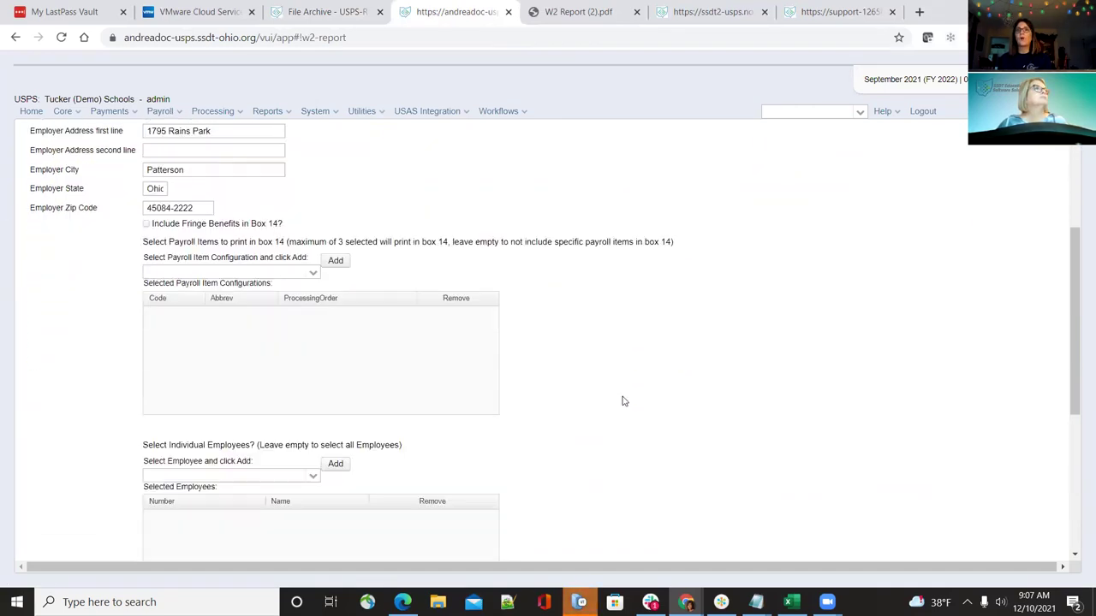
scroll(624, 402, down, 2)
scroll(624, 401, up, 5)
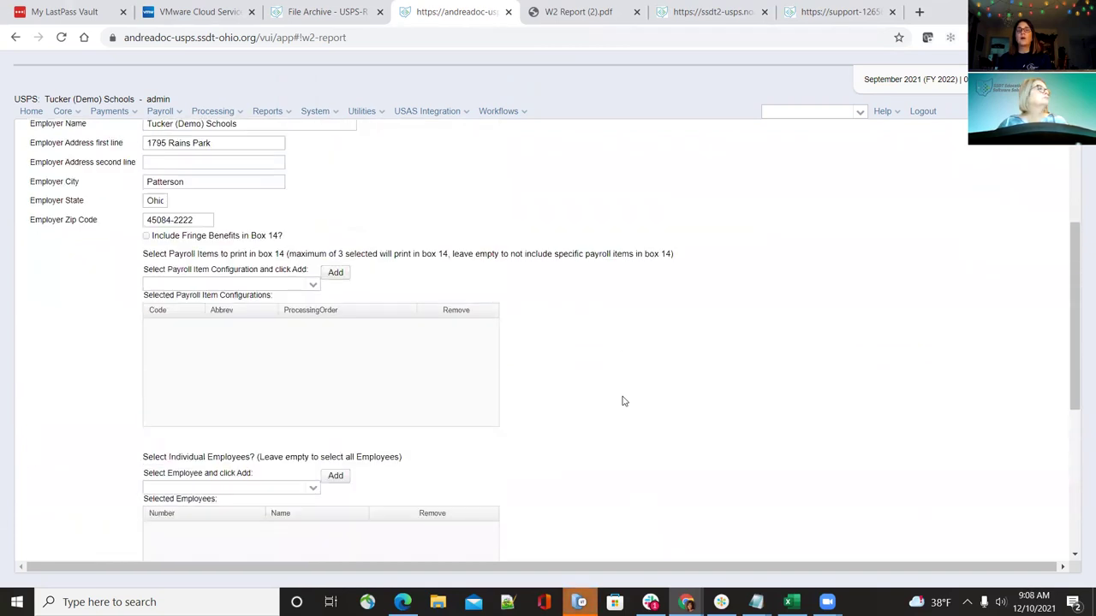
scroll(624, 401, up, 1)
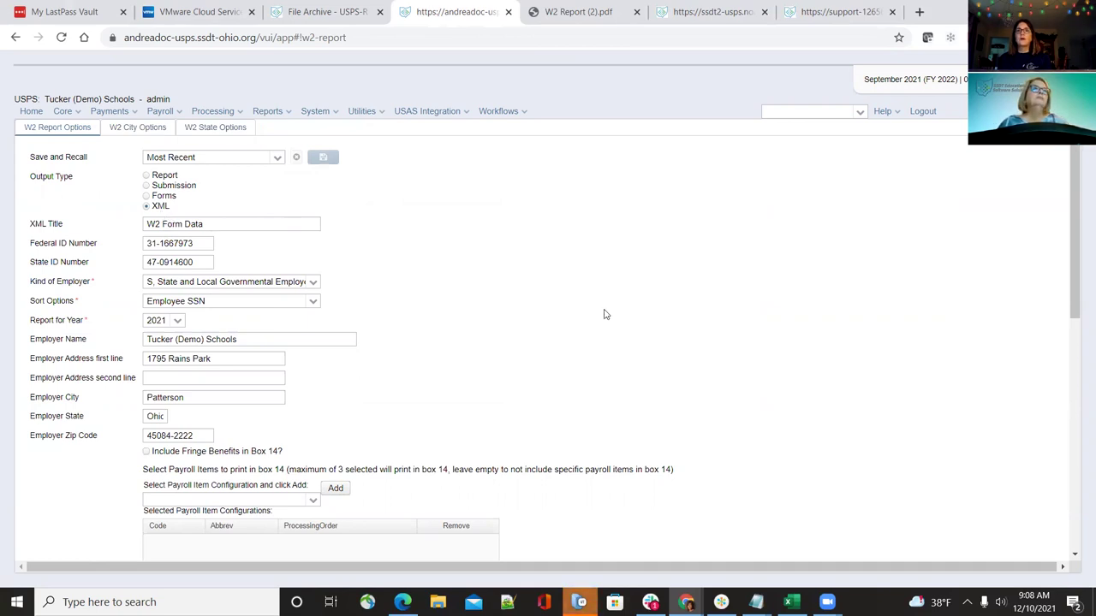
scroll(609, 326, down, 2)
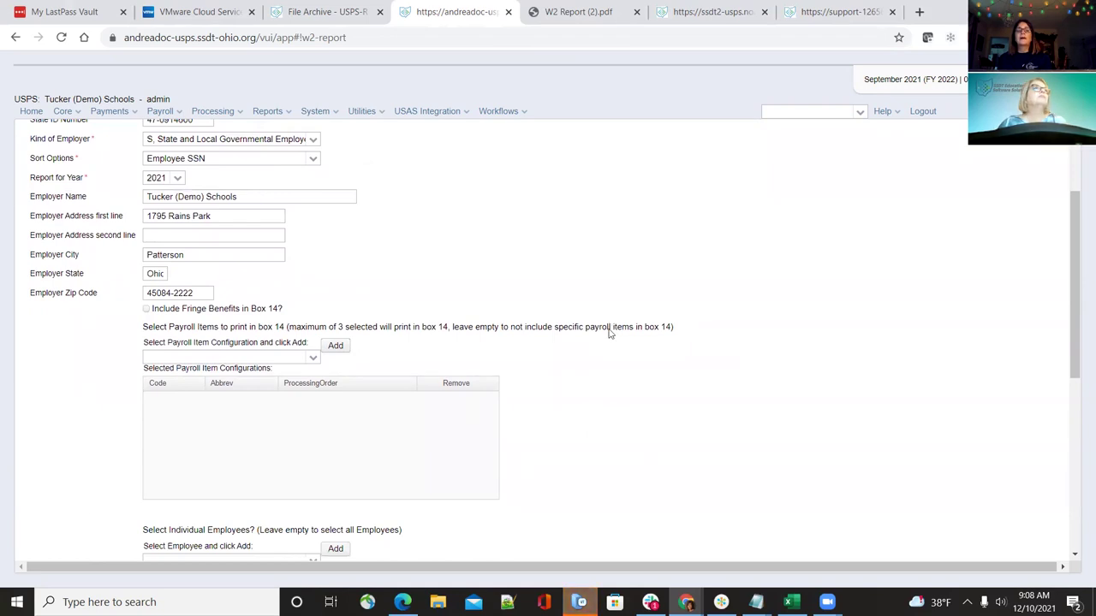
scroll(609, 334, down, 1)
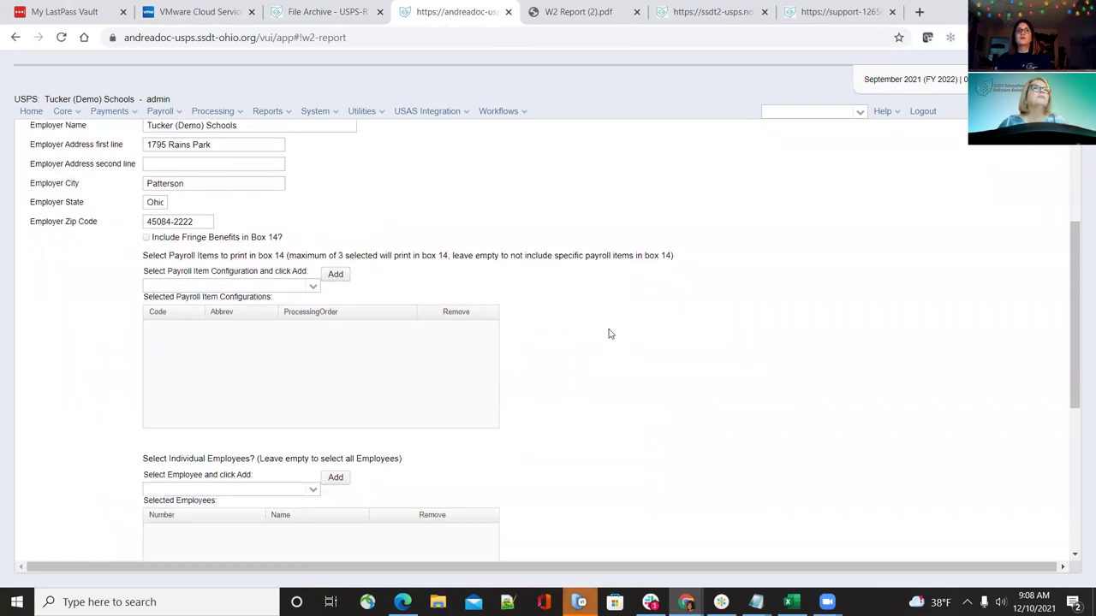
scroll(607, 347, down, 4)
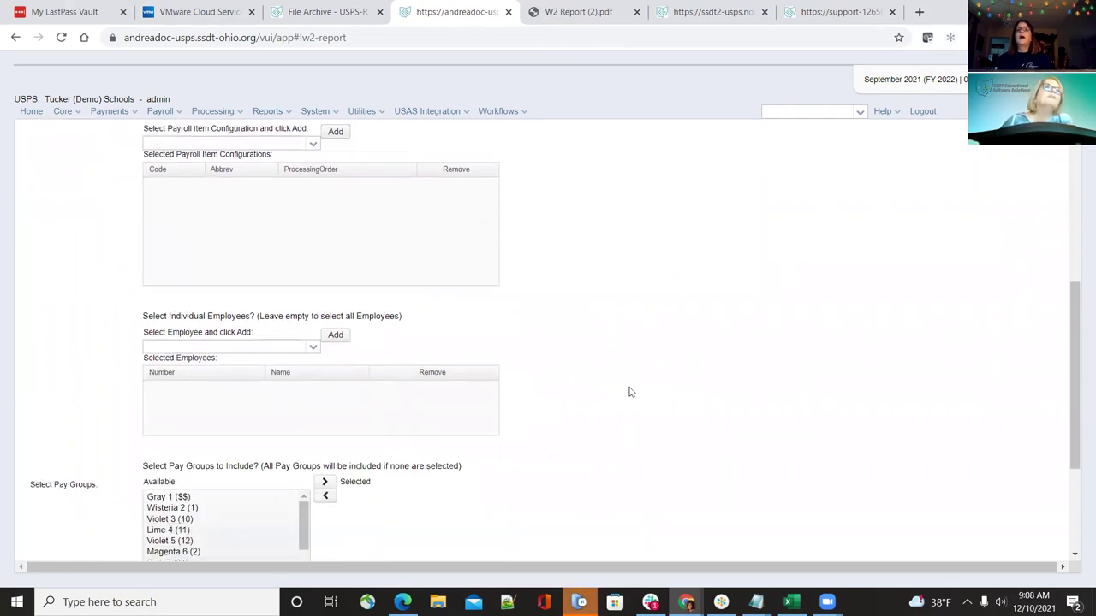
scroll(629, 392, down, 1)
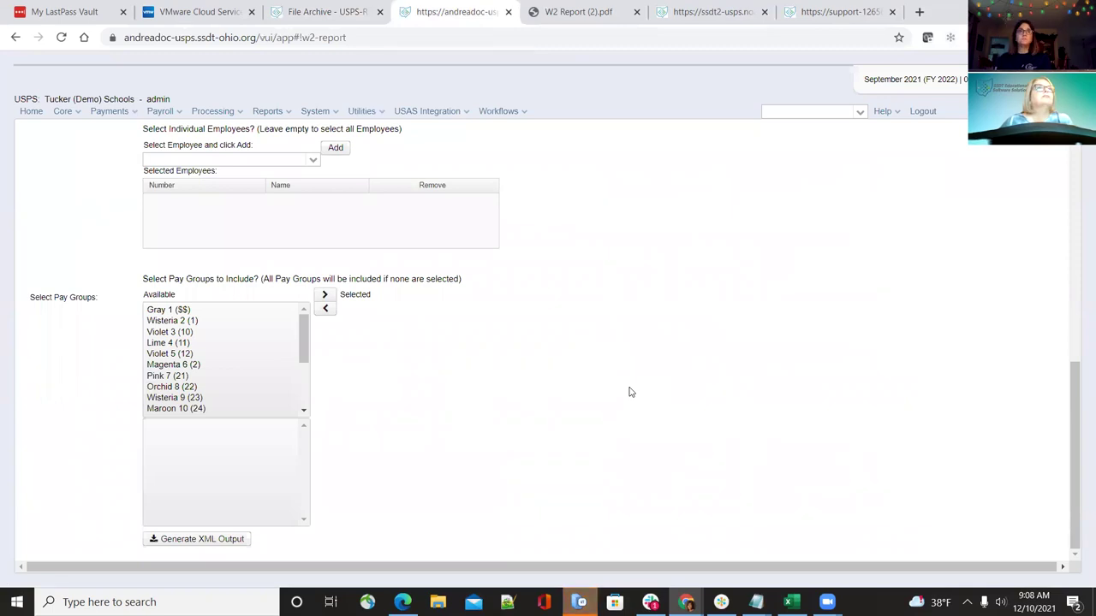
scroll(633, 412, up, 6)
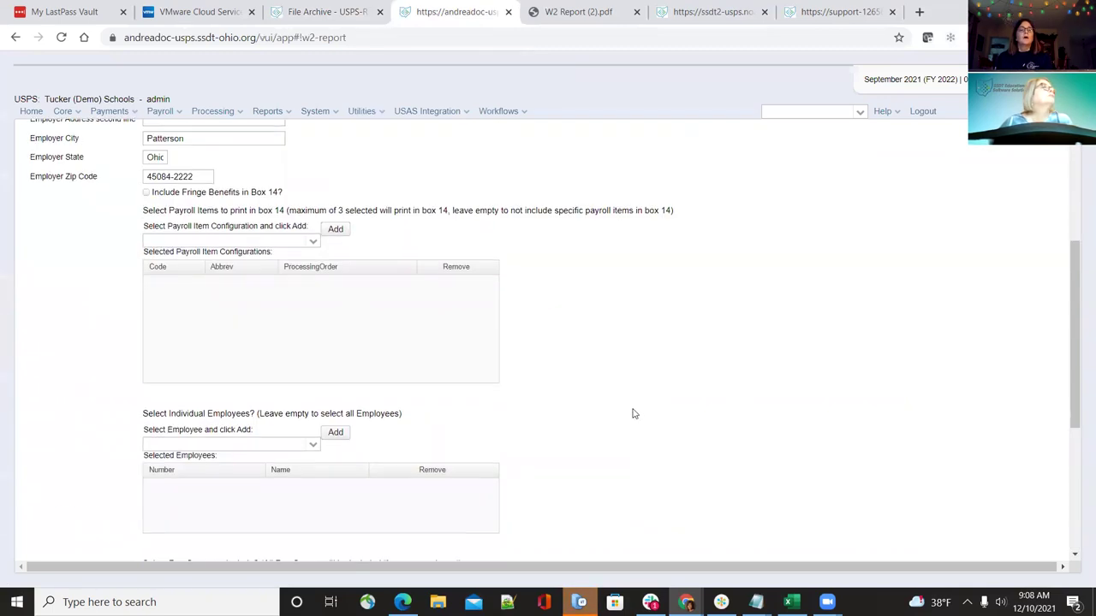
scroll(325, 471, down, 2)
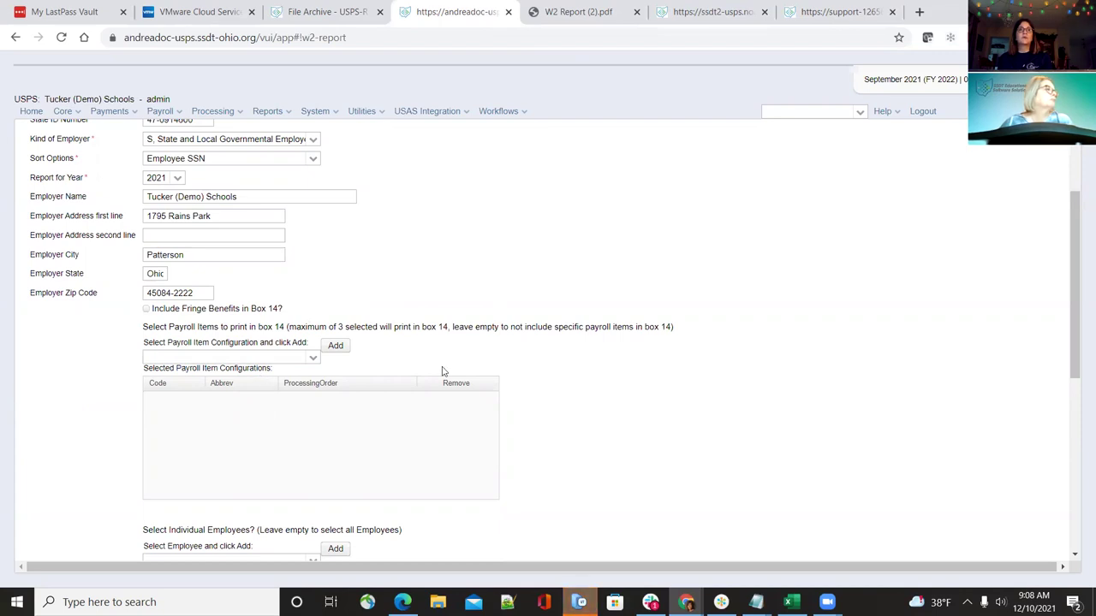
scroll(444, 374, down, 5)
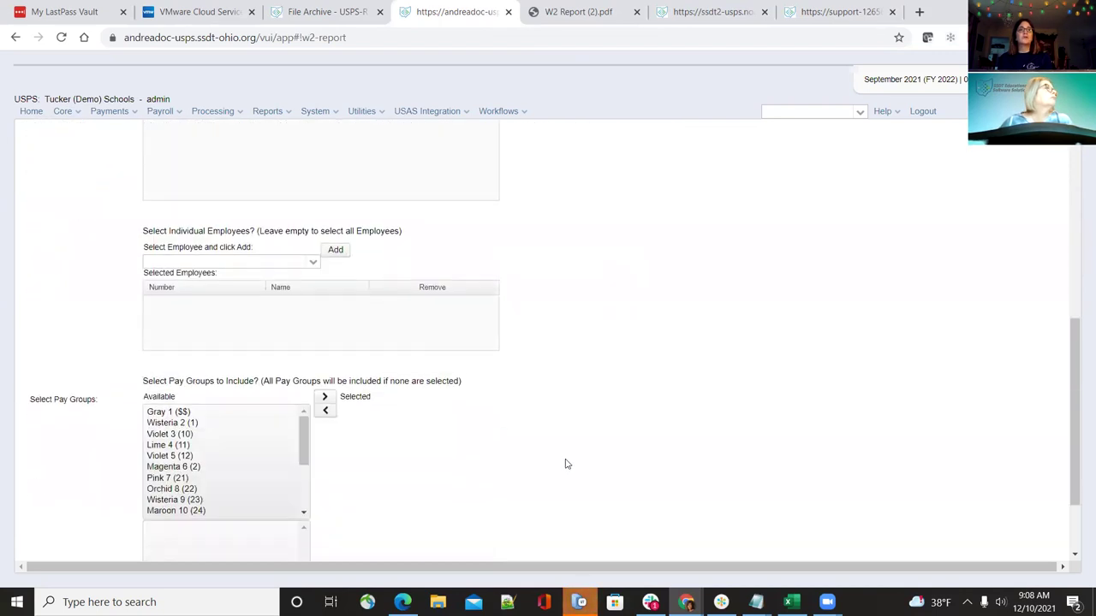
scroll(565, 463, down, 1)
scroll(565, 464, up, 6)
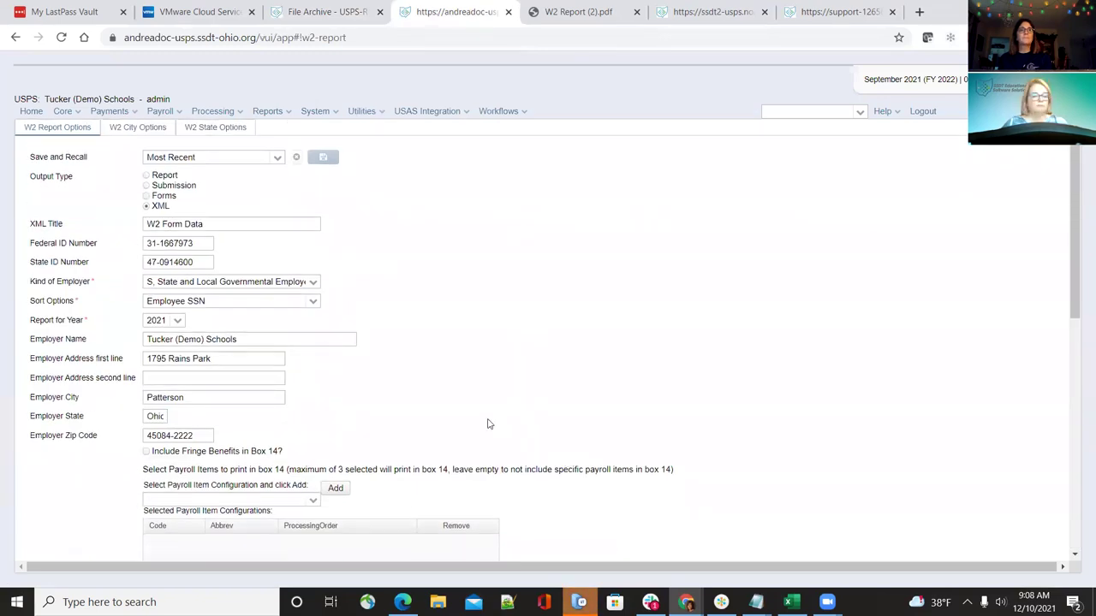
Change the W2 report output type from XML to Submission
click(137, 129)
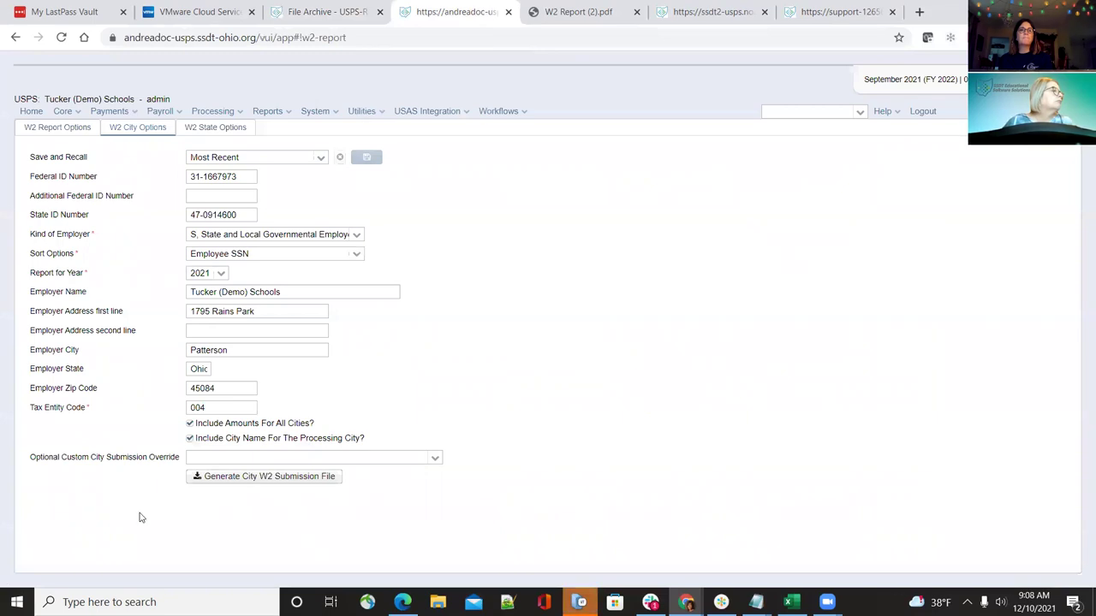
click(75, 133)
scroll(299, 355, down, 5)
scroll(288, 343, up, 8)
scroll(465, 257, up, 3)
click(147, 187)
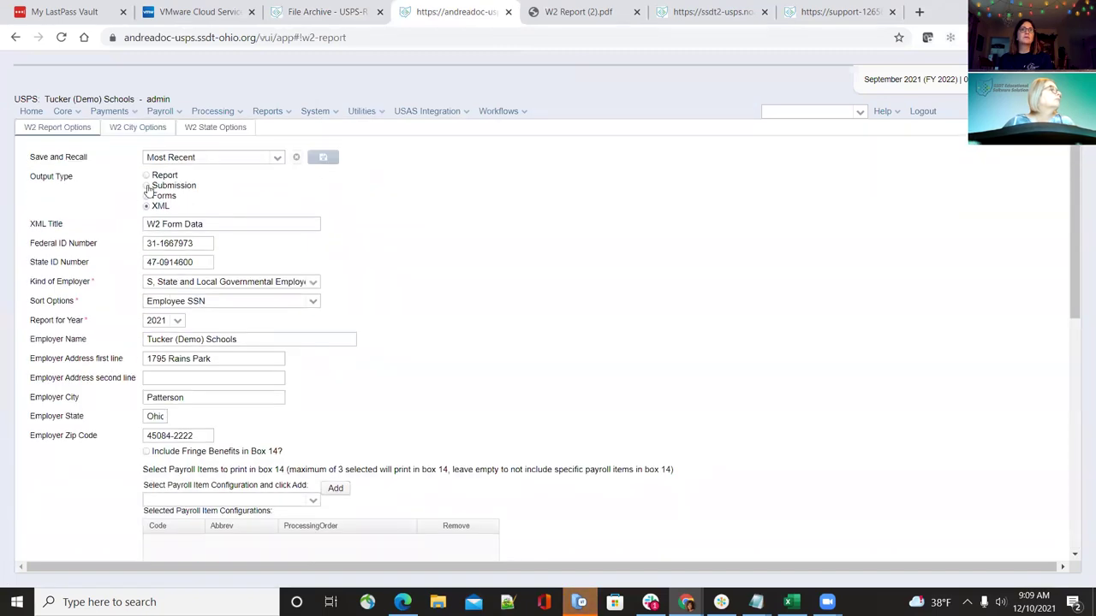
Go to the W2 City Options page
scroll(673, 308, down, 1)
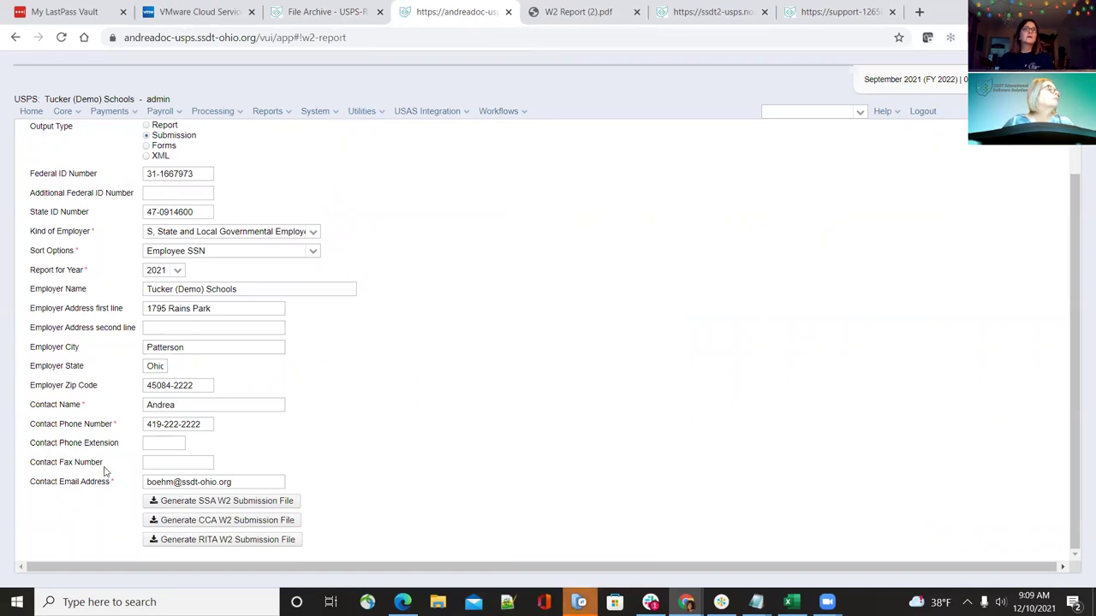
scroll(105, 471, up, 2)
scroll(105, 471, down, 2)
scroll(103, 470, up, 2)
click(120, 128)
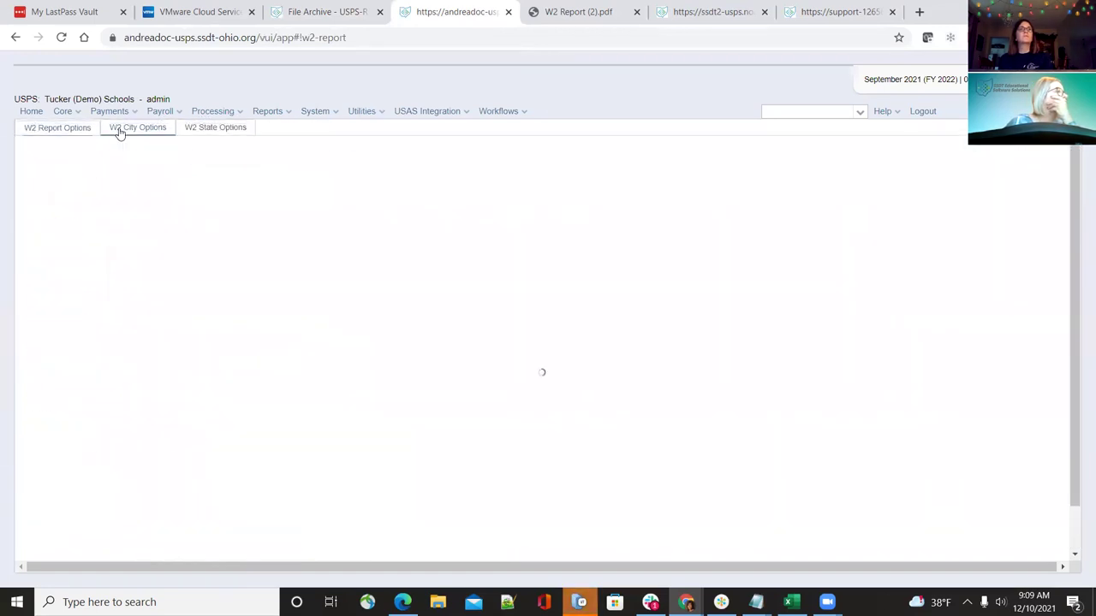
Switch the W2 report output type to Report and look over the pay group lists
click(89, 127)
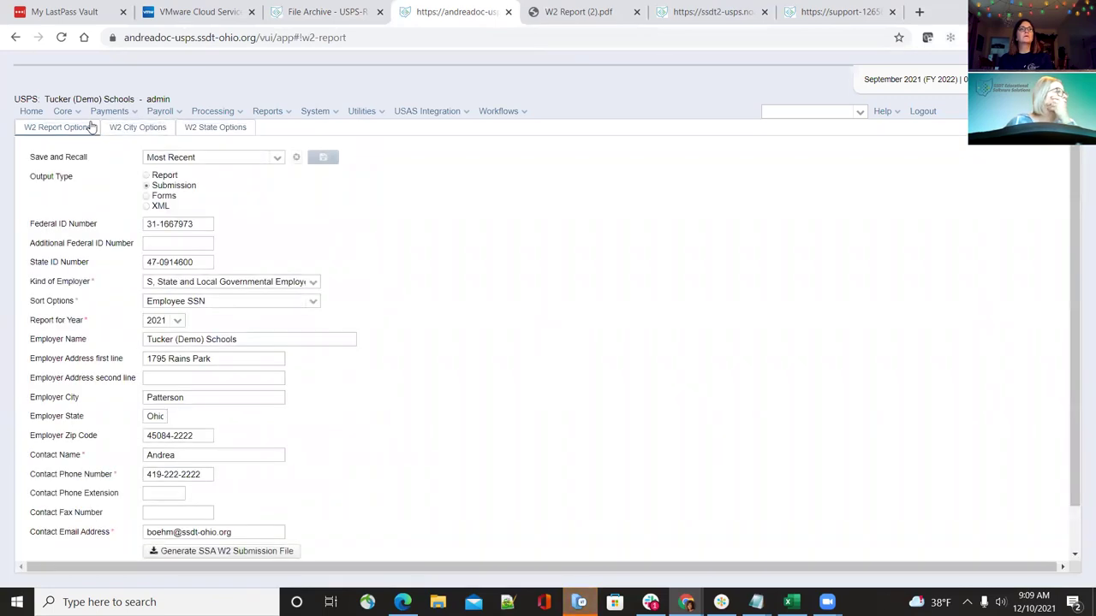
click(147, 176)
scroll(436, 360, down, 10)
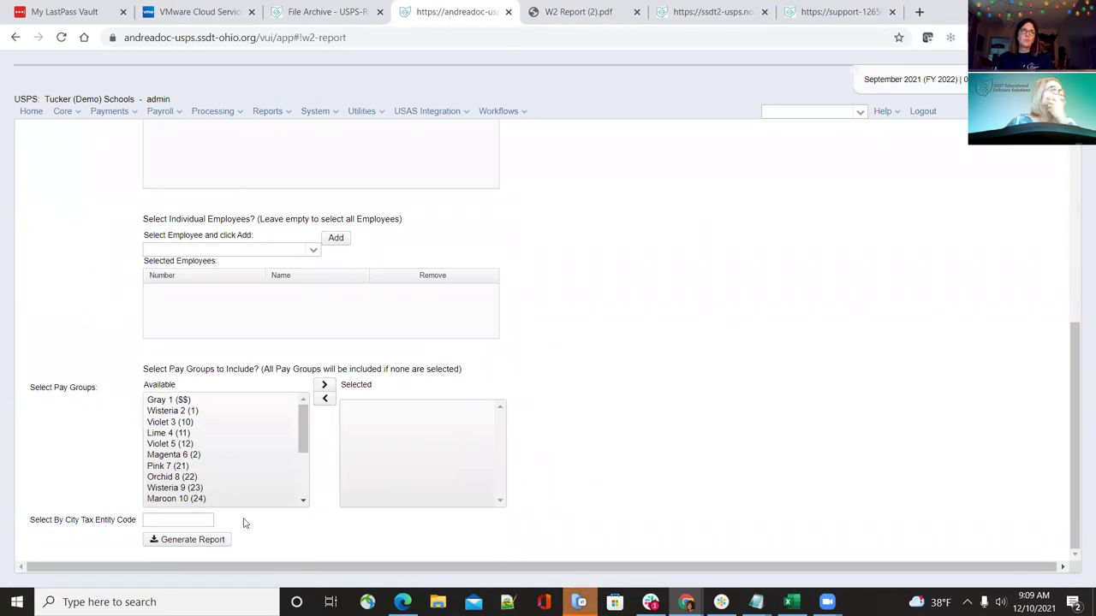
scroll(146, 521, up, 10)
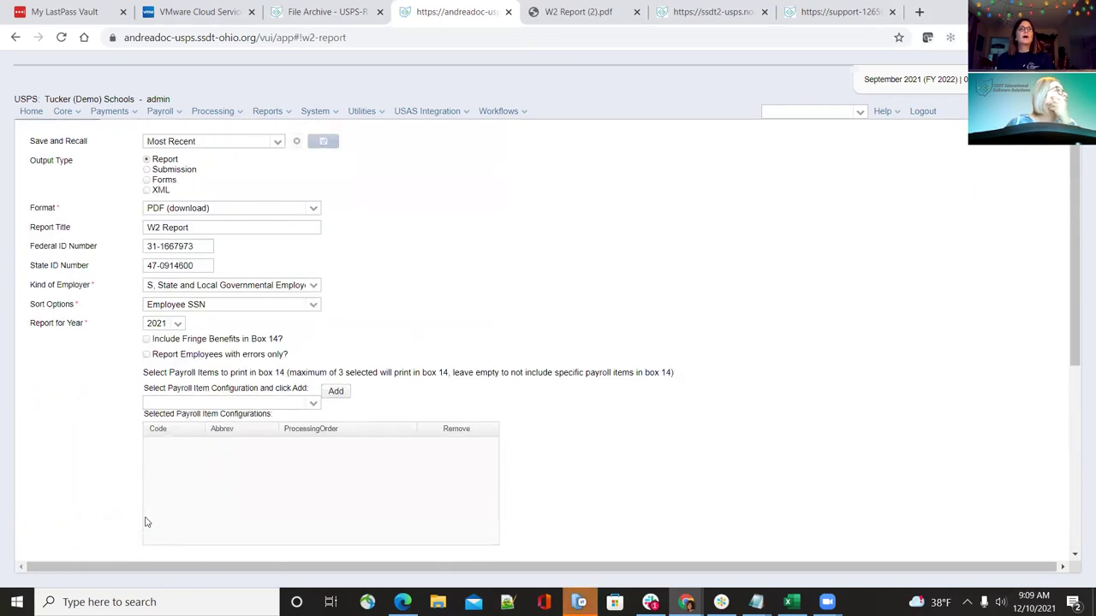
scroll(146, 522, down, 5)
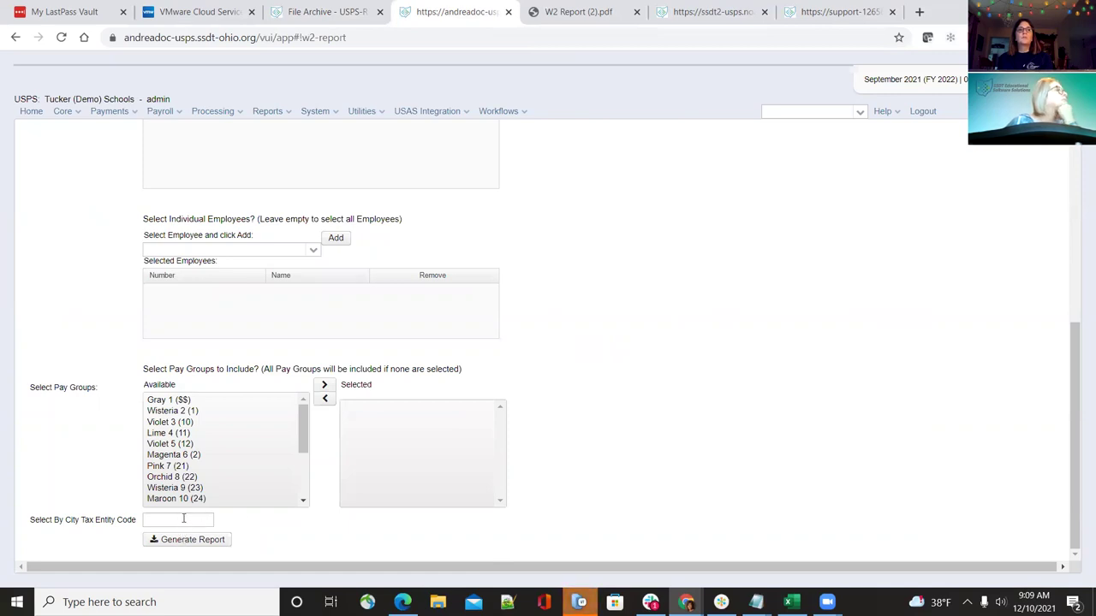
Select the City Tax Entity Code filter, then page through W2 Report (2).pdf and return
mouse_move(183, 518)
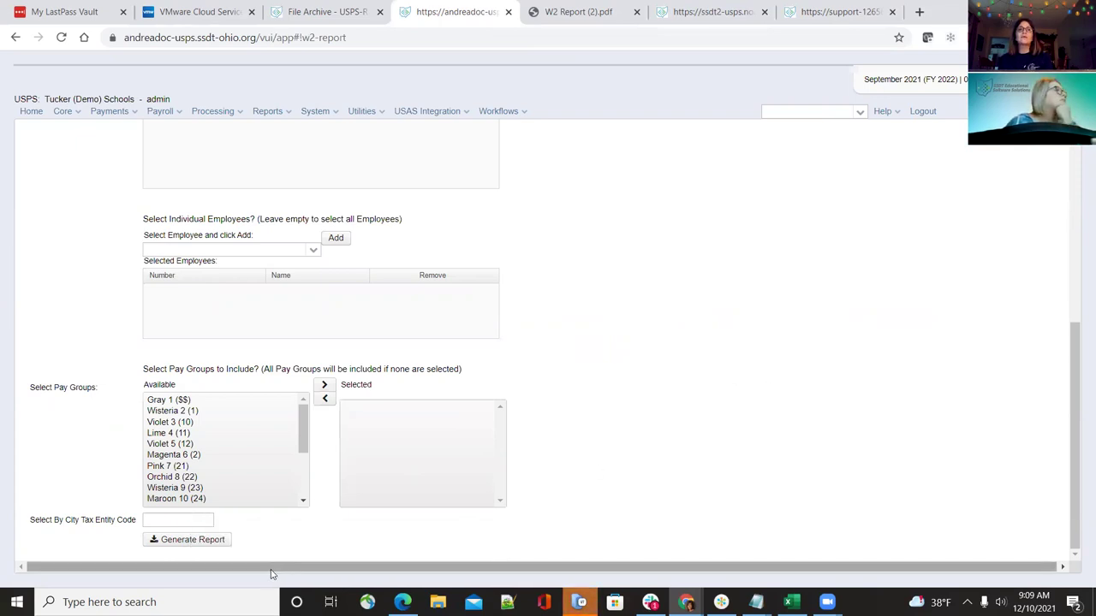
click(155, 523)
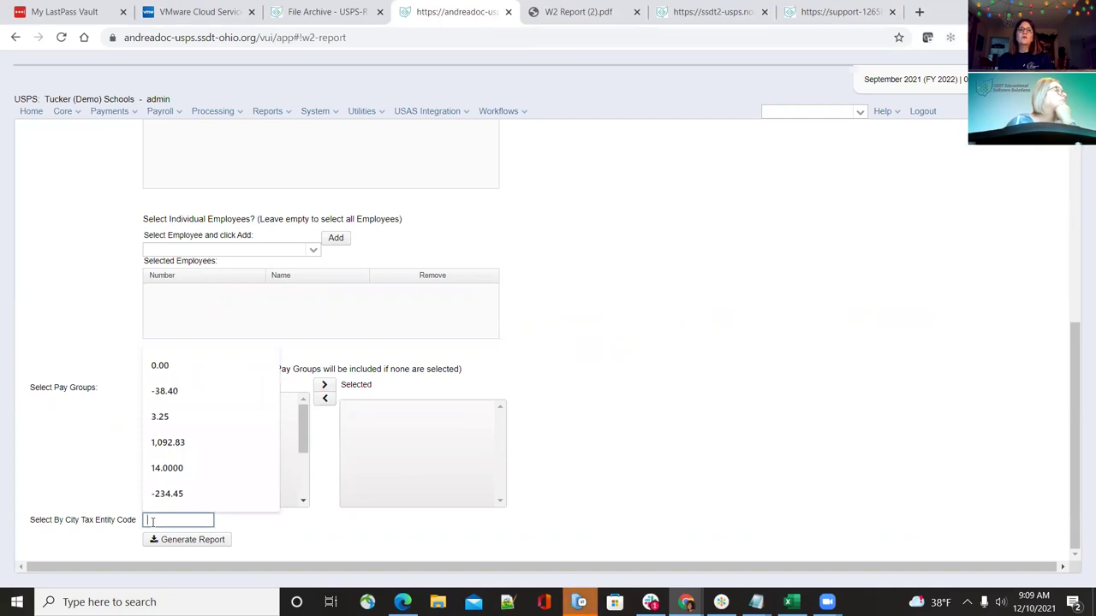
mouse_move(96, 529)
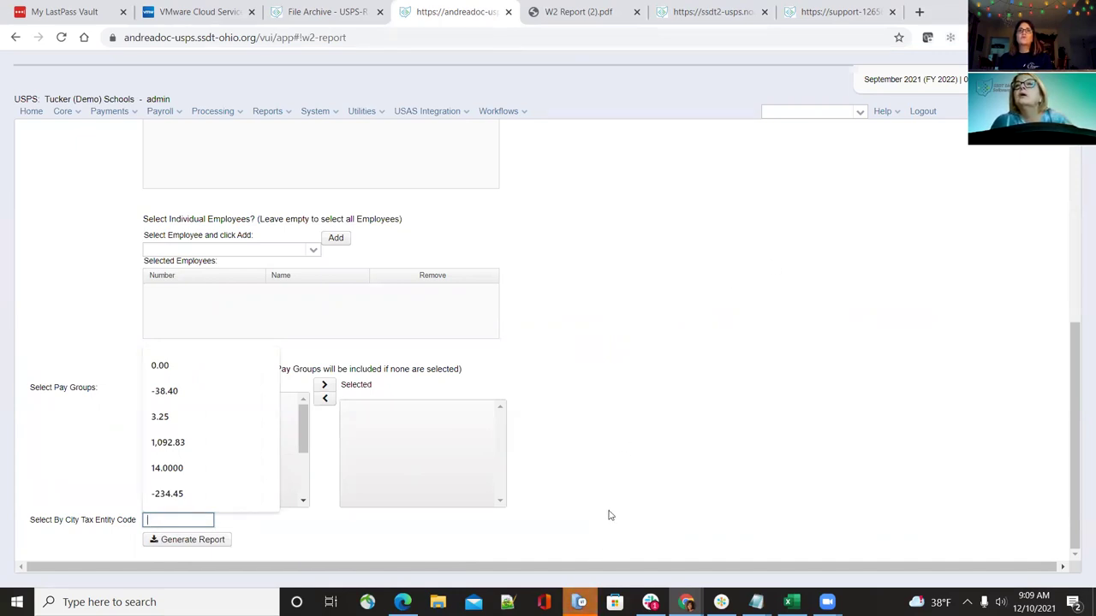
click(599, 10)
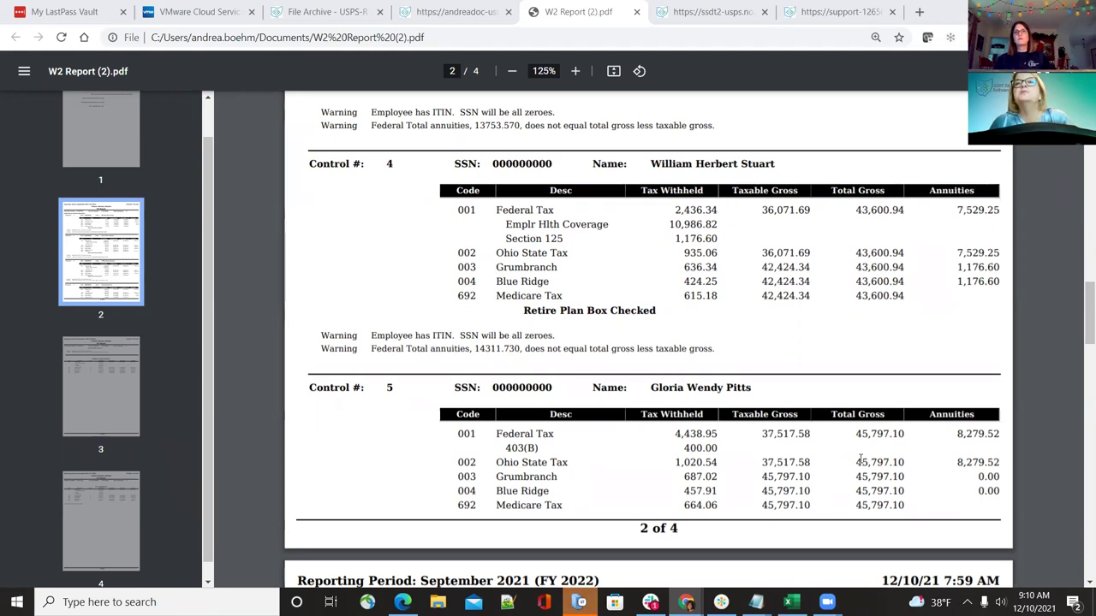
click(458, 11)
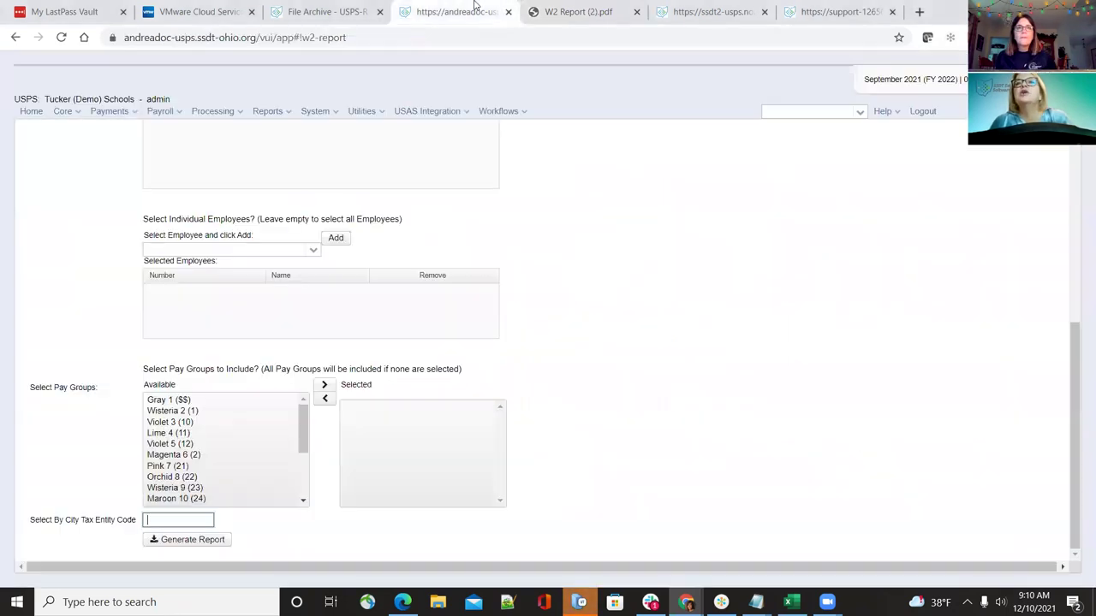
Set the output type to Forms, then switch to the earlier W2 Report (2).pdf
scroll(299, 360, up, 5)
click(147, 195)
scroll(311, 334, down, 2)
scroll(312, 336, down, 3)
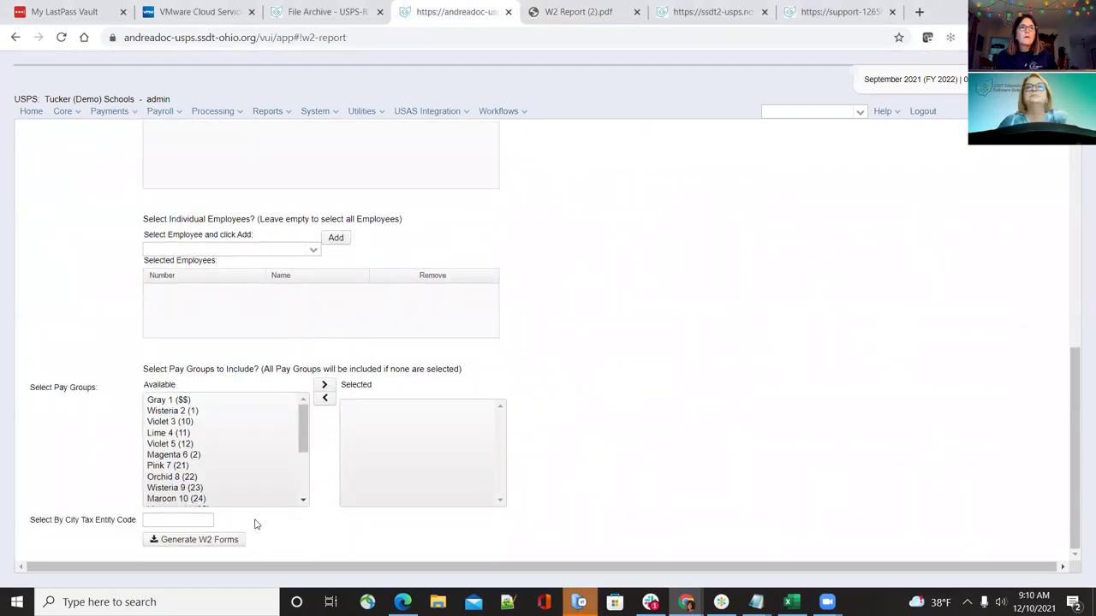
mouse_move(155, 522)
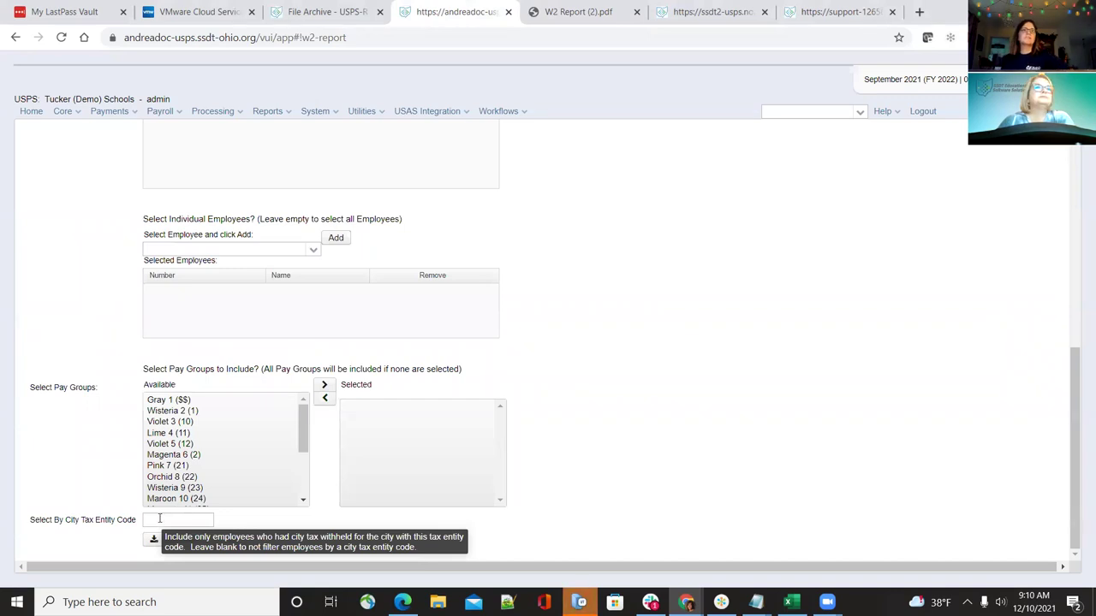
scroll(159, 519, up, 7)
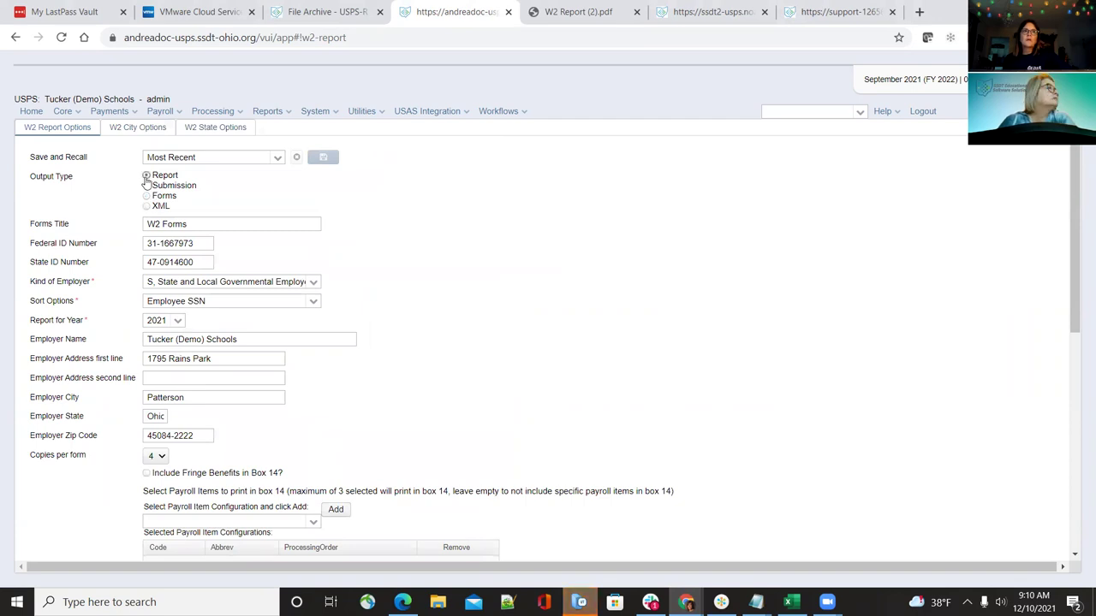
scroll(479, 360, down, 10)
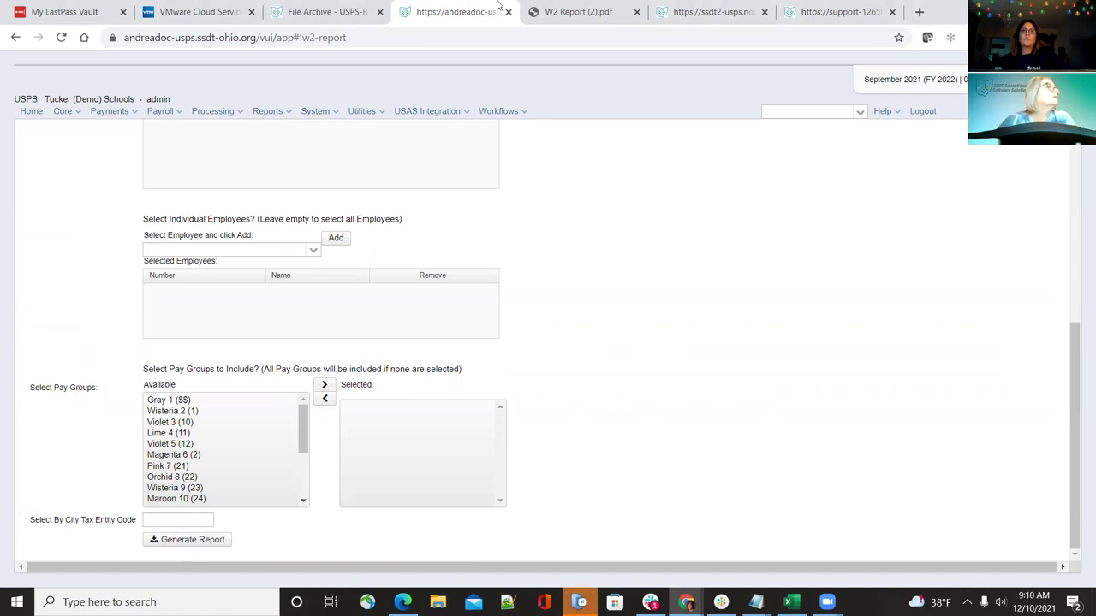
click(571, 10)
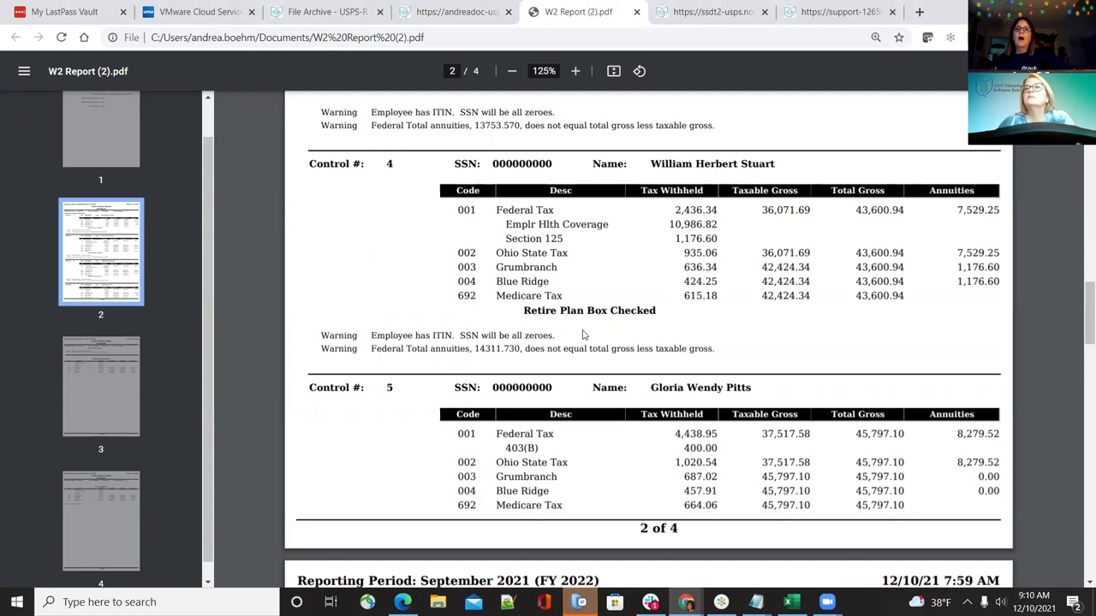
Scroll through PDF pages 1–3, checking city tax entity code 004 records
scroll(605, 347, up, 1)
scroll(604, 348, up, 15)
scroll(588, 327, up, 5)
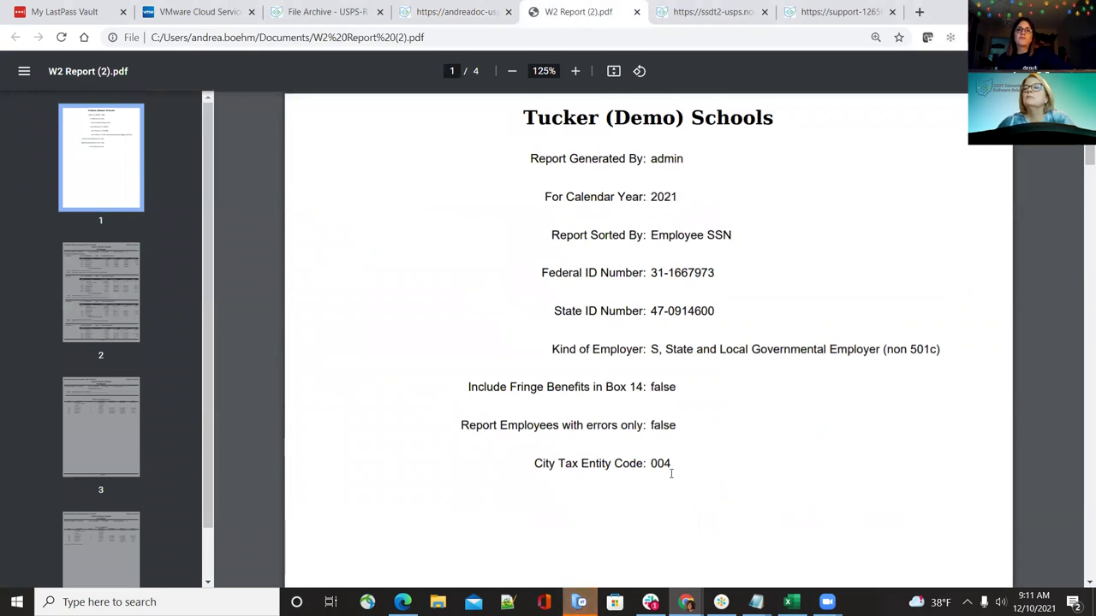
scroll(671, 473, down, 9)
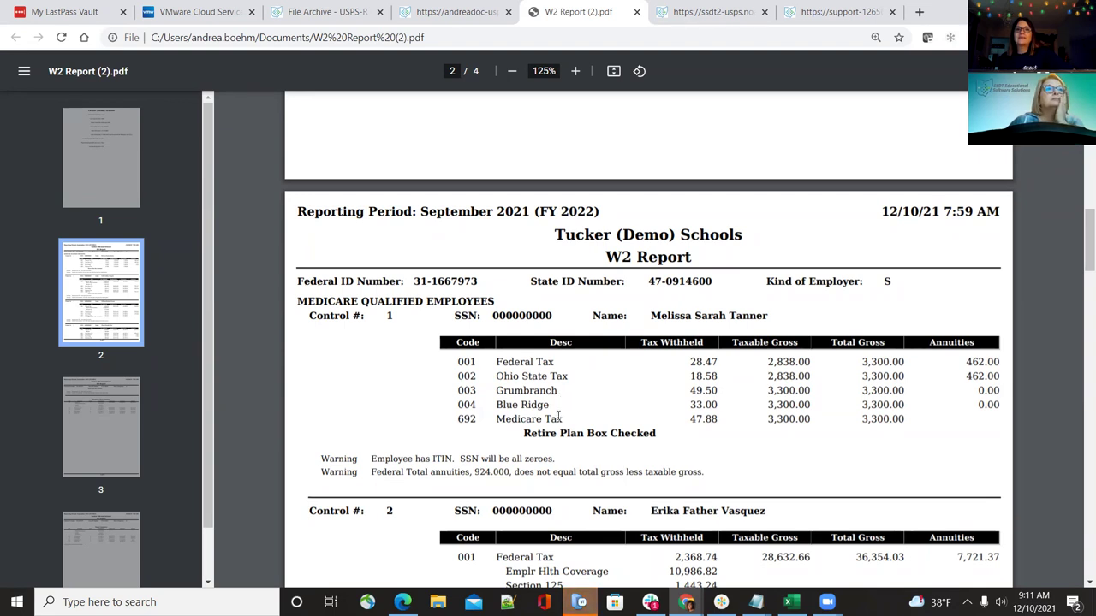
scroll(561, 419, down, 5)
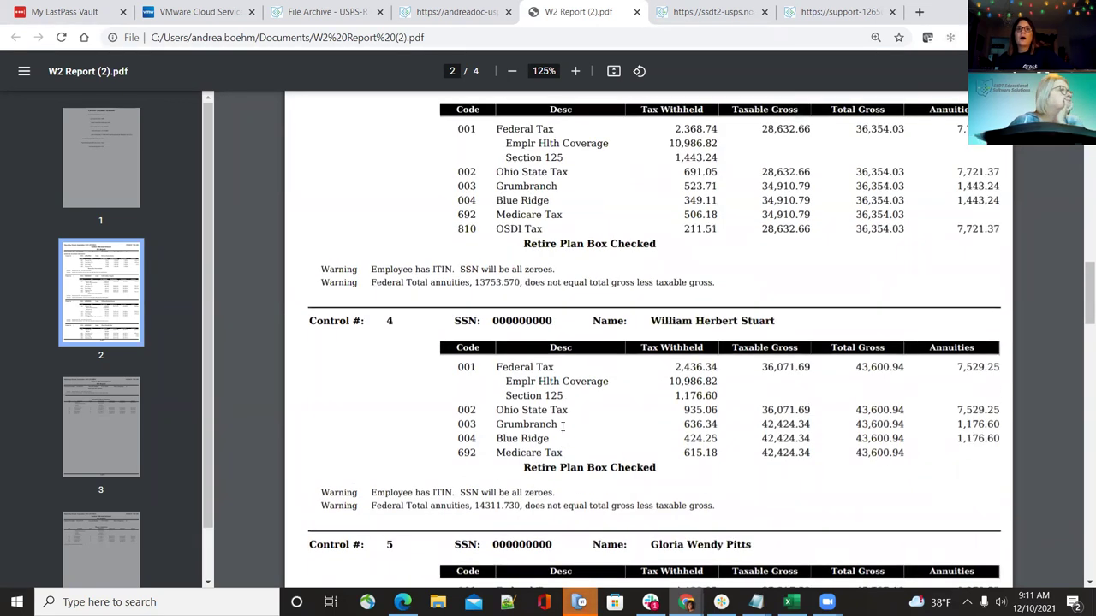
scroll(563, 425, down, 3)
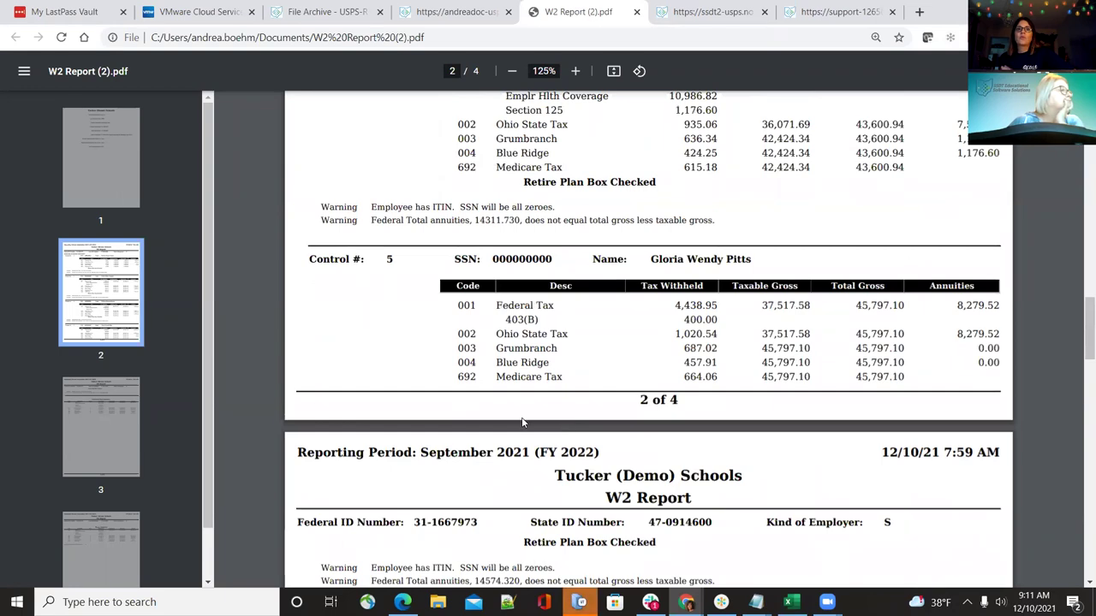
scroll(573, 488, down, 3)
scroll(565, 462, up, 3)
scroll(560, 445, down, 4)
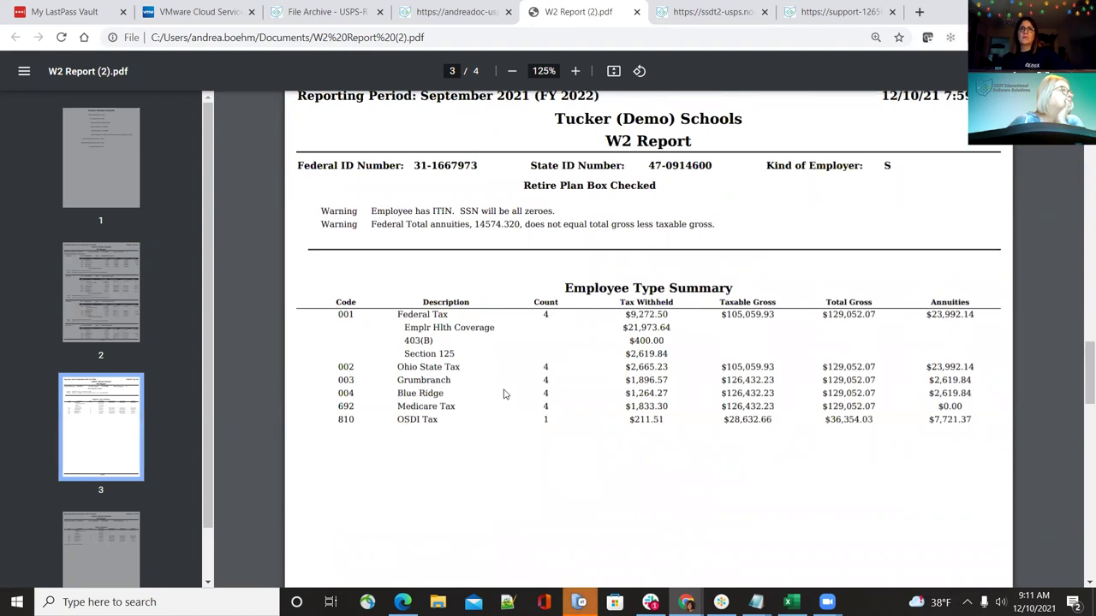
Highlight the Blue Ridge totals in the Employee Type Summary, then return to the W2 report form
drag(394, 402, 801, 399)
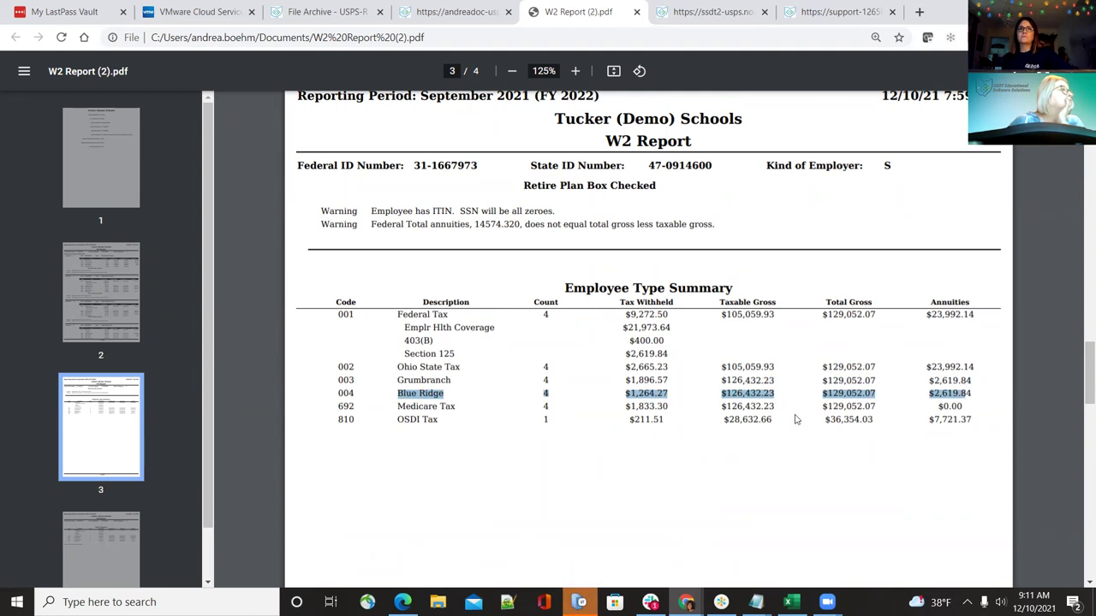
scroll(798, 424, up, 1)
scroll(798, 425, up, 8)
scroll(798, 425, up, 15)
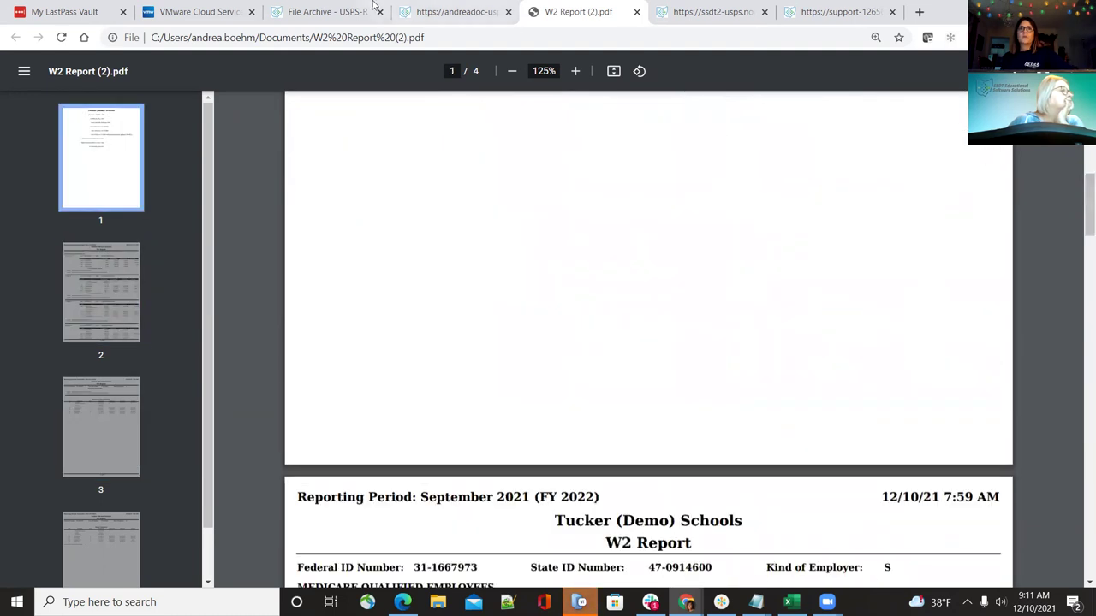
click(431, 7)
scroll(470, 359, up, 3)
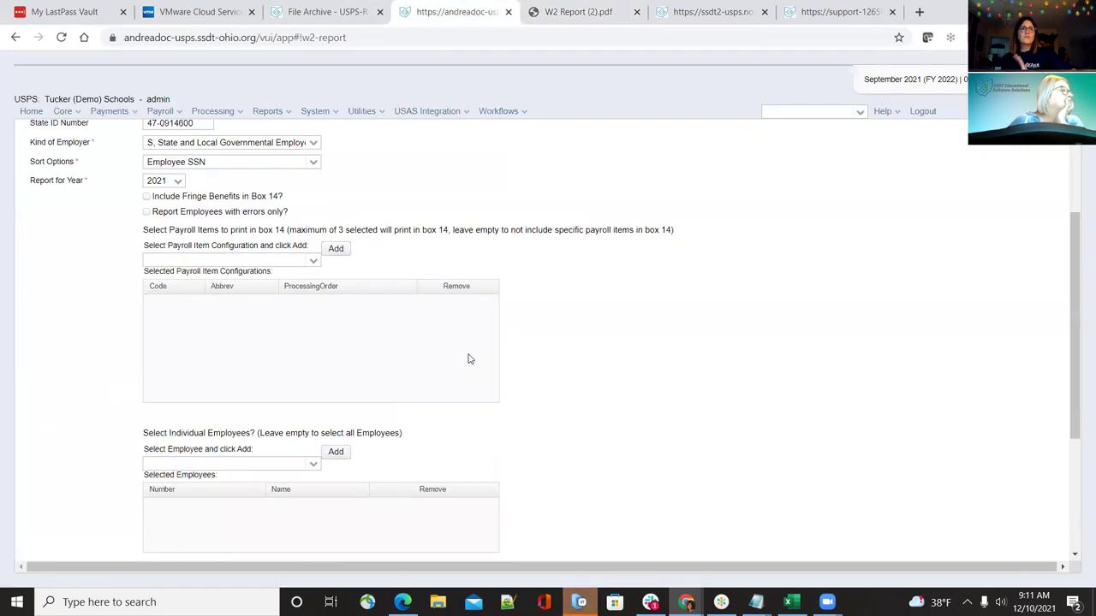
Check the W2 City Options tab, return to W2 Report Options, then reopen W2 Report (2).pdf
scroll(445, 394, down, 3)
scroll(444, 395, up, 5)
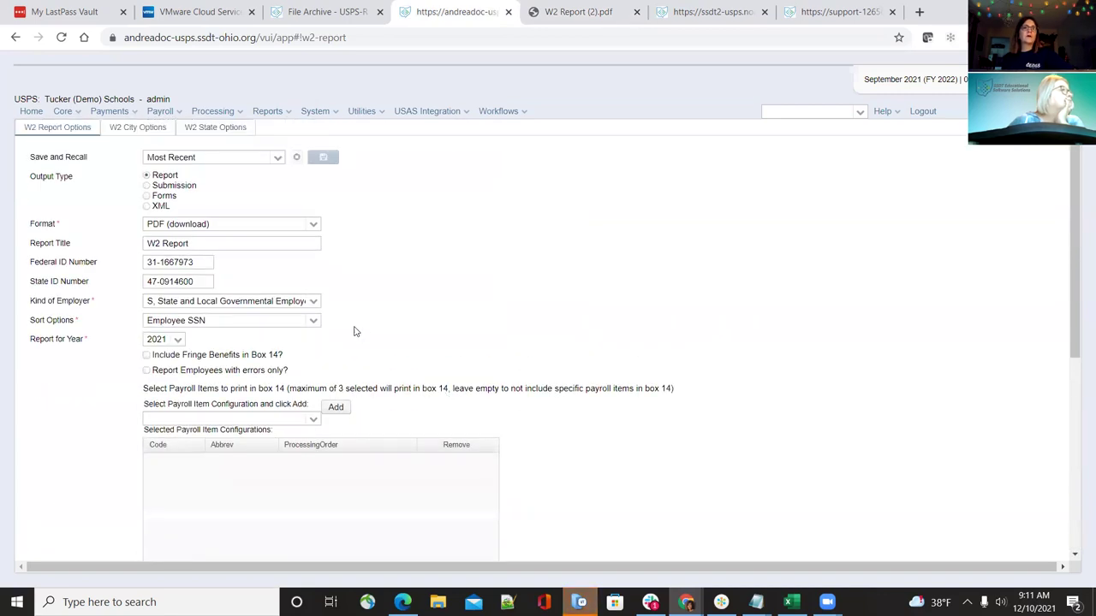
click(147, 128)
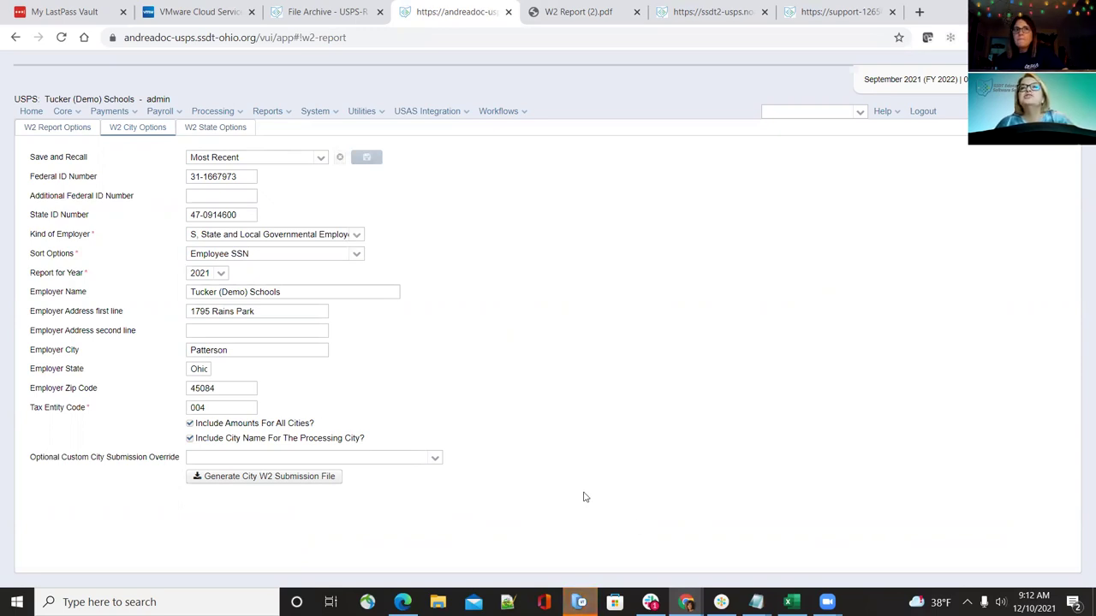
click(67, 129)
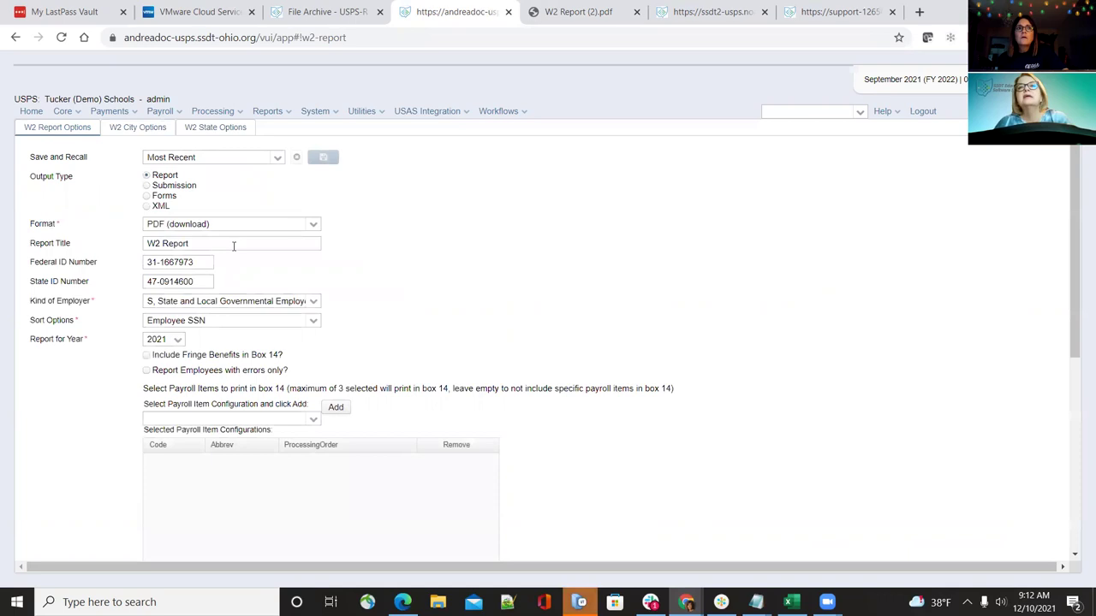
click(569, 12)
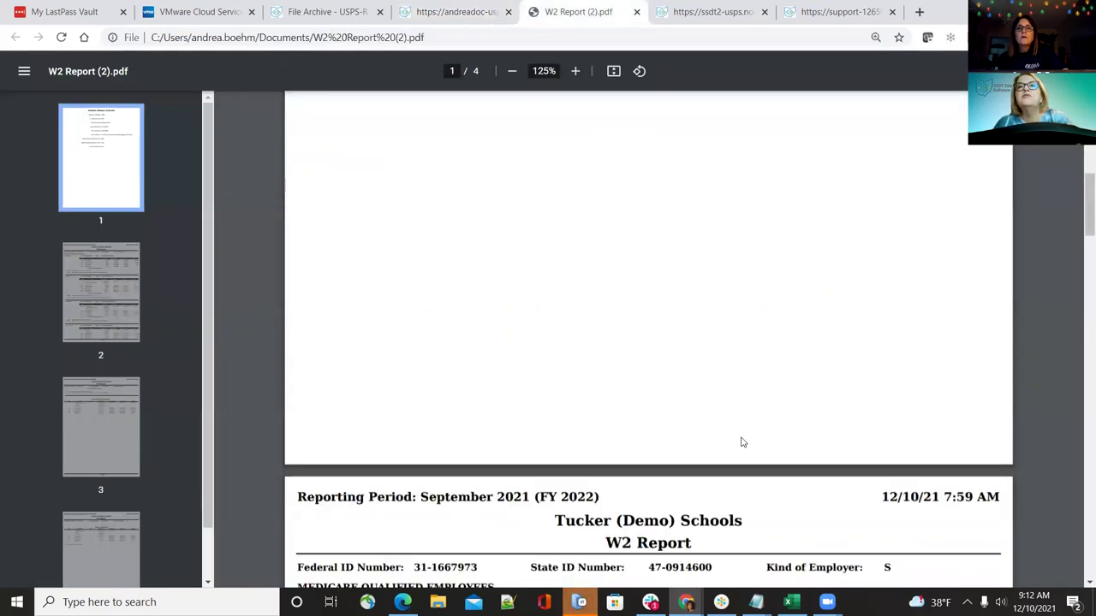
Scroll W2 Report (2).pdf to page 2's employee records, then return to the W2 Report Options form
scroll(741, 440, down, 4)
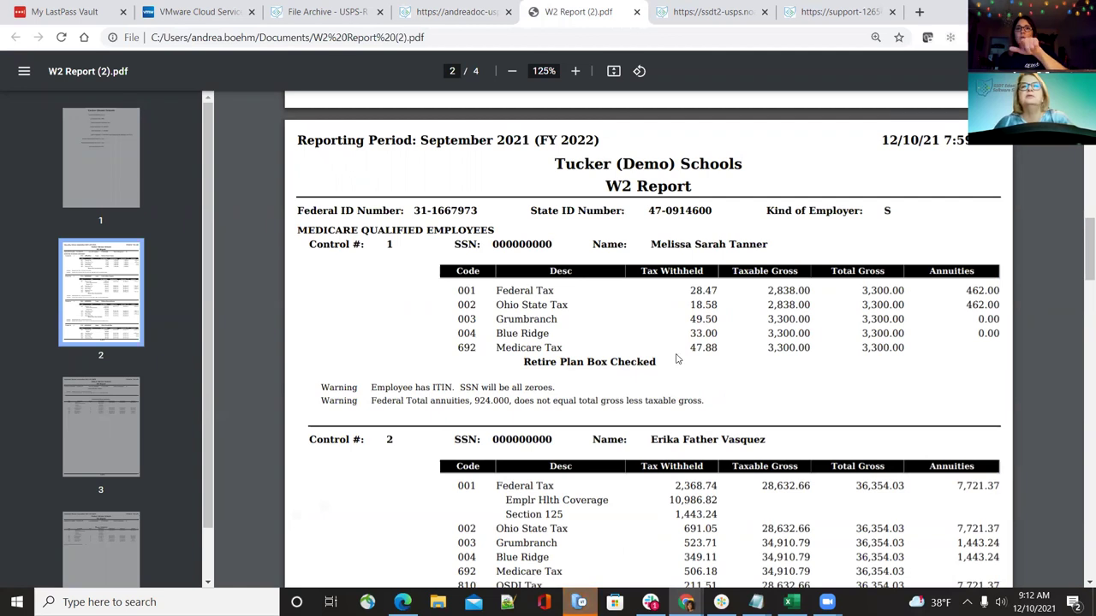
click(468, 17)
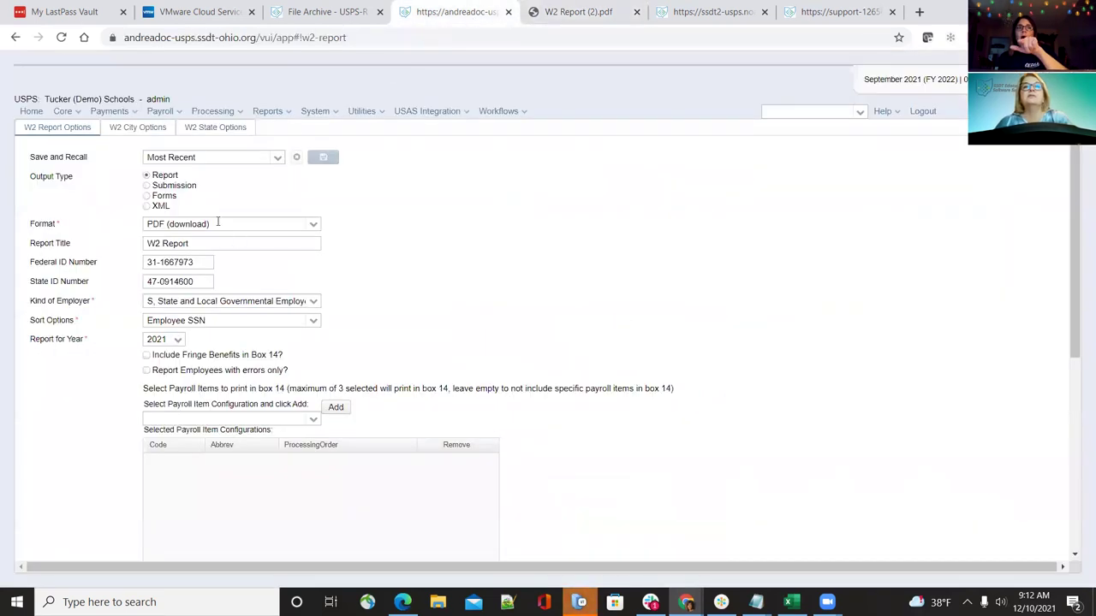
Choose Forms output and enter 004 as the City Tax Entity Code filter
click(145, 197)
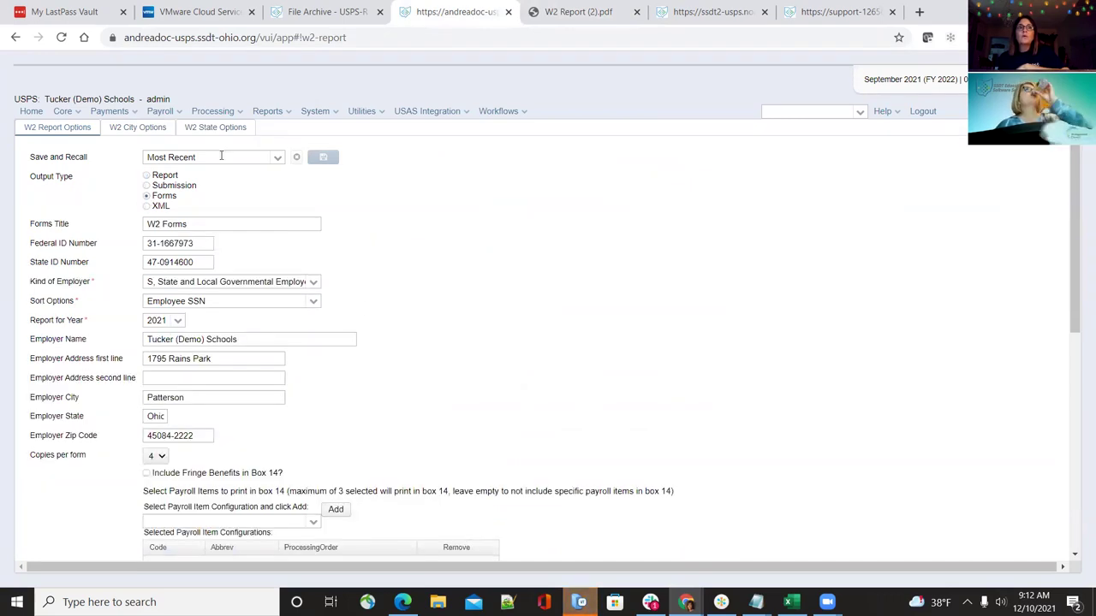
click(139, 130)
click(80, 131)
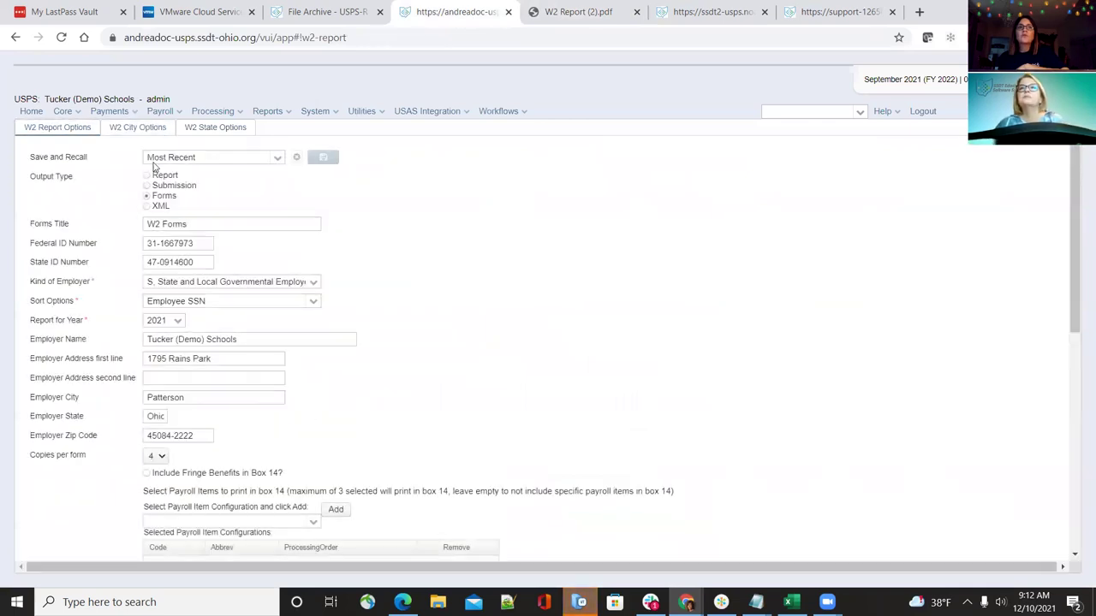
click(147, 196)
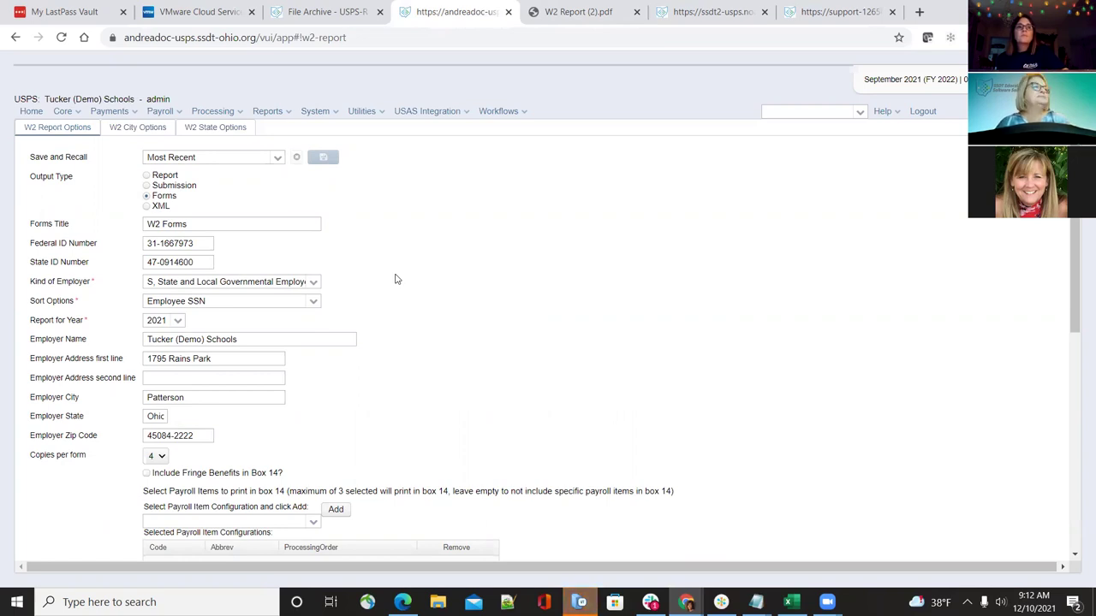
scroll(397, 279, down, 1)
scroll(396, 279, up, 1)
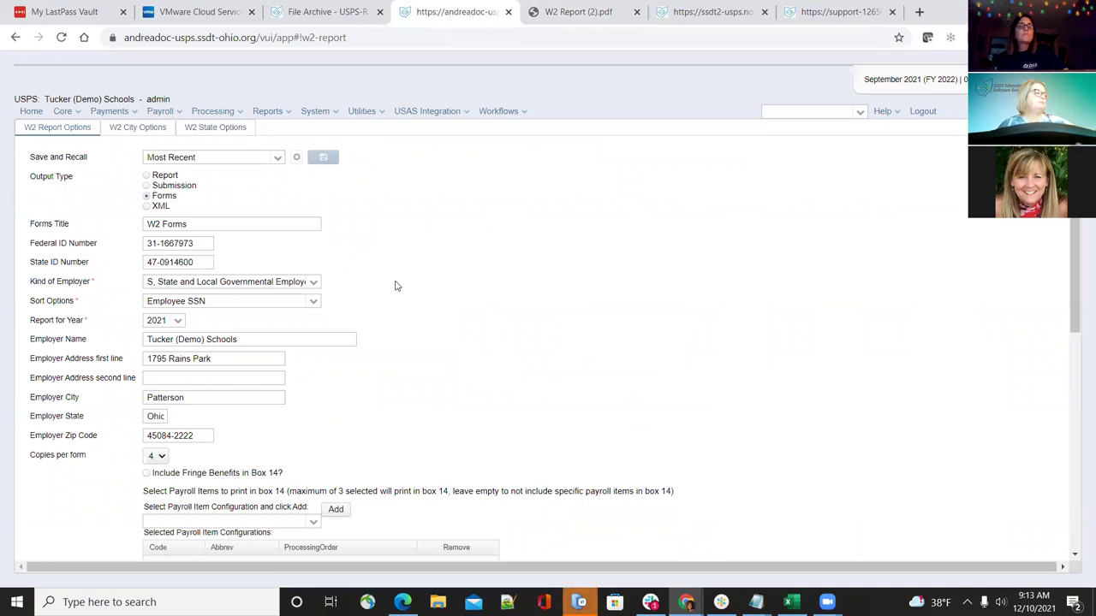
scroll(395, 285, down, 2)
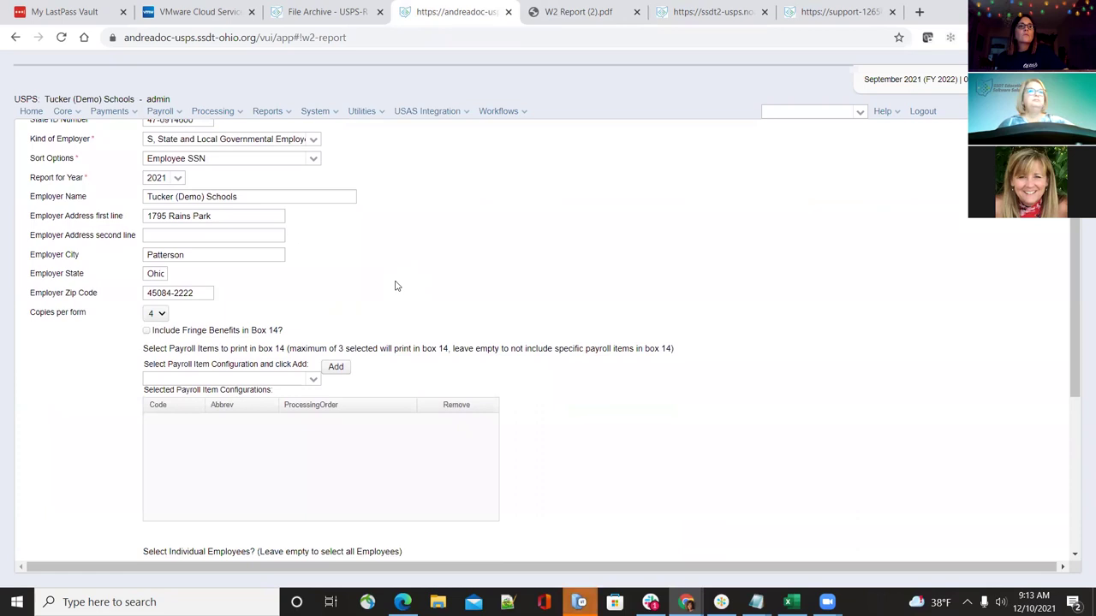
scroll(396, 285, down, 5)
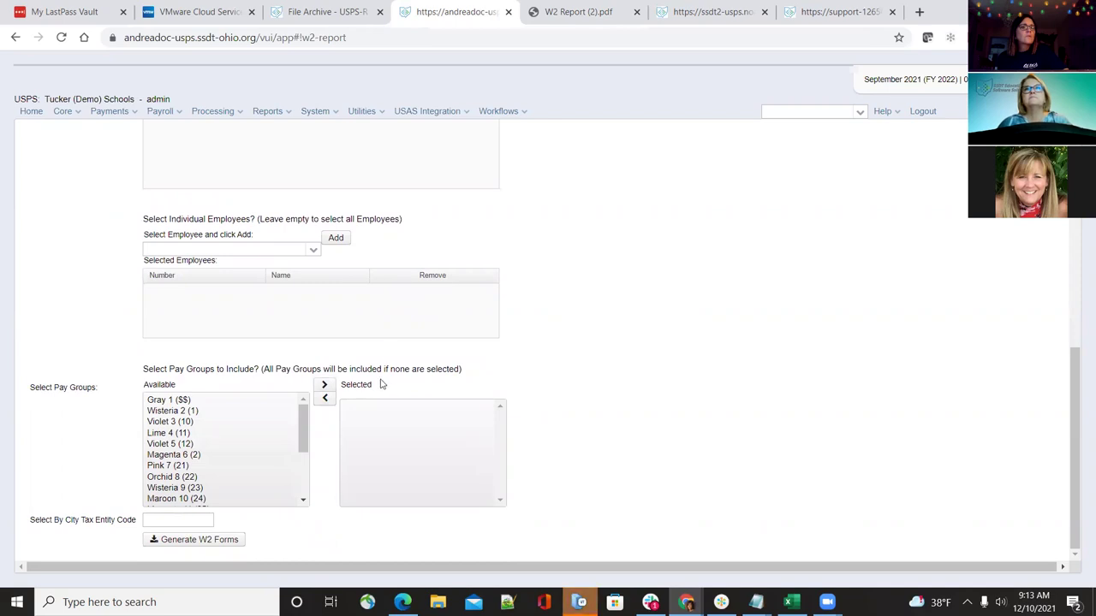
click(192, 520)
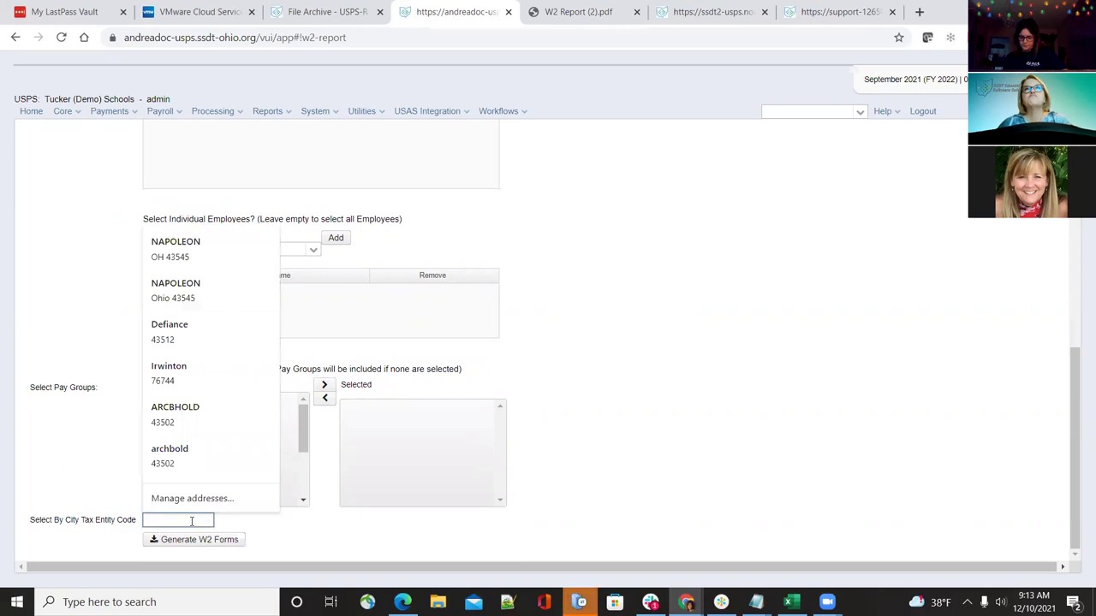
text(004)
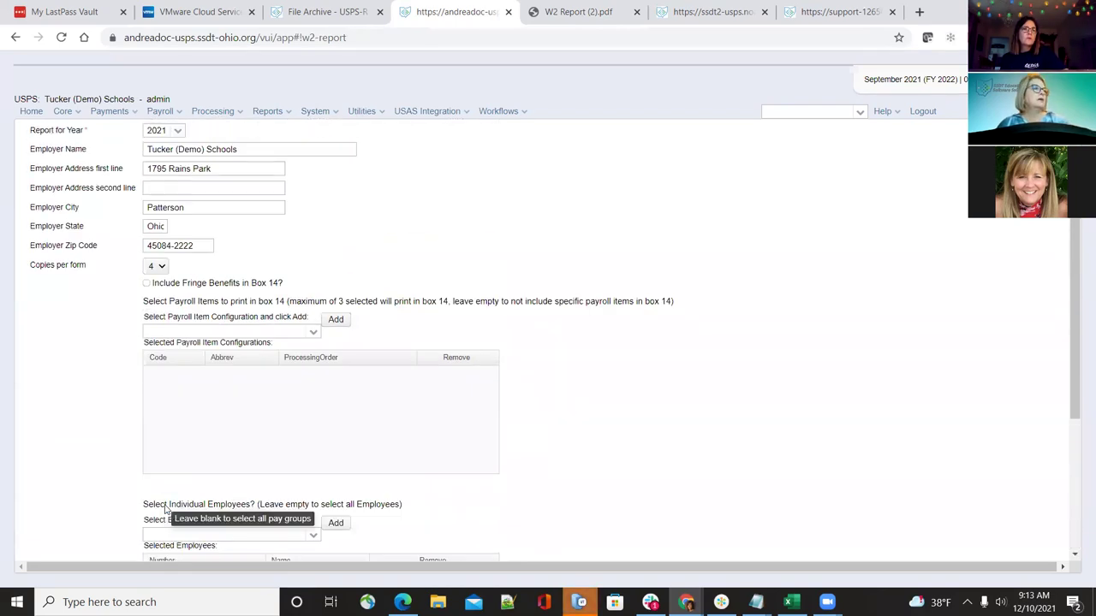
Generate the W2 Forms, save W2 Forms.PDF, and open the downloaded file
scroll(205, 526, up, 3)
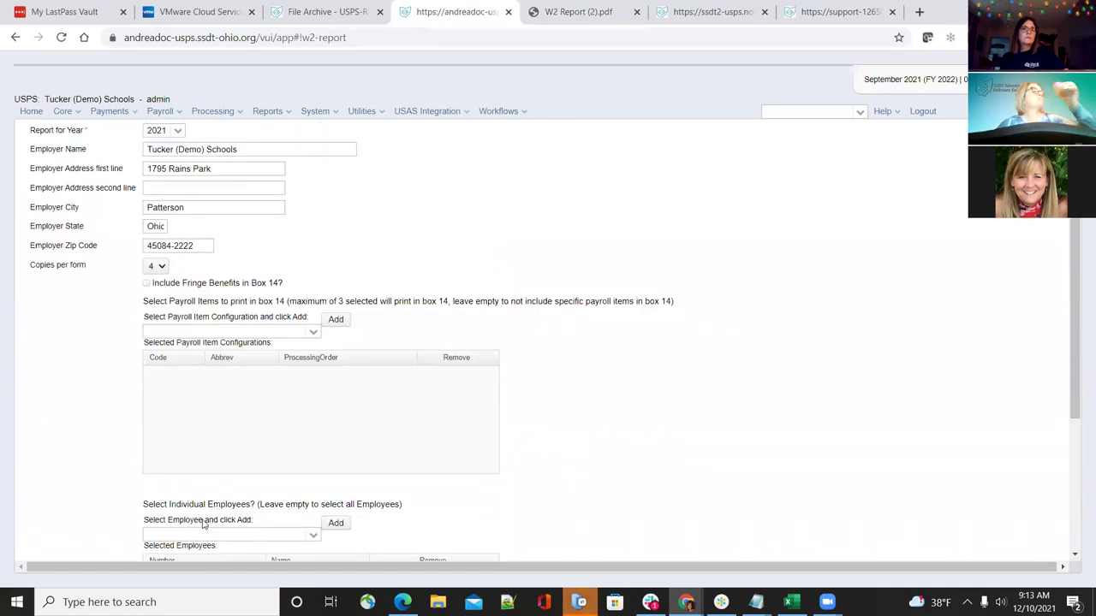
scroll(313, 474, down, 3)
click(228, 540)
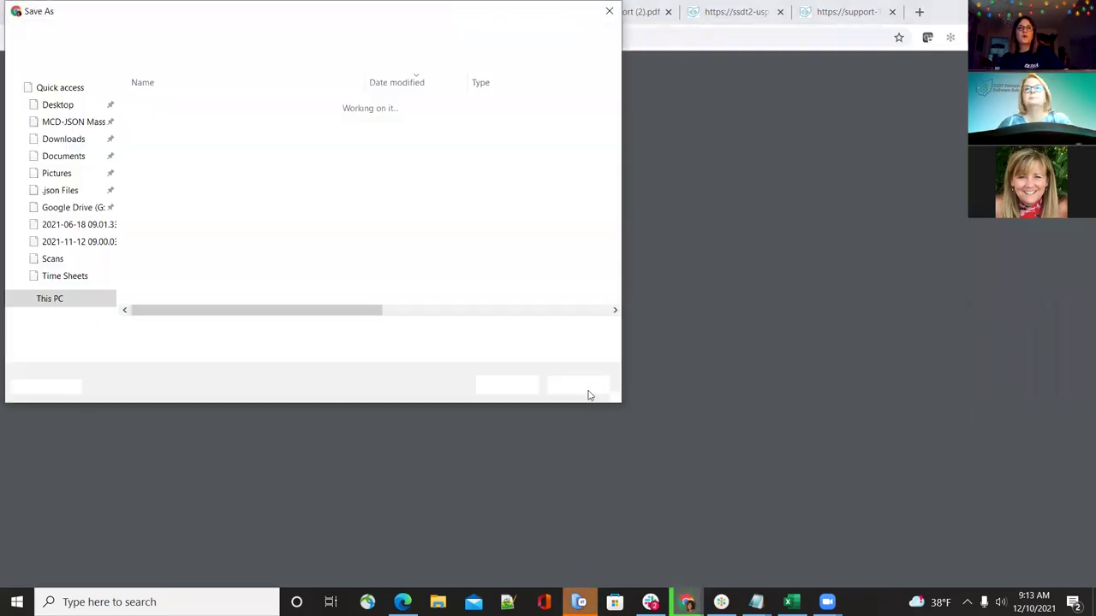
click(506, 385)
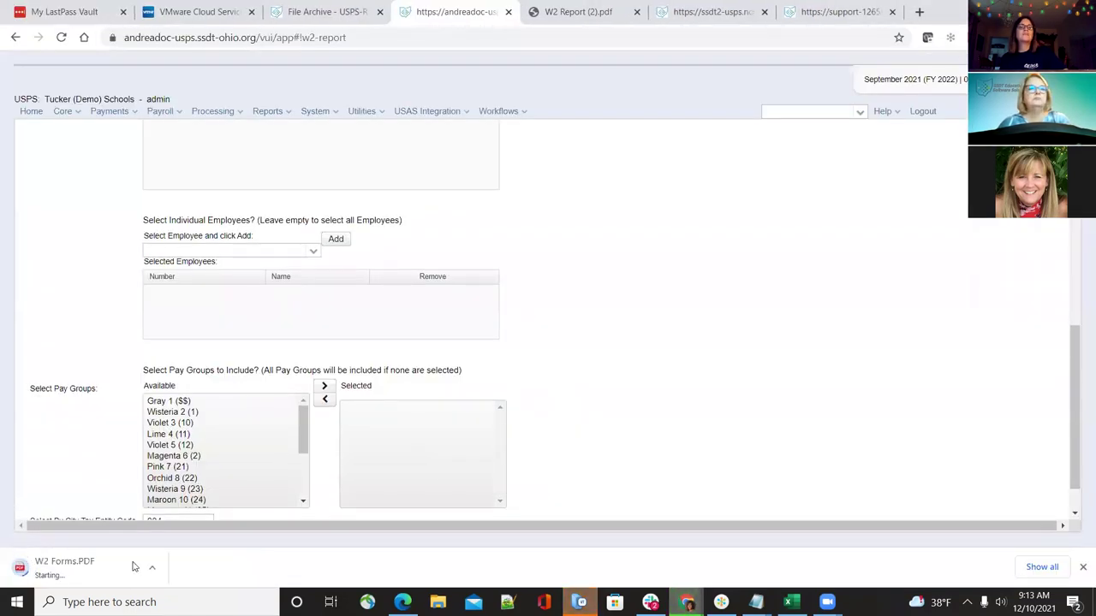
click(112, 569)
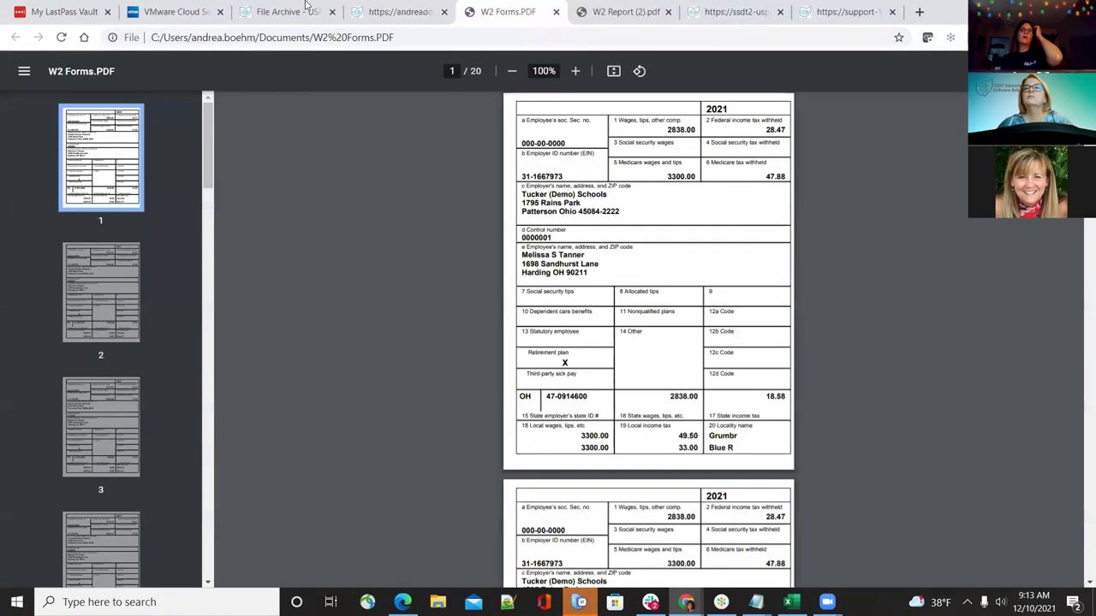
Switch the W2 report output type to Forms
click(400, 12)
scroll(217, 506, up, 5)
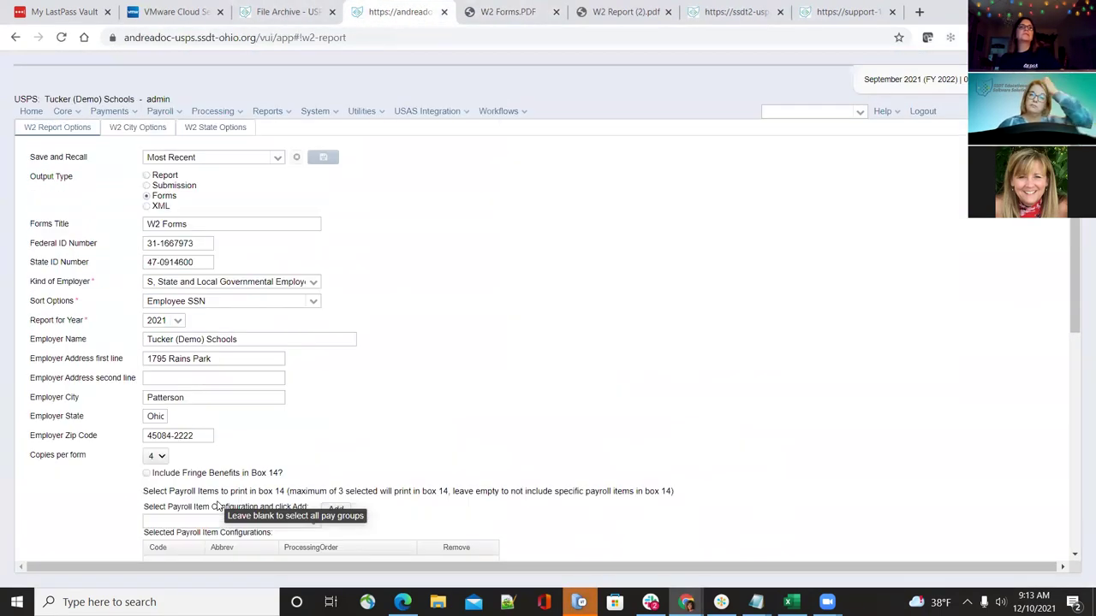
click(147, 196)
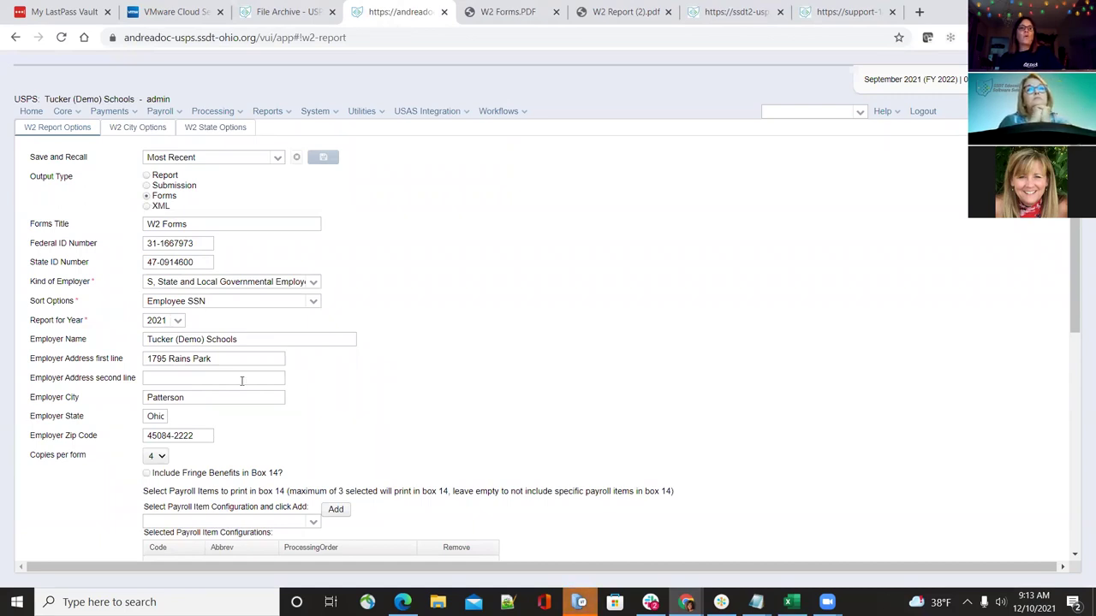
scroll(241, 381, down, 5)
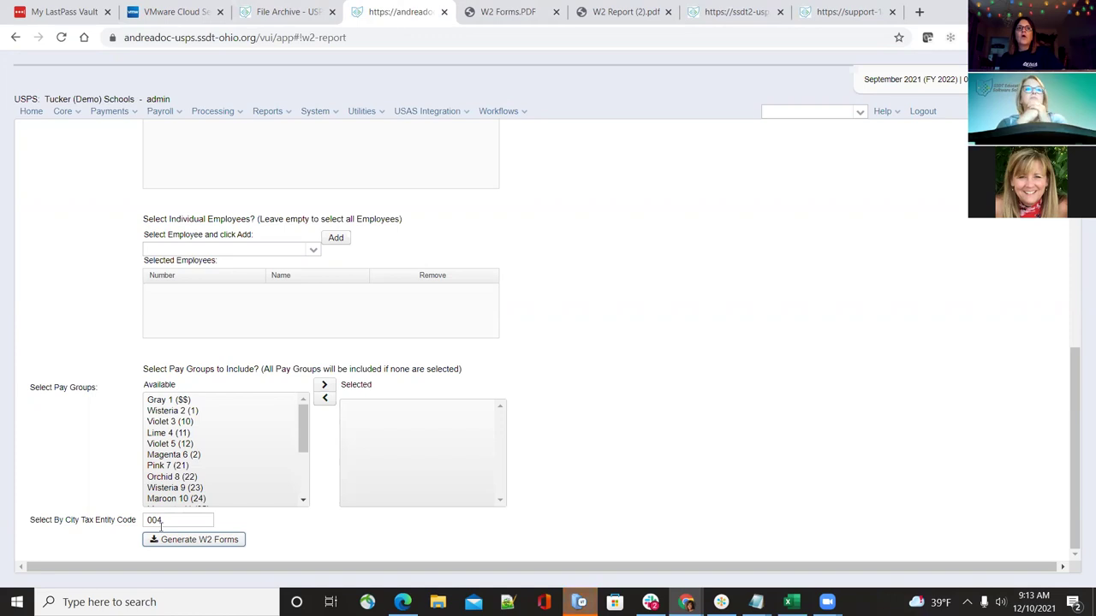
Check the Blue Ridge totals in W2 Report (2).pdf, then bring up W2 Forms.PDF
mouse_move(159, 524)
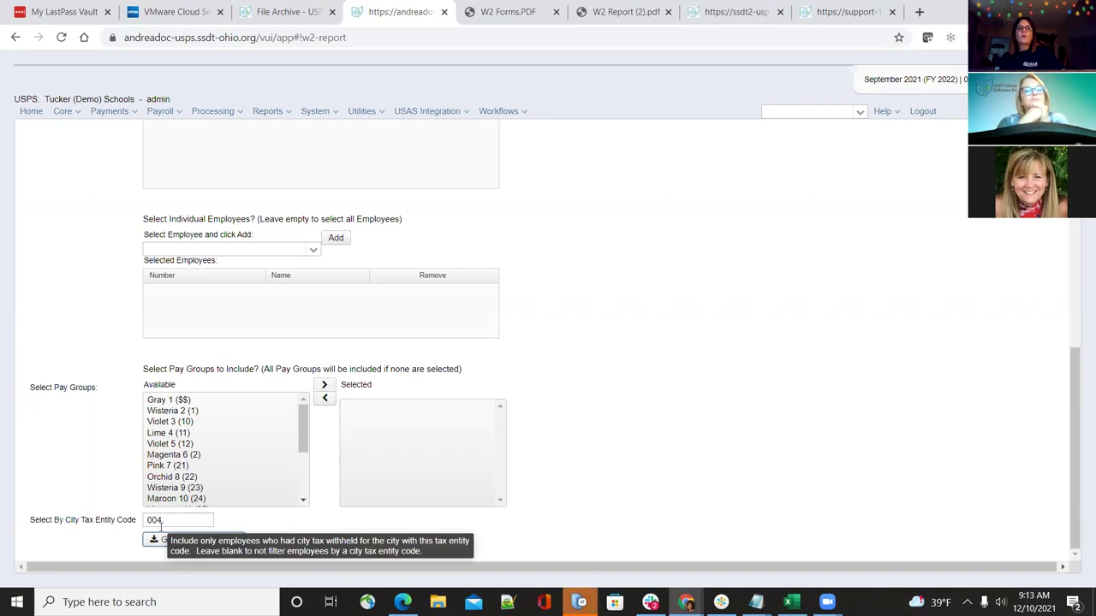
click(642, 10)
scroll(671, 348, down, 15)
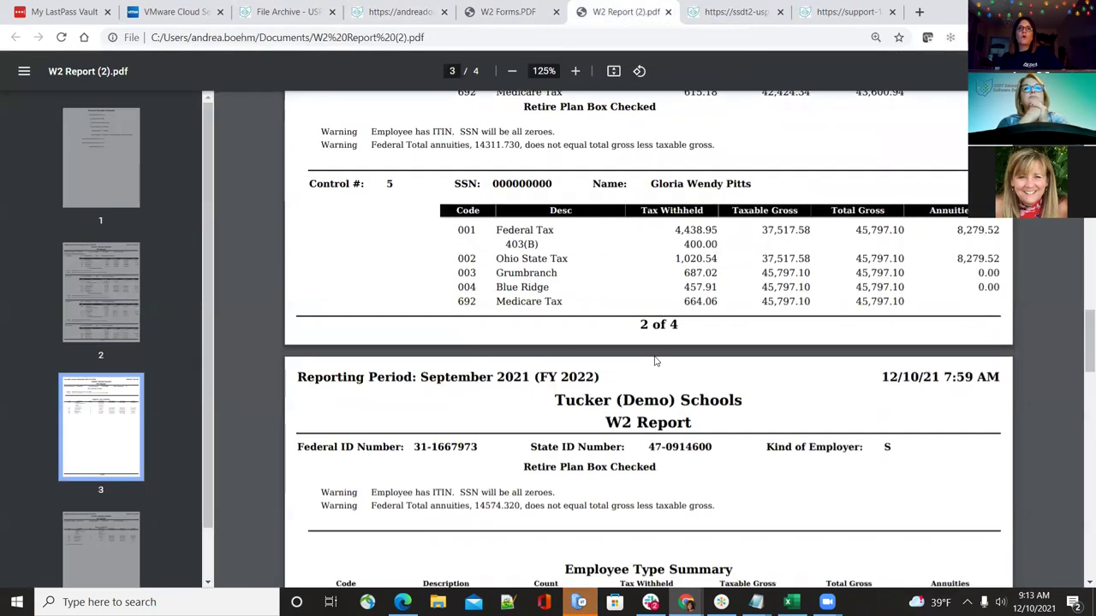
scroll(654, 361, up, 6)
scroll(655, 362, down, 4)
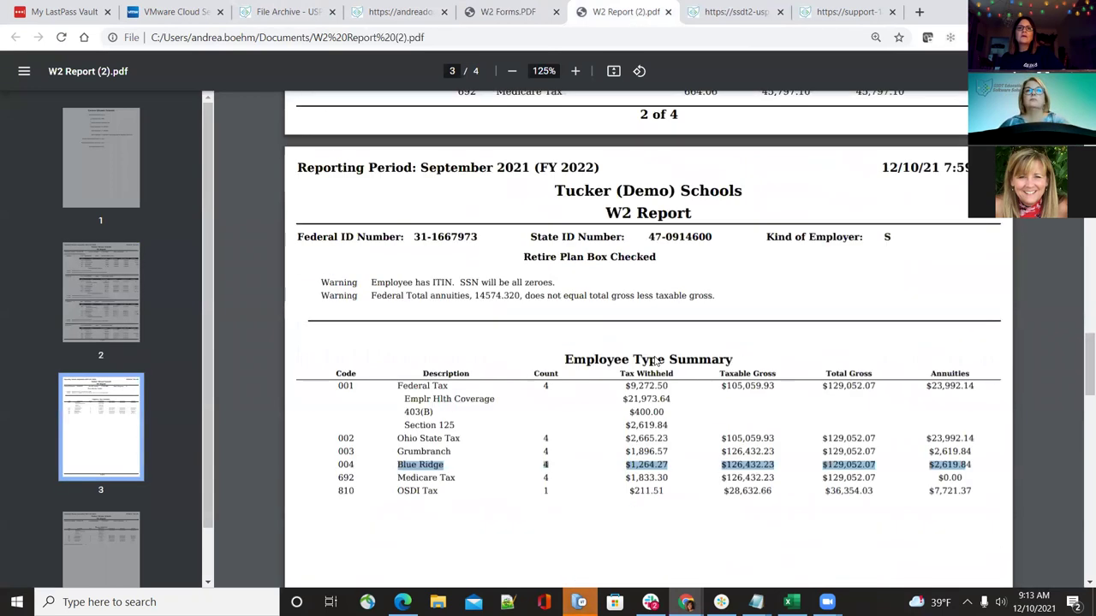
click(505, 12)
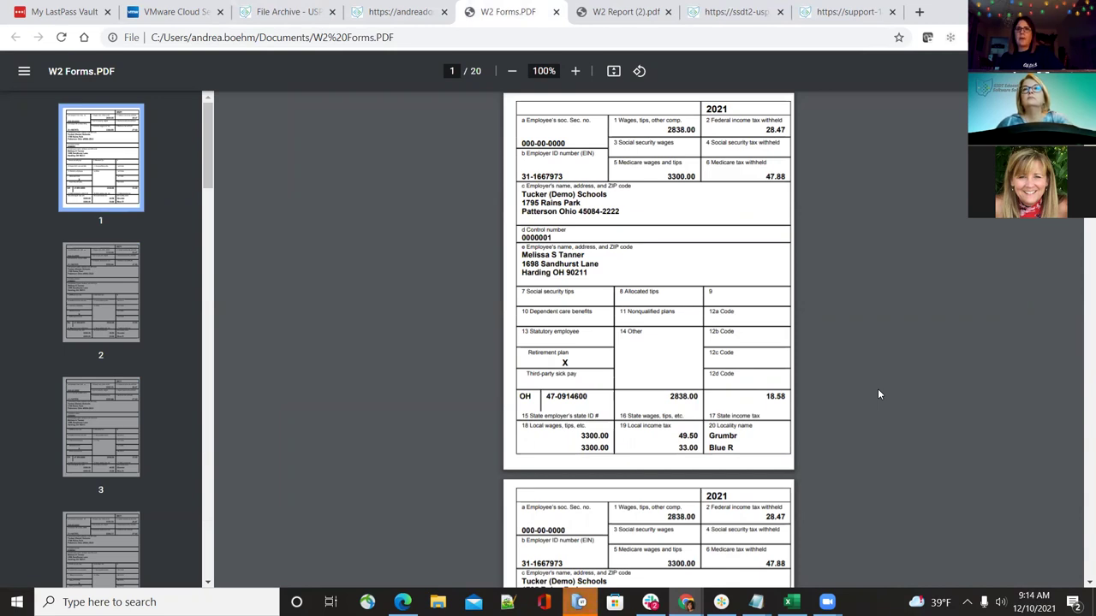
Zoom the W2 forms to 150% and scroll through the pages' locality names
click(576, 70)
click(576, 71)
click(576, 70)
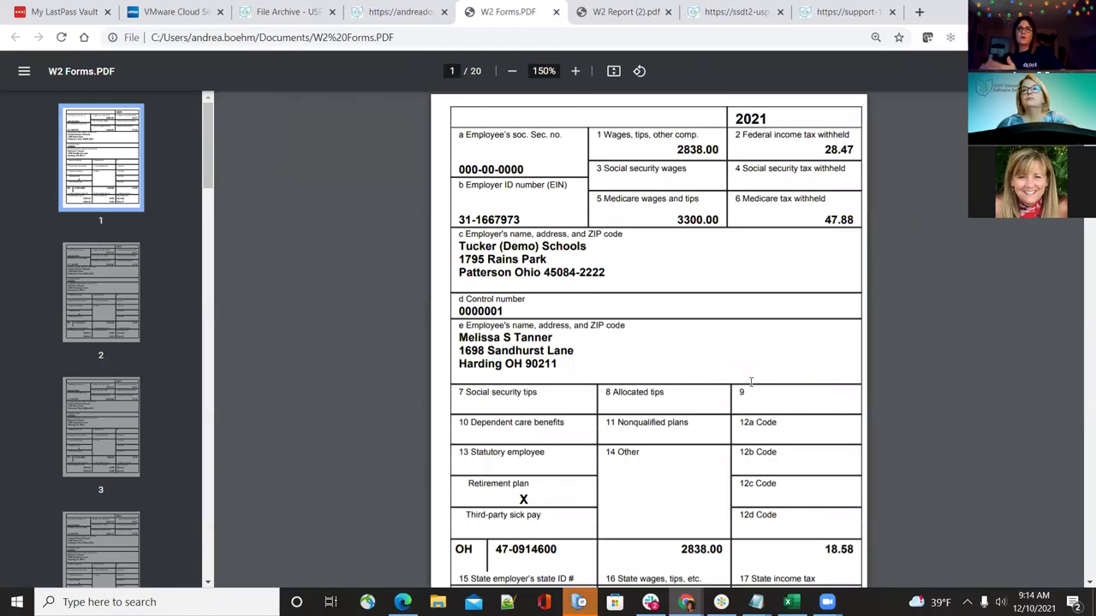
scroll(752, 380, down, 2)
scroll(752, 380, down, 4)
scroll(750, 382, down, 5)
scroll(750, 382, down, 14)
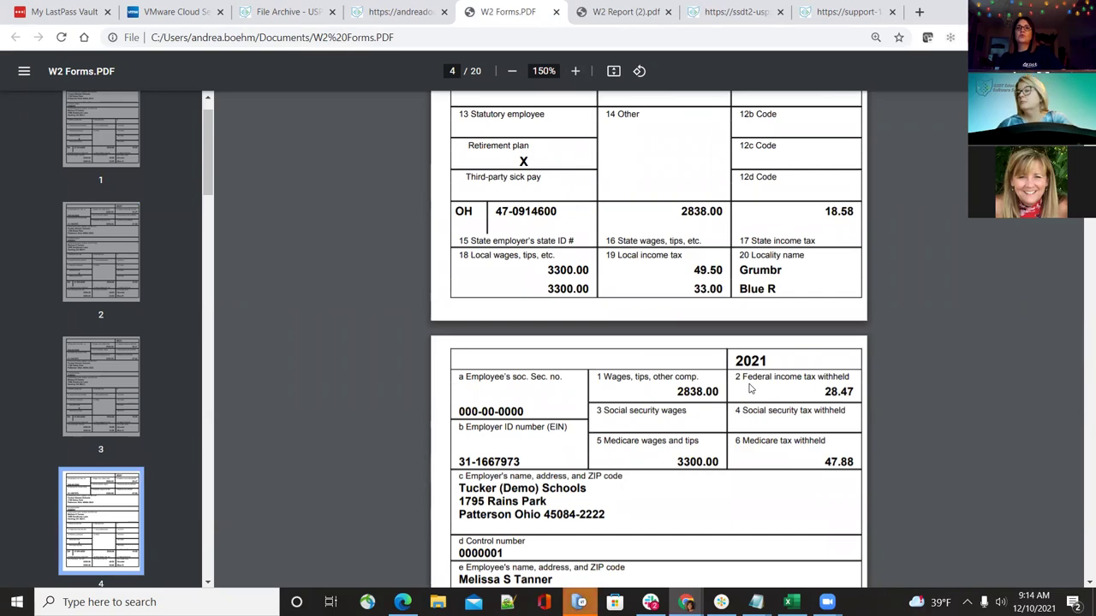
scroll(750, 387, down, 4)
scroll(750, 387, down, 20)
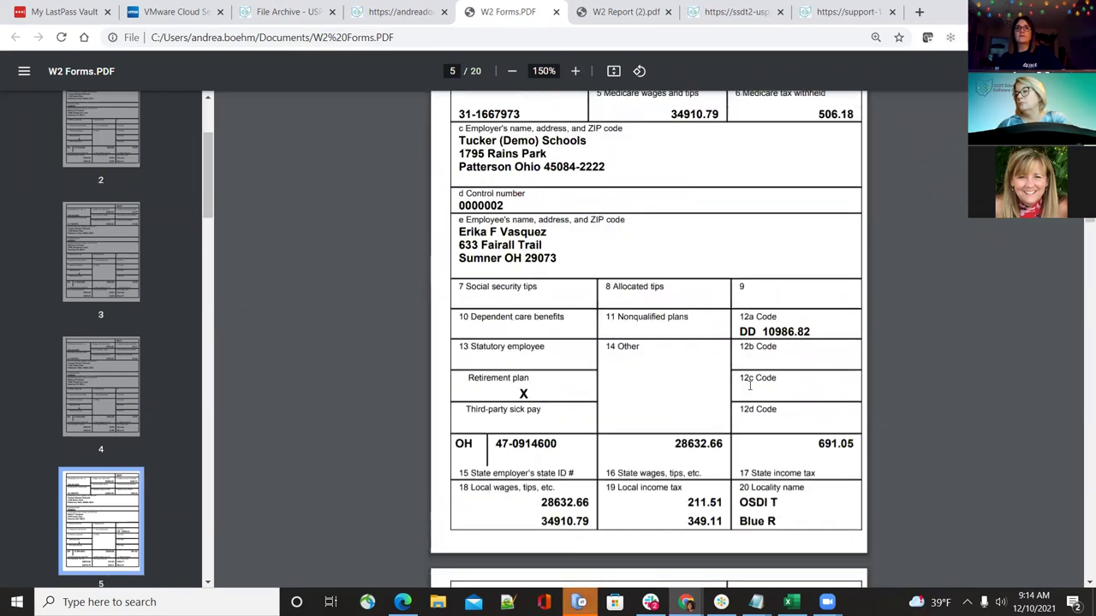
scroll(750, 393, down, 20)
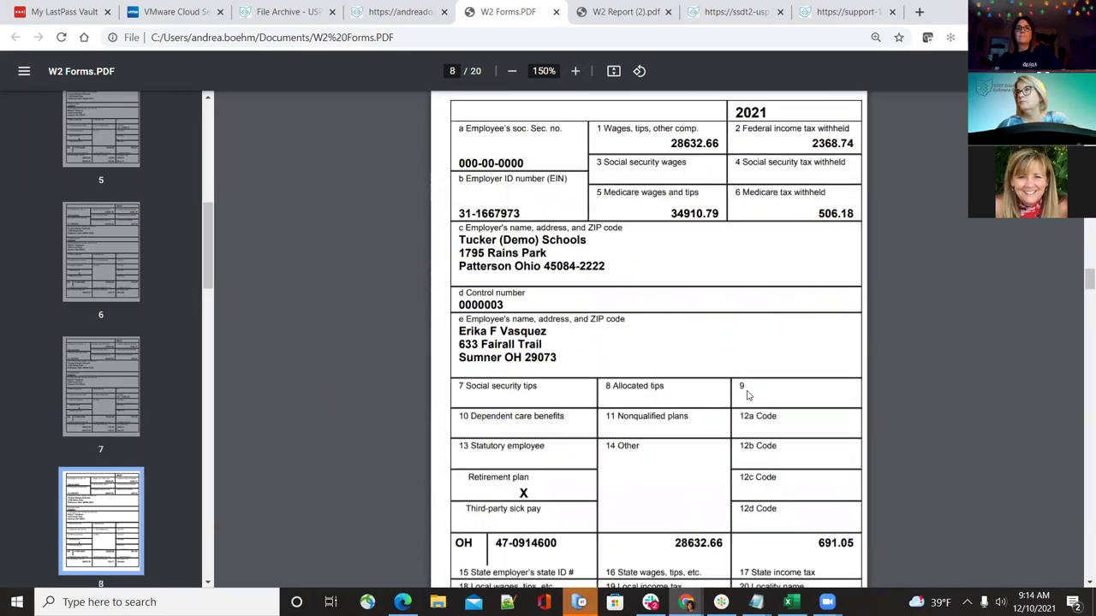
scroll(746, 396, up, 20)
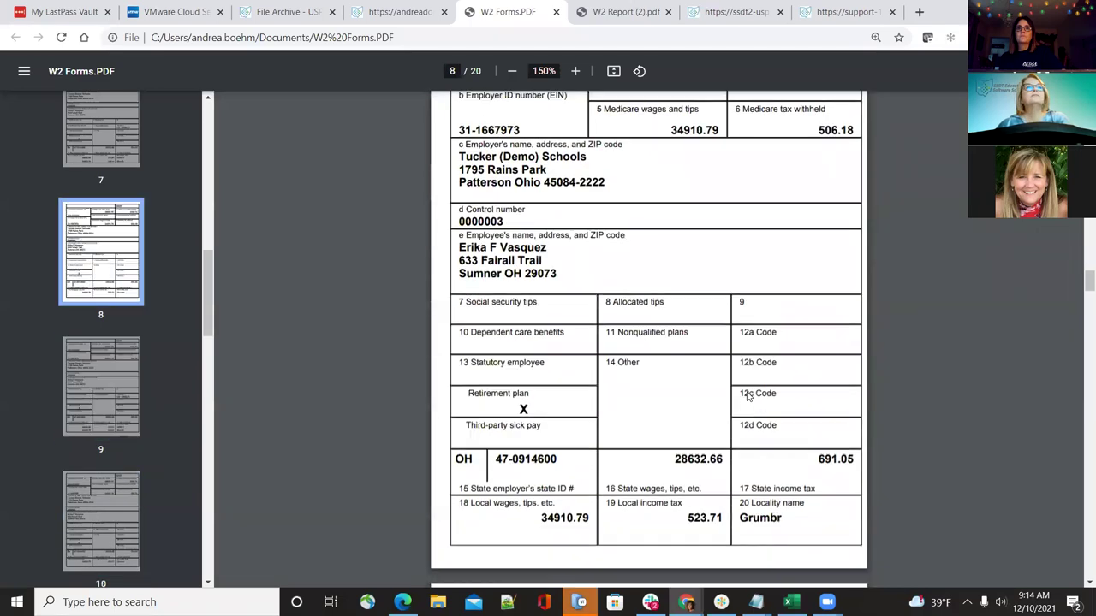
scroll(747, 396, up, 15)
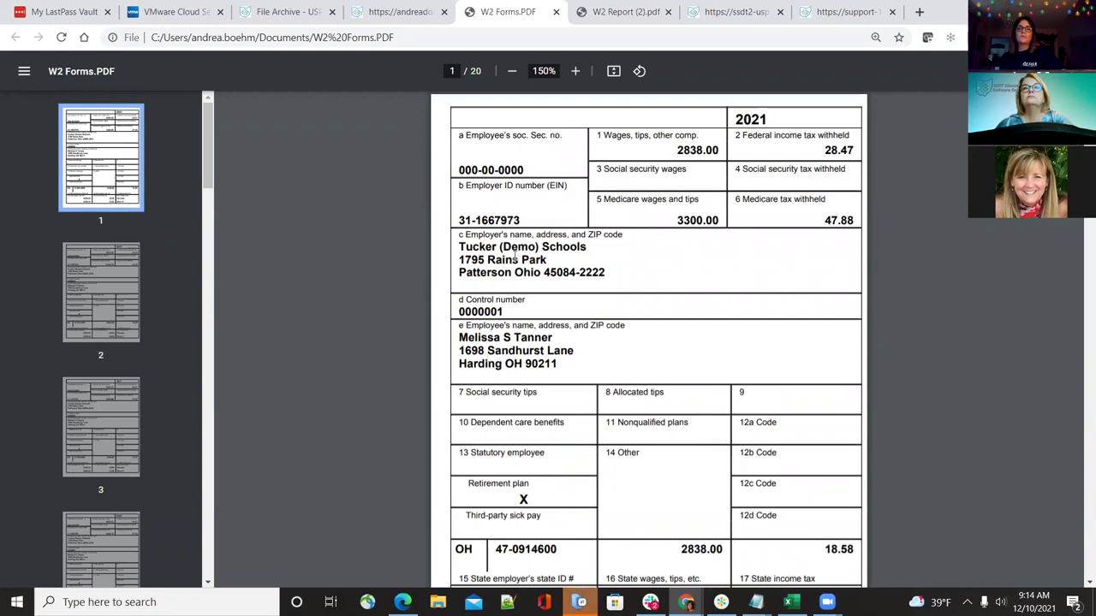
Select the first form's control number, then return to the USPS-R W2 report page
drag(461, 301, 497, 311)
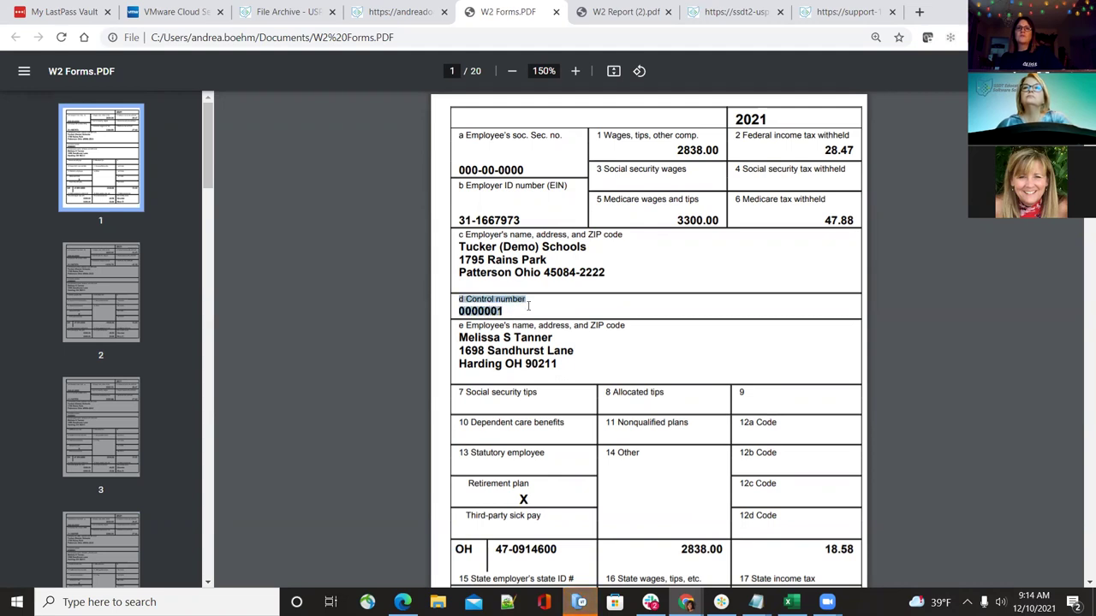
click(528, 307)
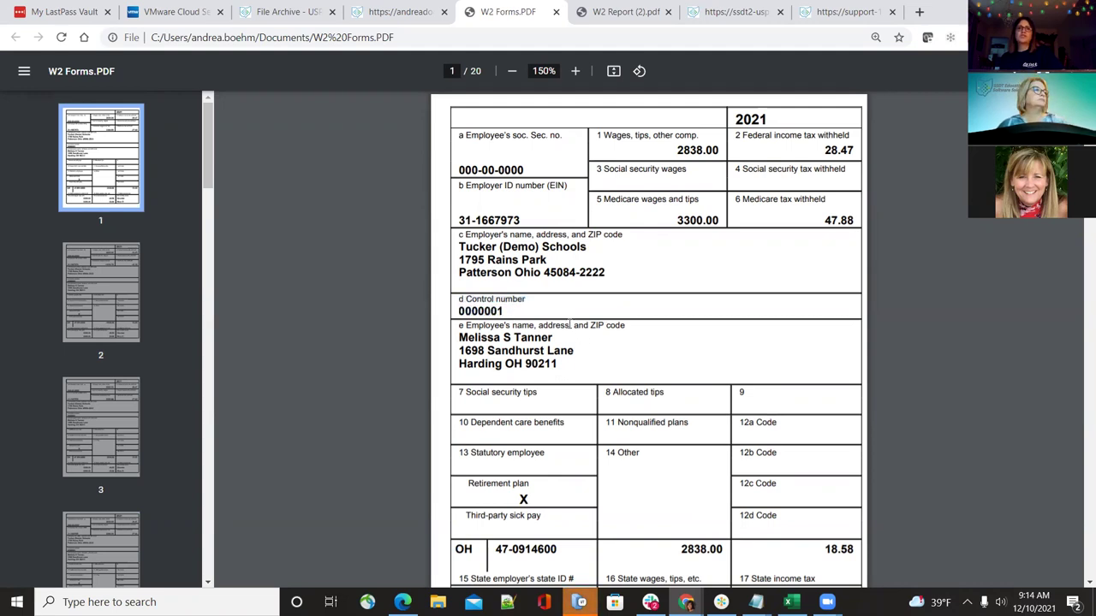
scroll(608, 401, down, 1)
scroll(607, 401, up, 1)
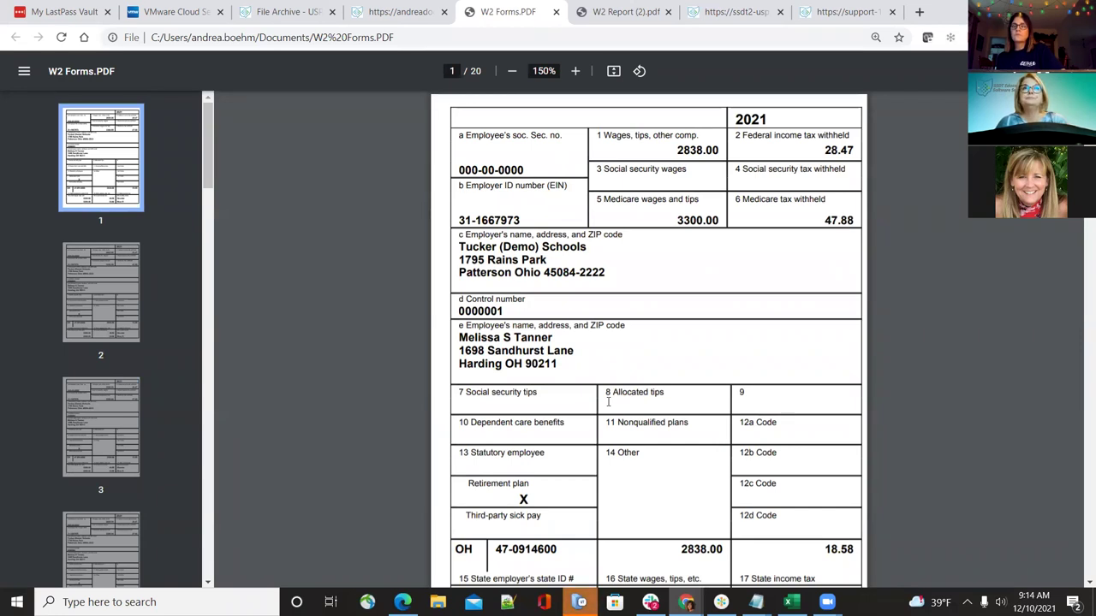
click(401, 12)
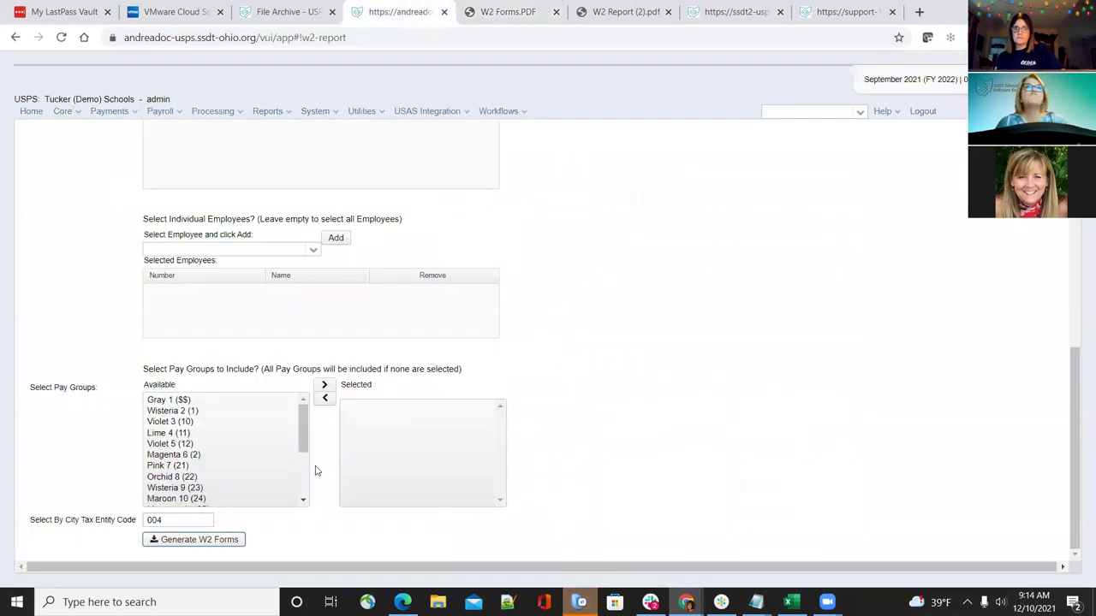
scroll(257, 326, up, 2)
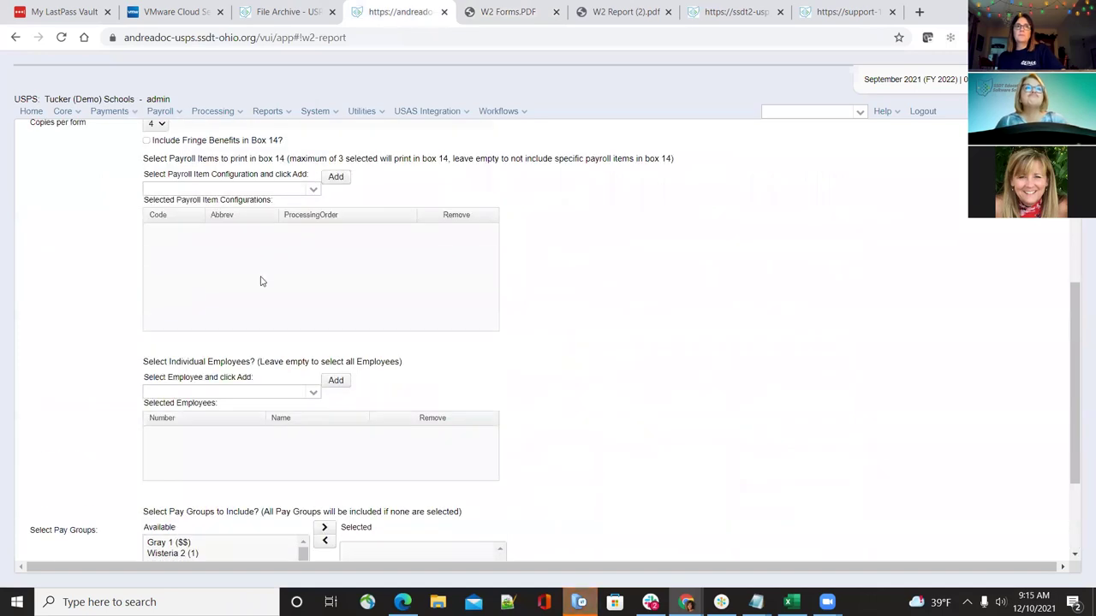
click(307, 396)
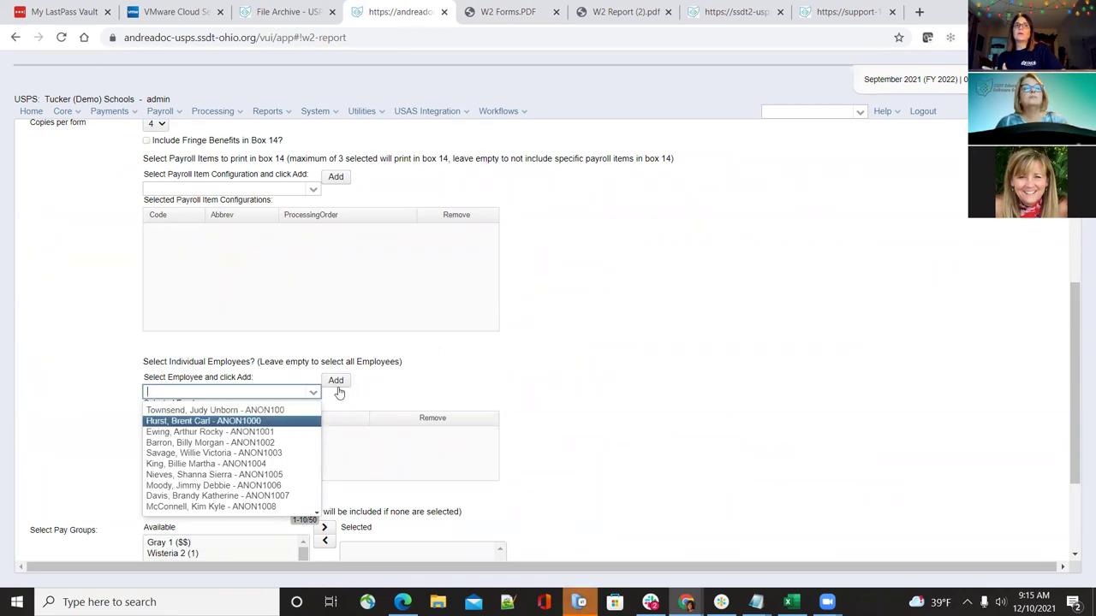
scroll(680, 344, up, 4)
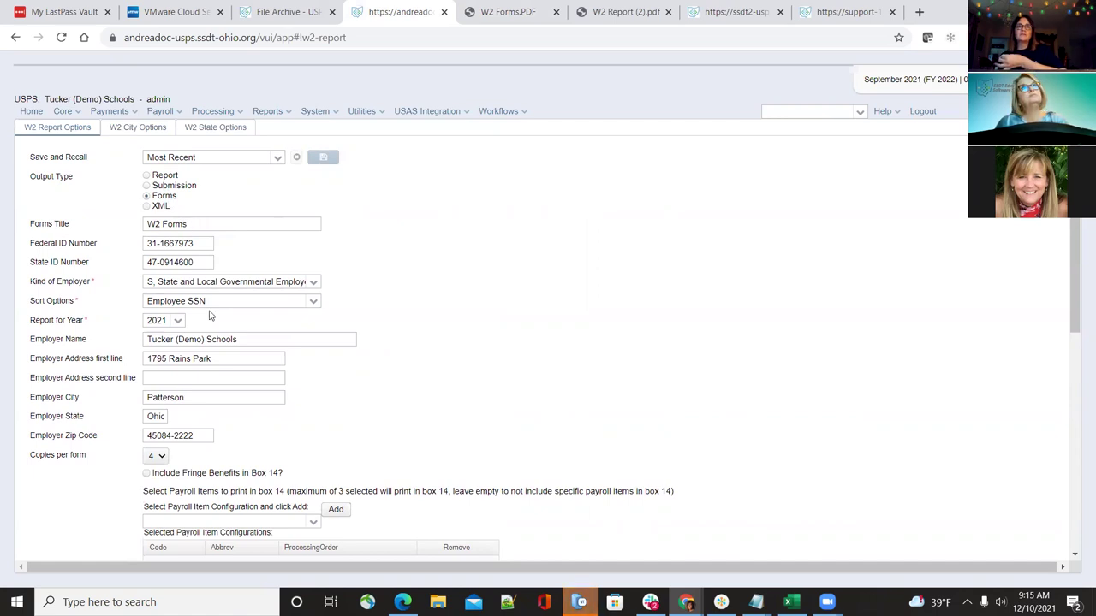
scroll(209, 315, down, 5)
click(682, 322)
scroll(682, 322, up, 6)
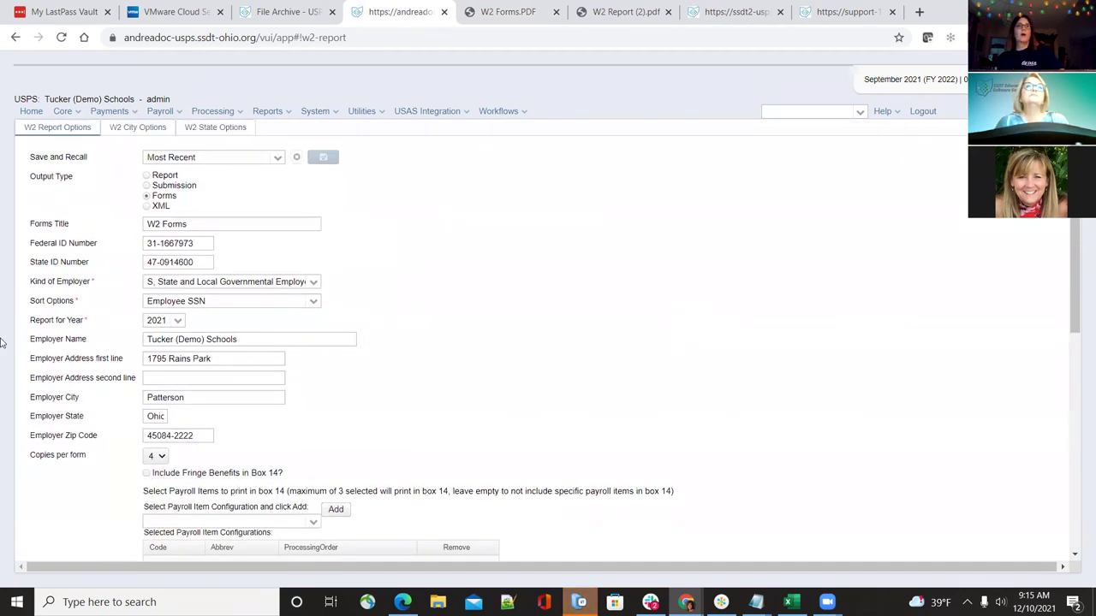
Show the W2 City Options for tax entity code 004 and pull down the Utilities menu
click(116, 130)
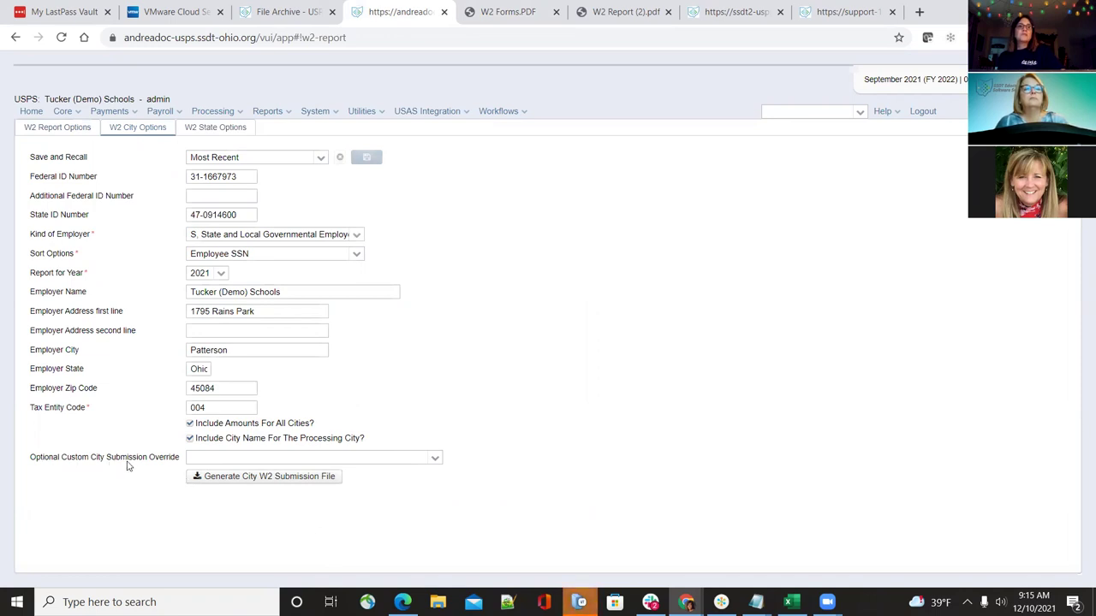
mouse_move(128, 466)
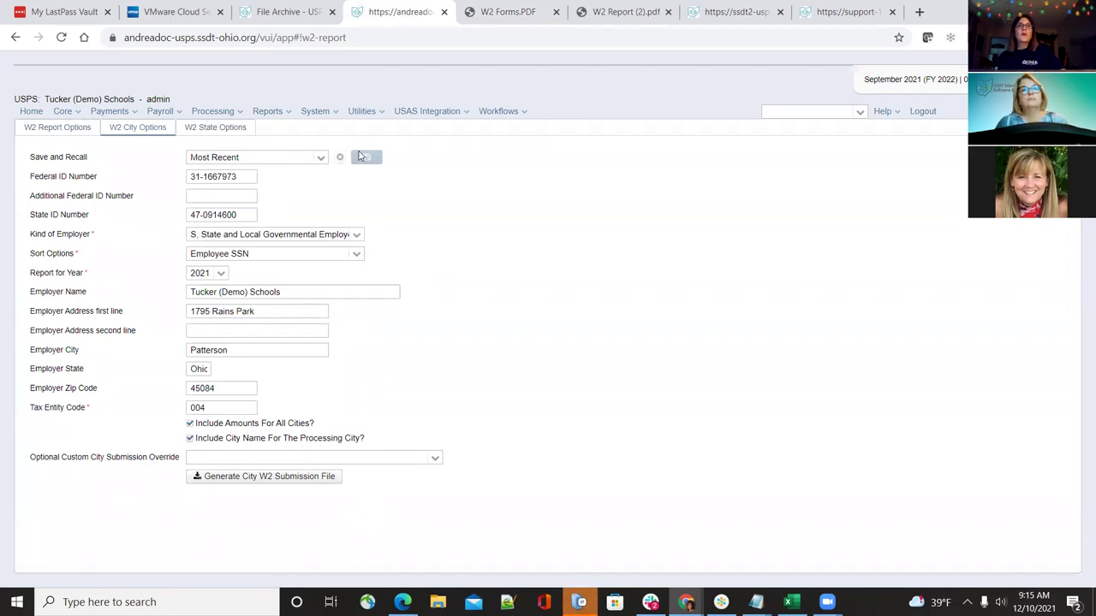
click(314, 115)
mouse_move(365, 114)
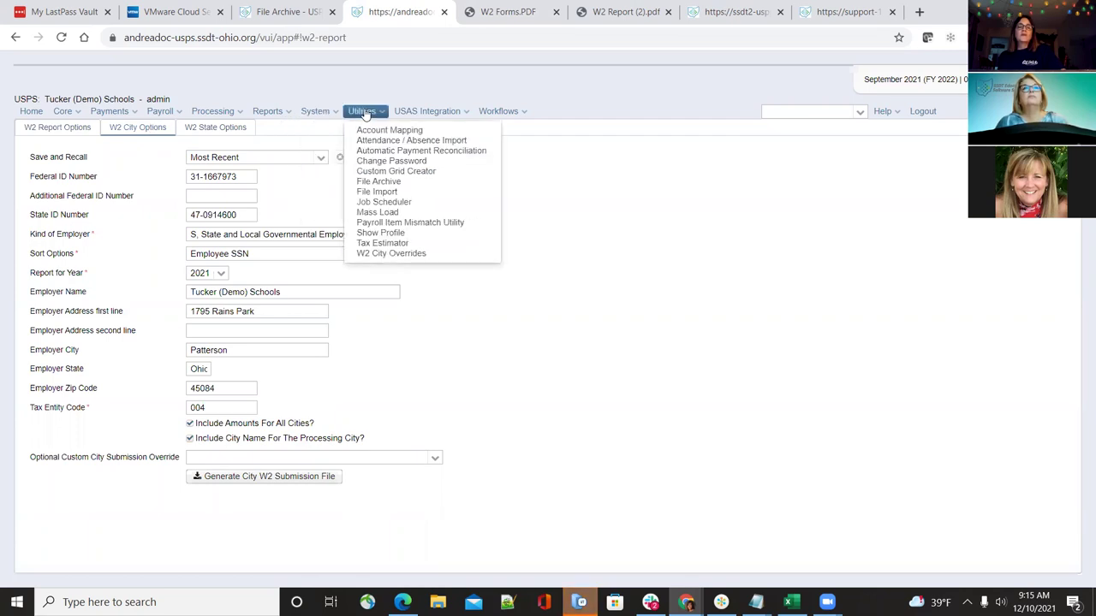
Go to W2 City Overrides and start a new, blank override
click(428, 254)
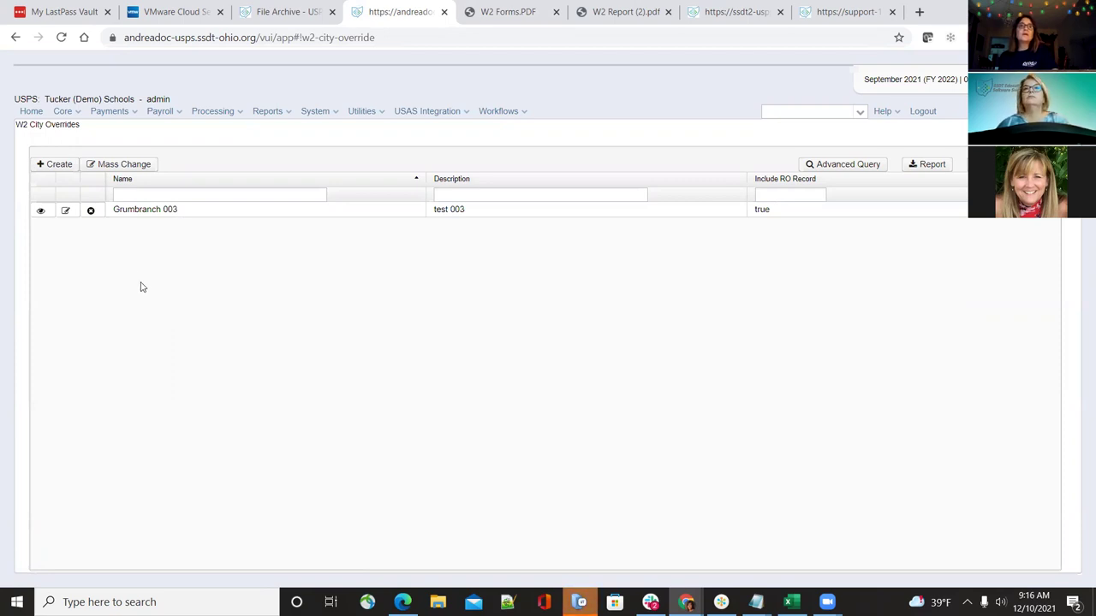
click(59, 167)
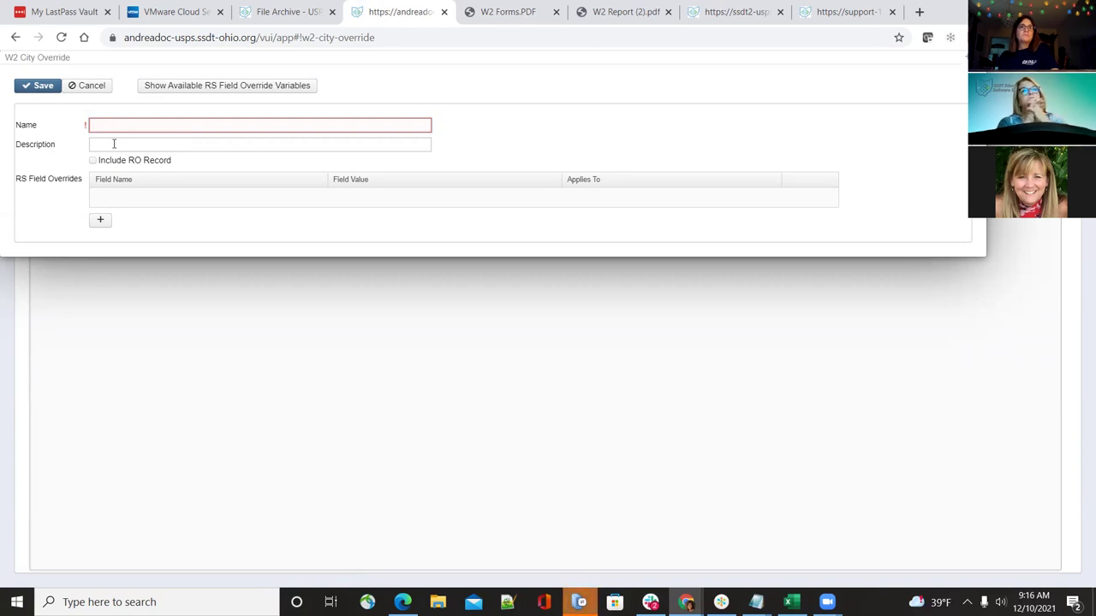
Try adding an RS field override row, cancel the new override, and edit Grumbranch 003
click(102, 222)
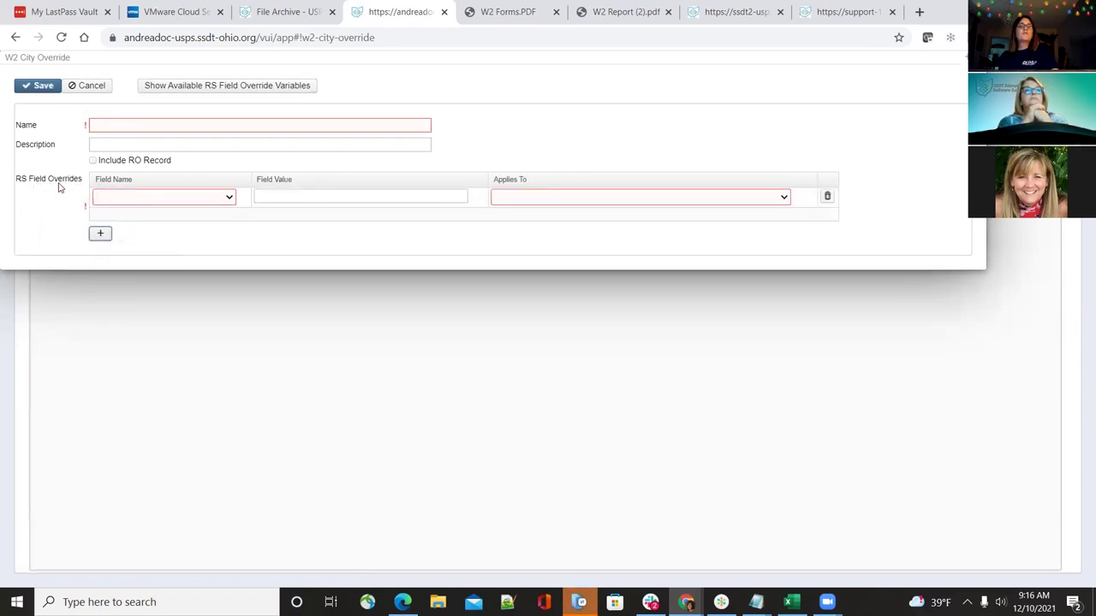
click(214, 198)
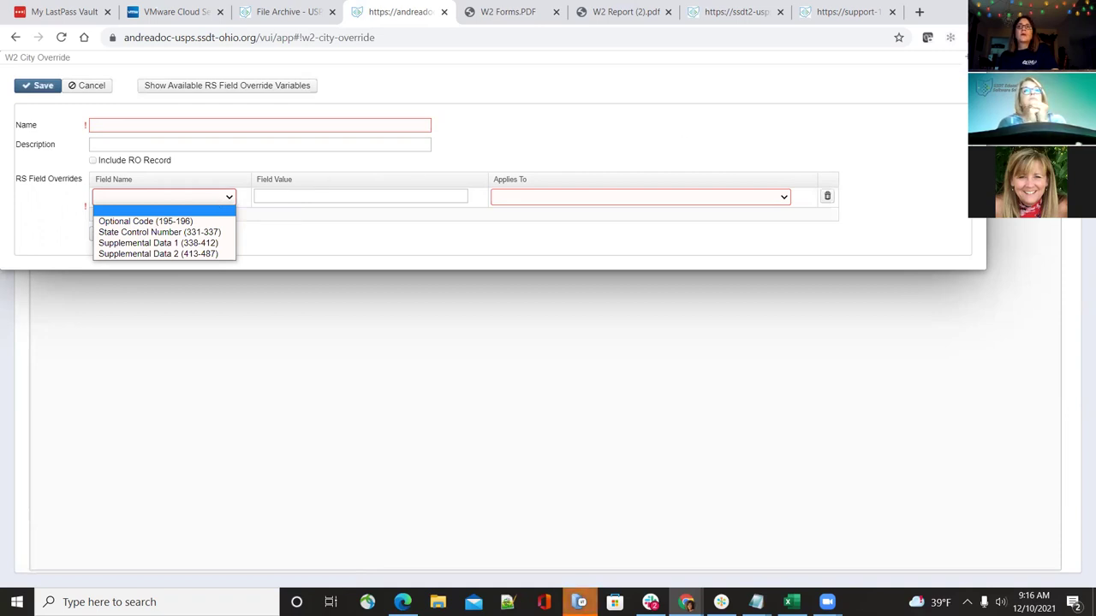
key(Escape)
key(Escape)
click(65, 211)
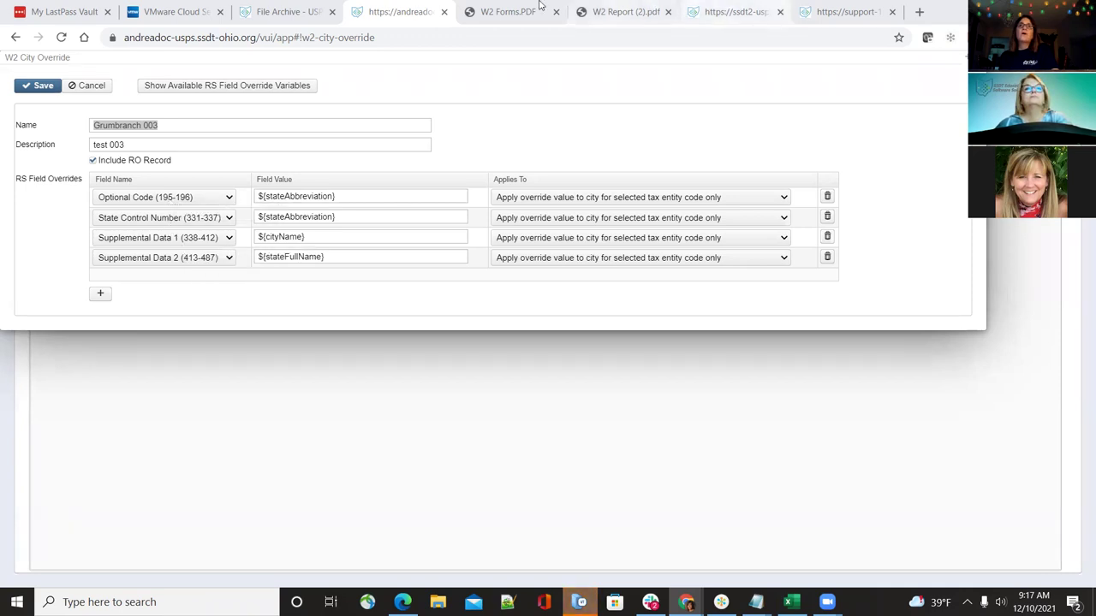
mouse_move(756, 602)
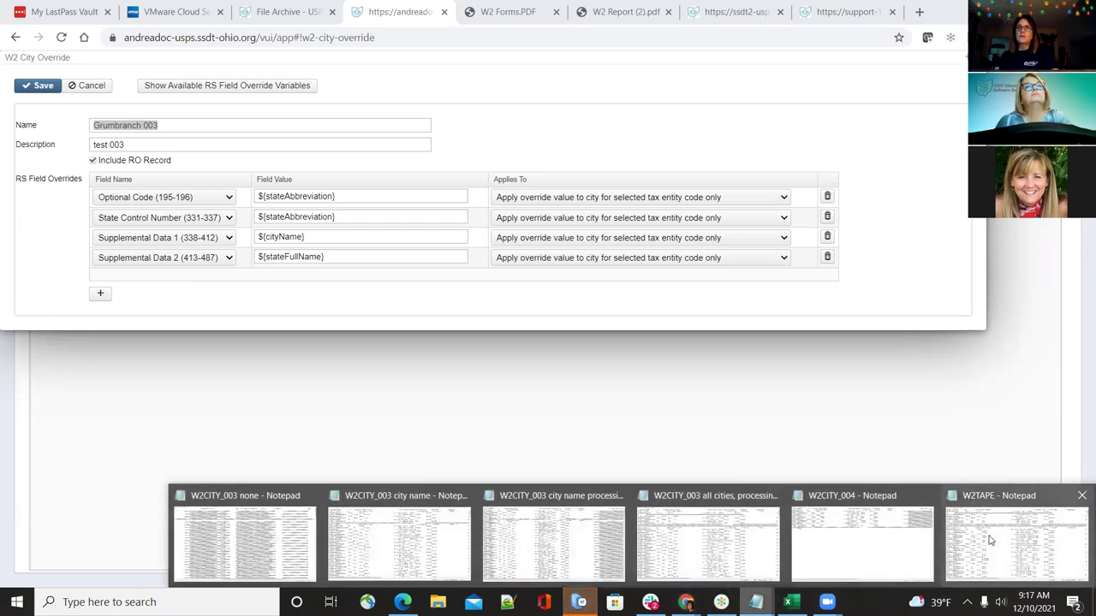
Look through the W2TAPE file's RS records in Notepad, then minimize it
click(986, 544)
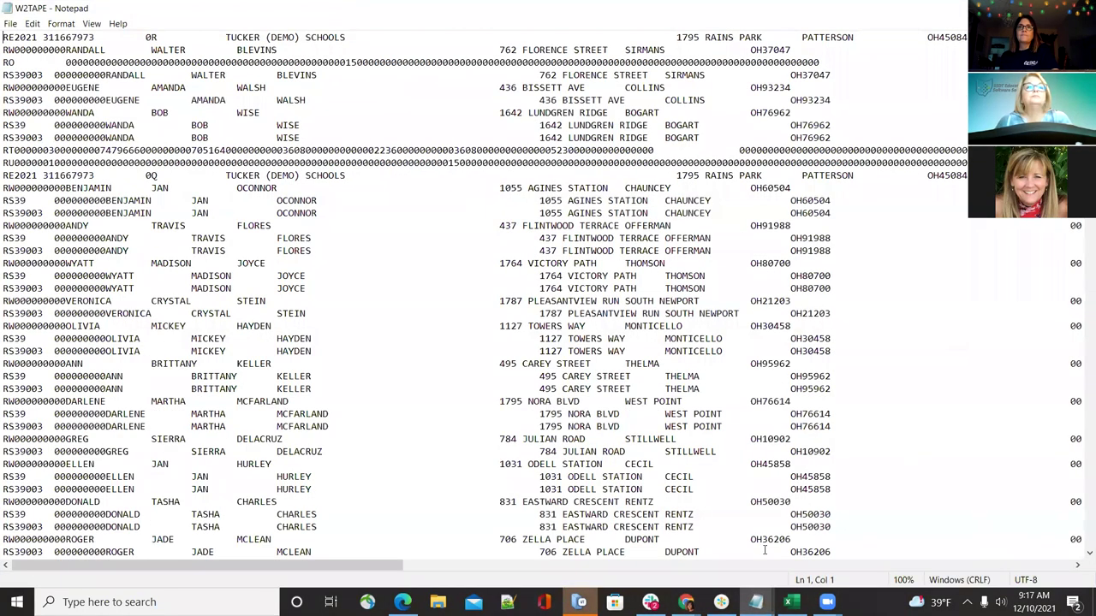
drag(325, 566, 329, 566)
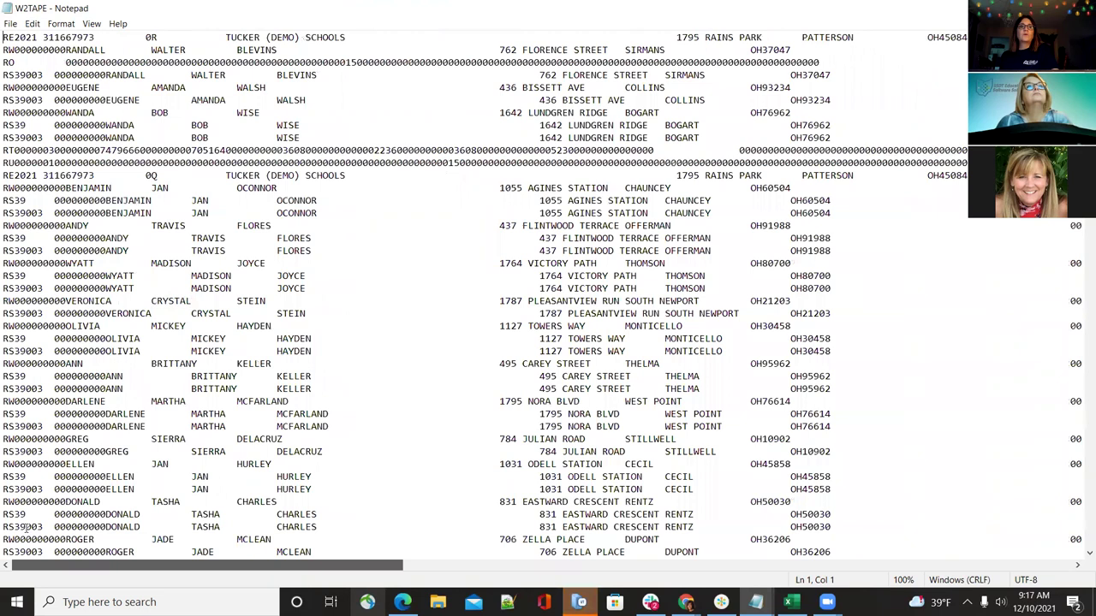
click(755, 602)
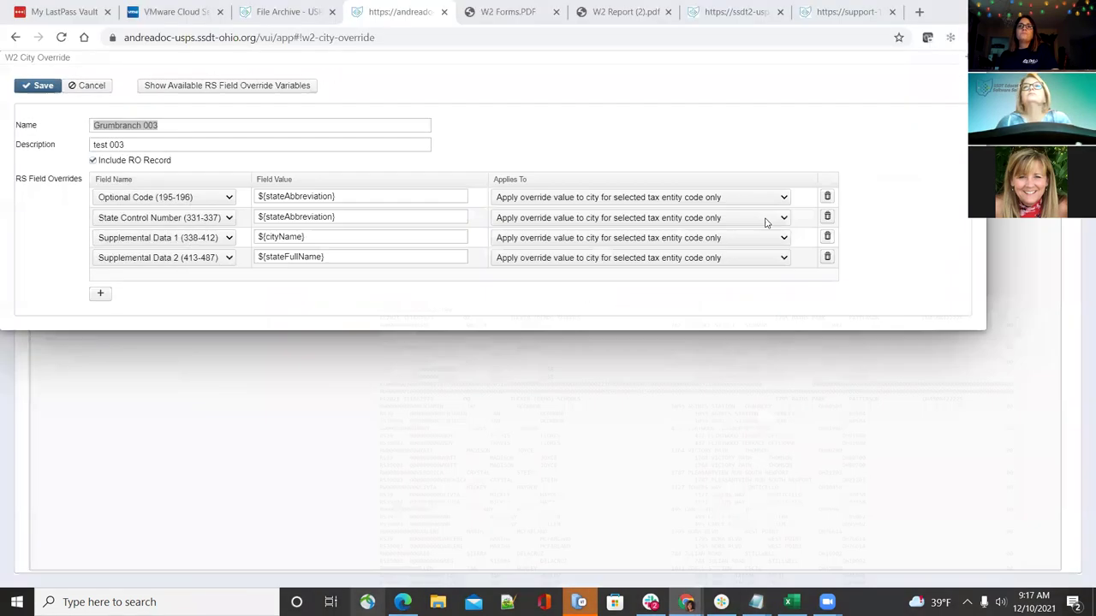
click(196, 85)
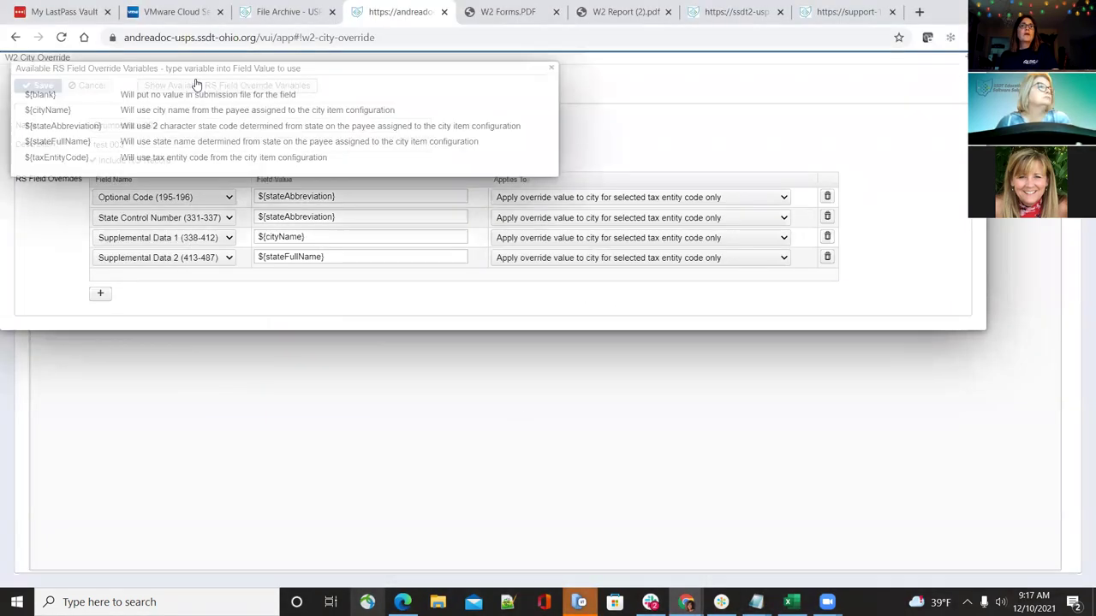
drag(383, 68, 644, 68)
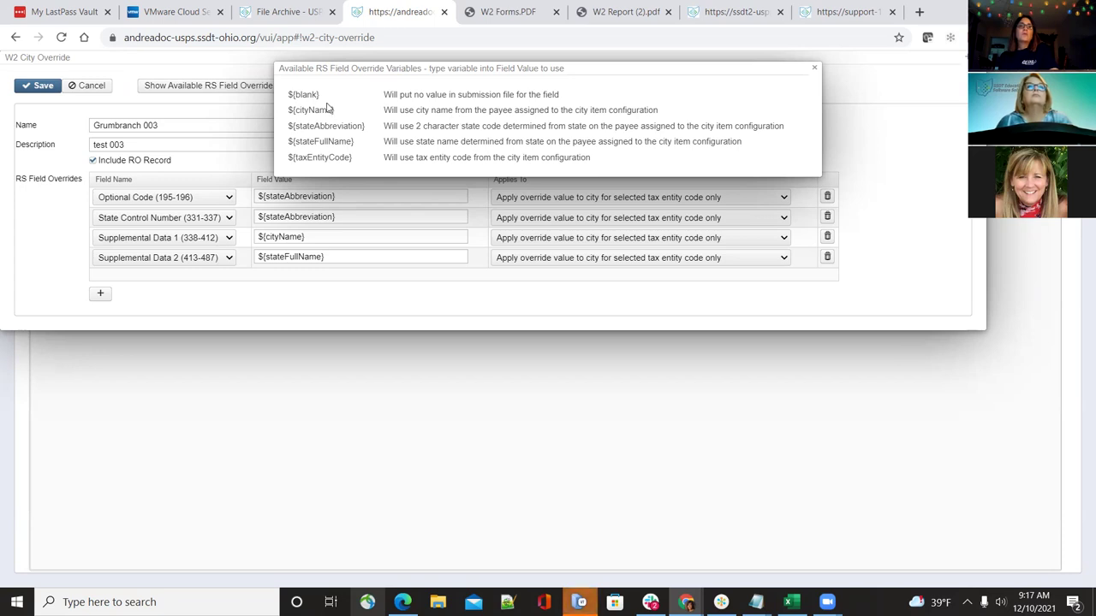
drag(320, 96, 287, 96)
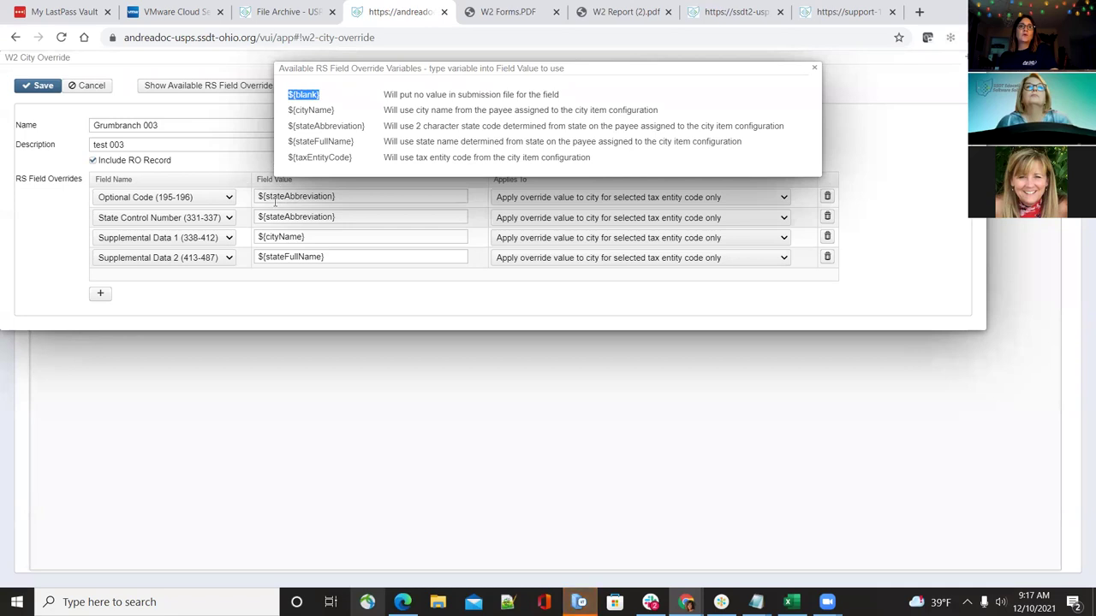
click(438, 101)
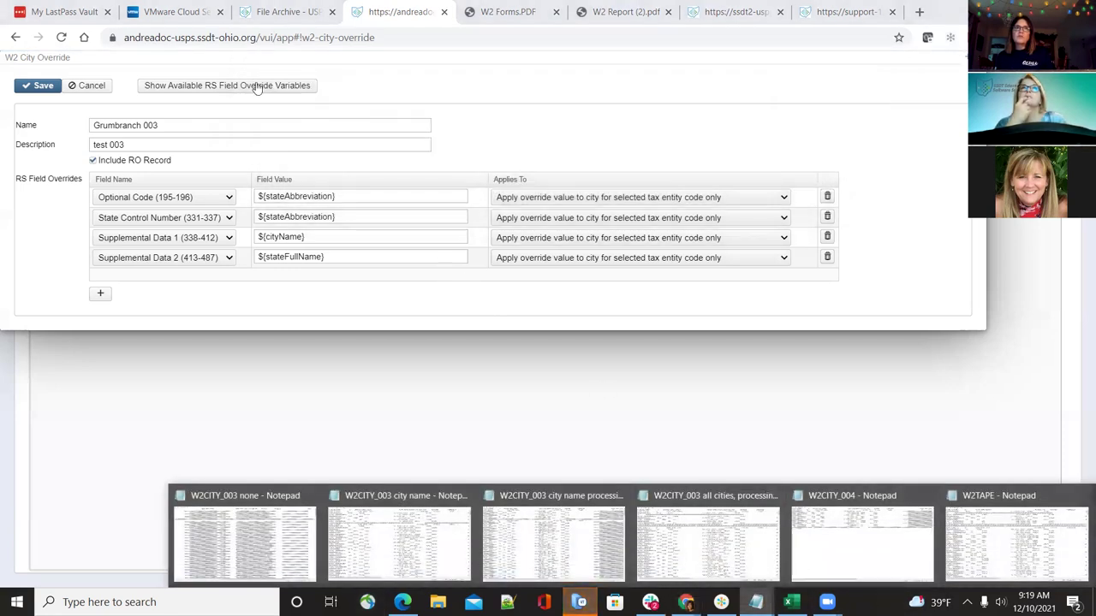
click(257, 89)
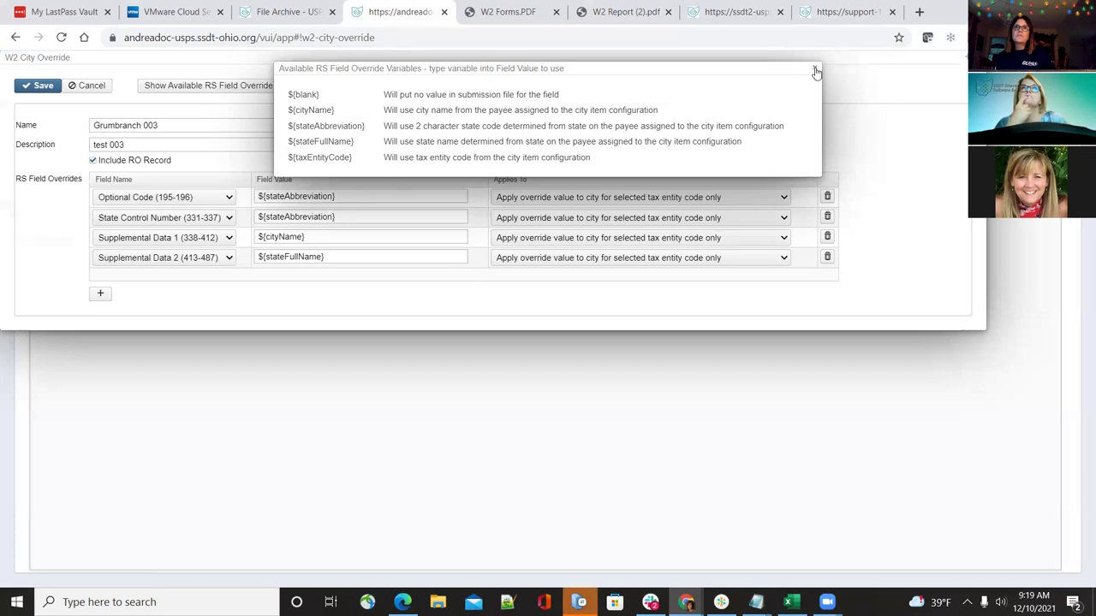
click(814, 68)
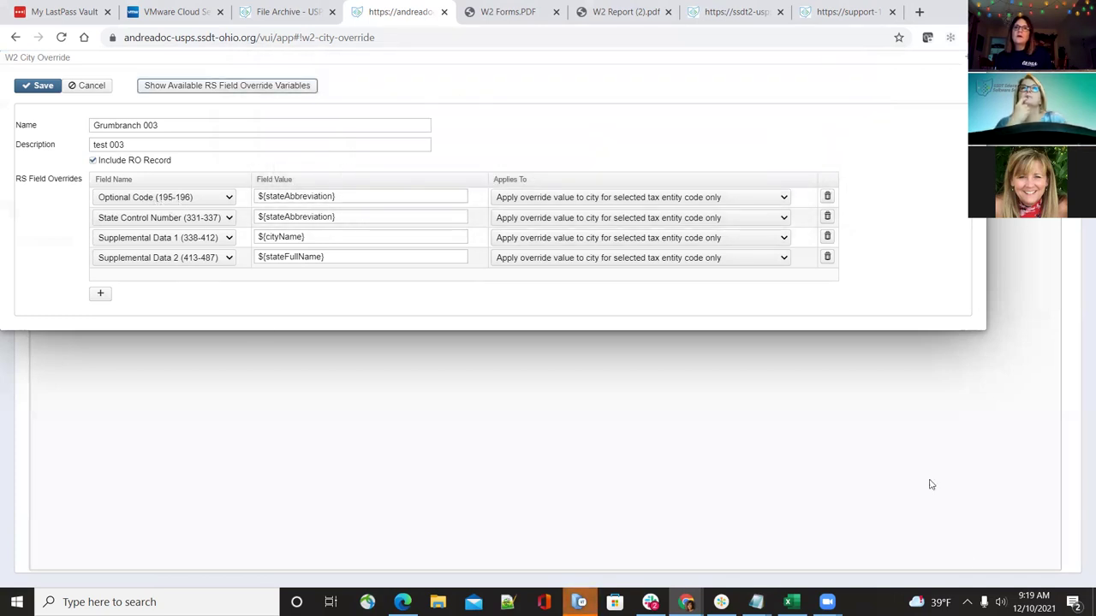
mouse_move(756, 602)
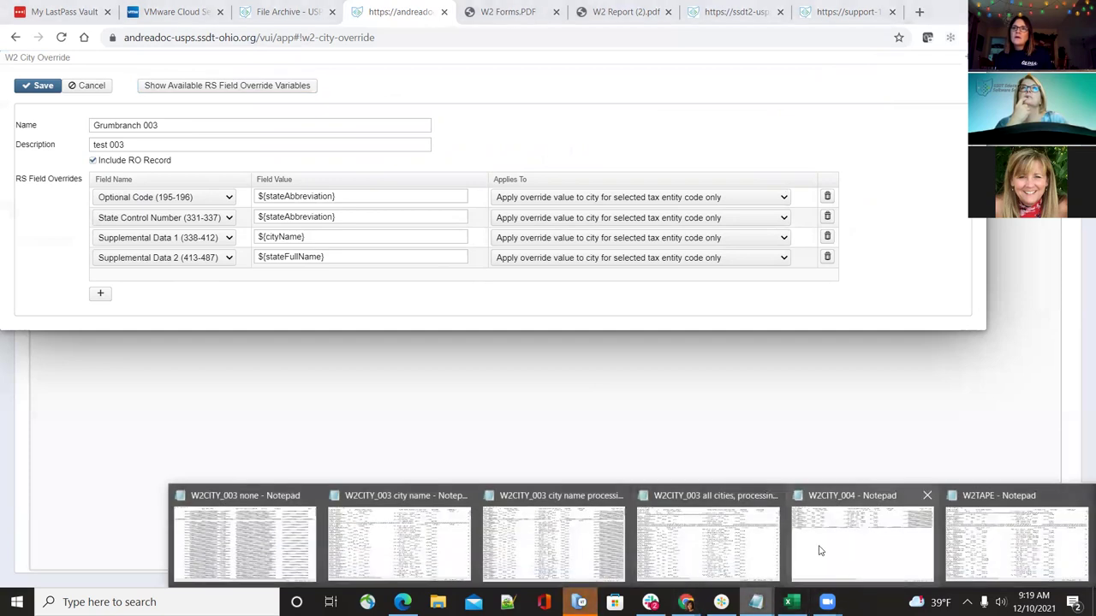
Scroll through W2CITY_003's city records to confirm GRUMBRANCH and OHIO, then return to Chrome
click(728, 529)
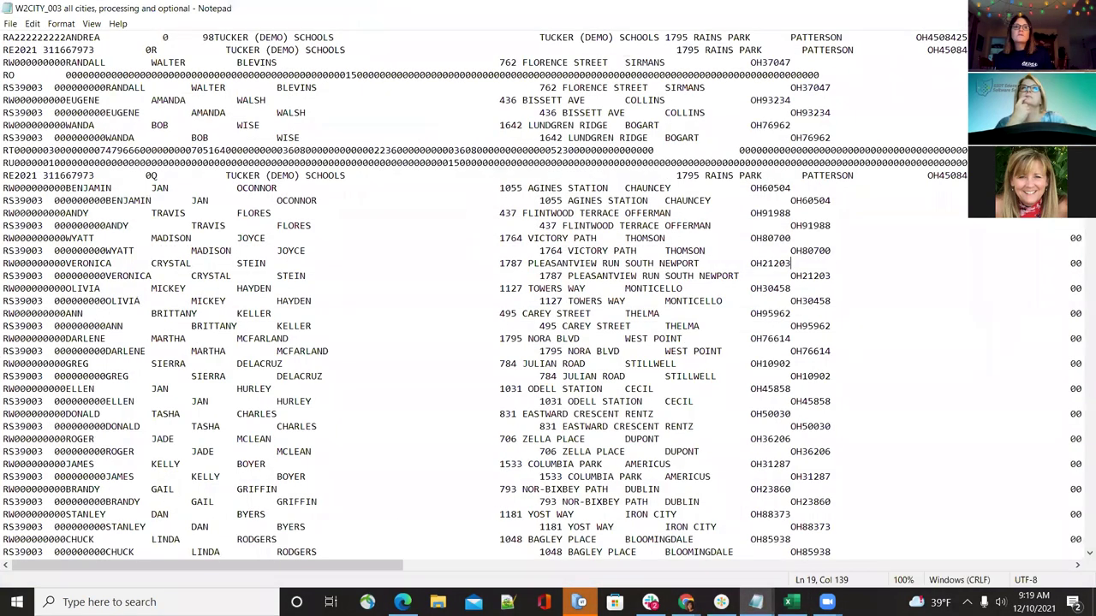
drag(286, 568, 291, 568)
scroll(333, 579, right, 5)
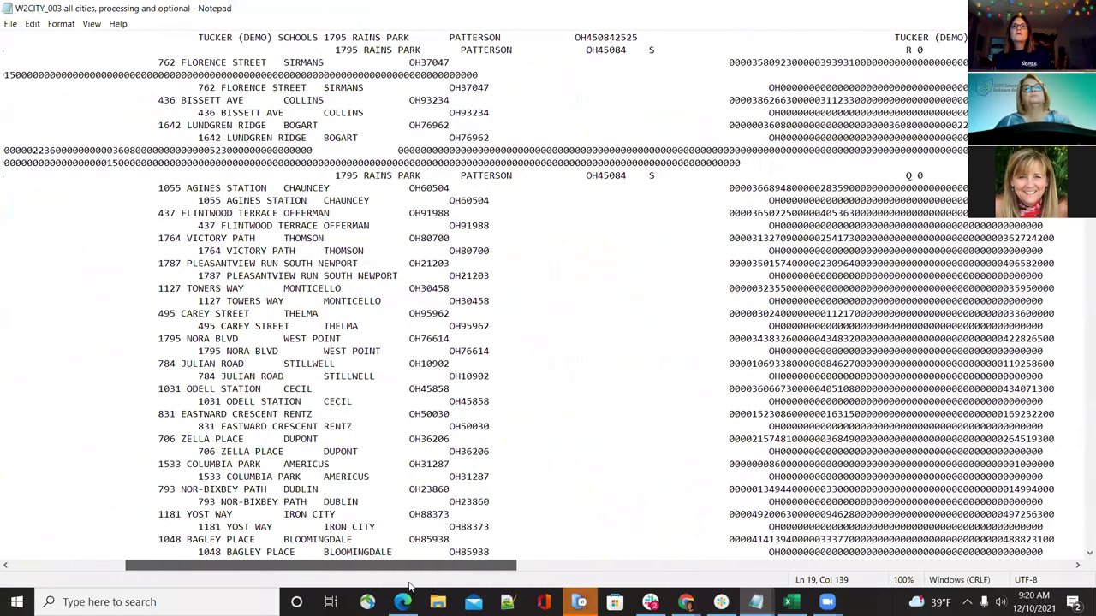
scroll(409, 588, right, 3)
scroll(548, 300, right, 6)
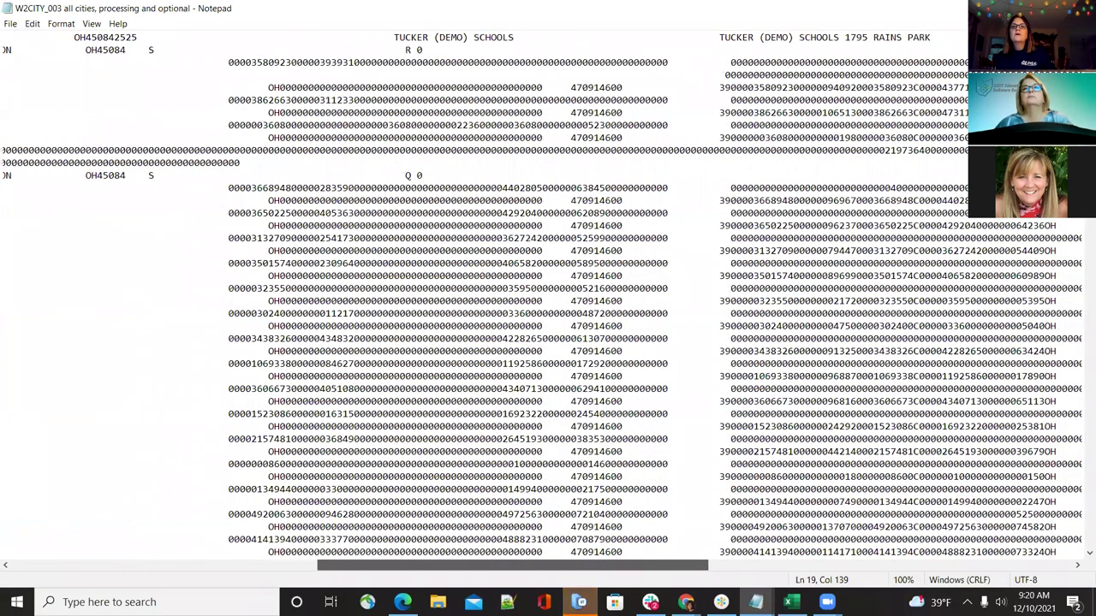
scroll(548, 299, right, 2)
scroll(548, 299, right, 8)
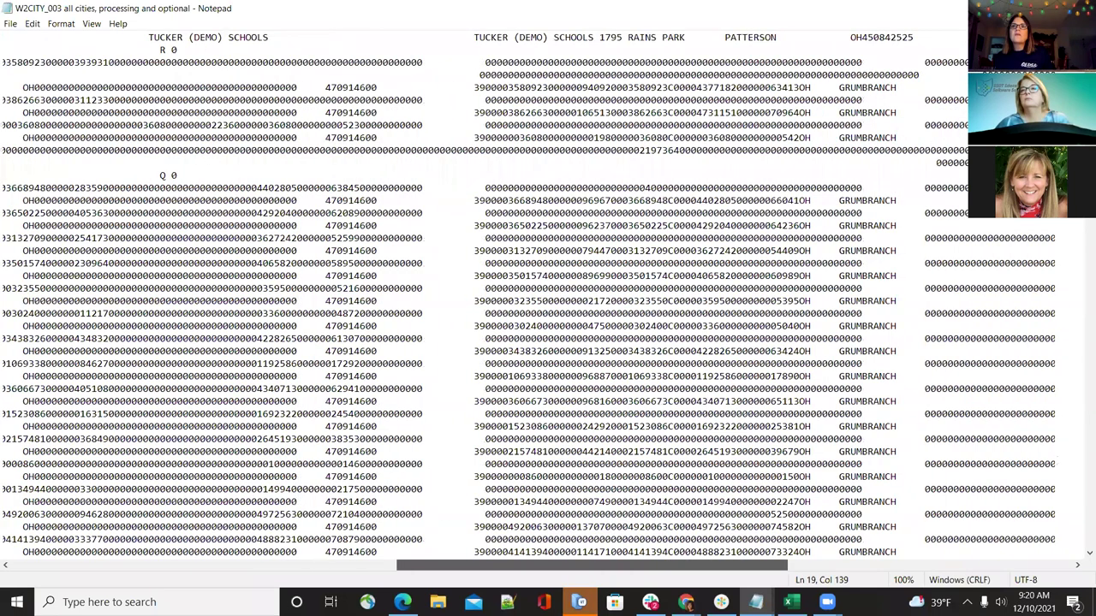
scroll(547, 300, right, 7)
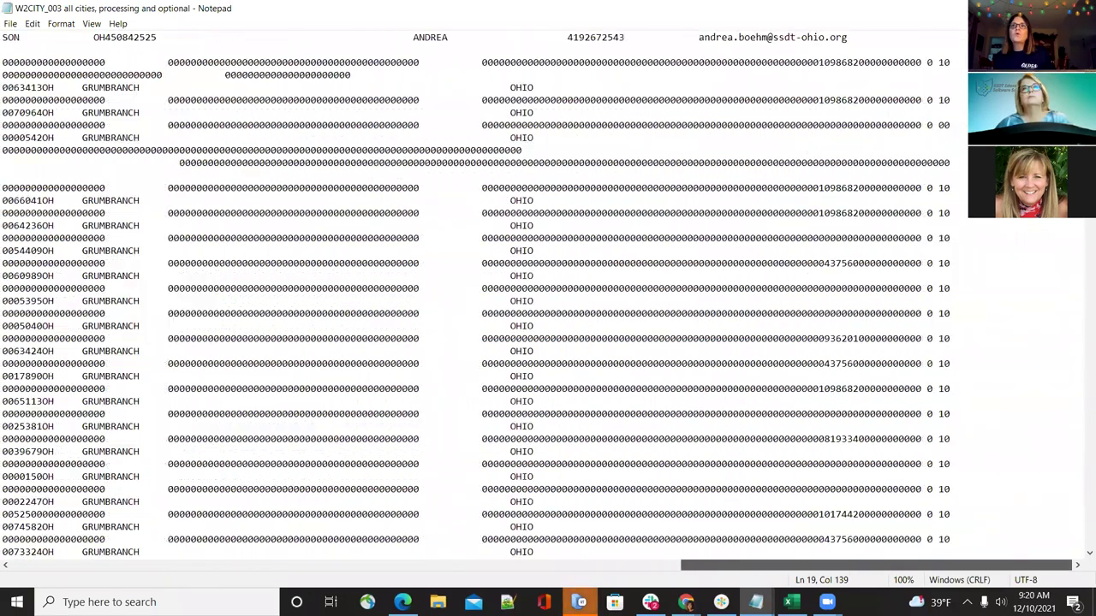
scroll(547, 300, left, 10)
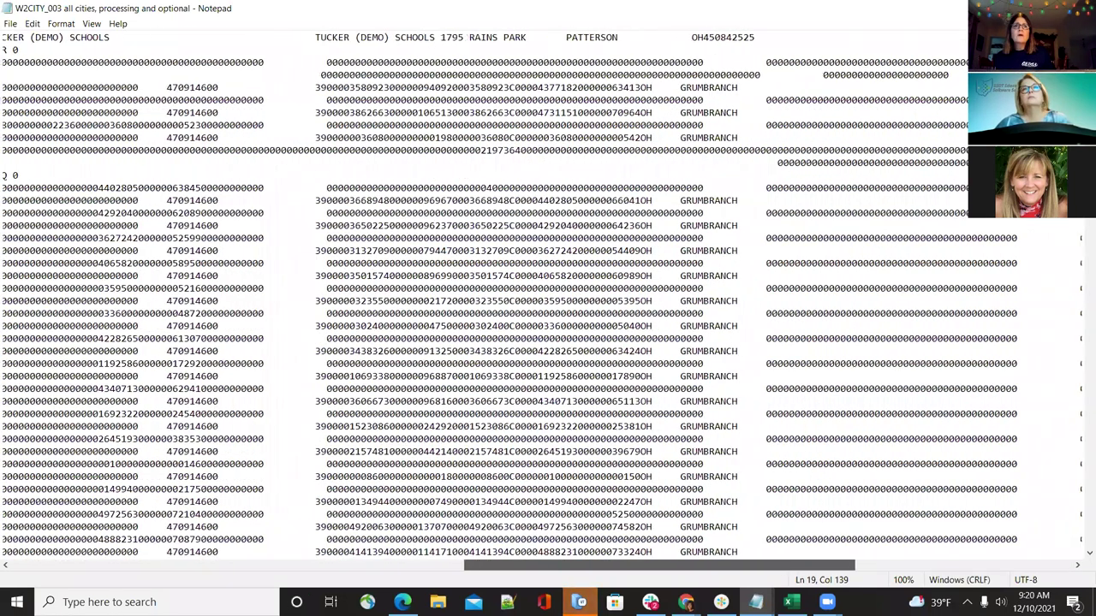
scroll(548, 300, left, 6)
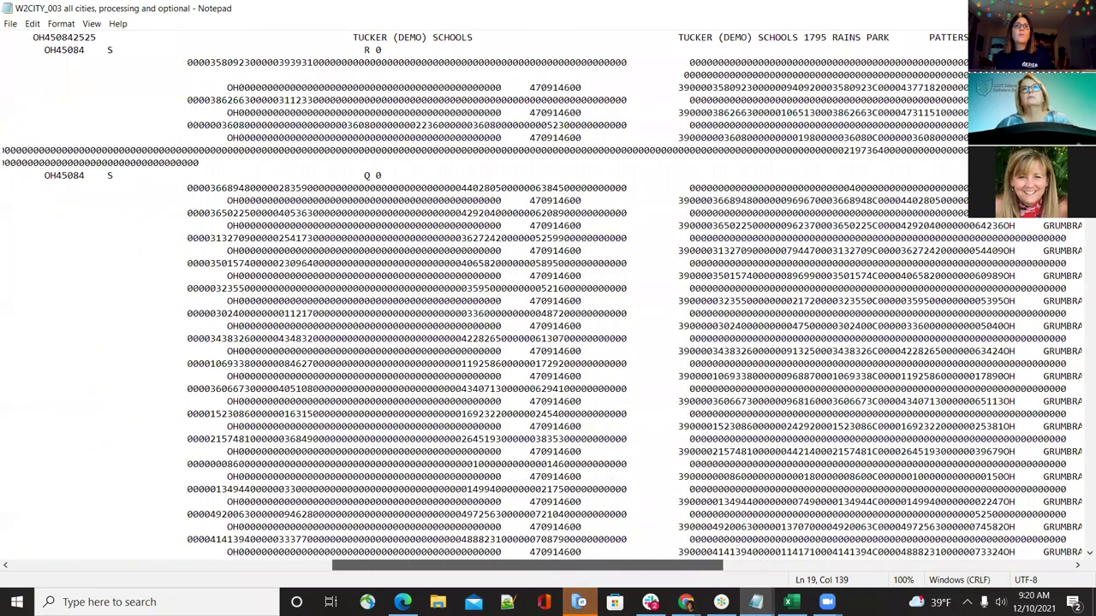
scroll(287, 575, left, 14)
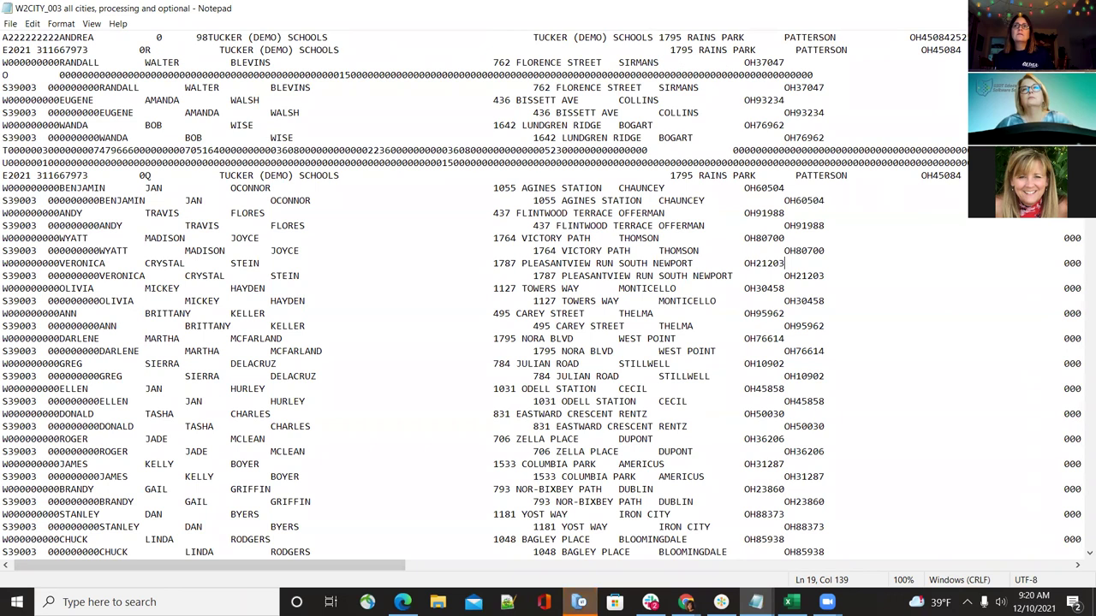
key(alt+Tab)
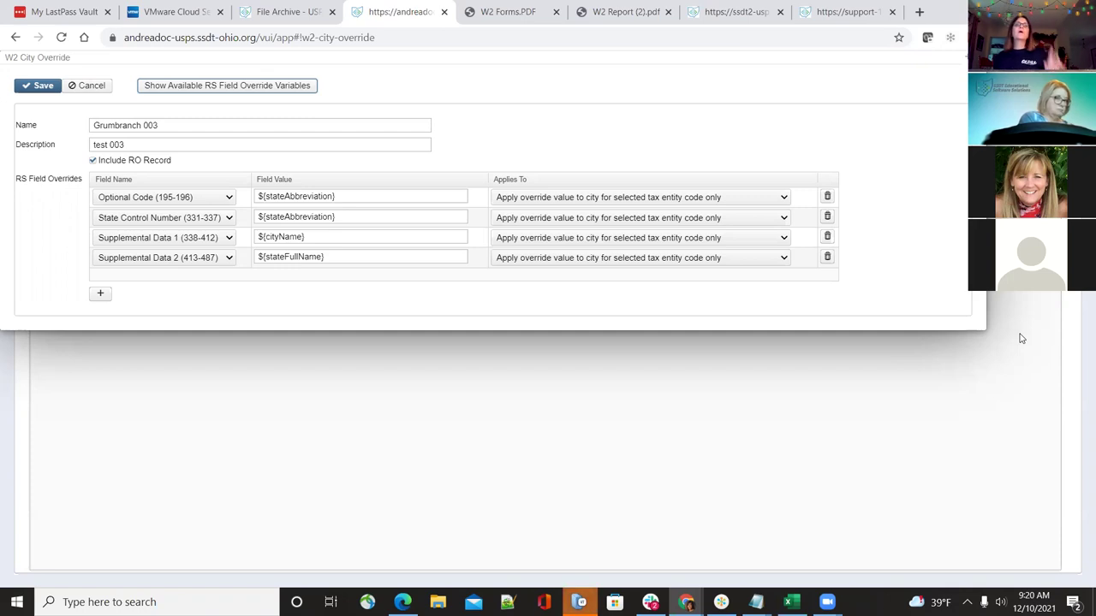
click(194, 202)
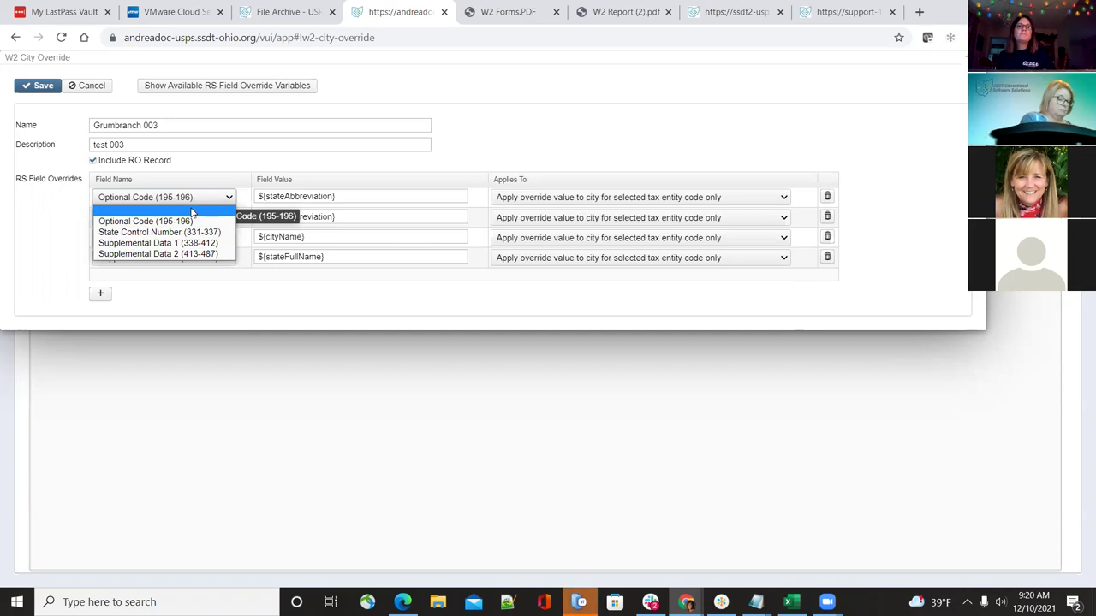
click(192, 212)
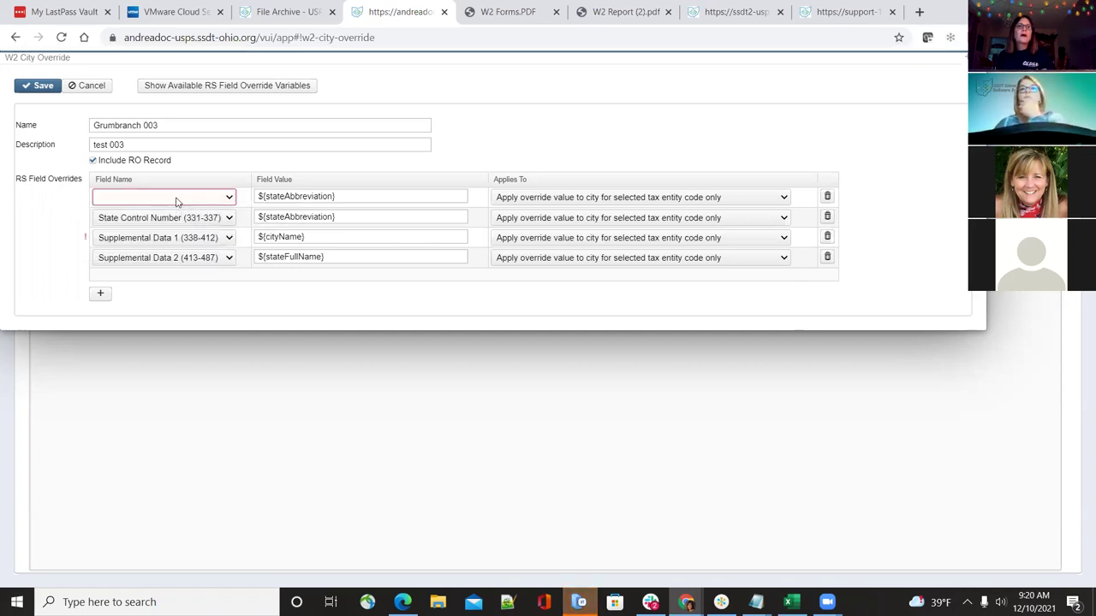
click(177, 200)
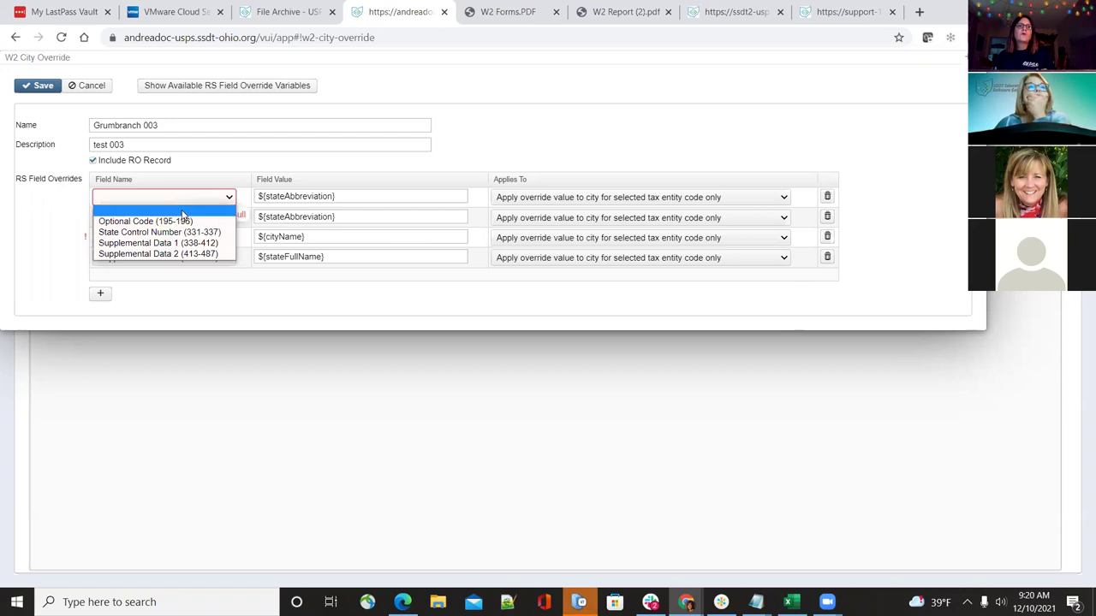
click(183, 221)
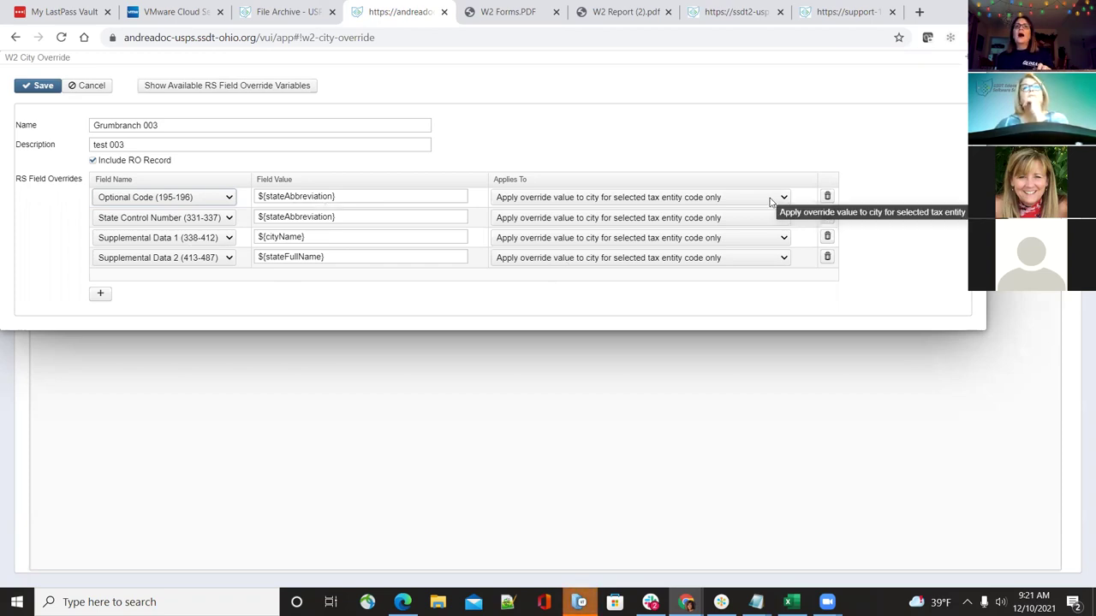
View the first row's Applies To choices, then close the Grumbranch 003 override form
click(770, 201)
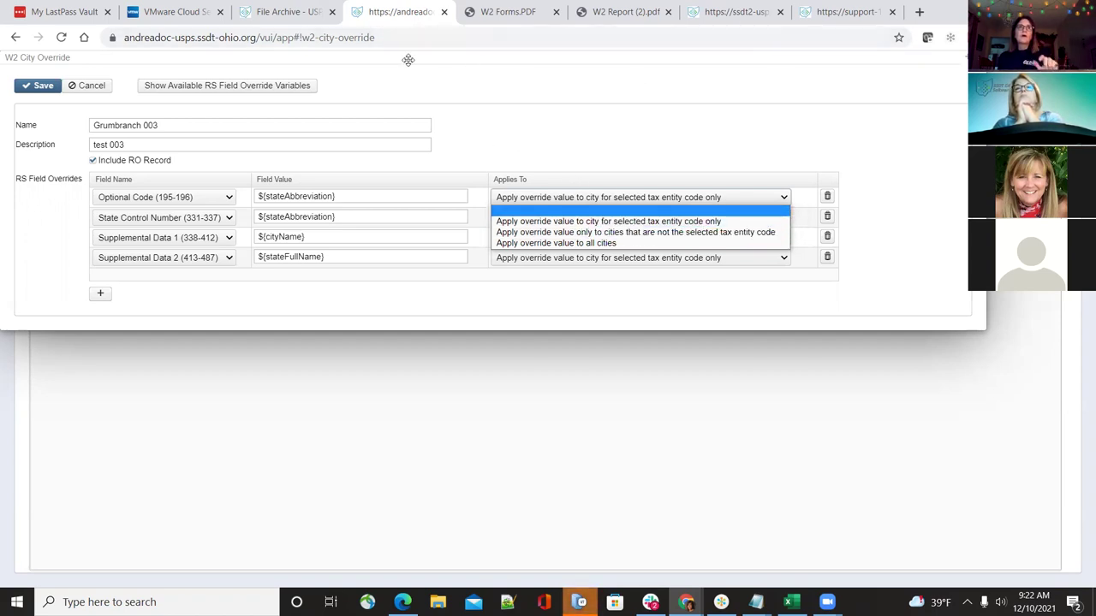
key(Escape)
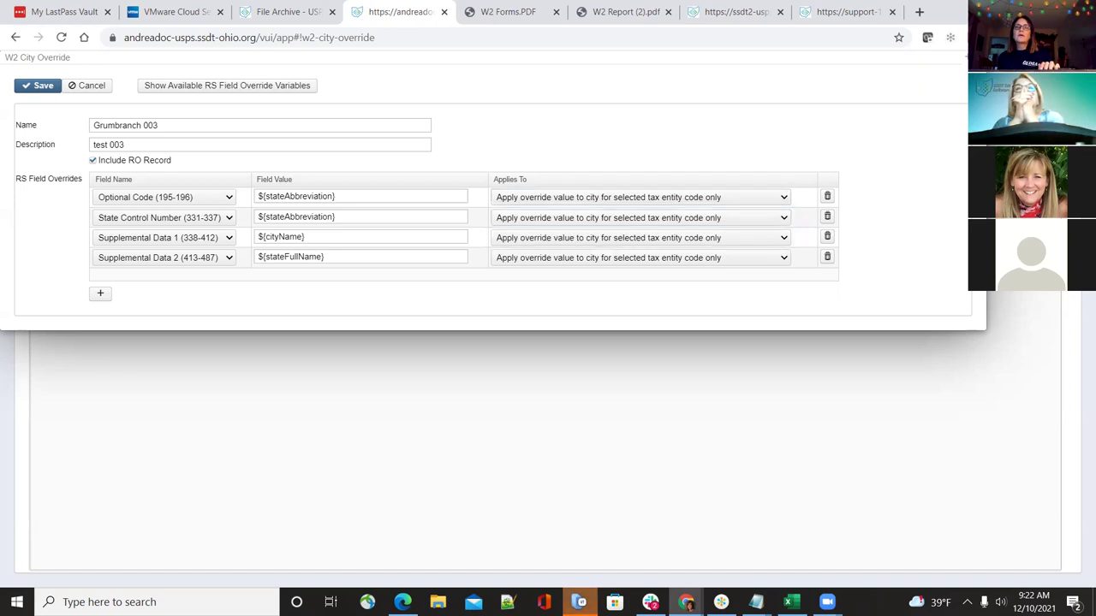
key(Escape)
click(282, 113)
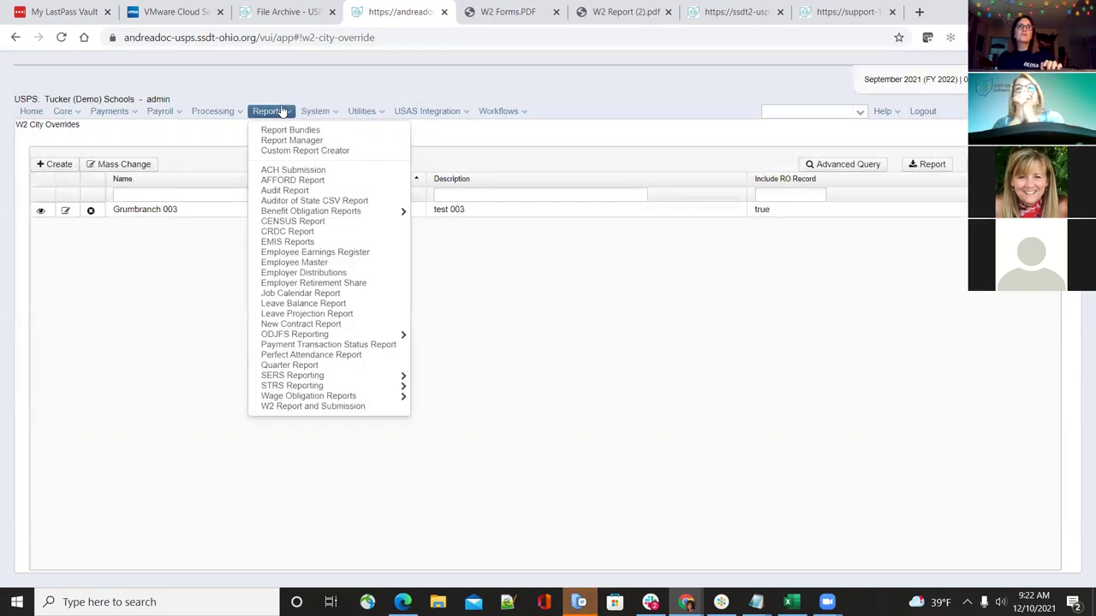
Go to the W2 Report and Submission page and show the W2 City Options settings
click(283, 404)
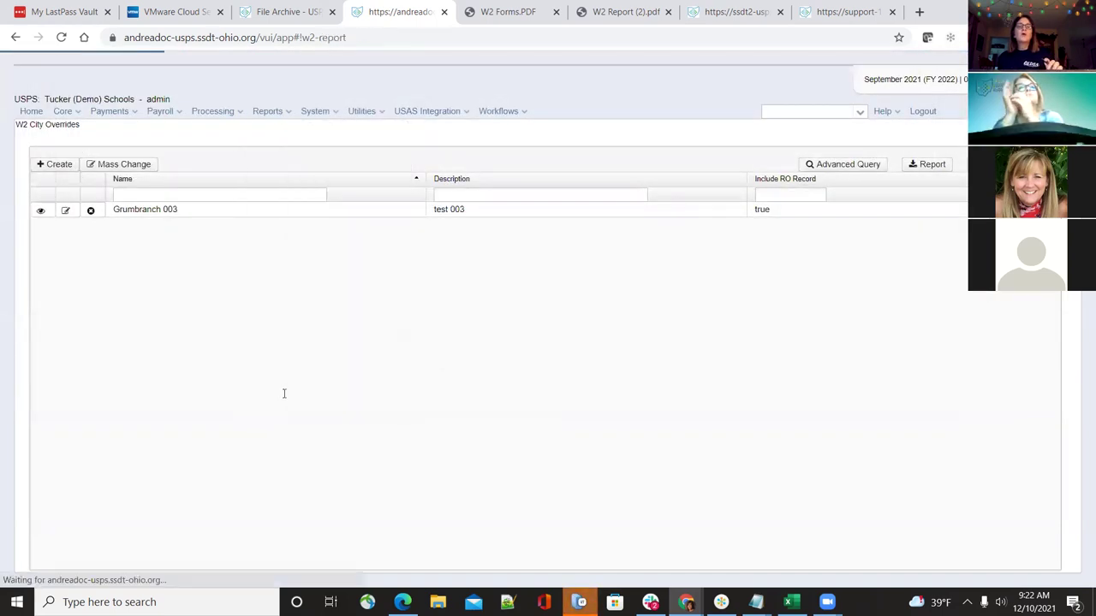
scroll(283, 397, down, 2)
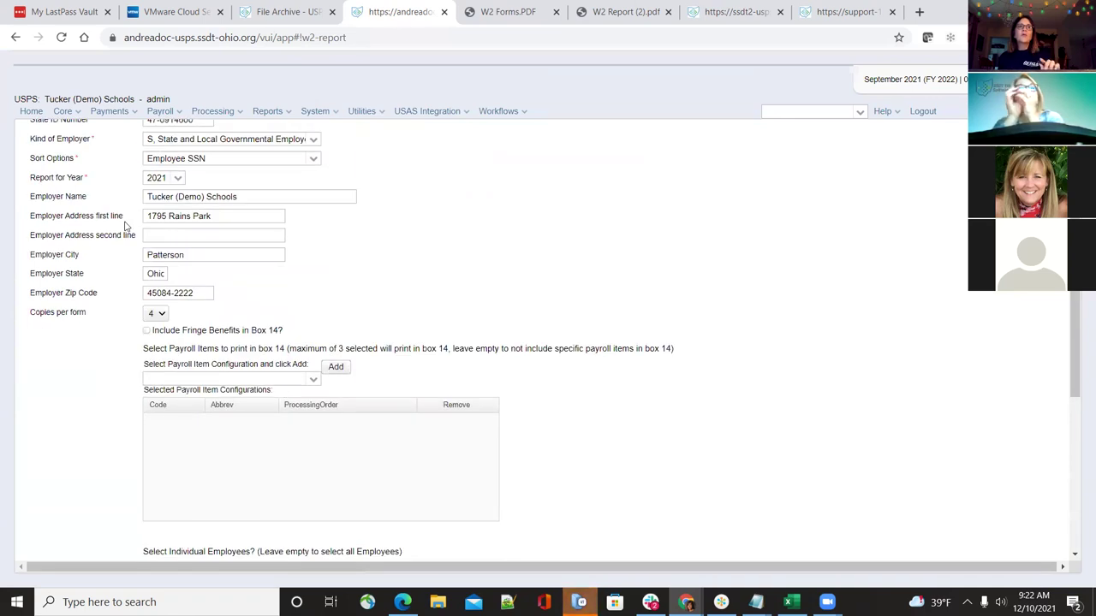
scroll(137, 142, up, 3)
click(137, 128)
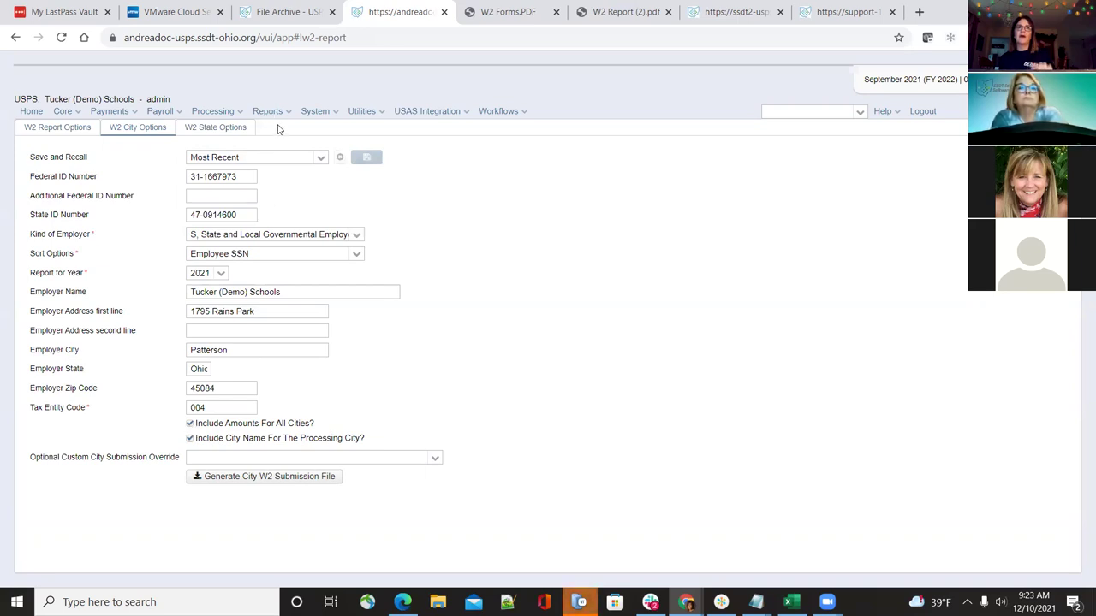
Edit Grumbranch 003, briefly set row 1 to all cities, then restore selected tax entity code
mouse_move(377, 116)
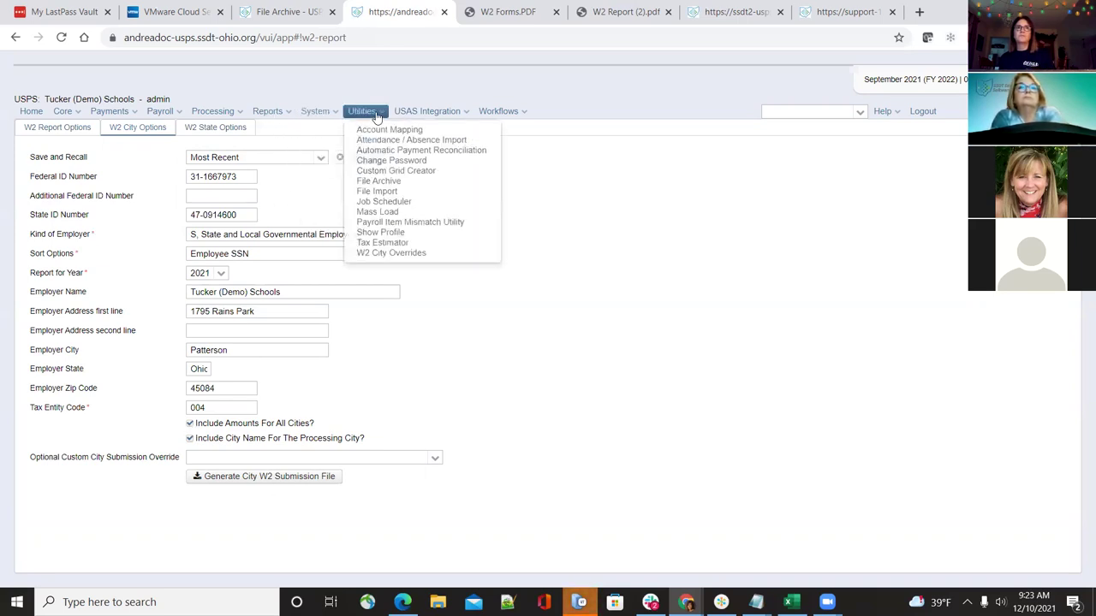
click(385, 252)
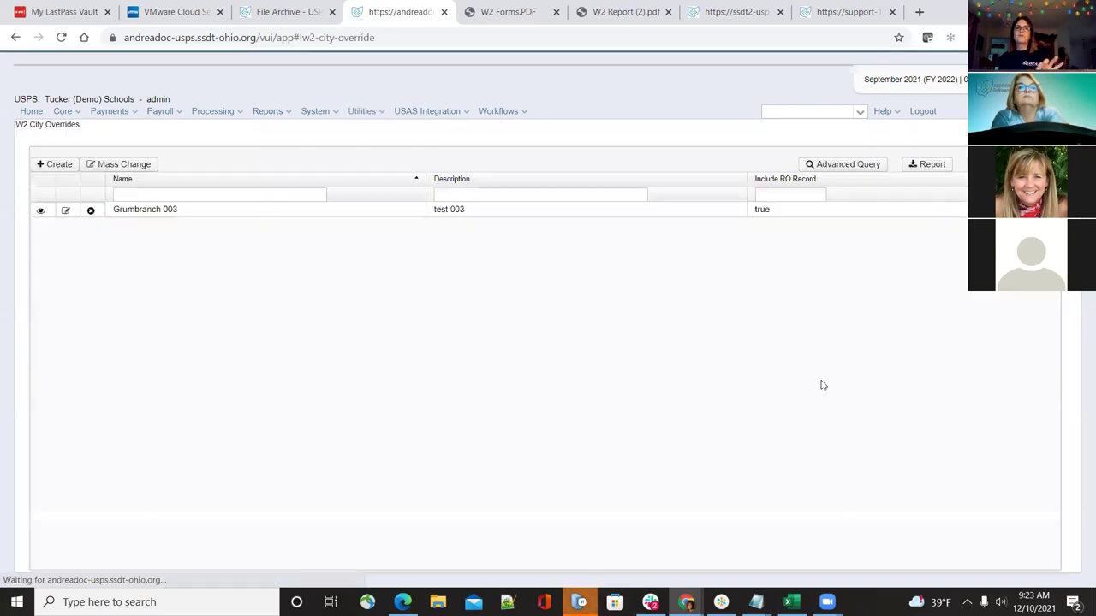
click(70, 210)
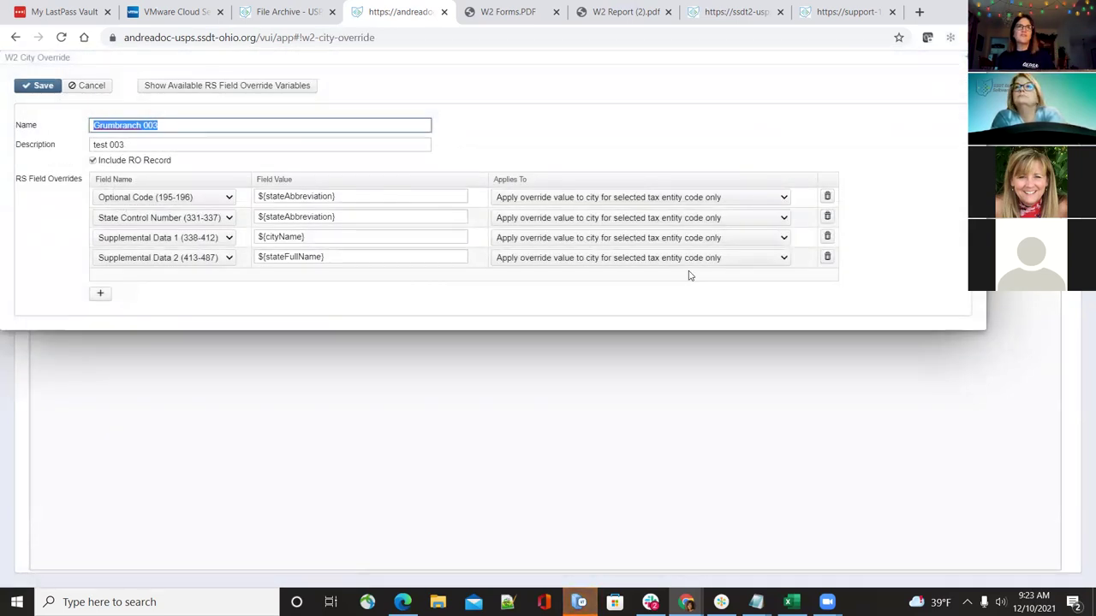
click(779, 197)
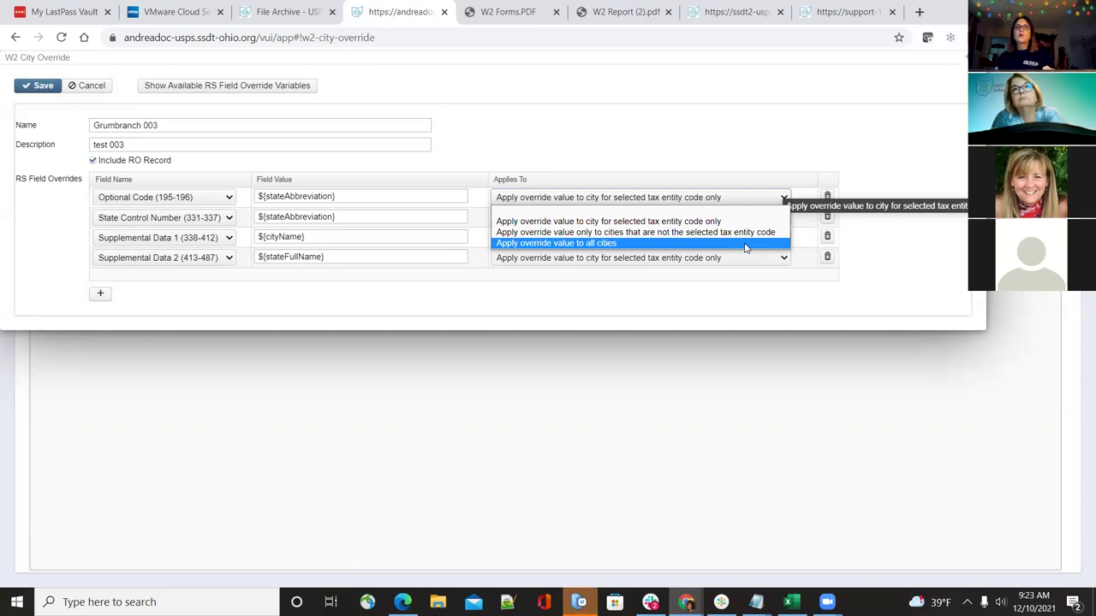
click(745, 244)
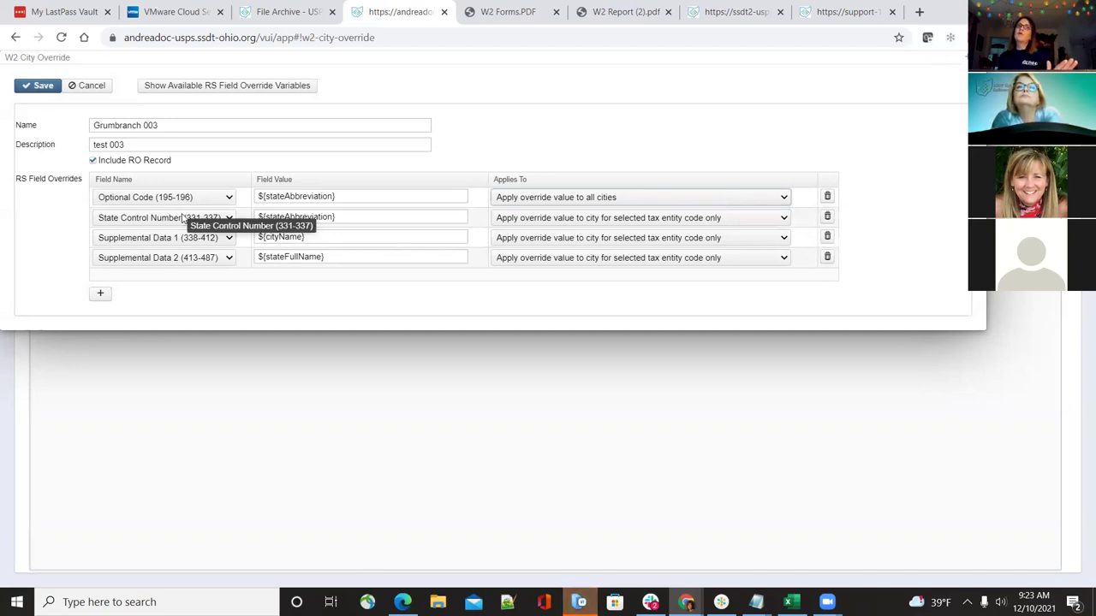
click(782, 198)
click(764, 218)
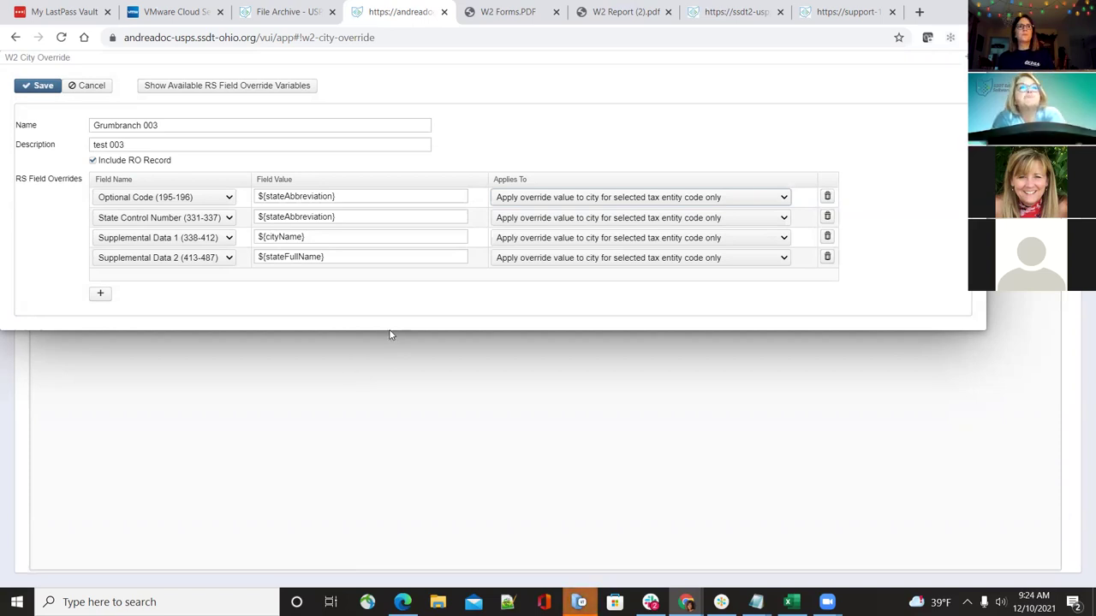
click(92, 161)
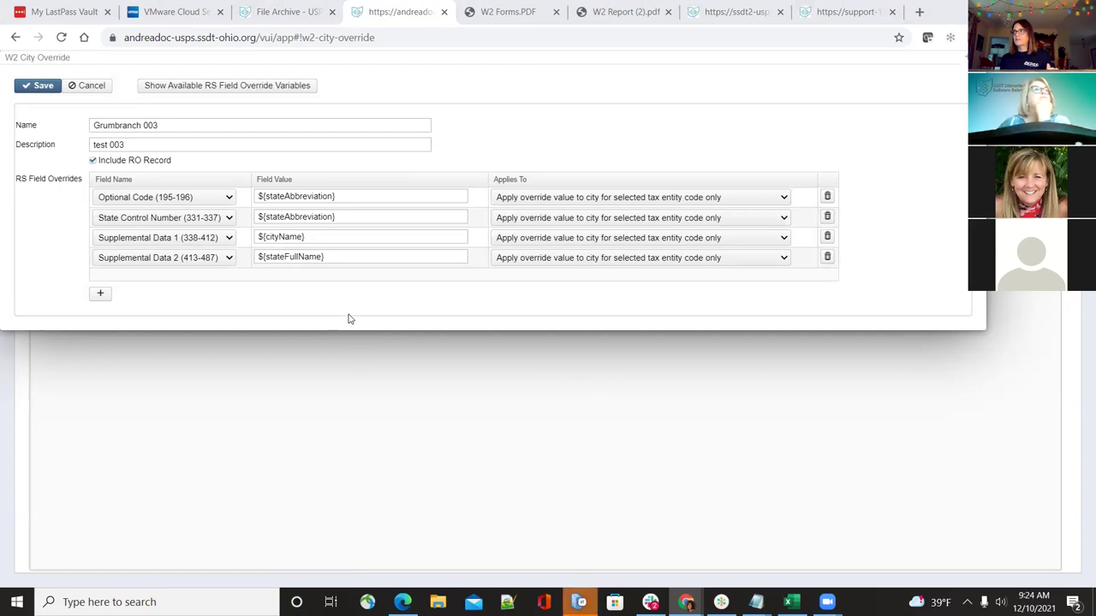
click(93, 162)
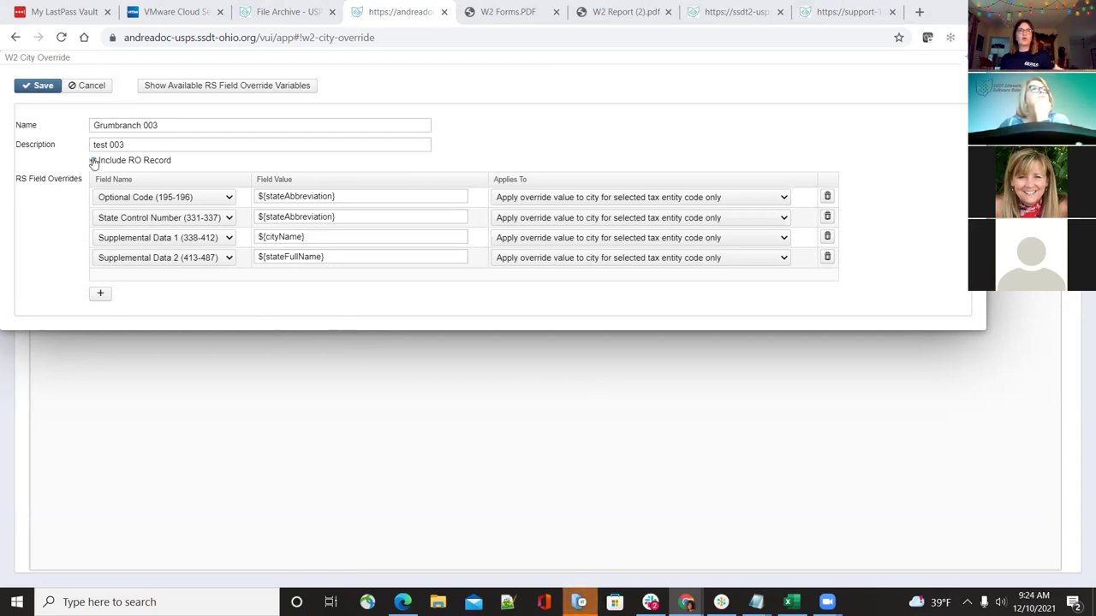
click(94, 162)
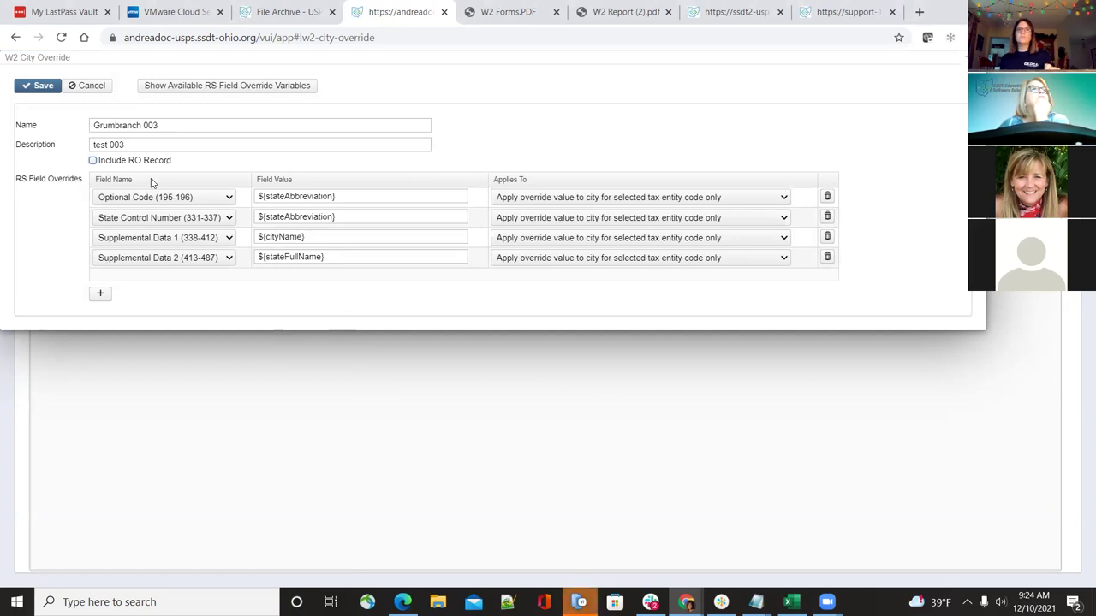
click(92, 162)
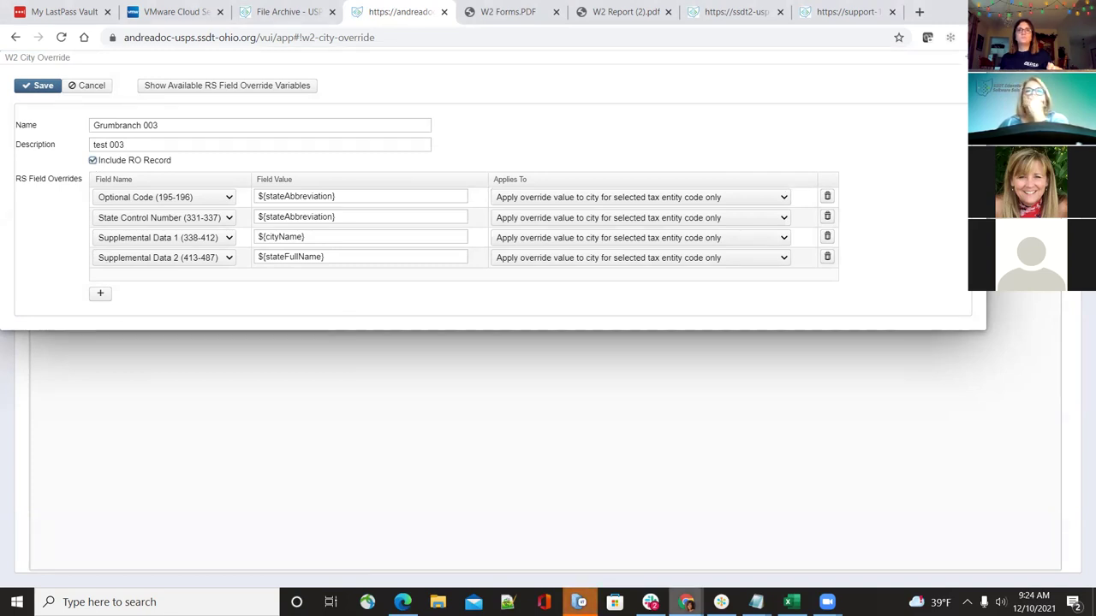
mouse_move(756, 602)
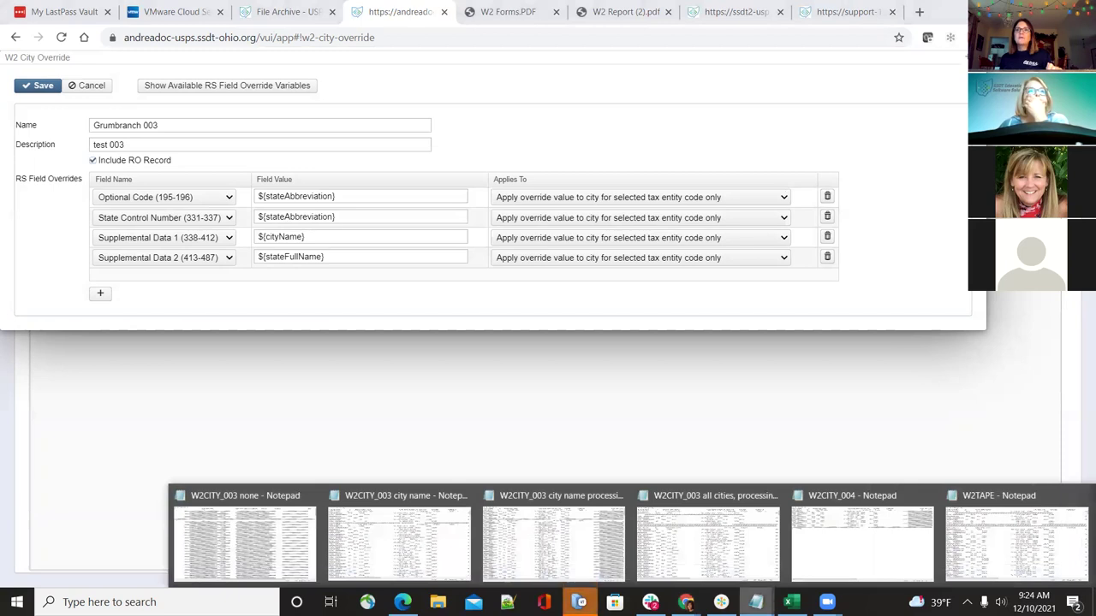
In Notepad's W2CITY_003 file, highlight the RO record line and the RU line amounts
click(696, 548)
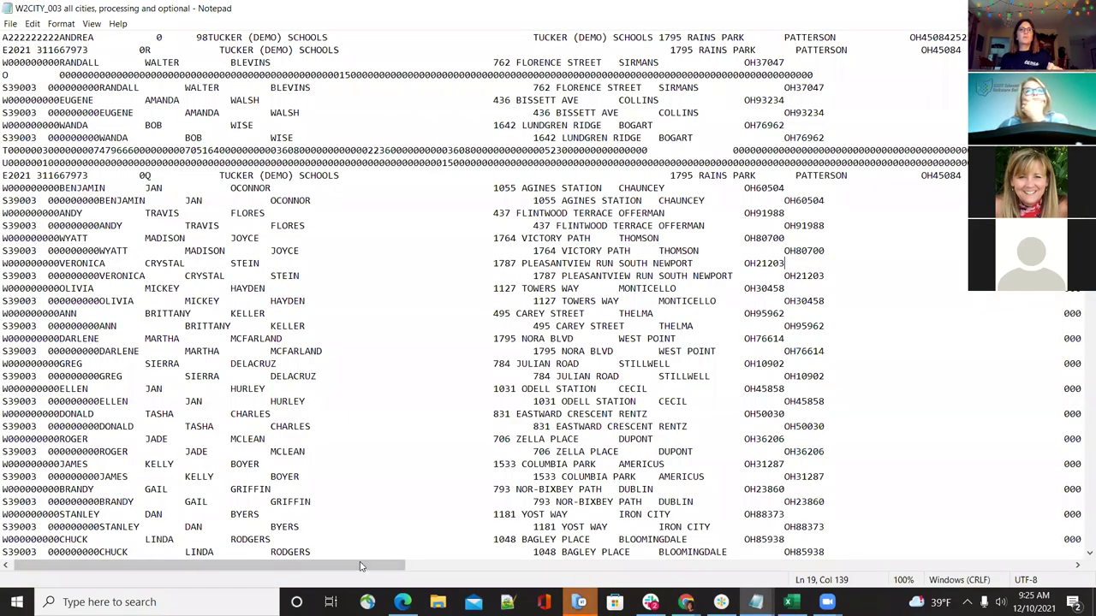
drag(363, 567, 357, 567)
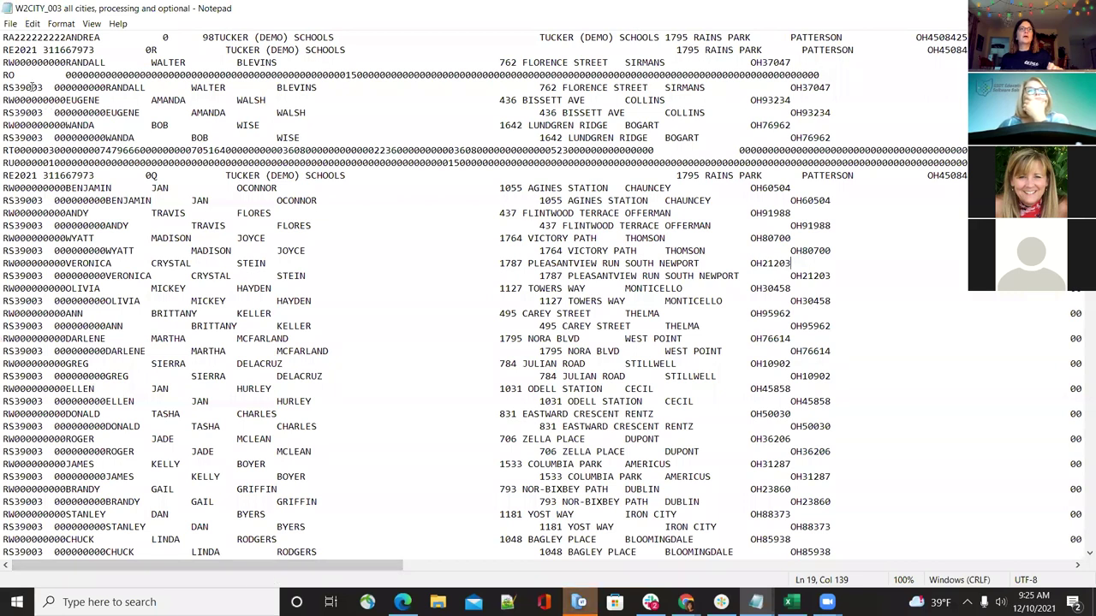
drag(5, 73, 410, 75)
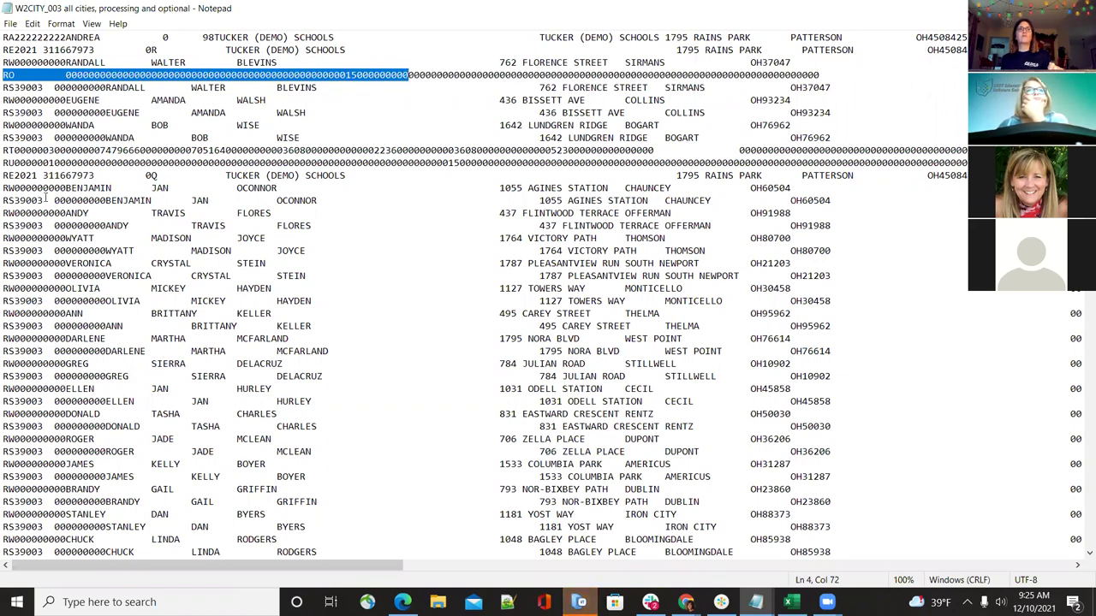
click(5, 163)
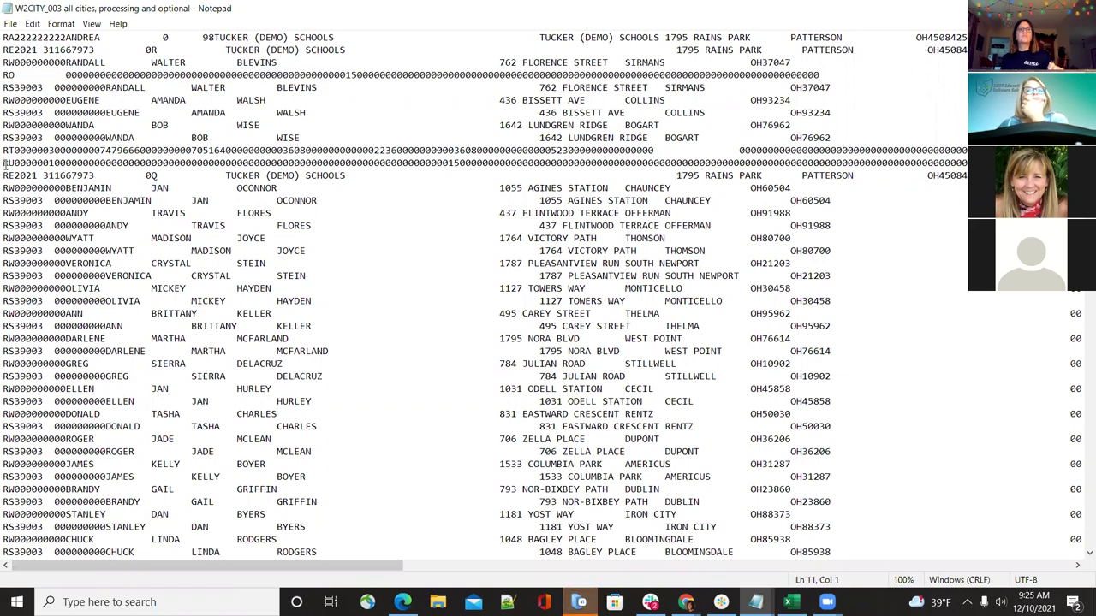
drag(4, 162, 531, 162)
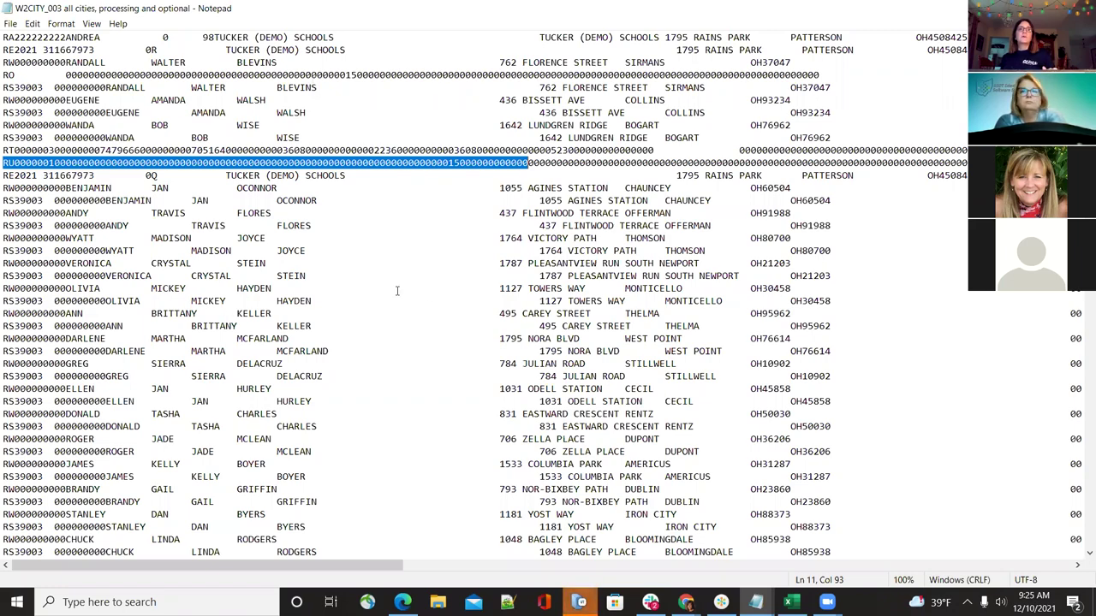
Scroll through the W2CITY_003 file, then return to the Grumbranch 003 override form in Chrome
scroll(399, 293, down, 20)
scroll(329, 354, up, 20)
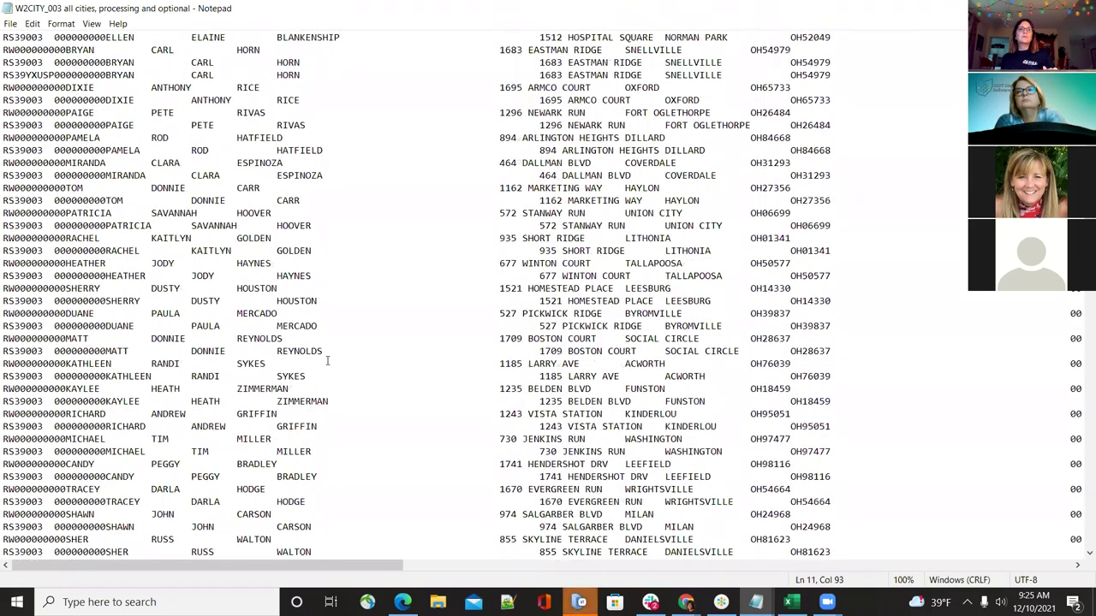
scroll(324, 359, up, 1)
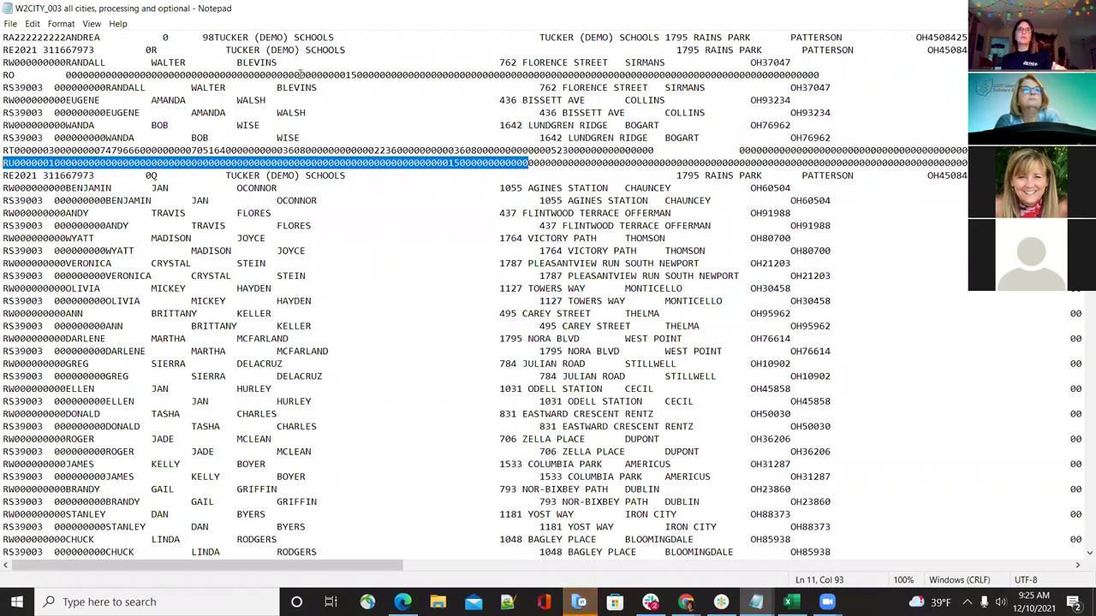
scroll(268, 316, down, 20)
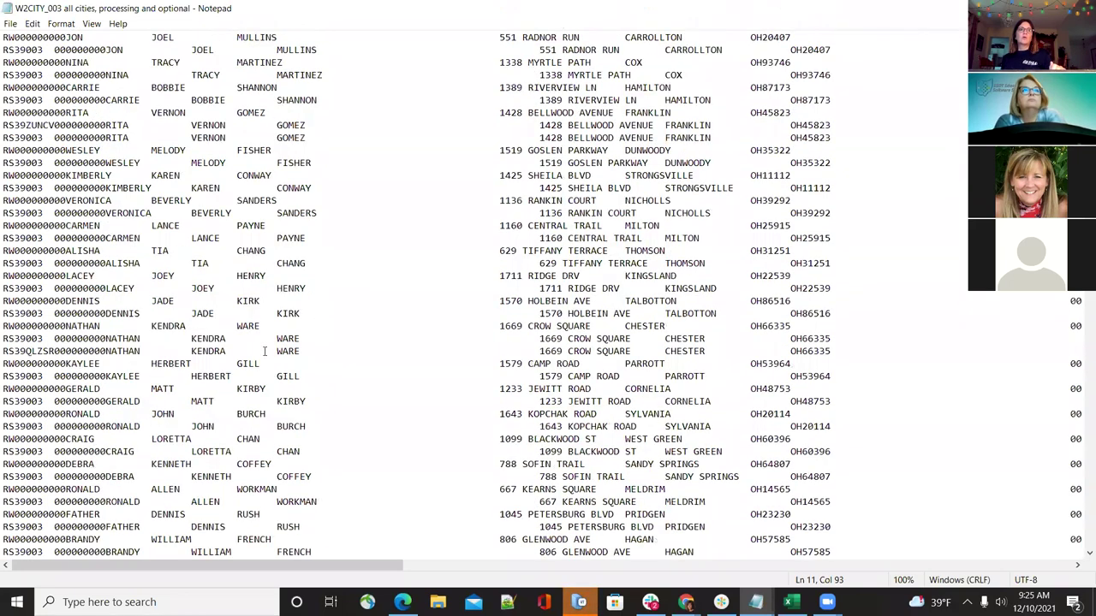
scroll(264, 380, down, 15)
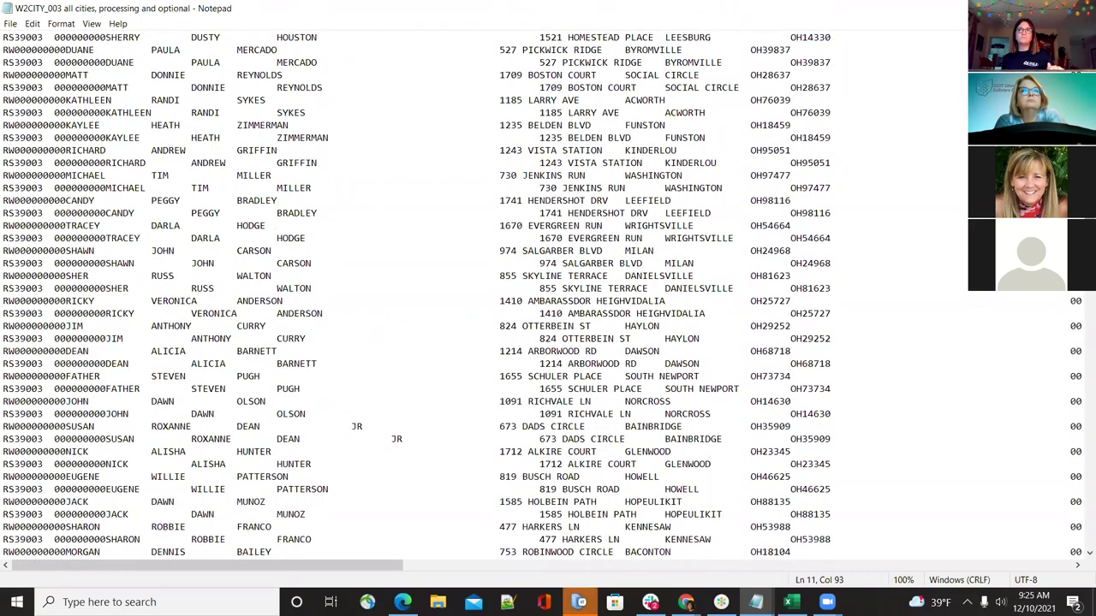
scroll(548, 300, up, 20)
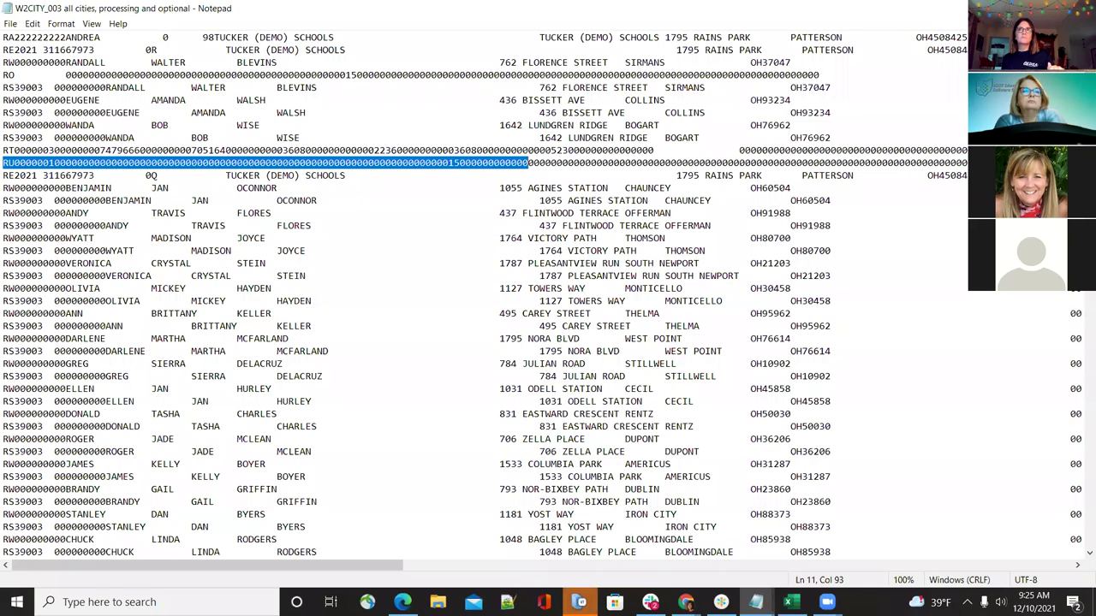
key(alt+Tab)
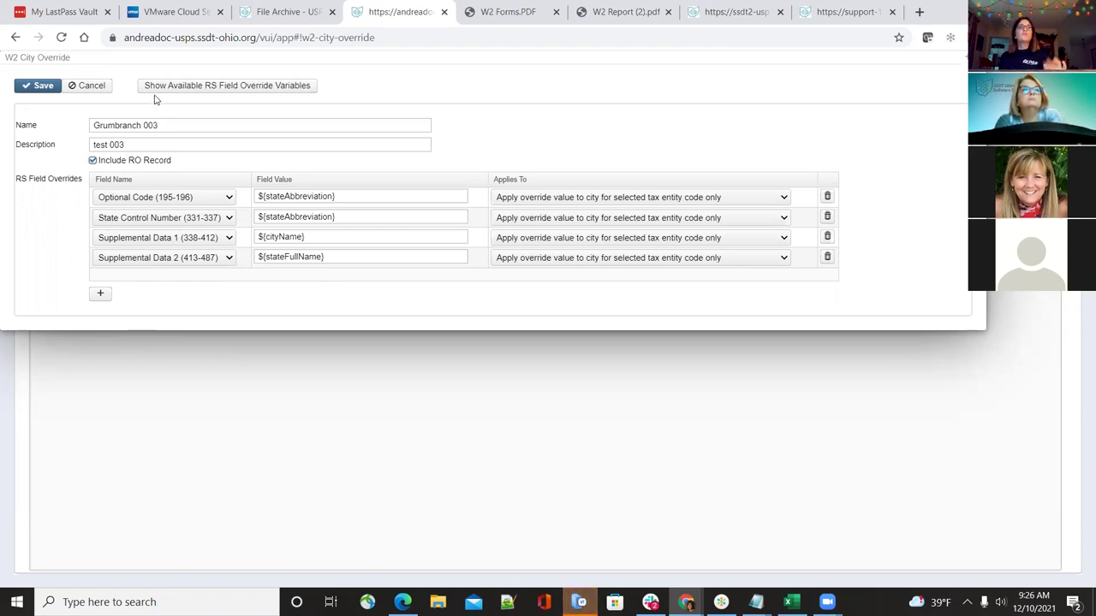
Save the Grumbranch 003 override and go to W2 Report and Submission's W2 City Options
click(47, 88)
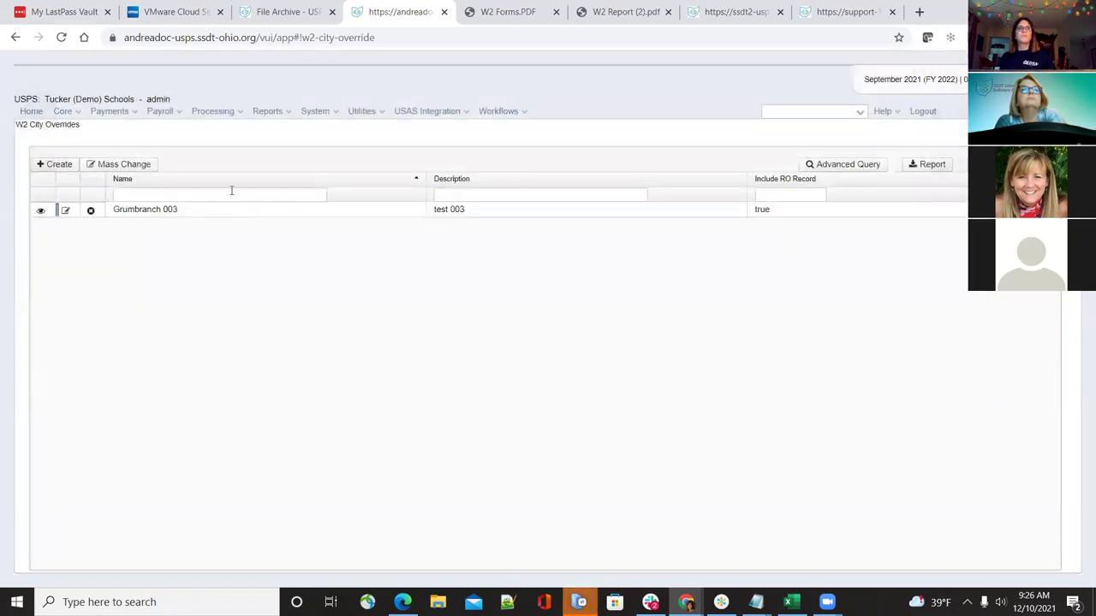
click(259, 116)
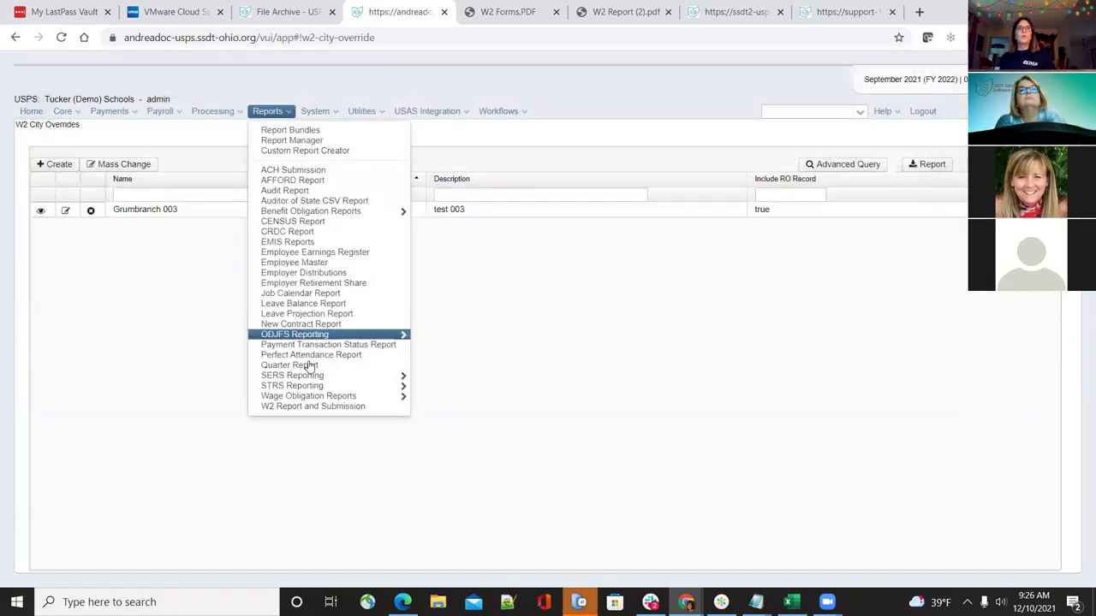
click(305, 407)
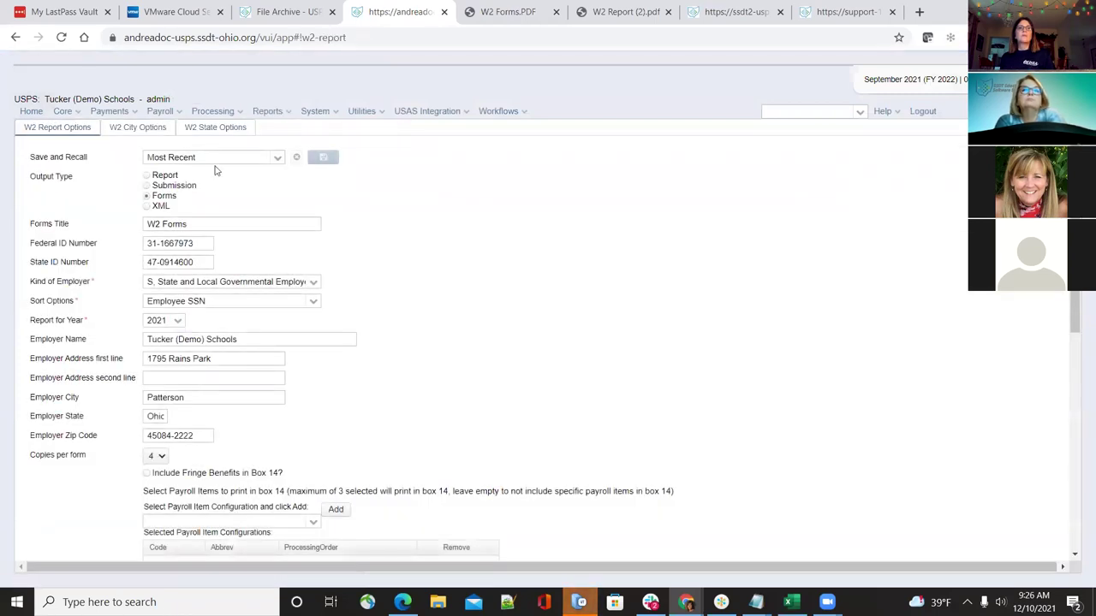
click(152, 129)
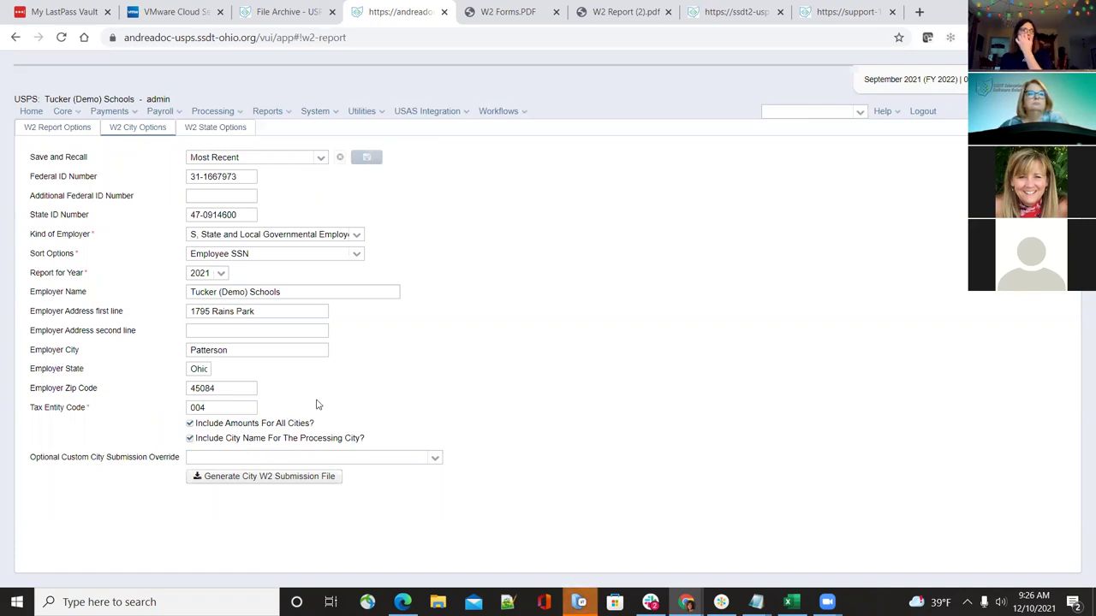
Select the Grumbranch 003 - test 003 custom override and change the tax entity code to 003
click(432, 461)
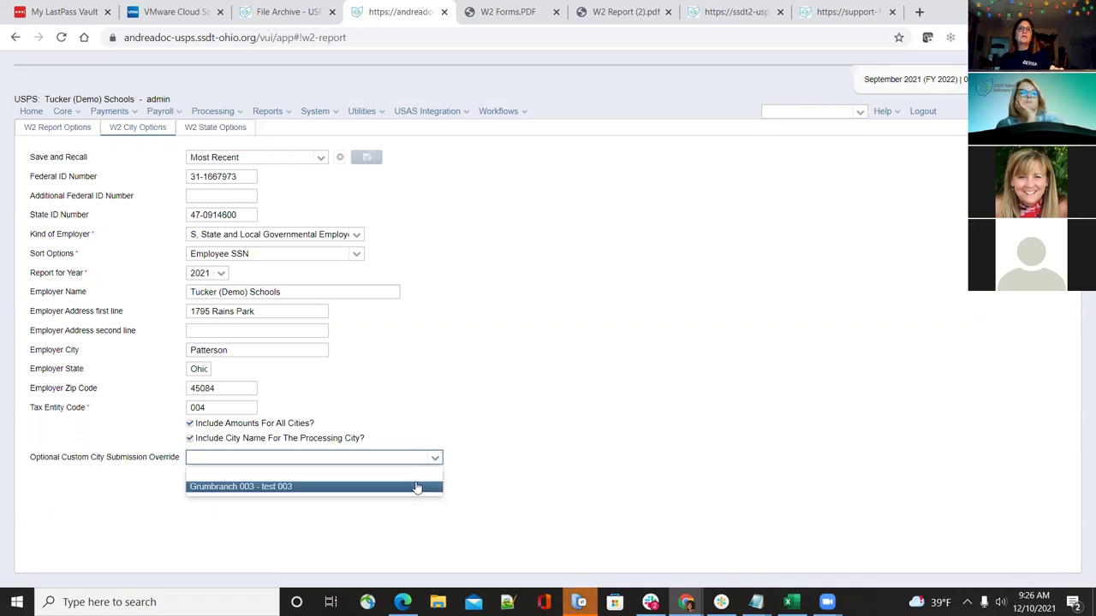
click(416, 486)
double_click(231, 408)
key(BackSpace)
text(003)
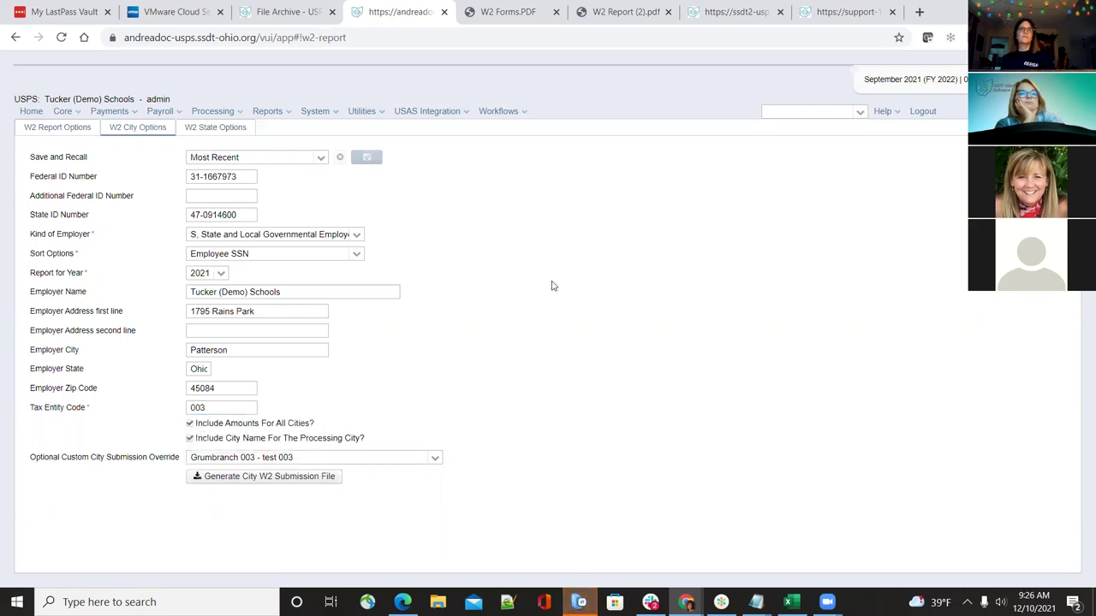
click(553, 285)
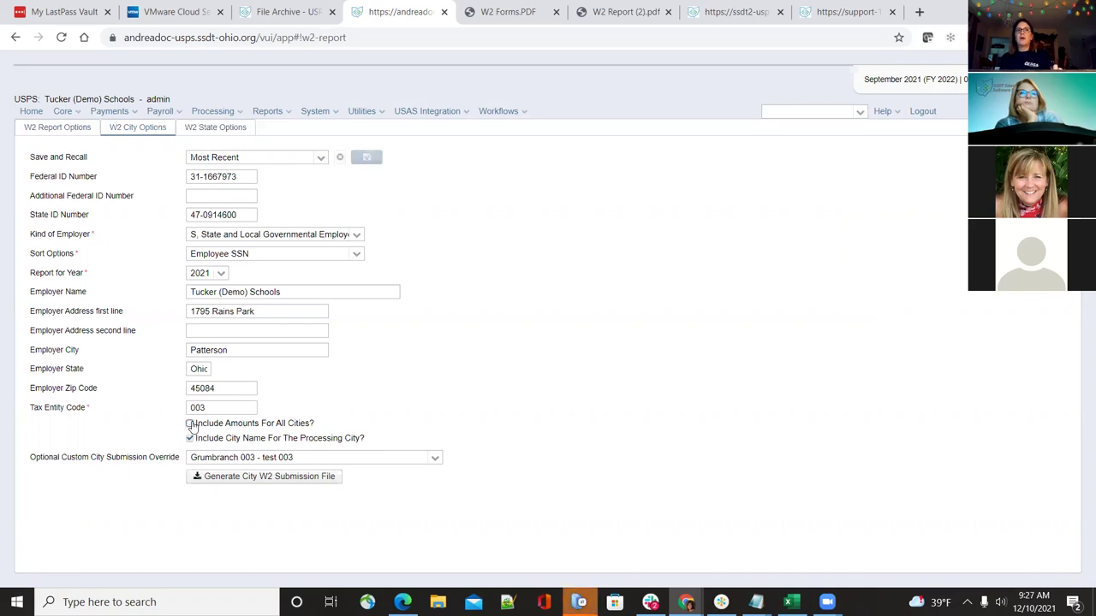
Tick the options to include amounts for all cities and the processing city's name
click(190, 424)
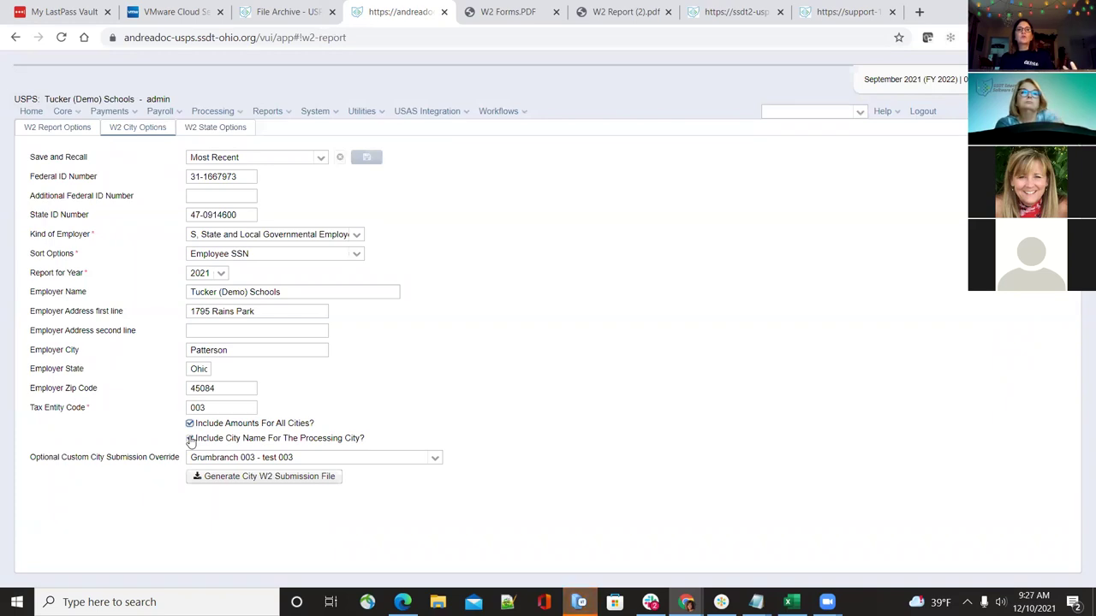
click(190, 438)
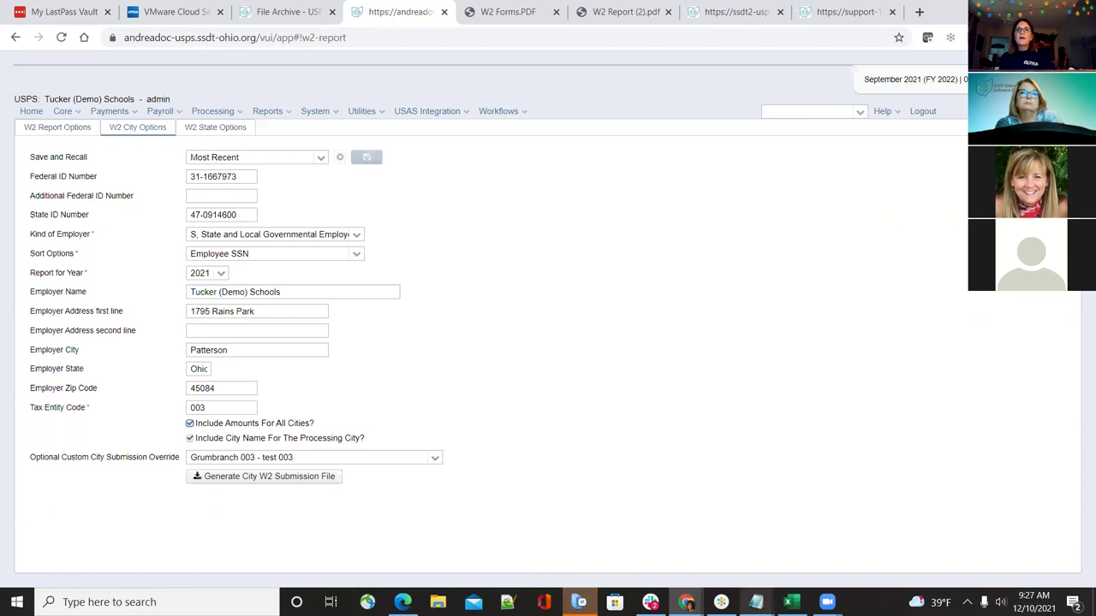
mouse_move(756, 602)
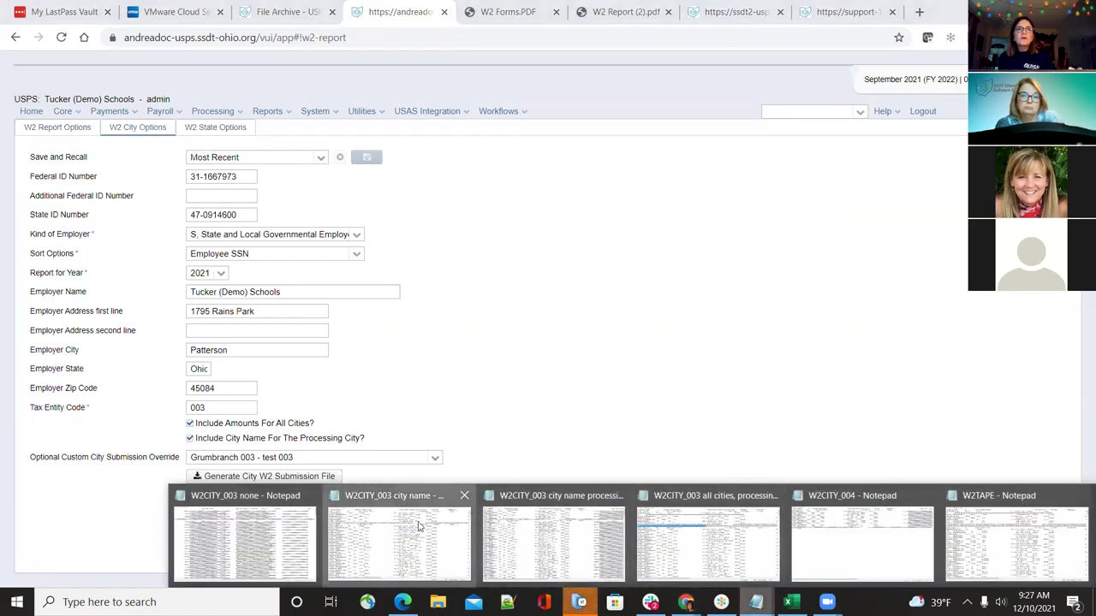
click(418, 527)
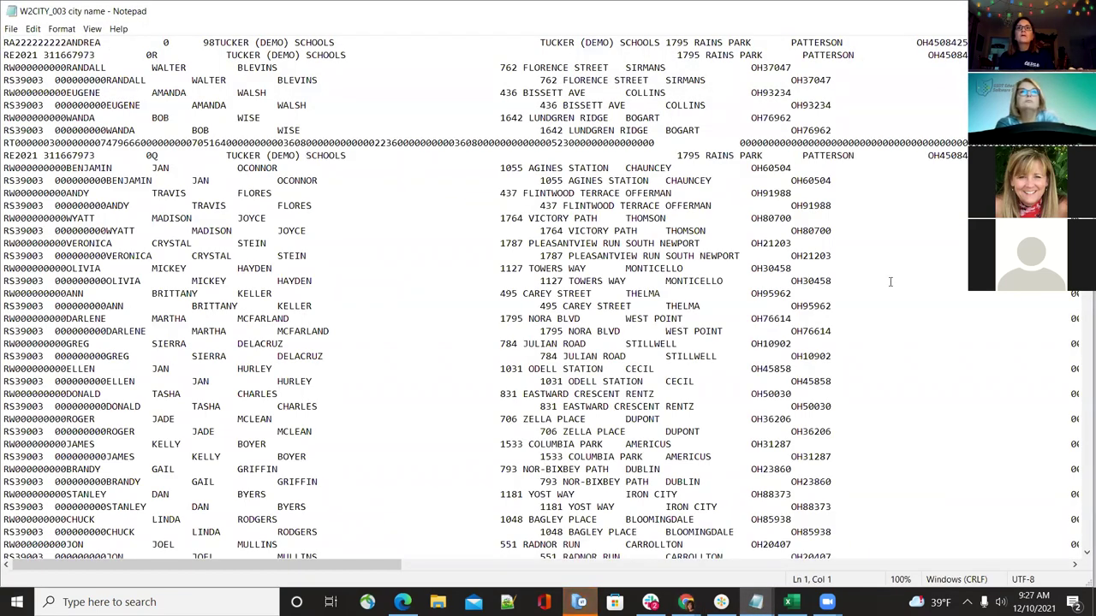
drag(333, 567, 728, 534)
drag(851, 78, 897, 79)
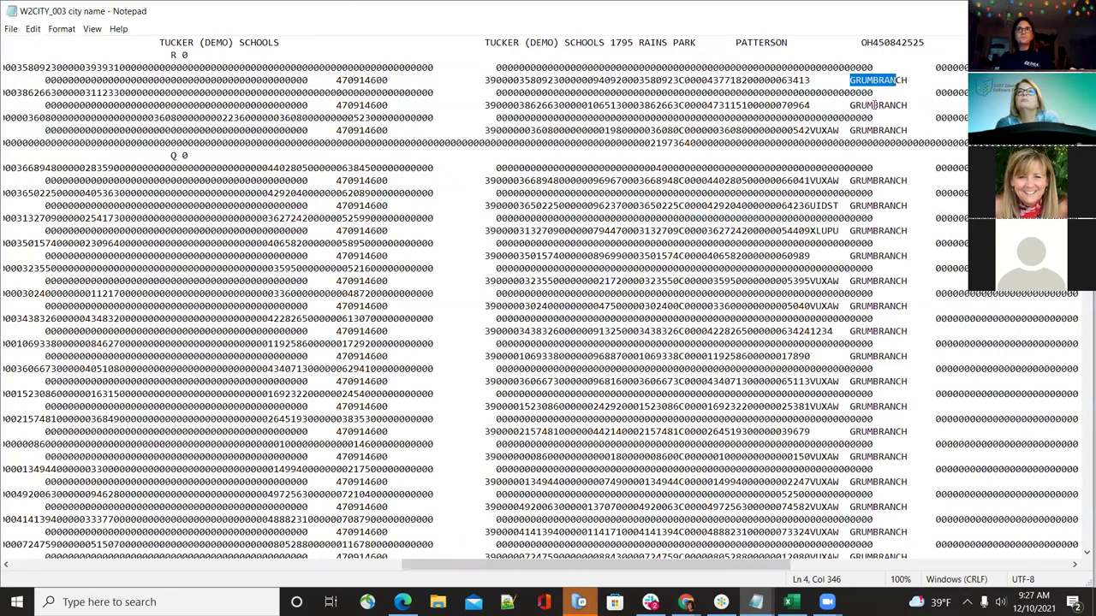
click(850, 80)
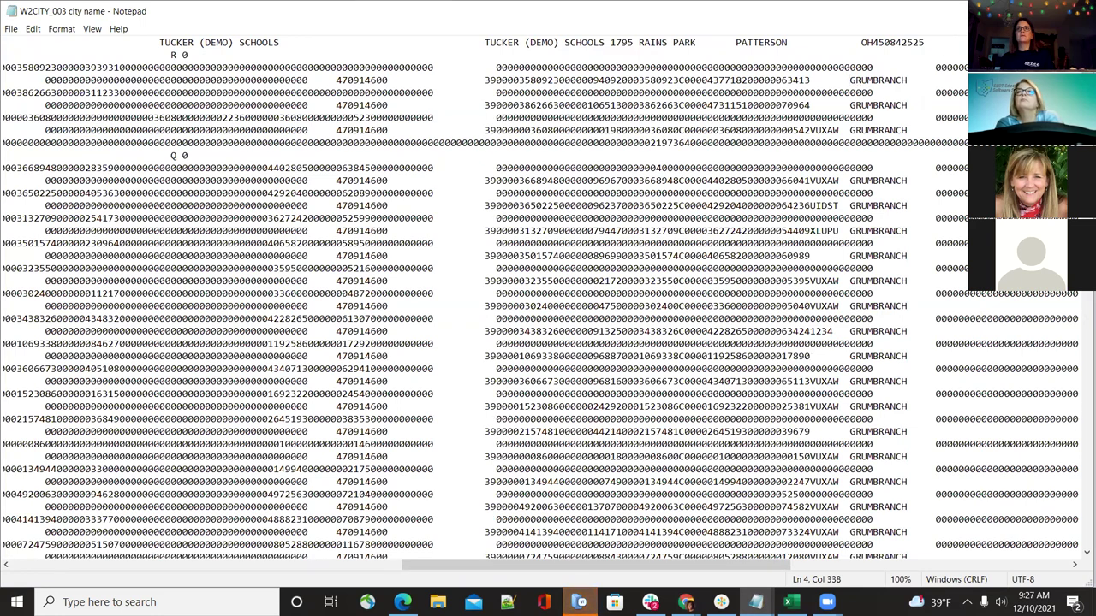
key(alt+Tab)
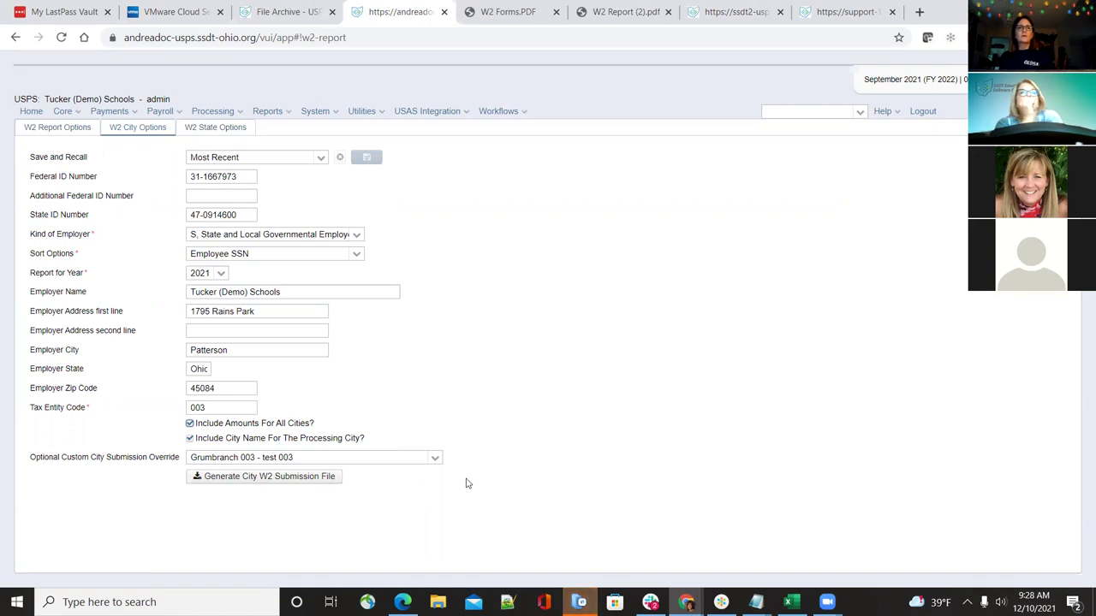
Show the W2 State Options with the Ohio 2021 state submission form and its employer details
click(202, 130)
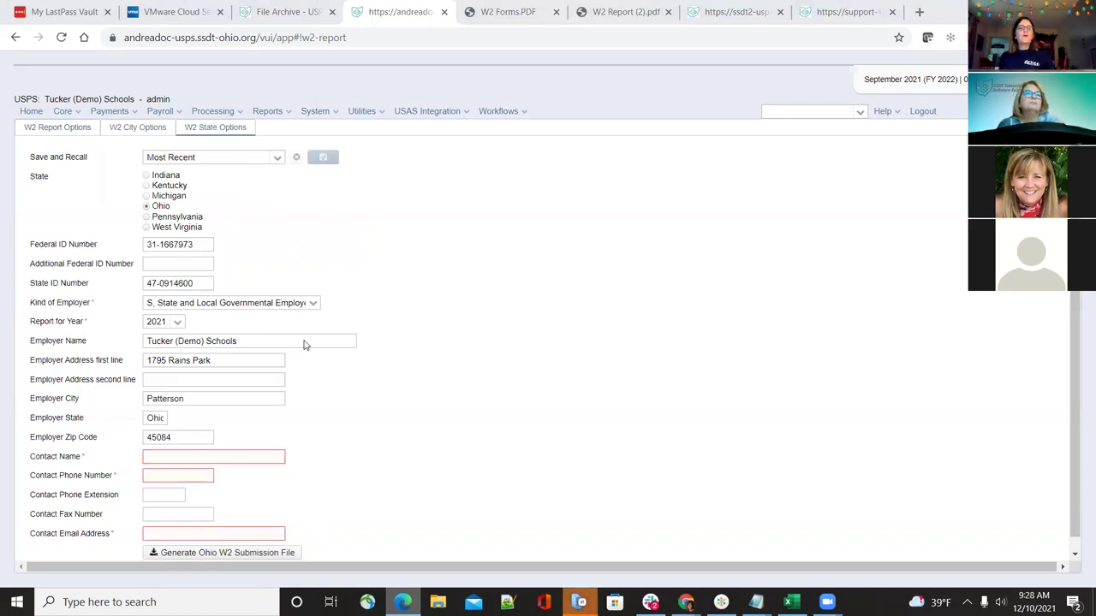
scroll(257, 445, down, 1)
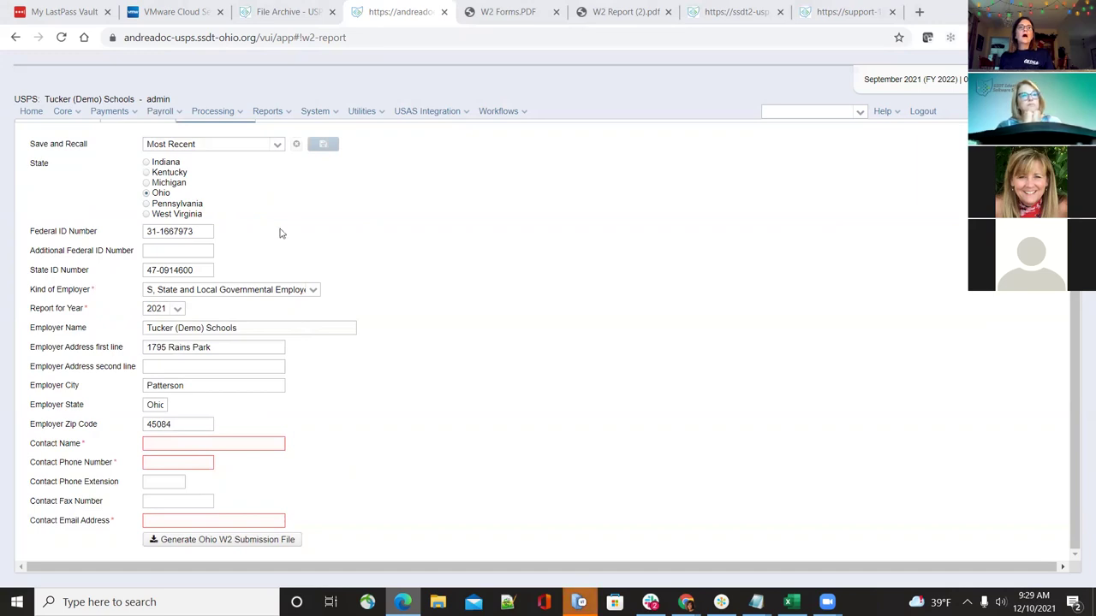
Step through the Indiana, Kentucky, Michigan and West Virginia state W2 forms
click(147, 162)
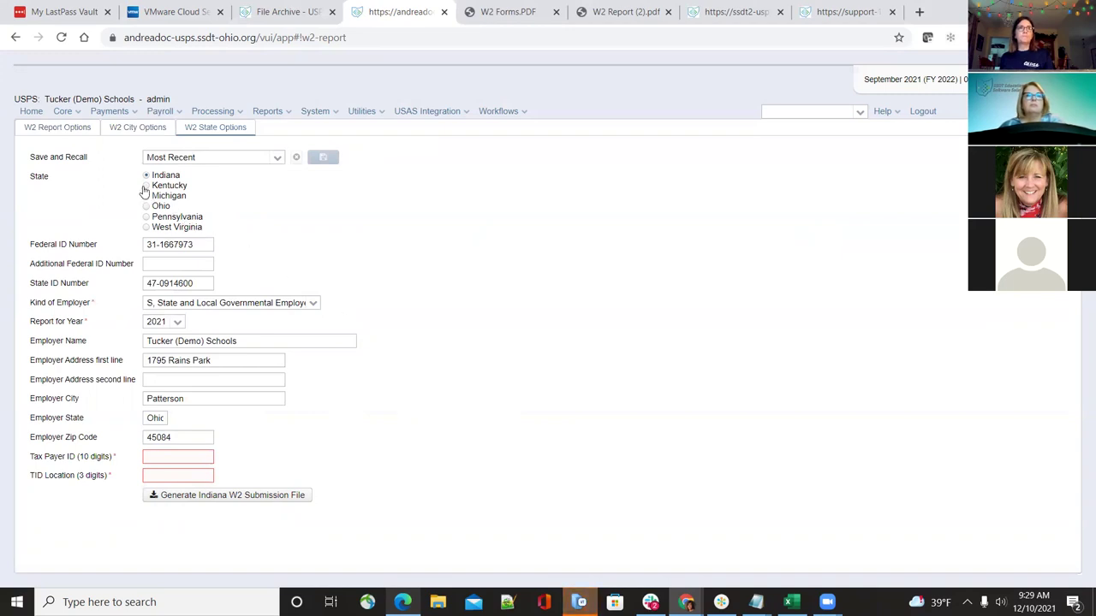
click(146, 189)
scroll(594, 505, down, 1)
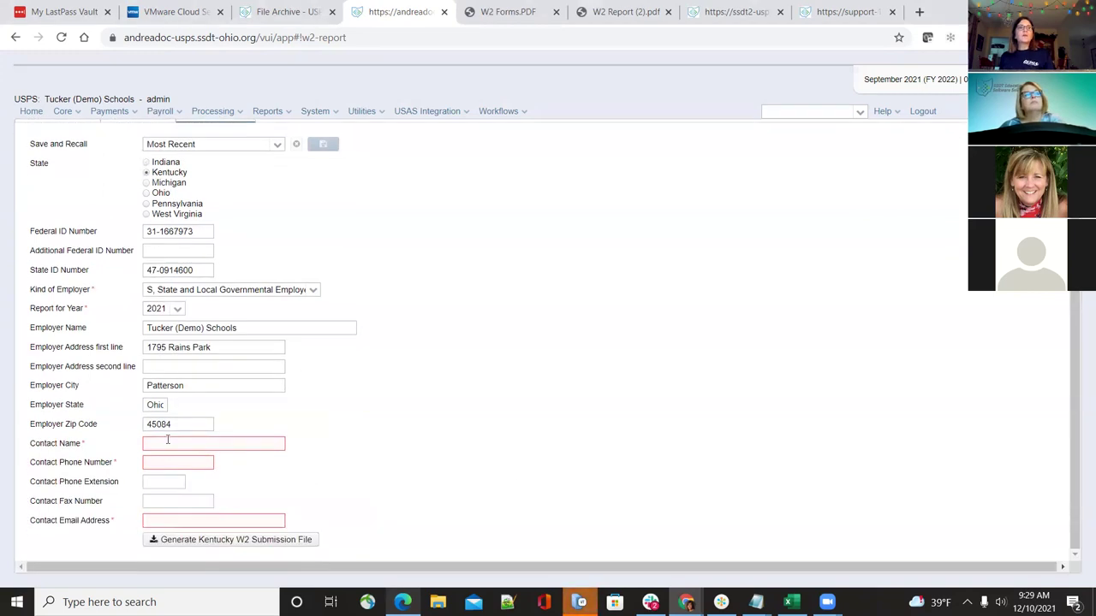
click(146, 183)
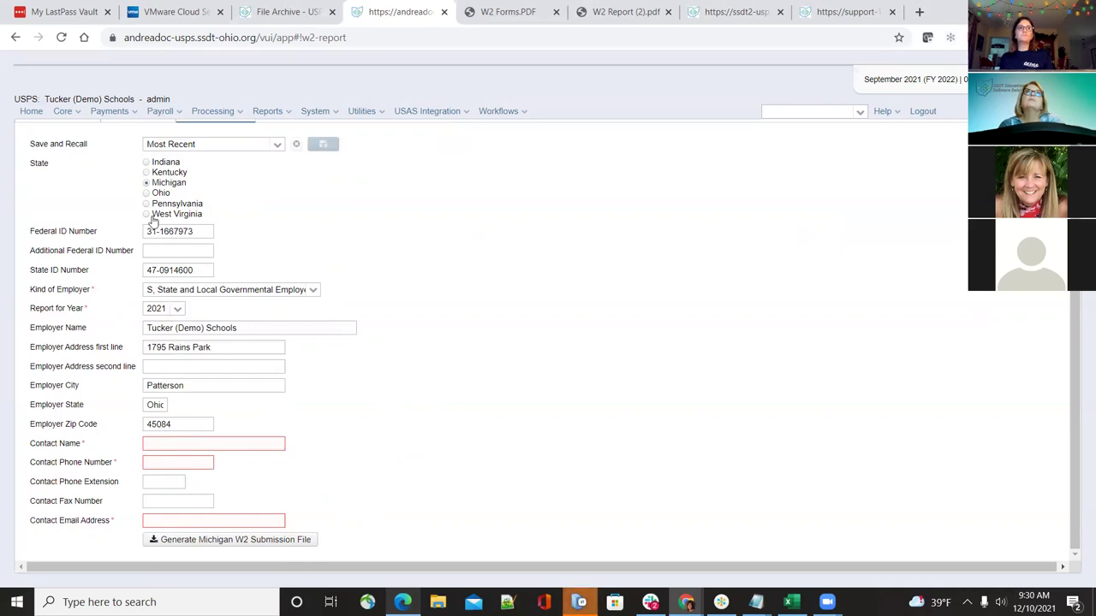
click(147, 214)
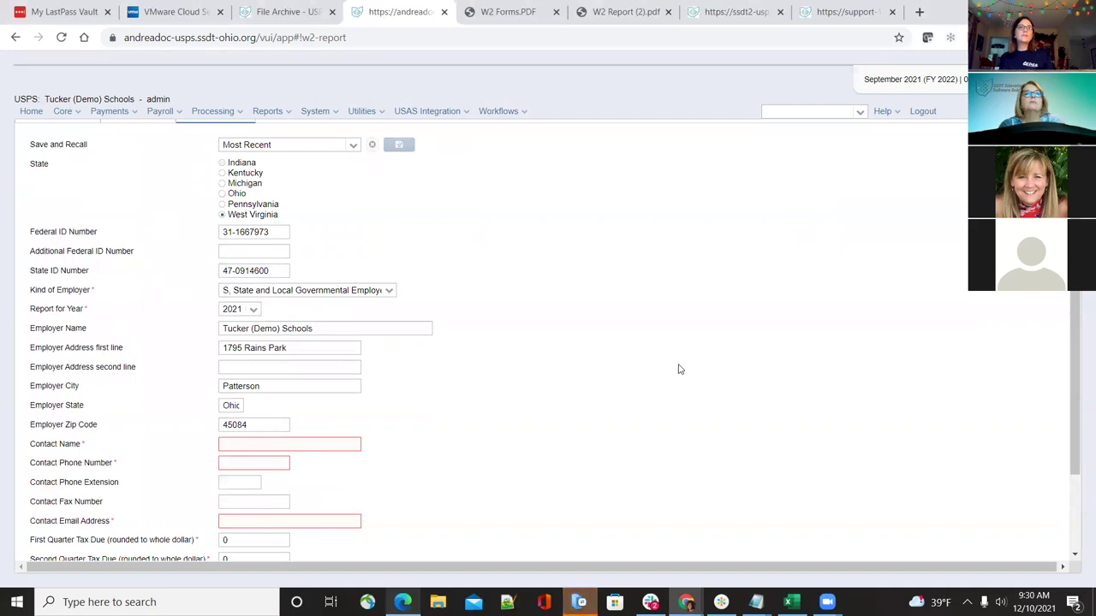
scroll(679, 369, down, 2)
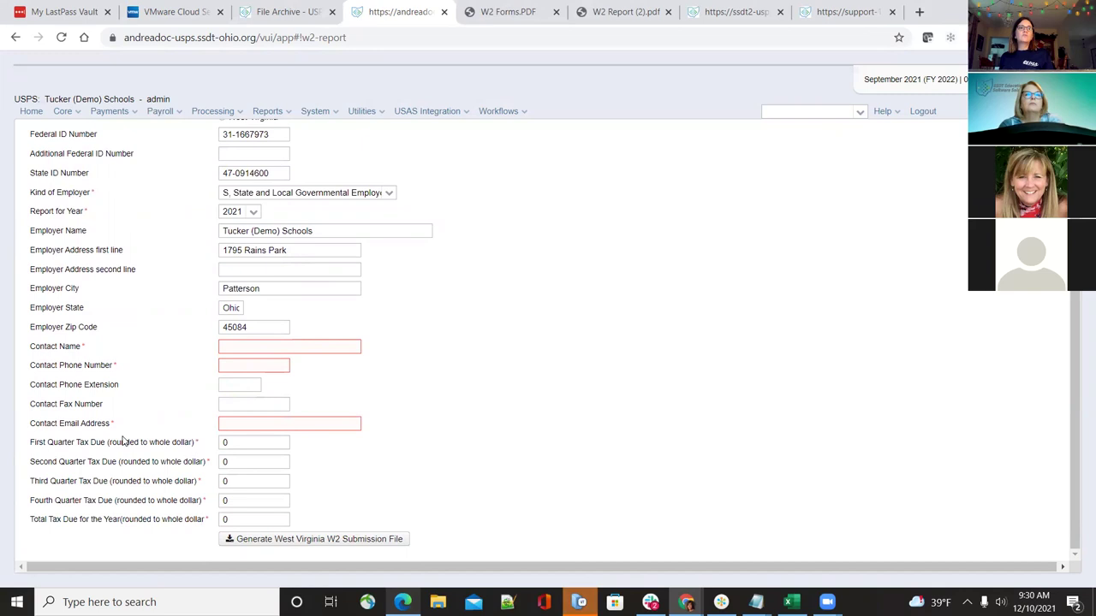
scroll(540, 421, up, 1)
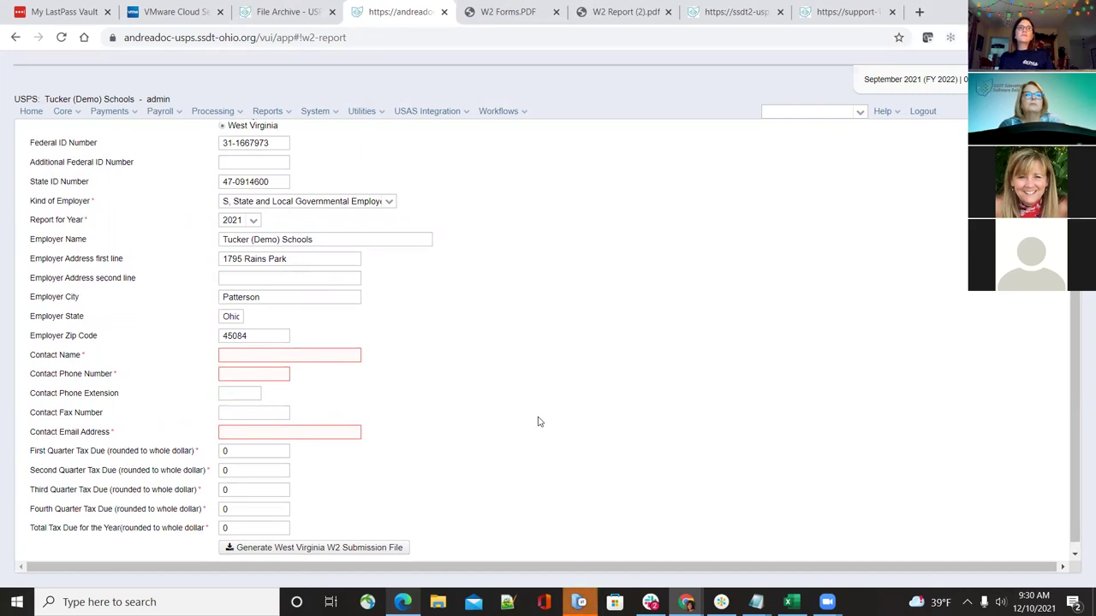
scroll(540, 421, up, 2)
scroll(540, 422, down, 2)
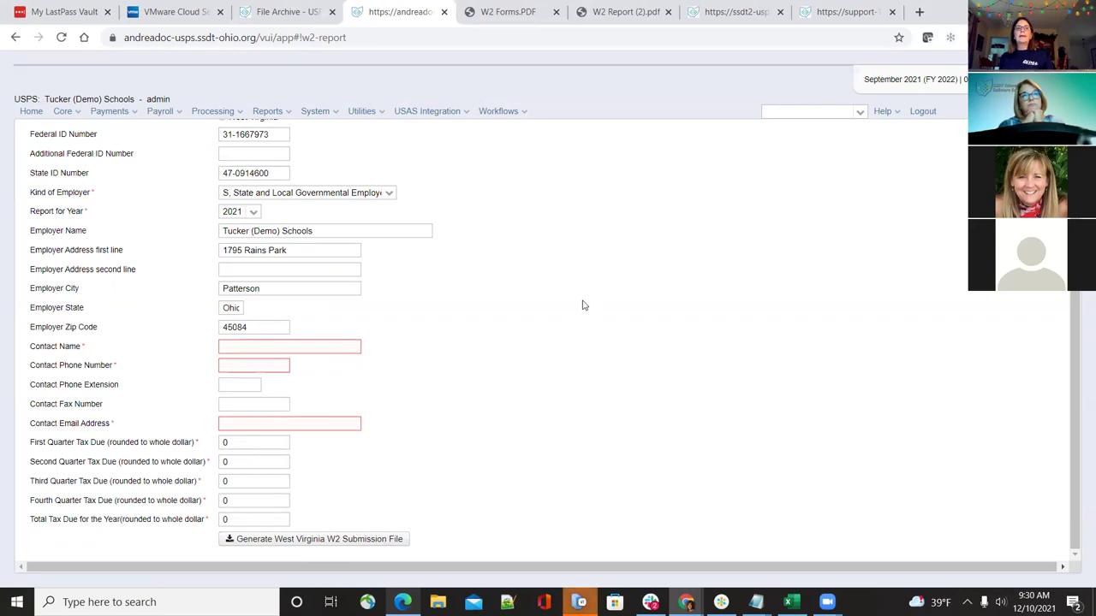
scroll(572, 358, up, 3)
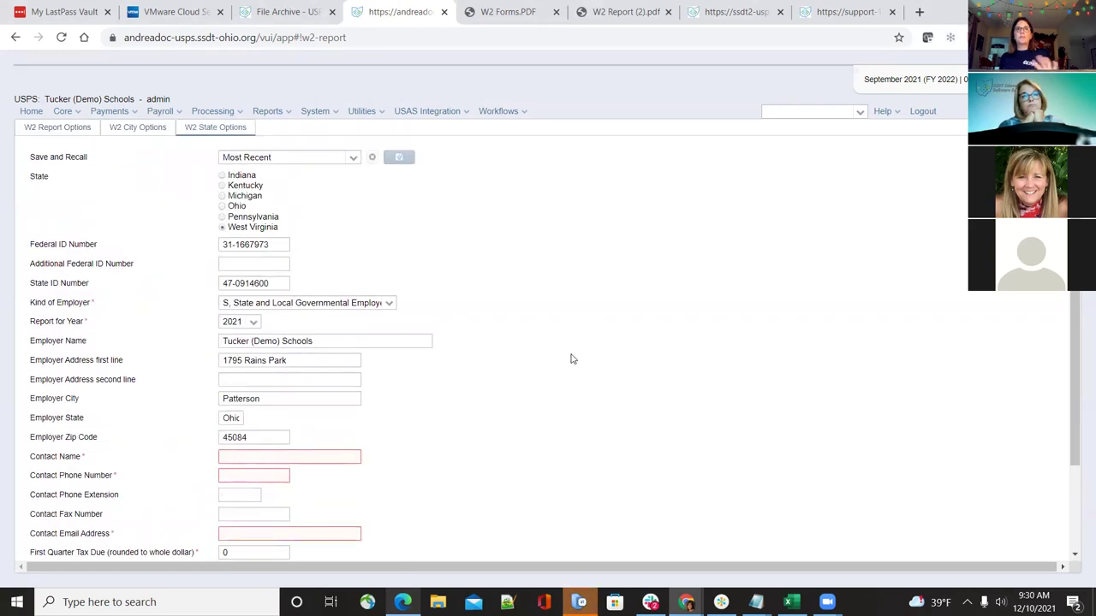
scroll(568, 359, down, 1)
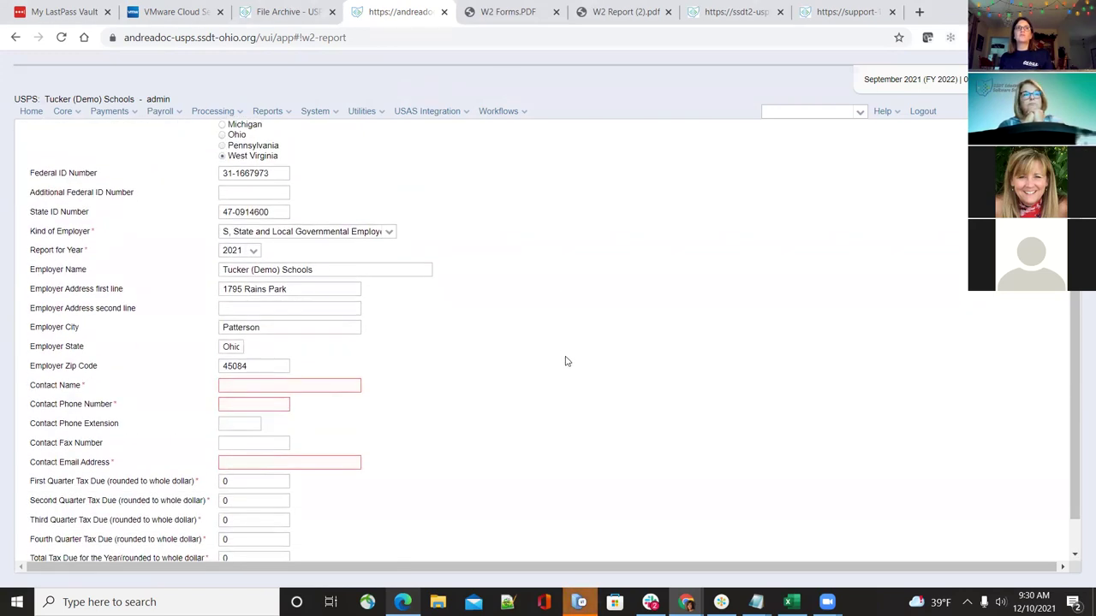
scroll(565, 362, up, 1)
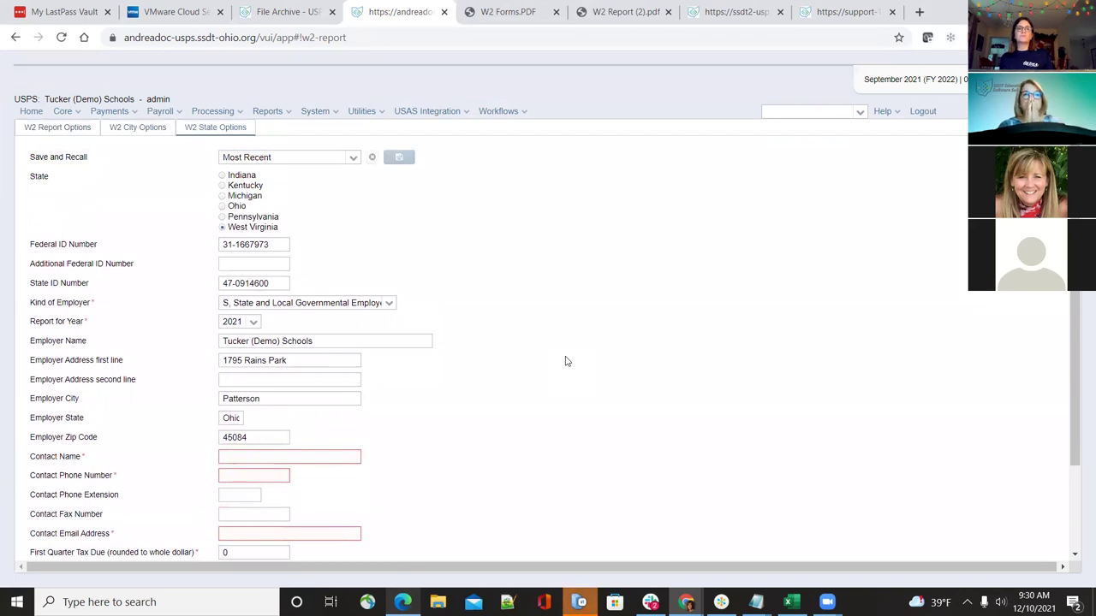
scroll(565, 361, down, 1)
scroll(565, 361, up, 1)
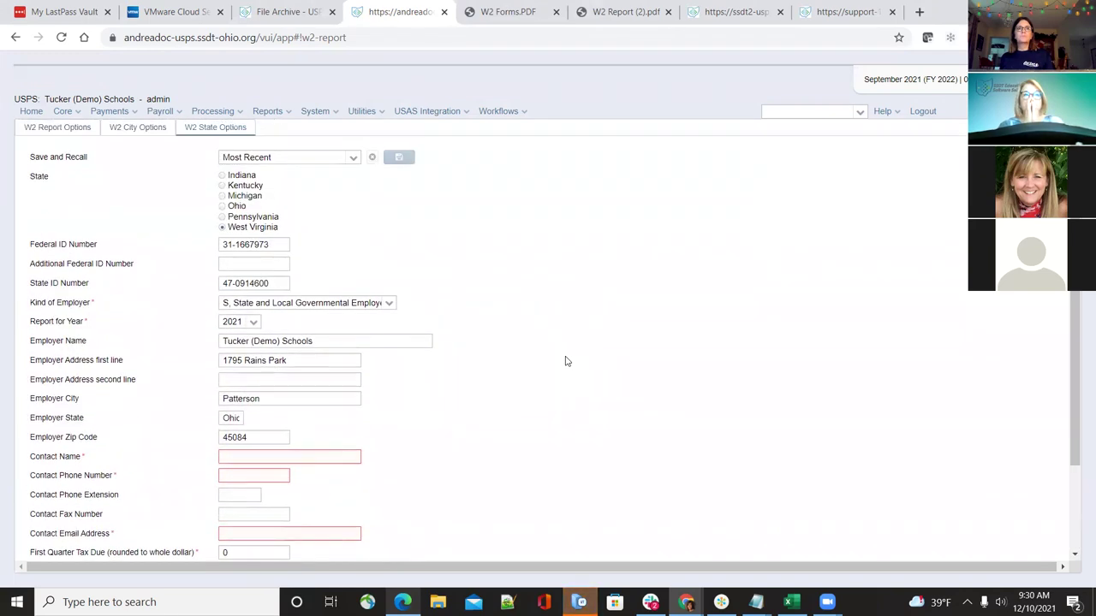
Switch the state W2 form to Pennsylvania and review its CSV Transmittal File button and note
click(222, 218)
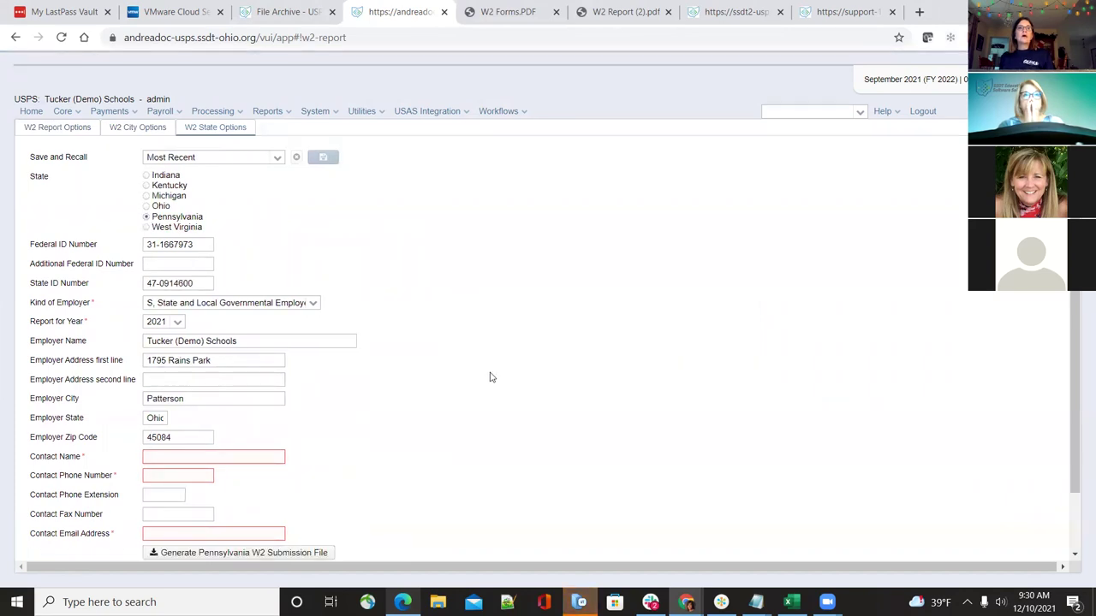
scroll(490, 378, down, 1)
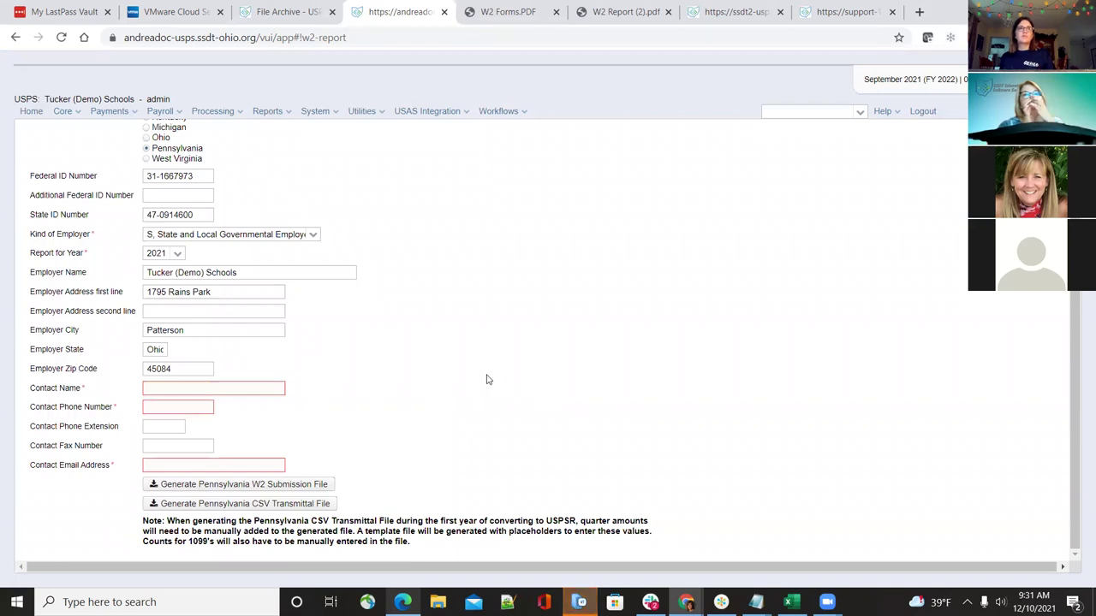
scroll(488, 378, up, 1)
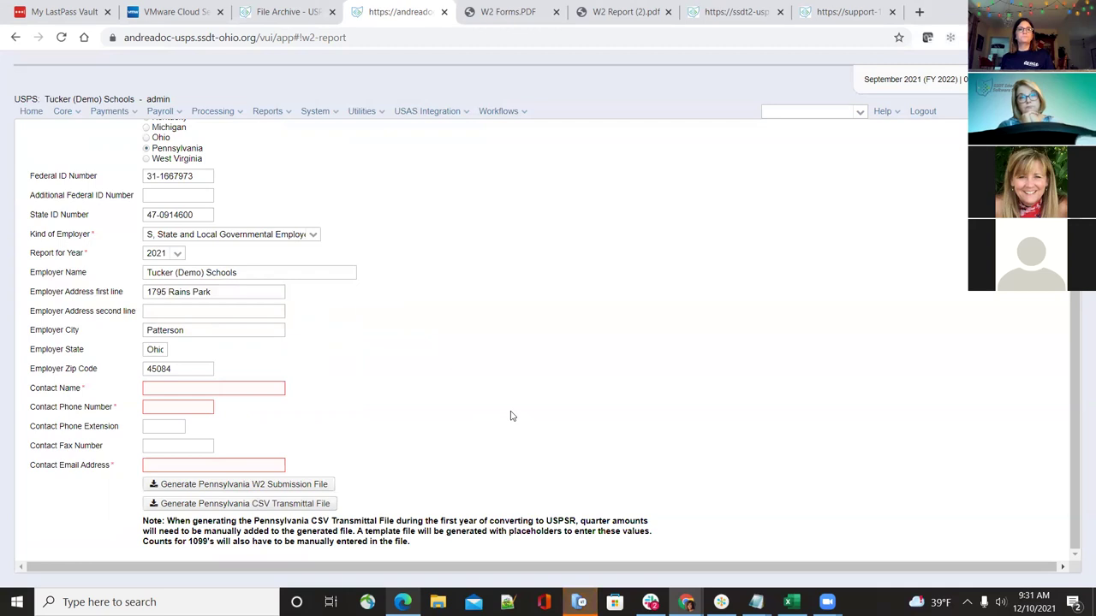
scroll(511, 416, up, 1)
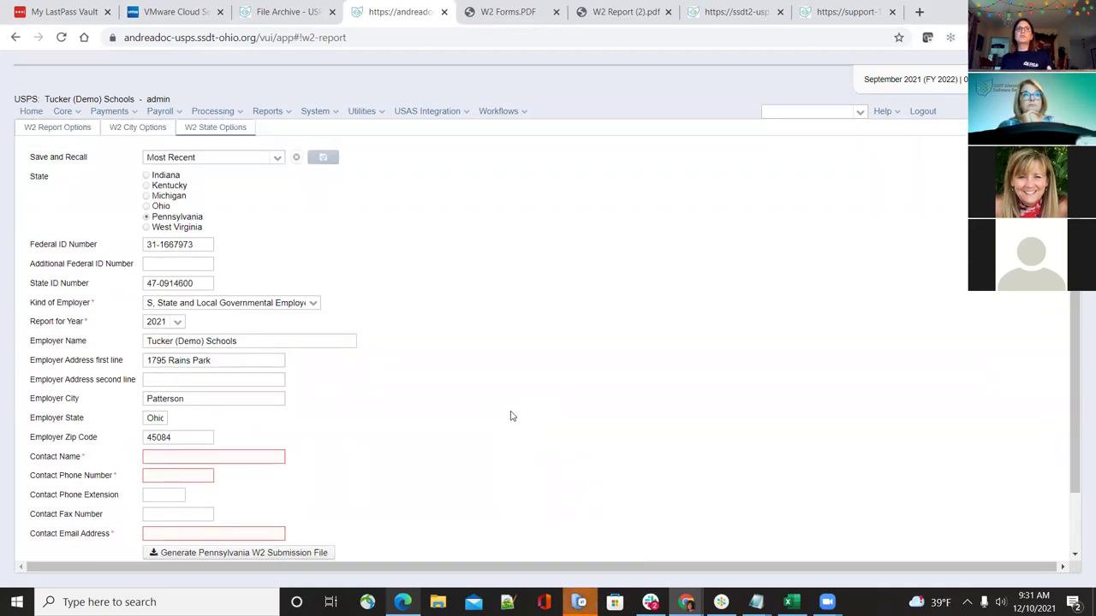
scroll(511, 416, down, 1)
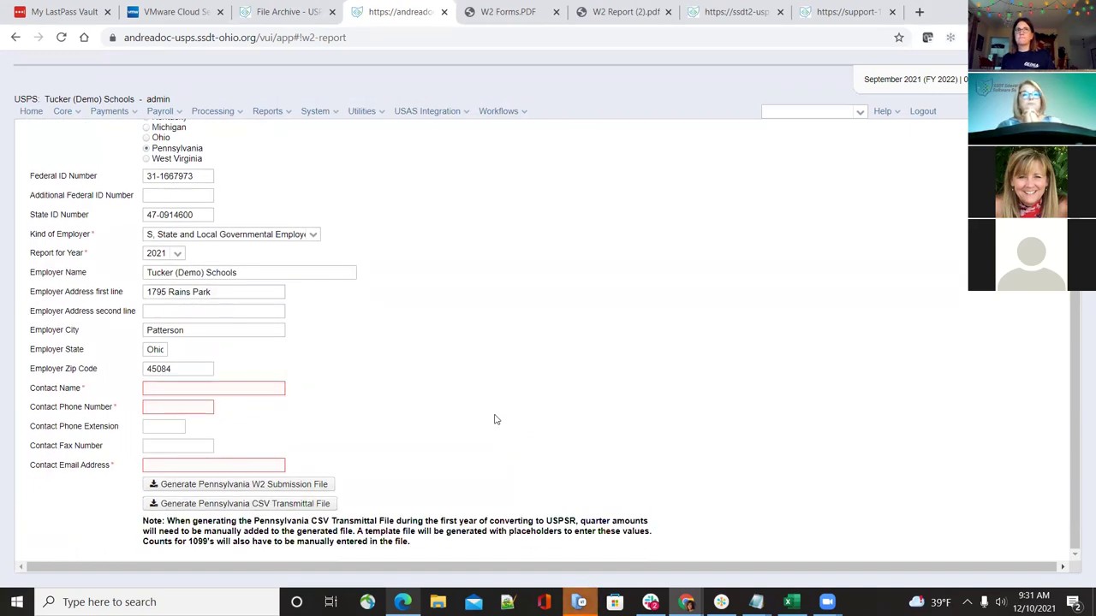
scroll(477, 447, up, 1)
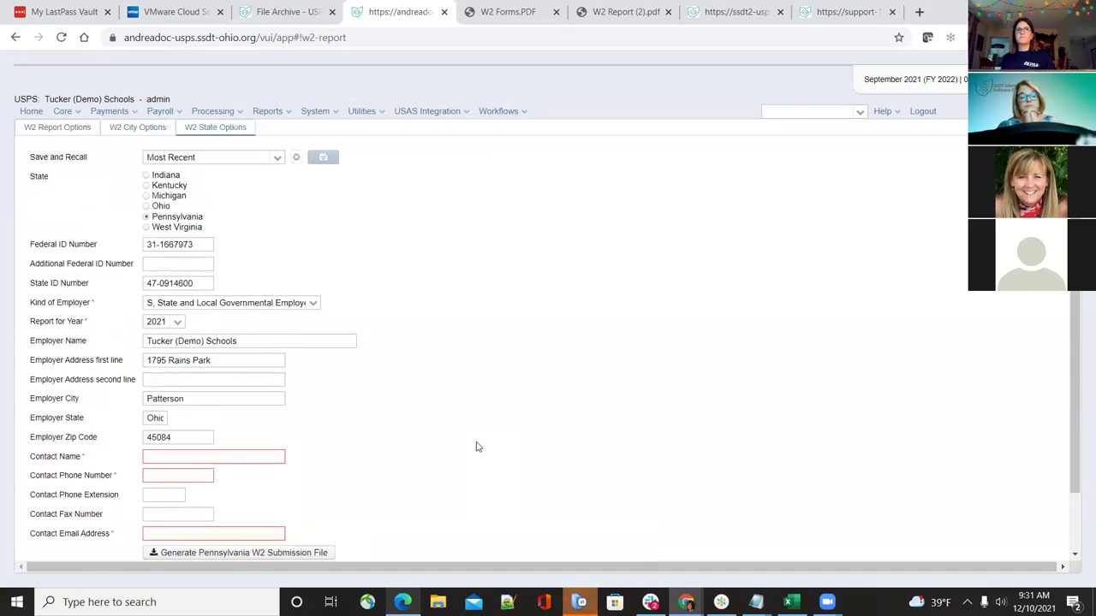
scroll(477, 447, down, 1)
scroll(477, 447, up, 1)
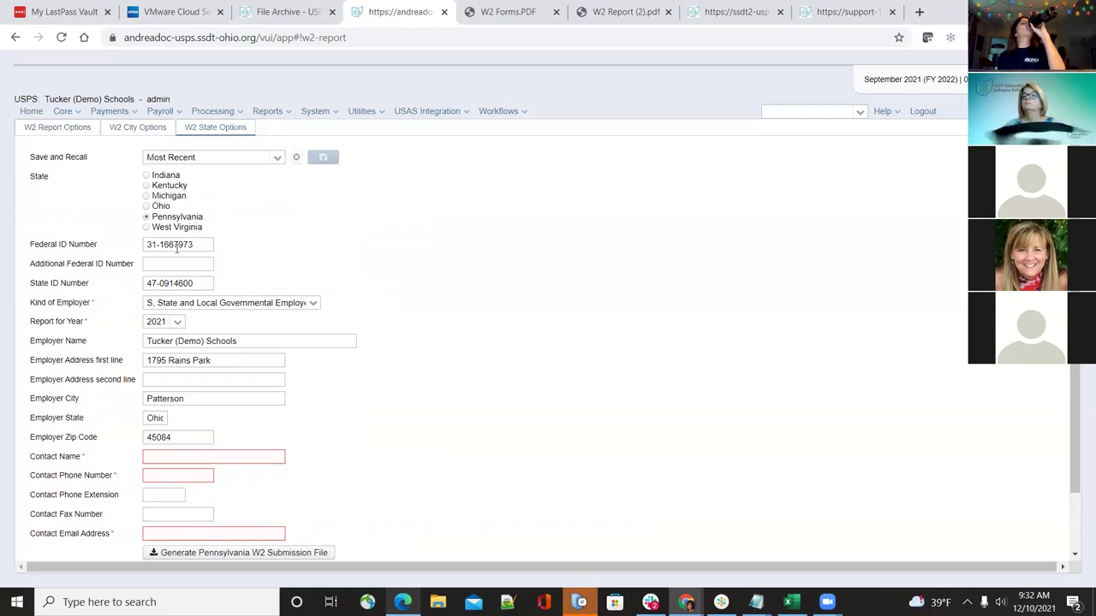
scroll(505, 287, down, 1)
scroll(505, 287, down, 2)
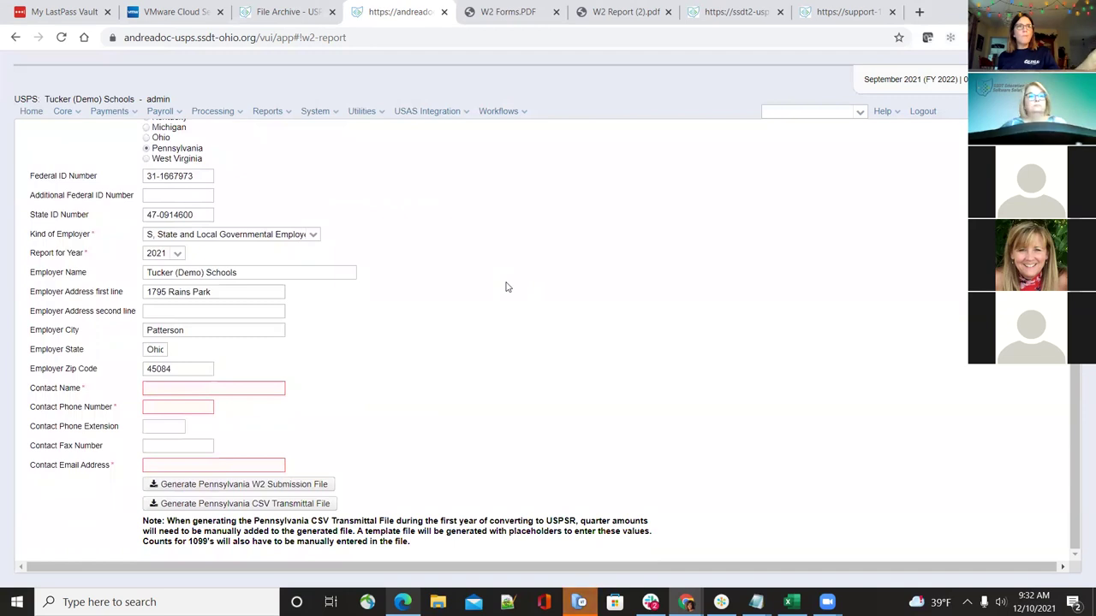
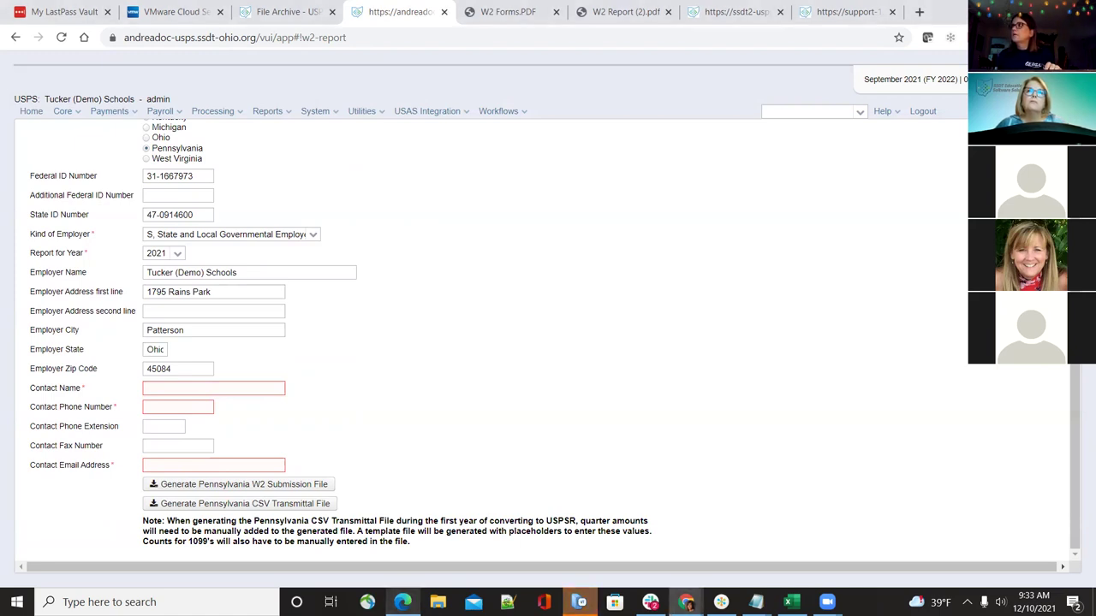
Switch to the Google Doc listing the old W2 master tape file options by state
key(alt+Tab)
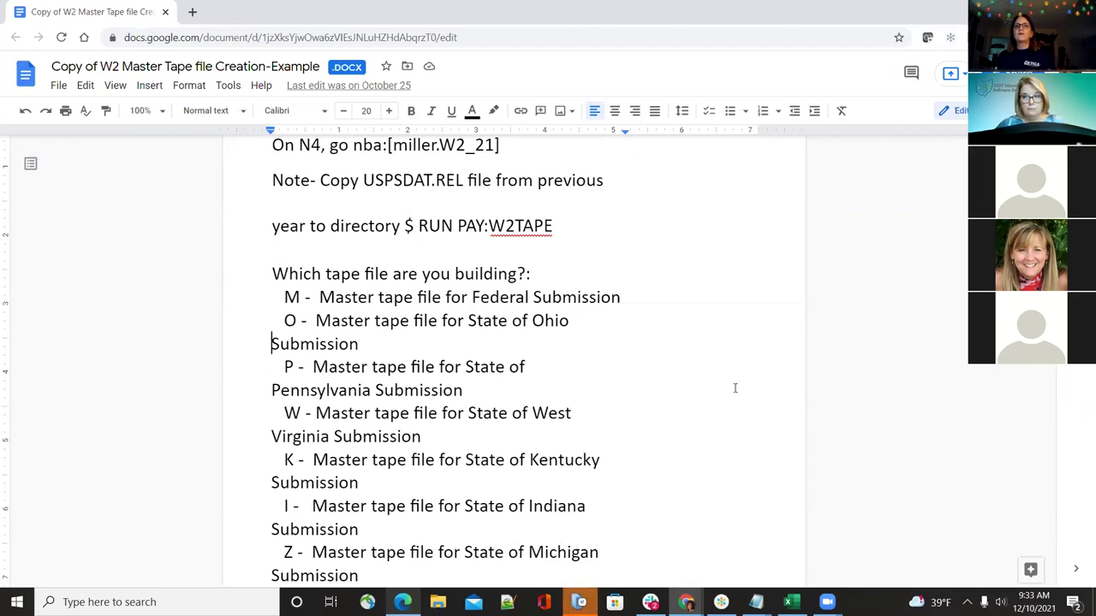
Scroll the tape procedure doc and highlight 'P - Master tape file for State of Pennsylvania Submission'
scroll(734, 388, down, 3)
scroll(733, 387, up, 8)
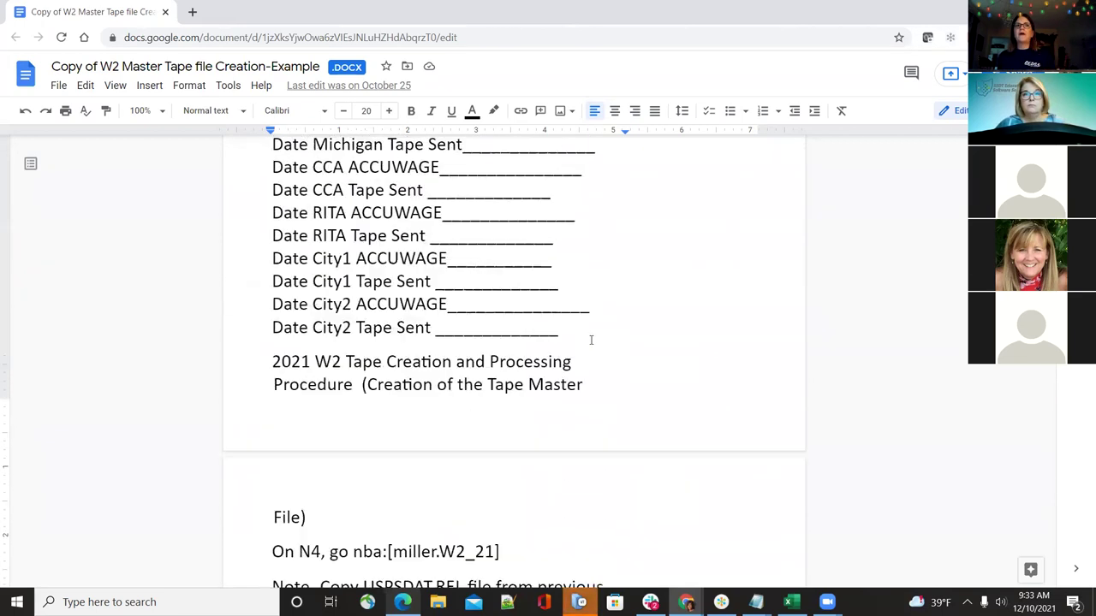
scroll(591, 340, up, 5)
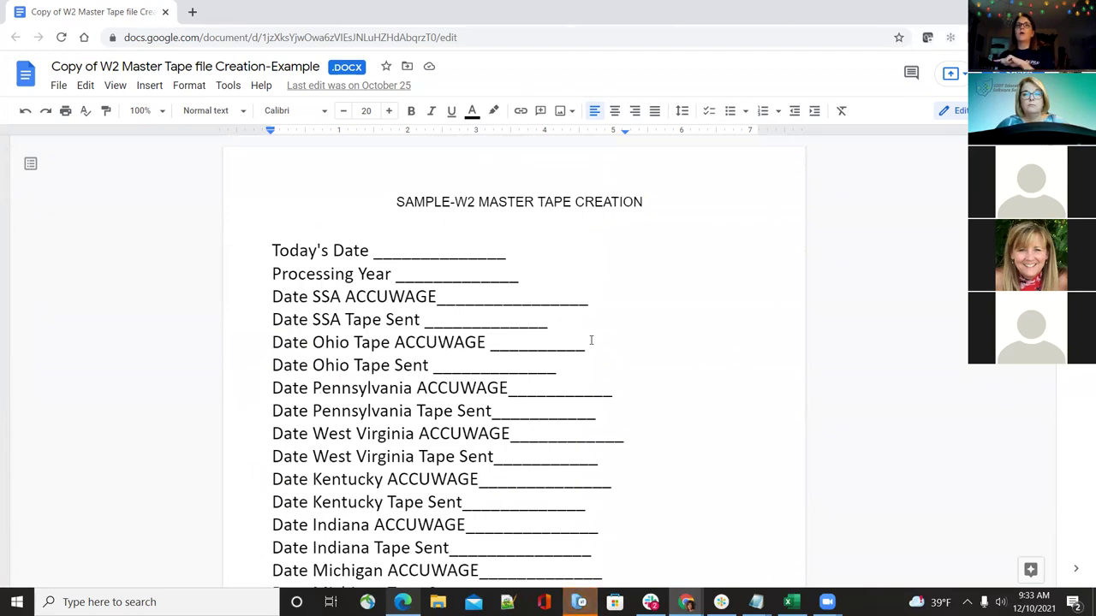
scroll(599, 377, down, 3)
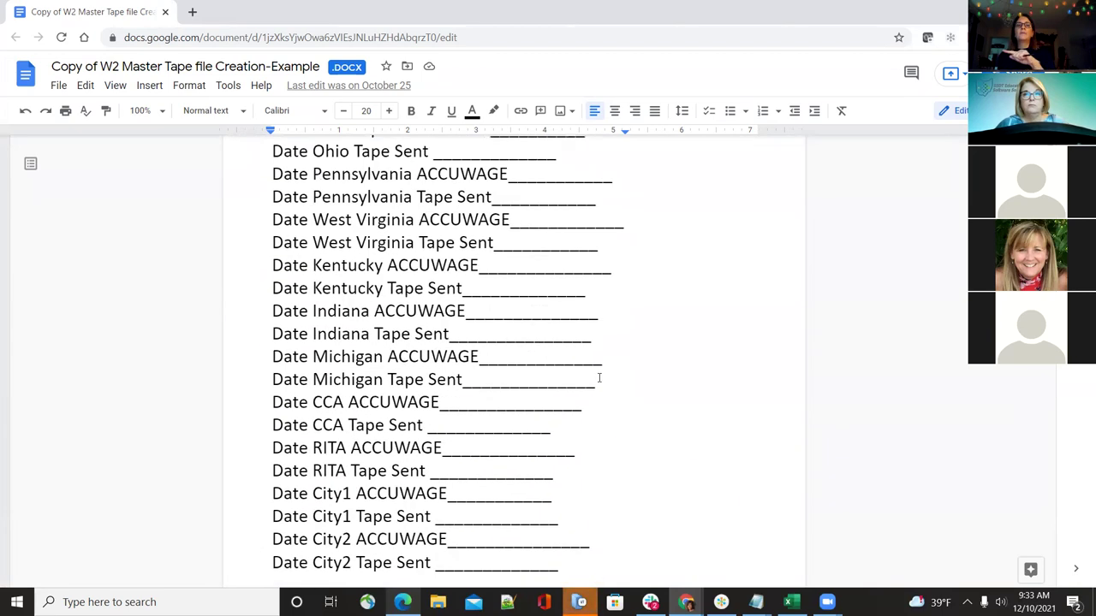
scroll(600, 377, up, 3)
scroll(600, 378, down, 10)
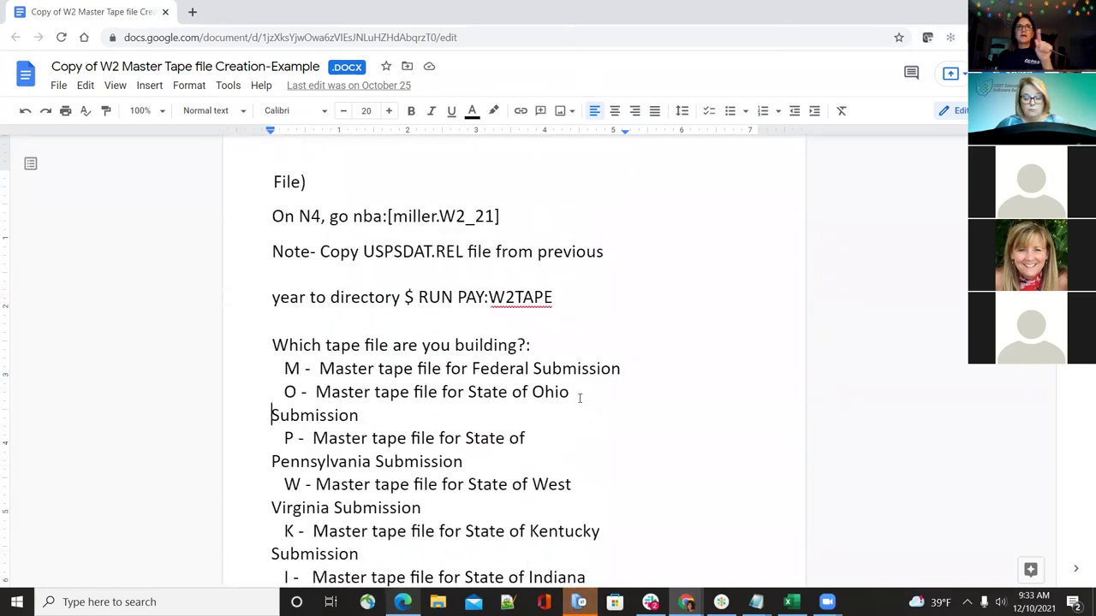
scroll(579, 399, down, 1)
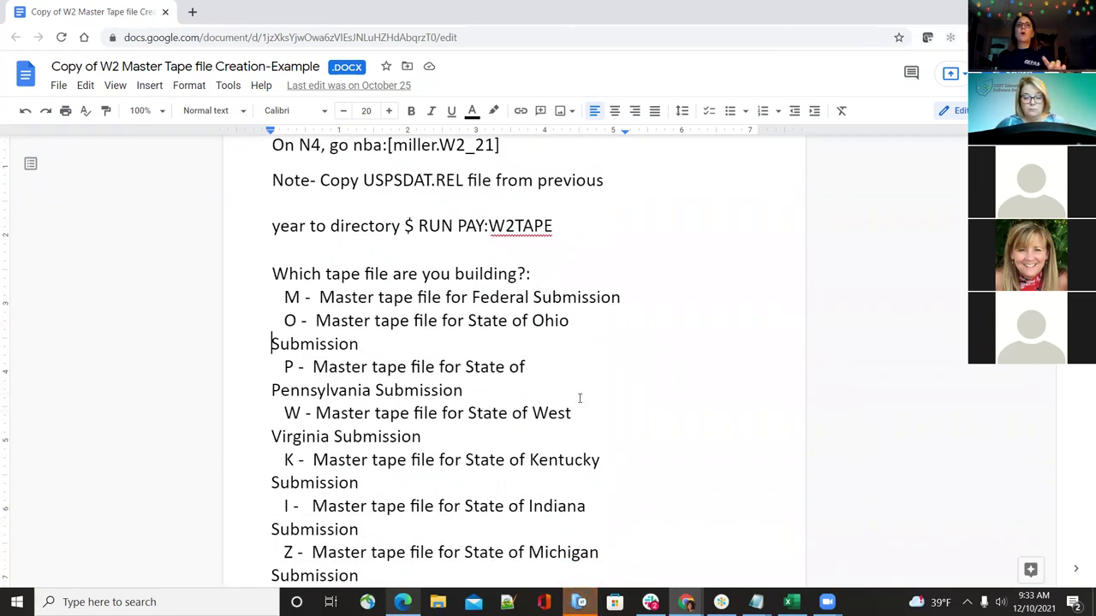
scroll(579, 398, down, 2)
scroll(579, 398, down, 2)
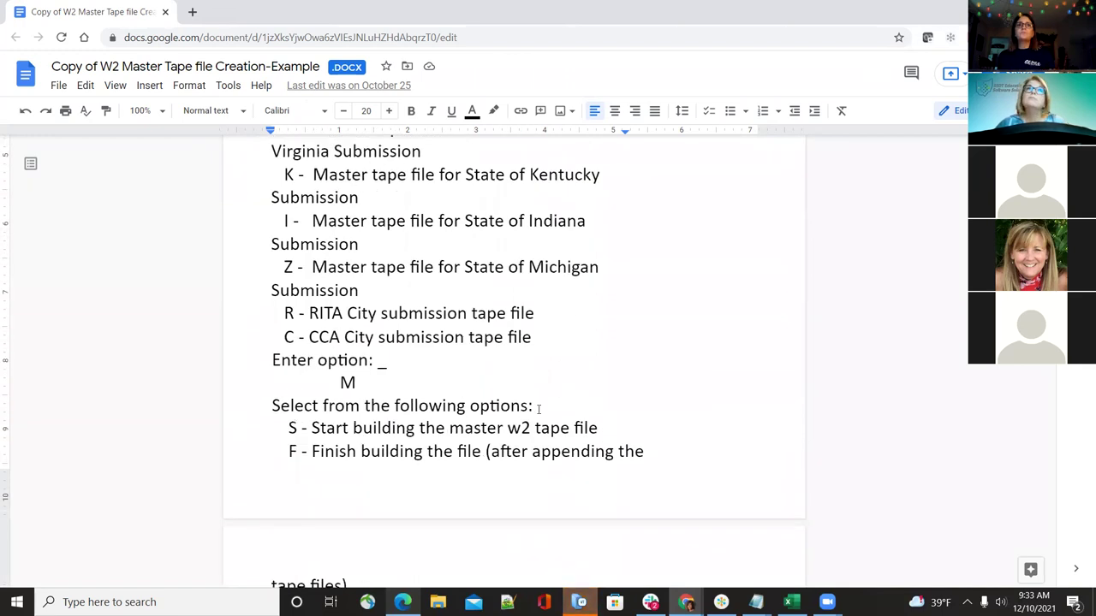
scroll(685, 360, up, 2)
scroll(693, 357, up, 2)
scroll(693, 357, down, 2)
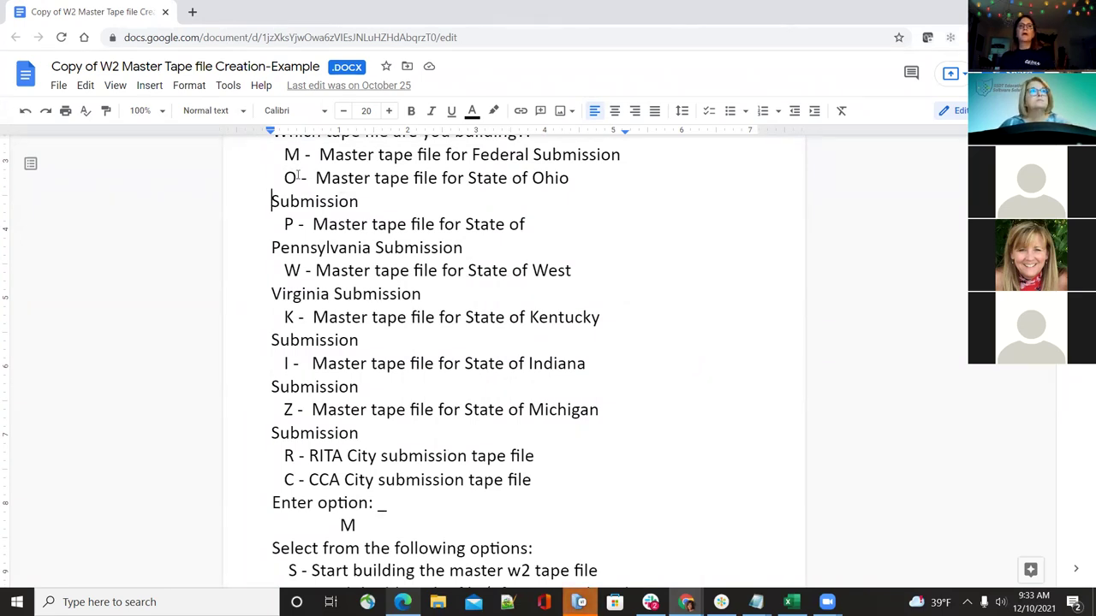
drag(275, 224, 500, 243)
Look over the surrounding options, then return to the Pennsylvania W2 state form in USPS-R
scroll(546, 293, up, 2)
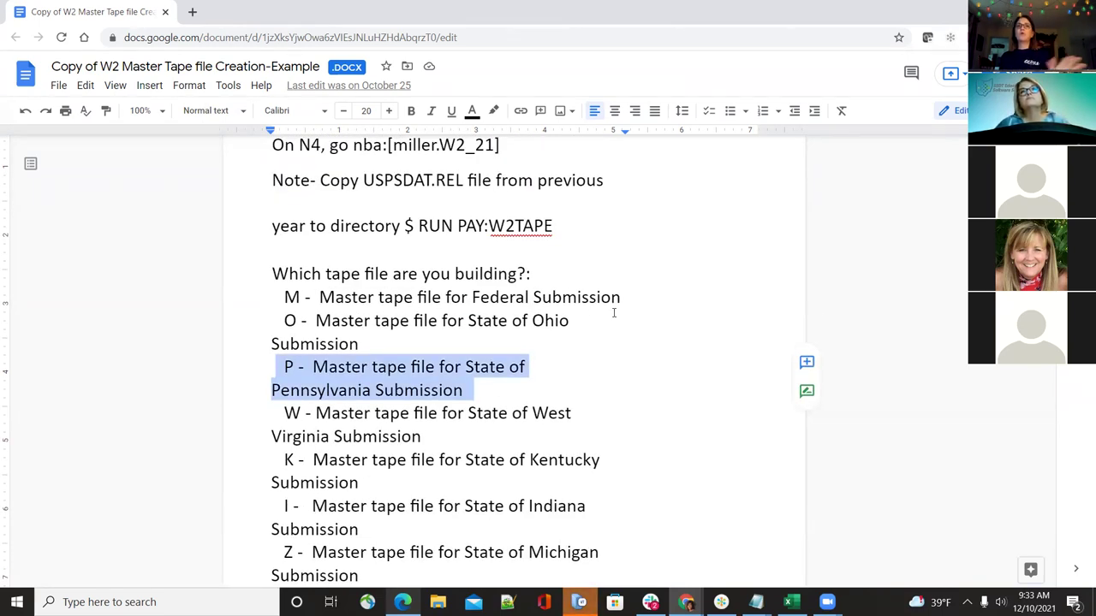
scroll(613, 314, down, 4)
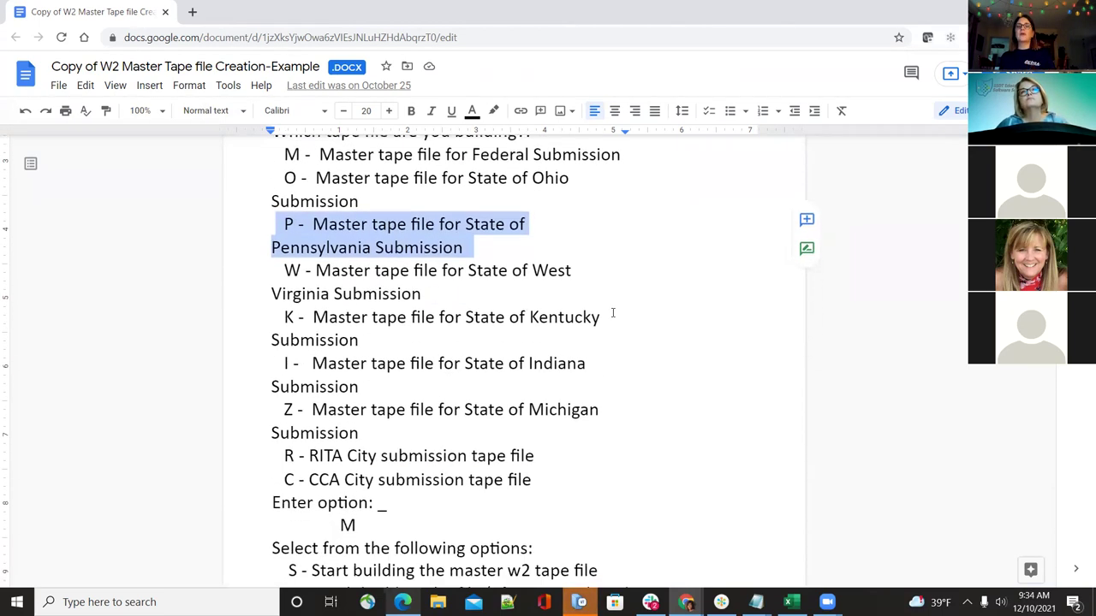
scroll(613, 314, up, 4)
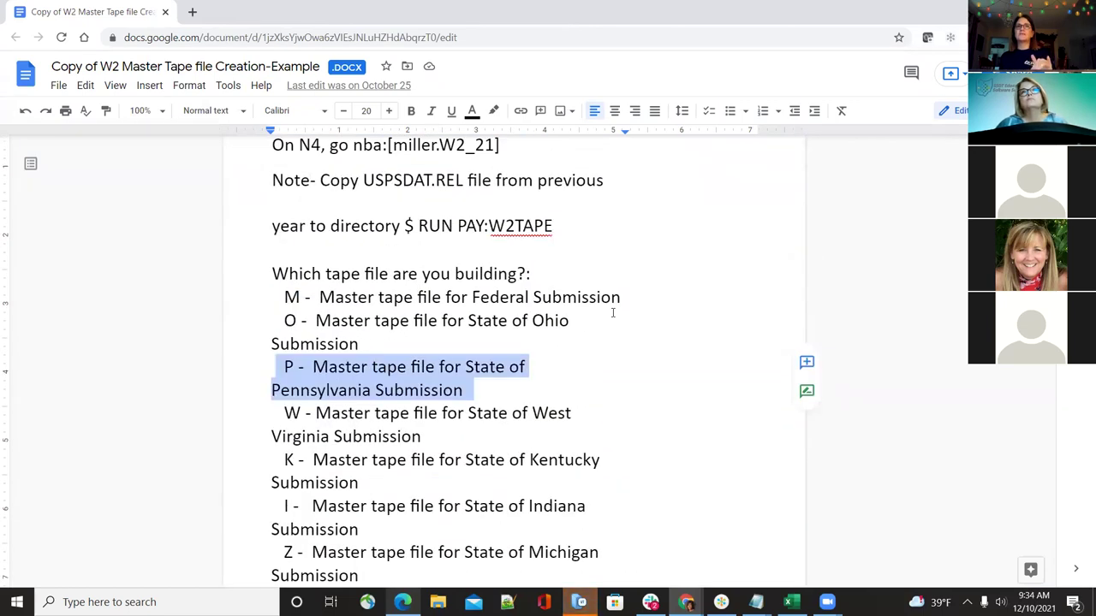
scroll(604, 334, down, 3)
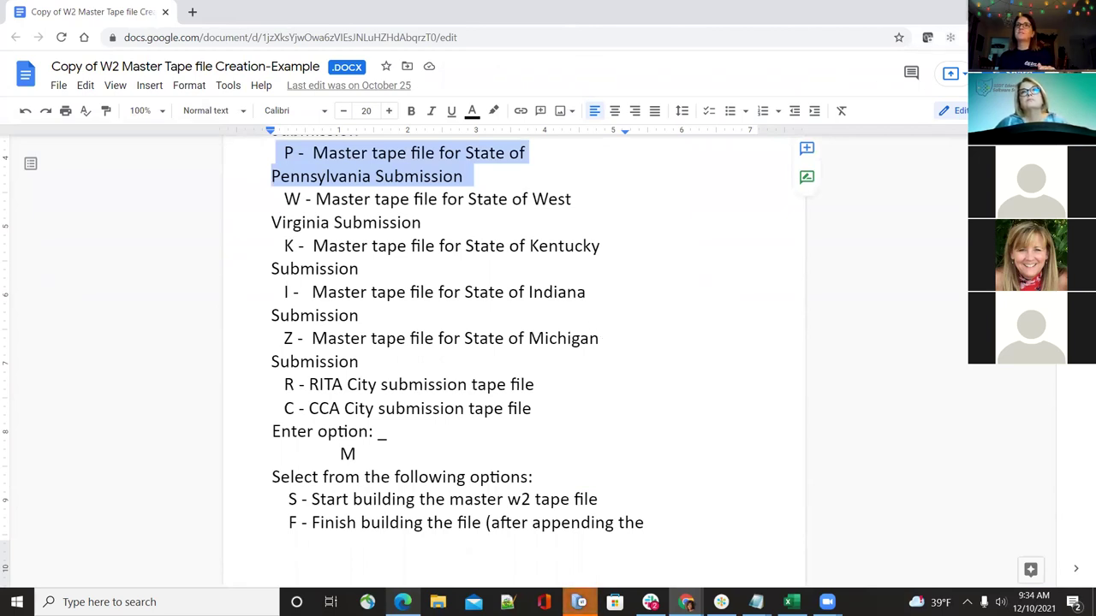
key(alt+Tab)
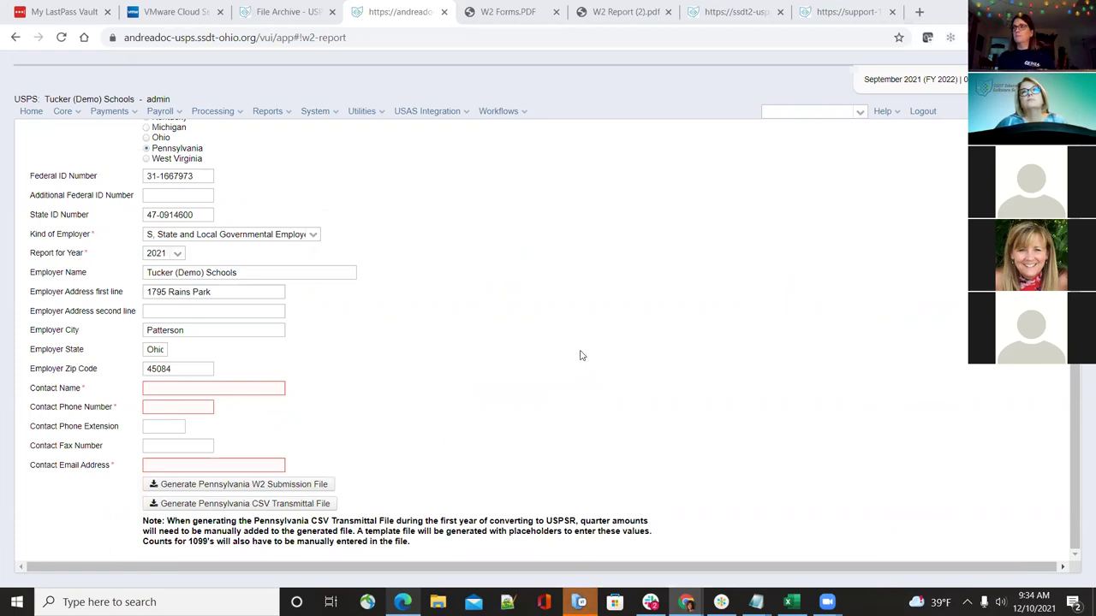
Go to Reports > System > Configuration and scroll down to the W2 Configuration entry
scroll(533, 336, up, 2)
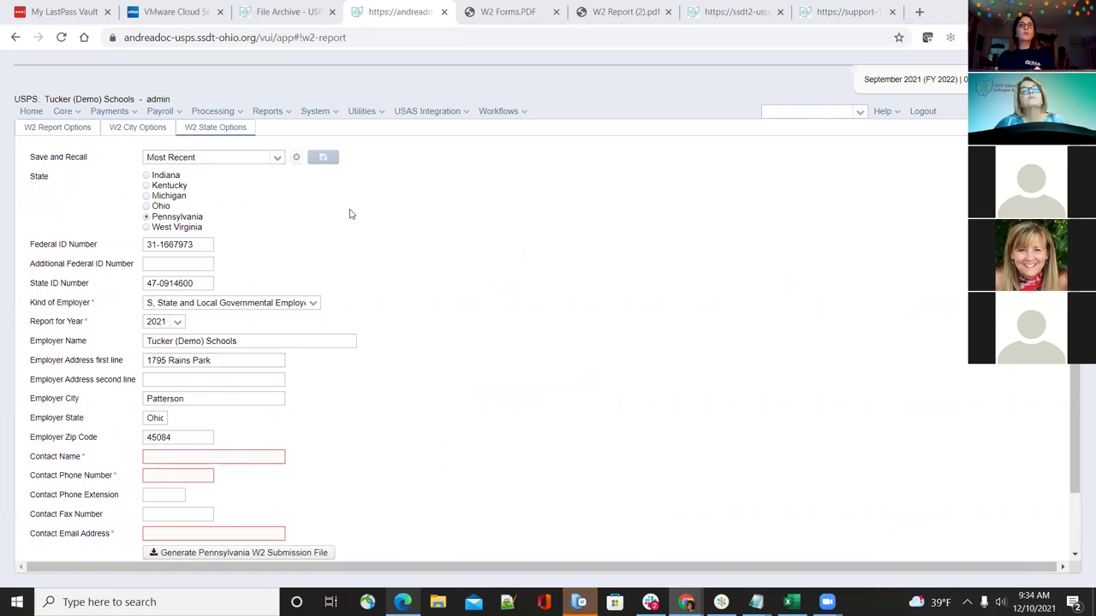
click(272, 112)
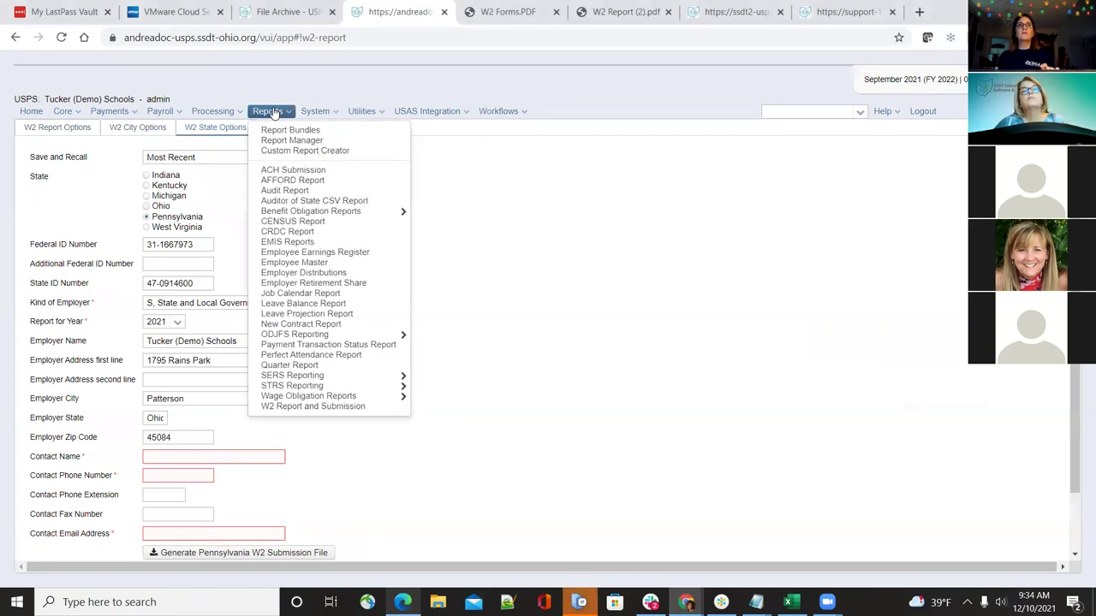
click(330, 110)
click(333, 141)
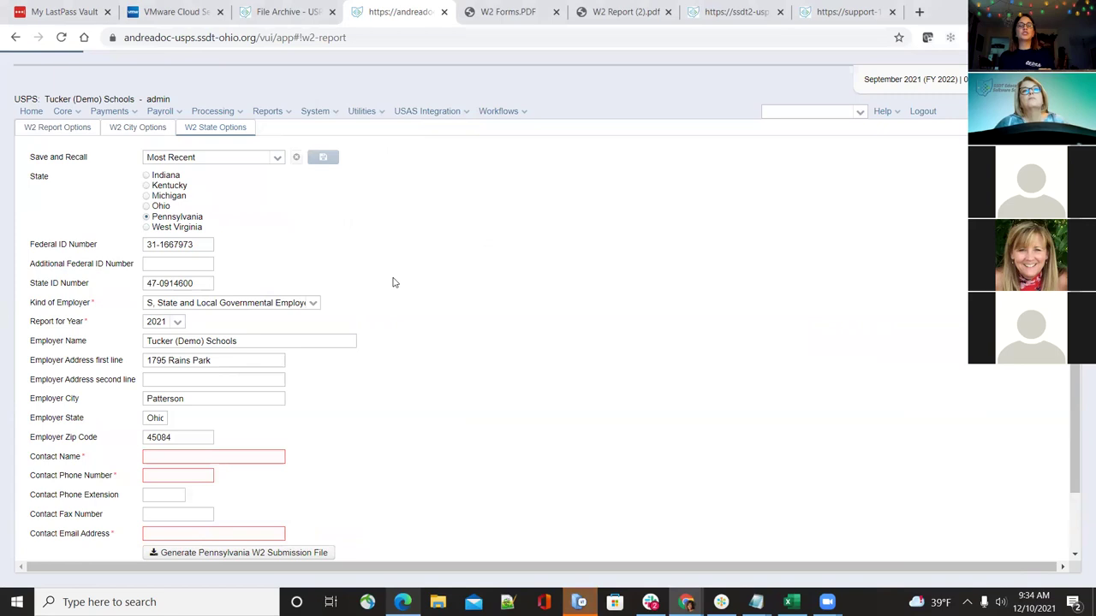
scroll(314, 301, down, 3)
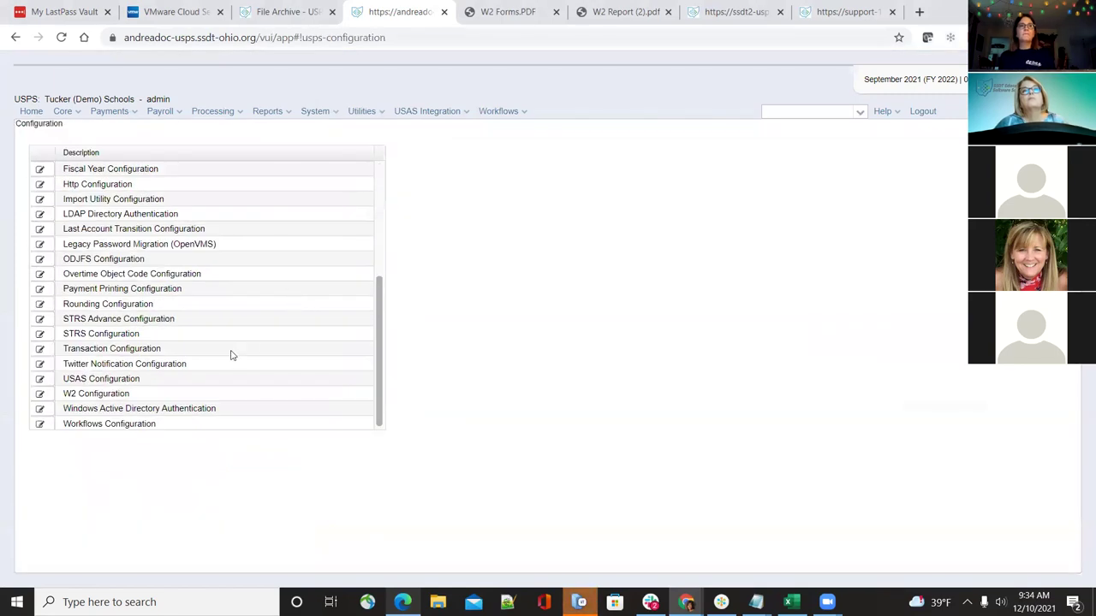
Tick 'District Will Submit Own W2 Files' in W2 Configuration, save, and close the dialog
click(40, 394)
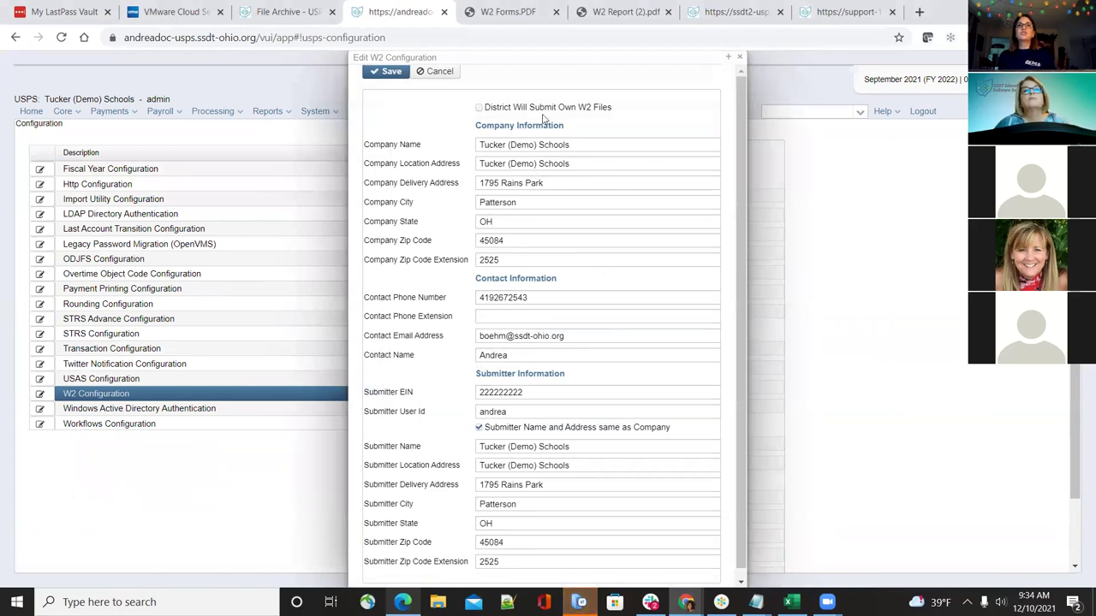
click(479, 109)
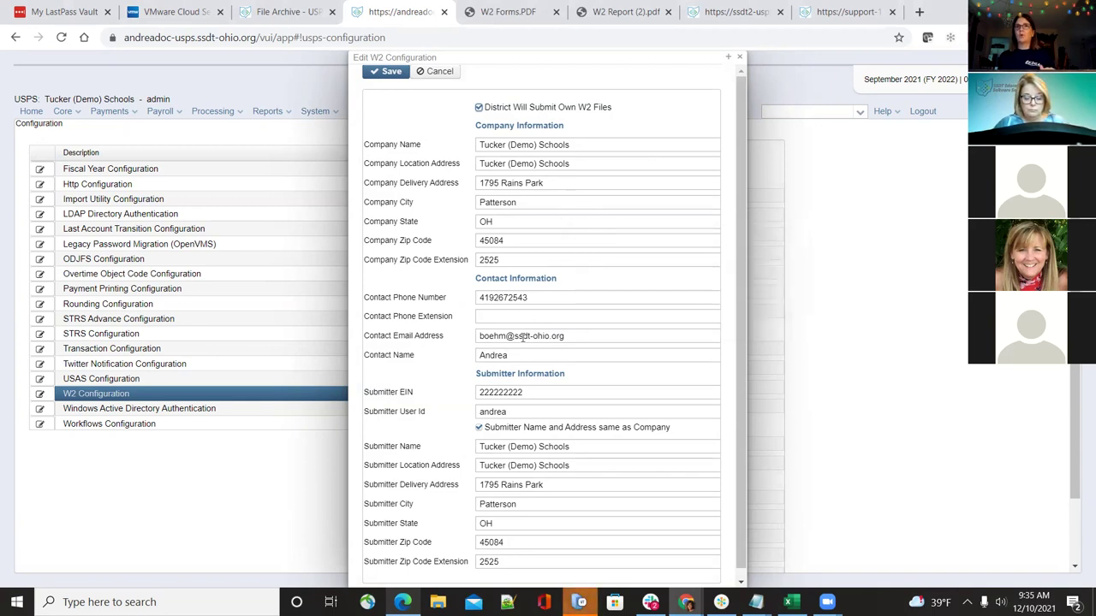
scroll(522, 338, down, 1)
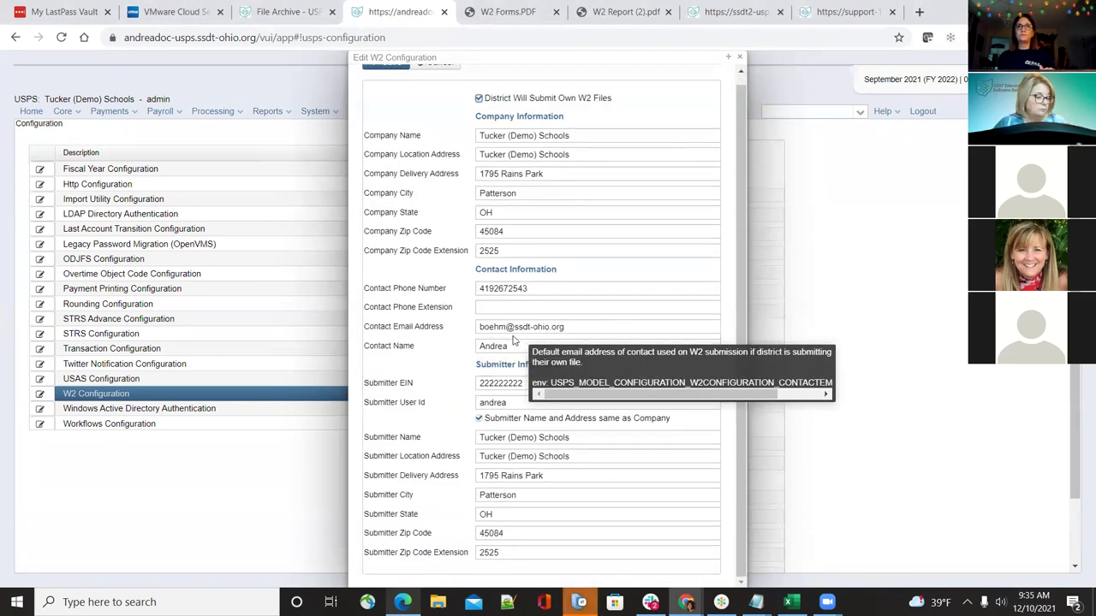
scroll(513, 340, up, 1)
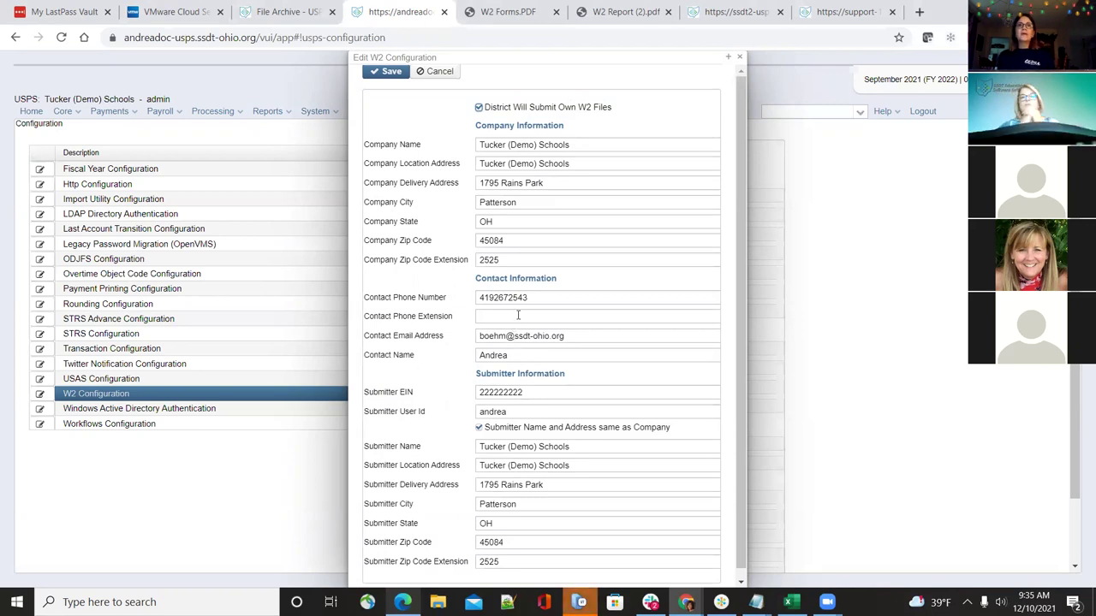
scroll(565, 513, down, 1)
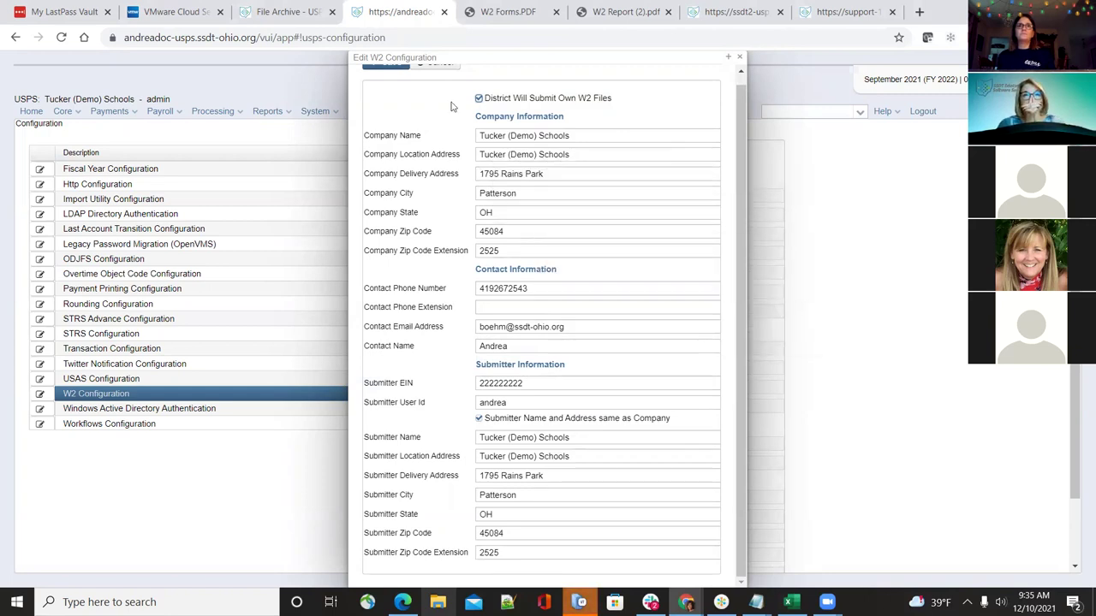
scroll(390, 90, up, 1)
click(377, 72)
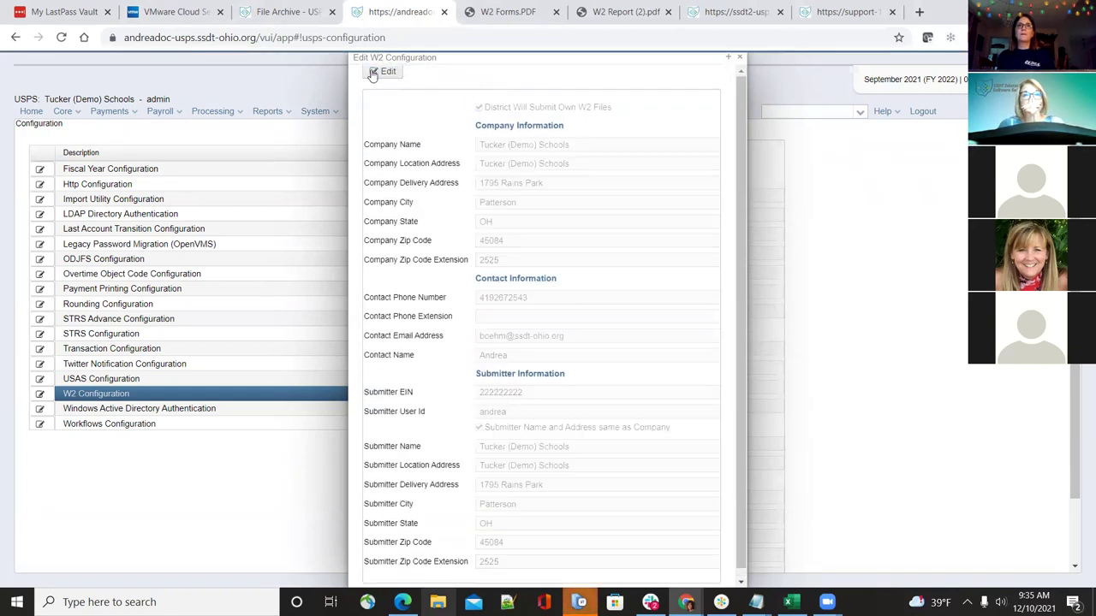
click(741, 59)
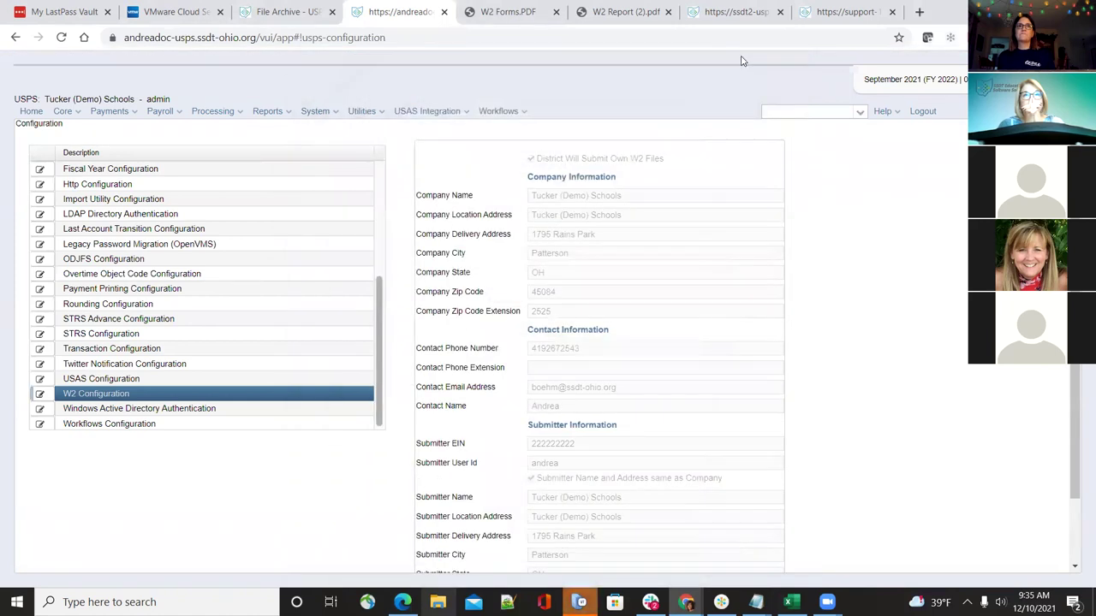
click(280, 113)
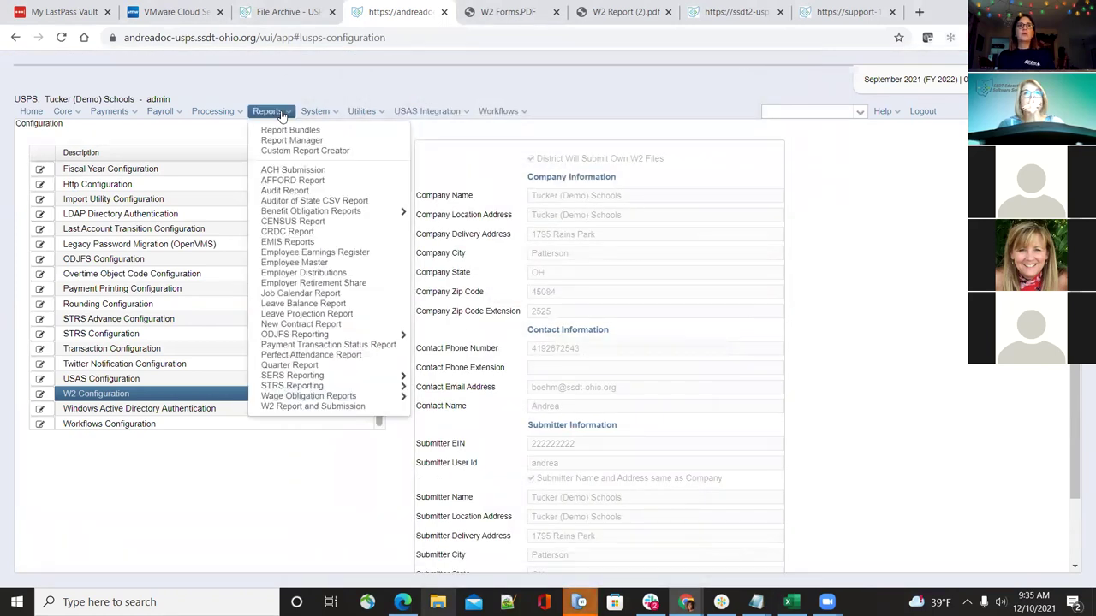
click(299, 408)
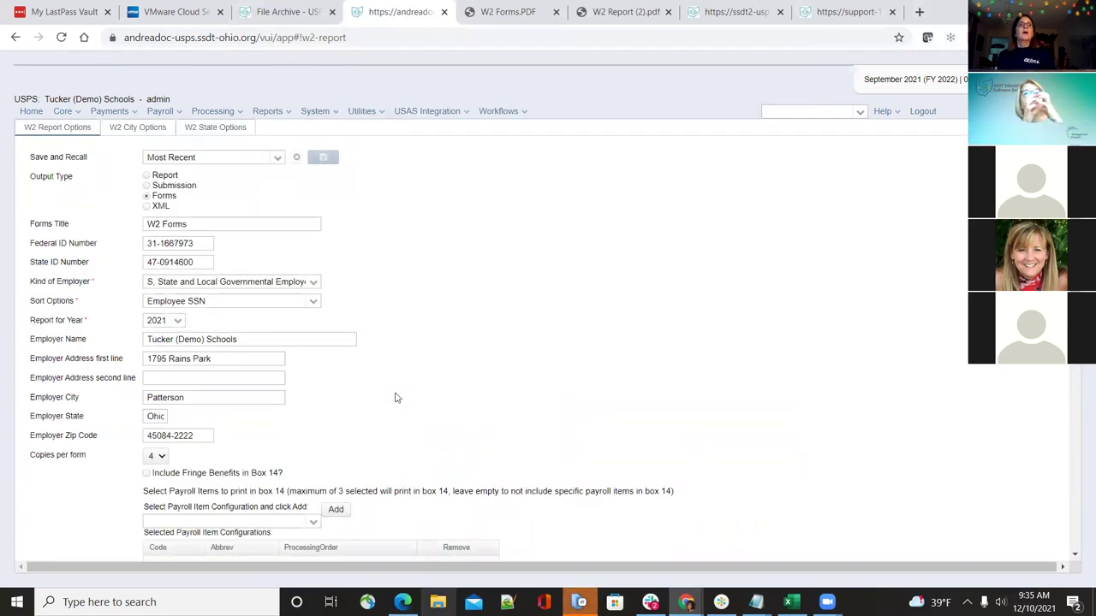
click(146, 175)
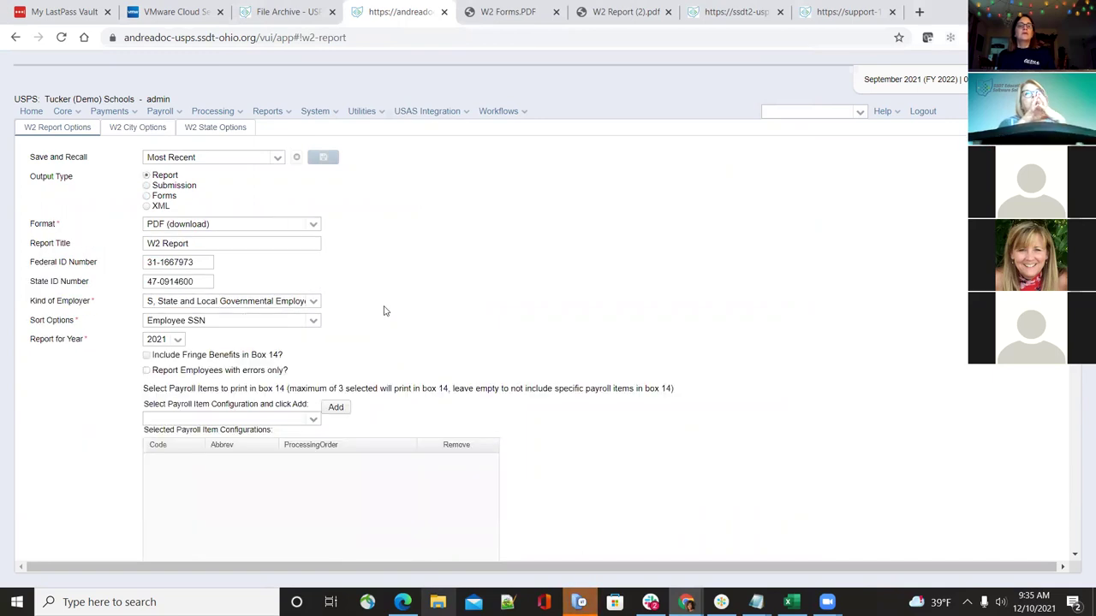
scroll(388, 316, down, 1)
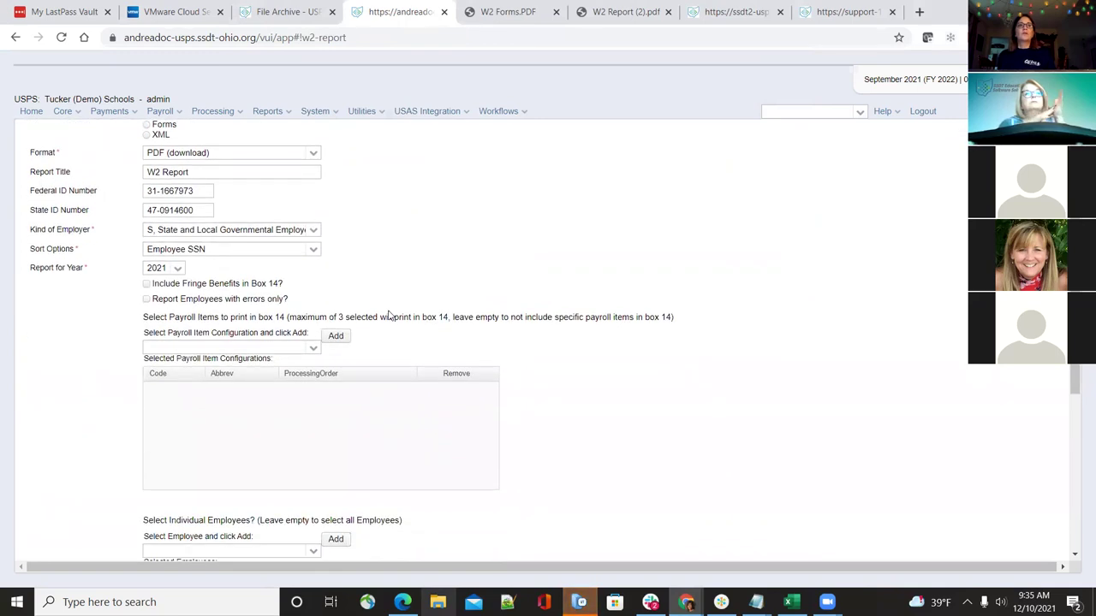
scroll(388, 316, up, 1)
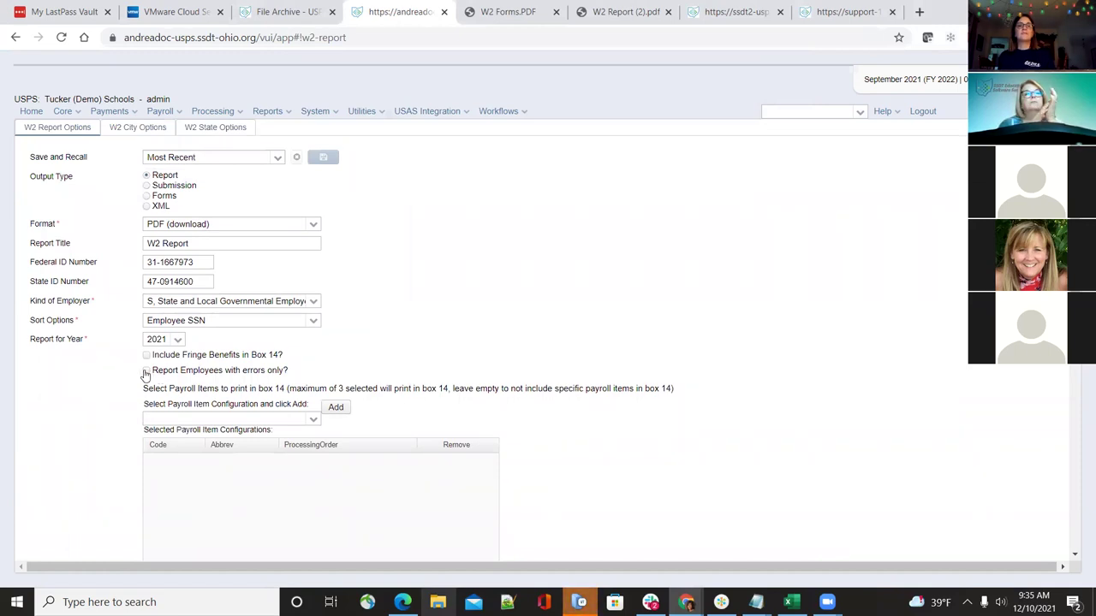
click(147, 371)
click(146, 370)
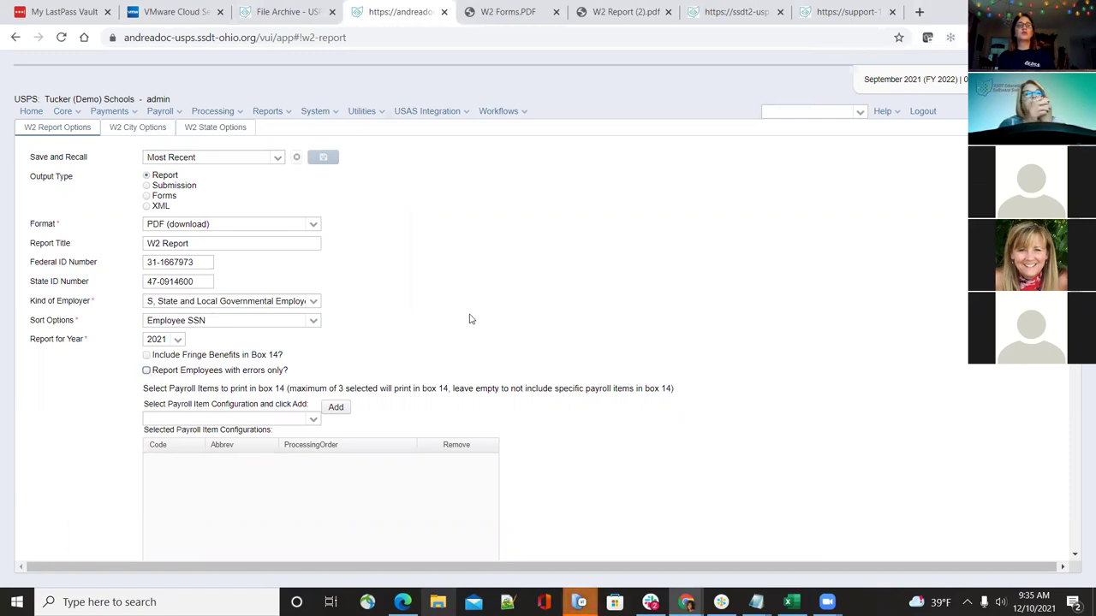
click(313, 421)
click(313, 421)
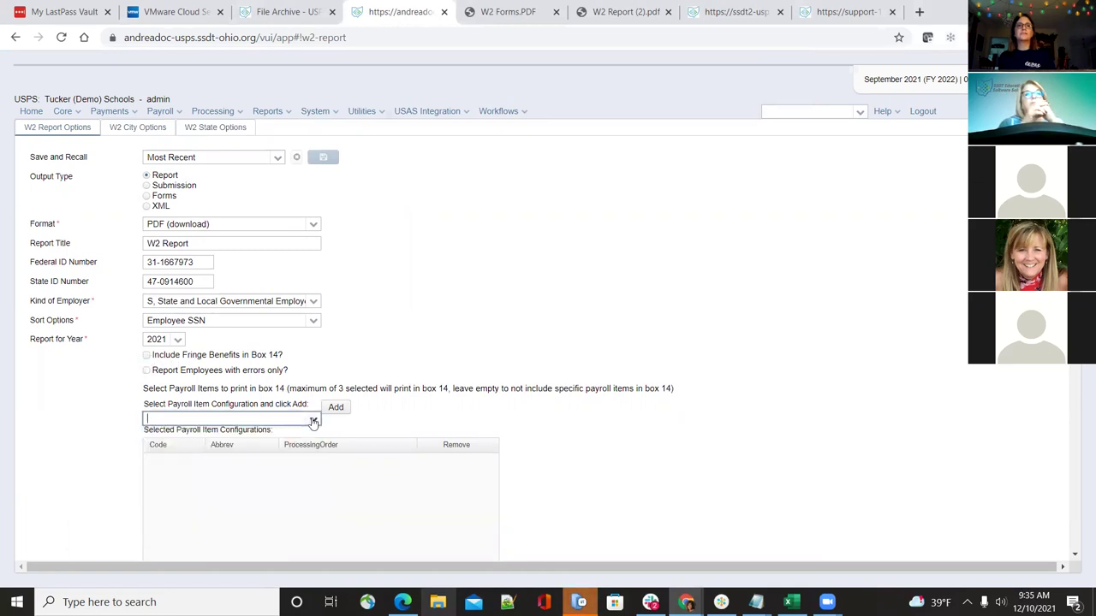
scroll(346, 512, down, 1)
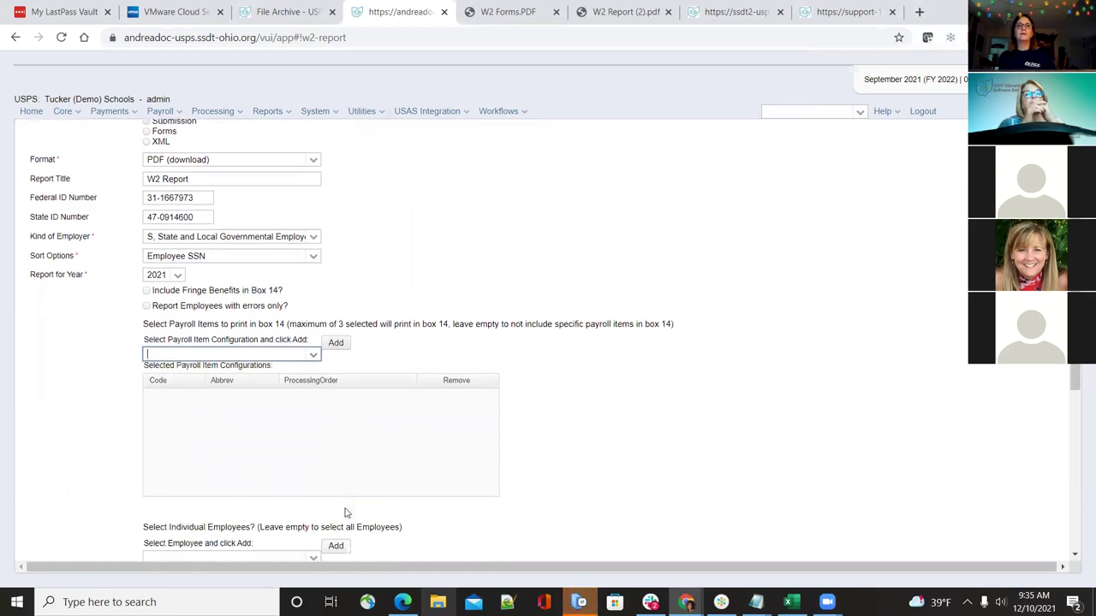
scroll(295, 362, up, 1)
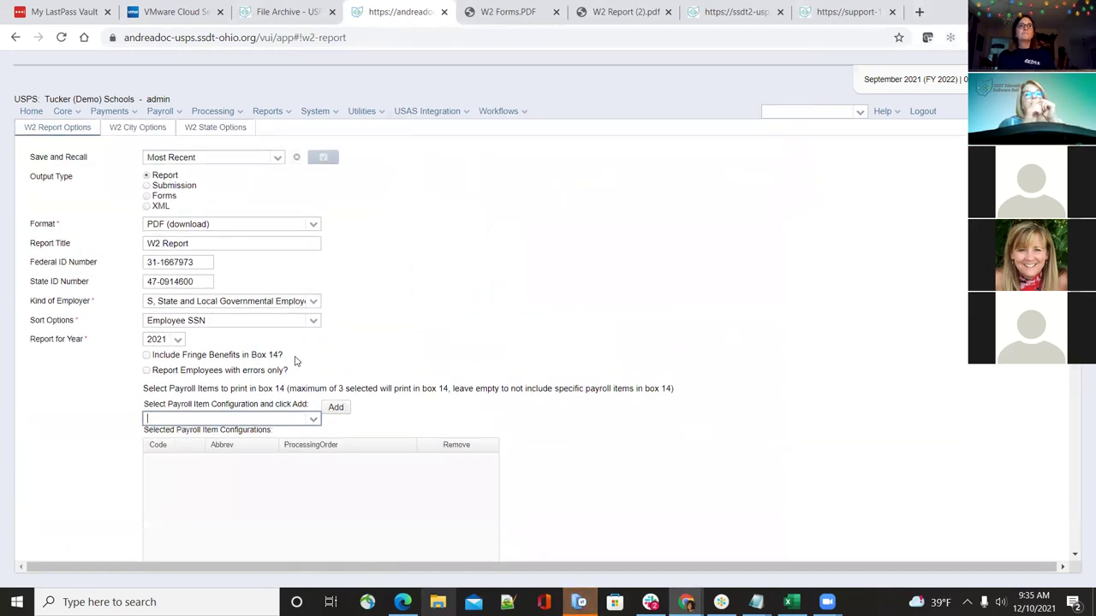
scroll(302, 479, down, 1)
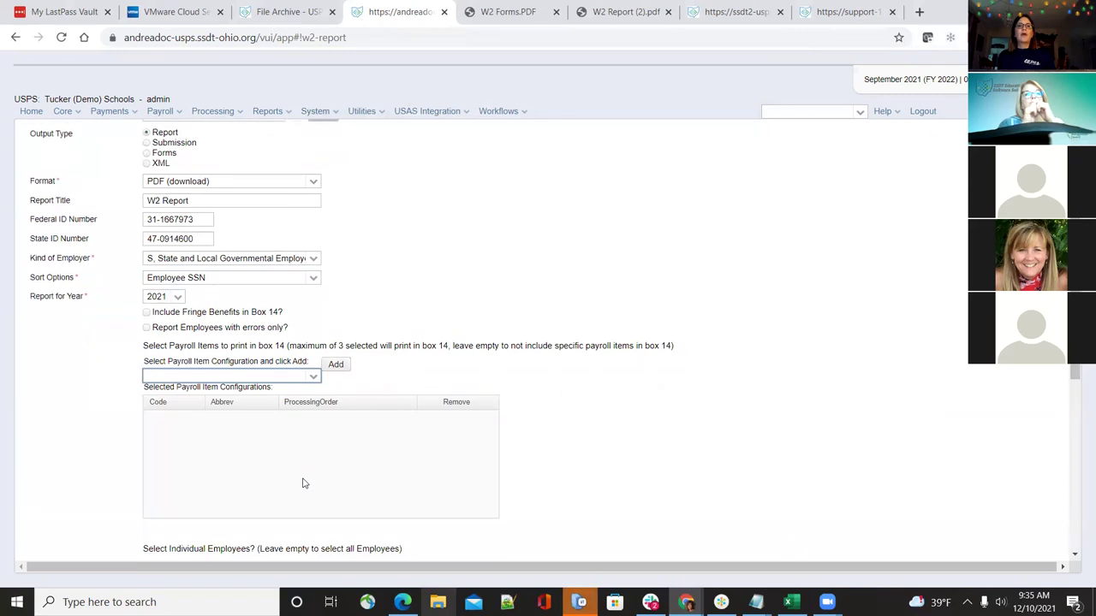
scroll(302, 484, down, 2)
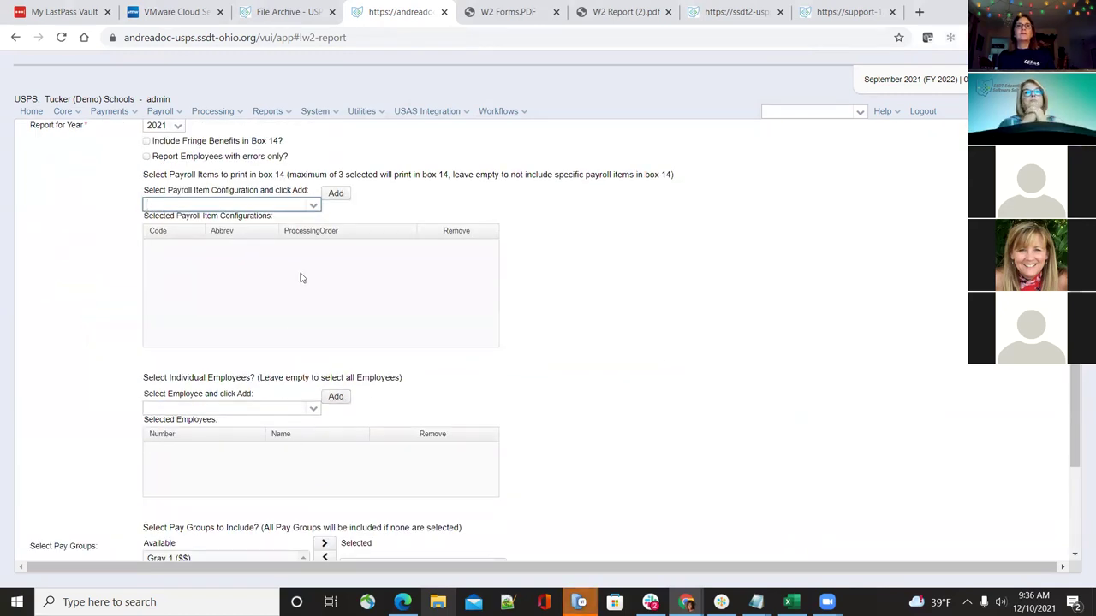
scroll(306, 297, up, 2)
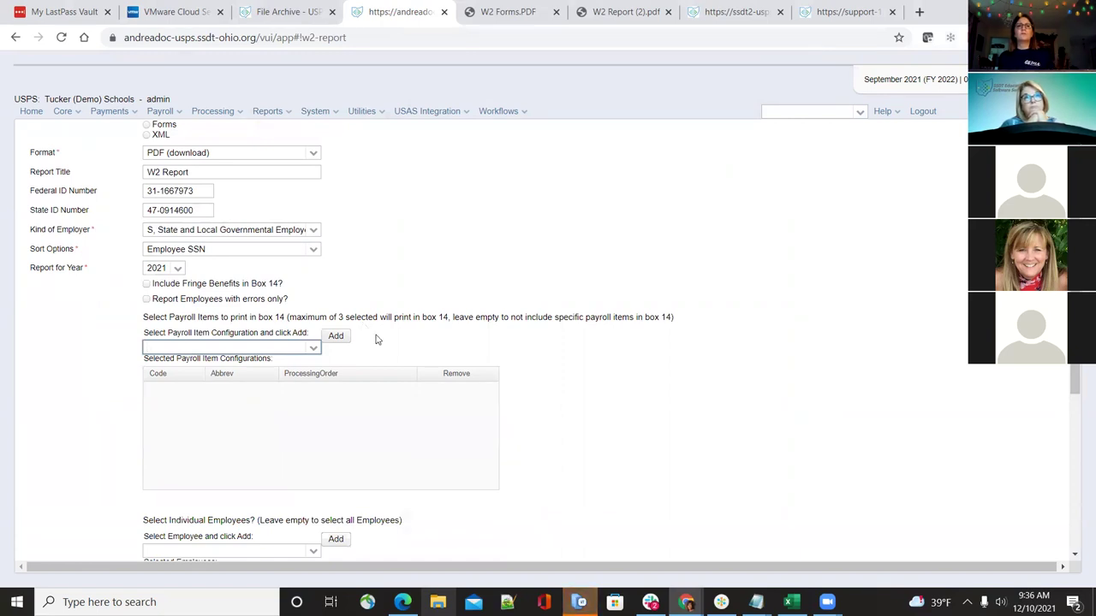
scroll(388, 337, up, 1)
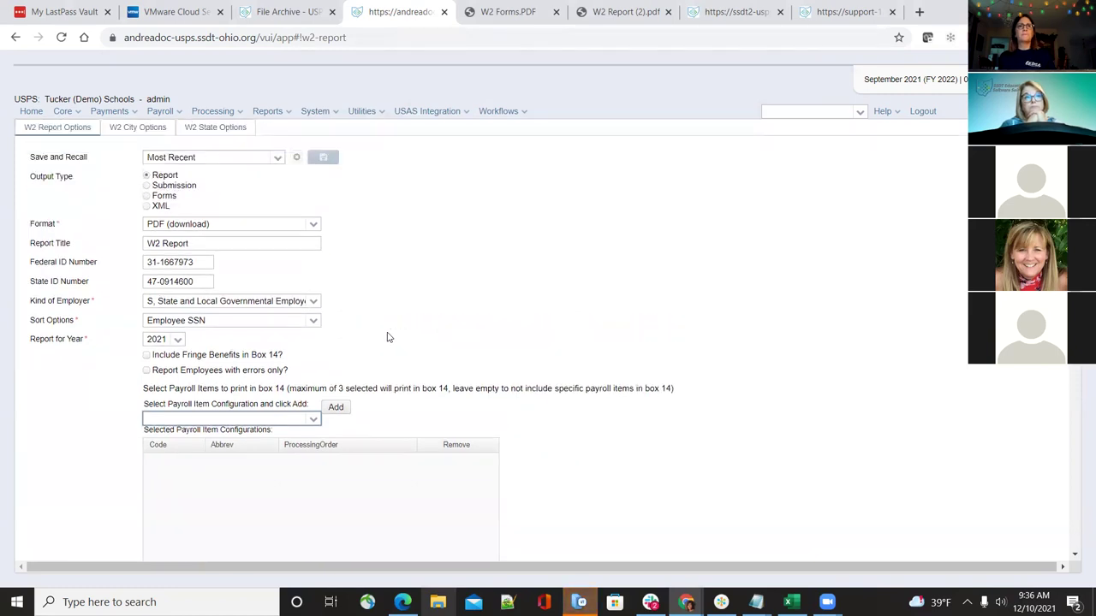
scroll(388, 337, down, 5)
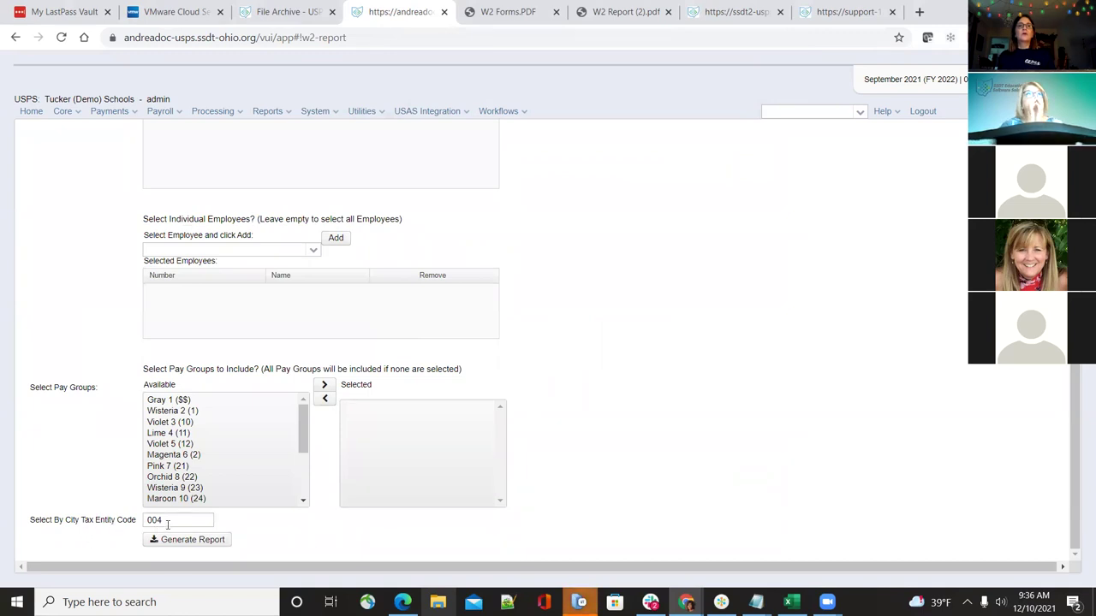
scroll(81, 472, up, 1)
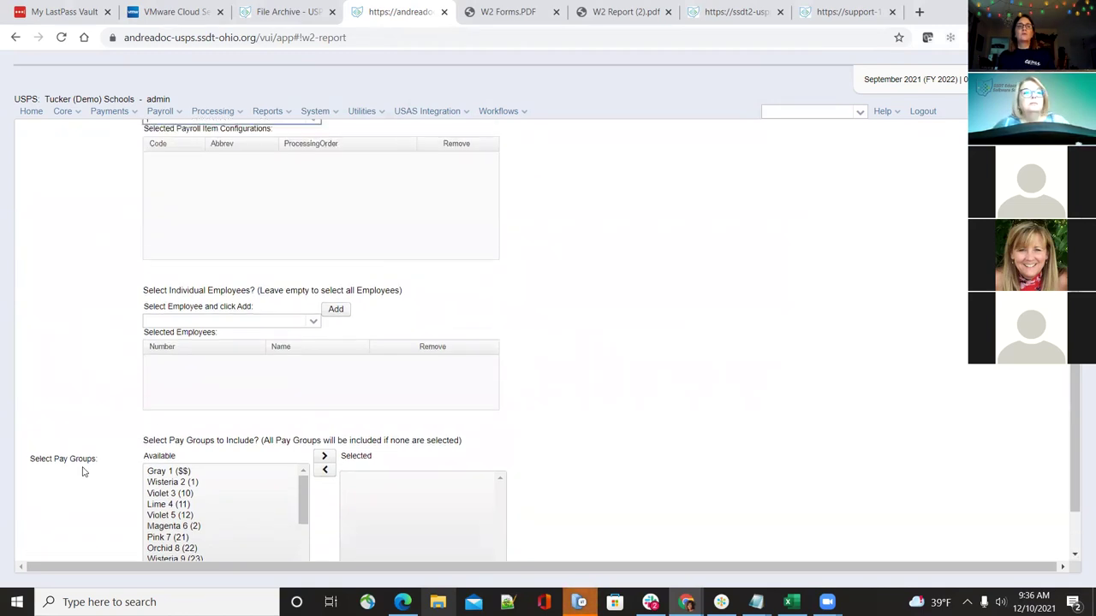
scroll(83, 472, up, 4)
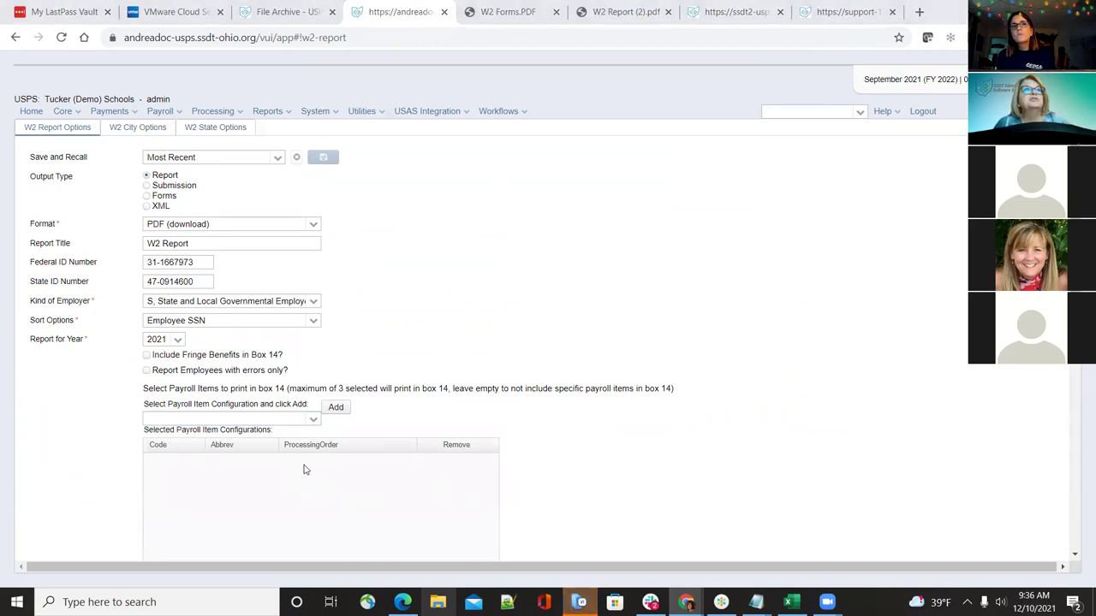
Browse the Payroll Item Configuration list and add Annuity 524 to the box 14 items
click(313, 423)
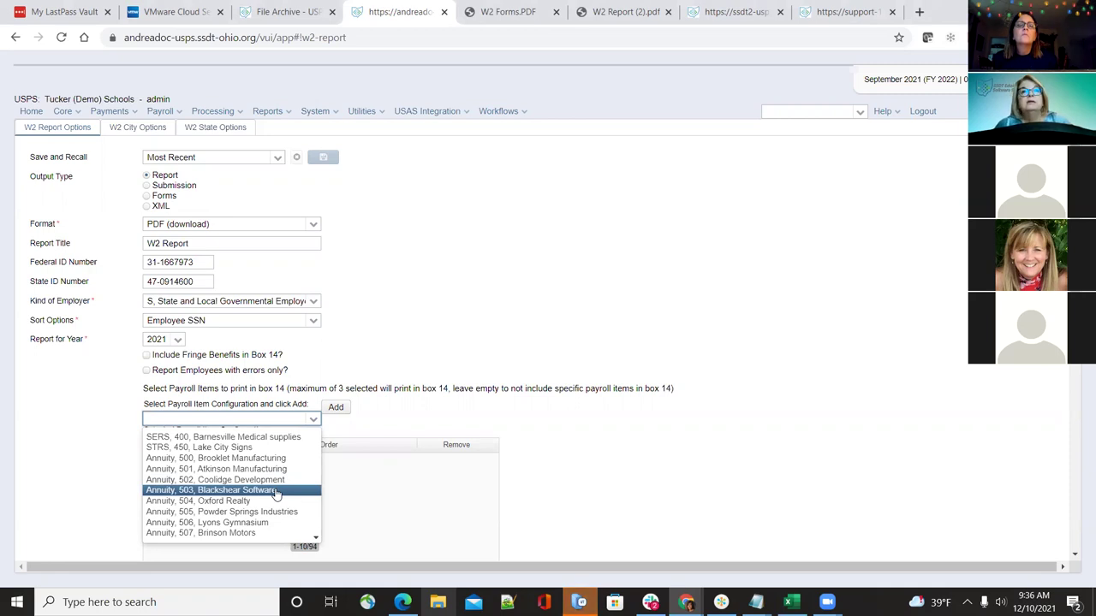
key(Down)
key(Up)
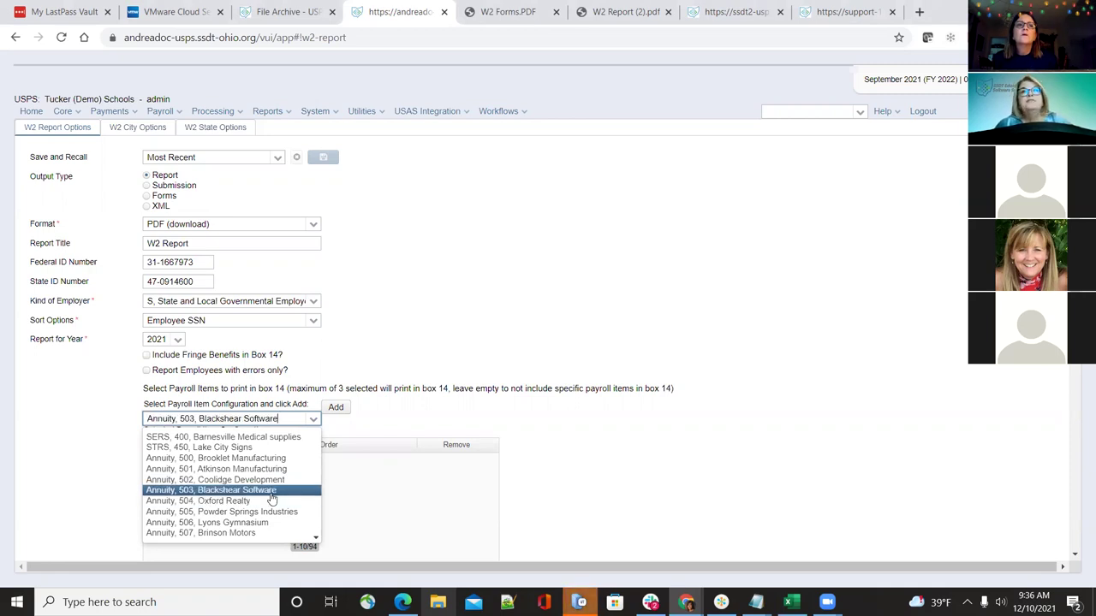
key(Up)
key(Up)
key(Up)
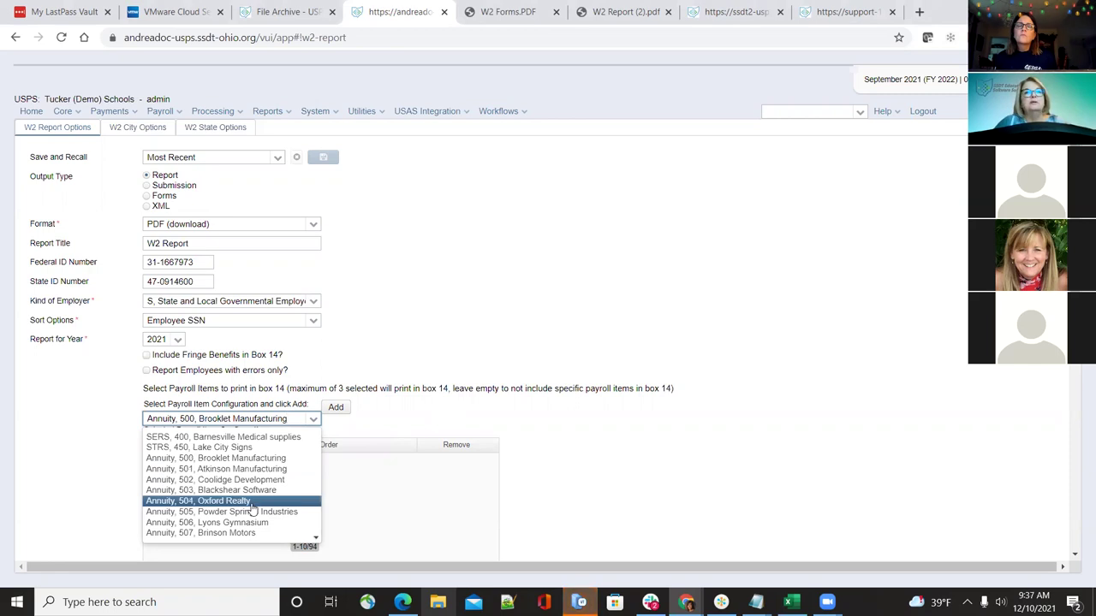
key(Down)
key(Down)
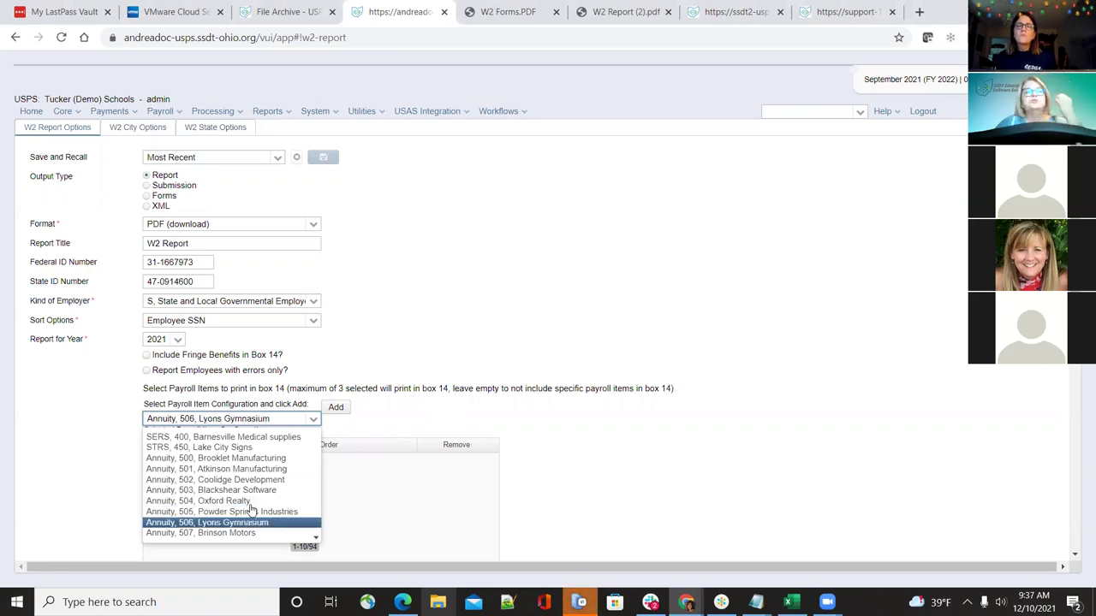
key(Down)
key(Down)
key(Down)
key(Down)
key(Down)
key(Down)
key(Down)
key(Down)
key(Down)
key(Down)
key(Down)
key(Down)
key(Down)
key(Down)
key(Down)
key(Down)
key(Down)
key(Down)
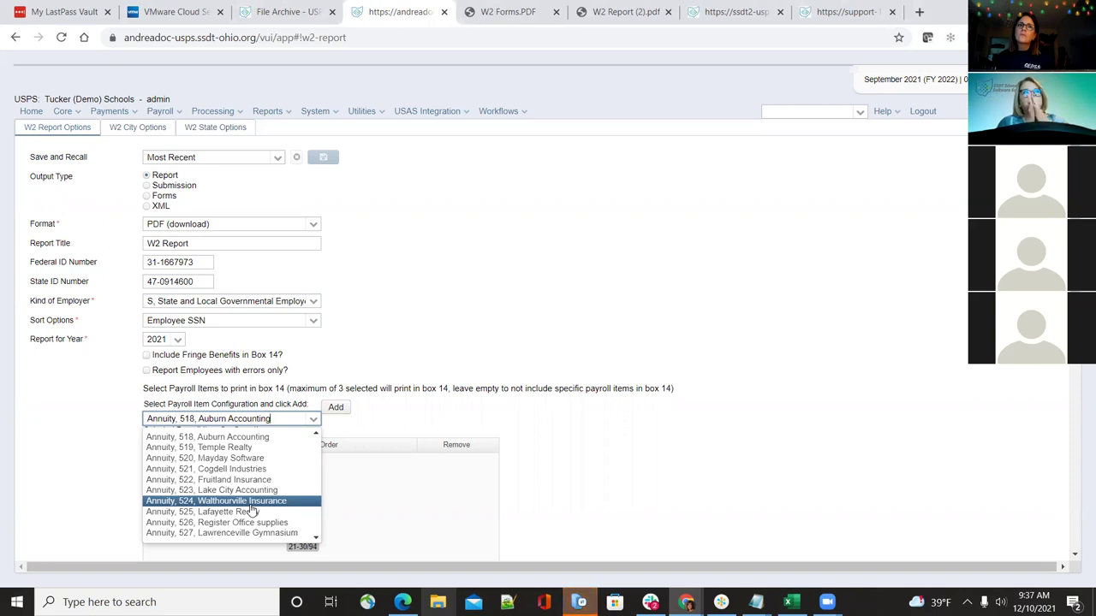
click(251, 505)
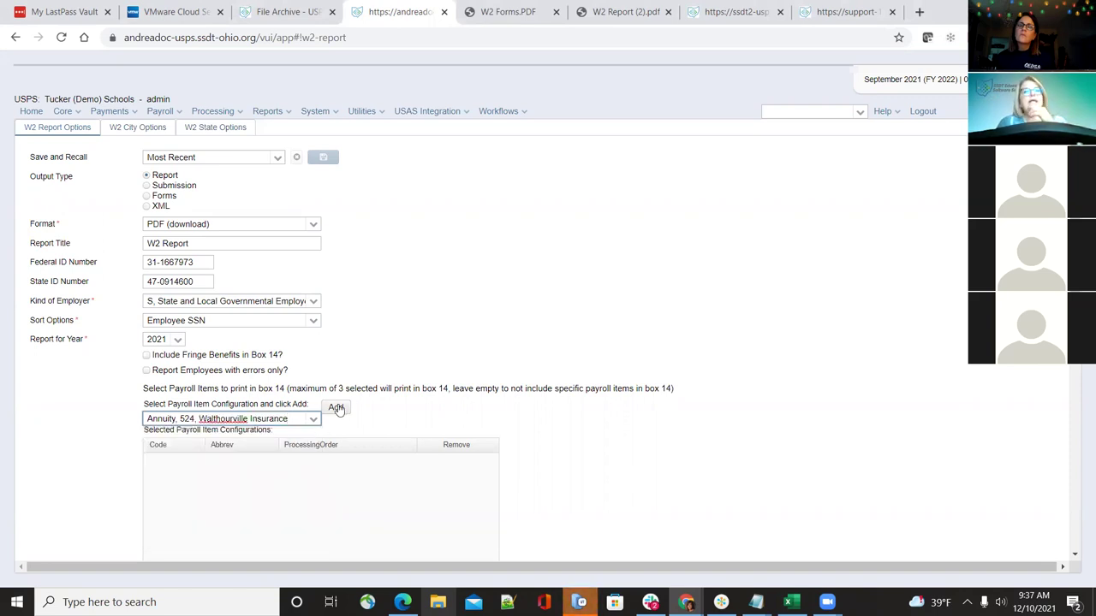
click(335, 408)
Add Annuity 506 and Annuity 514 to the box 14 payroll items
click(312, 419)
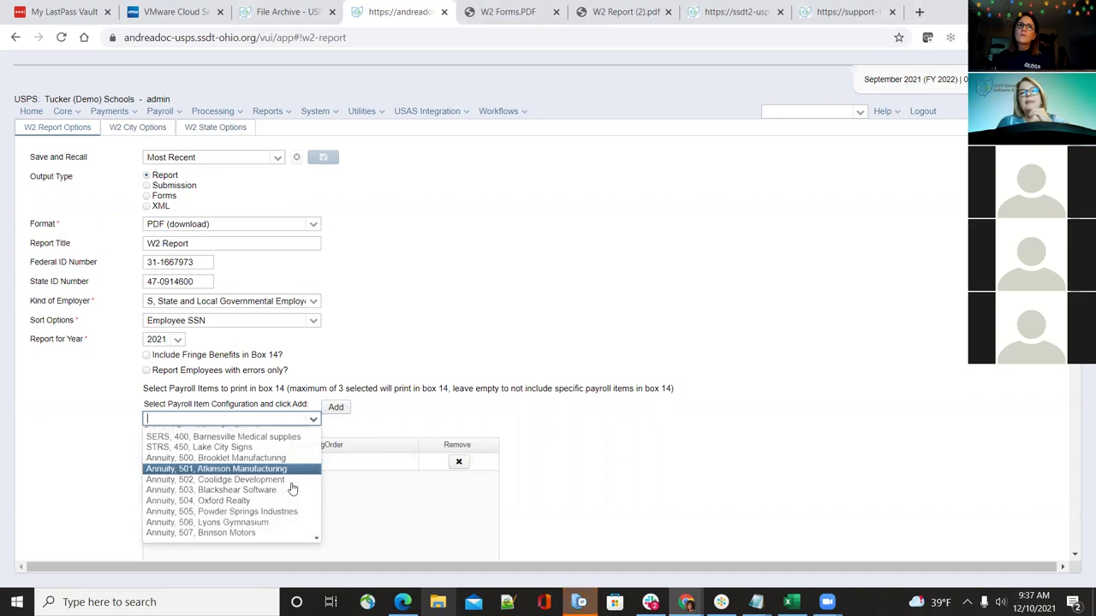
click(283, 522)
click(336, 408)
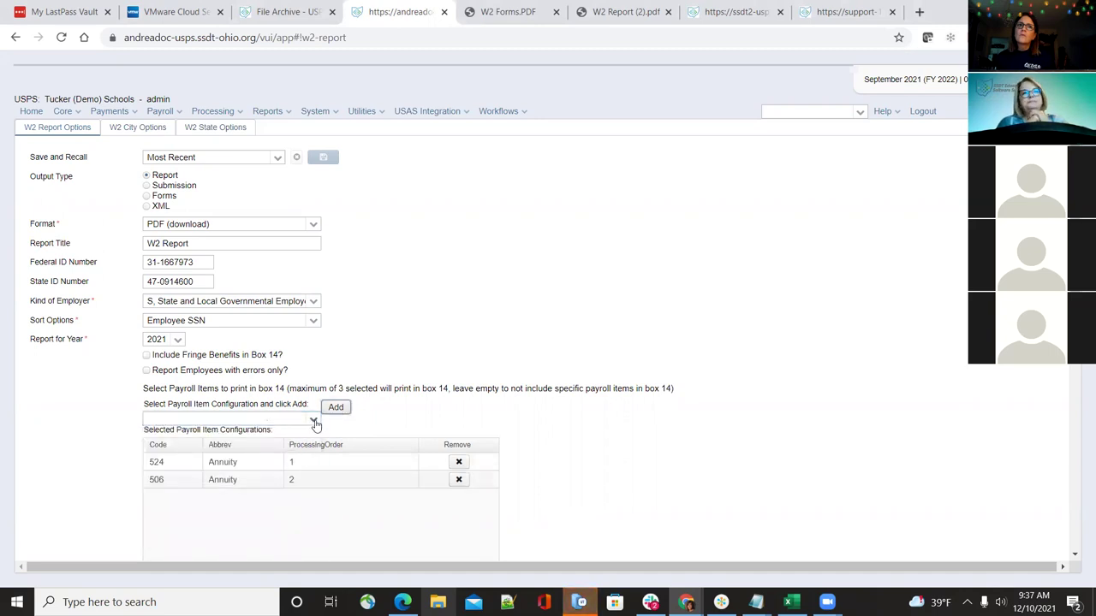
click(314, 422)
scroll(257, 487, down, 2)
click(273, 505)
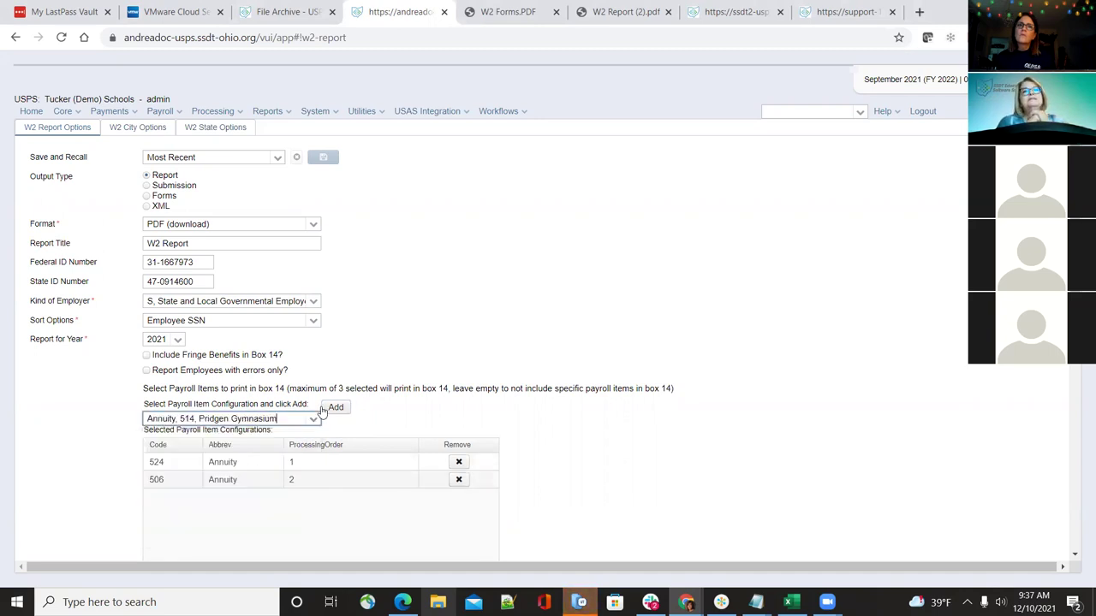
click(334, 408)
Add Annuity 523 (Lake City Accounting) to the box 14 payroll items
click(313, 420)
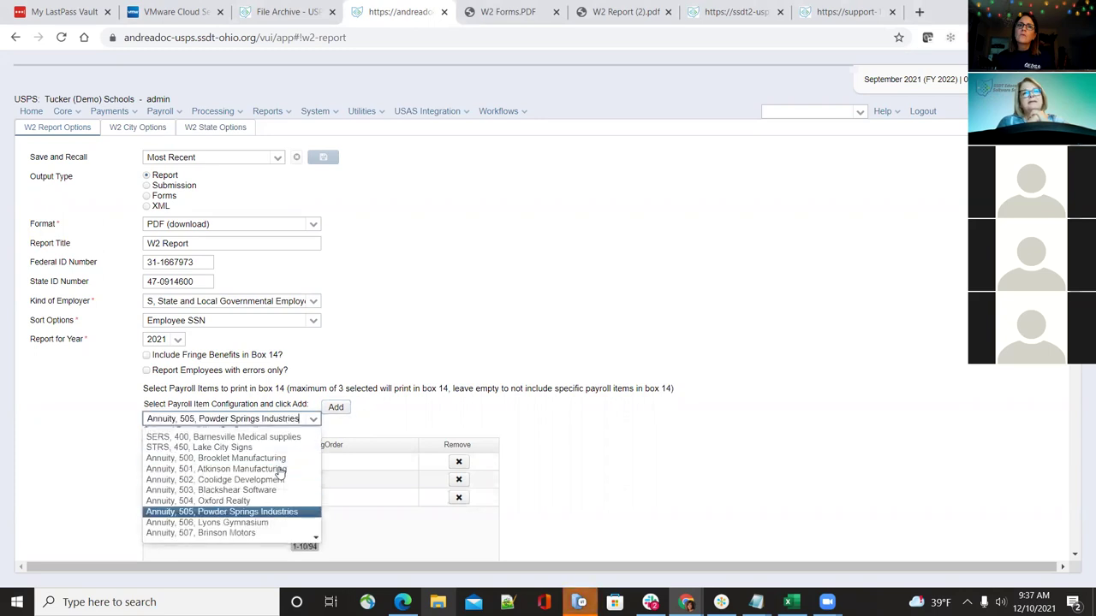
click(257, 522)
click(335, 407)
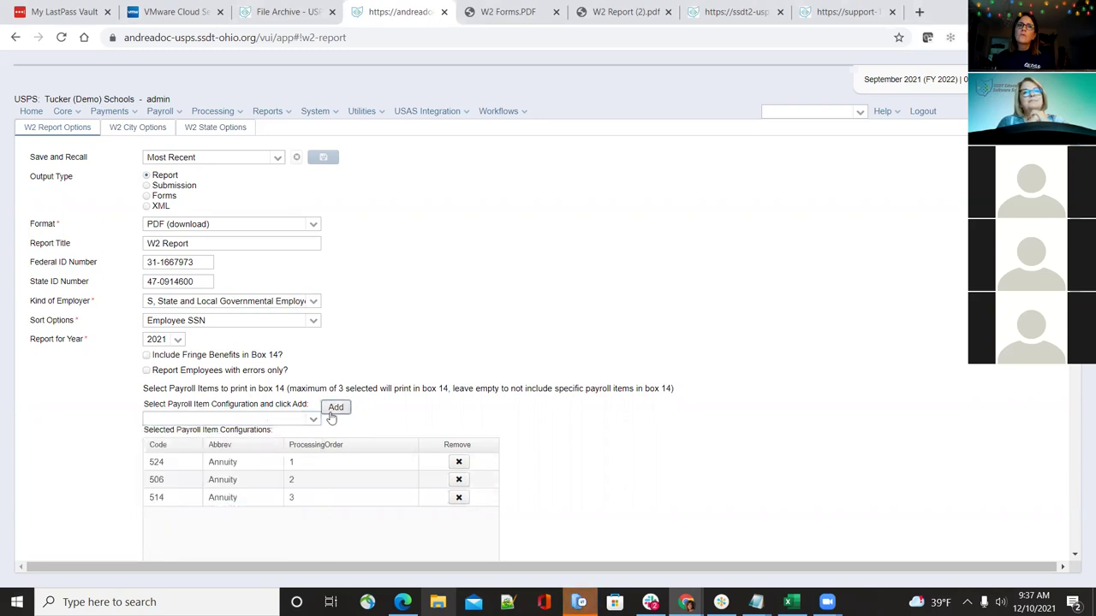
click(314, 419)
scroll(276, 490, down, 3)
click(275, 488)
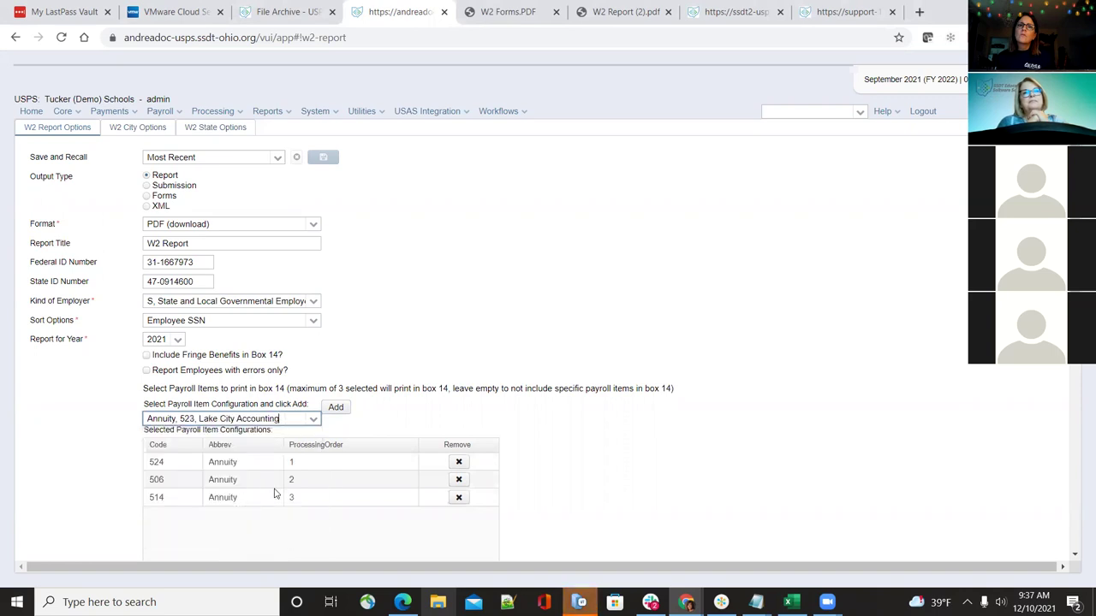
click(335, 408)
Add Regular 601 (Glenwood Accounting) to the box 14 payroll items
click(313, 418)
scroll(274, 501, down, 6)
scroll(268, 514, down, 5)
click(337, 409)
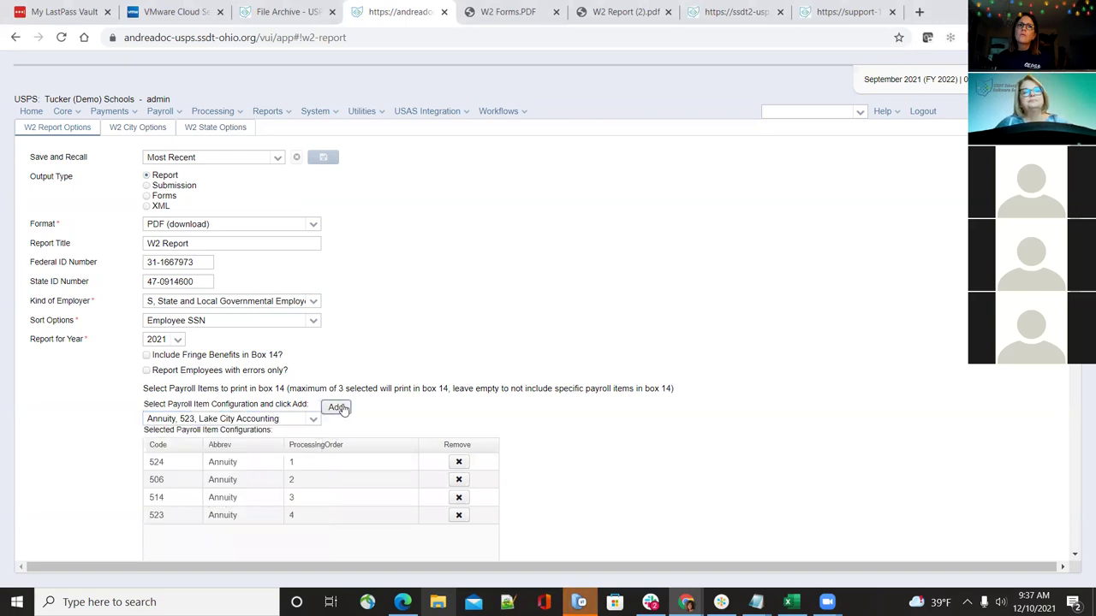
click(313, 419)
scroll(240, 501, down, 6)
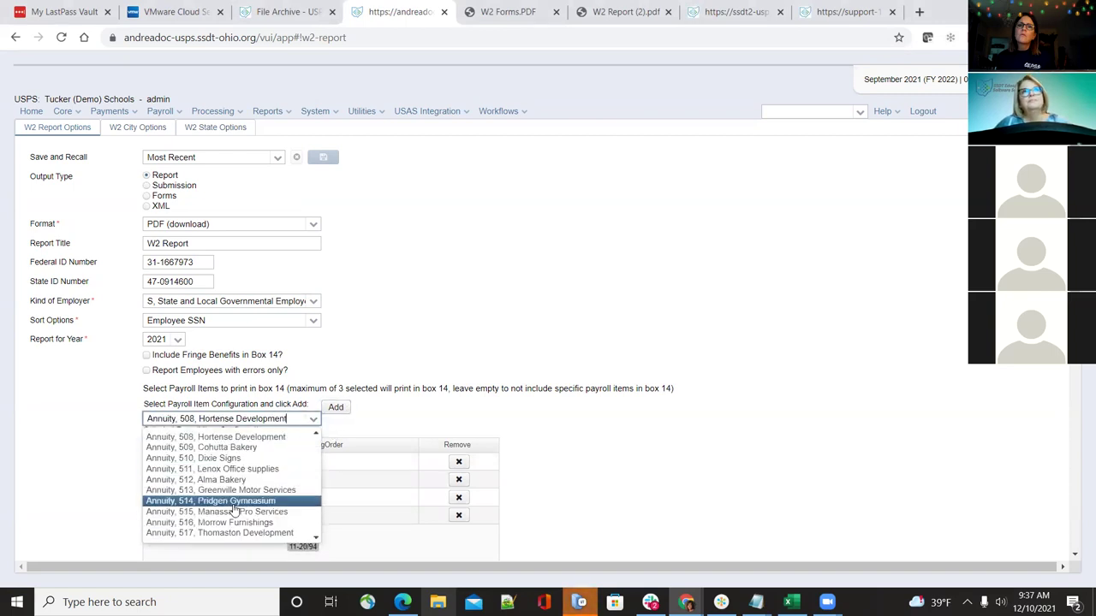
scroll(239, 503, down, 5)
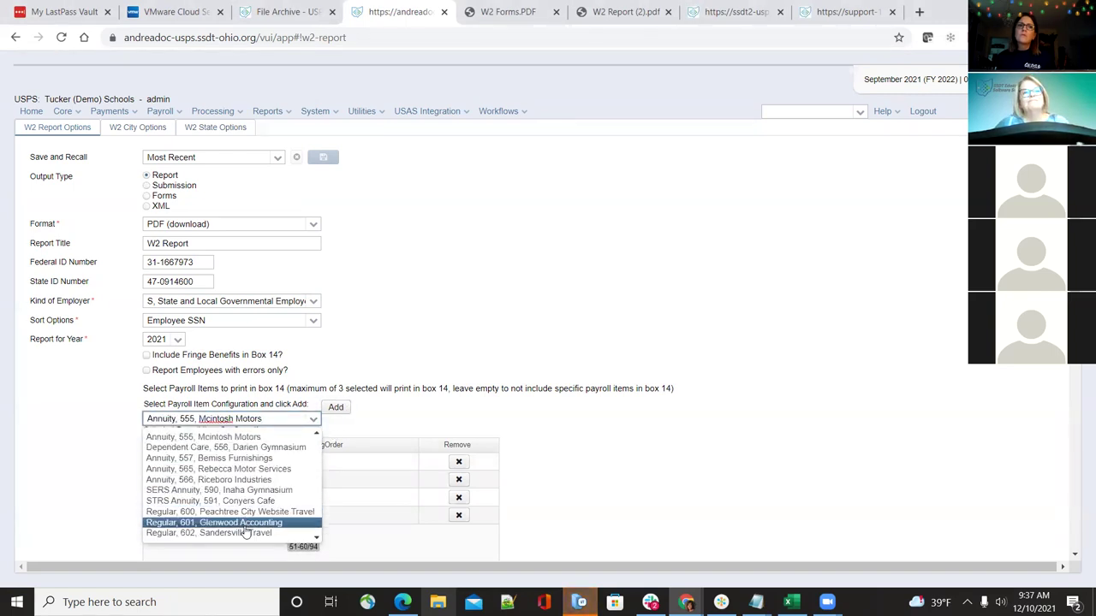
click(224, 520)
click(337, 410)
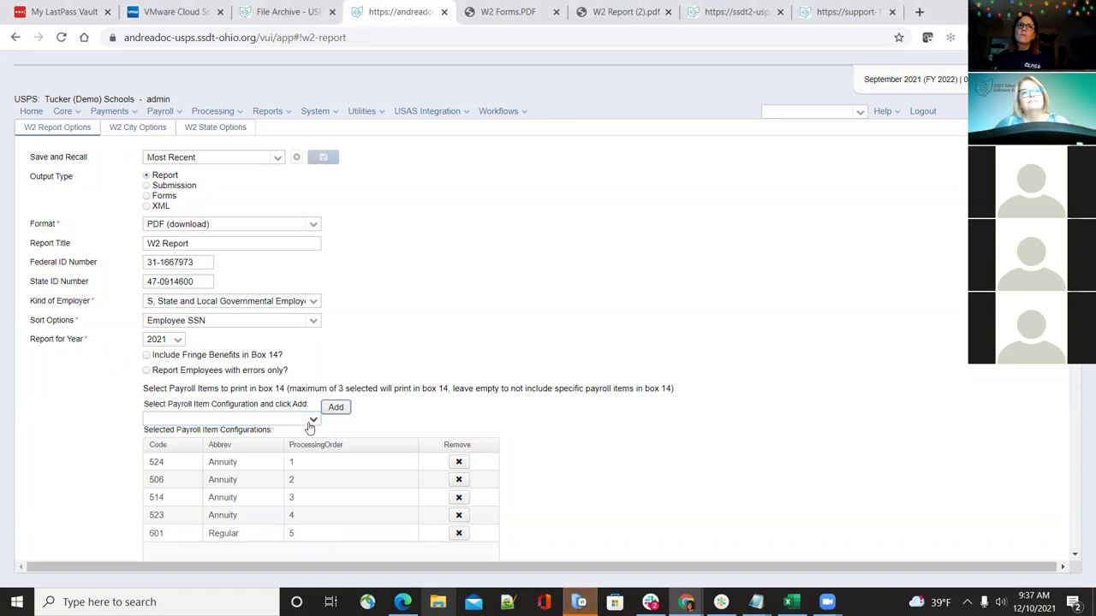
Select Regular 608 in the payroll item dropdown without adding it
click(313, 419)
scroll(268, 486, down, 10)
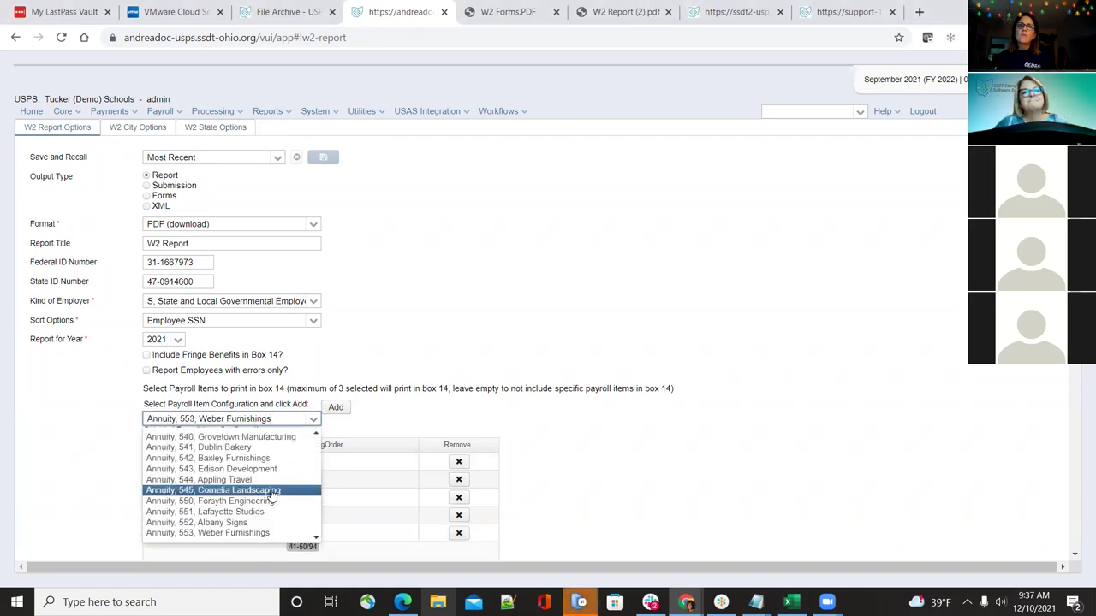
click(268, 490)
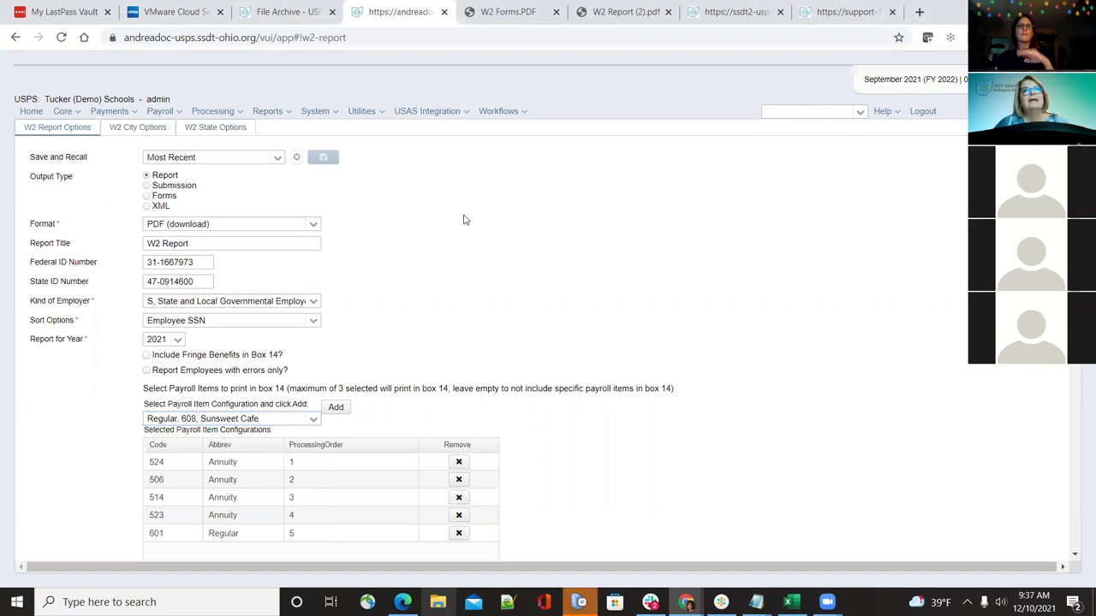
scroll(411, 420, down, 3)
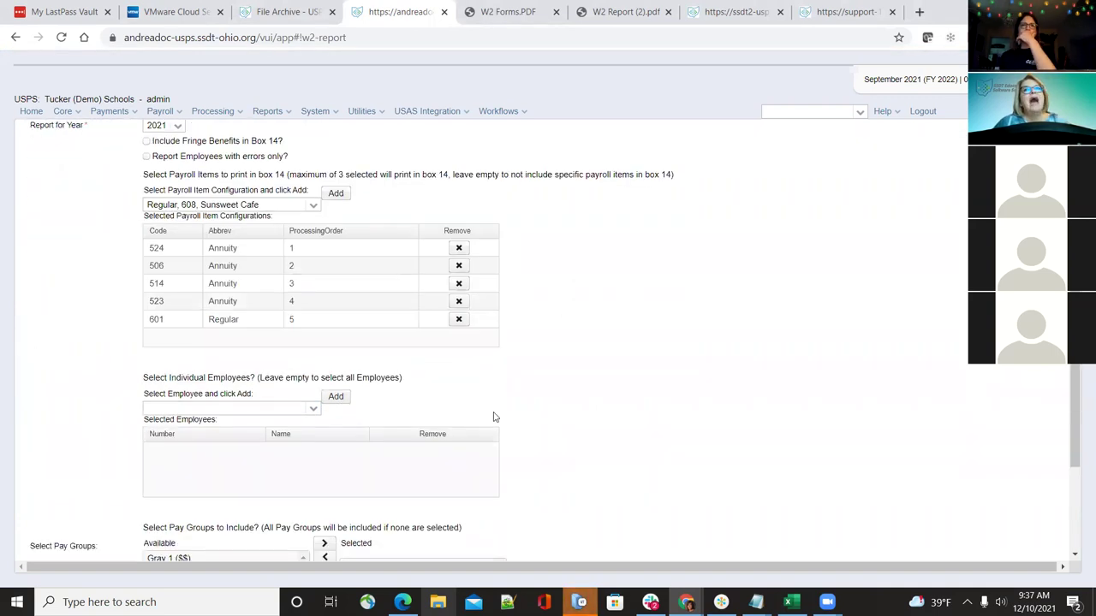
scroll(757, 366, up, 3)
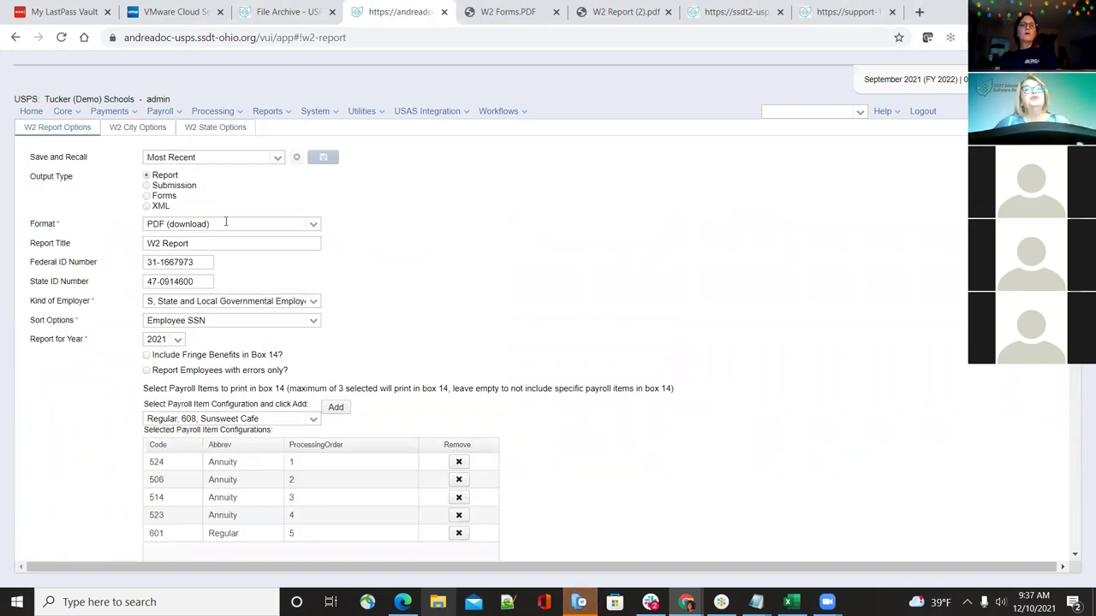
Leave the W2 form via Home and reopen the W2 Report and Submission page
click(139, 128)
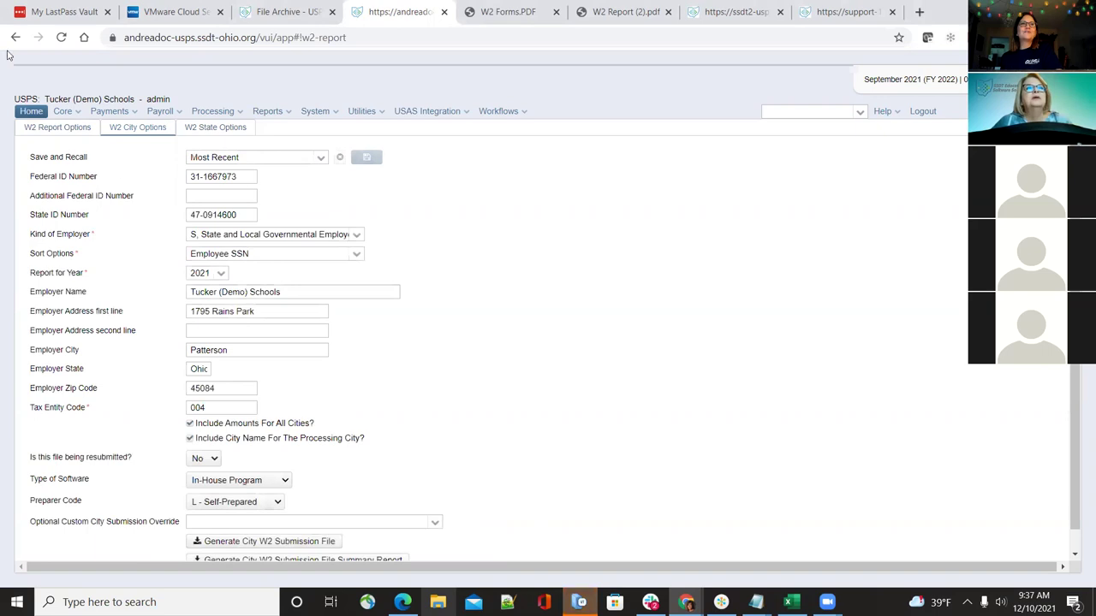
click(32, 112)
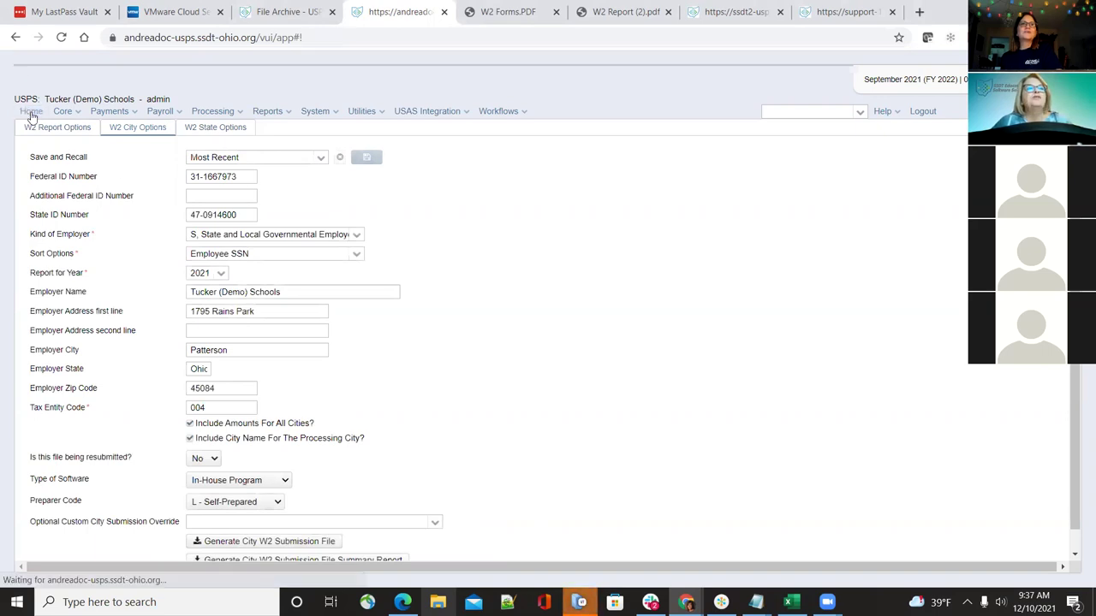
click(270, 114)
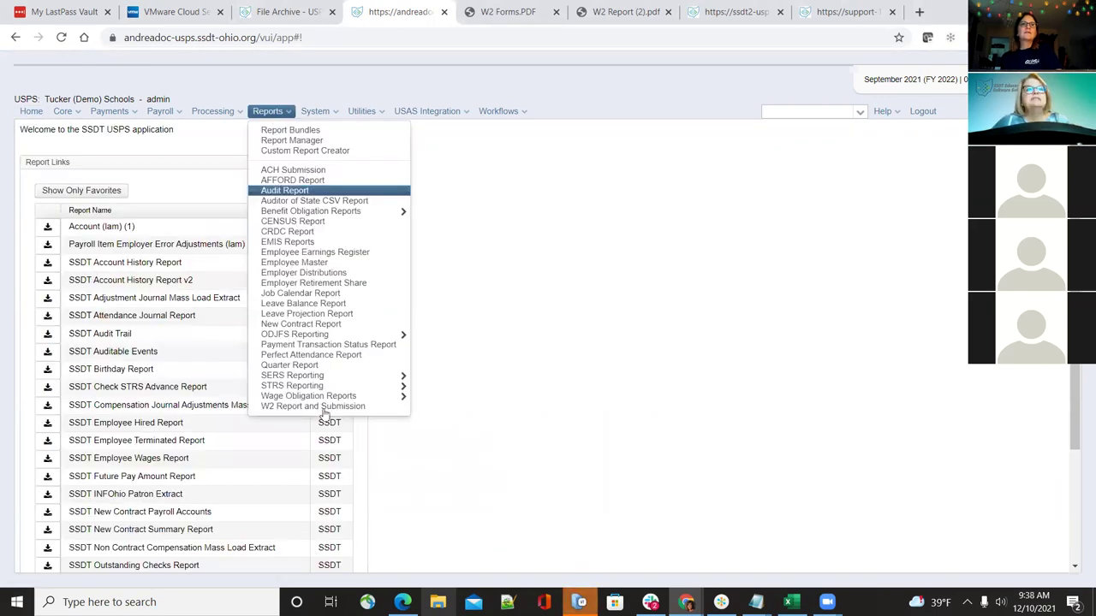
click(298, 414)
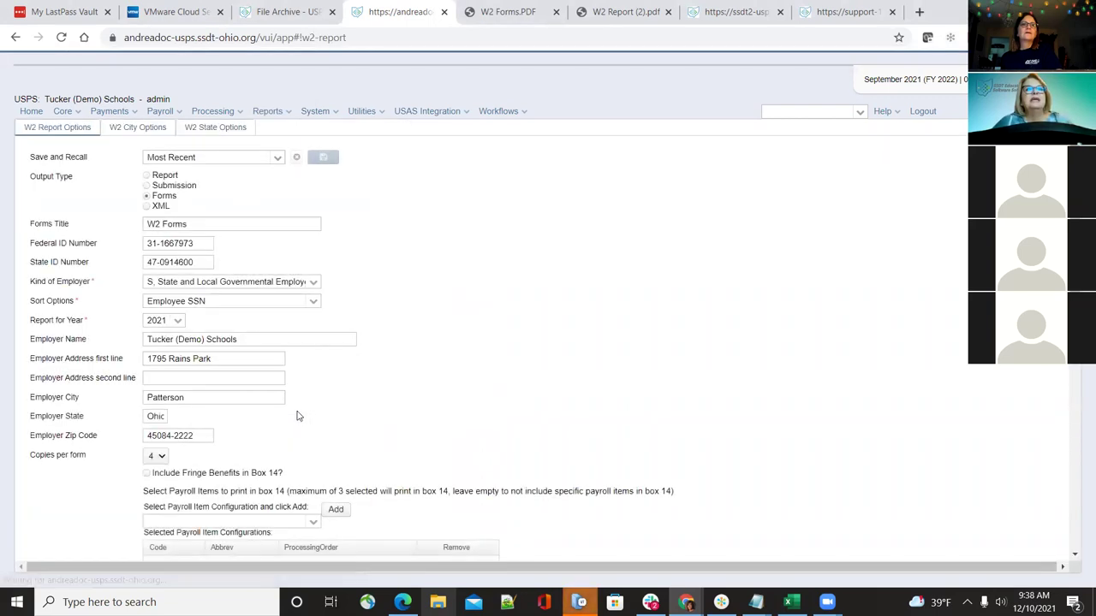
scroll(297, 416, down, 5)
scroll(298, 416, up, 4)
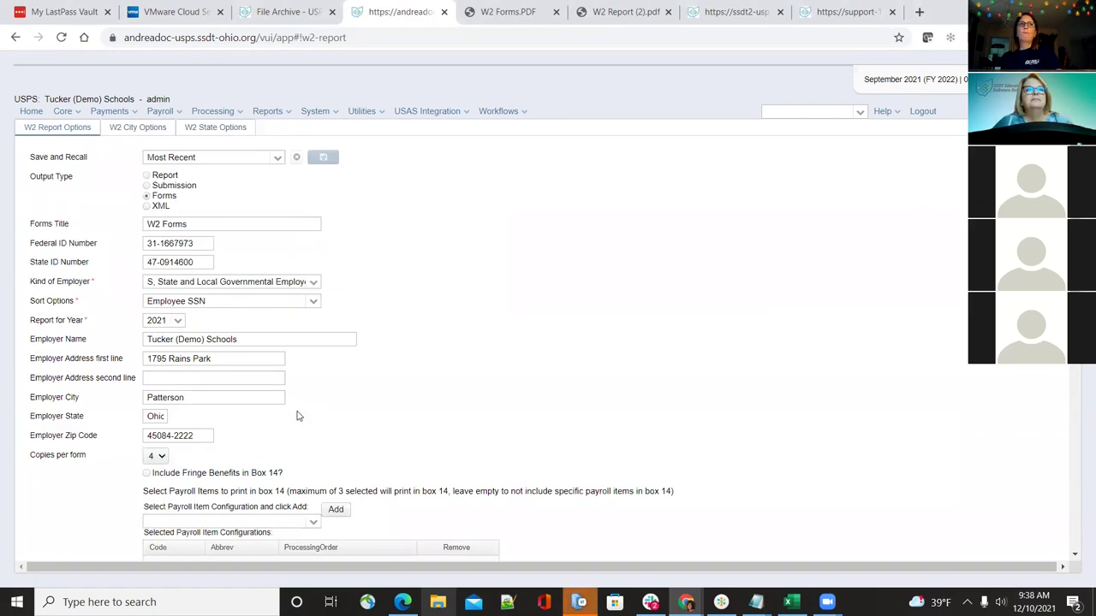
Toggle the output type between Report and Submission, leaving Report selected, and review the form
click(146, 175)
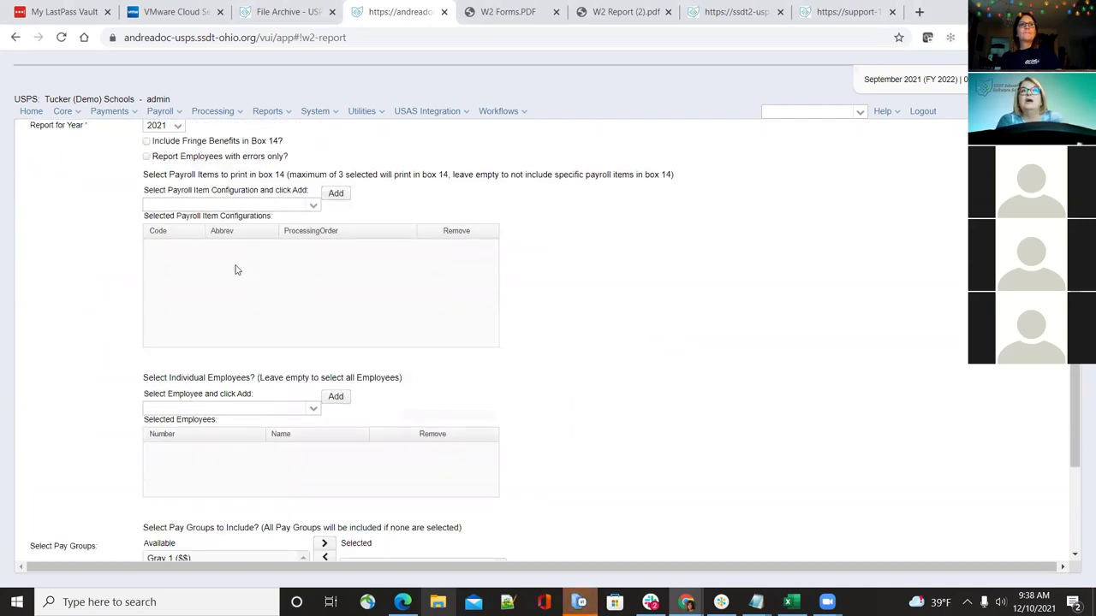
click(147, 185)
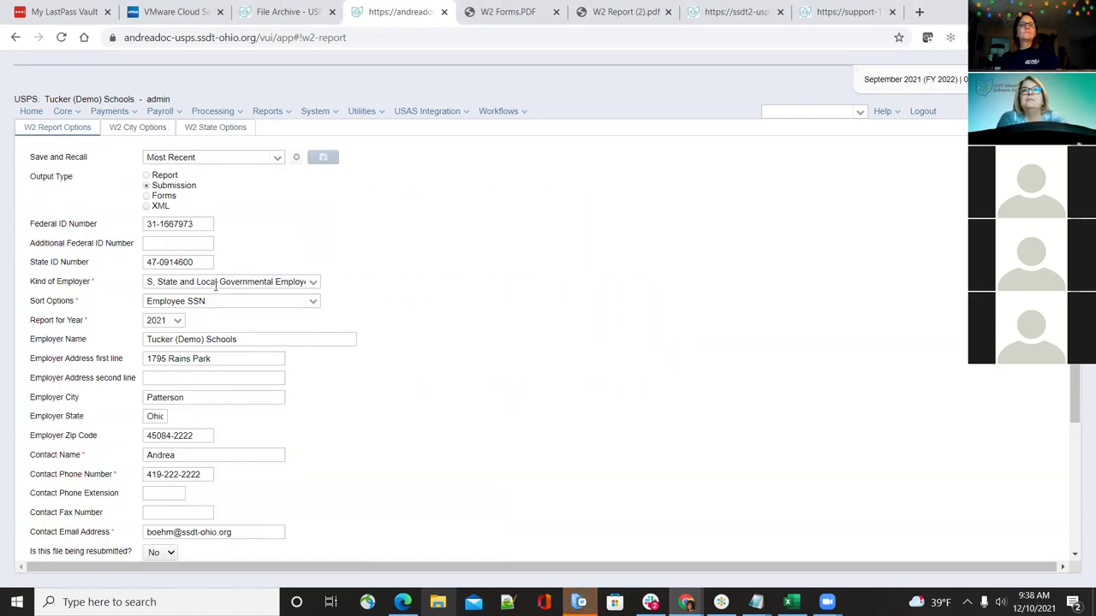
click(146, 175)
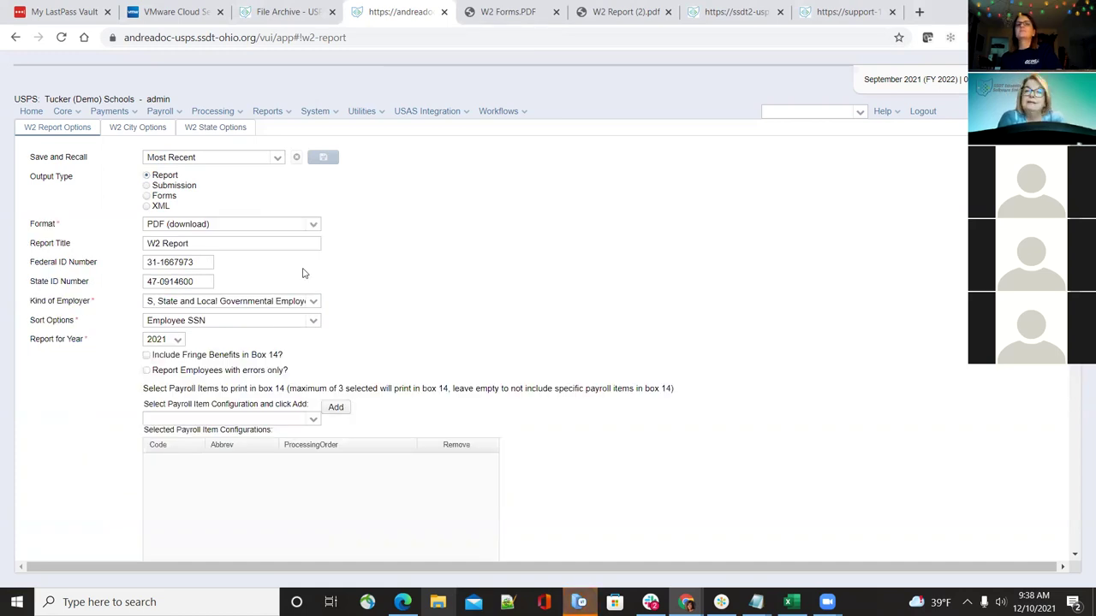
scroll(302, 273, down, 2)
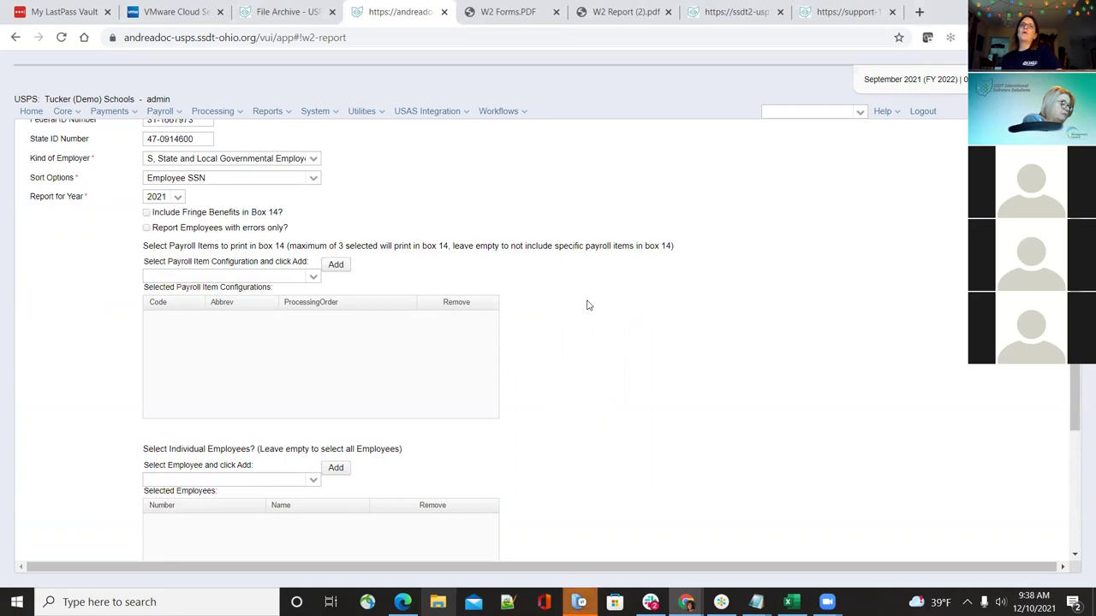
scroll(588, 305, up, 3)
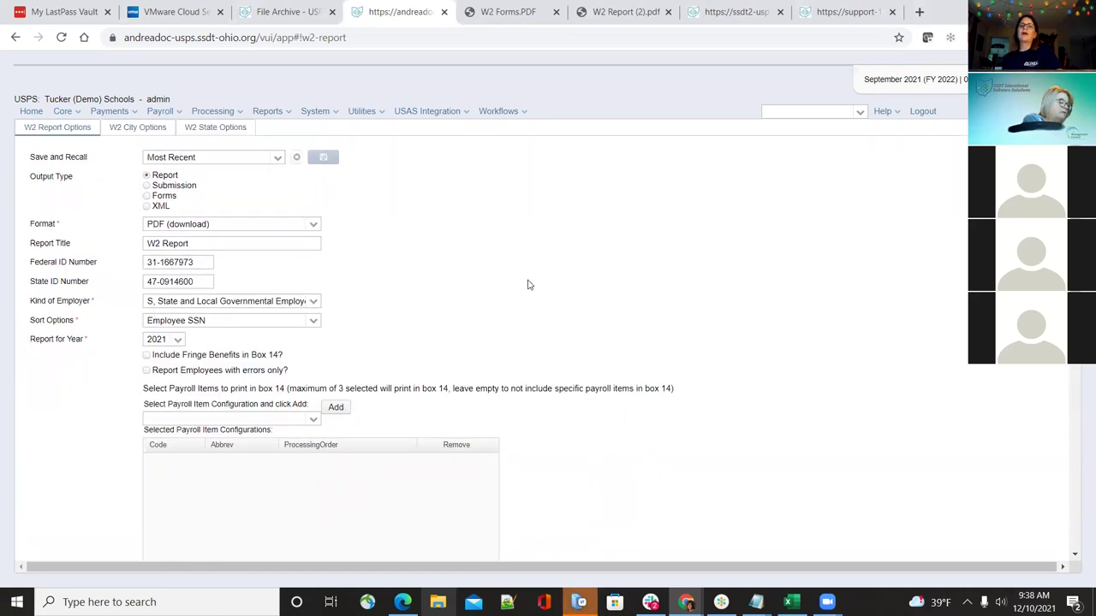
scroll(505, 270, down, 3)
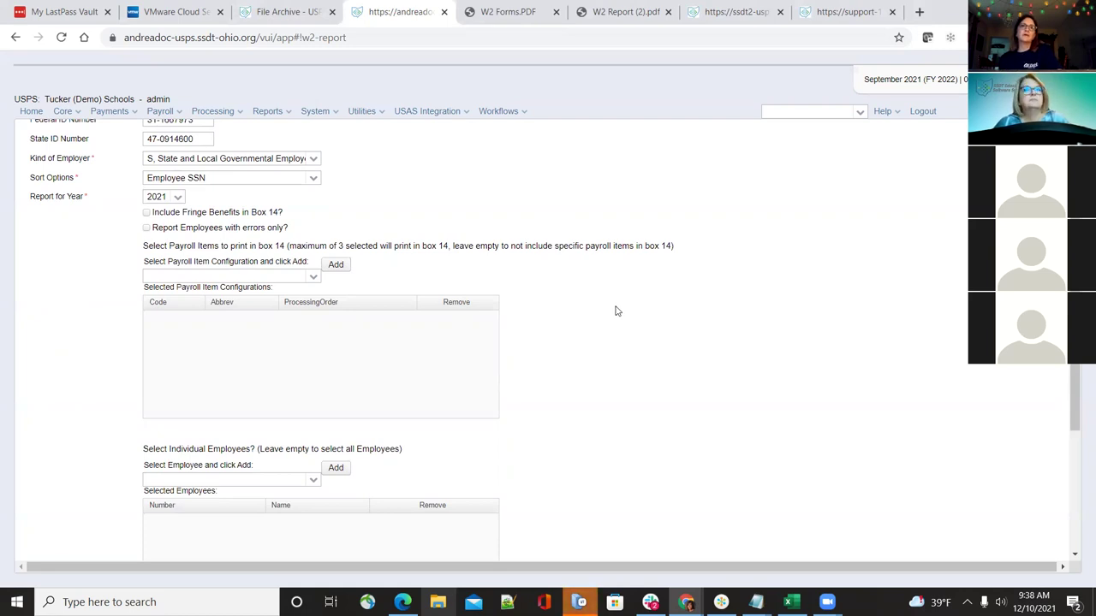
scroll(616, 312, down, 3)
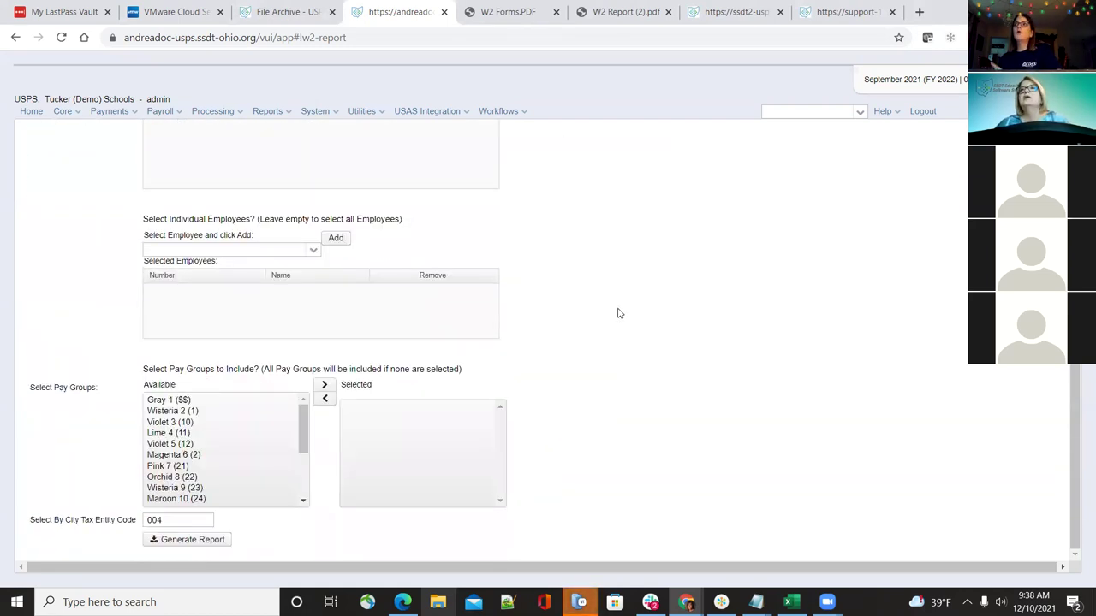
scroll(619, 313, up, 3)
scroll(618, 314, up, 1)
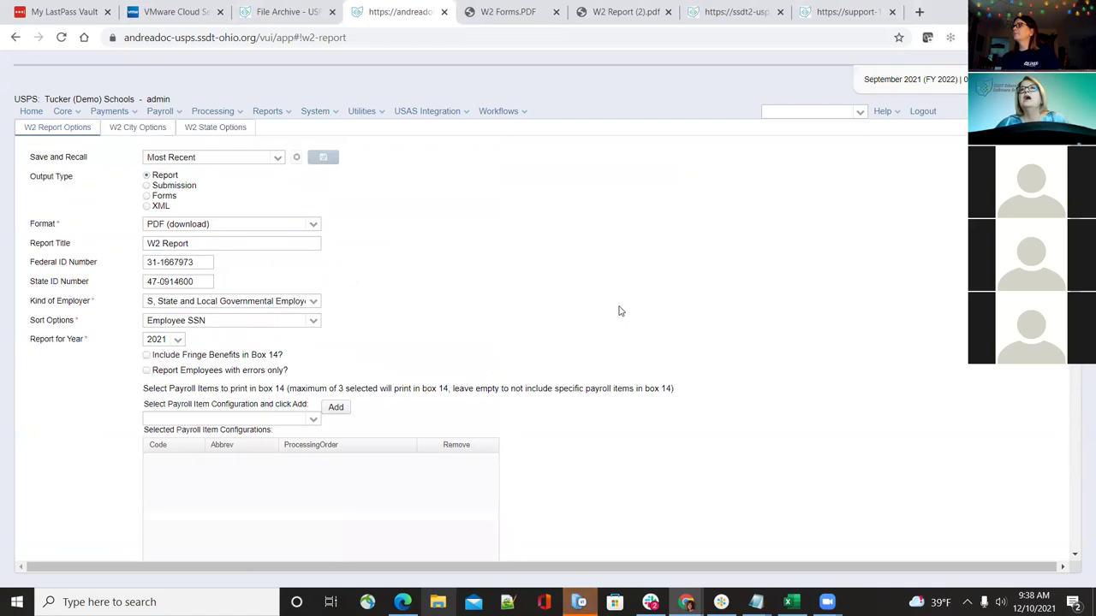
scroll(519, 334, down, 4)
scroll(520, 334, up, 5)
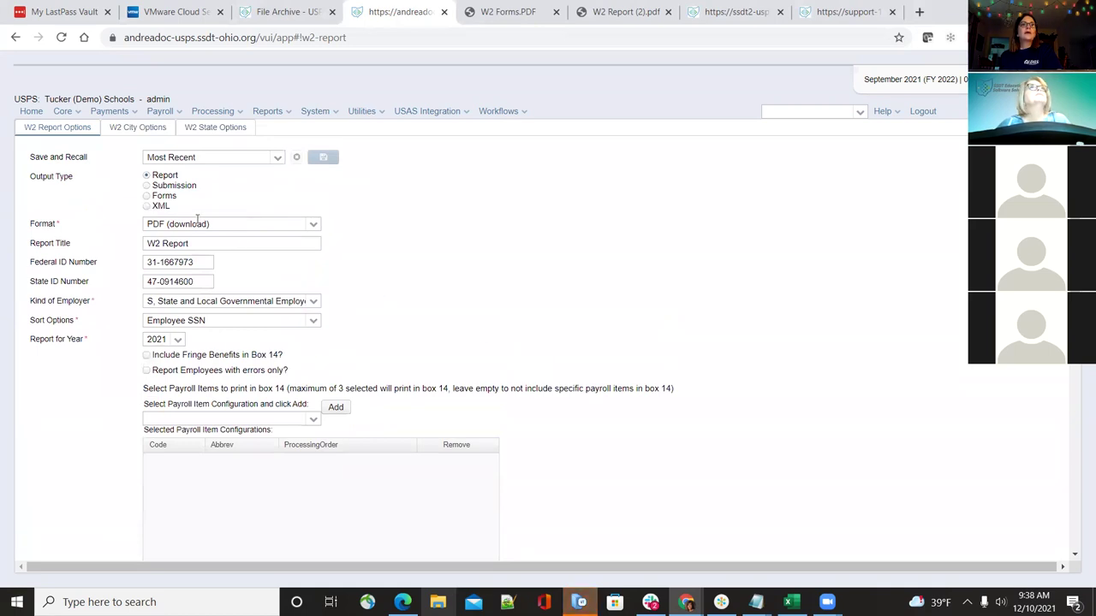
Set output type to Submission, generate the SSA W2 submission file, and save W2MAST.txt
click(146, 186)
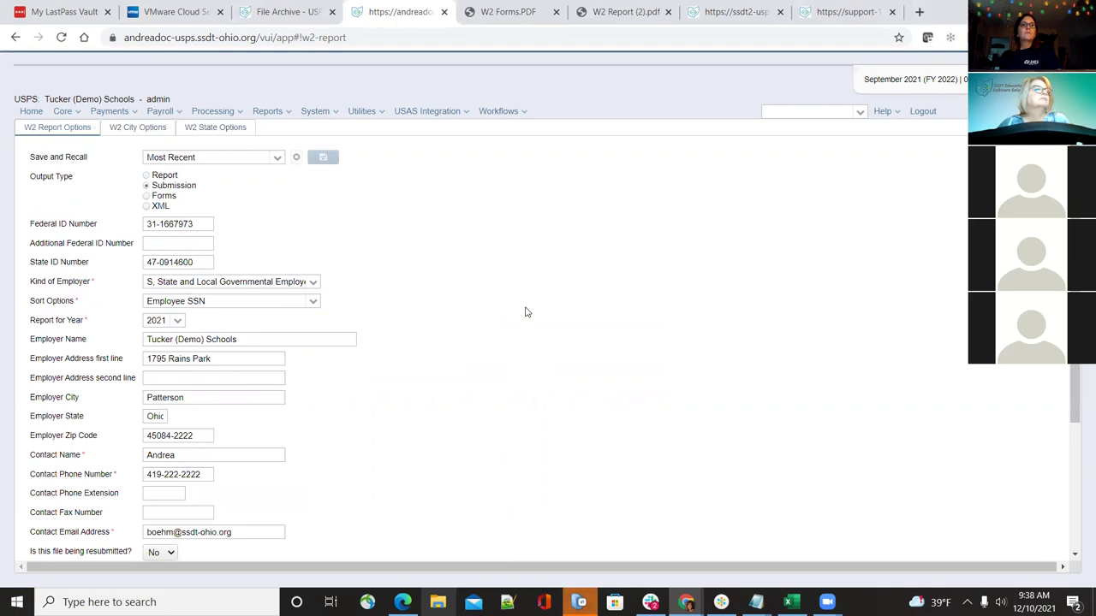
scroll(526, 311, down, 2)
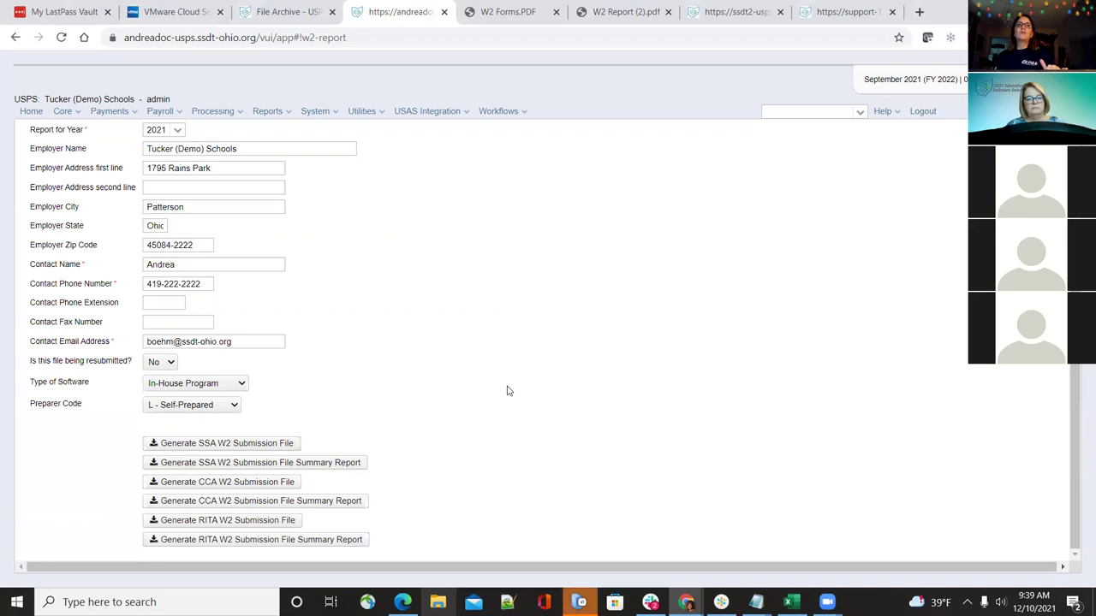
scroll(498, 404, up, 3)
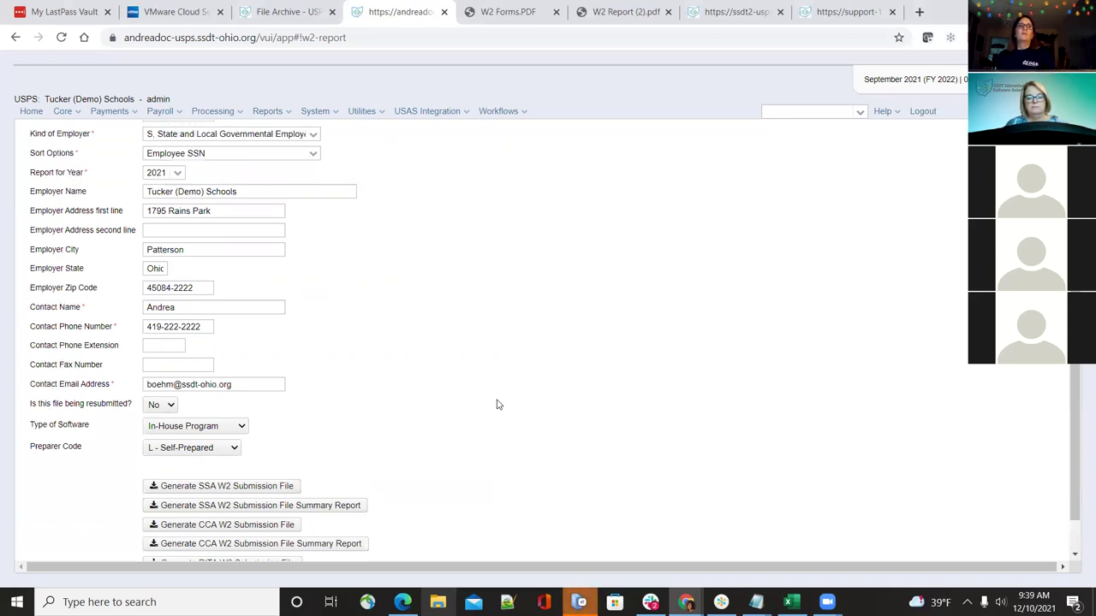
scroll(497, 404, down, 2)
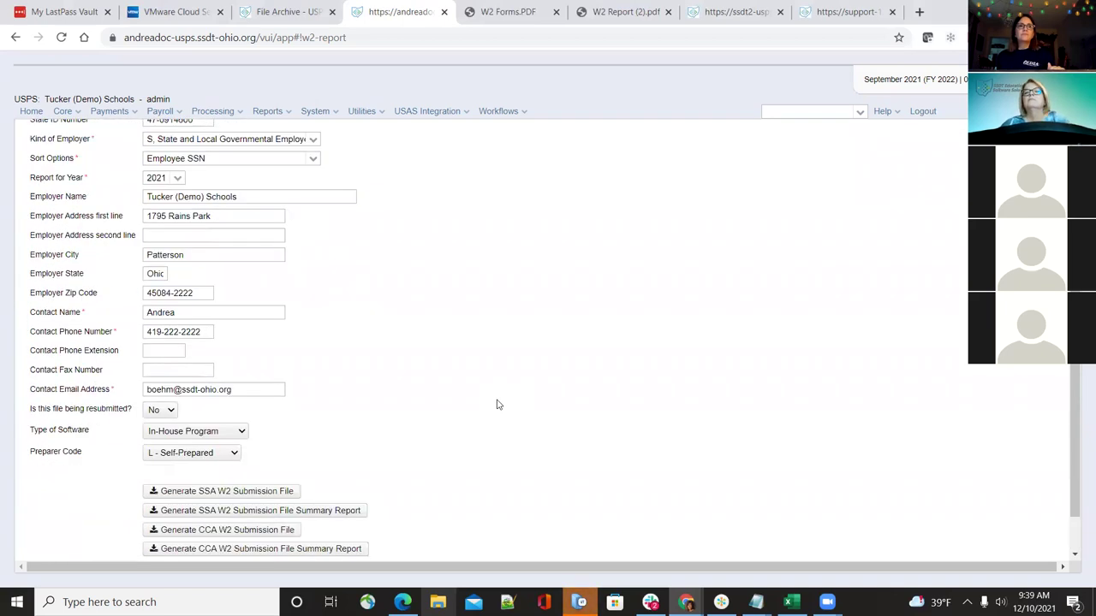
scroll(496, 403, down, 1)
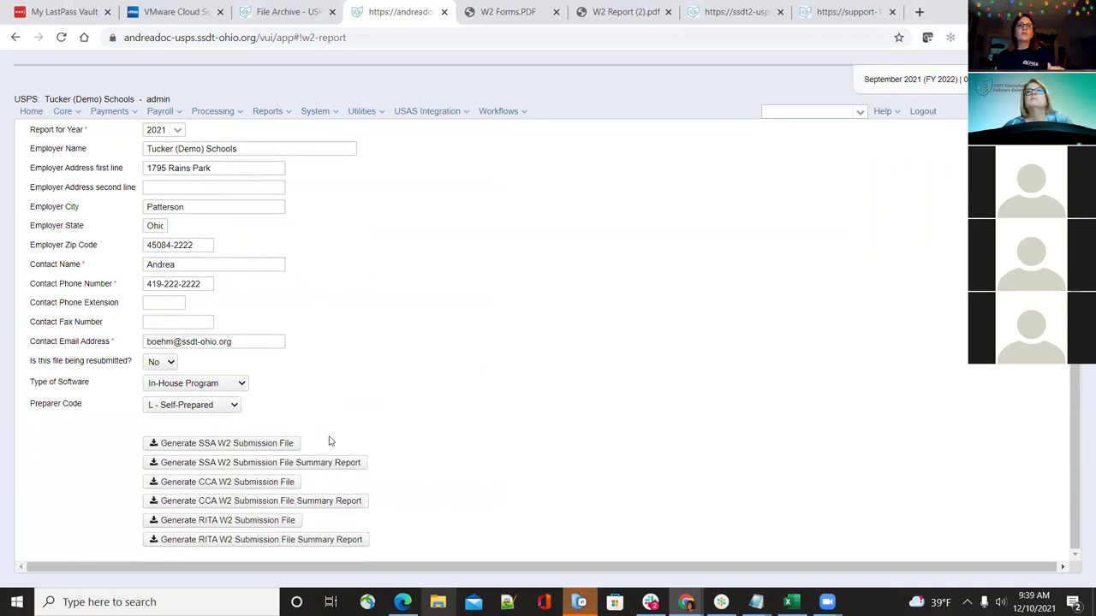
click(276, 447)
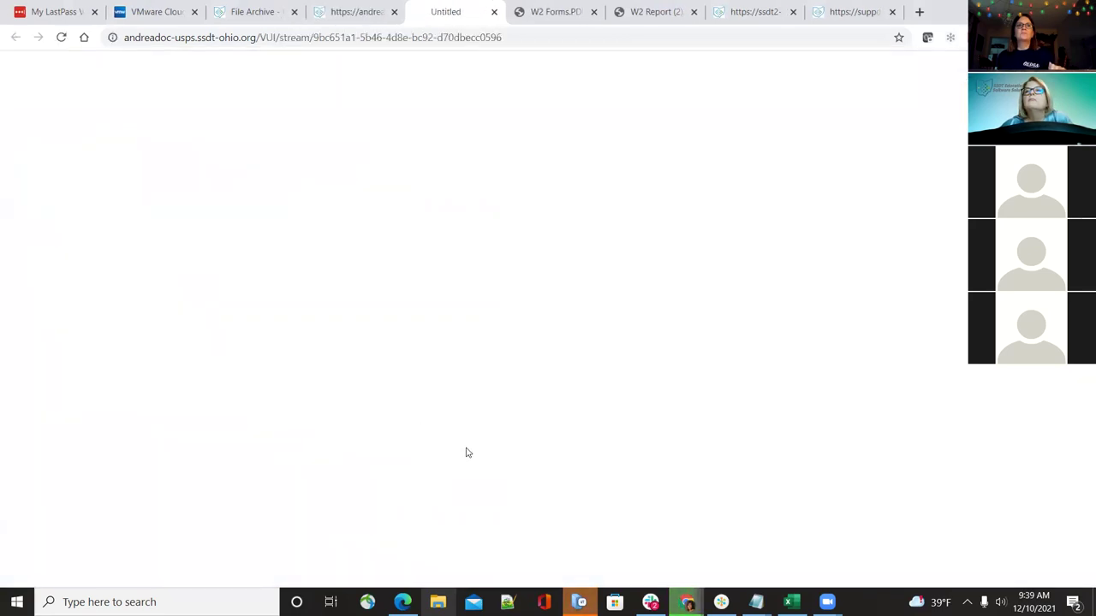
click(503, 387)
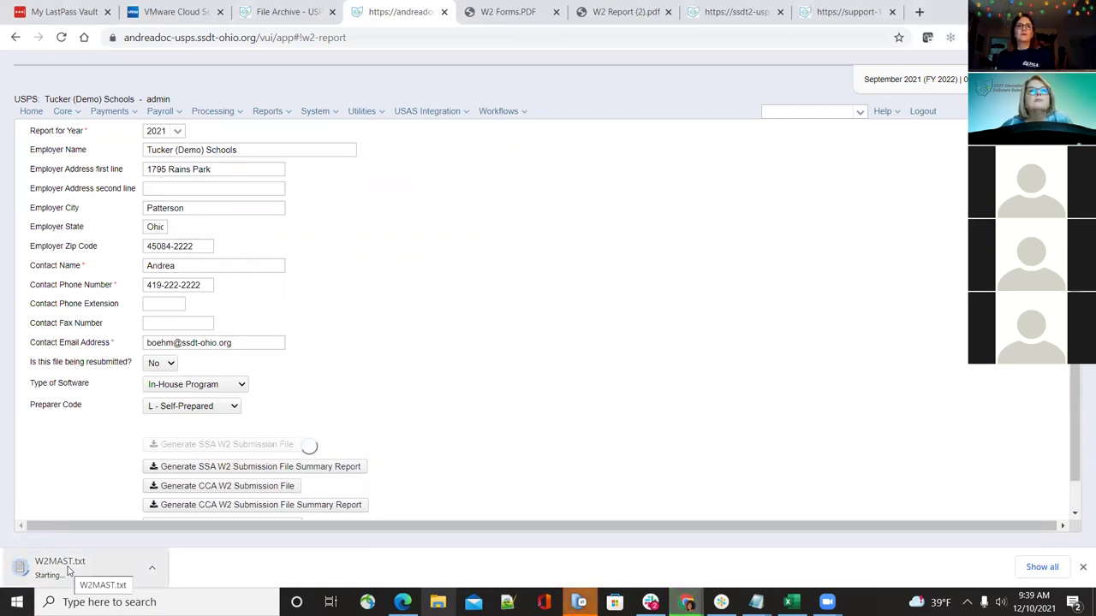
Open W2MAST.txt in maximized Notepad, review its RA through RF records, then return to the browser
click(72, 568)
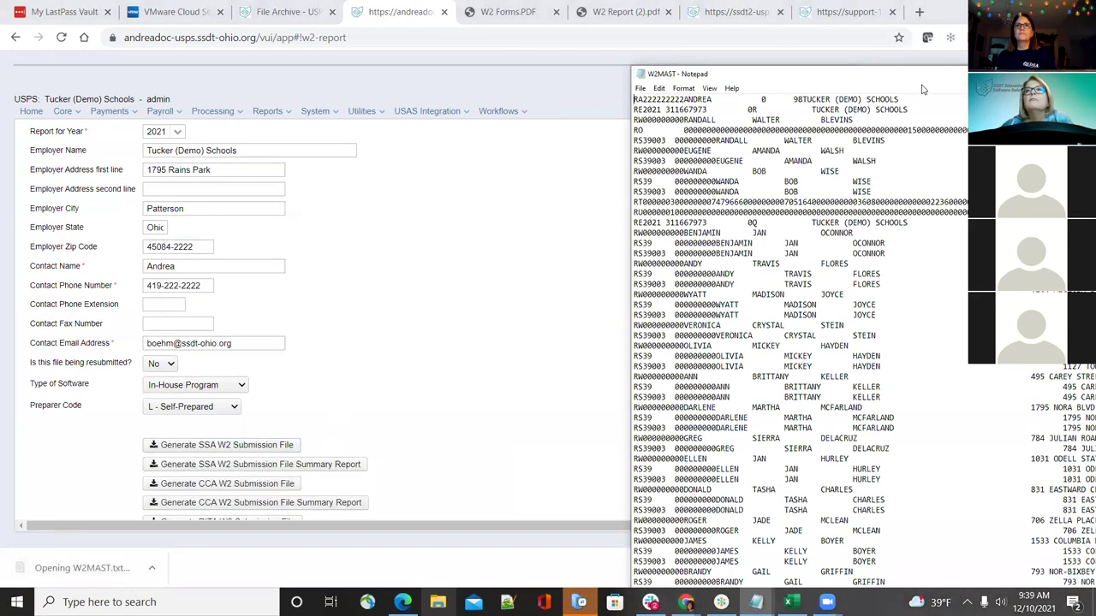
double_click(796, 74)
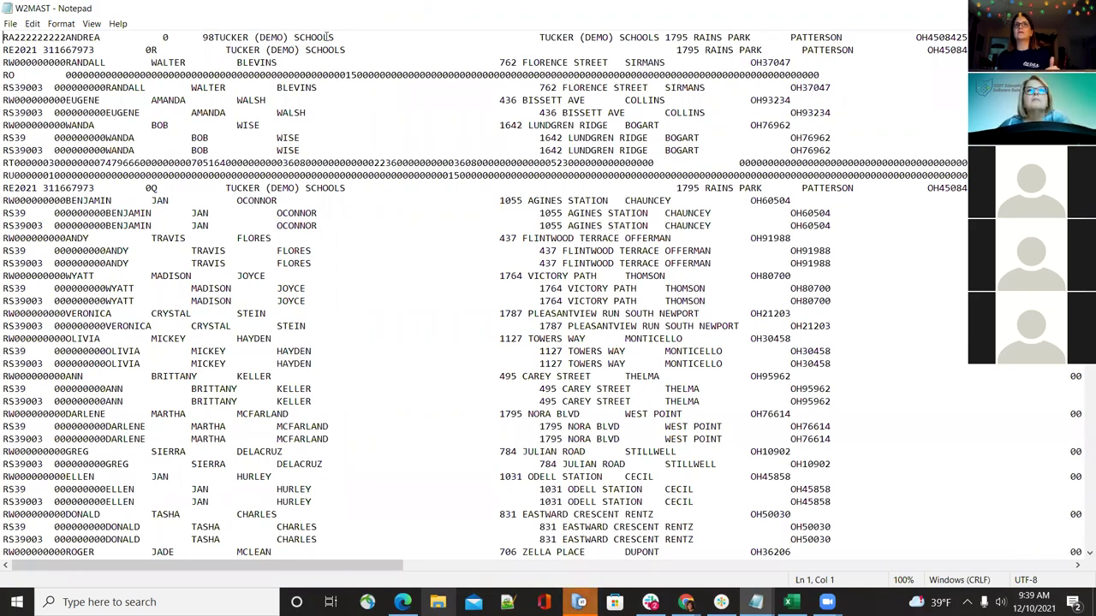
scroll(246, 213, down, 20)
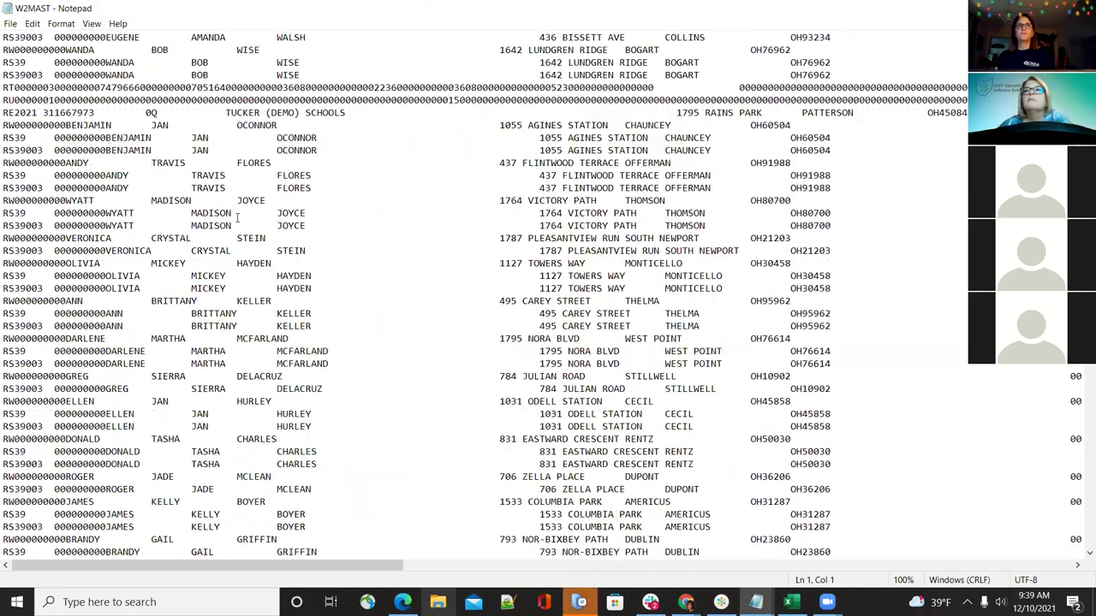
key(Page_Down)
key(Page_Down)
key(Page_Down)
key(Page_Down)
key(Page_Down)
key(Page_Down)
key(Page_Down)
key(Page_Down)
key(Page_Down)
key(Page_Down)
key(Page_Down)
key(Page_Down)
key(Page_Down)
key(Page_Down)
key(Page_Down)
key(Page_Down)
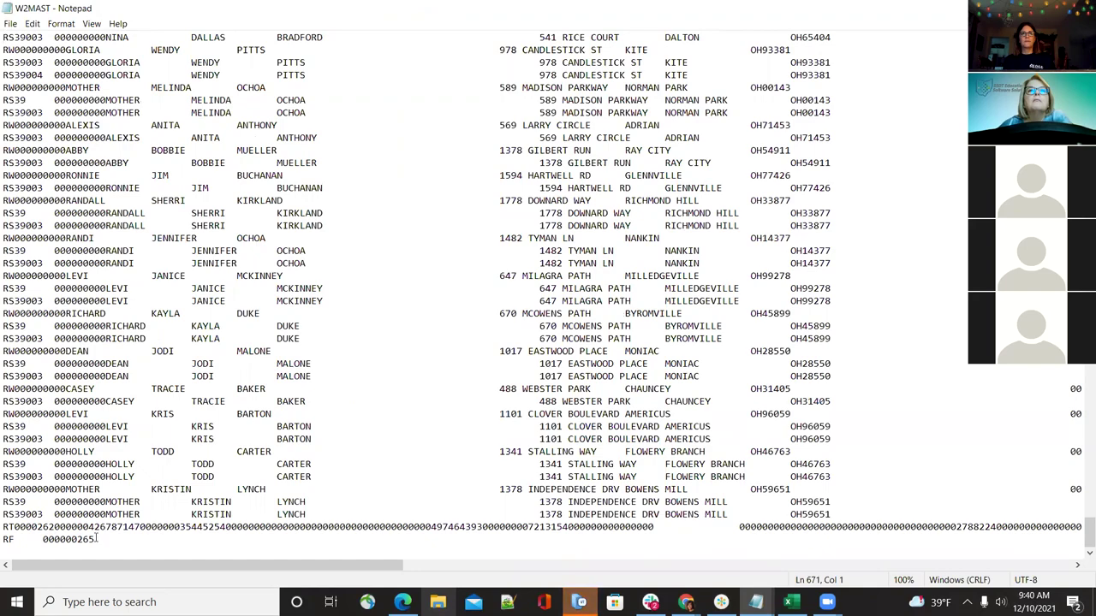
scroll(444, 357, up, 20)
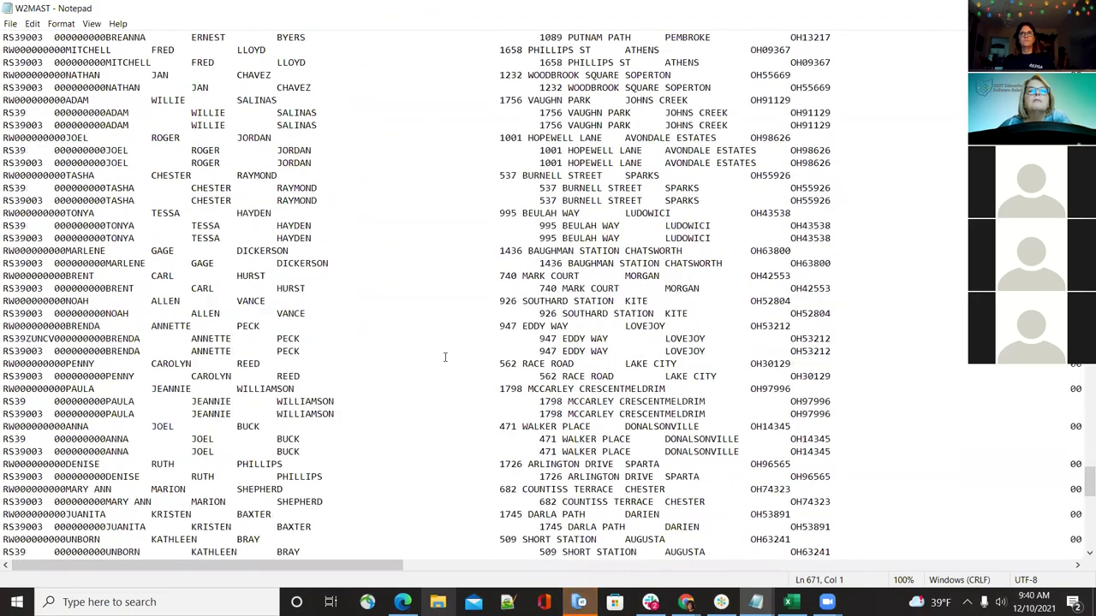
scroll(444, 357, up, 1)
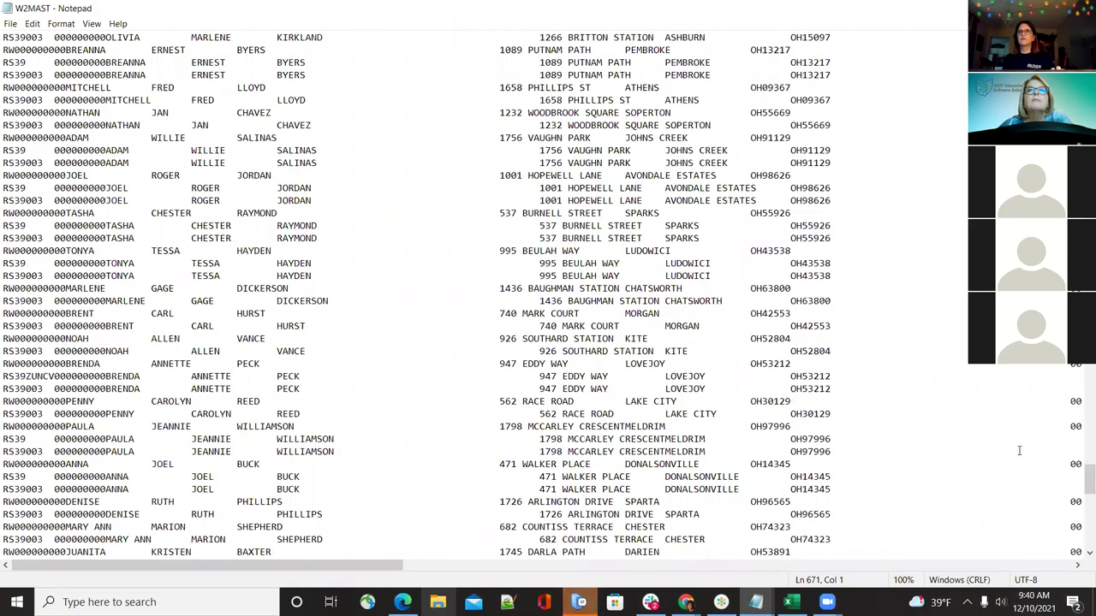
scroll(1018, 450, up, 15)
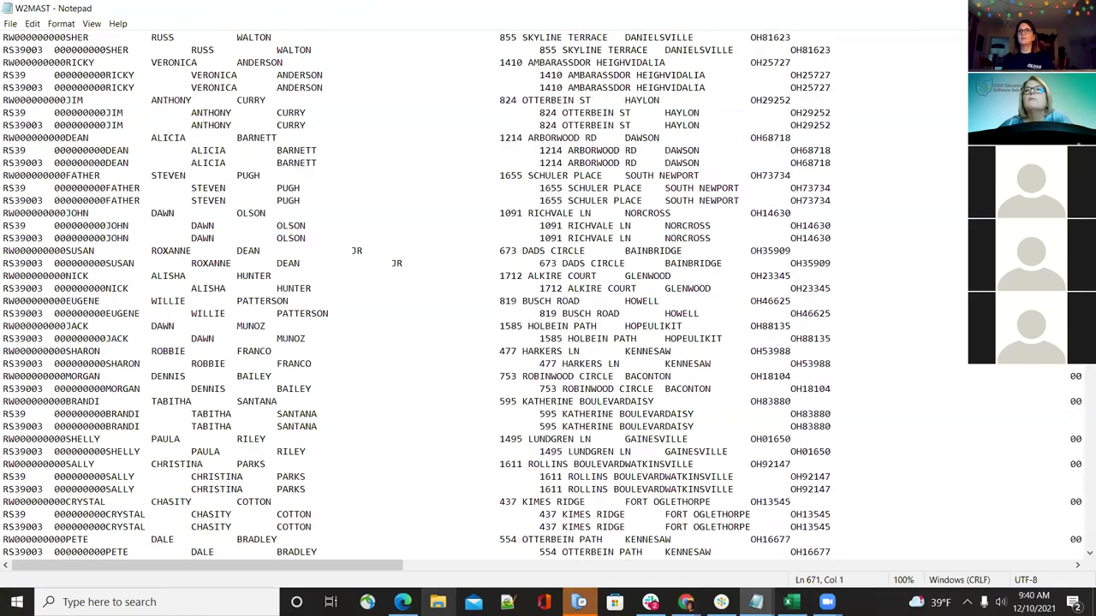
scroll(544, 294, up, 10)
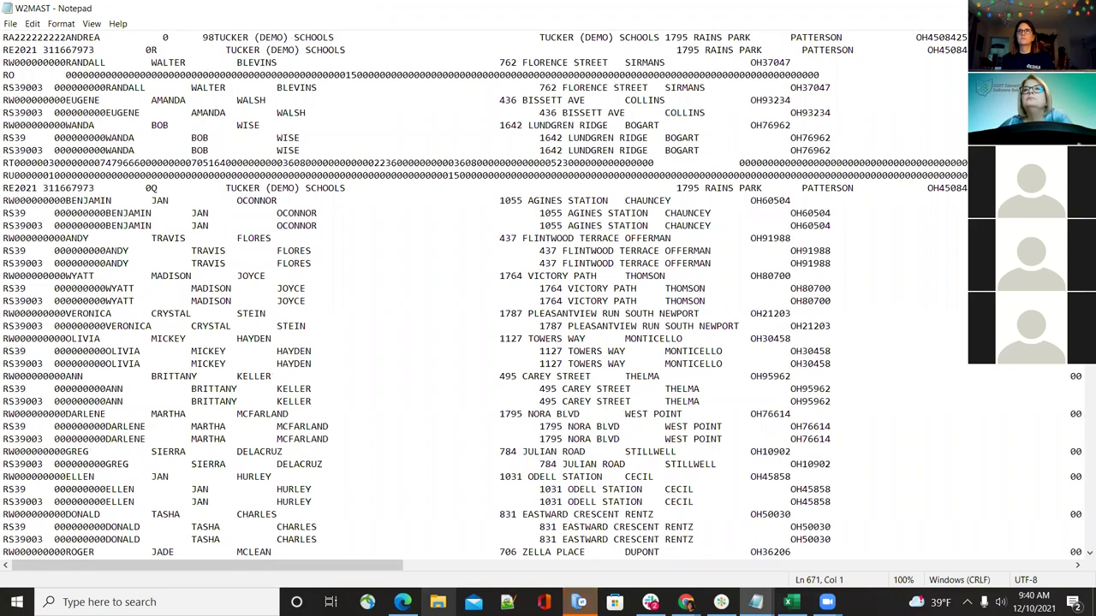
key(alt+Tab)
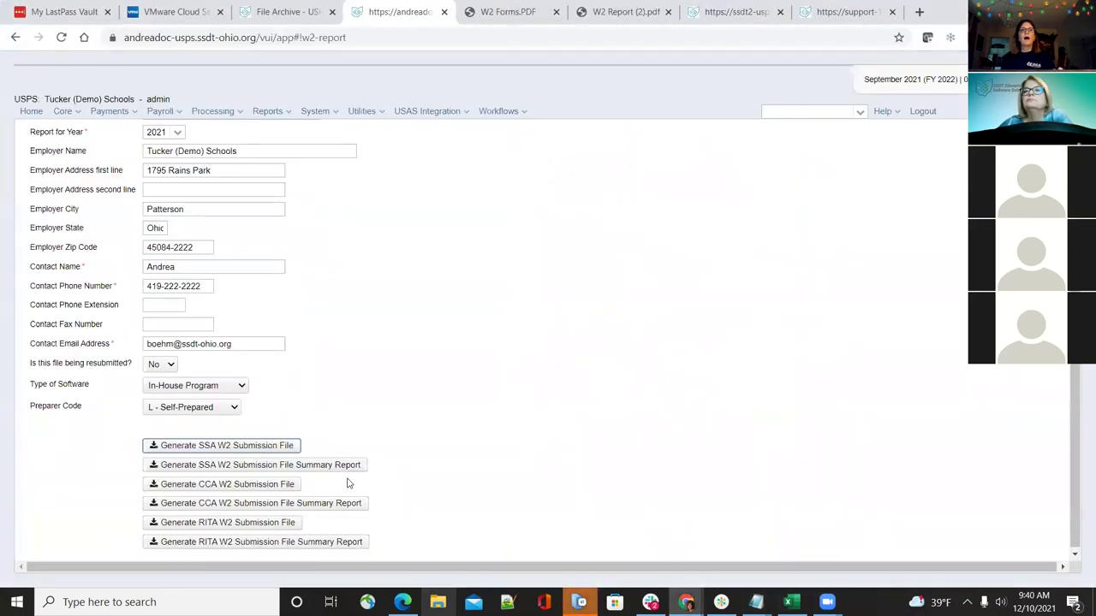
Save the SSA W2 Submission File Summary PDF, check its totals, then request the CCA summary report
click(285, 466)
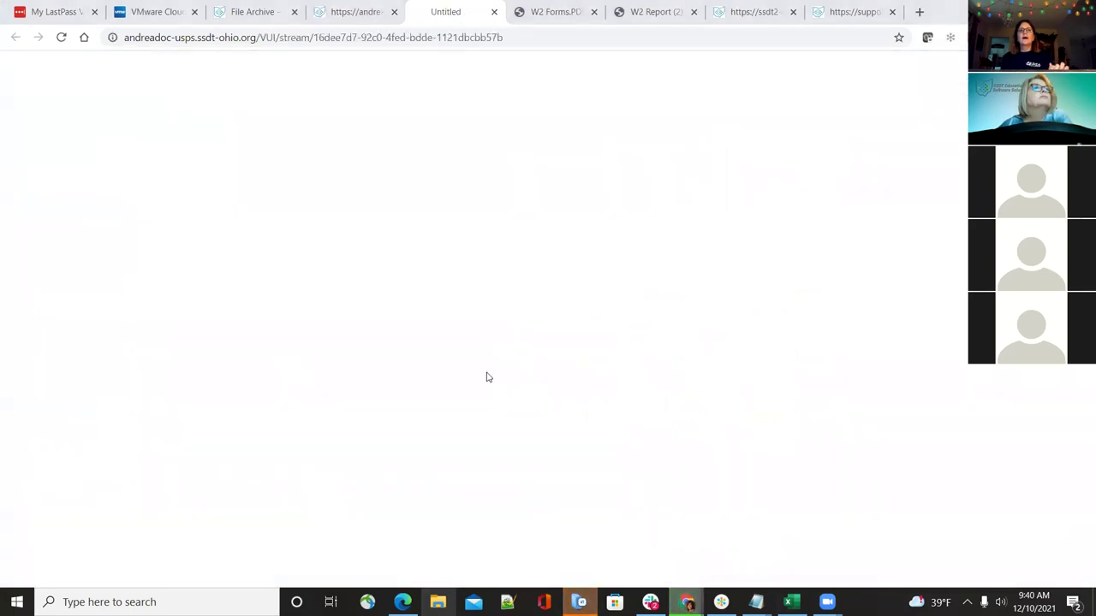
click(502, 390)
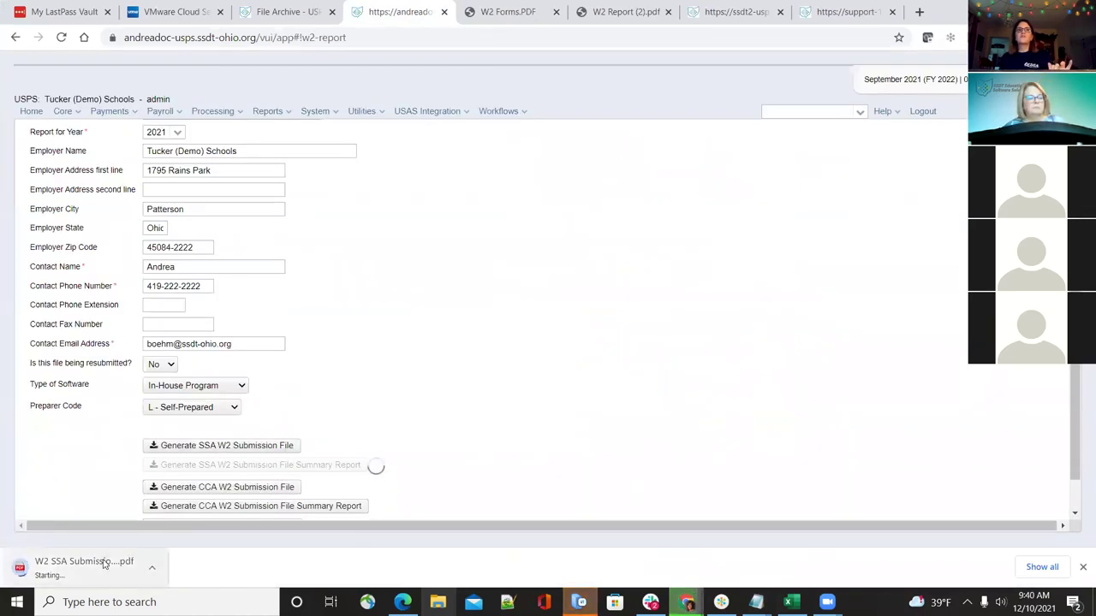
scroll(374, 409, down, 1)
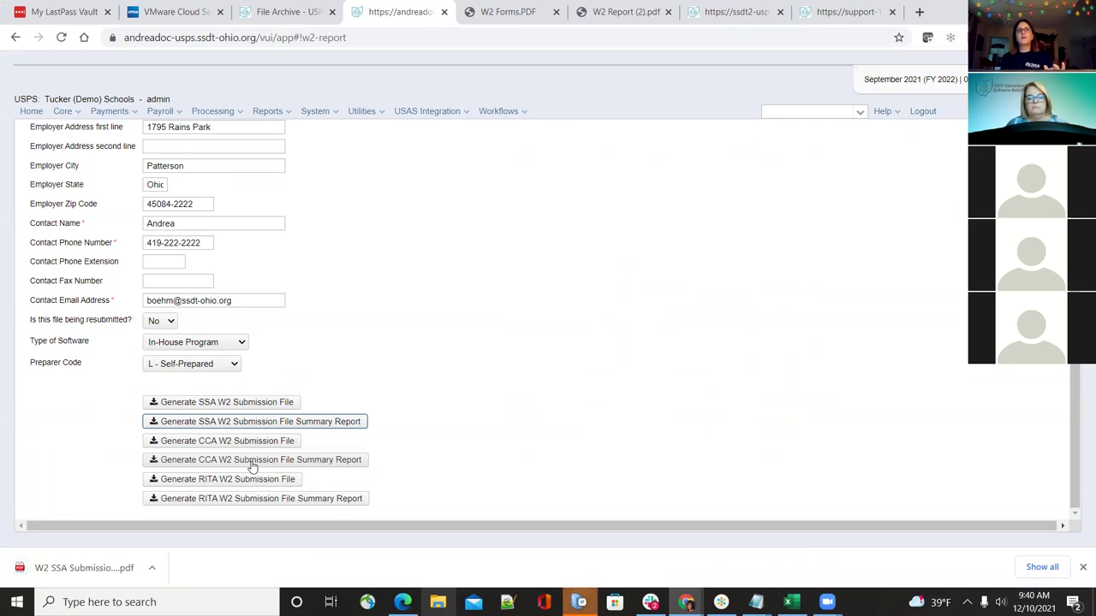
click(95, 567)
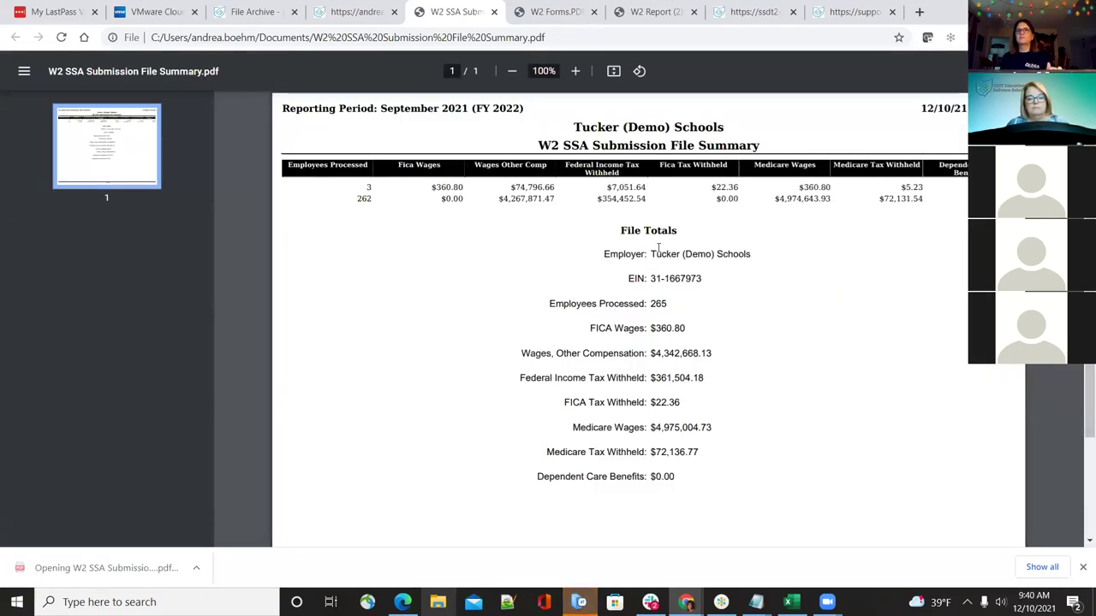
click(347, 12)
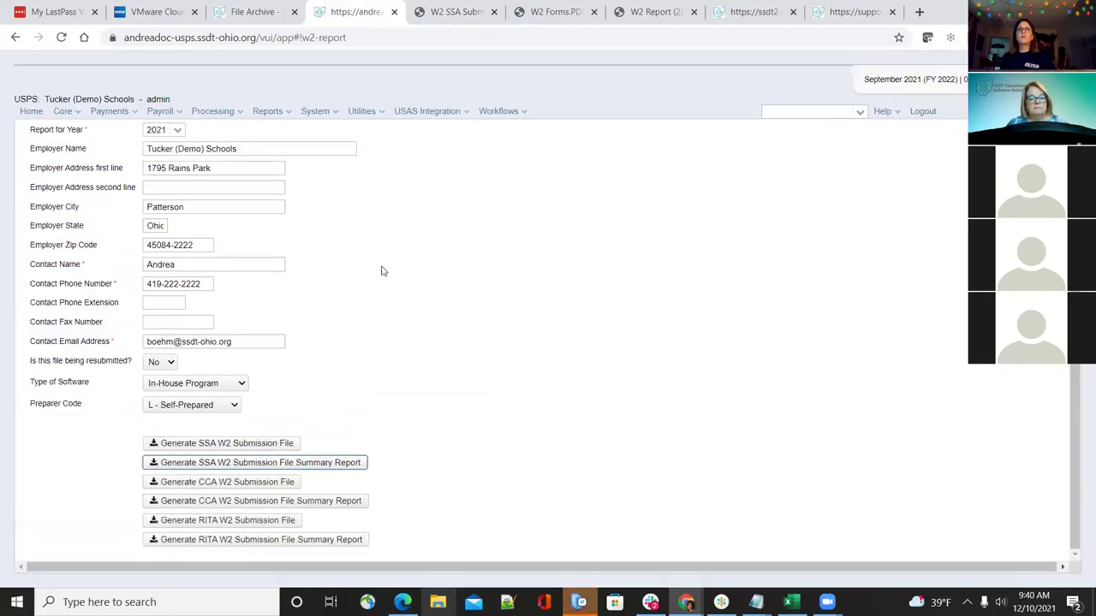
click(262, 501)
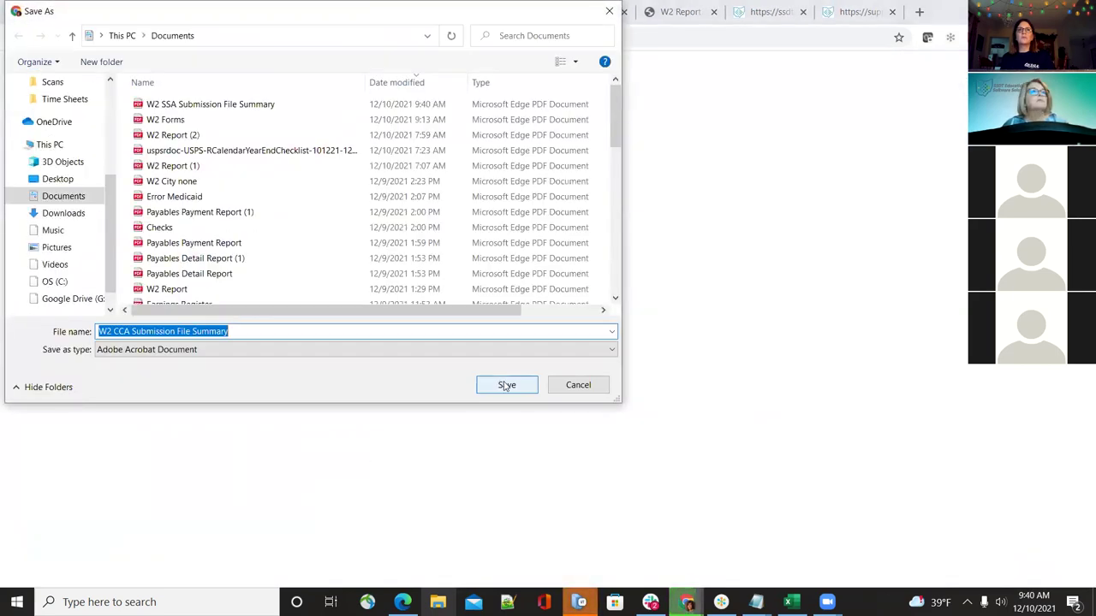
Save the CCA summary PDF, confirm it contains no data, and close it
click(504, 384)
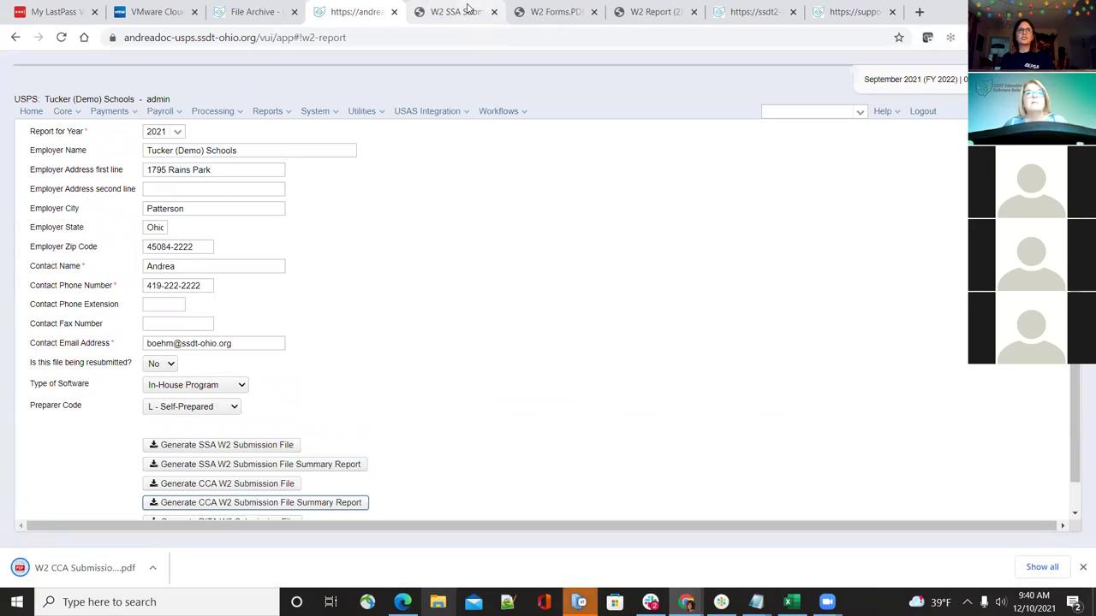
click(86, 568)
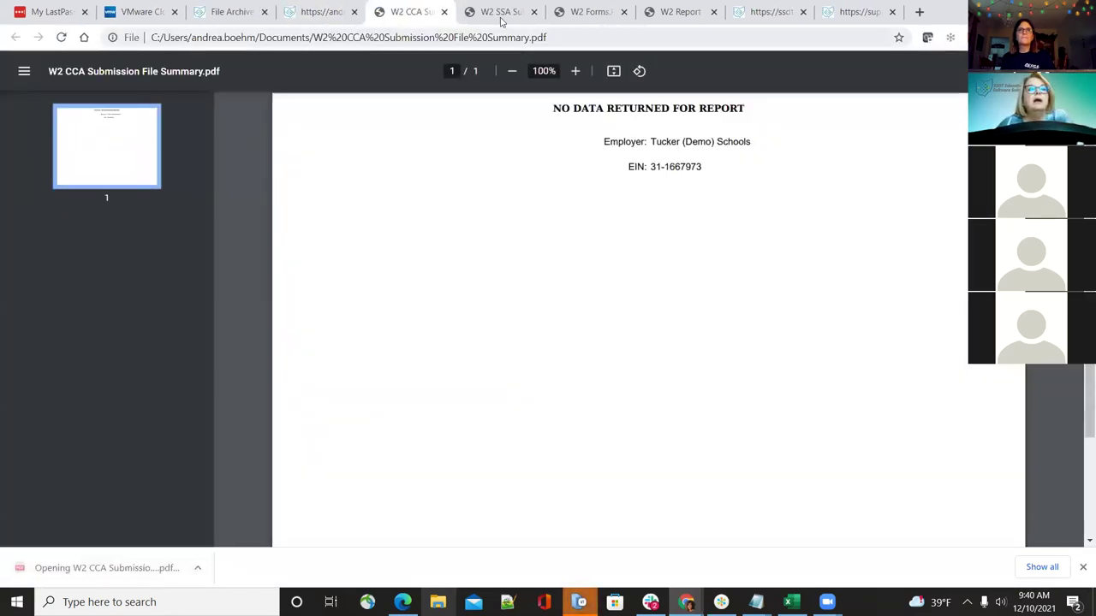
scroll(503, 377, down, 1)
scroll(503, 375, up, 1)
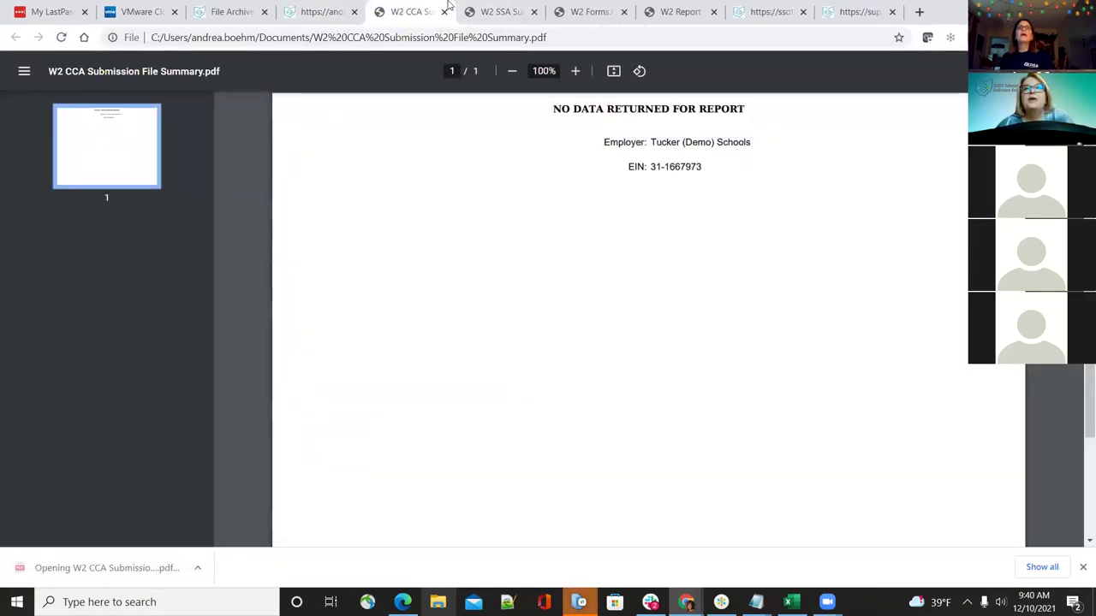
click(443, 11)
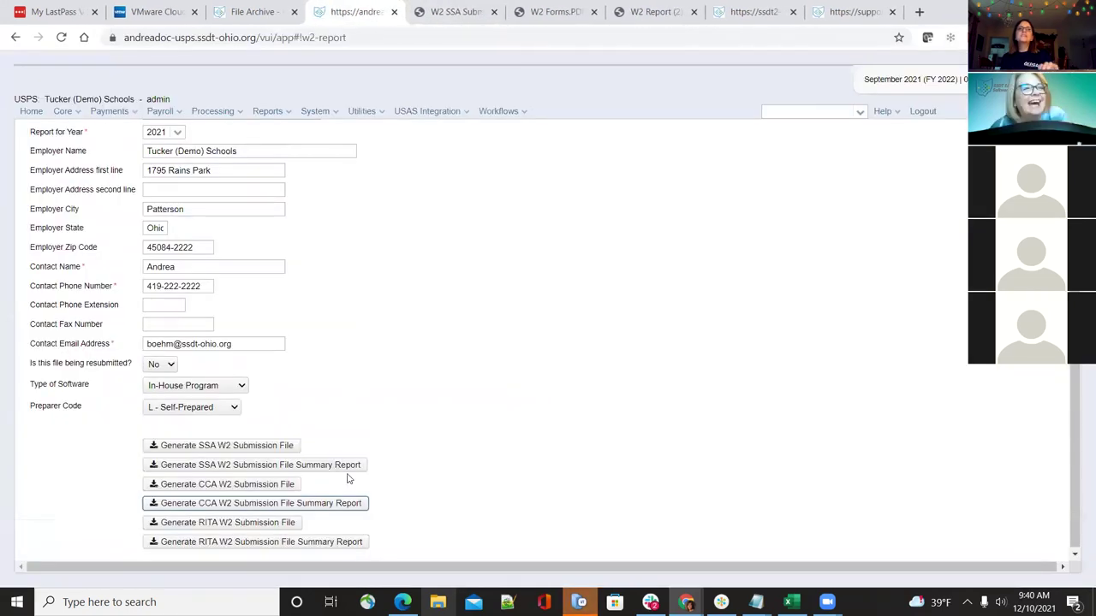
Save the RITA summary PDF and compare its totals with the SSA summary before returning
click(289, 543)
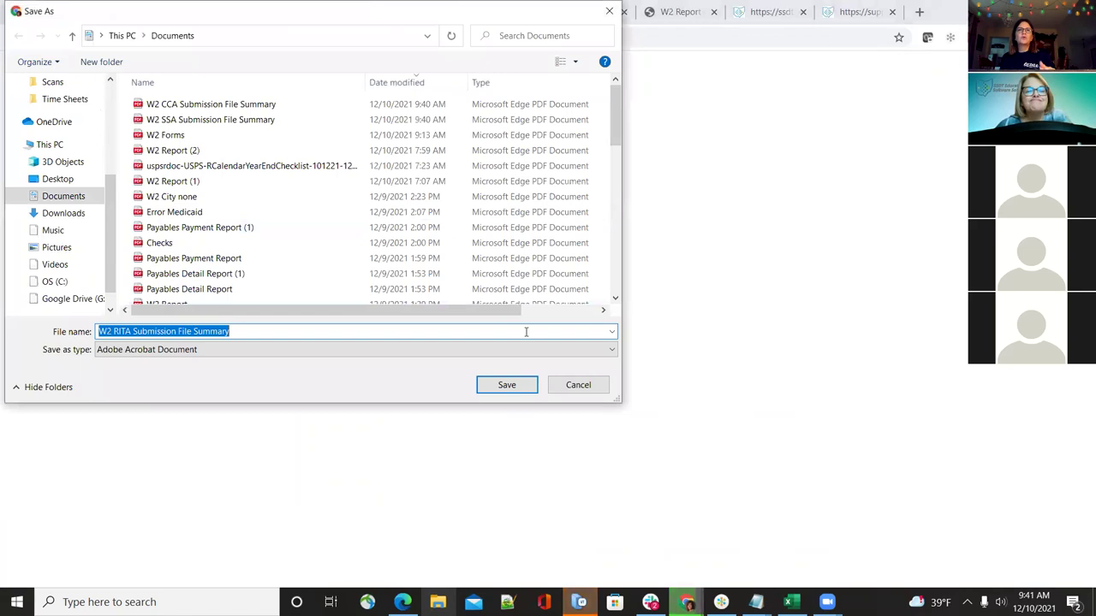
click(512, 386)
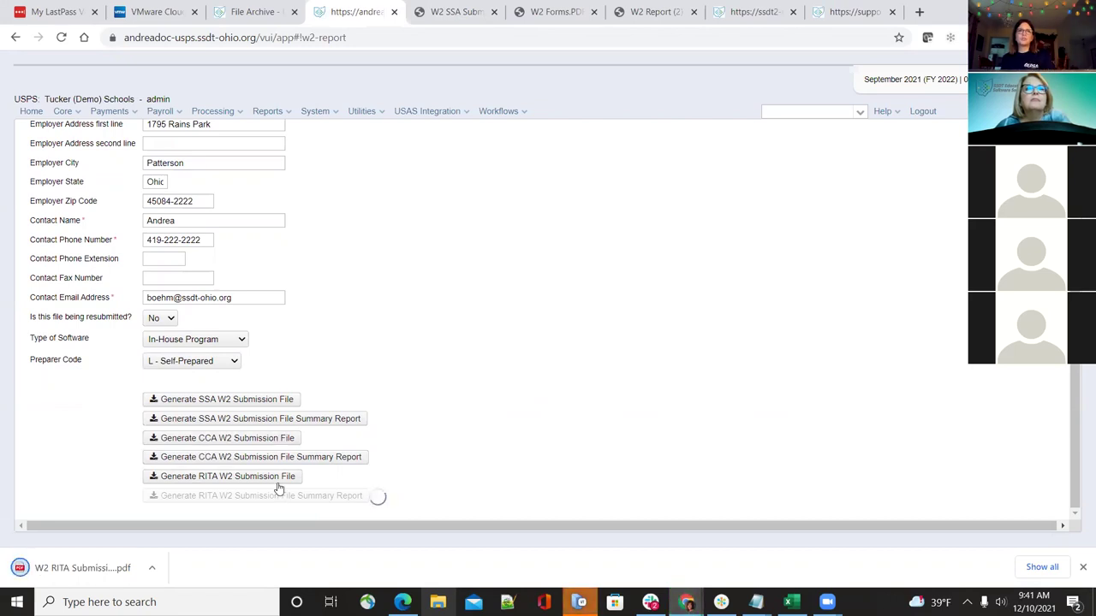
click(434, 7)
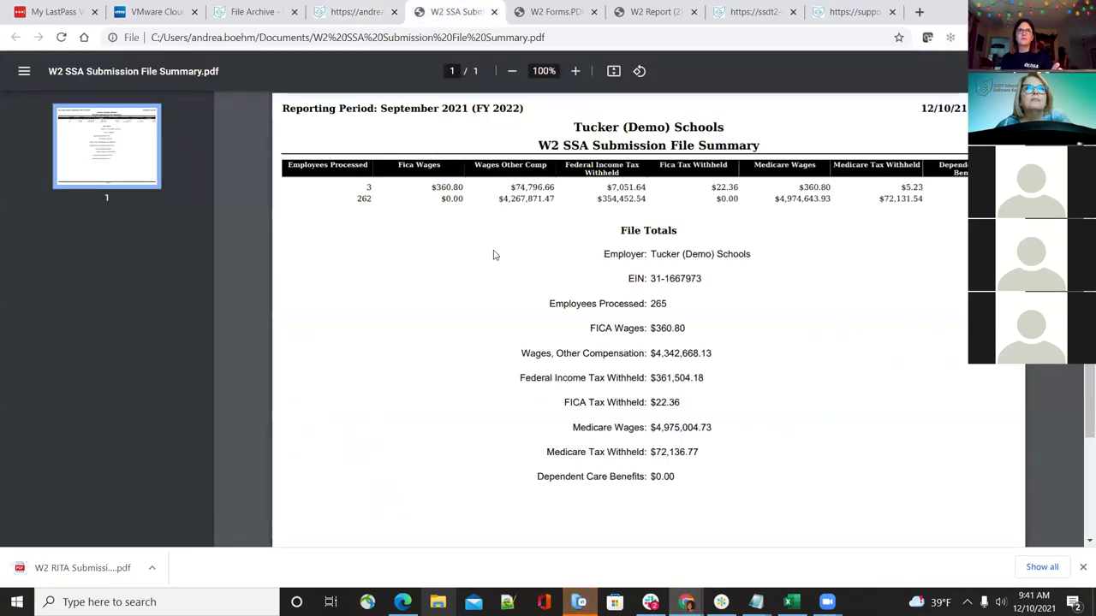
click(117, 565)
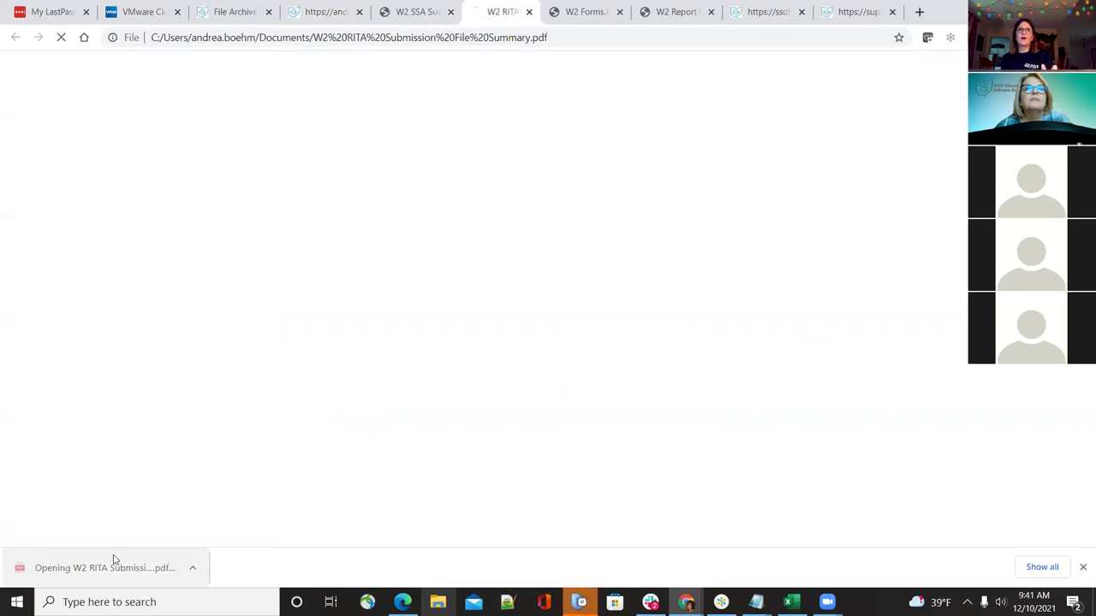
click(422, 8)
click(493, 9)
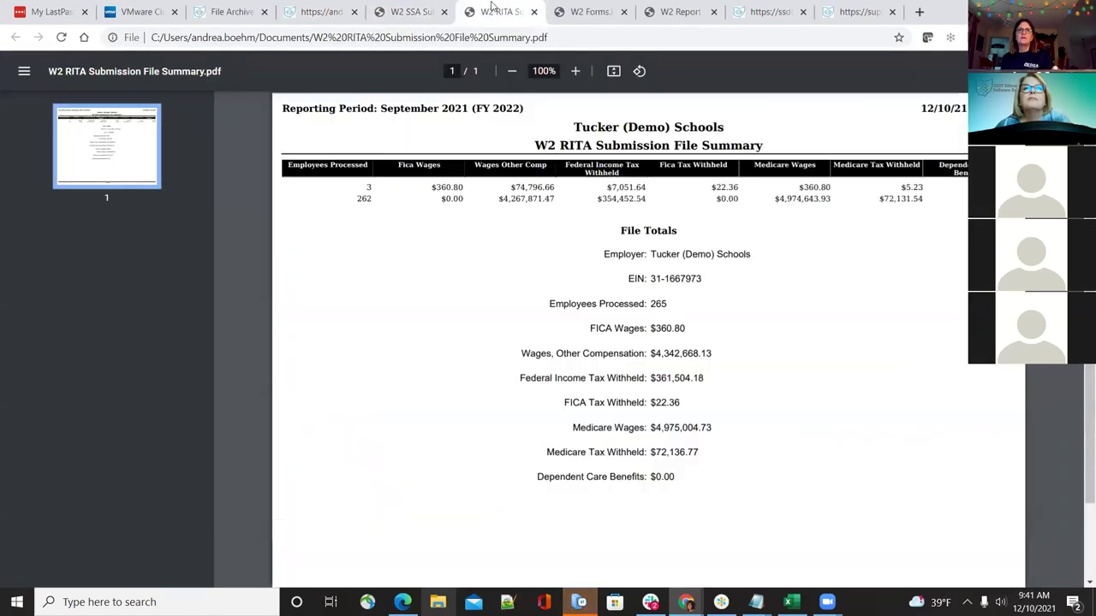
click(407, 13)
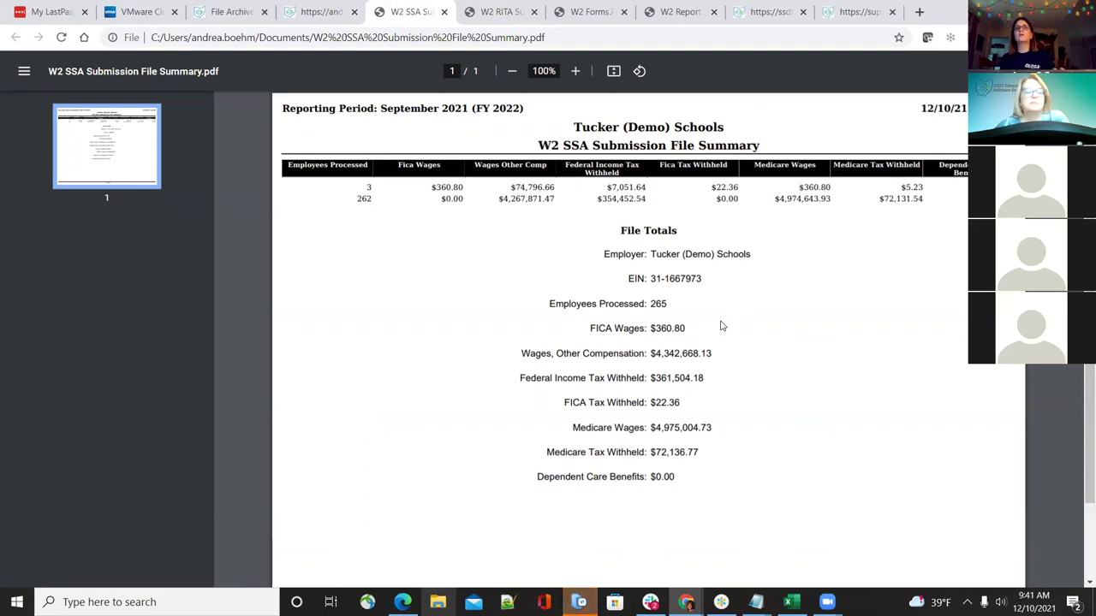
click(485, 11)
click(411, 11)
click(321, 11)
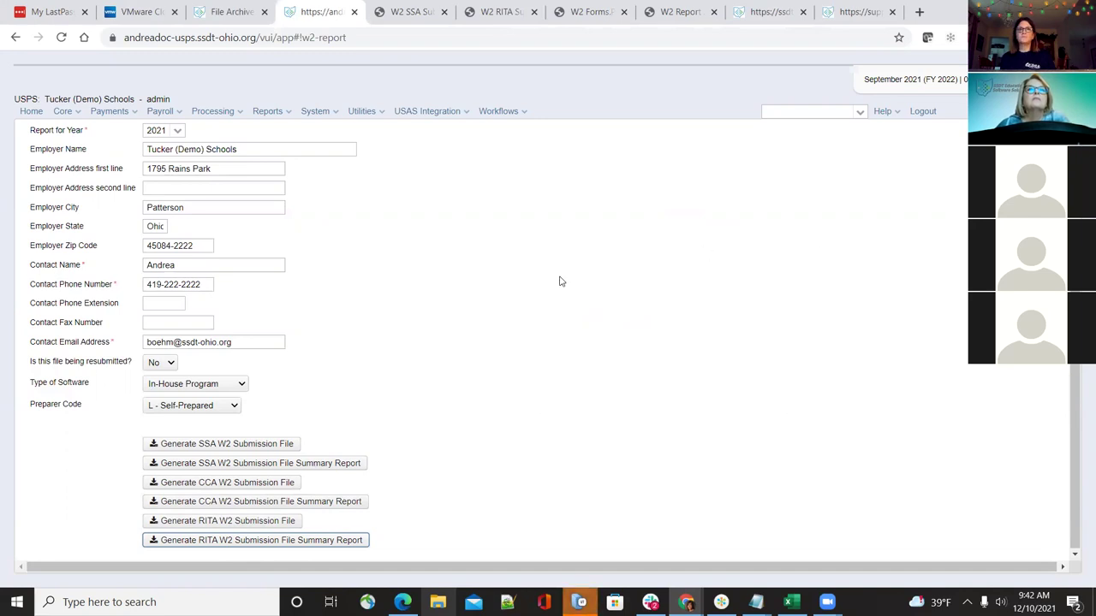
Set the W2 report Output Type to XML
scroll(458, 410, up, 3)
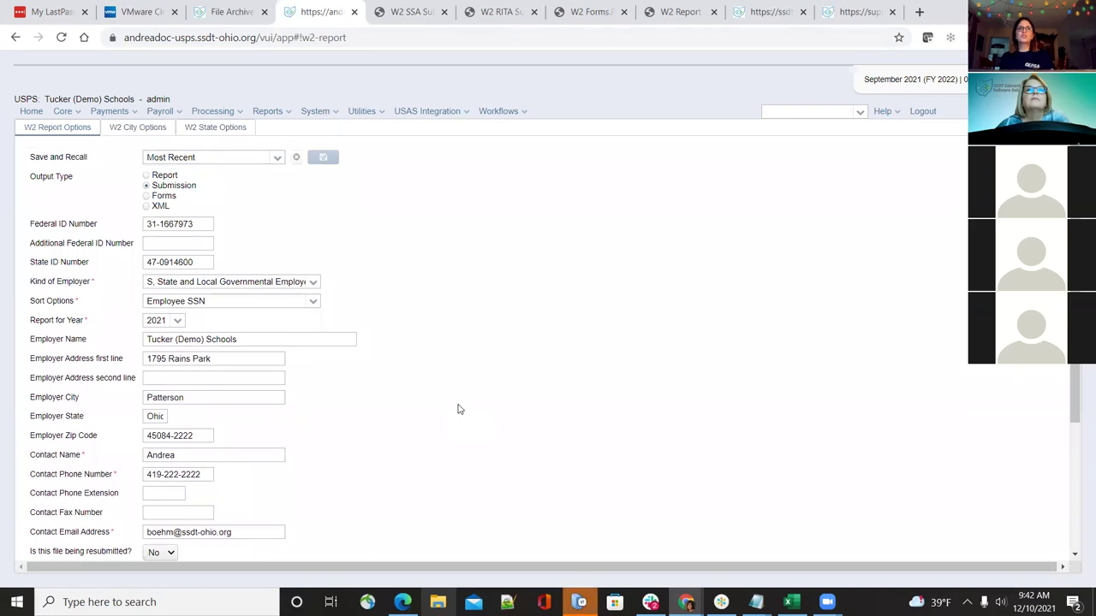
scroll(458, 409, down, 3)
scroll(458, 409, up, 3)
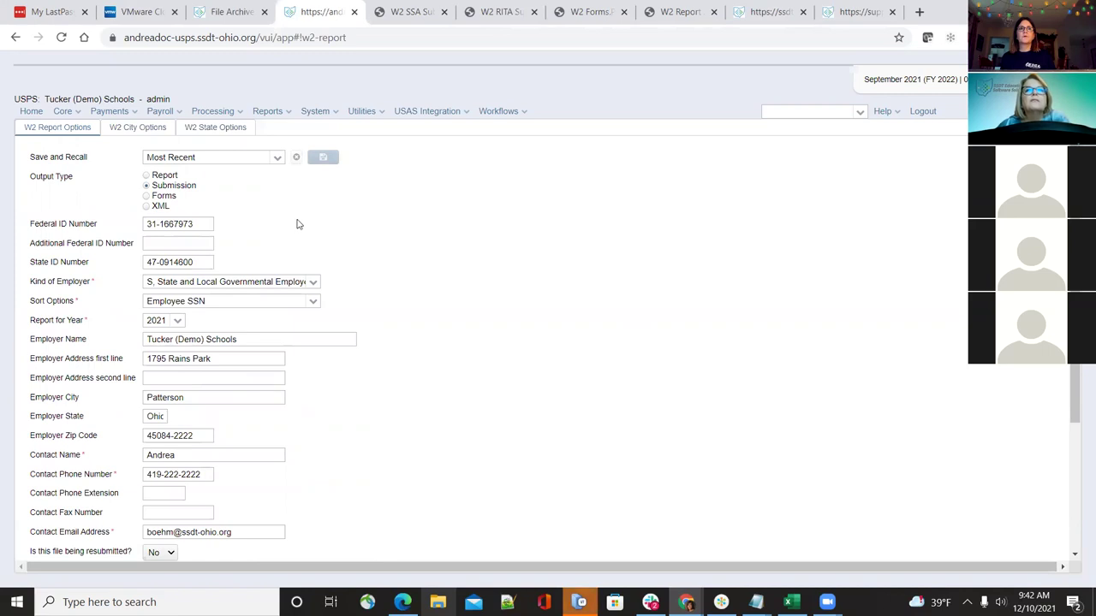
click(147, 207)
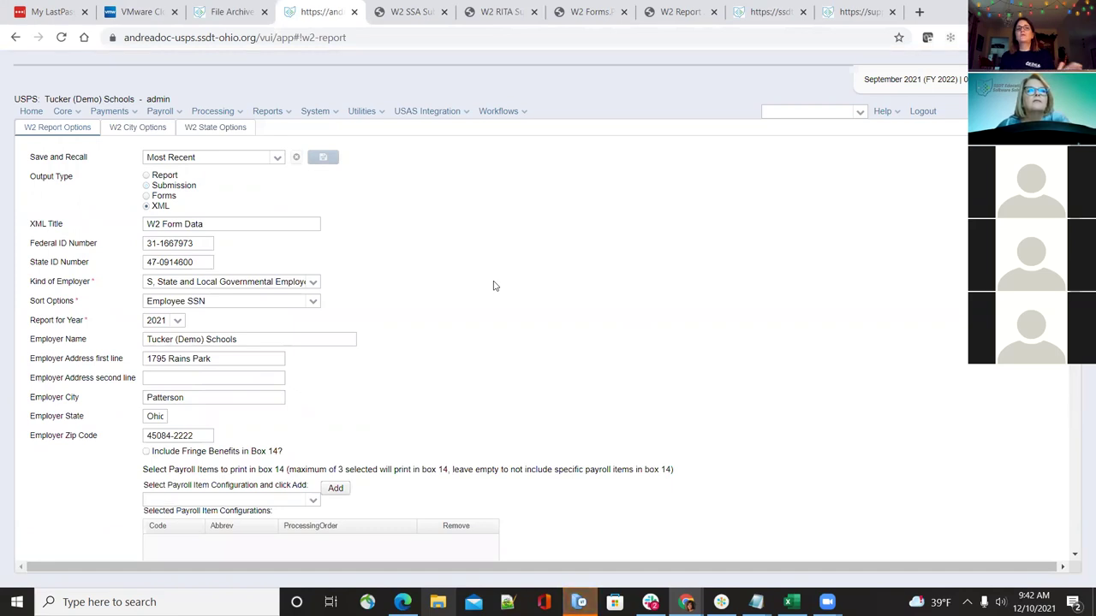
Look over the XML report options and bring up the W2 City Options tab
scroll(481, 334, down, 6)
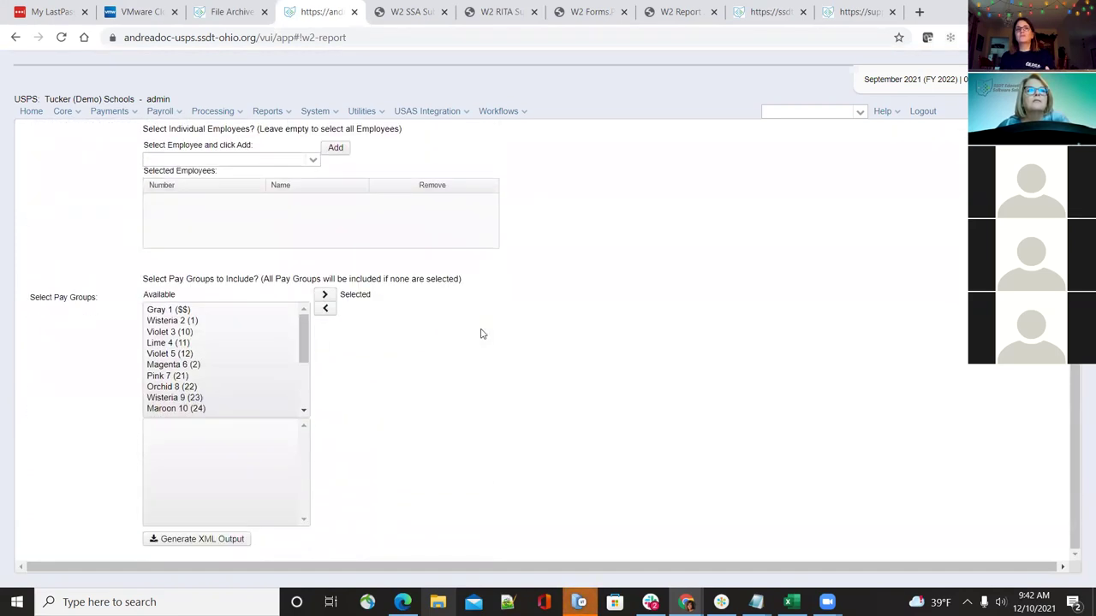
scroll(481, 334, up, 8)
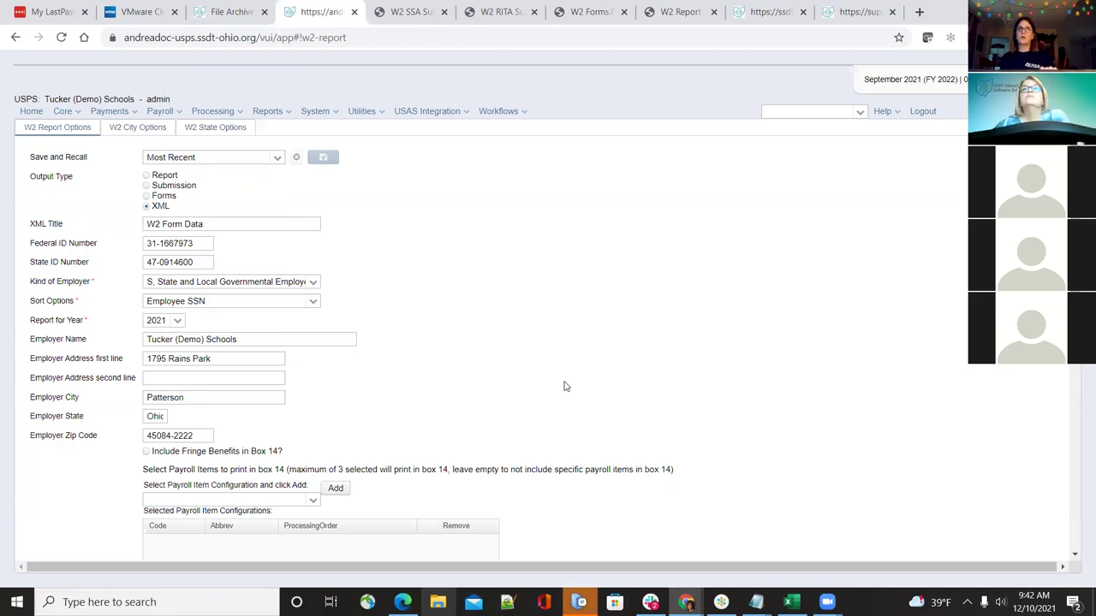
scroll(563, 387, down, 1)
scroll(557, 388, up, 1)
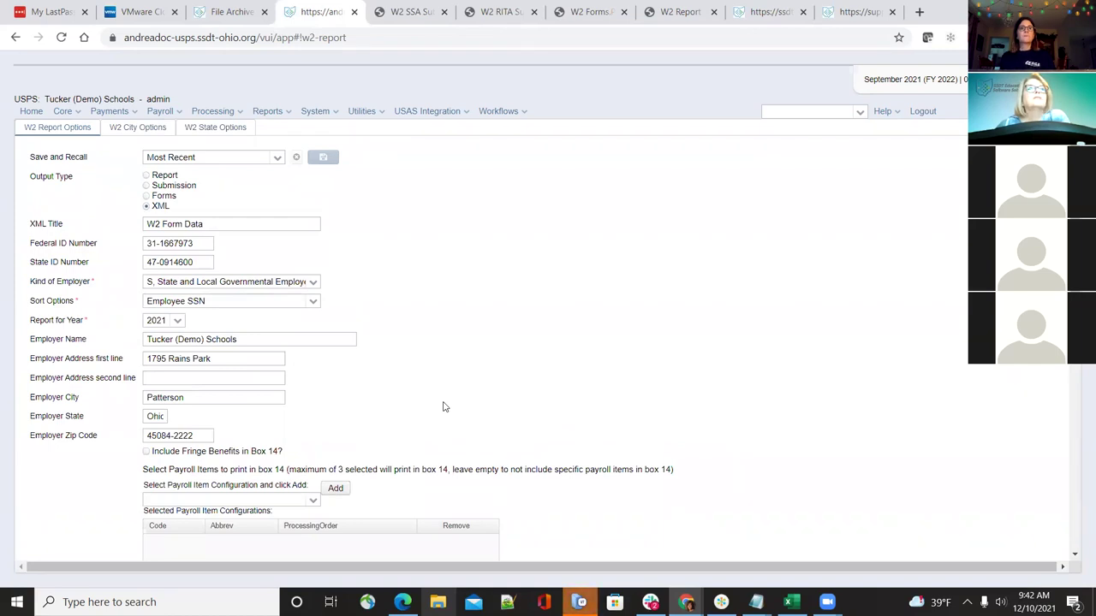
click(142, 128)
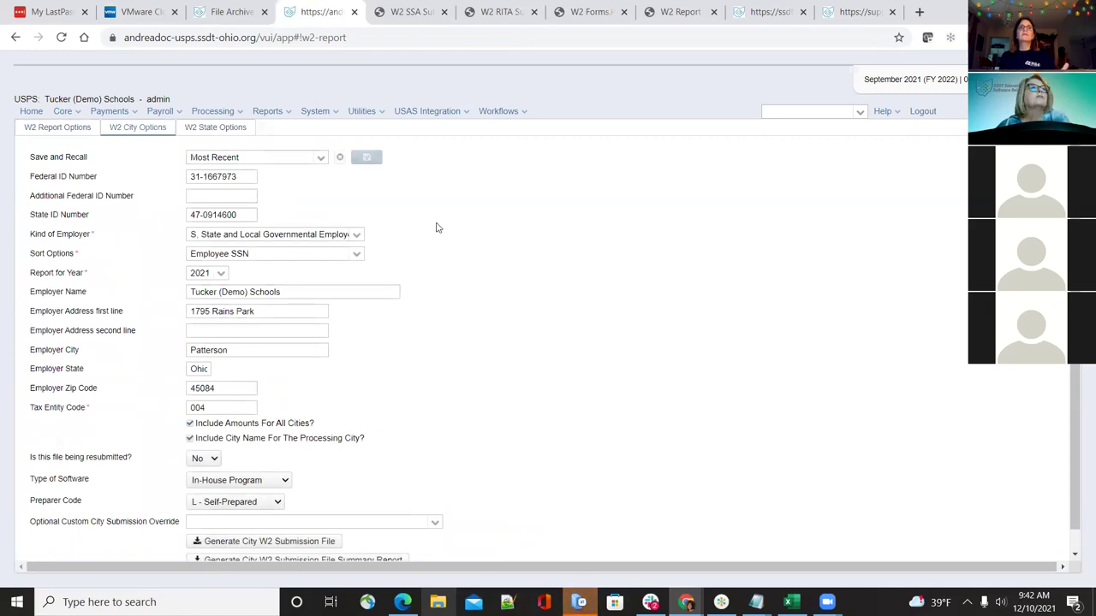
Generate the city W2 submission summary report for tax entity 004 and open its PDF
click(320, 113)
click(359, 113)
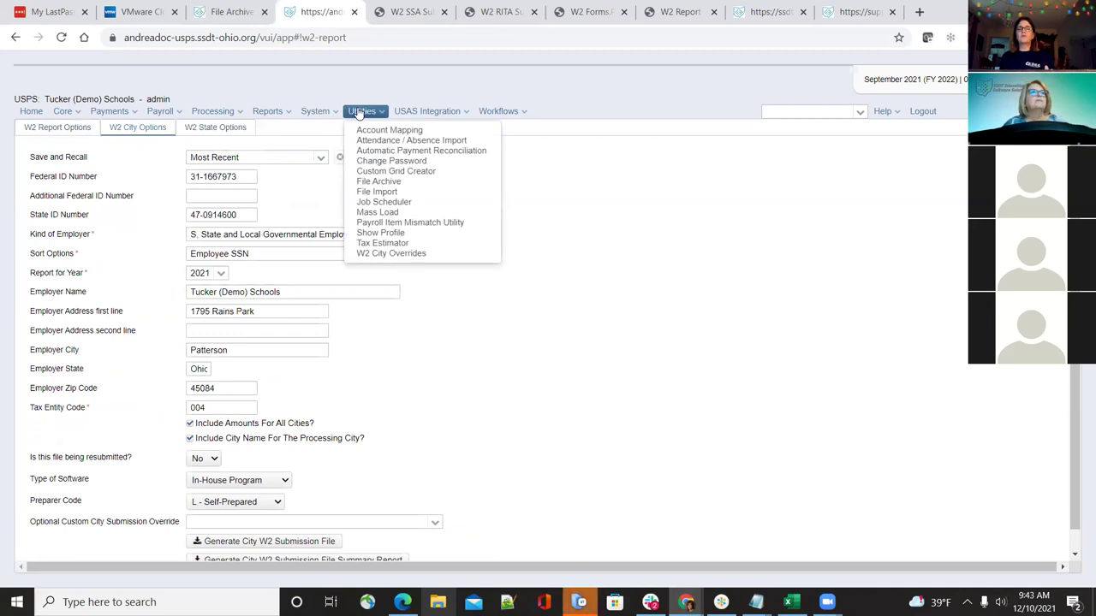
click(545, 523)
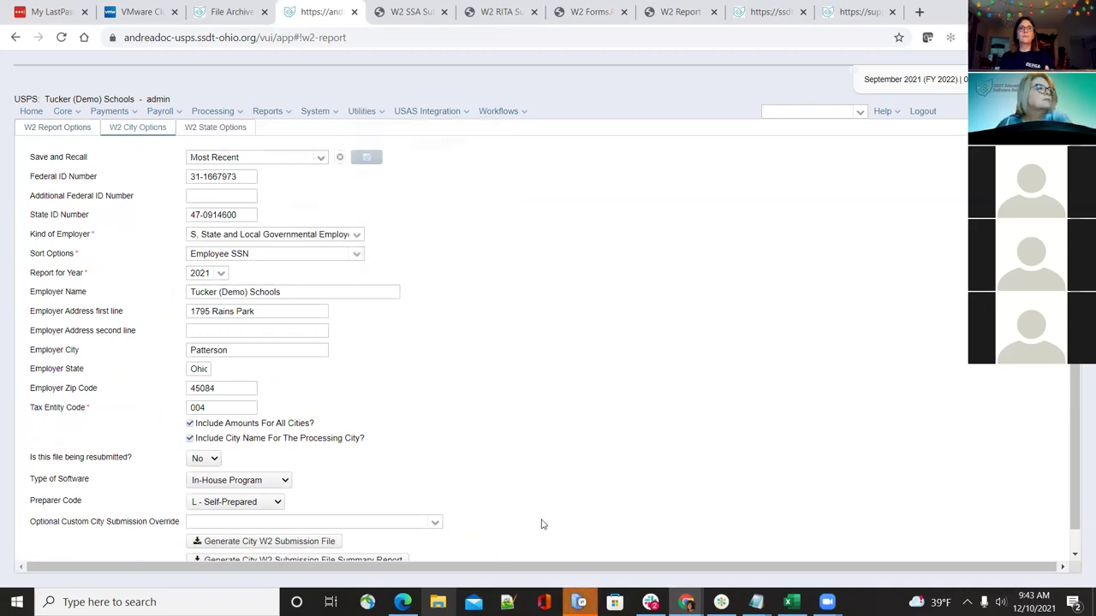
scroll(541, 524, down, 1)
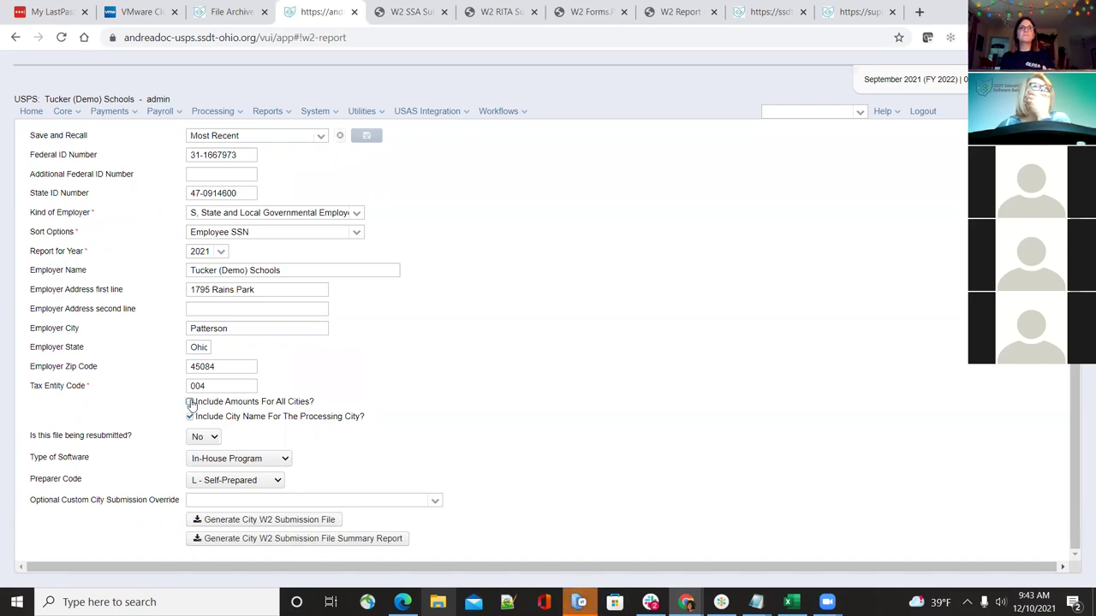
click(266, 545)
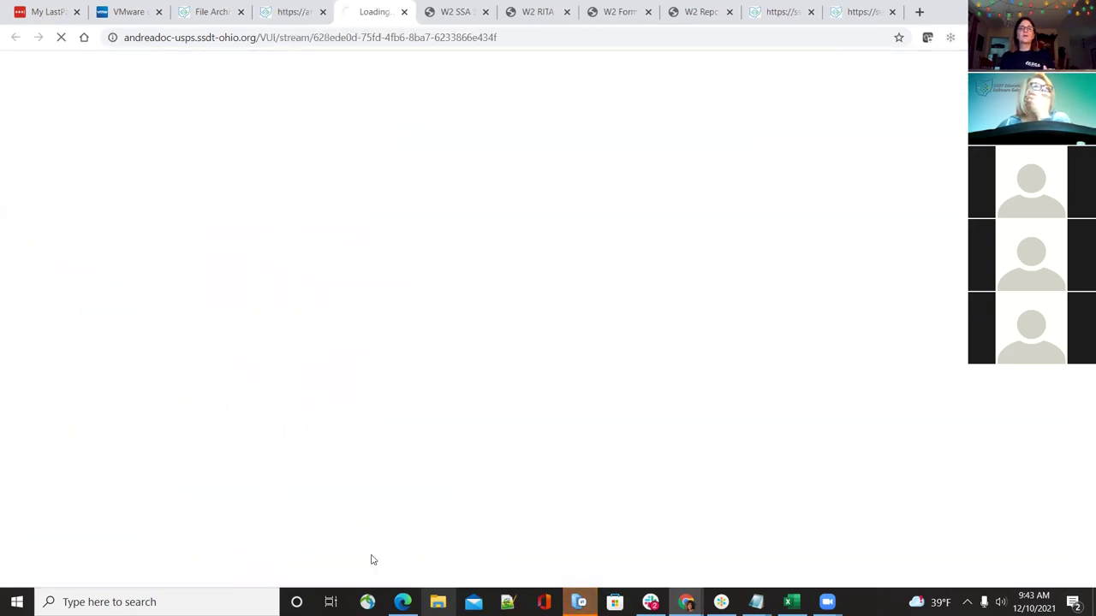
click(506, 384)
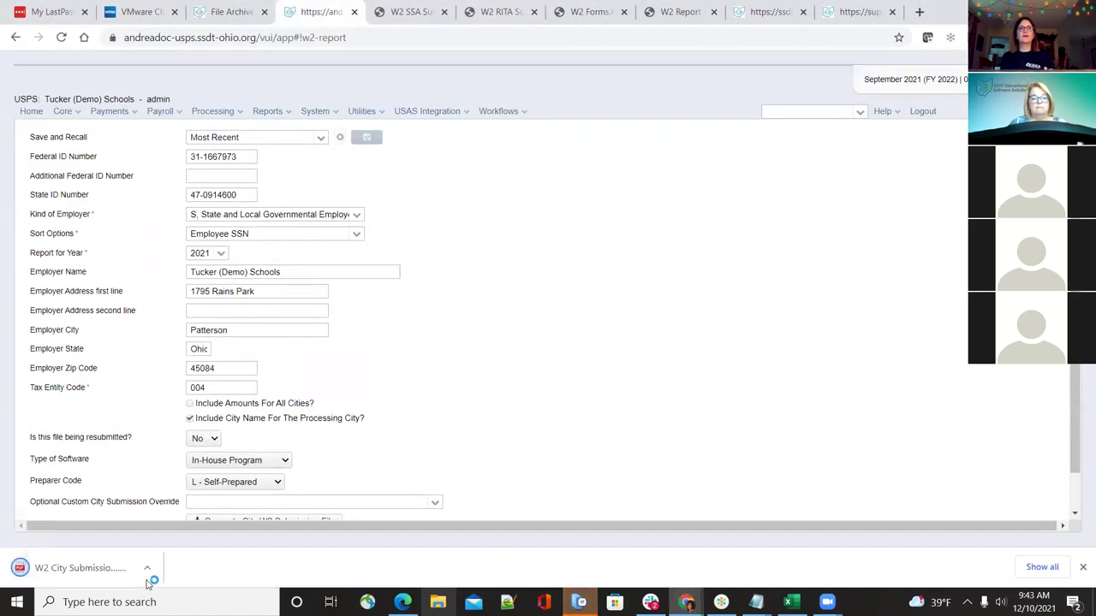
click(147, 569)
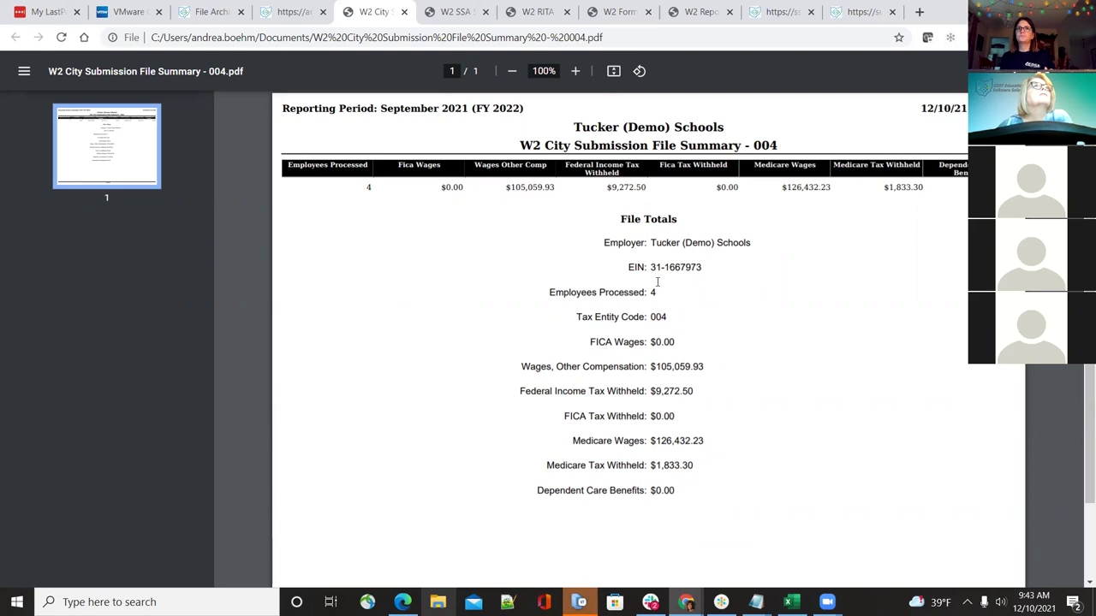
scroll(656, 284, down, 1)
scroll(656, 283, up, 1)
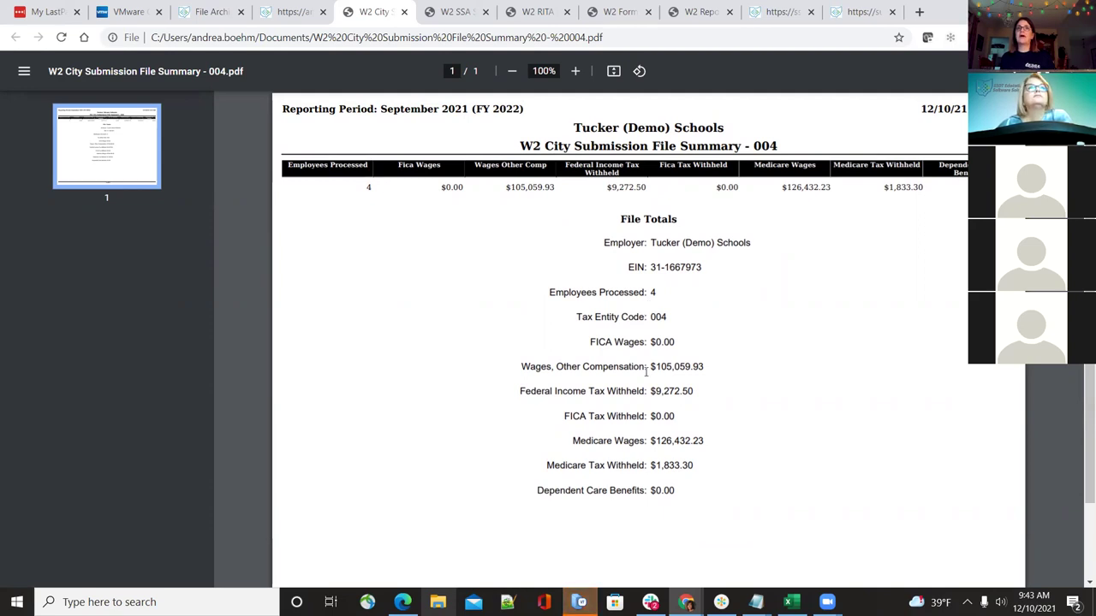
Check Include Amounts For All Cities? and regenerate and open the summary report PDF
click(300, 11)
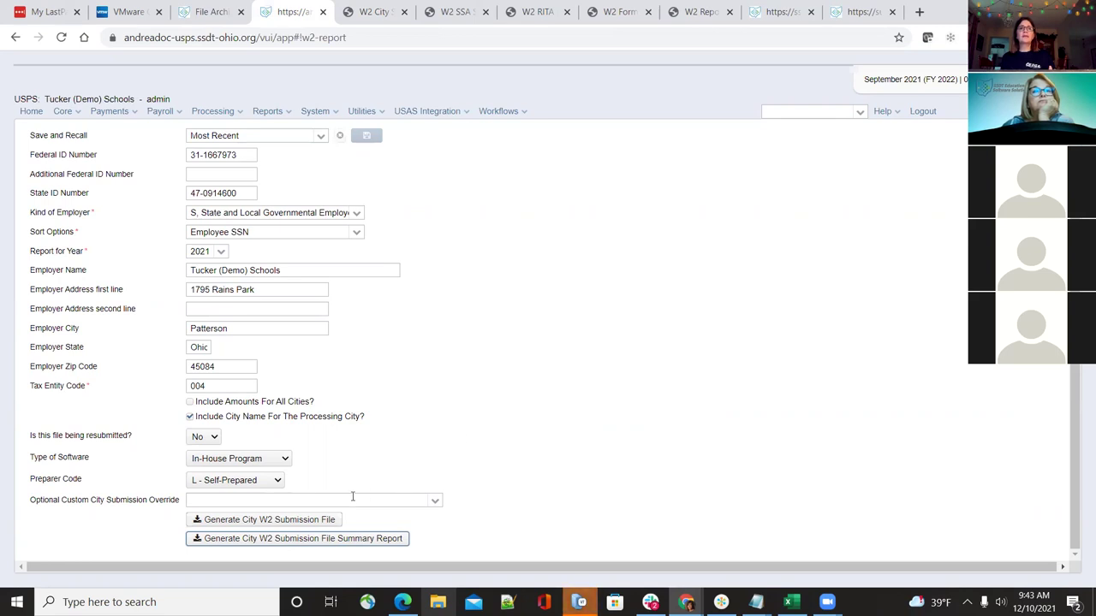
click(189, 402)
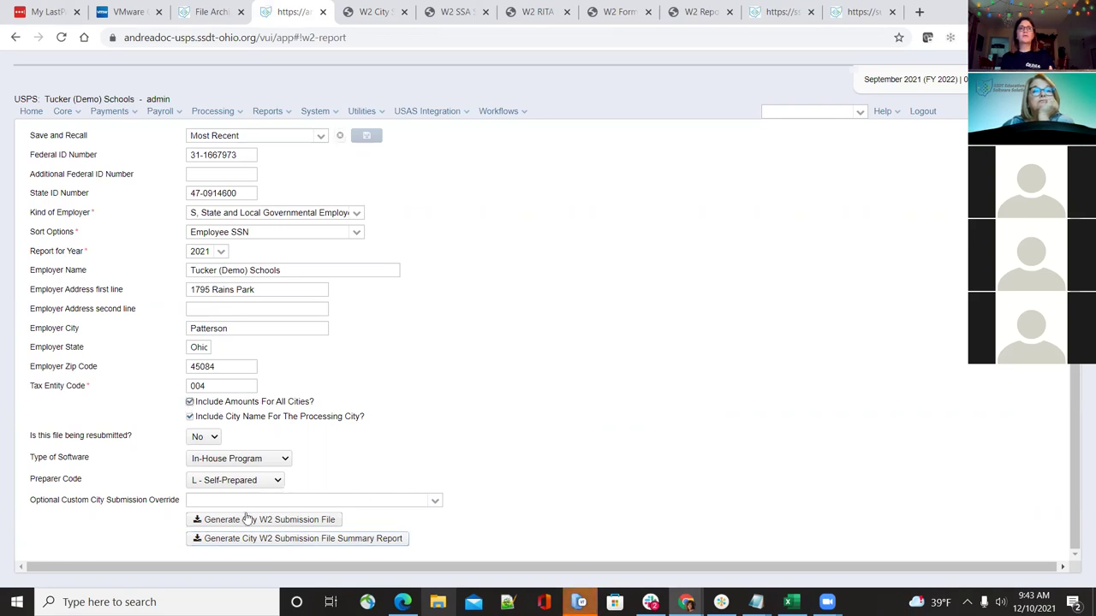
click(242, 545)
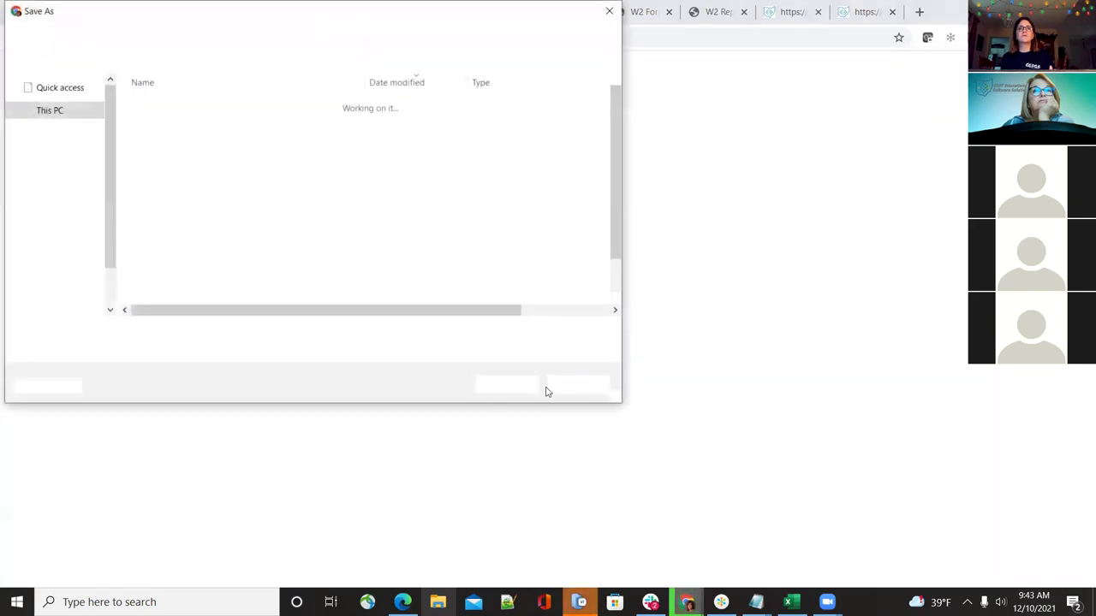
click(506, 384)
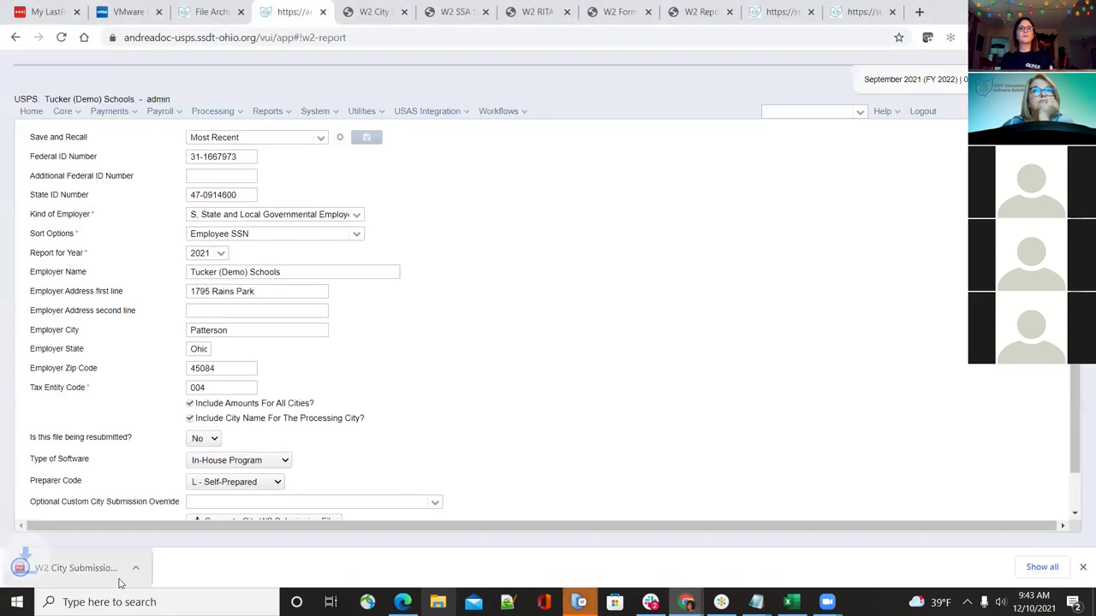
click(73, 569)
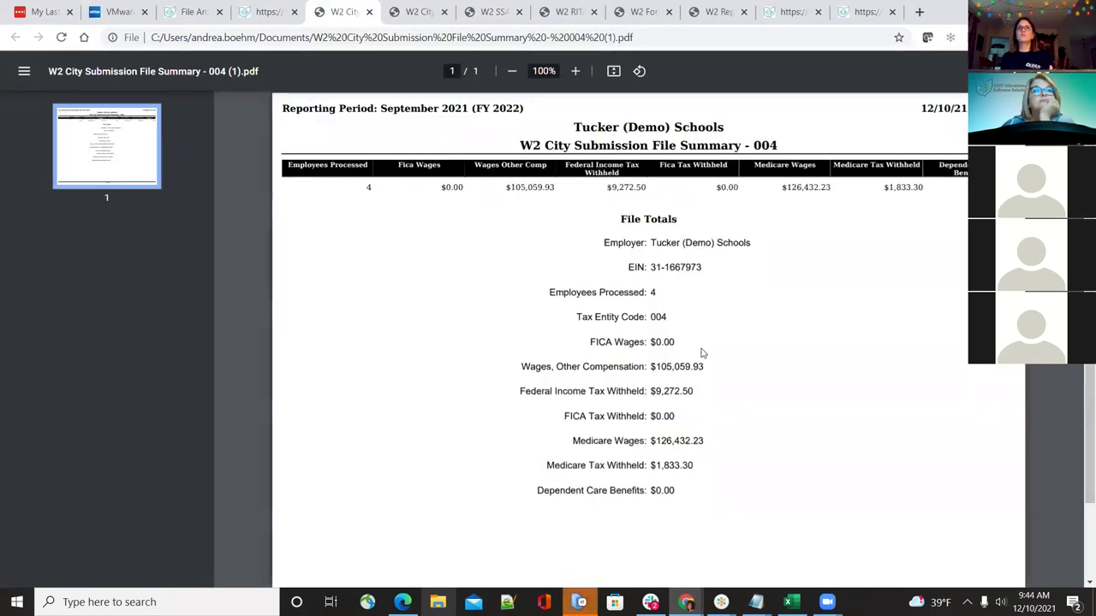
click(274, 10)
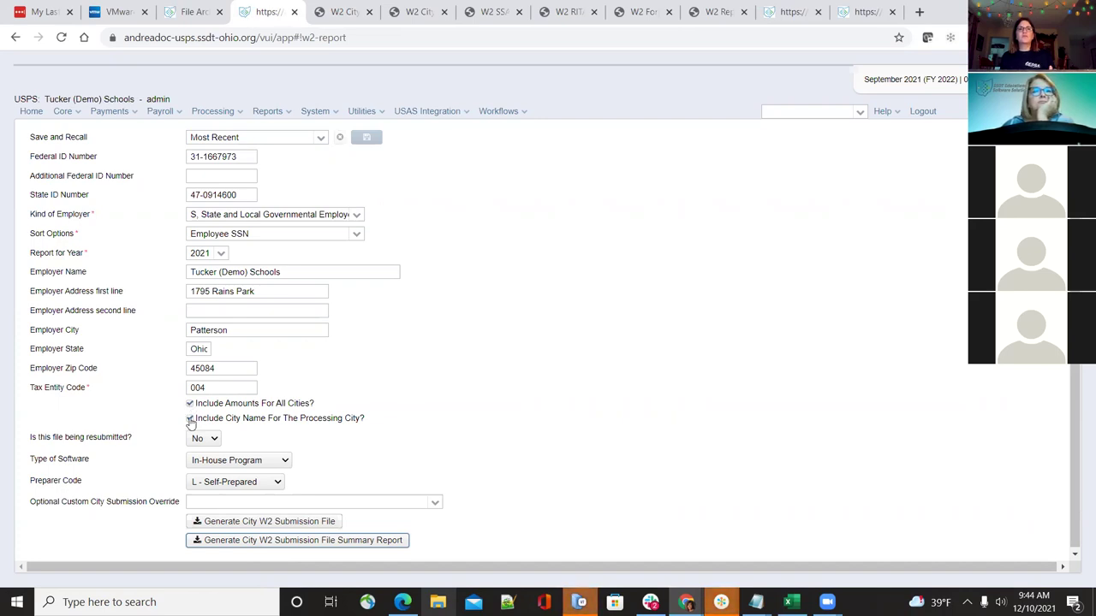
With override Grumbranch 003 - test 003 and tax entity 003, generate and open W2CITY_003.txt
click(434, 502)
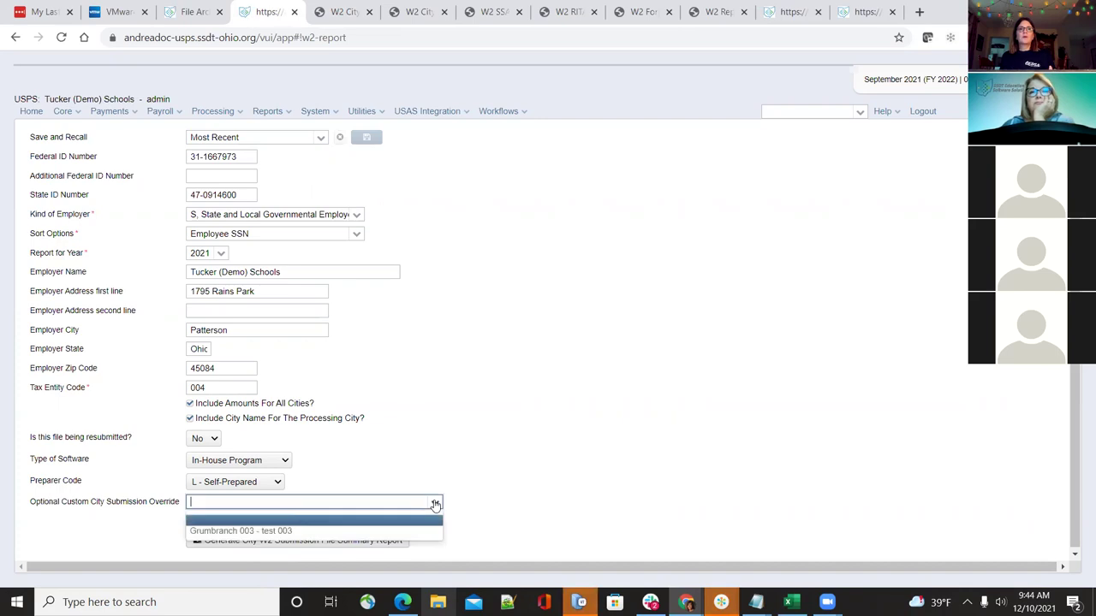
click(420, 530)
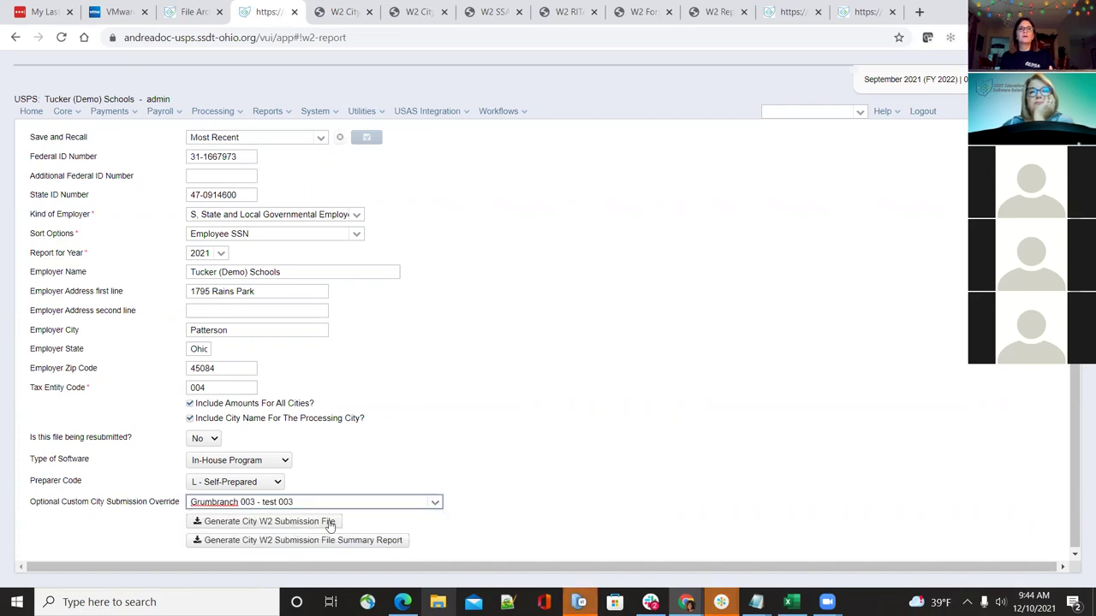
double_click(224, 389)
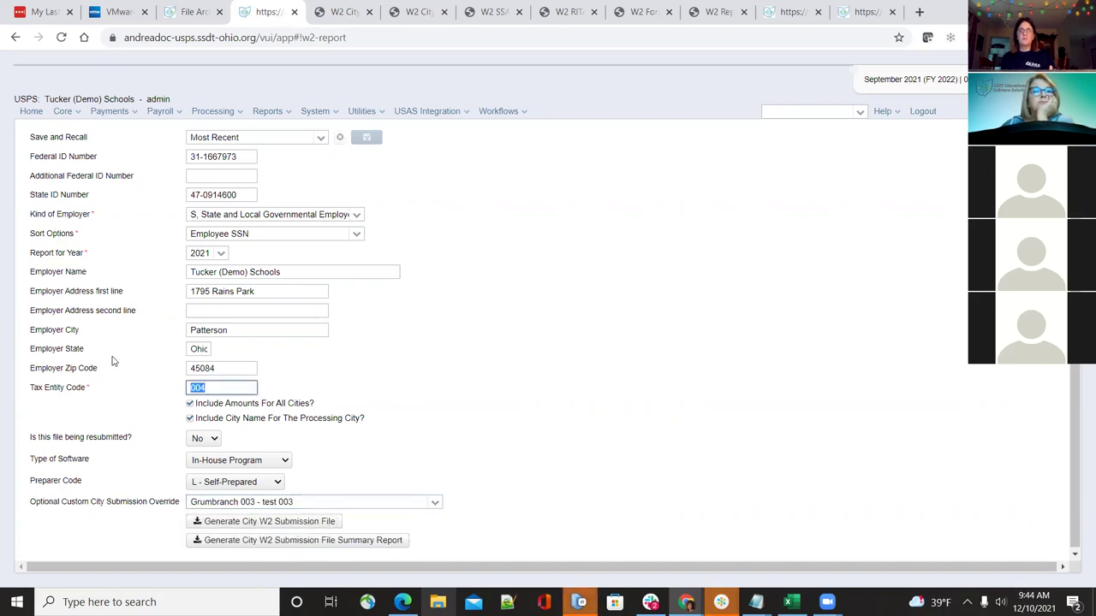
text(003)
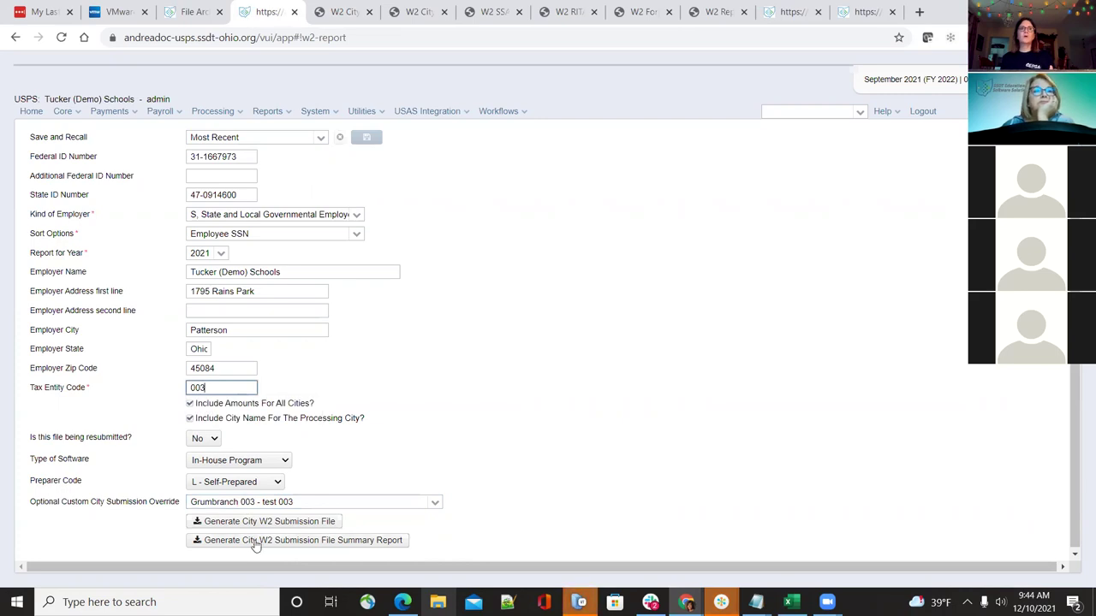
click(259, 524)
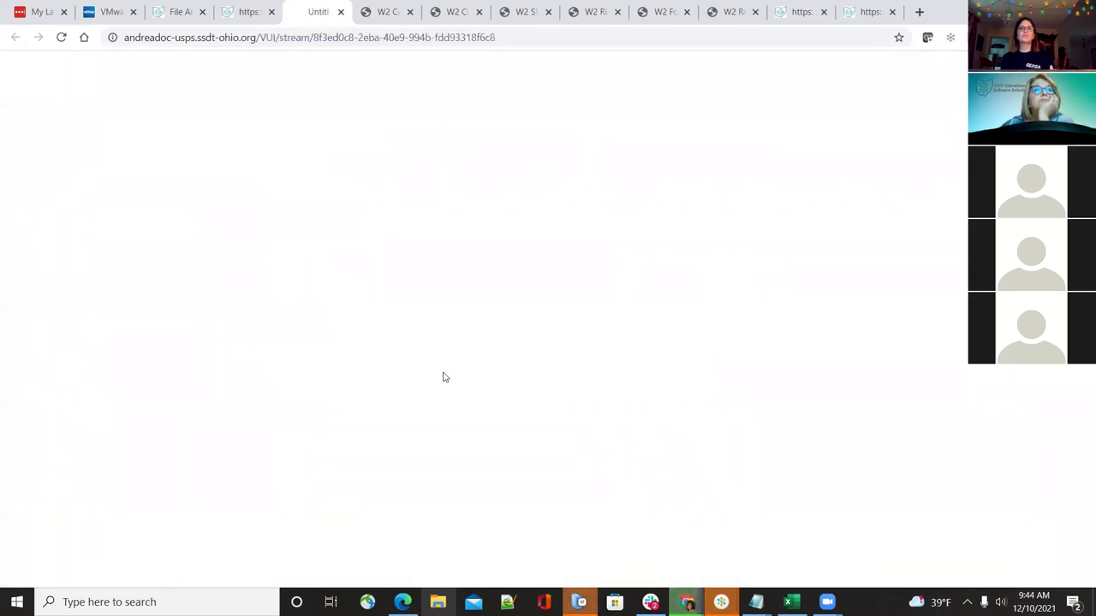
click(507, 385)
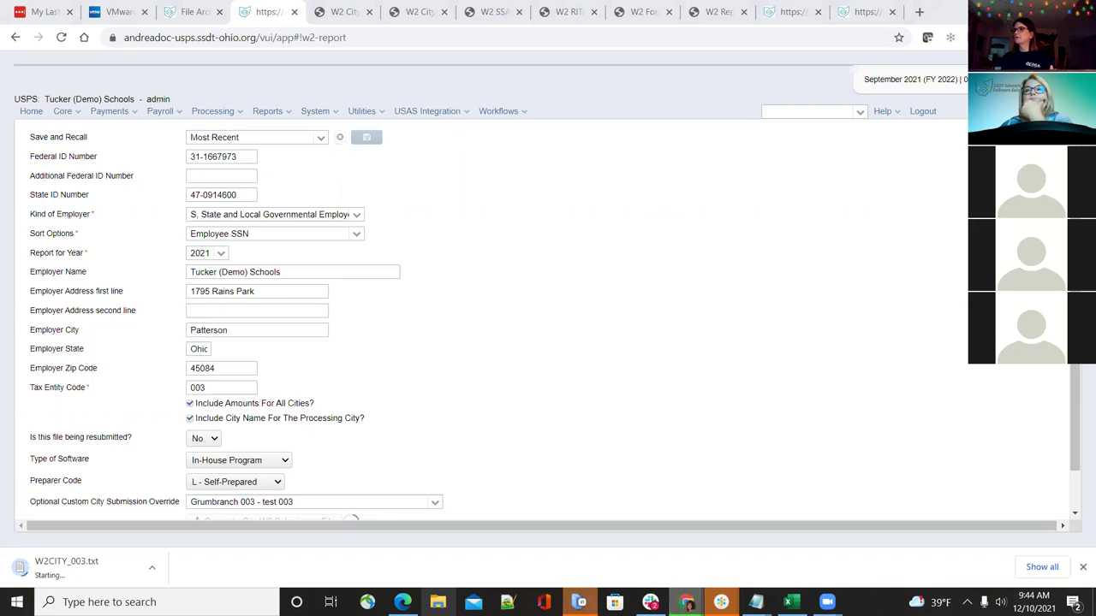
click(74, 568)
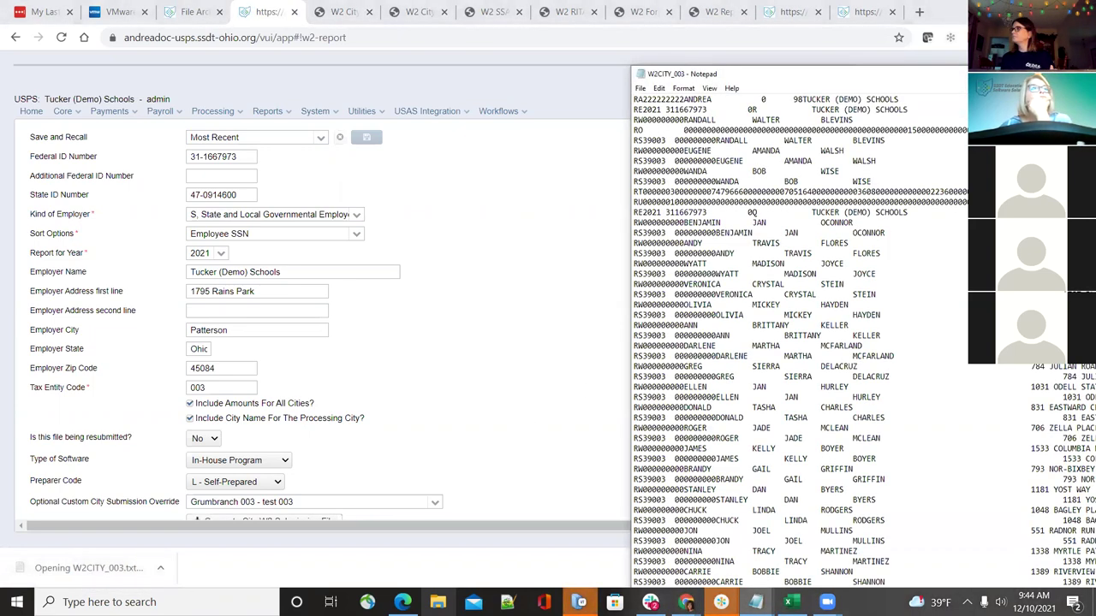
Maximize the W2CITY_003 file and highlight the record code and the OH state code on line 5
drag(771, 74, 432, 39)
click(604, 32)
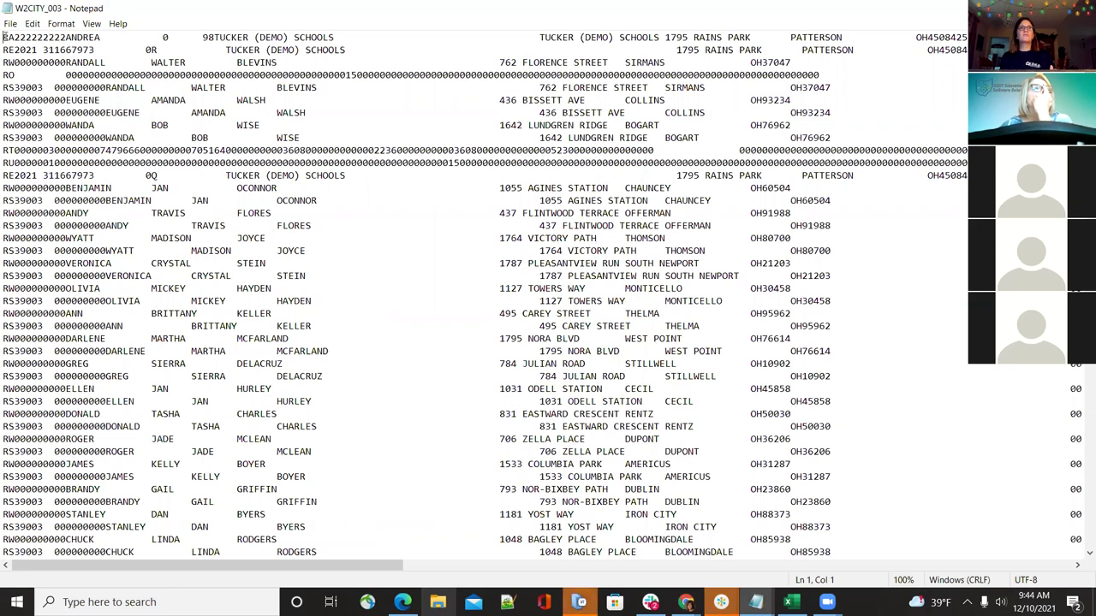
drag(3, 37, 19, 37)
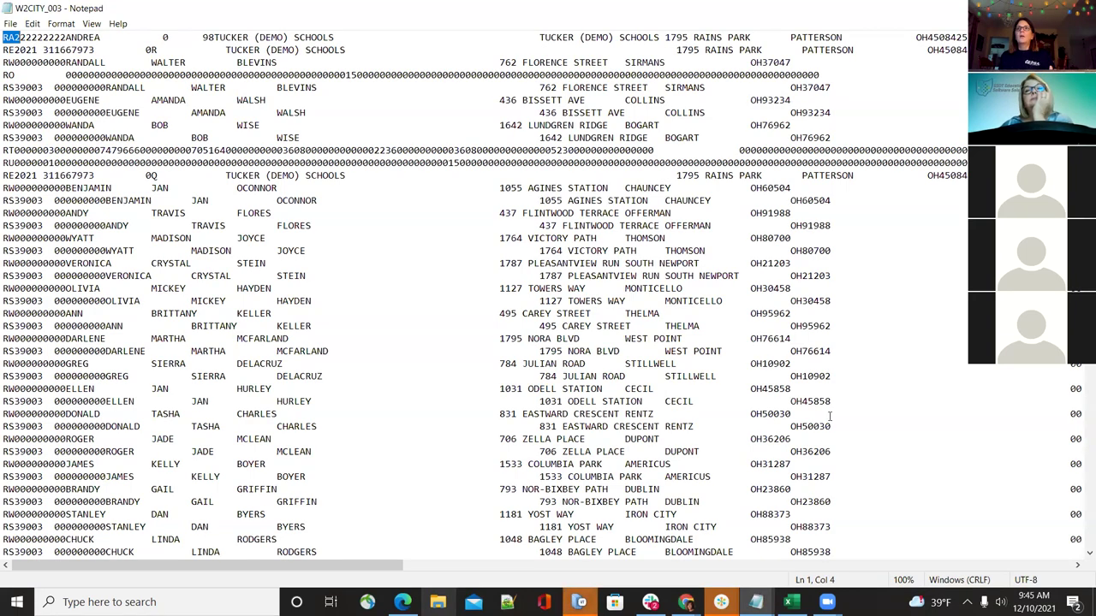
drag(370, 573, 567, 580)
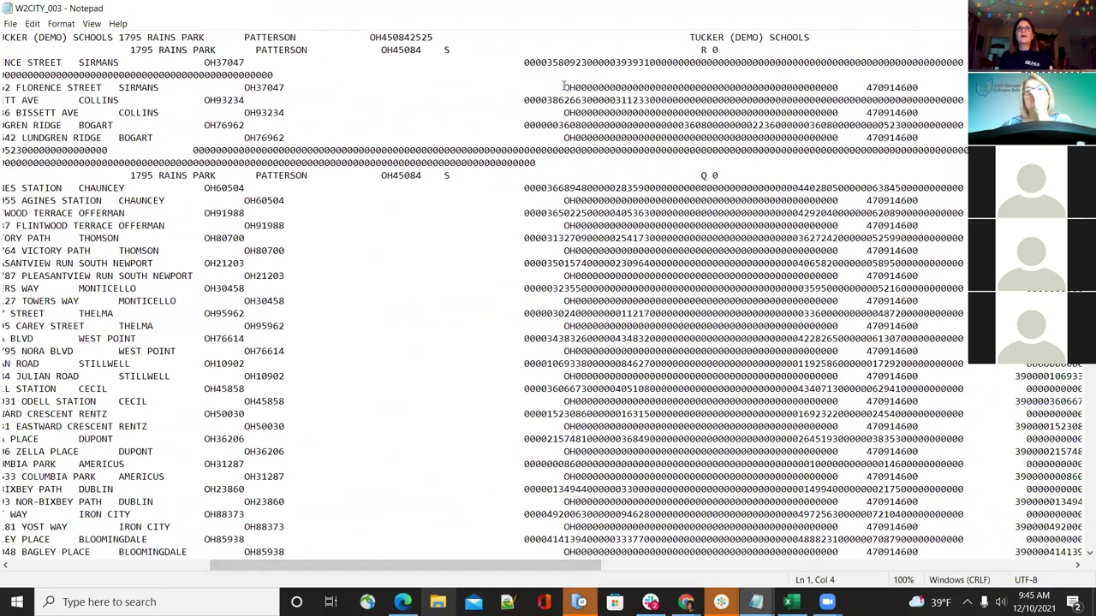
drag(570, 88, 575, 87)
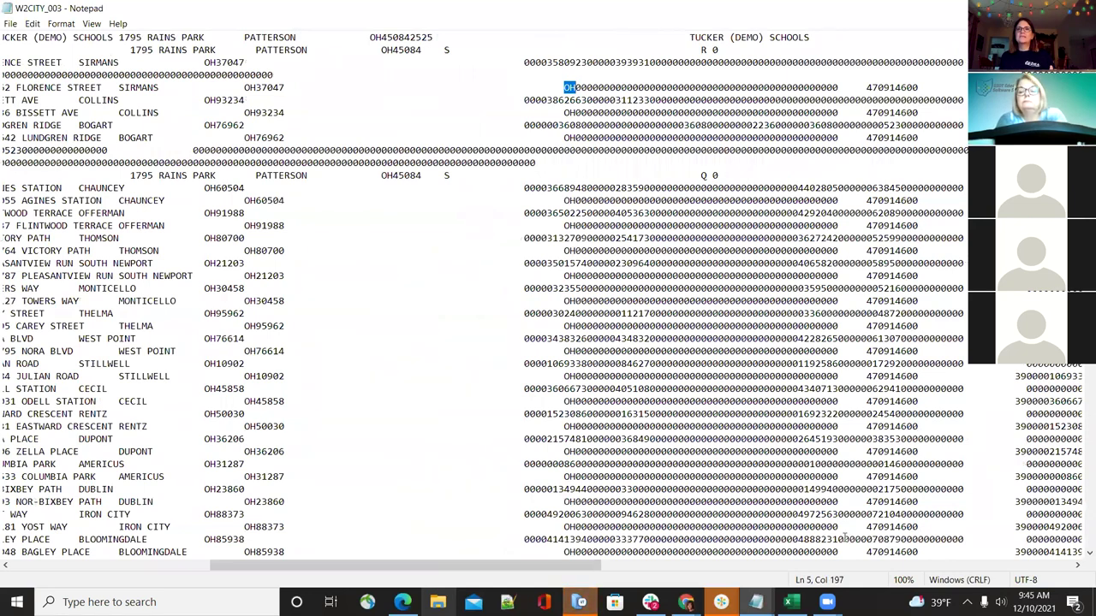
click(563, 87)
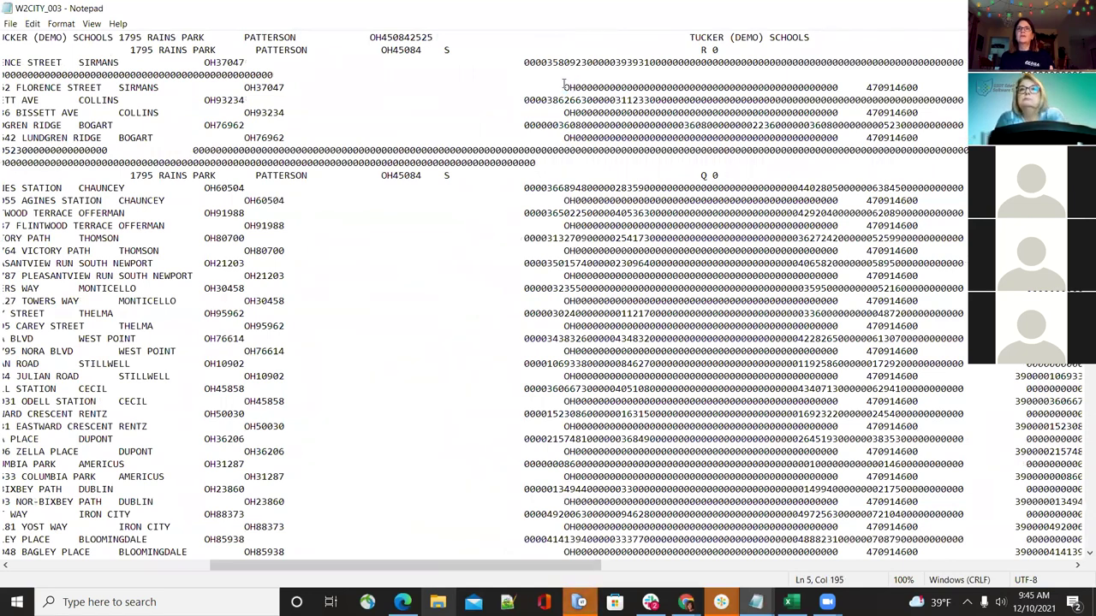
drag(571, 84, 577, 86)
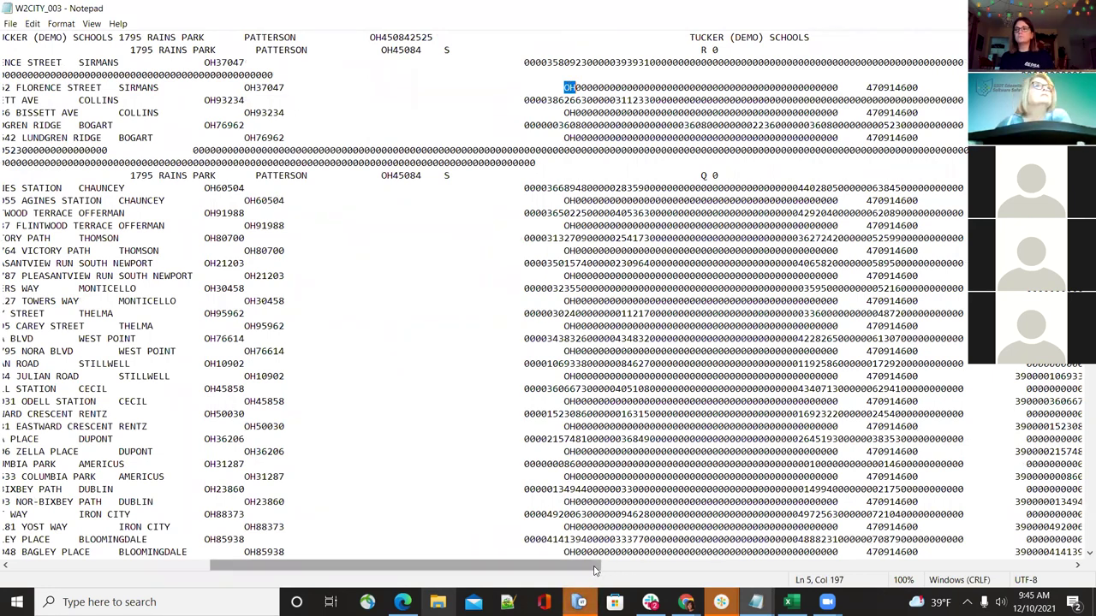
drag(596, 570, 755, 566)
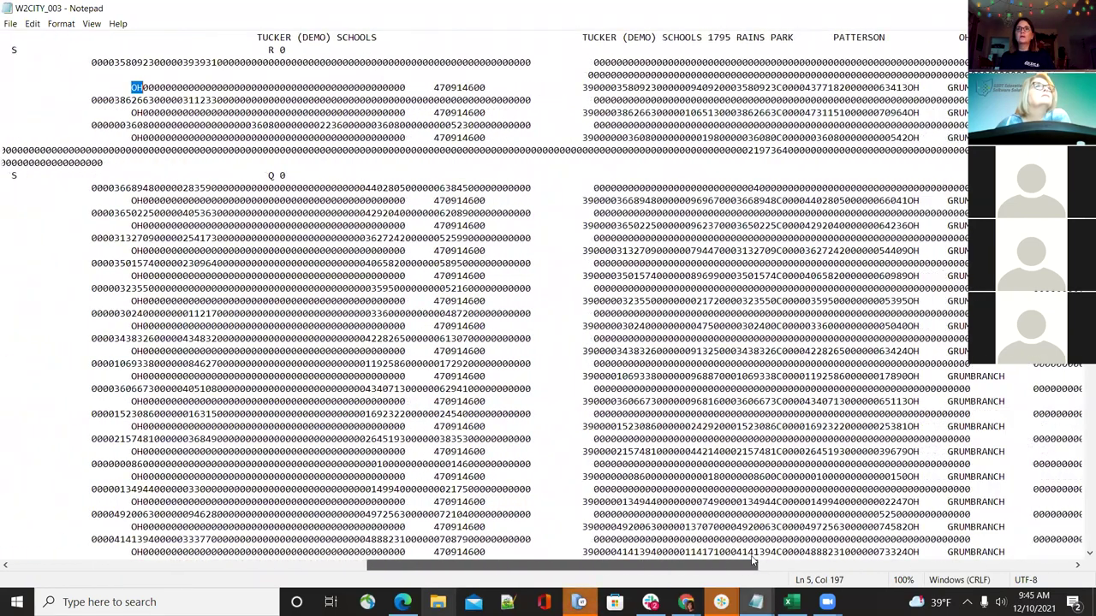
Highlight GRUMBRANCH and OHIO on line 5, then return to the W-2 report page
click(908, 87)
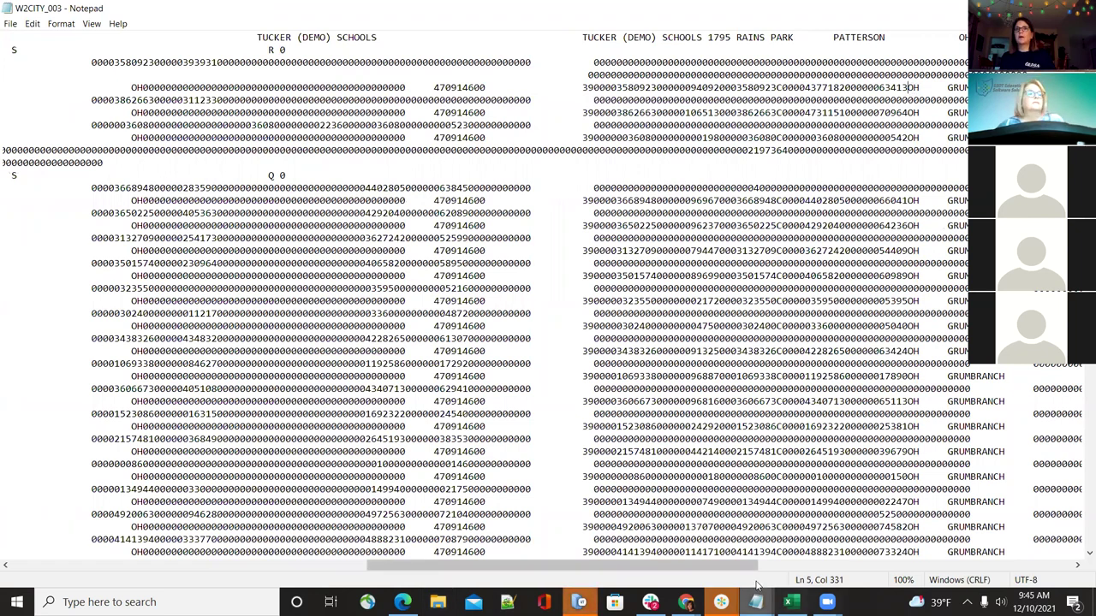
drag(757, 584, 786, 580)
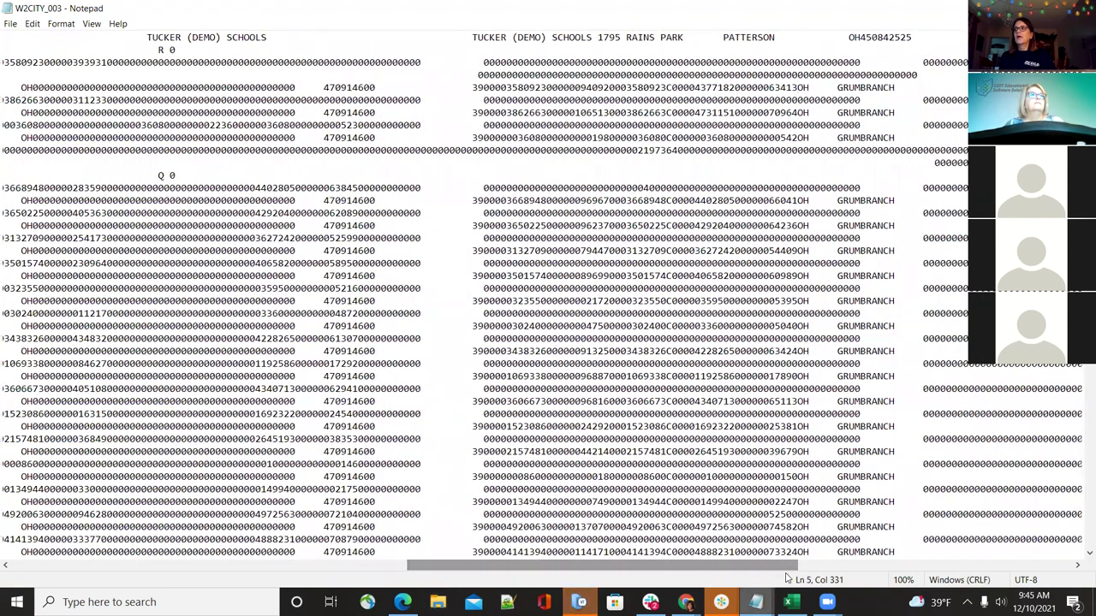
click(836, 87)
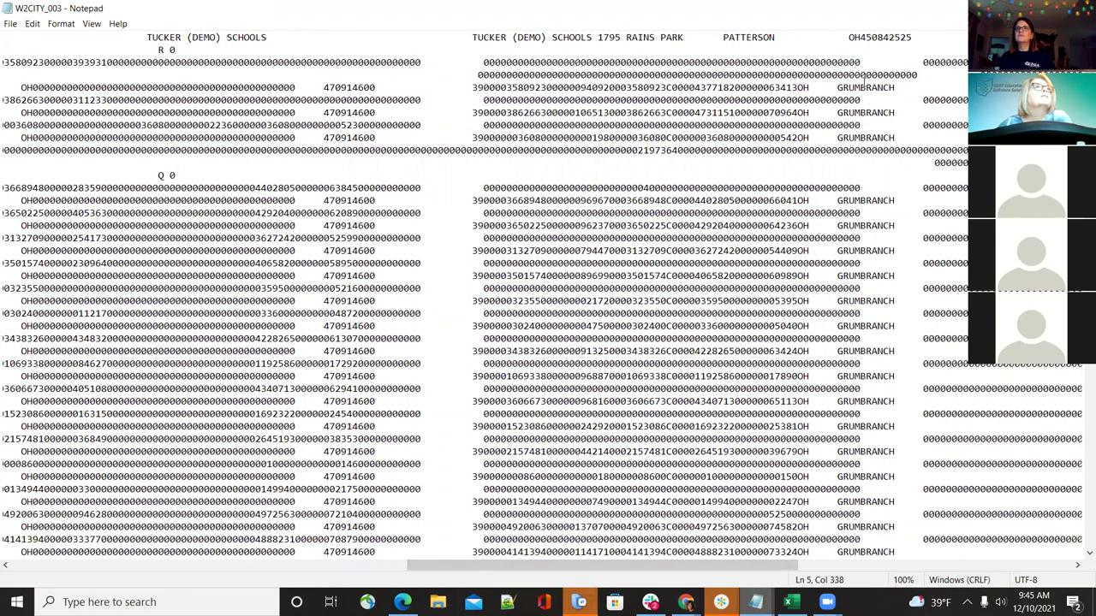
click(898, 89)
drag(896, 89, 837, 89)
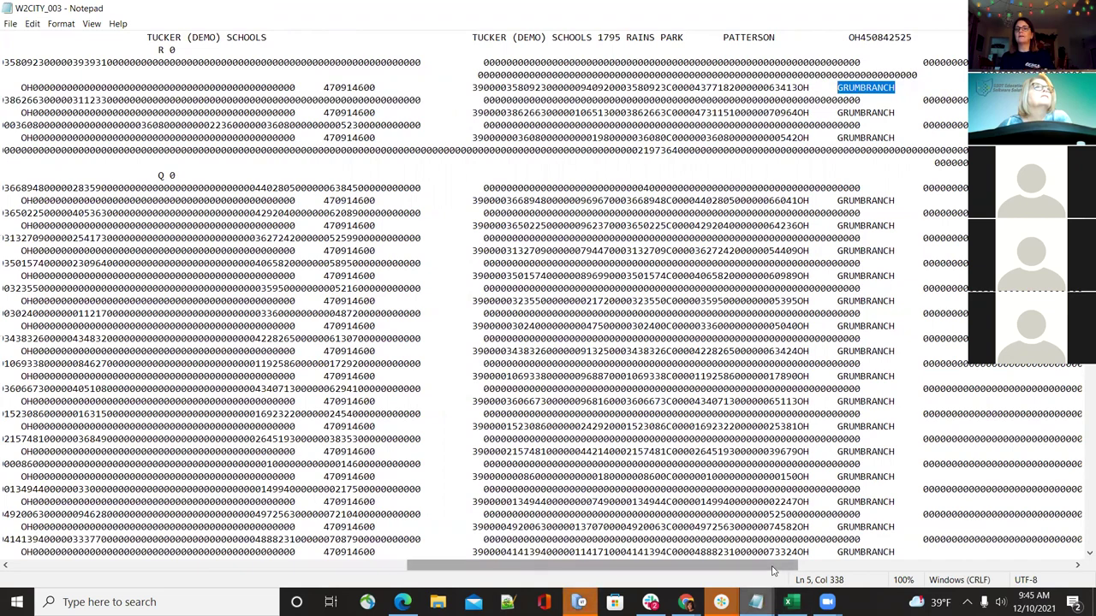
drag(773, 571, 946, 588)
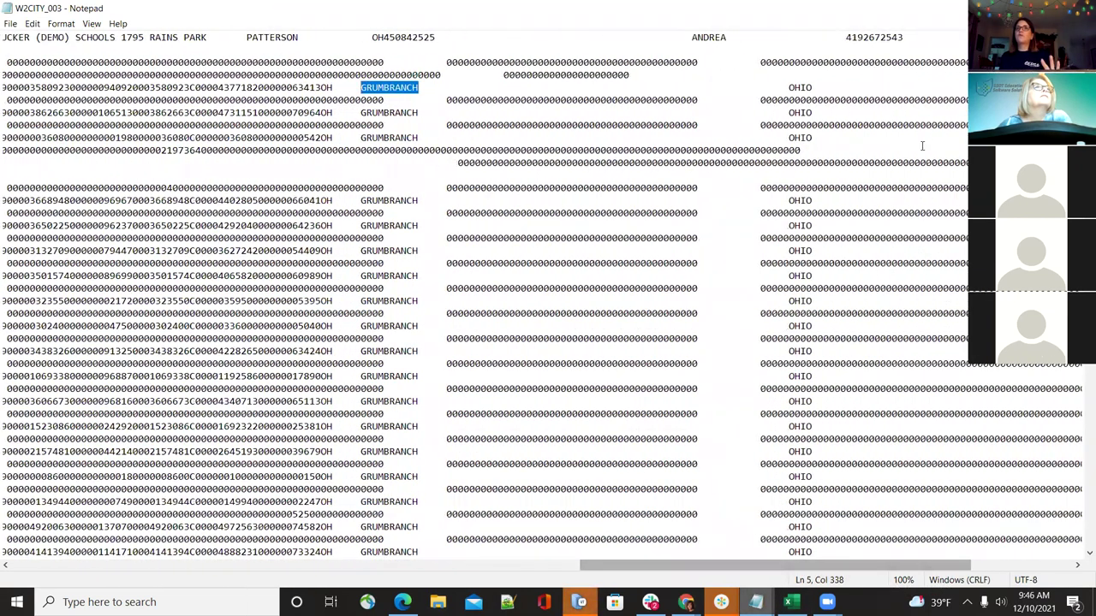
click(788, 87)
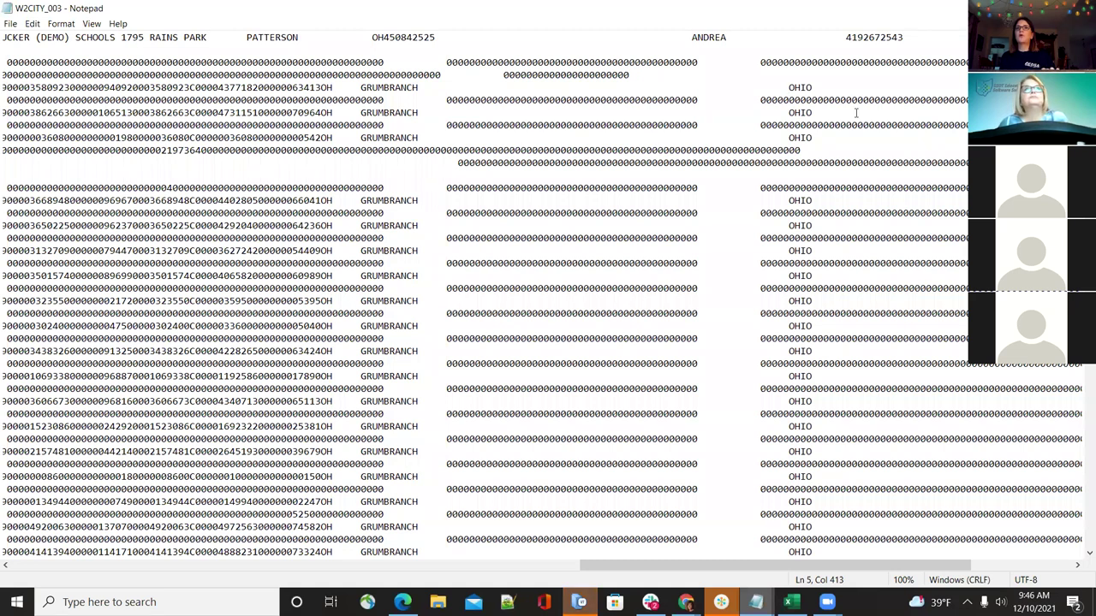
click(792, 84)
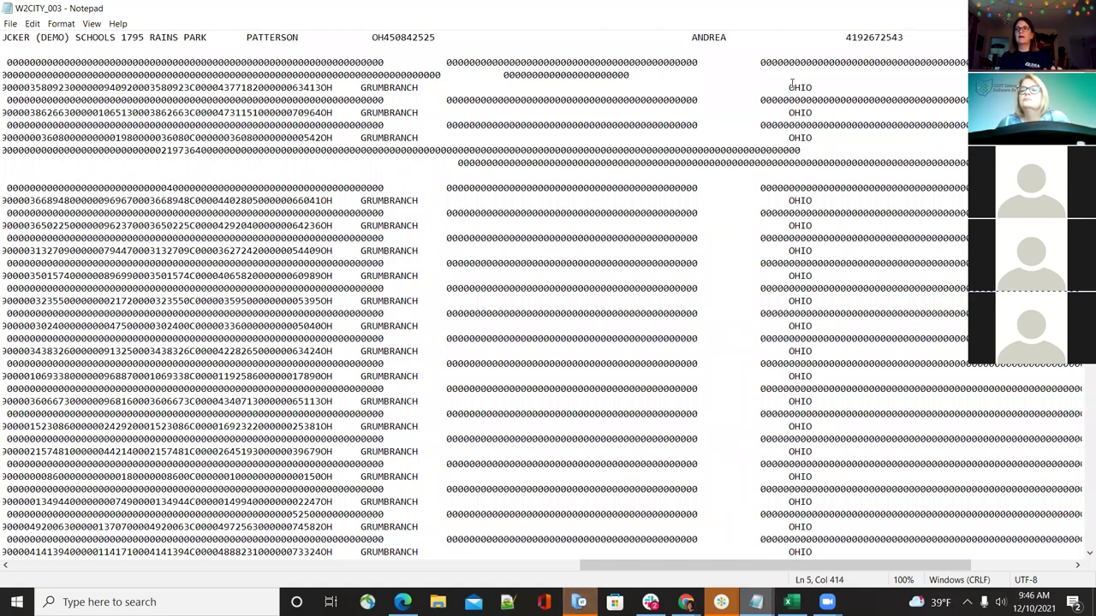
click(788, 84)
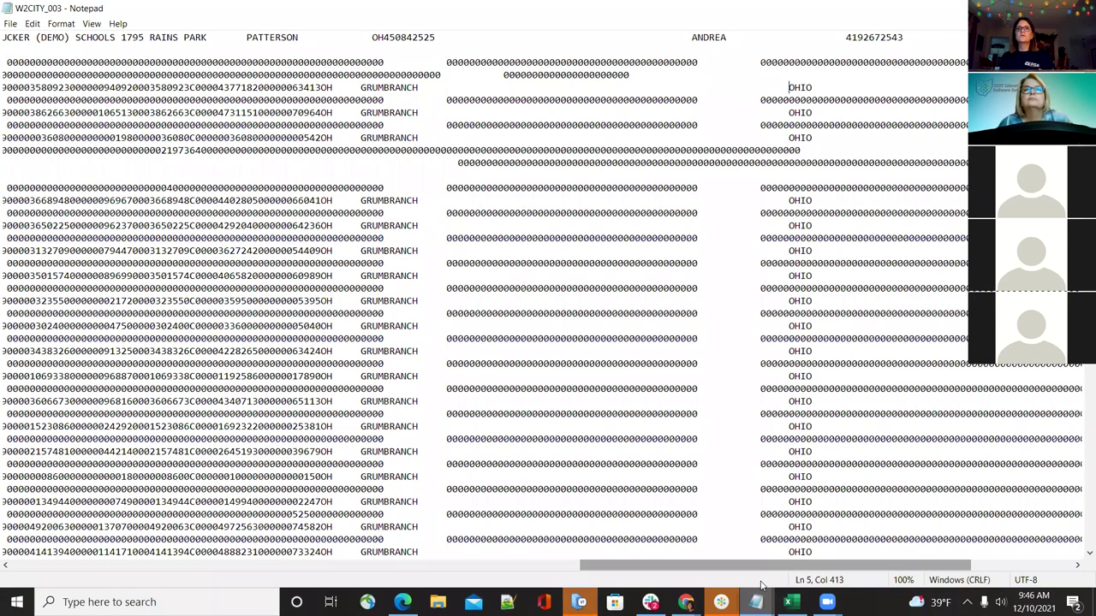
drag(752, 565, 144, 506)
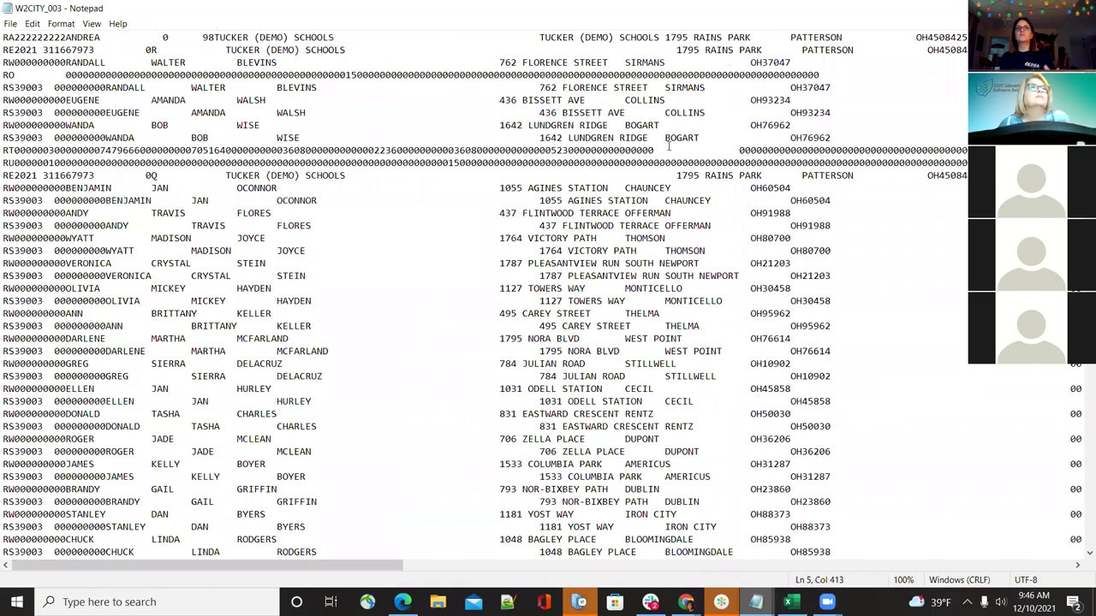
drag(378, 568, 747, 591)
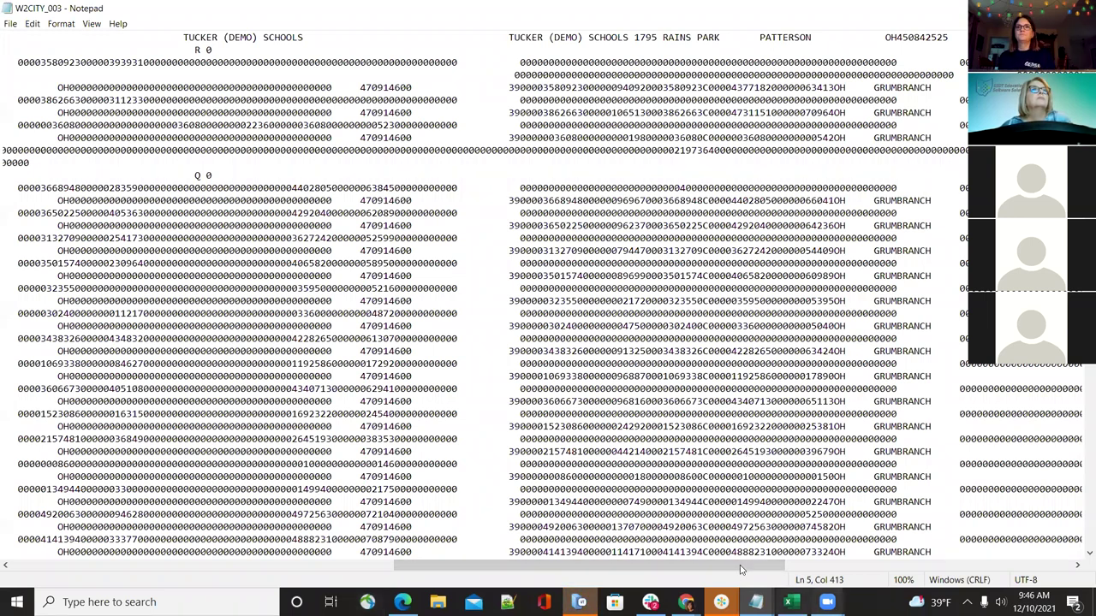
click(216, 566)
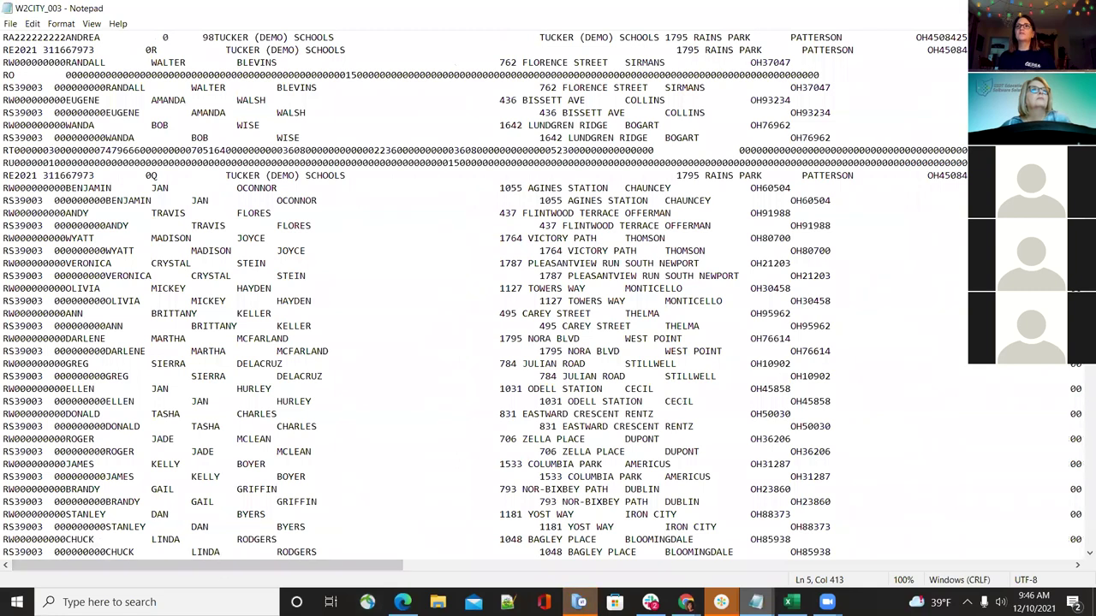
key(alt+Tab)
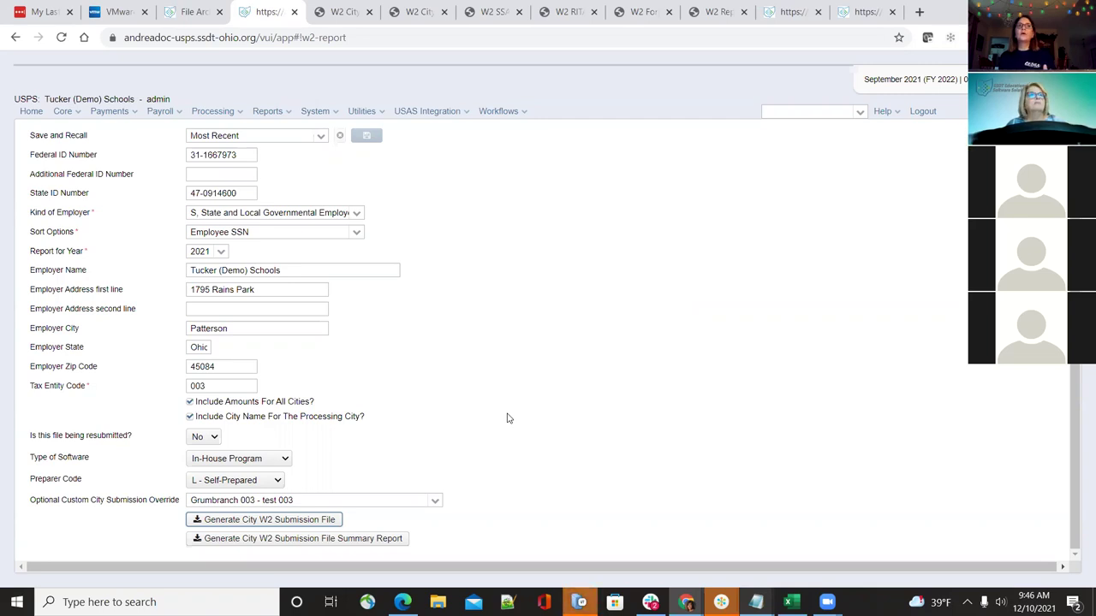
Delete Grumbranch 003 from the Optional Custom City Submission Override field, keeping tax entity 003
scroll(507, 418, up, 1)
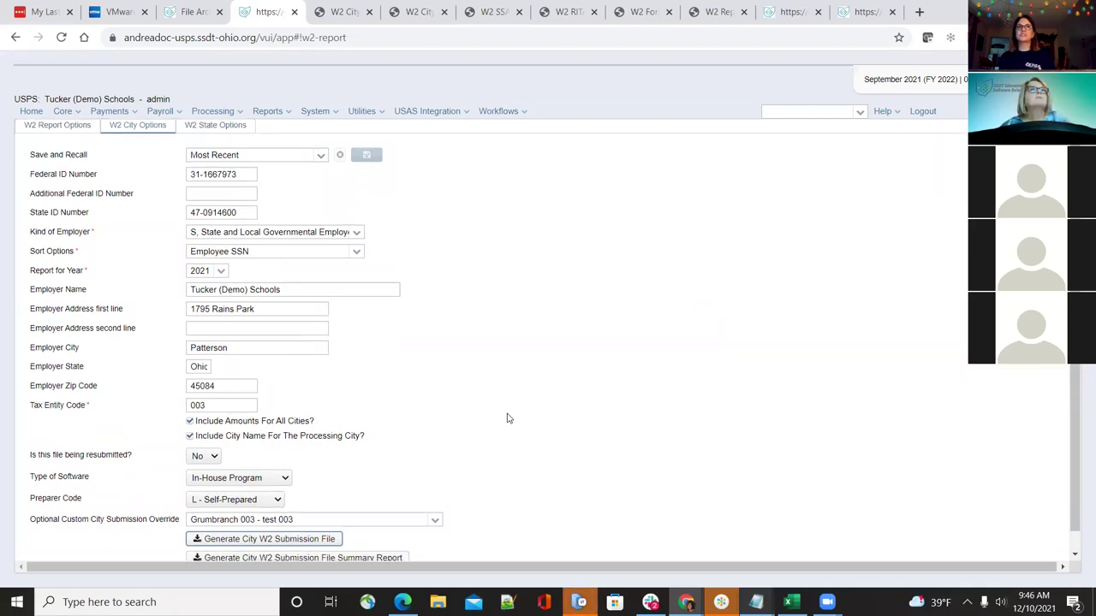
scroll(507, 418, down, 1)
scroll(507, 418, up, 1)
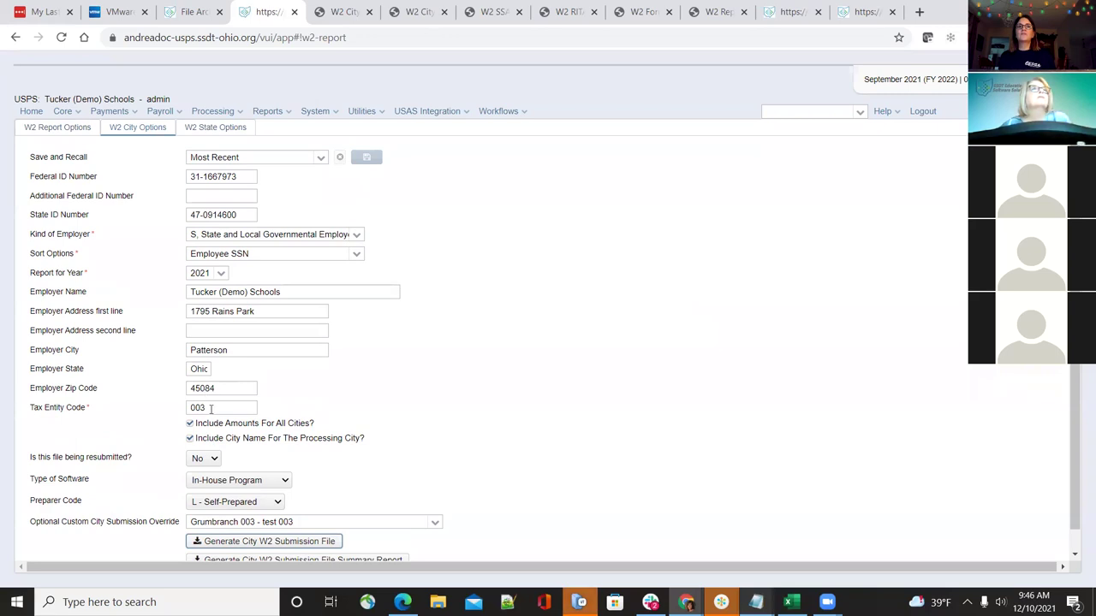
drag(211, 409, 185, 393)
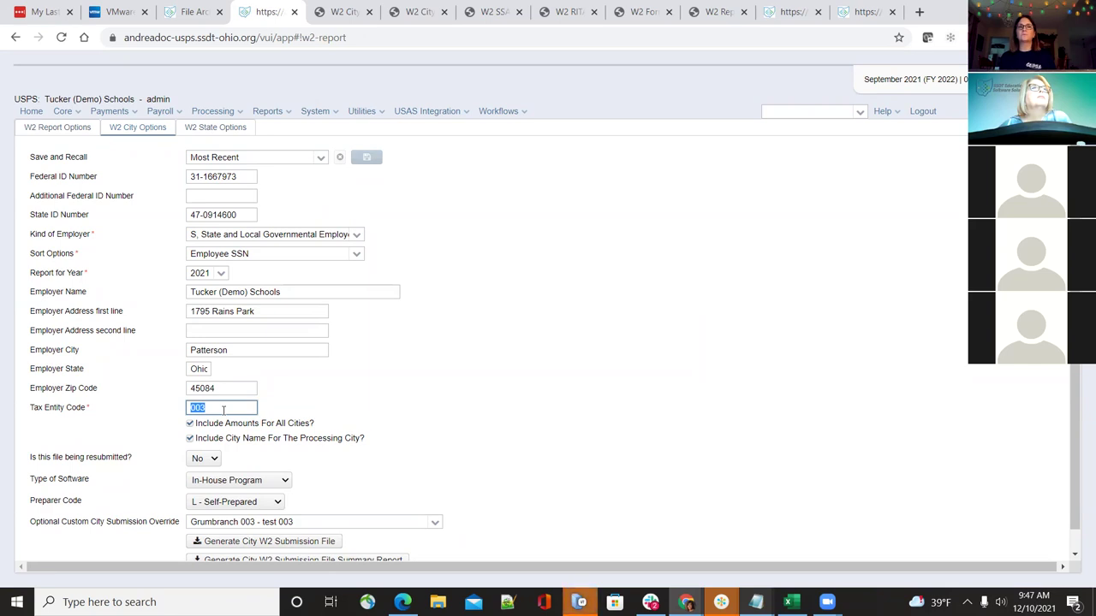
click(468, 426)
scroll(467, 426, down, 1)
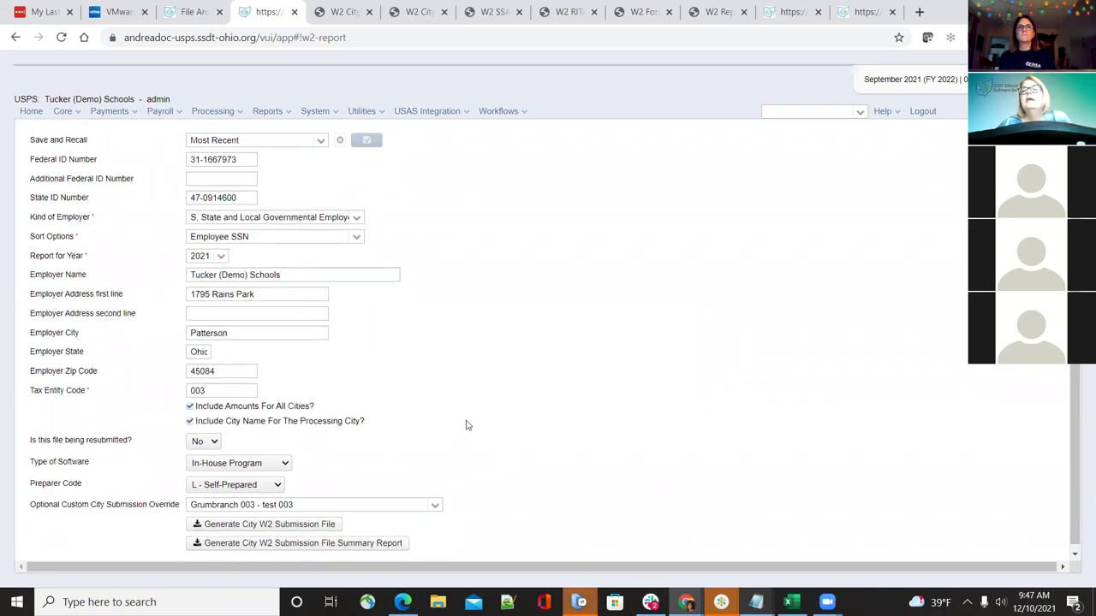
click(411, 502)
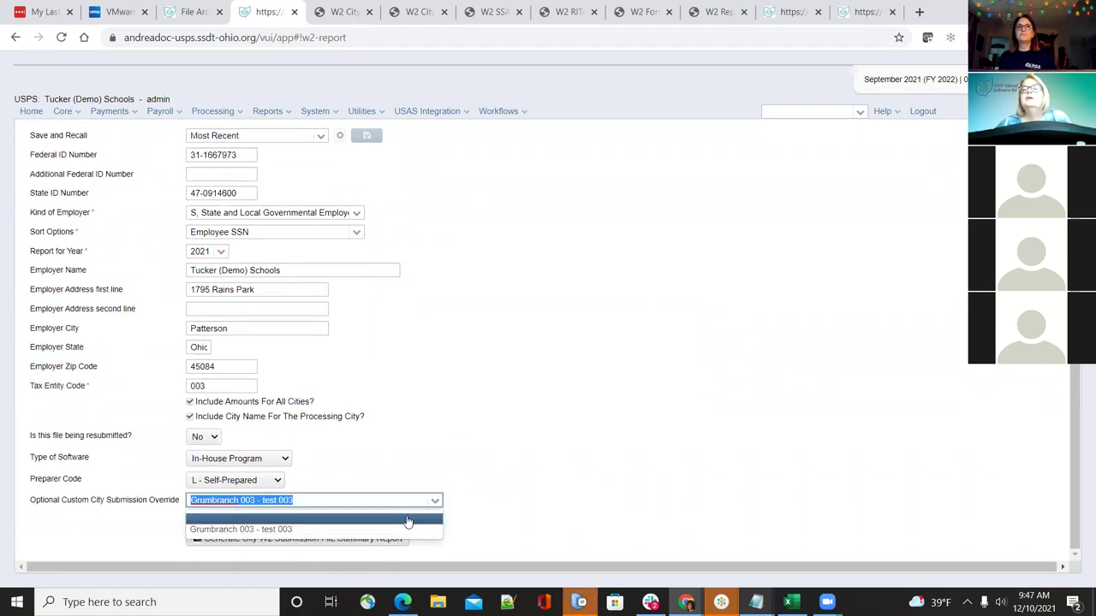
key(Delete)
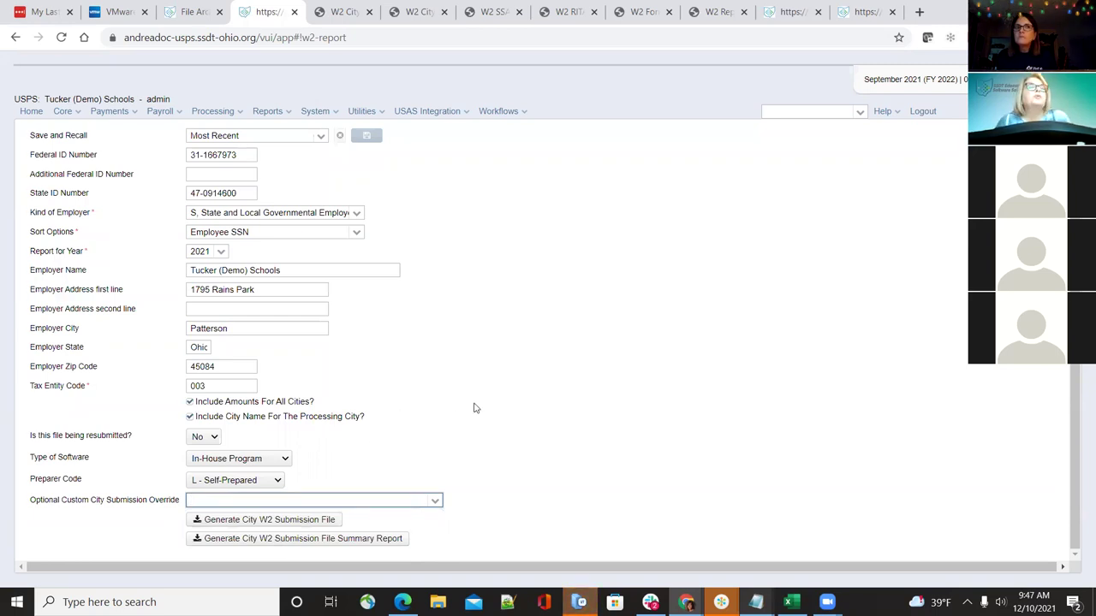
scroll(475, 409, up, 1)
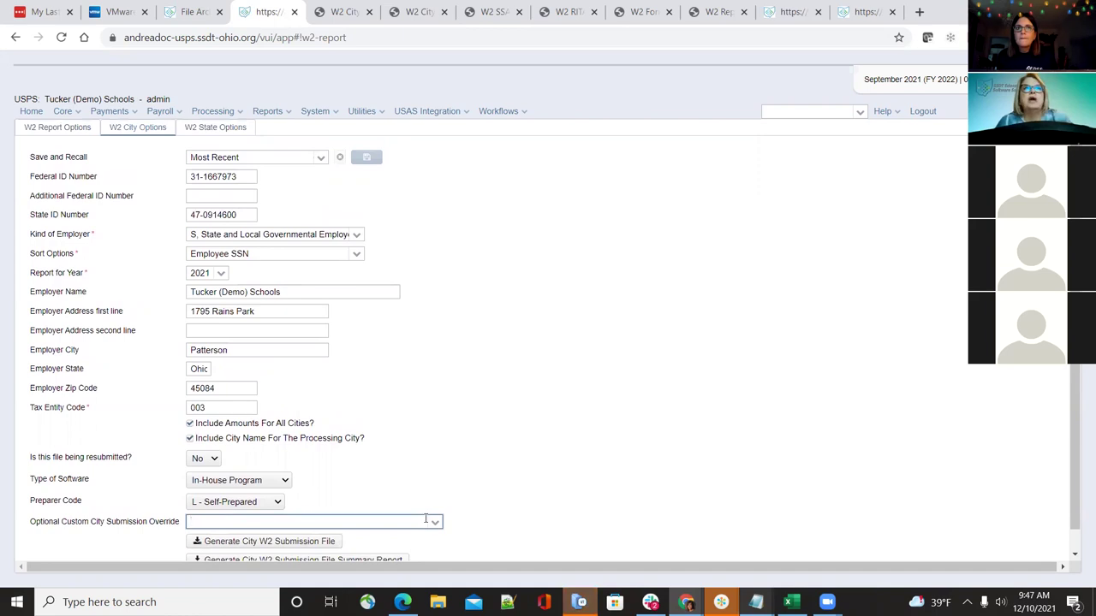
click(358, 133)
click(361, 112)
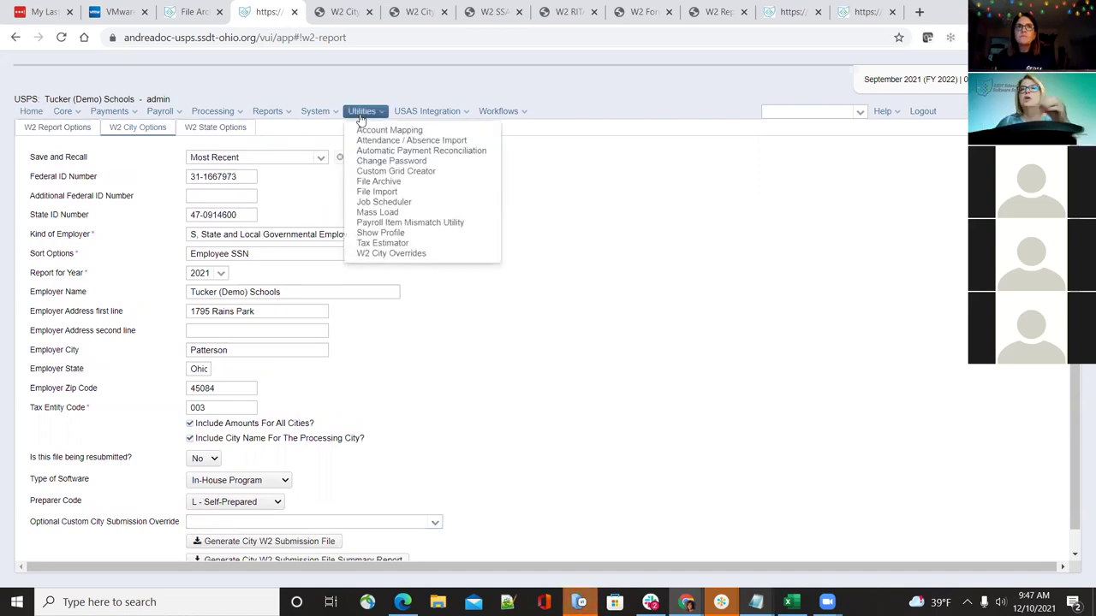
Open the Grumbranch 003 city override for editing and bring up the W2CITY_003 file
click(389, 253)
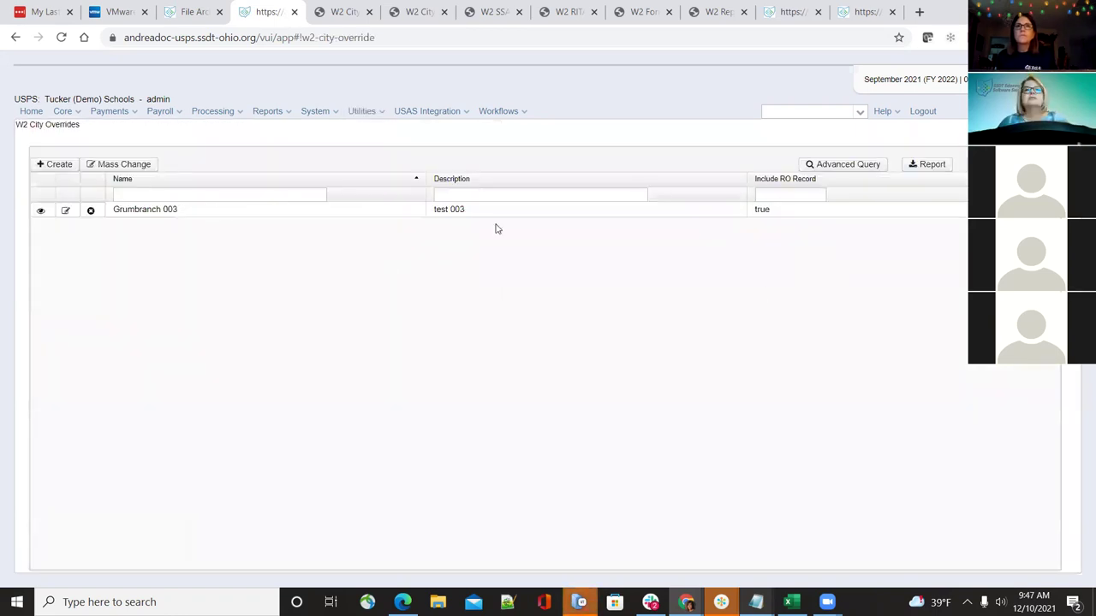
click(63, 211)
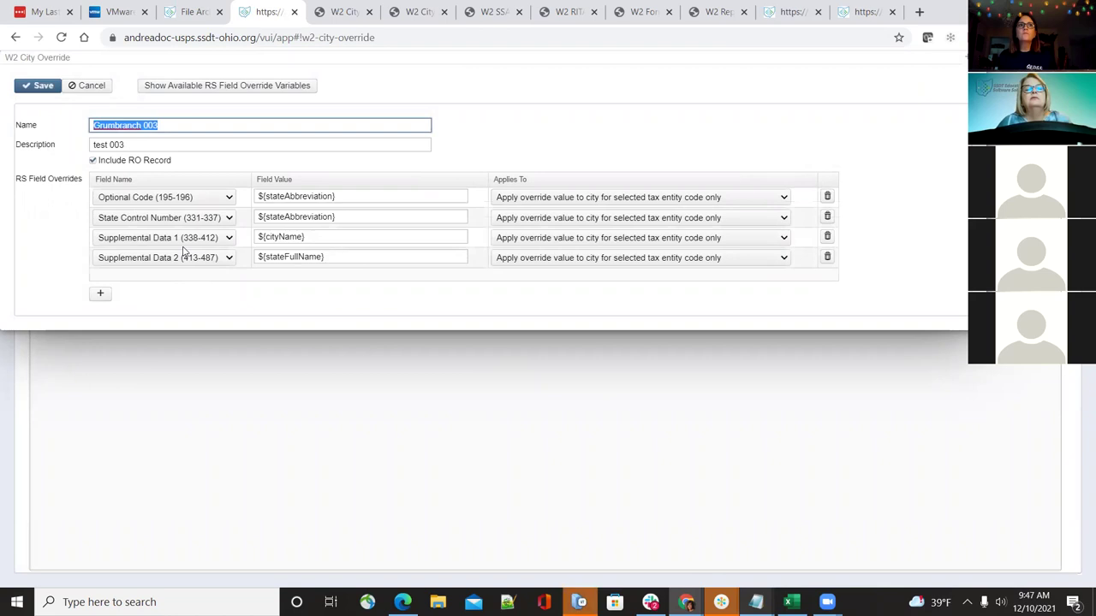
click(756, 602)
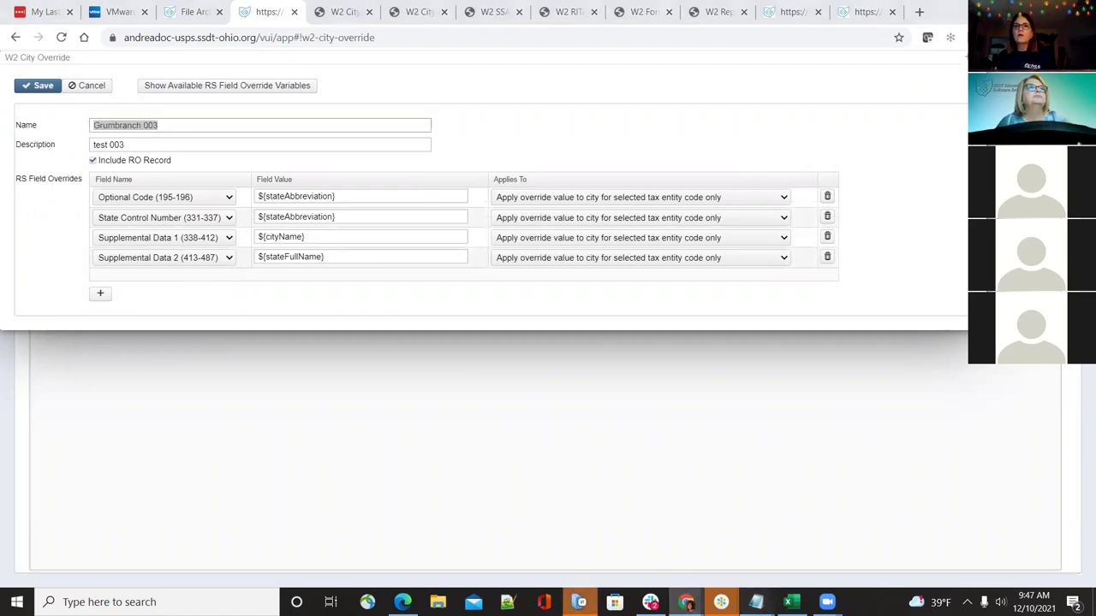
click(1027, 548)
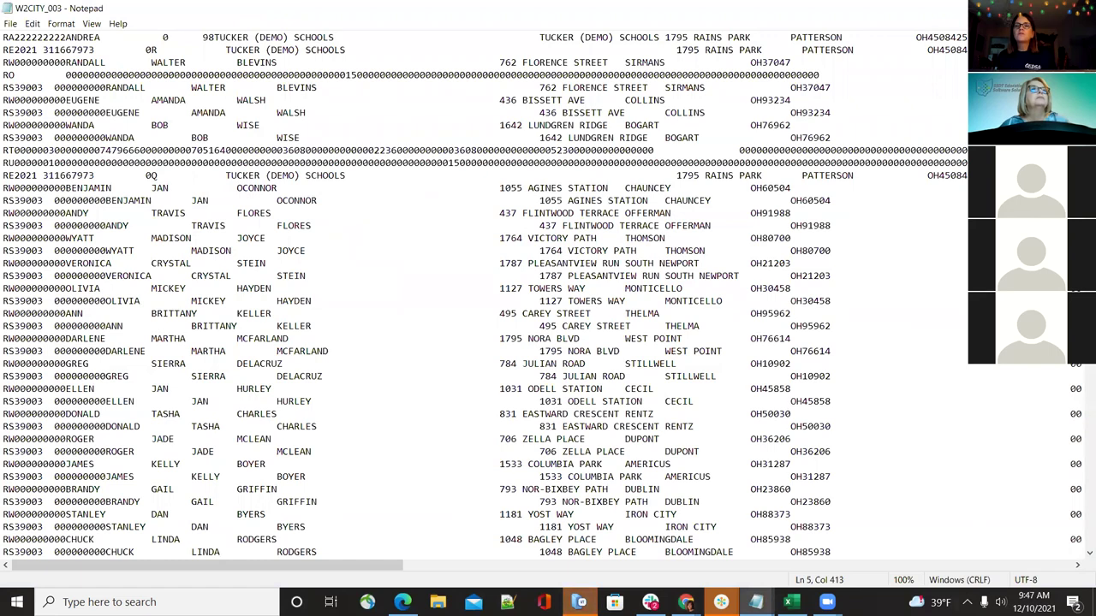
Place the W2CITY text window below the override form and show the RS Field Override Variables
key(alt+Tab)
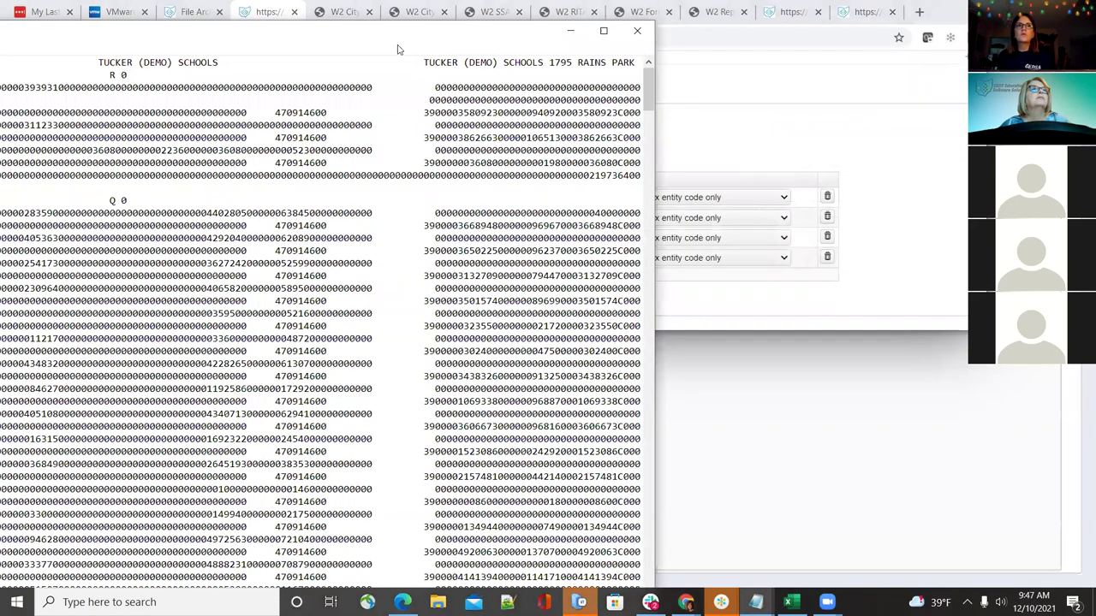
key(alt+Tab)
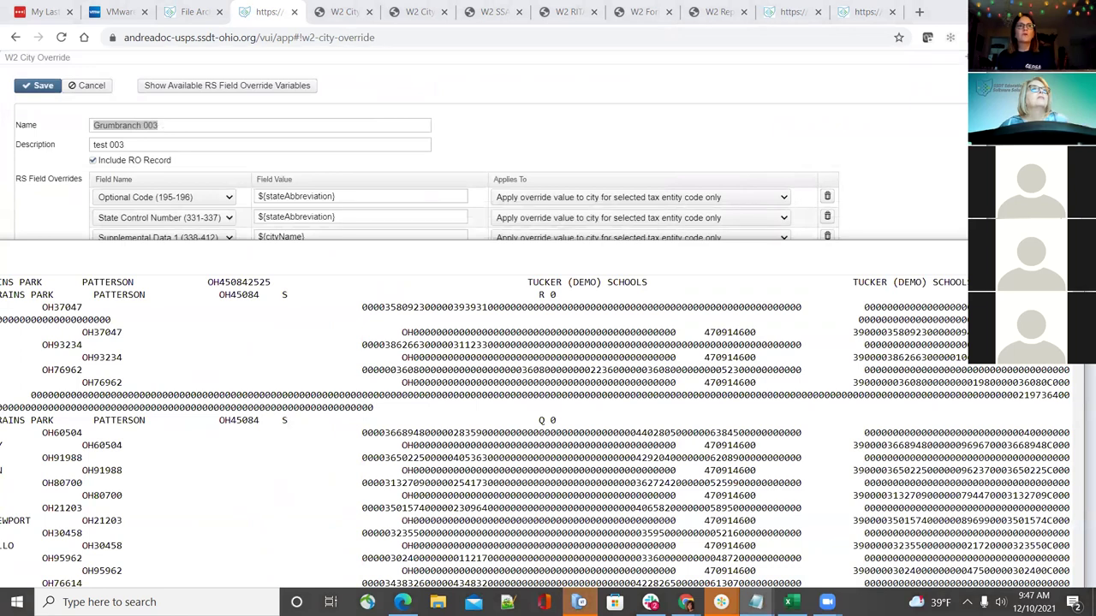
key(alt+Tab)
key(alt+Tab)
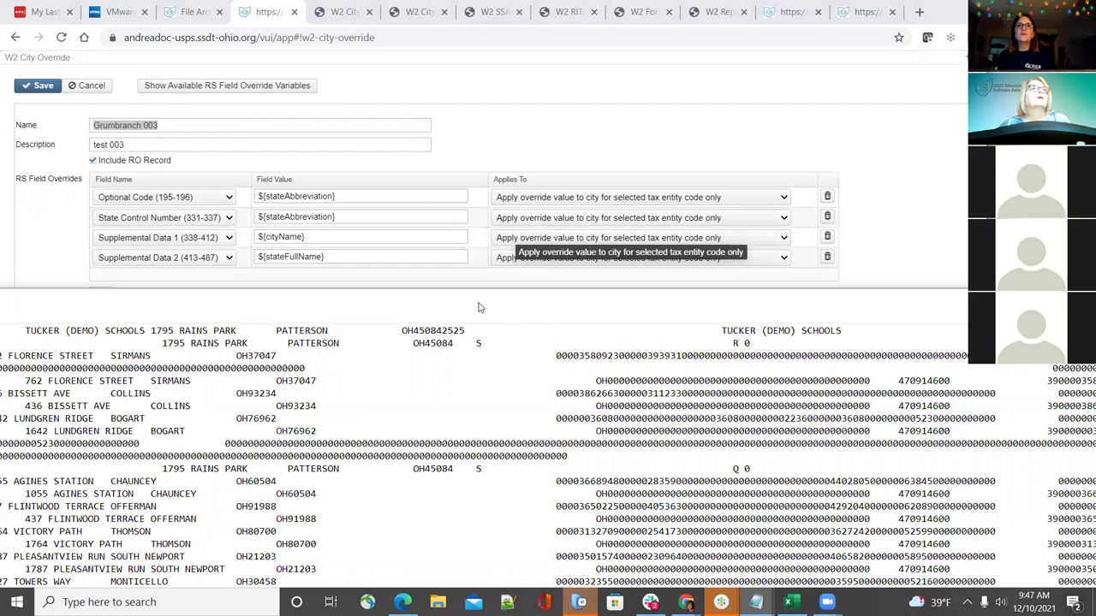
key(alt+Tab)
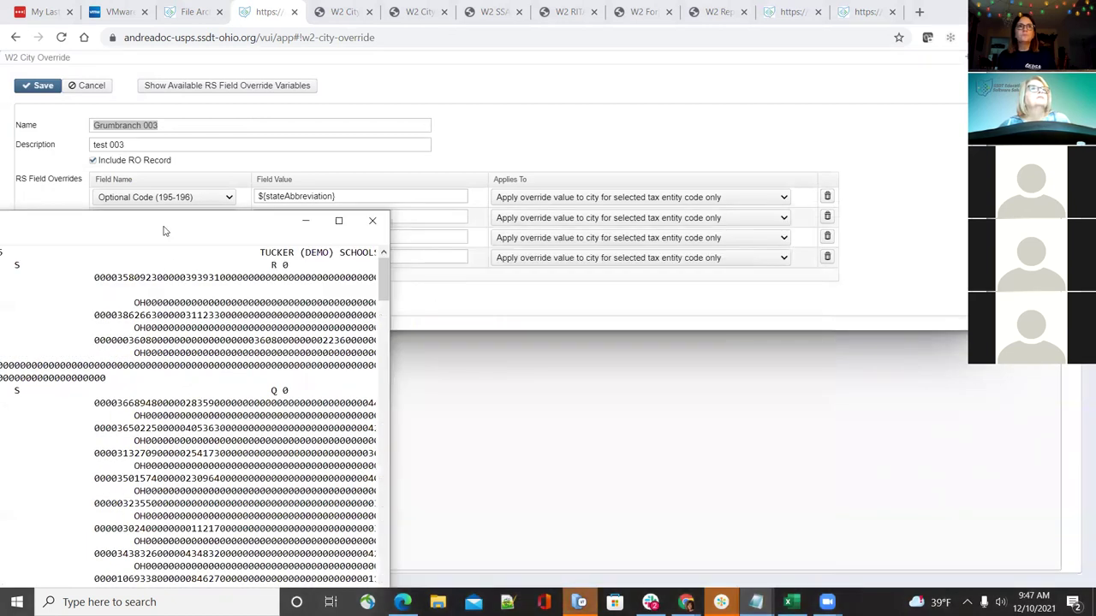
drag(167, 231, 728, 323)
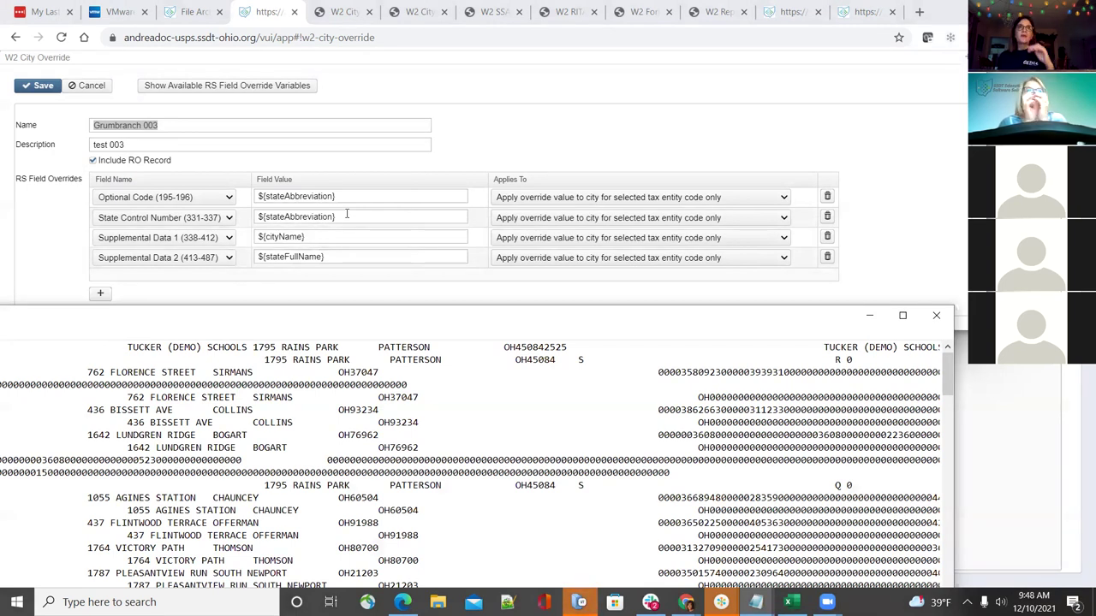
click(305, 89)
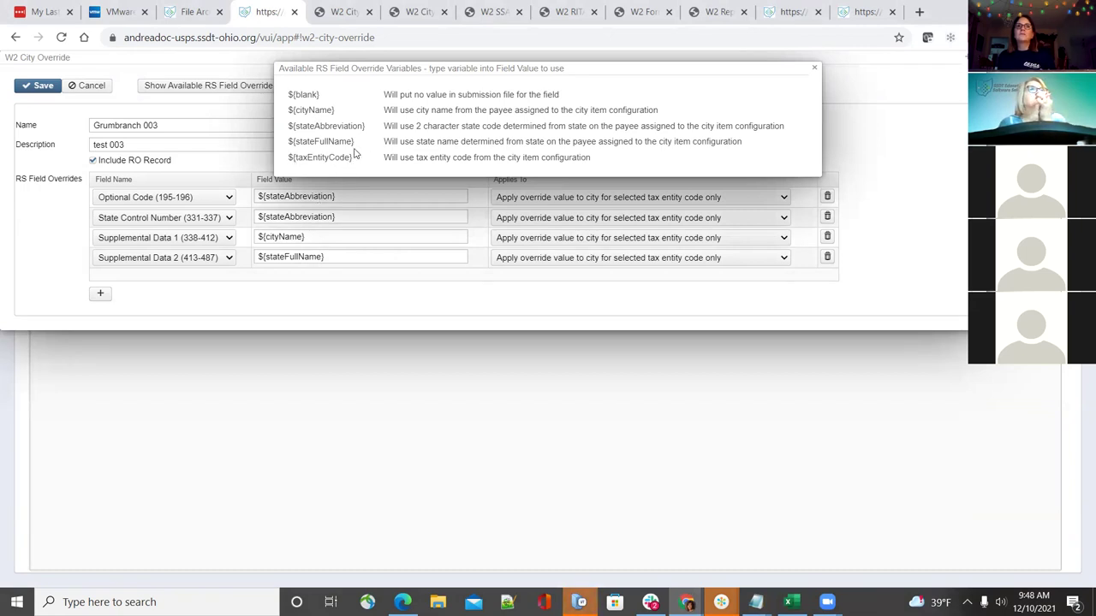
drag(351, 164, 291, 165)
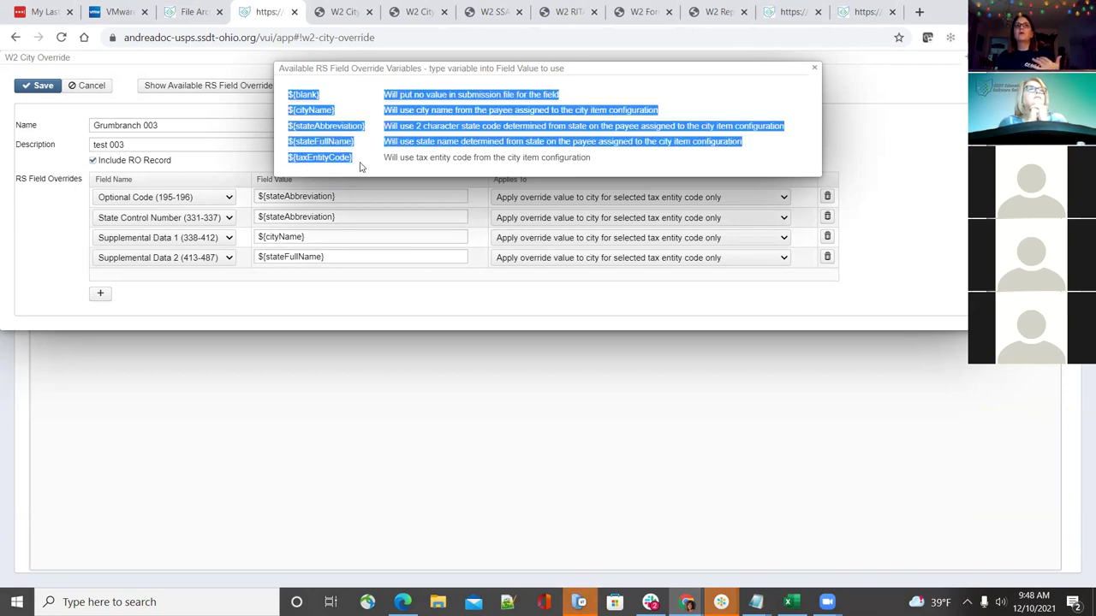
click(732, 122)
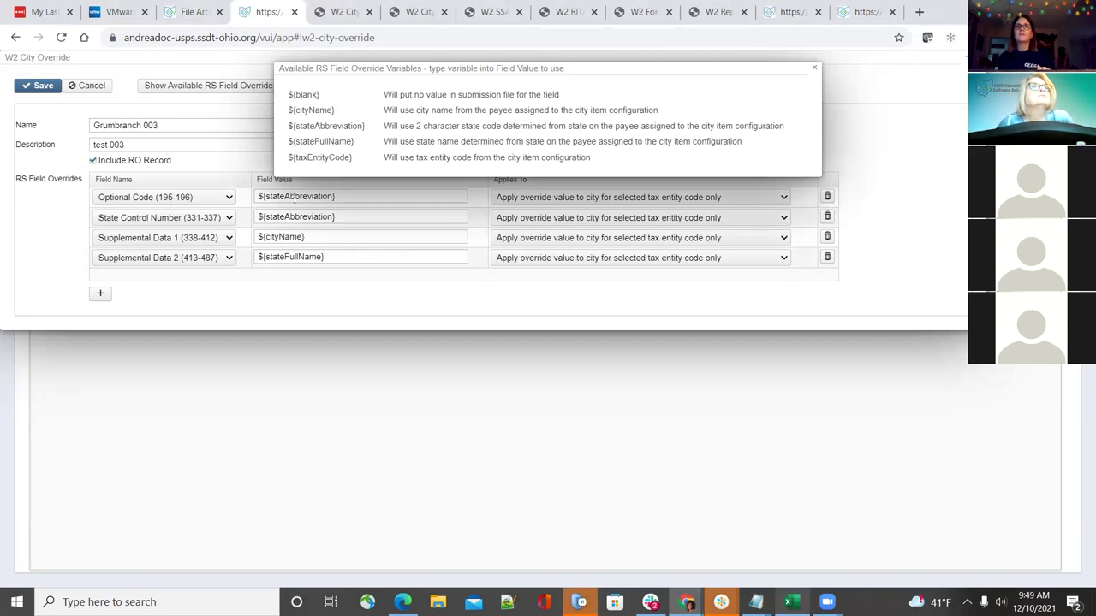
mouse_move(721, 602)
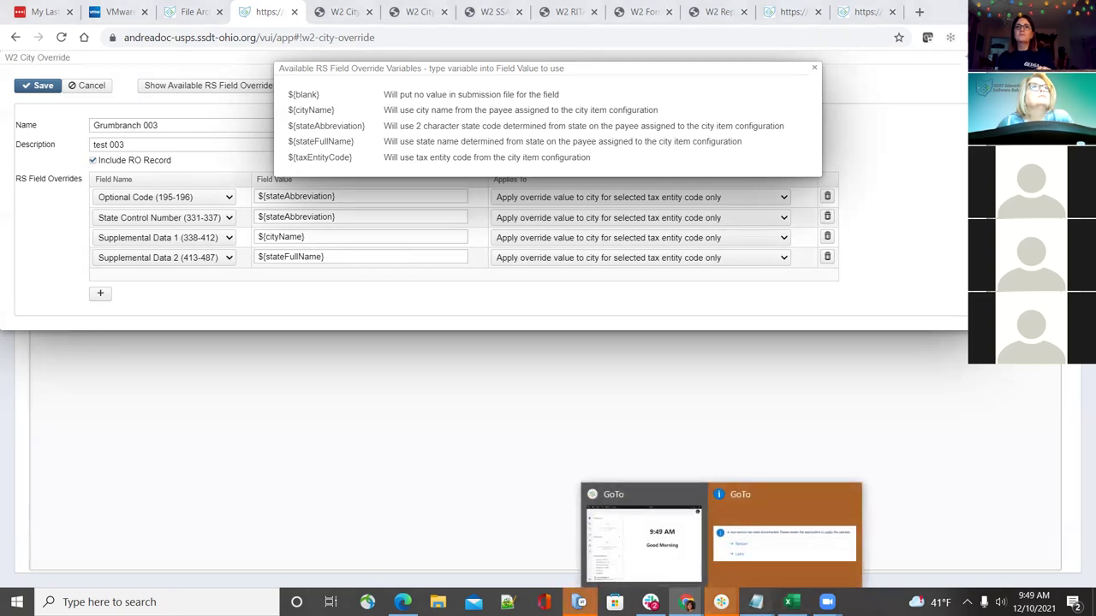
Highlight the OH state codes on successive records of the W2CITY_003 tape
click(853, 548)
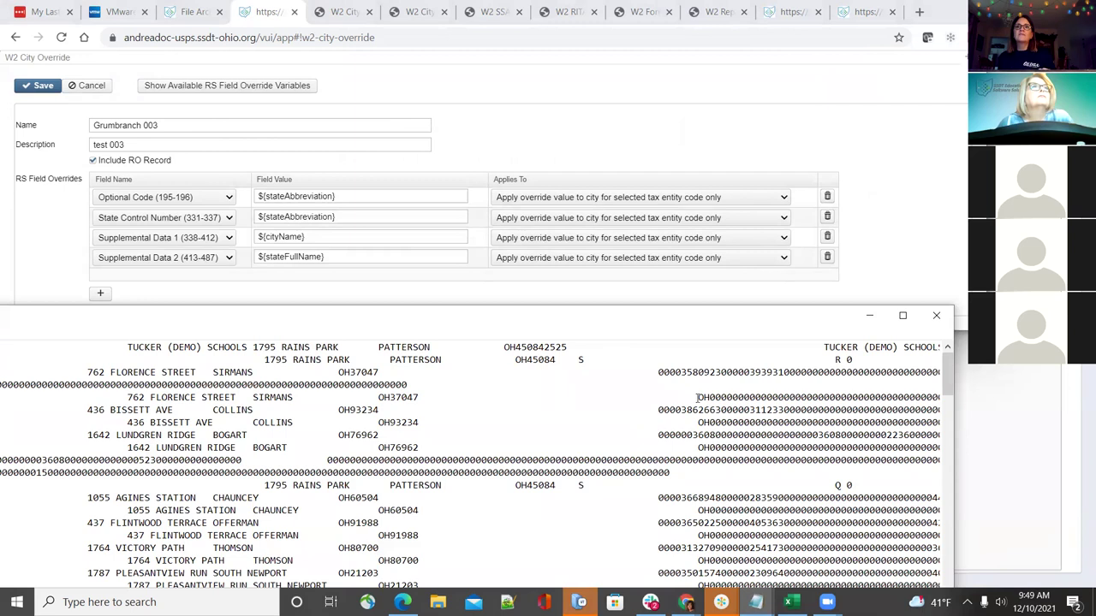
drag(697, 397, 710, 400)
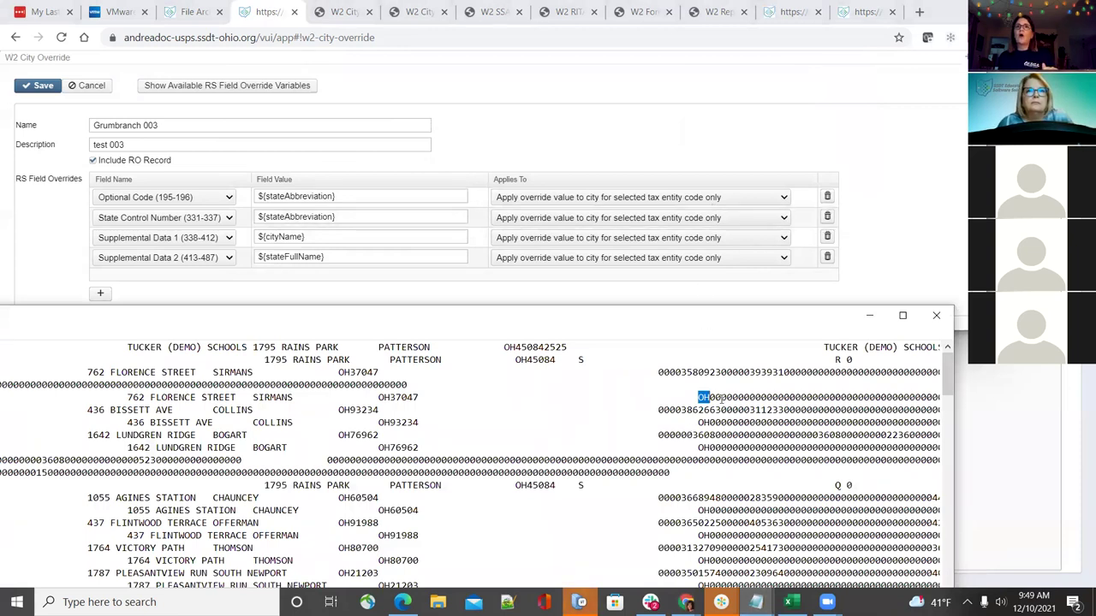
drag(703, 422, 709, 424)
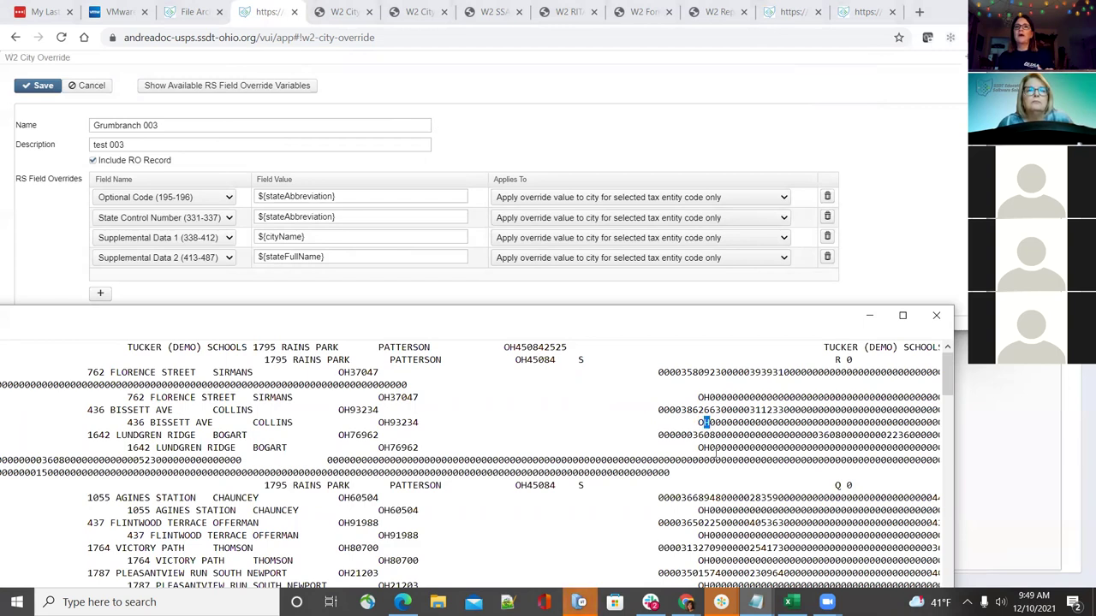
drag(710, 447, 697, 448)
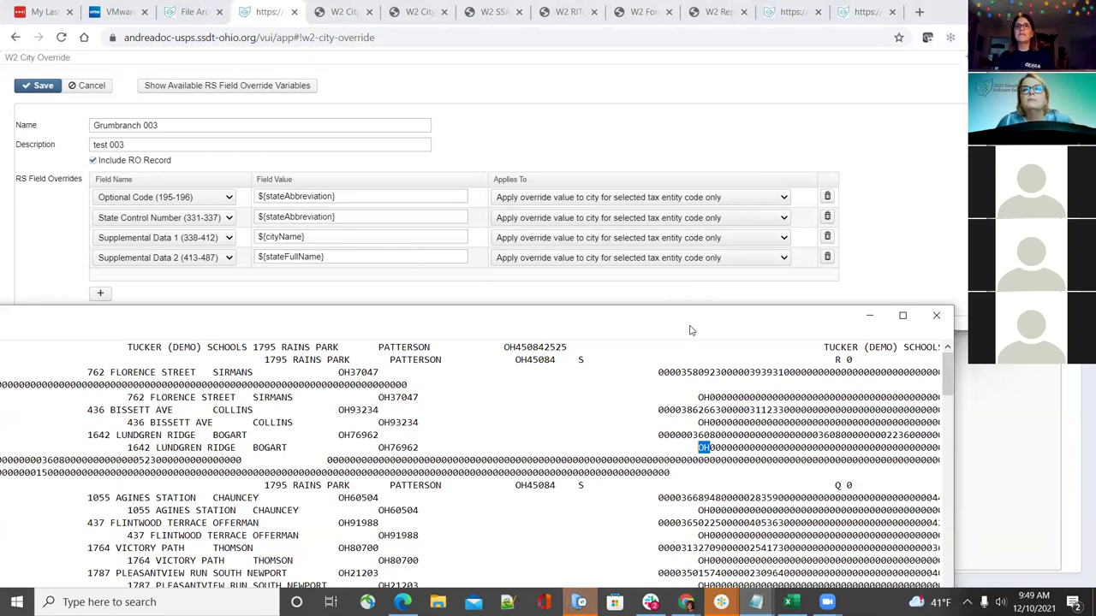
drag(680, 331, 665, 330)
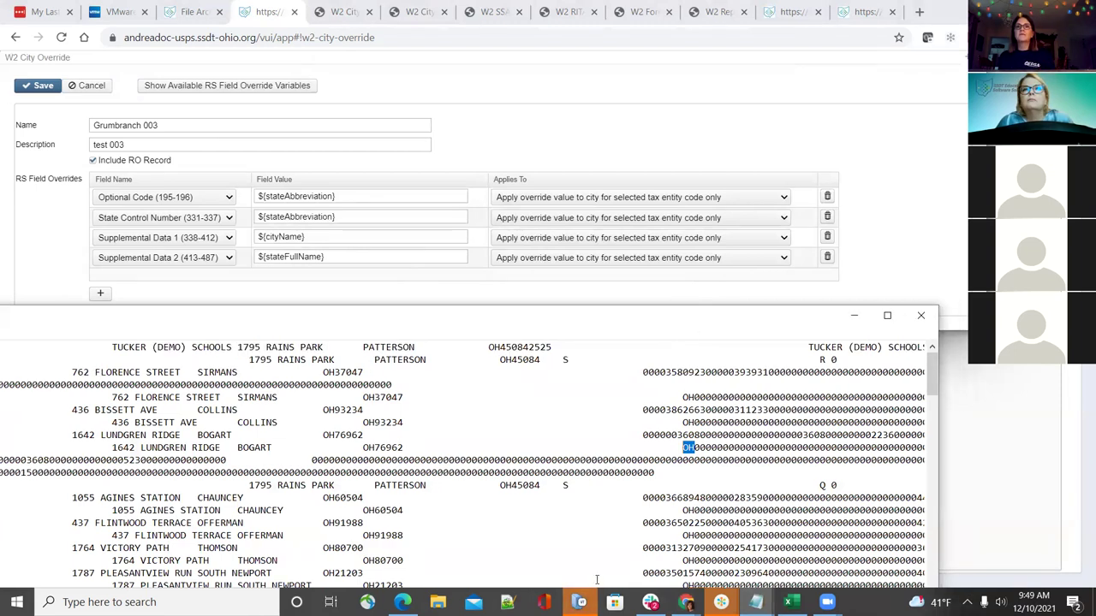
Maximize the tape, scroll right to line 5's state code, then restore the window size
click(887, 315)
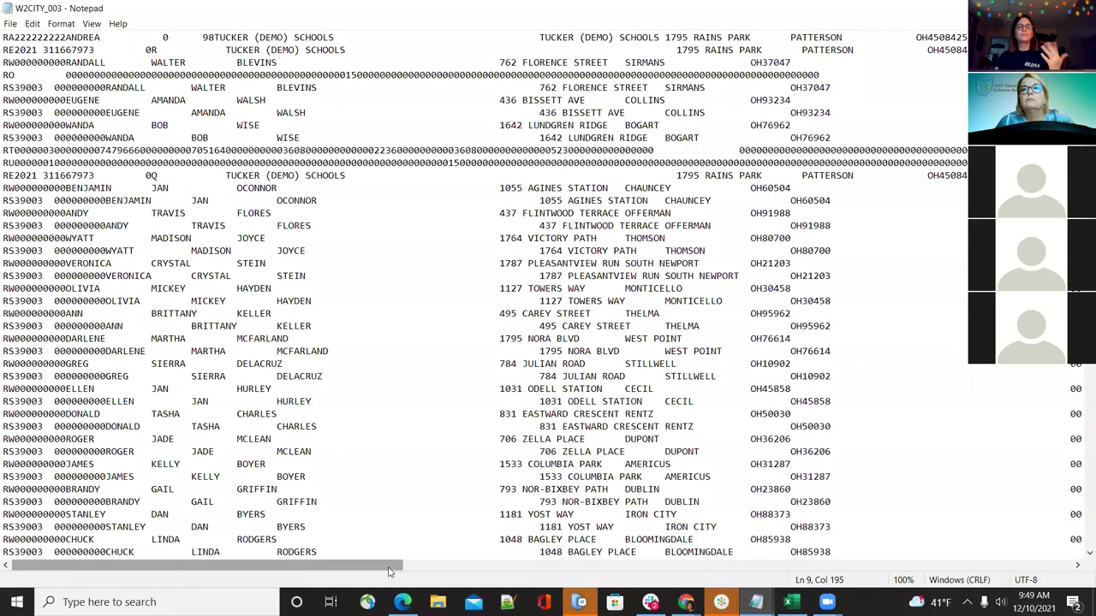
drag(387, 572, 528, 572)
drag(595, 579, 822, 572)
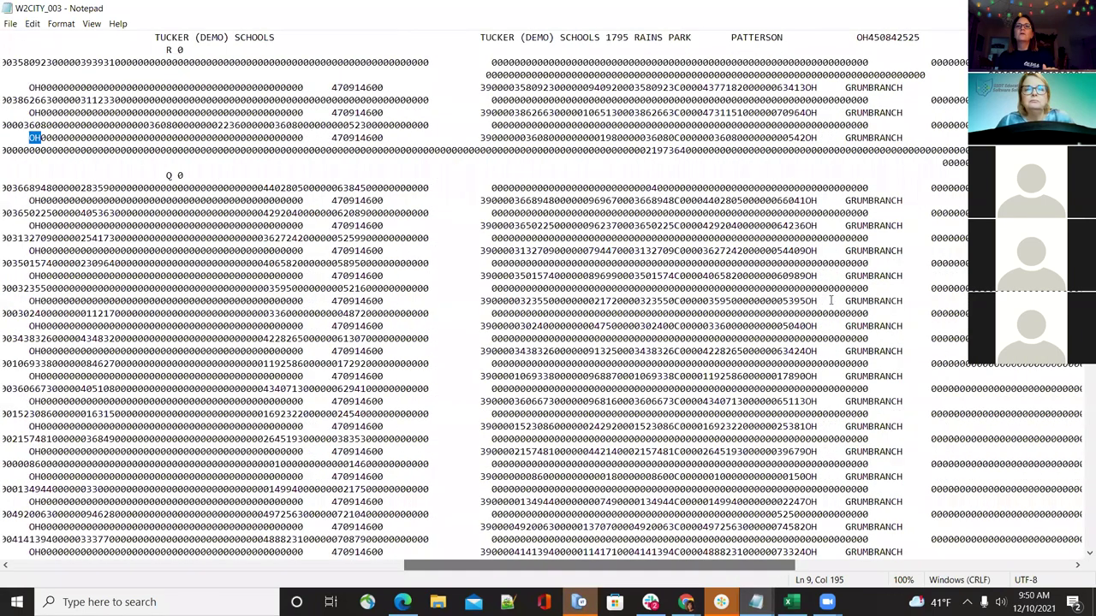
click(806, 87)
drag(806, 87, 814, 87)
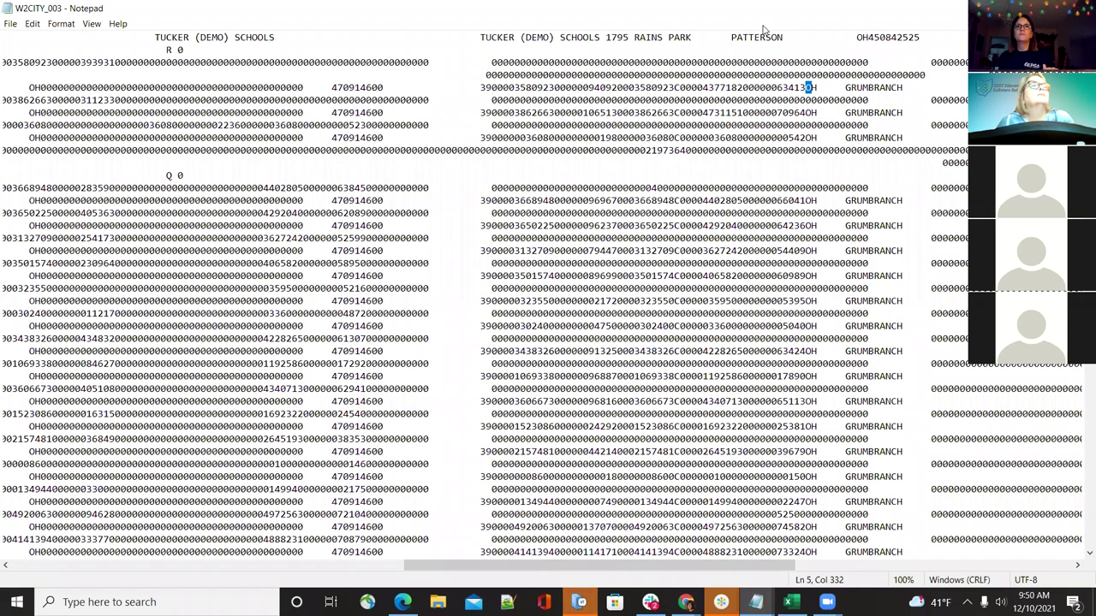
key(super+Down)
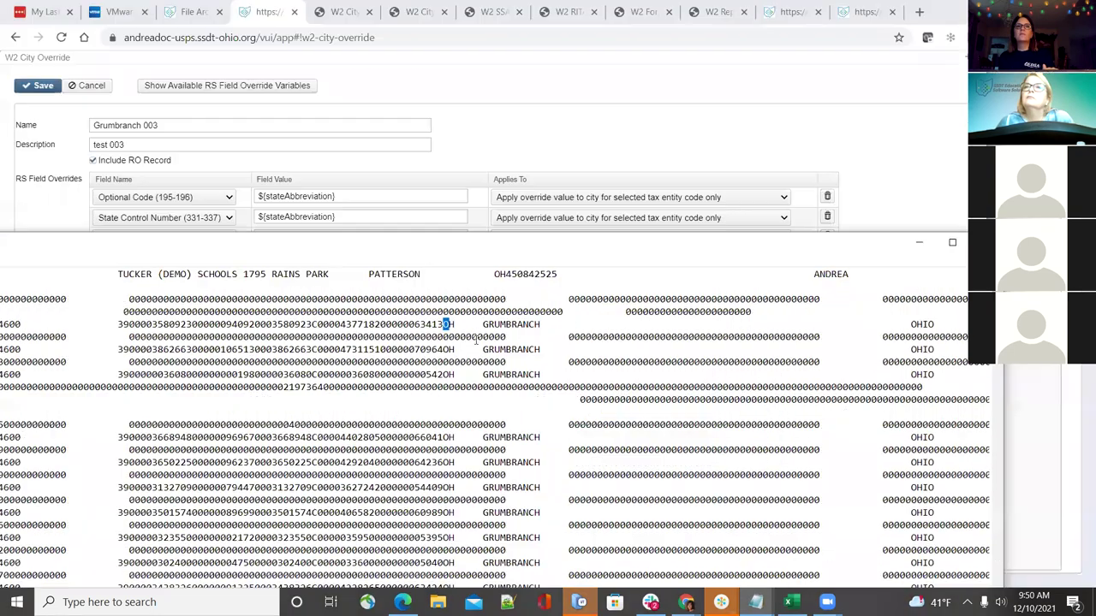
Highlight OH and GRUMBRANCH in the tape, then display the RS field override variables list
drag(454, 323, 442, 324)
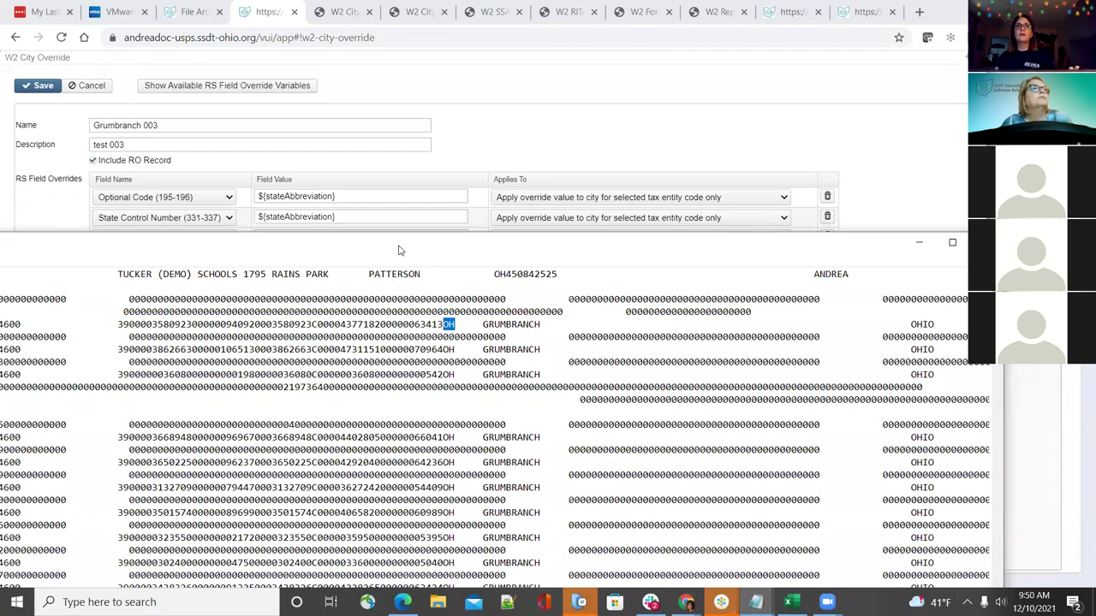
drag(398, 250, 430, 287)
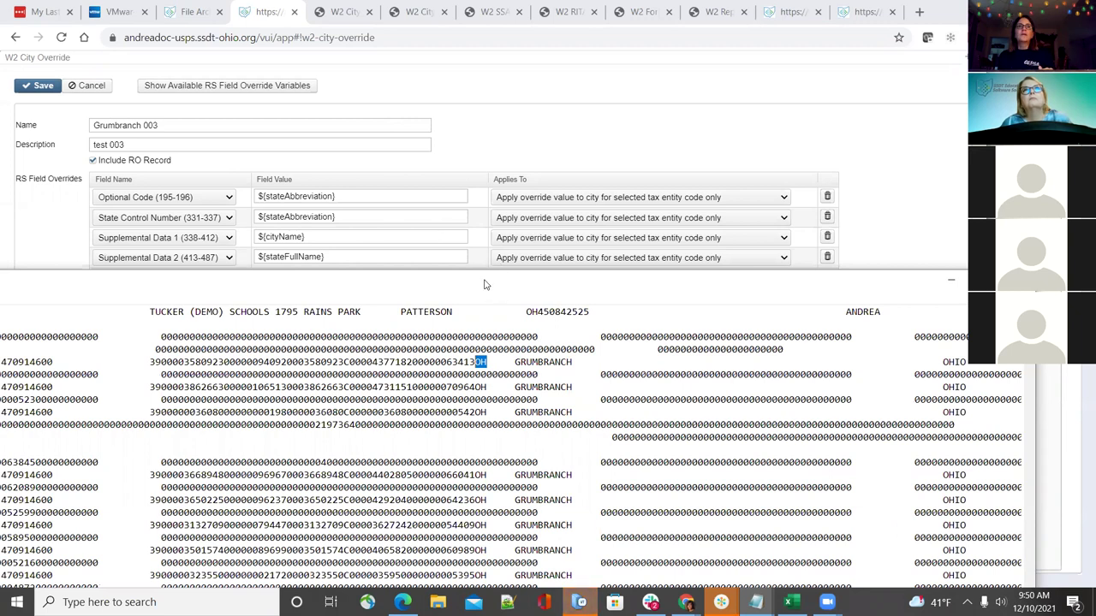
drag(484, 285, 476, 266)
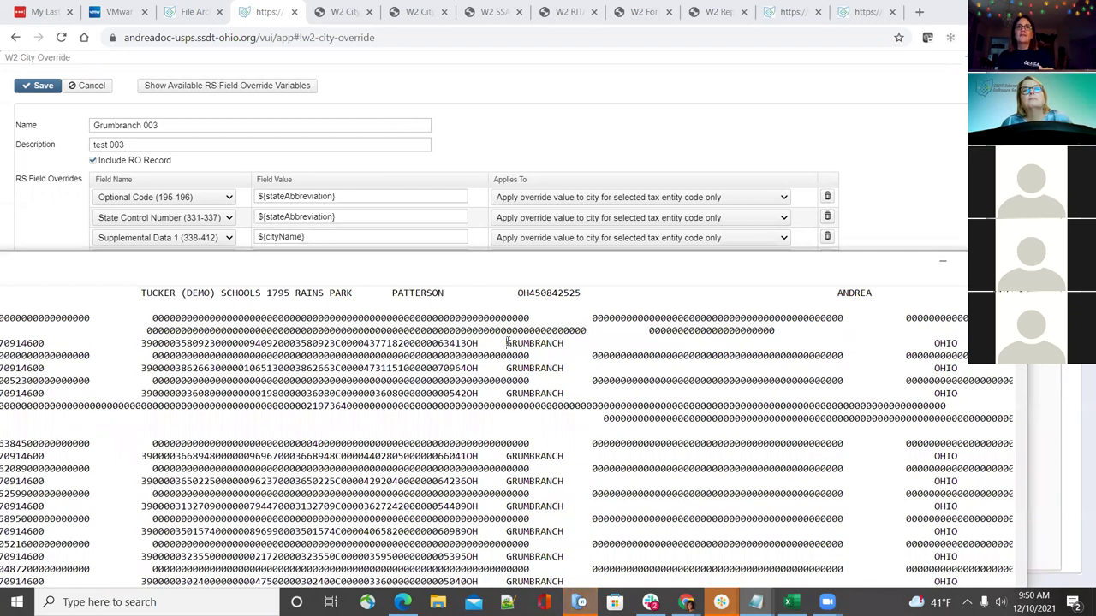
drag(507, 343, 562, 346)
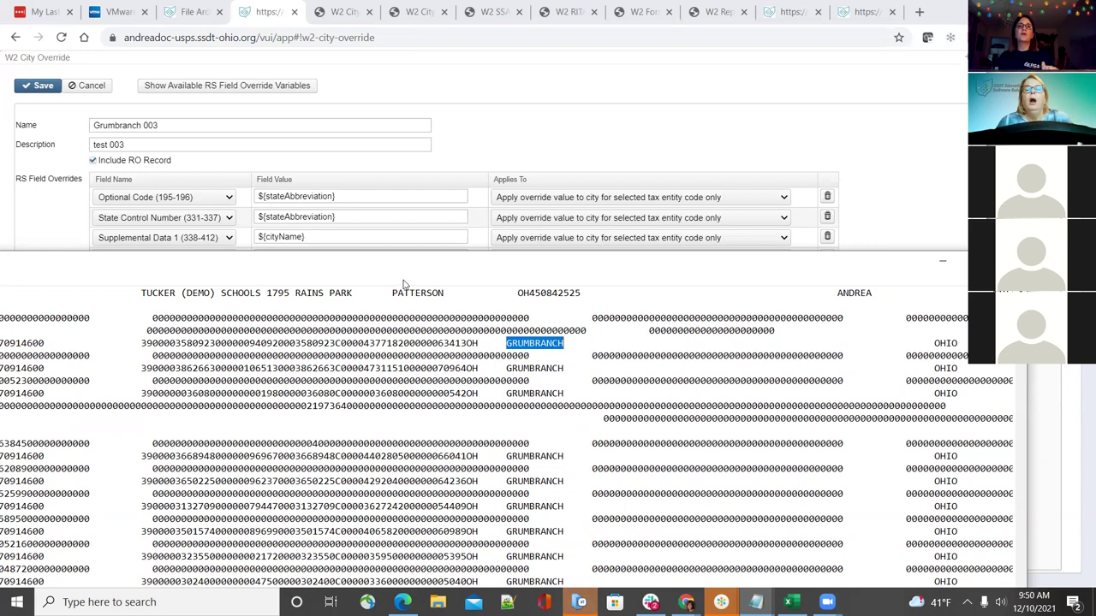
click(252, 89)
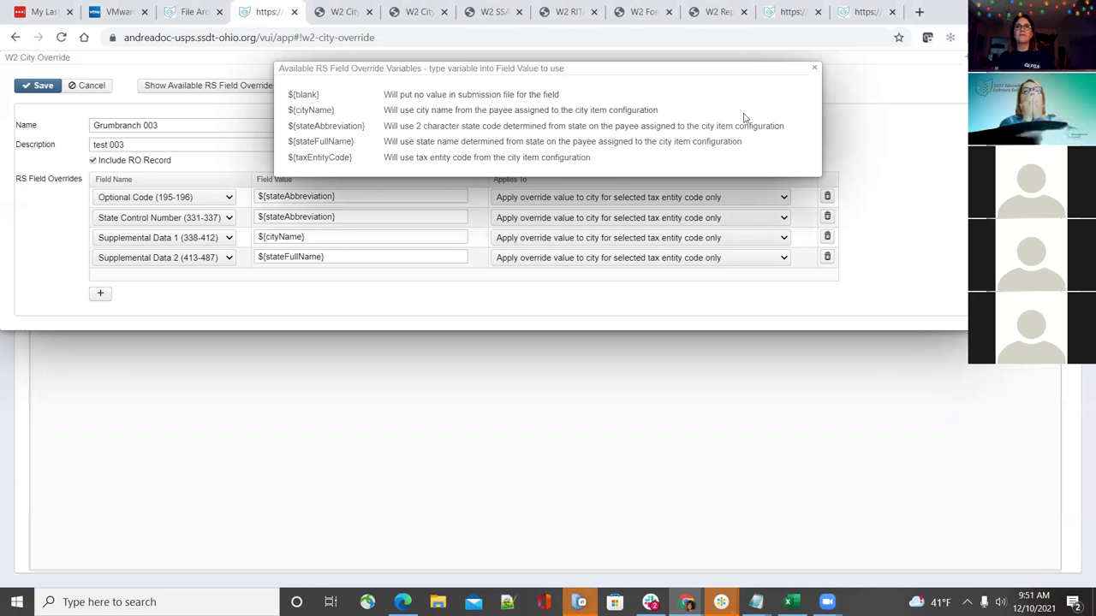
Close the variables list and check the tape's OHIO value for the fourth override row
click(814, 68)
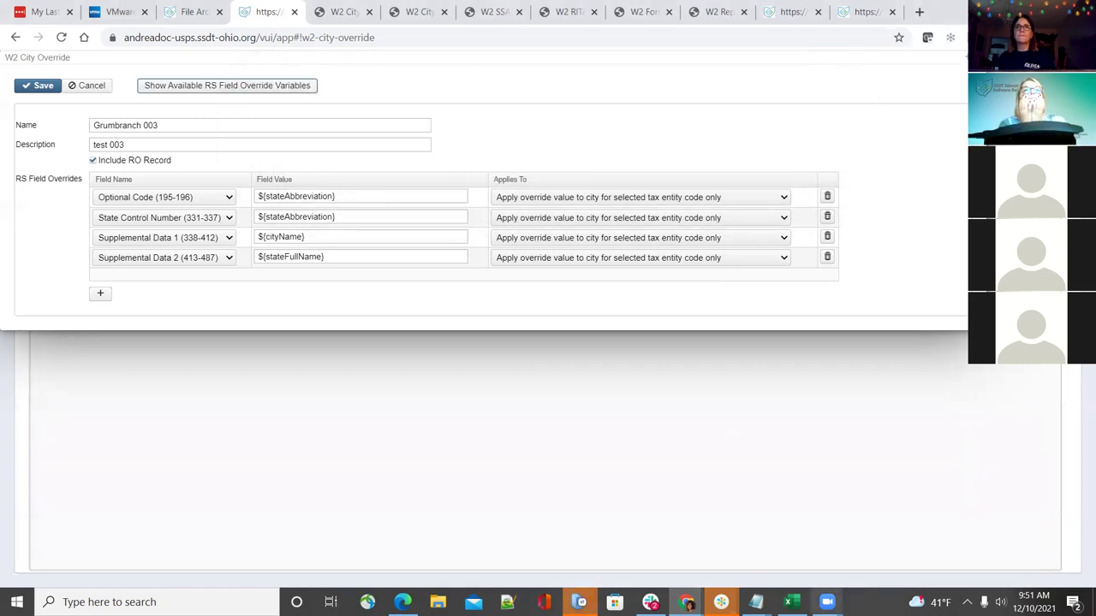
mouse_move(755, 602)
click(1002, 540)
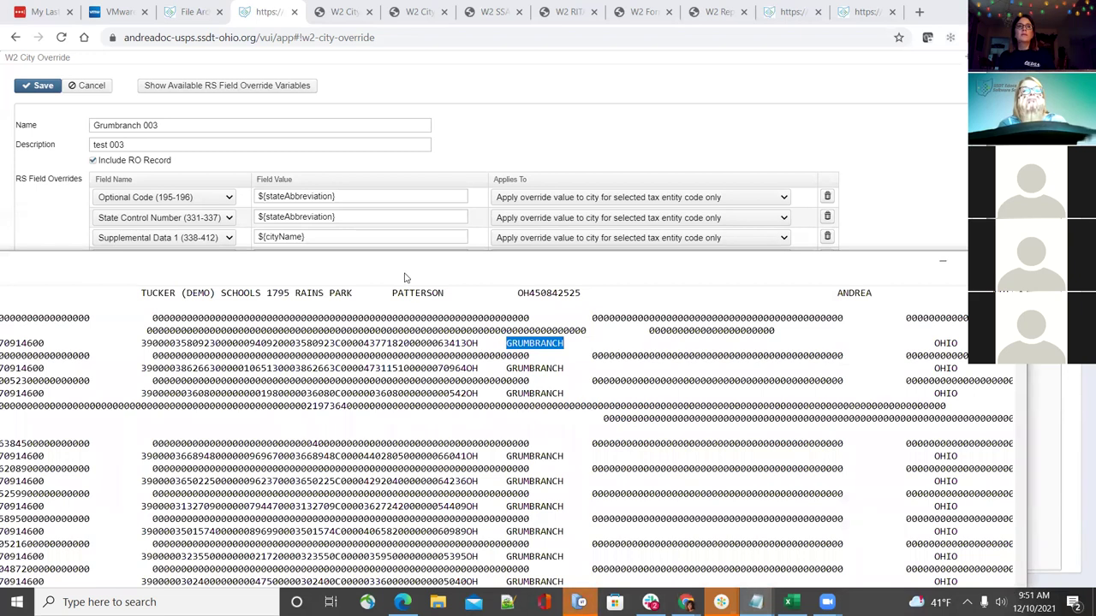
drag(404, 277, 396, 288)
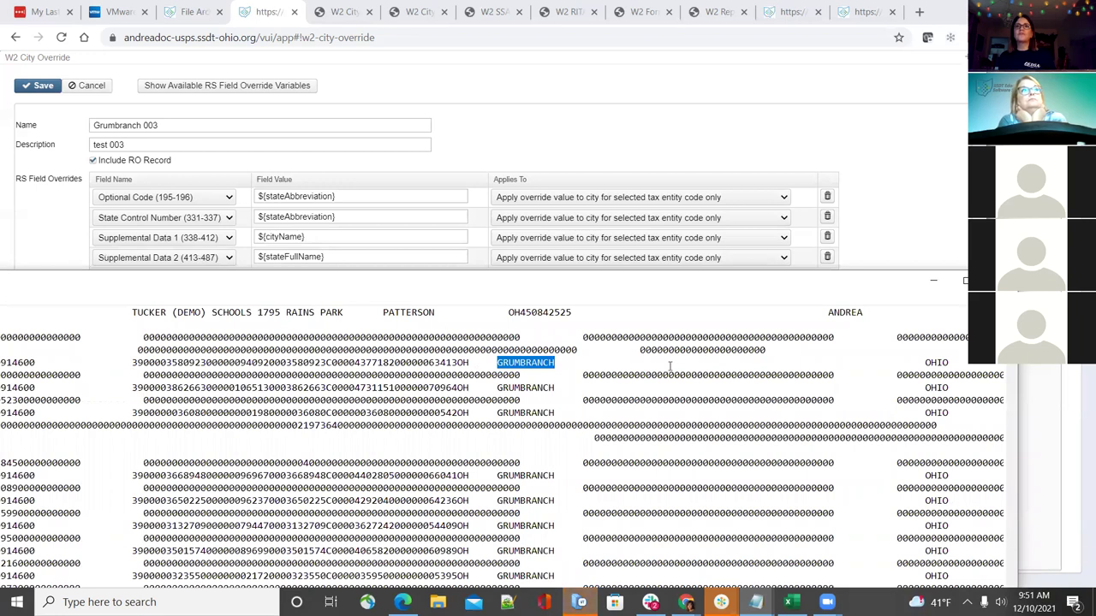
click(926, 365)
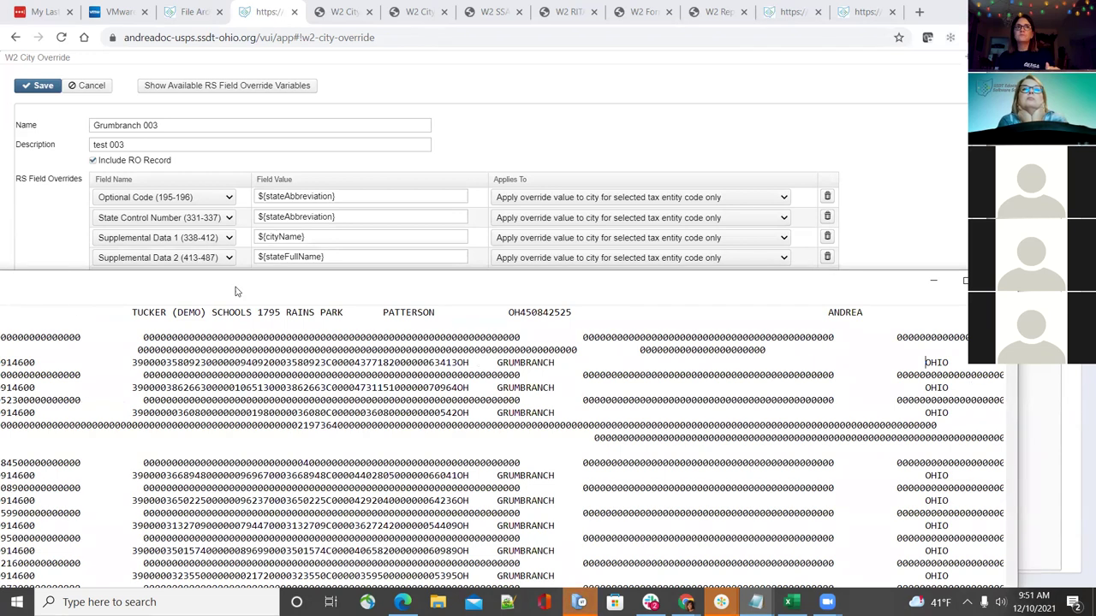
Recheck the override variables against the tape, then cancel back to the W2 City Overrides list
click(254, 89)
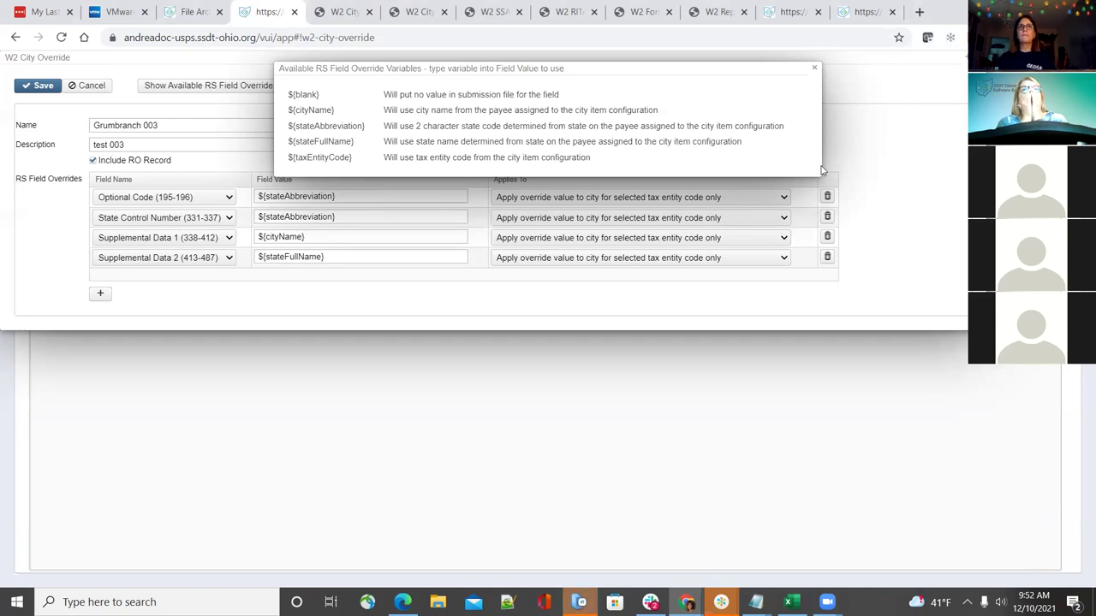
click(814, 68)
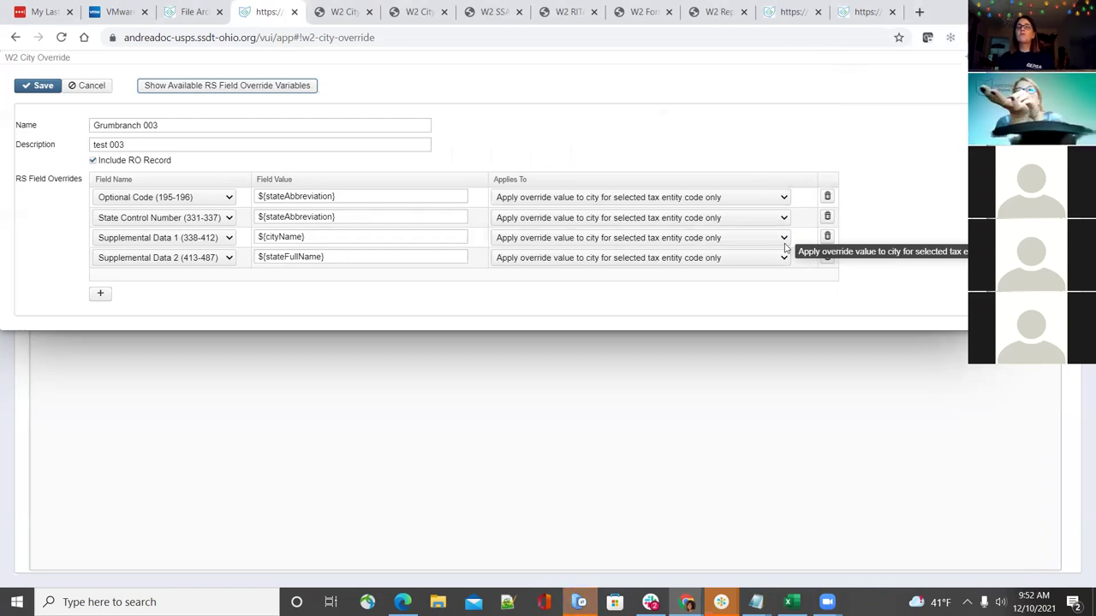
mouse_move(756, 601)
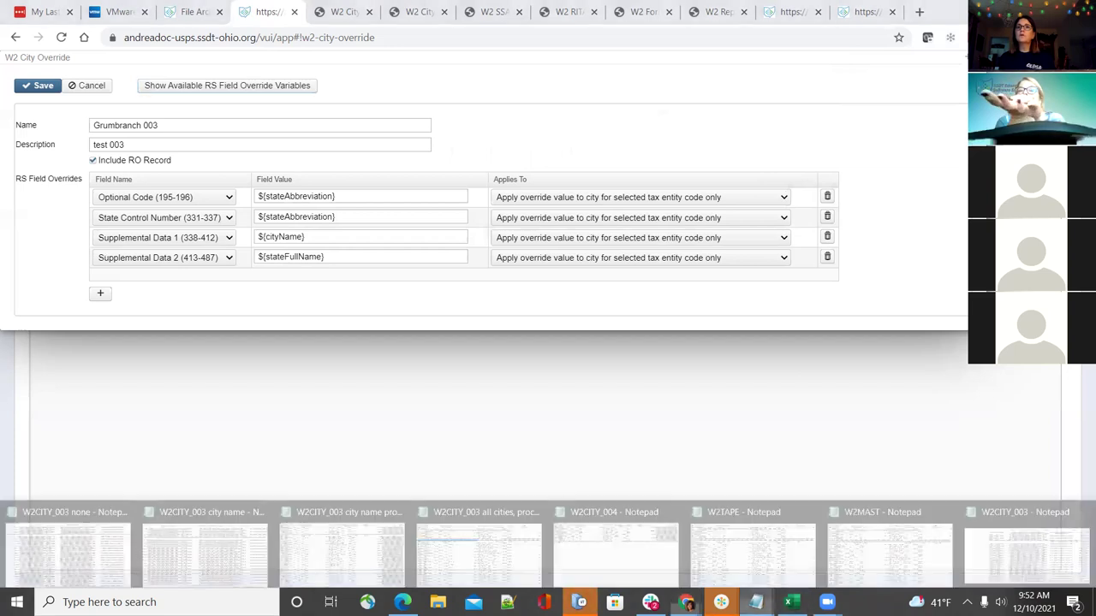
click(1036, 538)
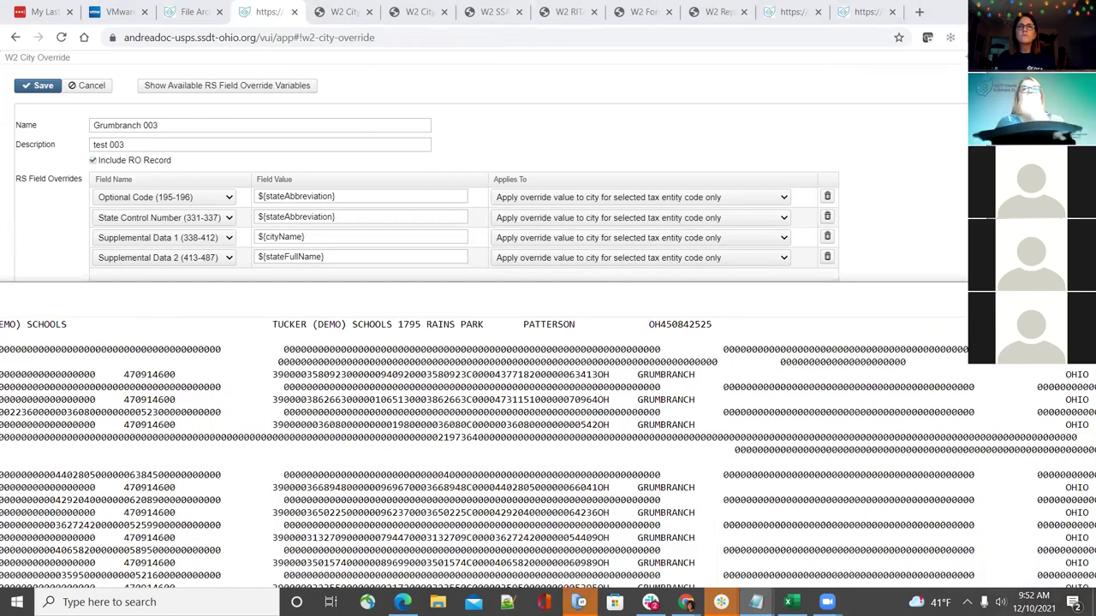
click(277, 111)
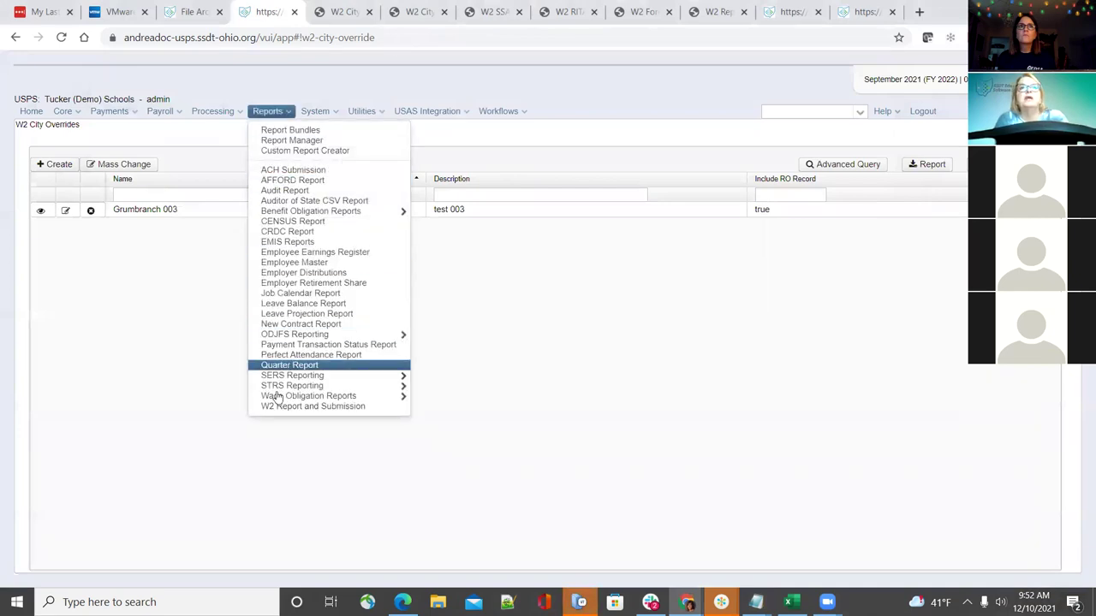
On W2 City Options for tax entity 003, set the custom city Override dropdown to blank
click(275, 408)
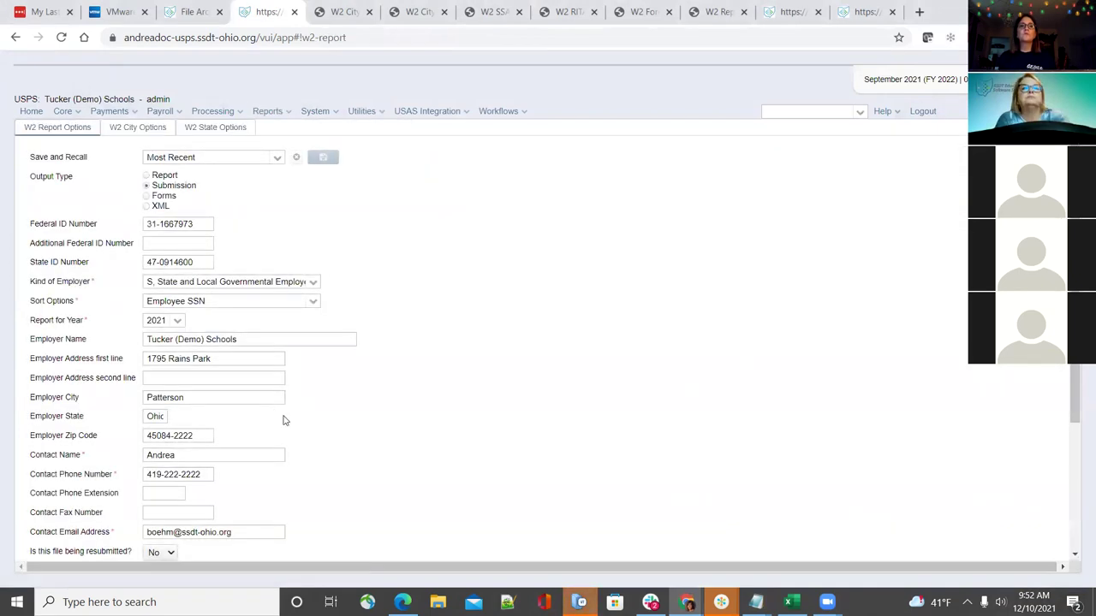
click(142, 127)
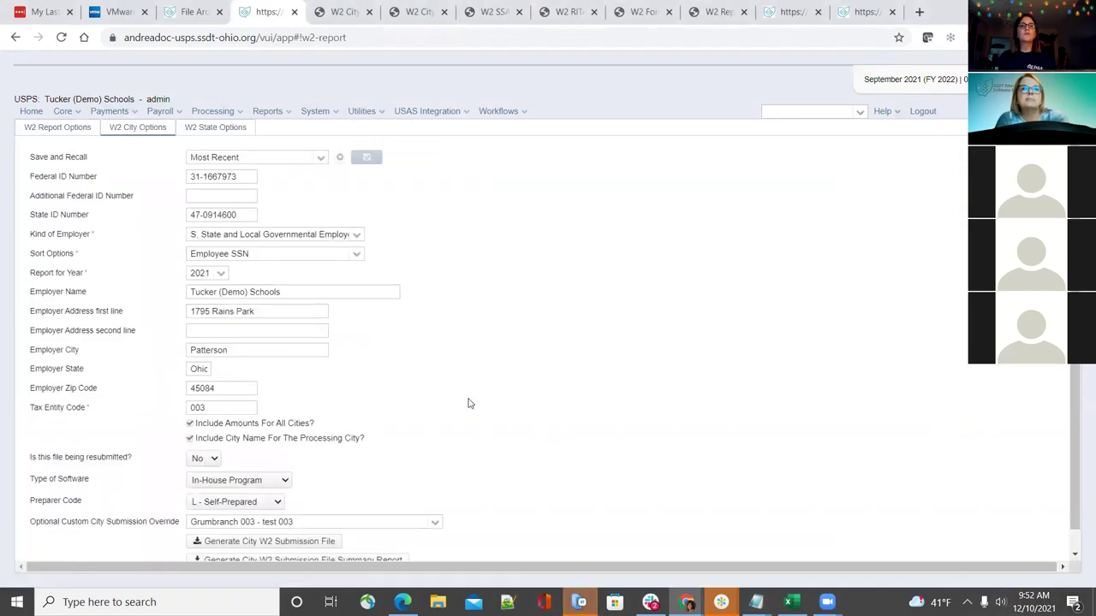
scroll(481, 460, down, 1)
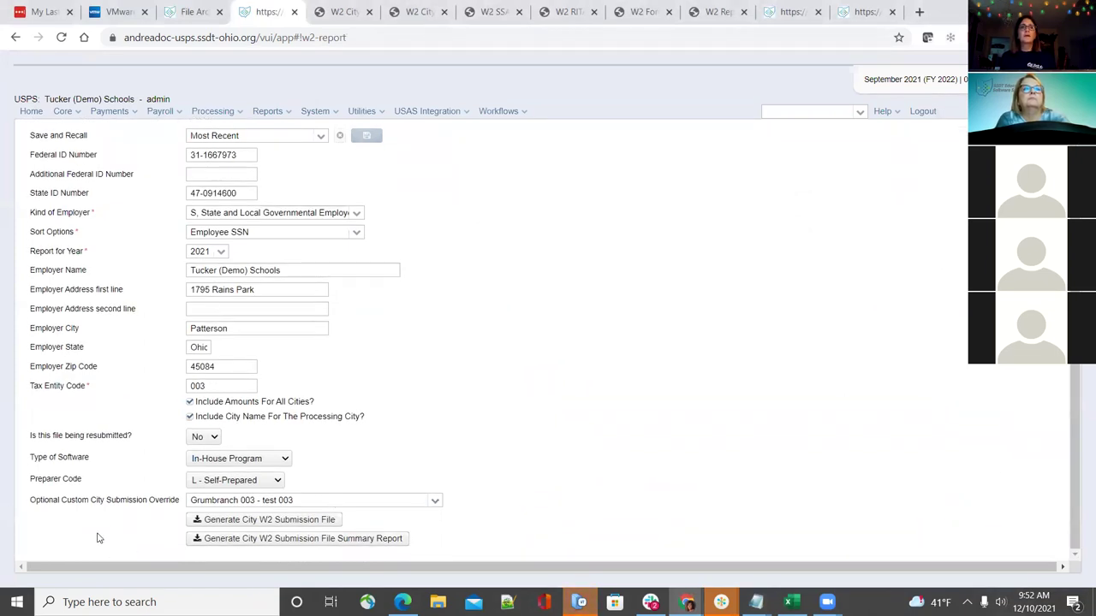
click(436, 501)
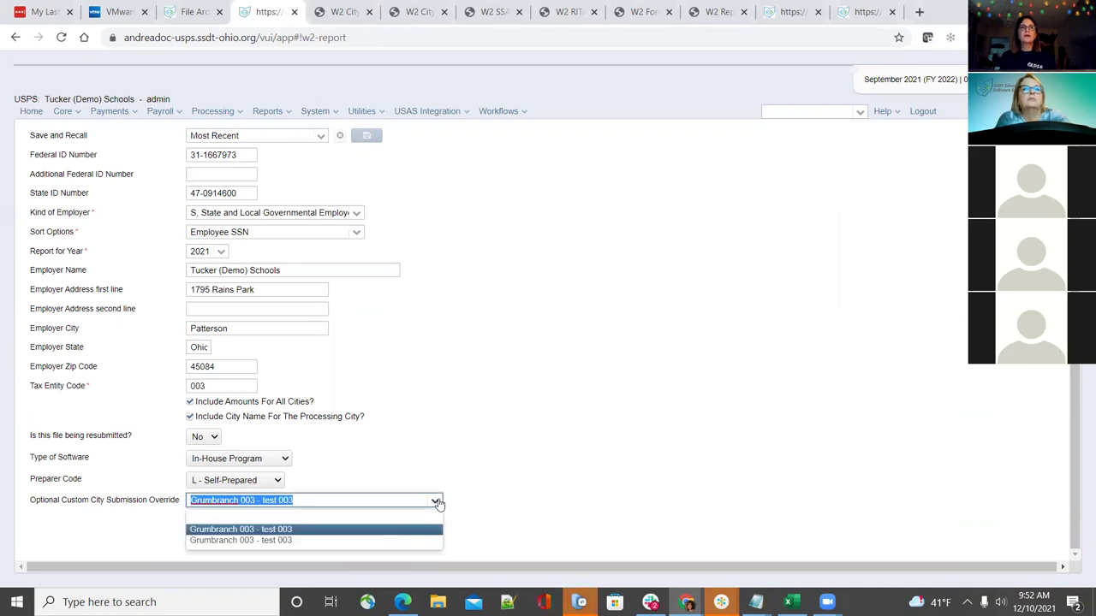
click(436, 502)
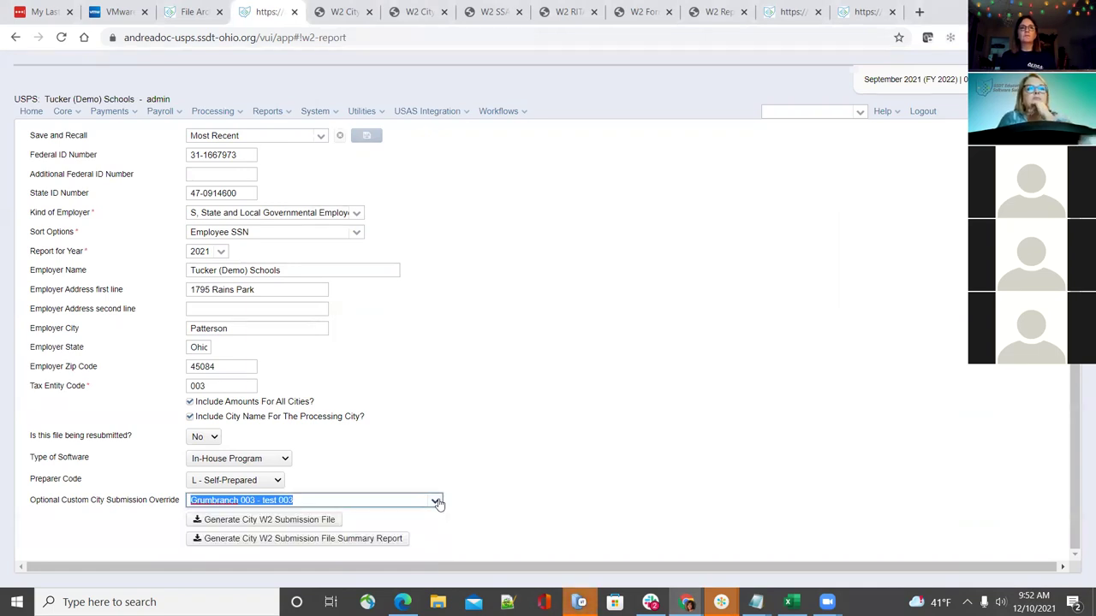
click(446, 420)
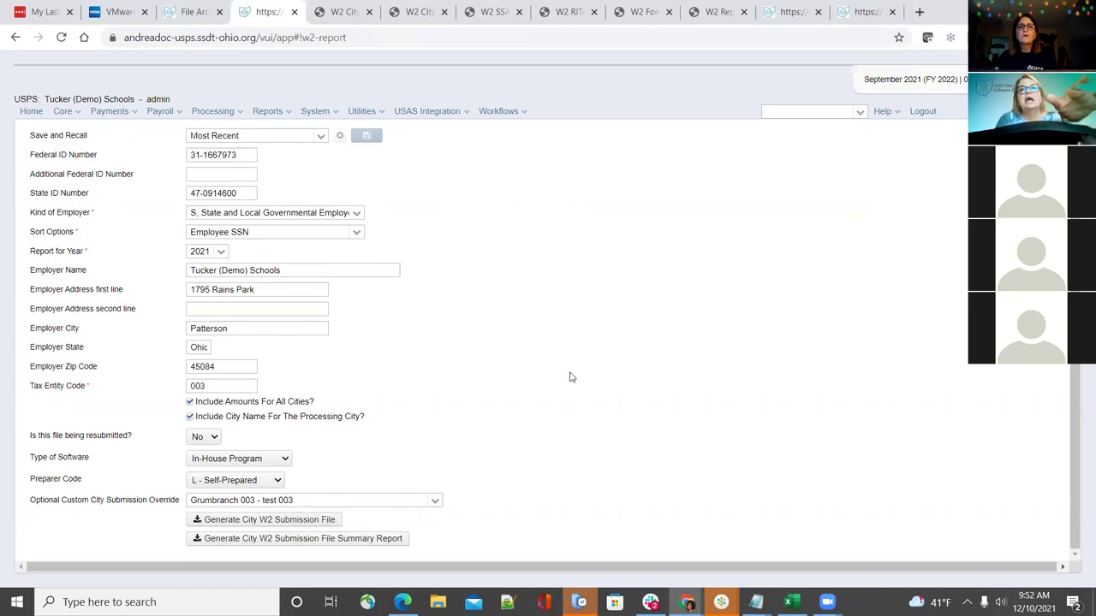
click(236, 385)
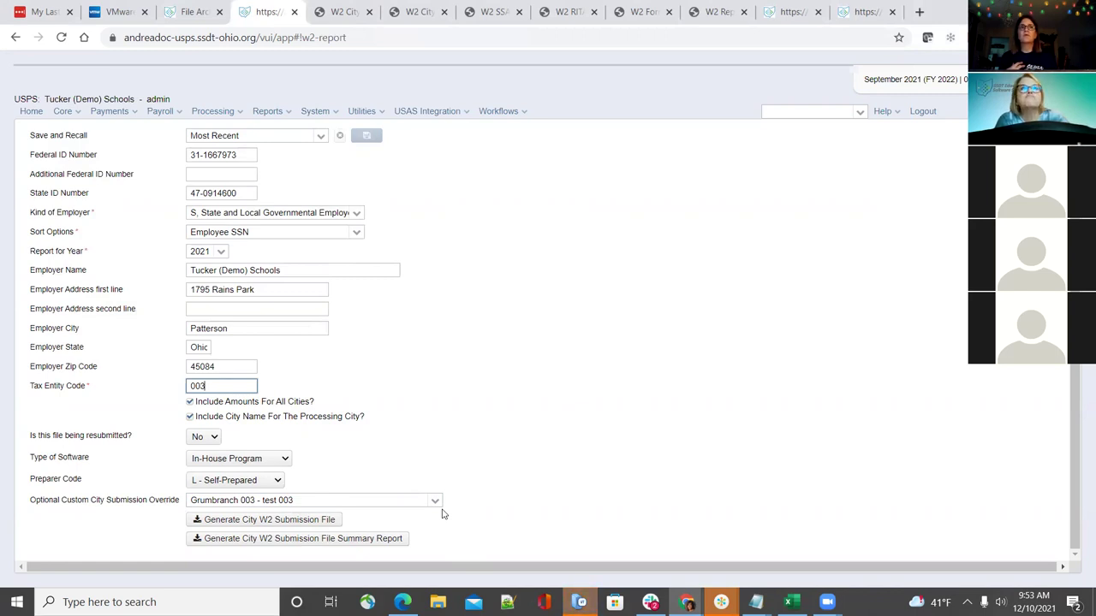
click(435, 501)
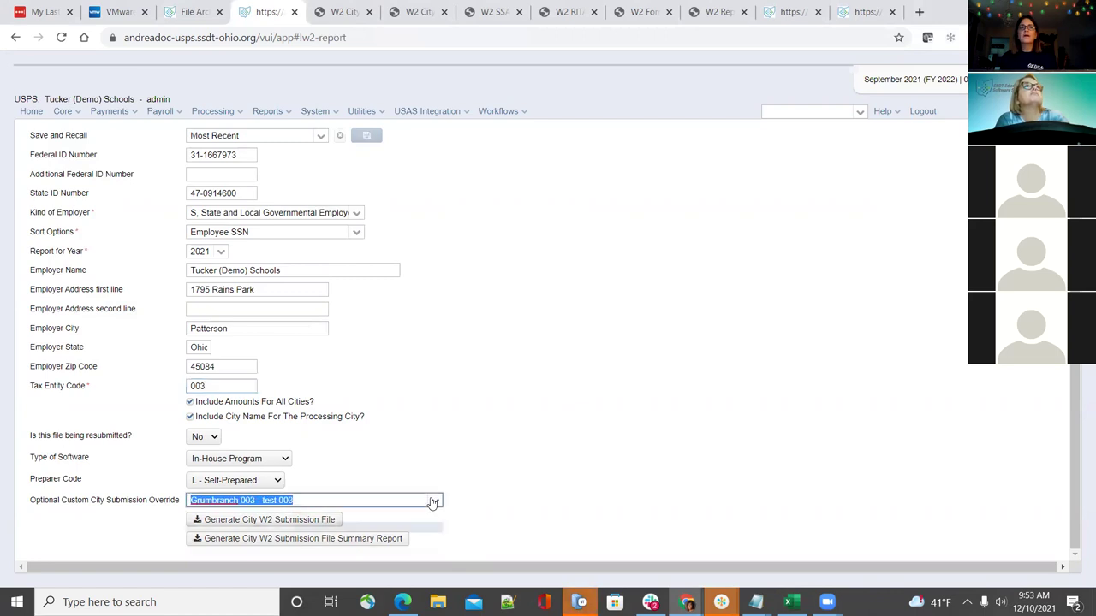
click(410, 517)
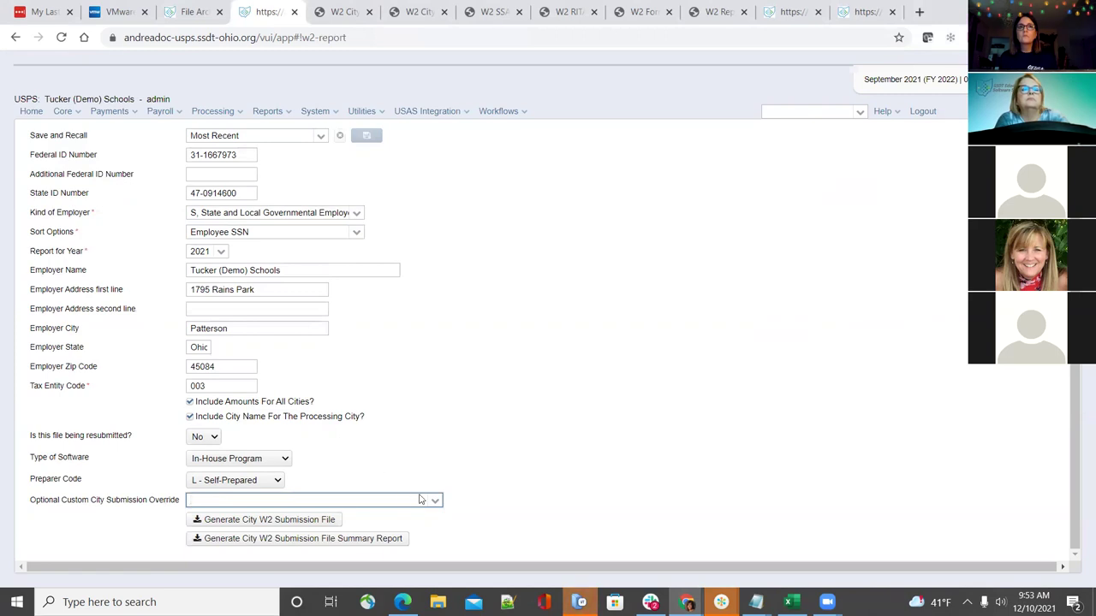
Edit the Grumbranch 003 override so Optional Code applies only to cities without the selected tax entity code
click(362, 113)
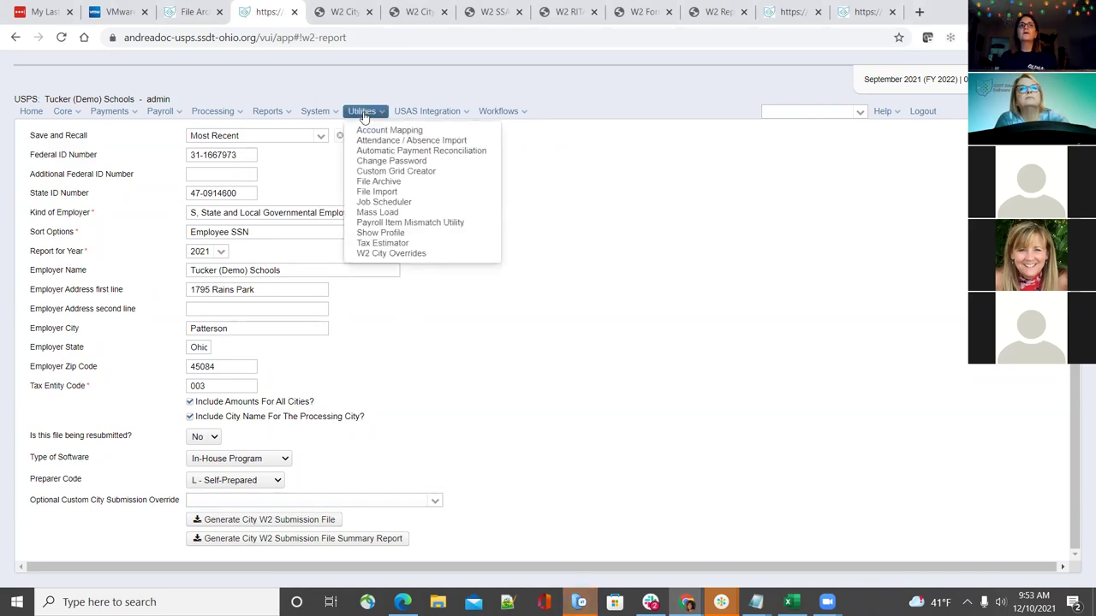
click(399, 254)
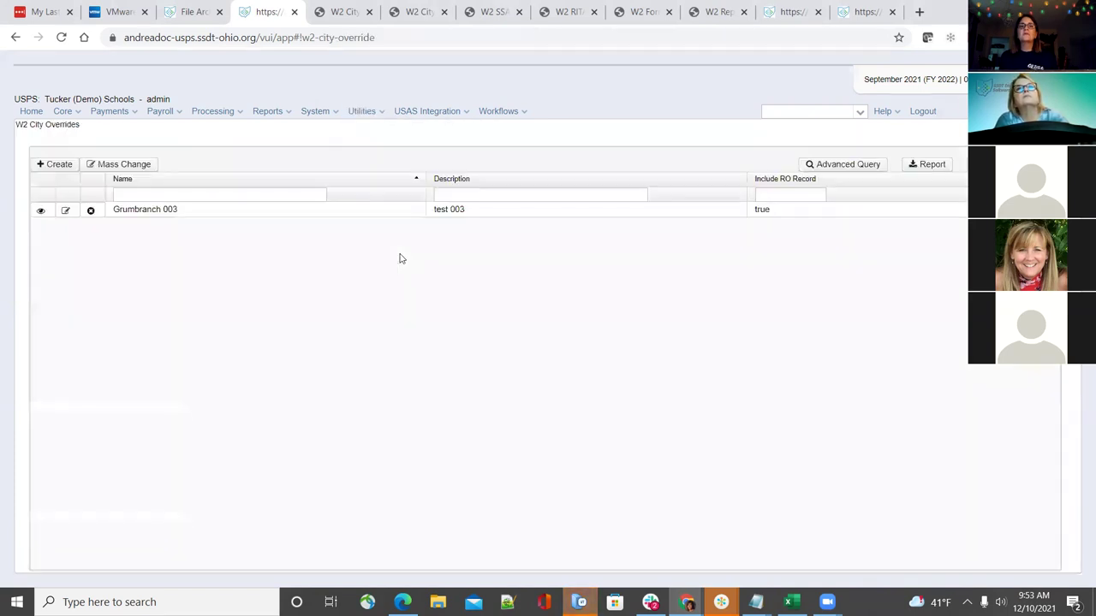
click(68, 211)
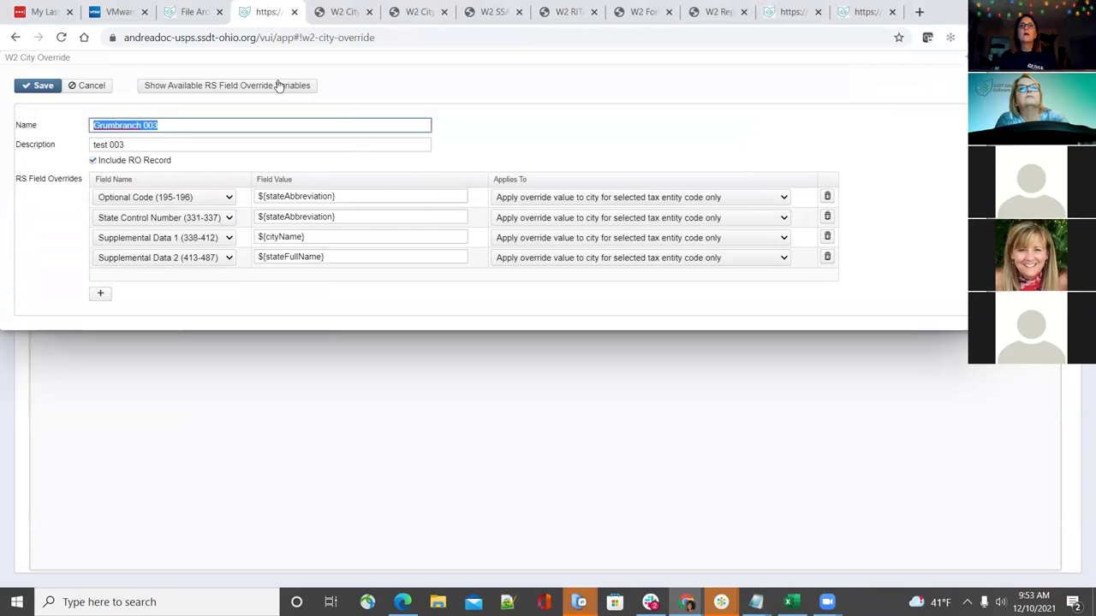
click(784, 198)
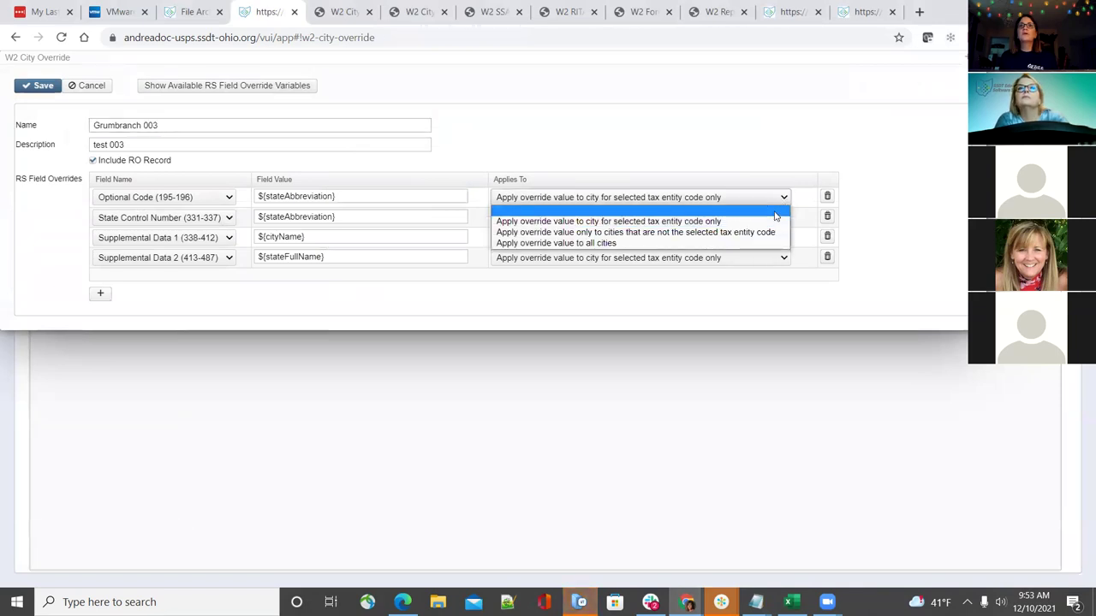
click(733, 233)
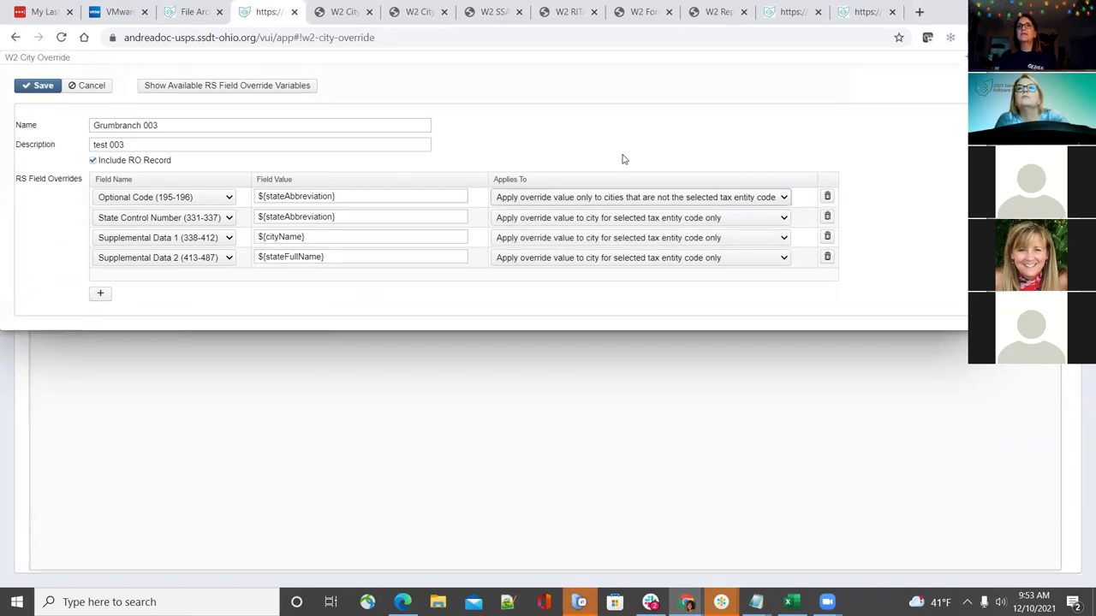
Copy the override page address and load it in a new browser tab beside the original
click(374, 38)
key(super+c)
right_click(374, 39)
click(433, 119)
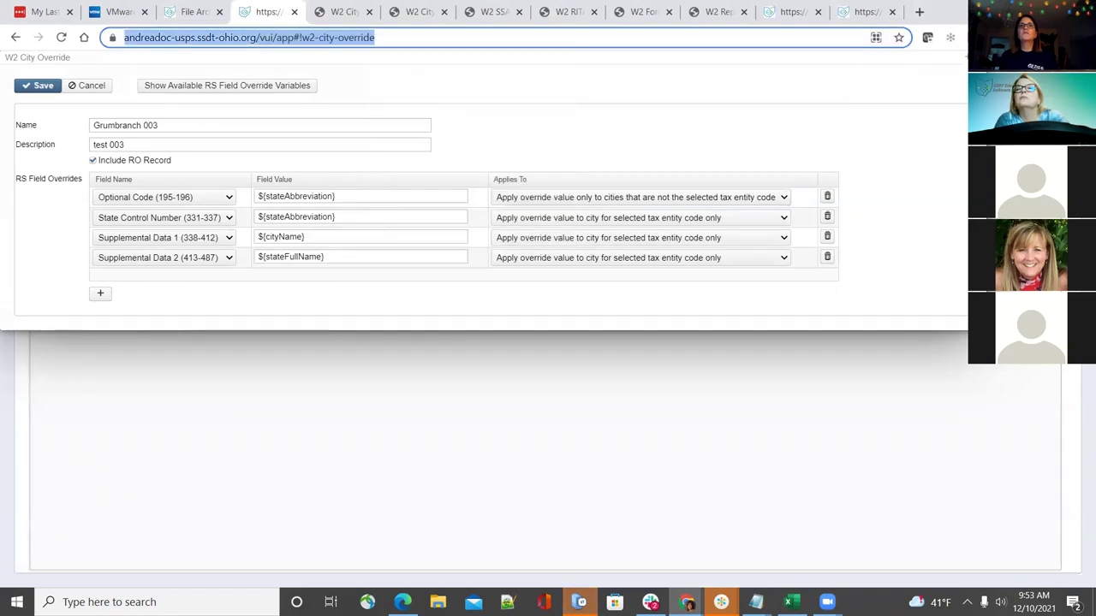
click(918, 11)
right_click(845, 36)
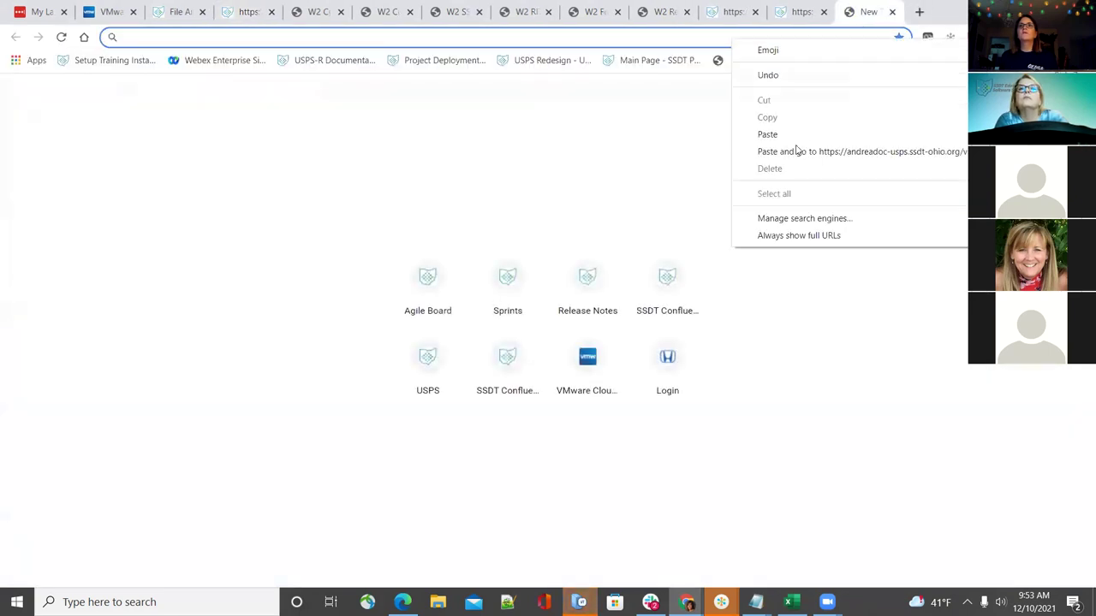
click(789, 137)
drag(861, 12, 300, 9)
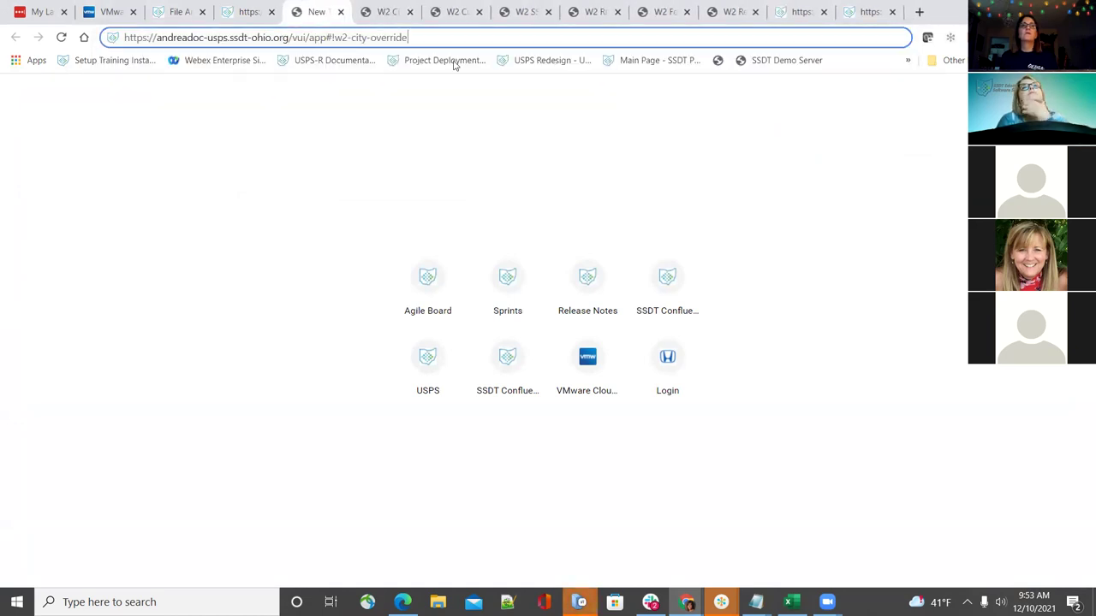
key(Return)
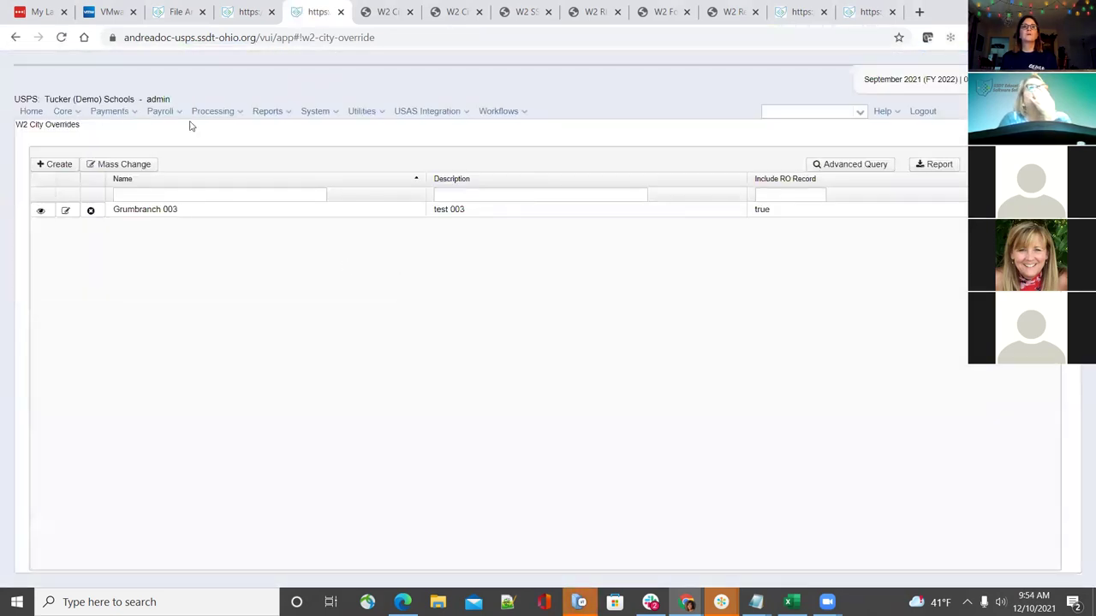
Open Reports > W2 Report and Submission and view its W2 City Options tab
click(285, 112)
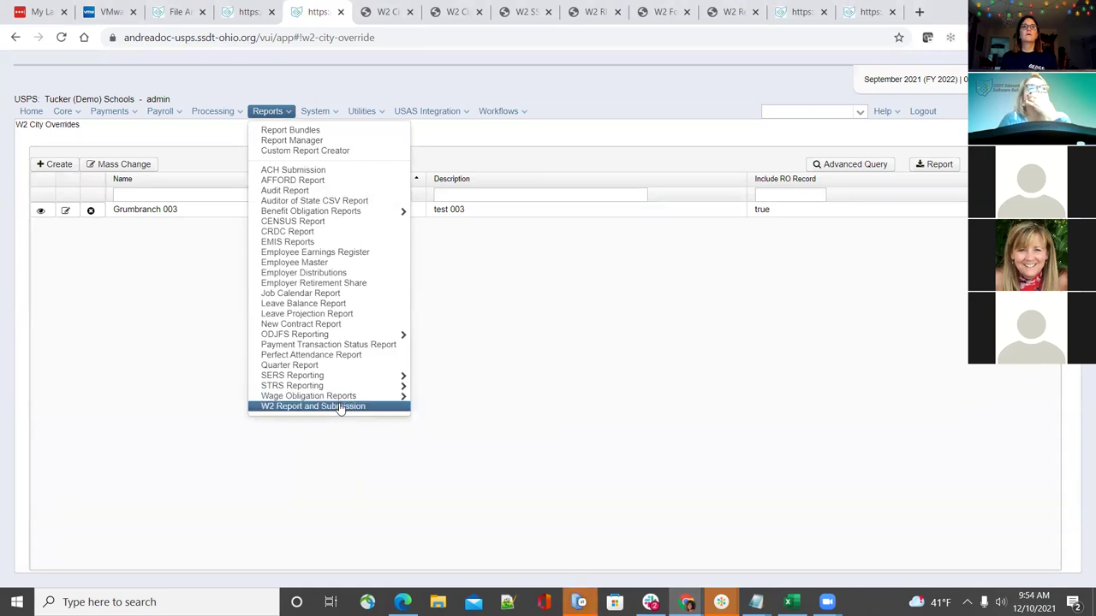
click(340, 408)
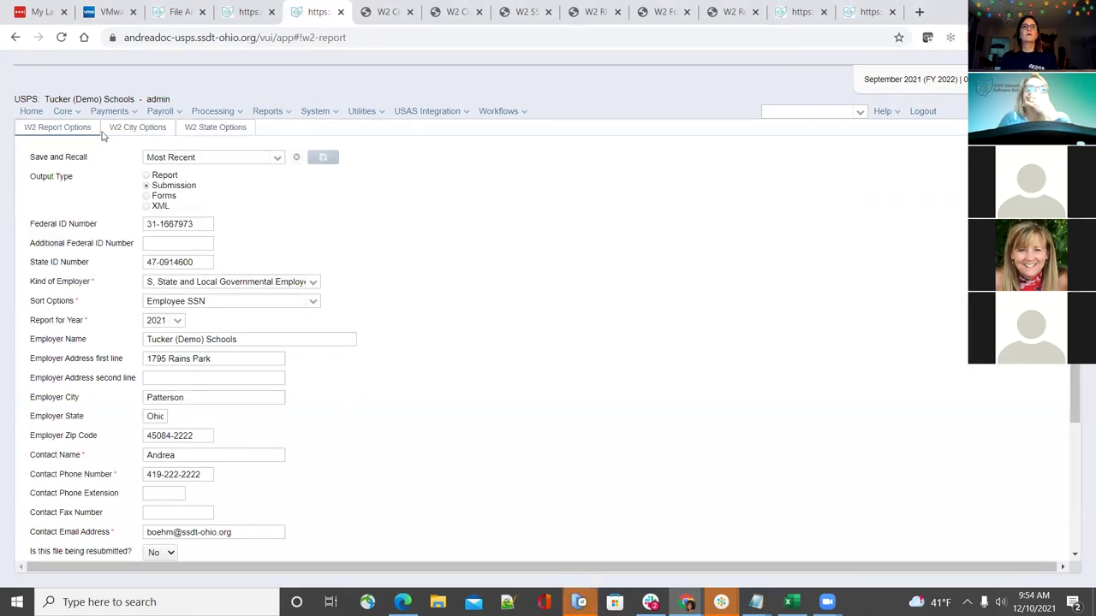
click(130, 127)
scroll(448, 414, down, 2)
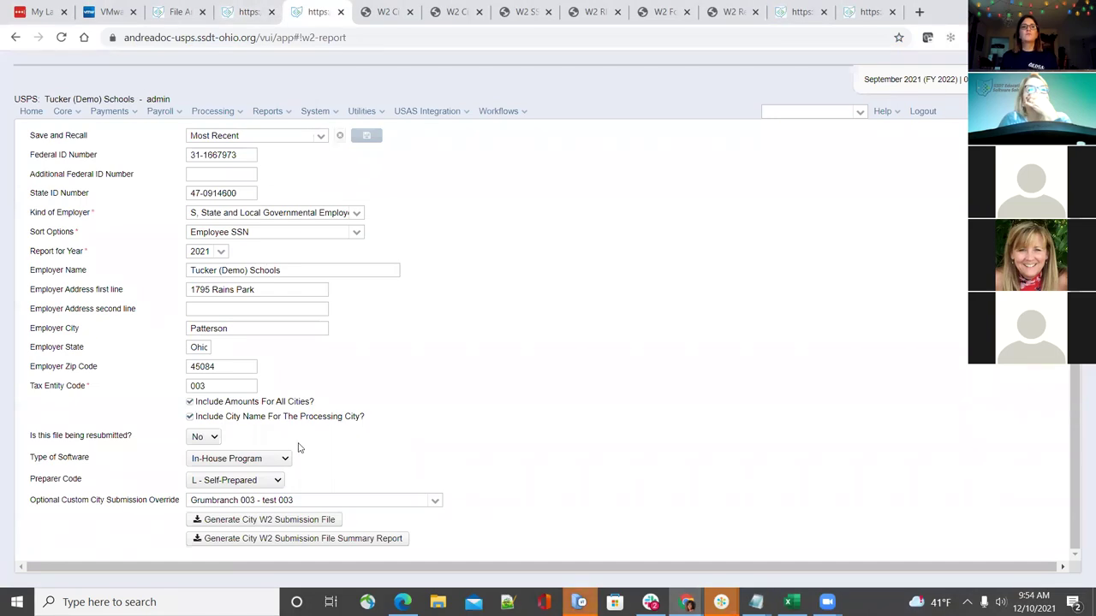
Compare the override form with the W2 report form, ending on the File Archive wiki page
key(ctrl+shift+Tab)
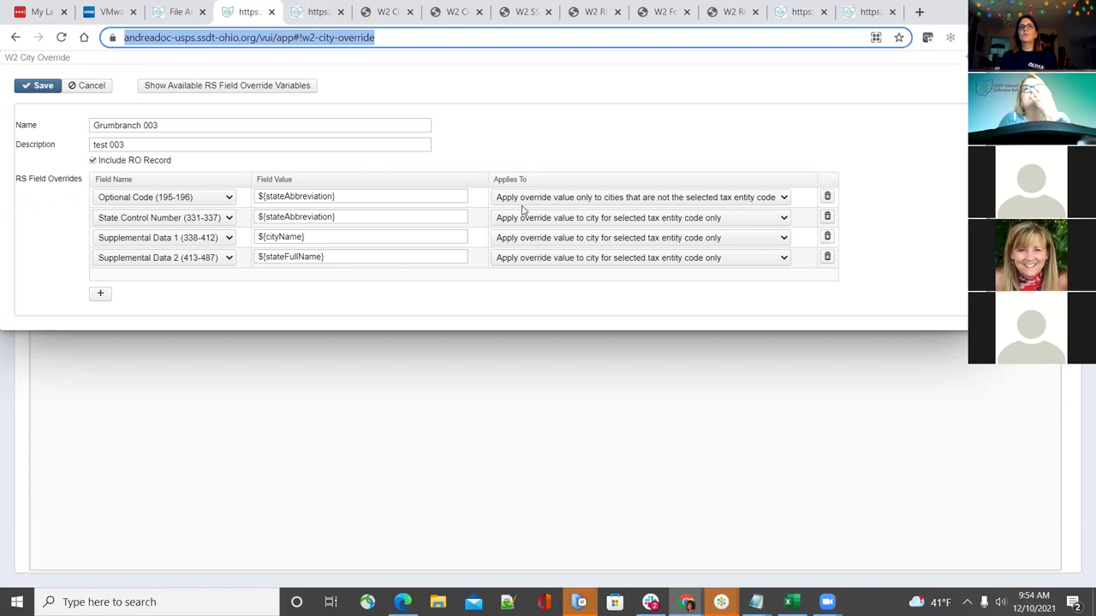
click(316, 11)
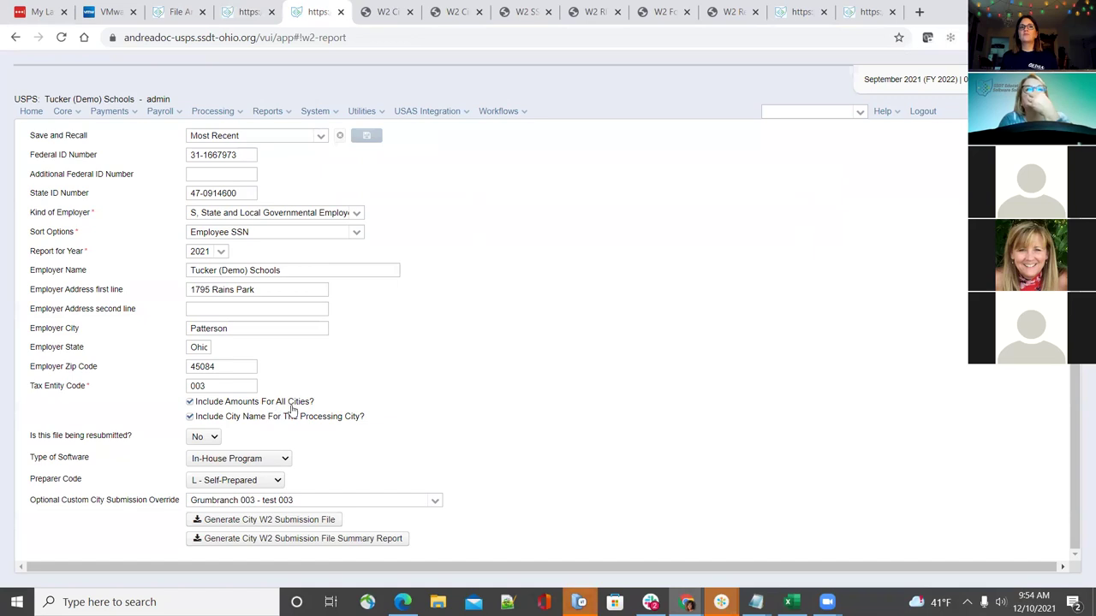
click(243, 10)
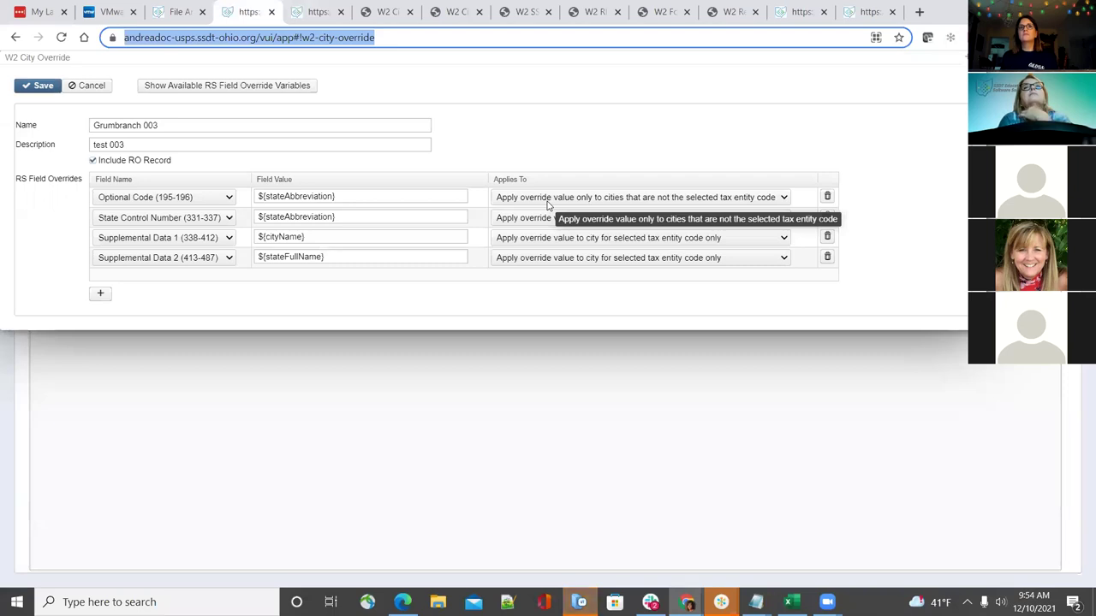
click(183, 9)
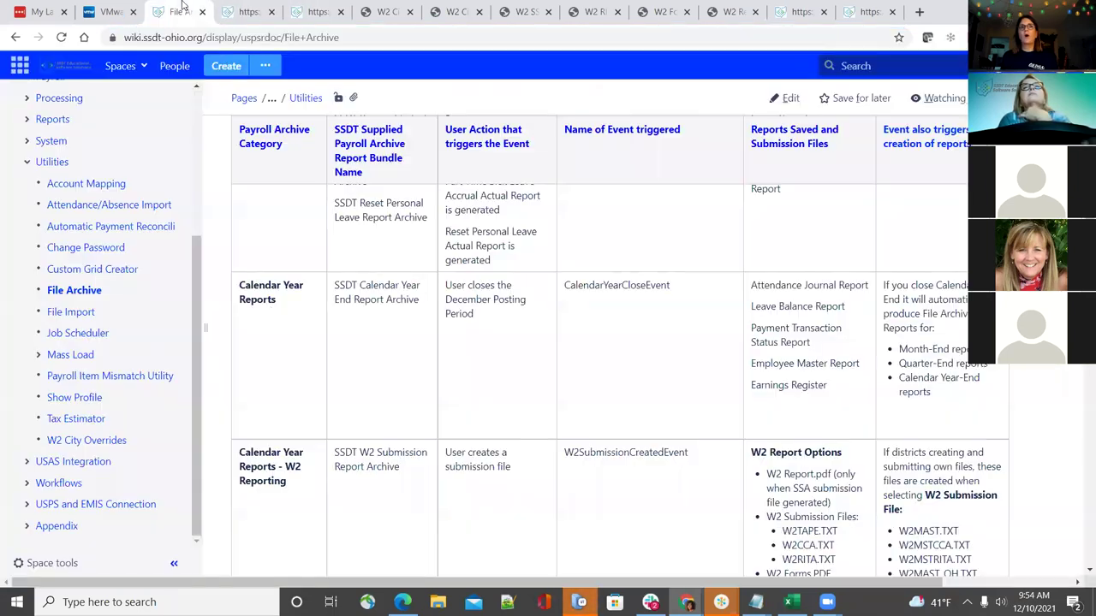
On W2 City Options, check 'Include Amounts For All Cities?' and review tax entity code 003
click(298, 9)
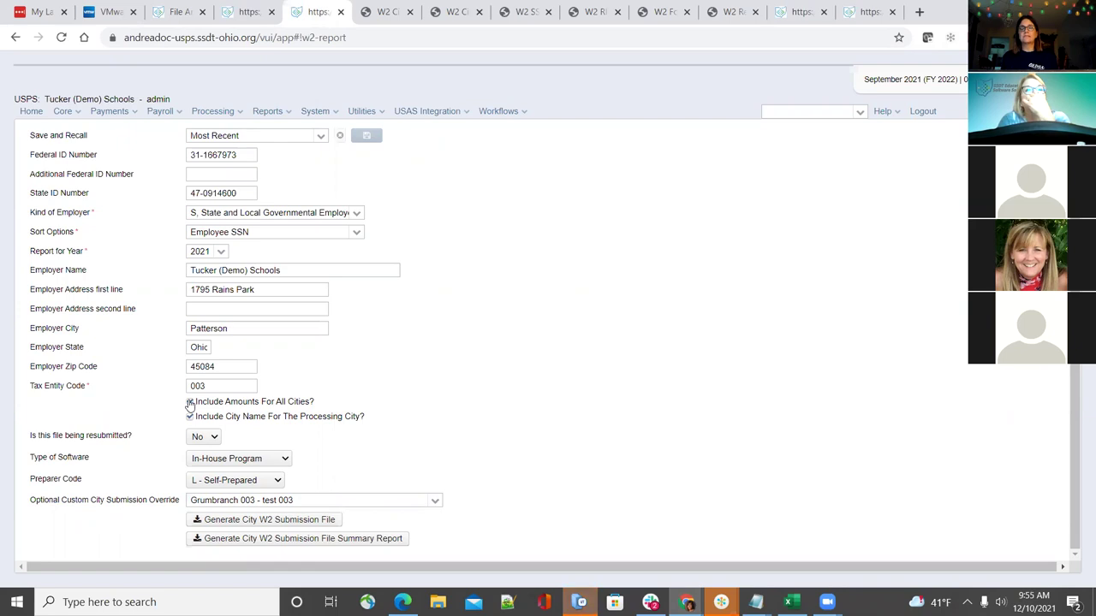
click(190, 402)
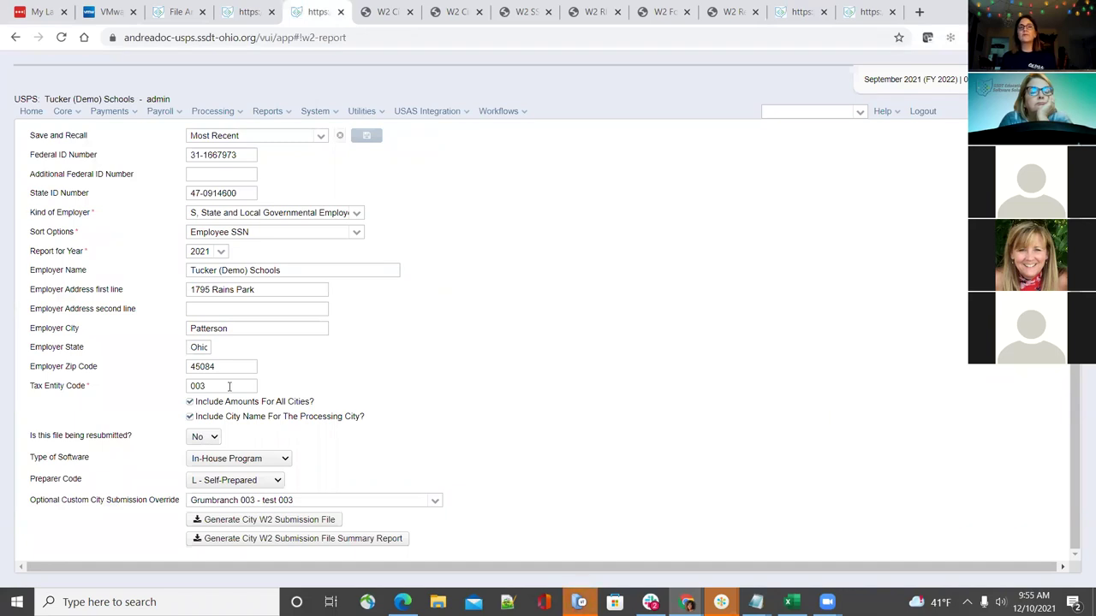
drag(228, 386, 177, 376)
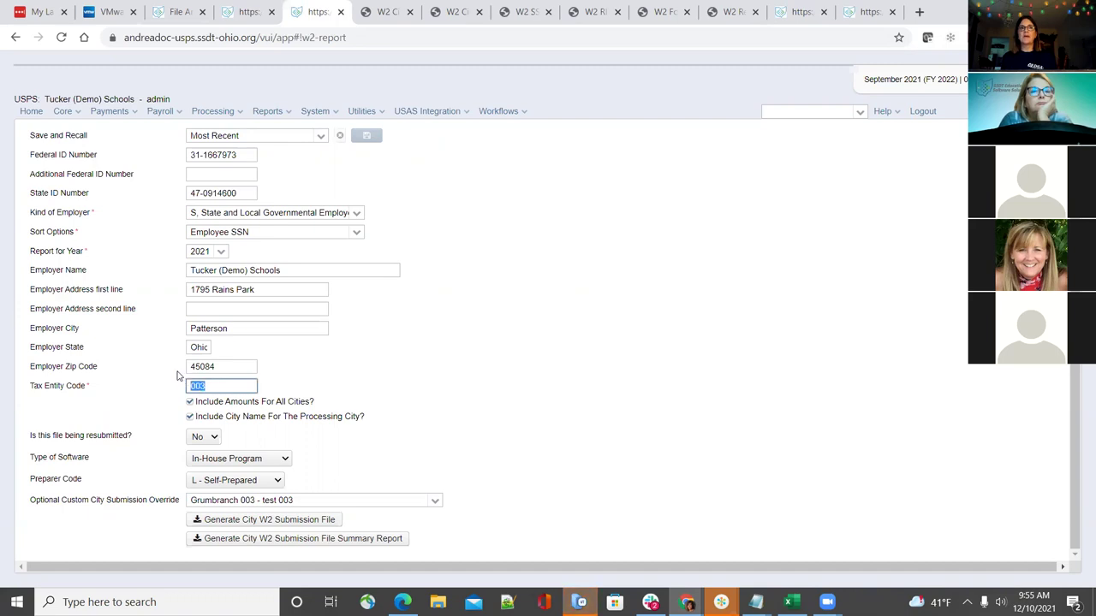
click(230, 388)
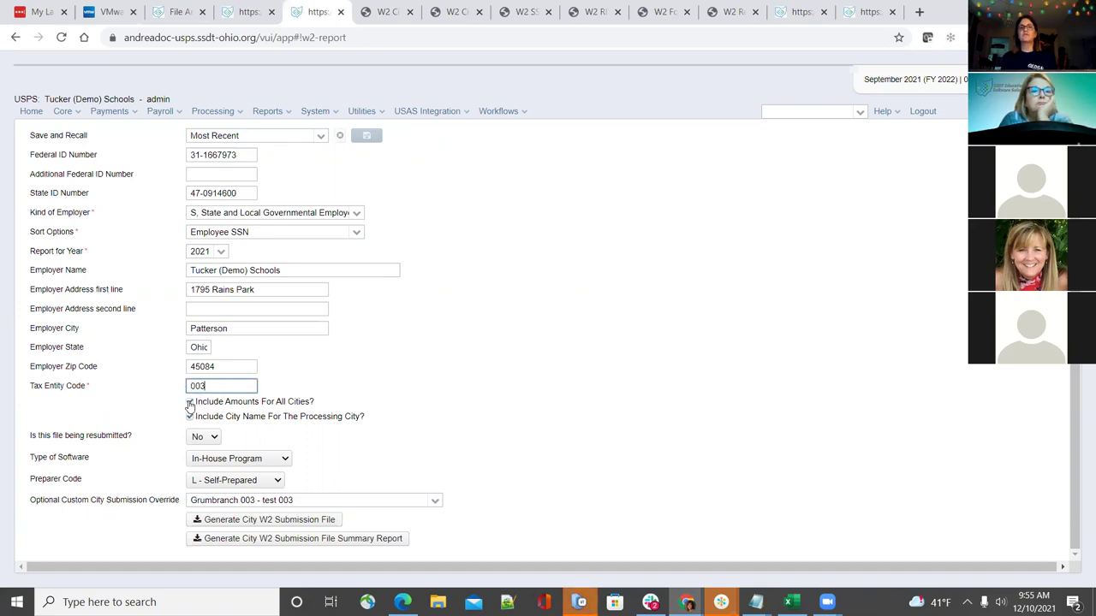
Cycle through the override form and W2 report form, then return to the wiki
click(262, 13)
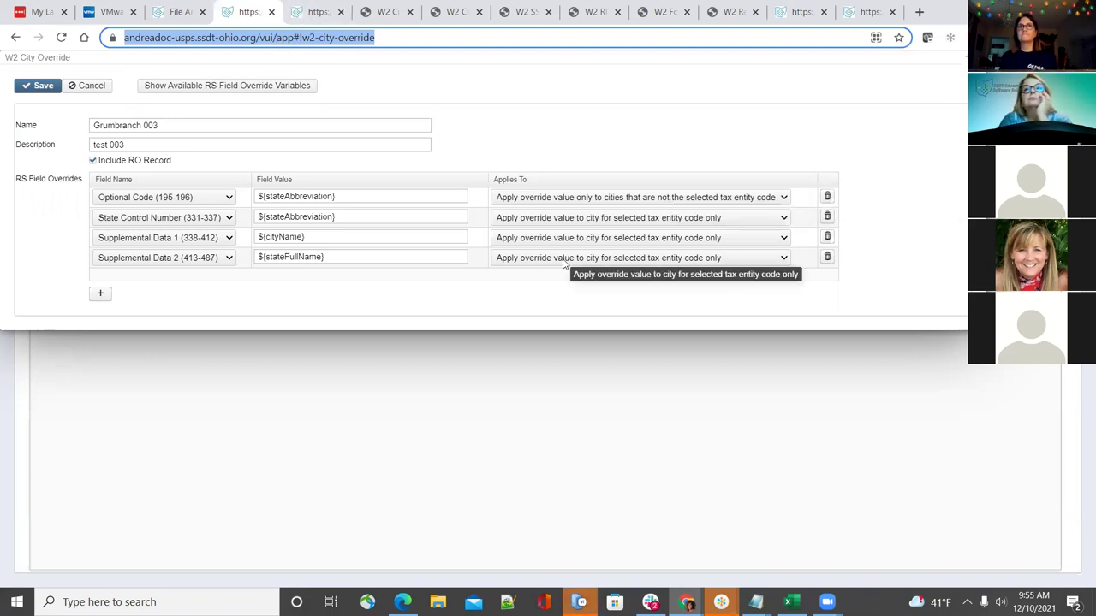
key(ctrl+Tab)
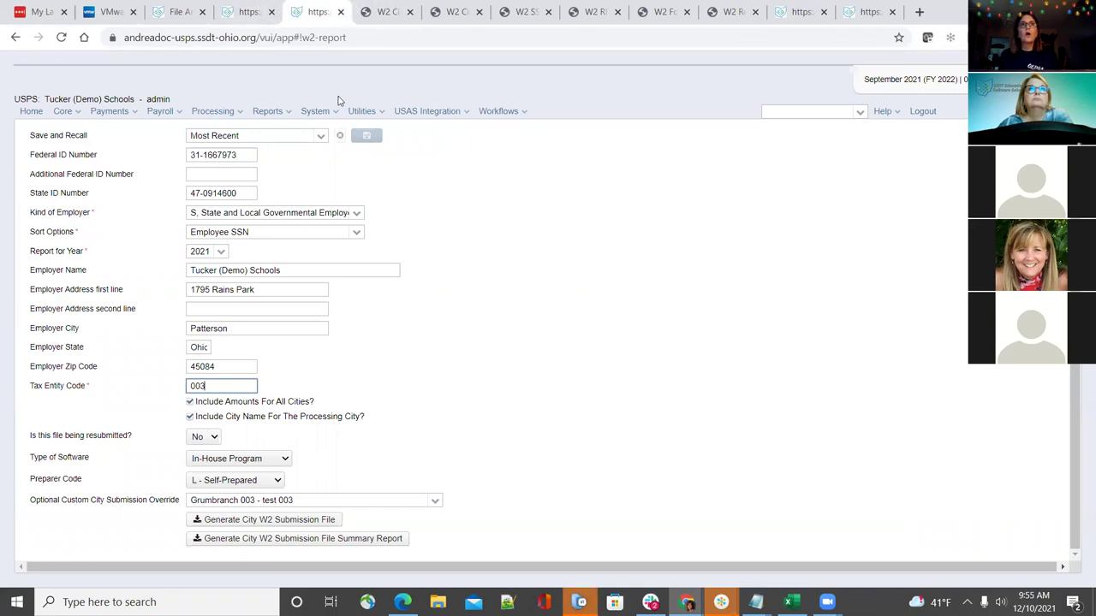
click(177, 9)
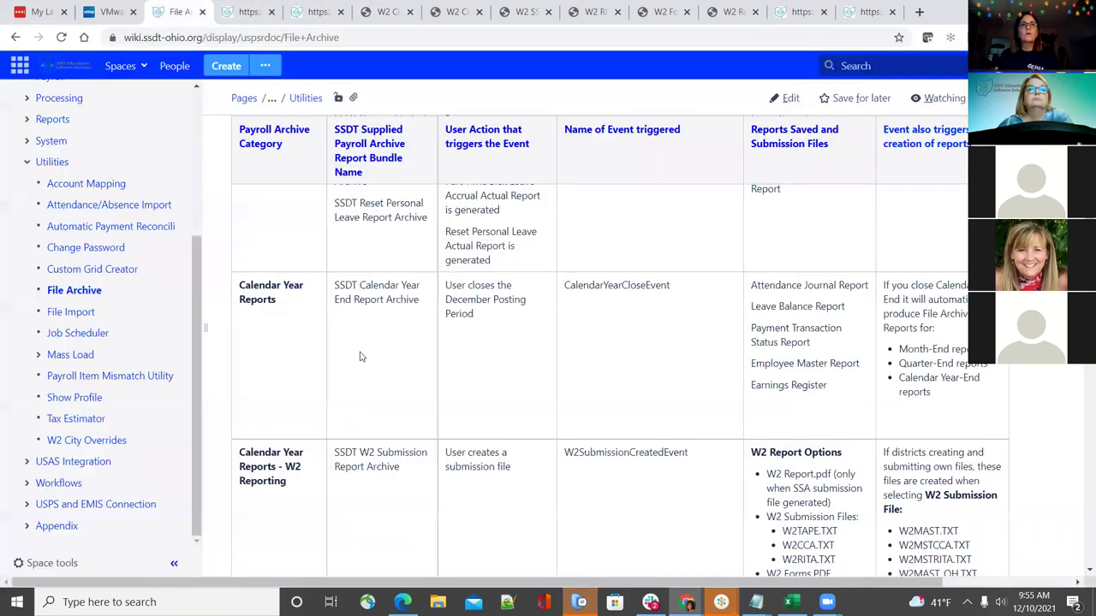
Read the Applies To section of the W2 City Overrides wiki page, then return to the Grumbranch 003 override
click(110, 444)
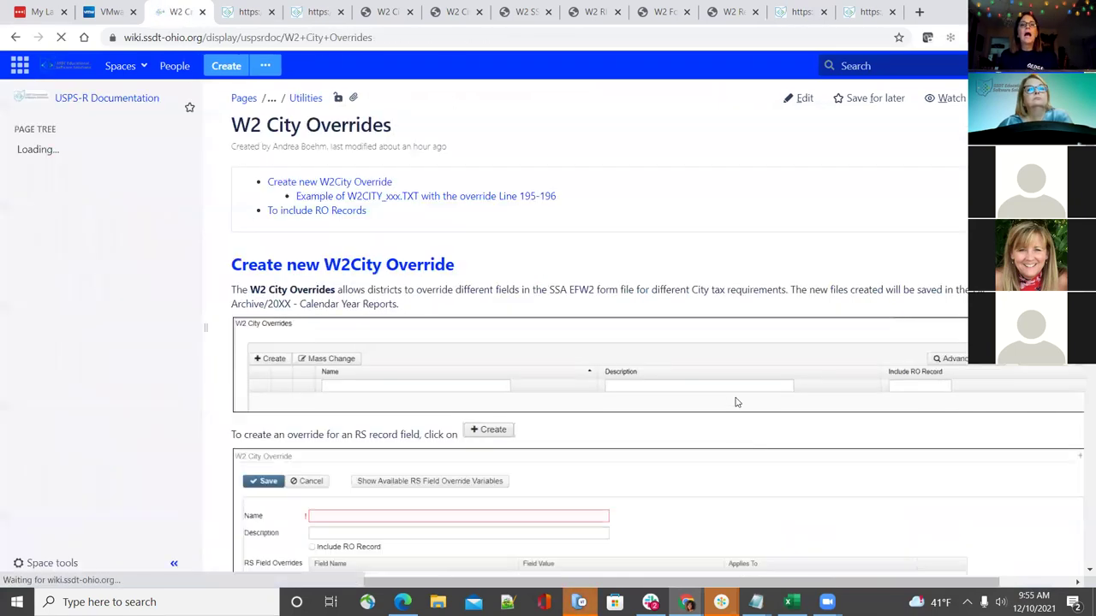
scroll(732, 403, down, 8)
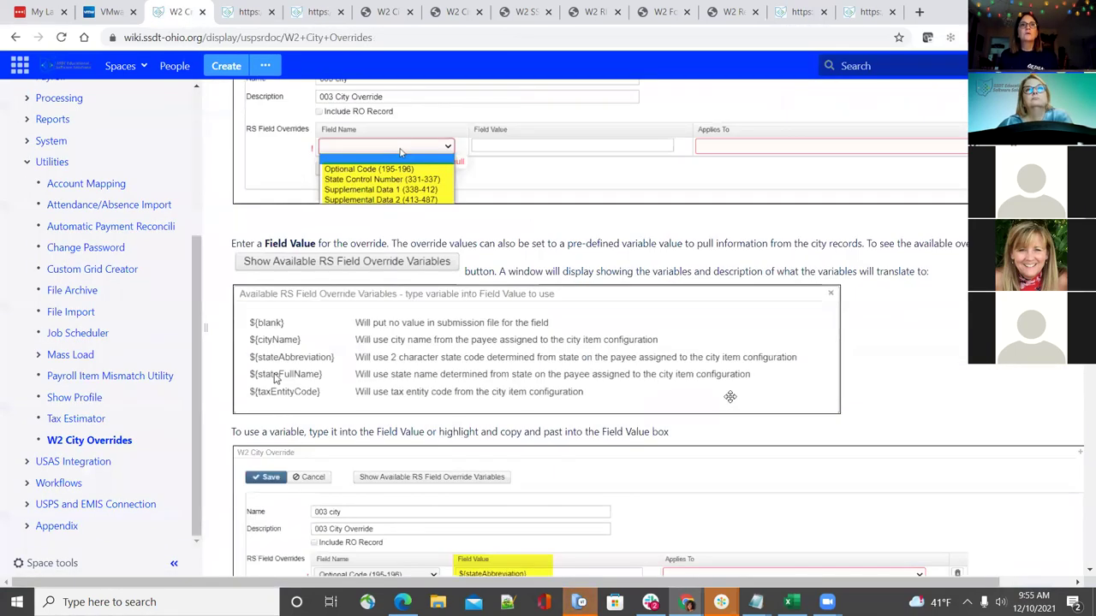
scroll(729, 396, down, 5)
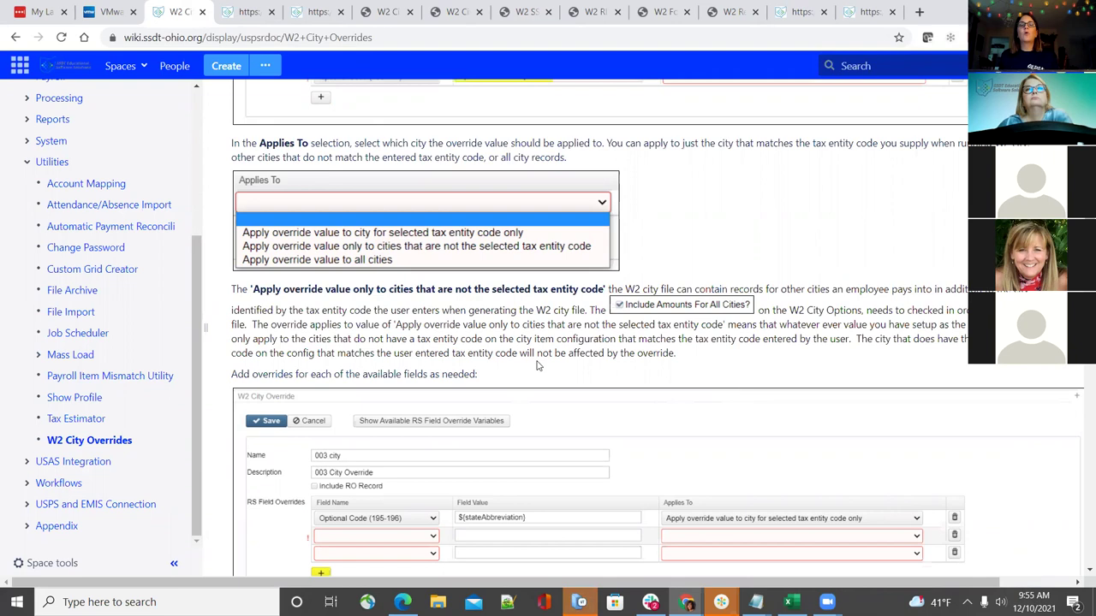
scroll(538, 364, up, 2)
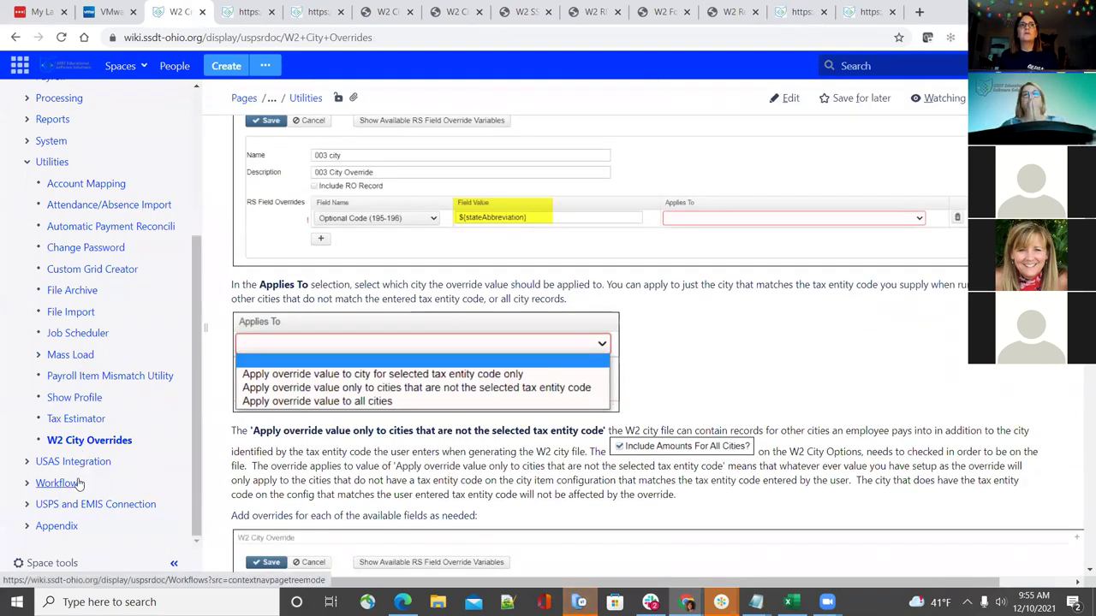
scroll(82, 428, up, 2)
scroll(88, 430, down, 2)
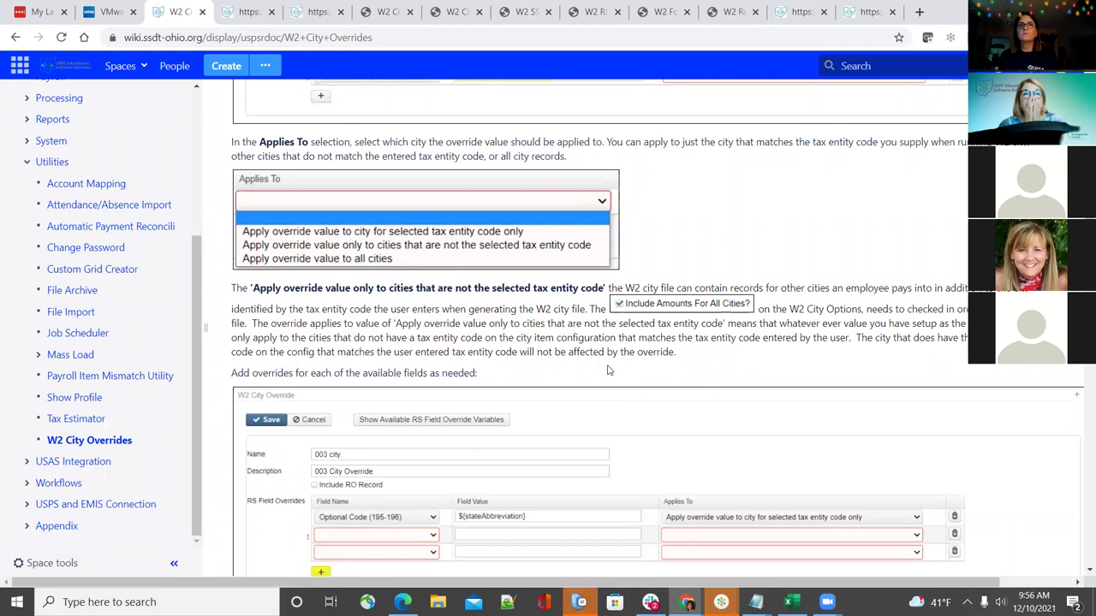
scroll(610, 368, up, 1)
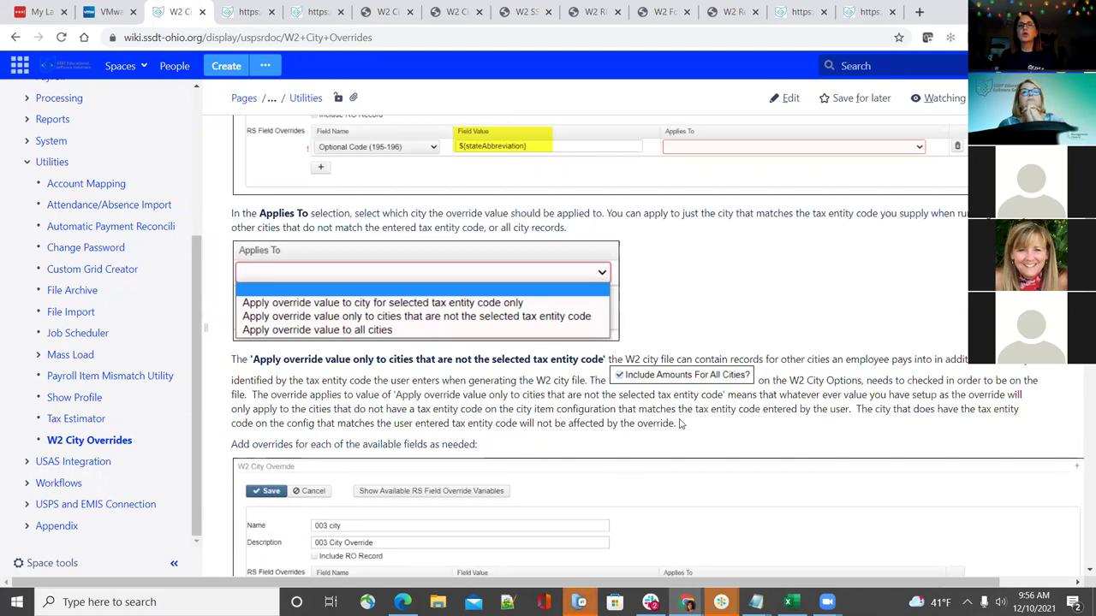
scroll(415, 455, up, 3)
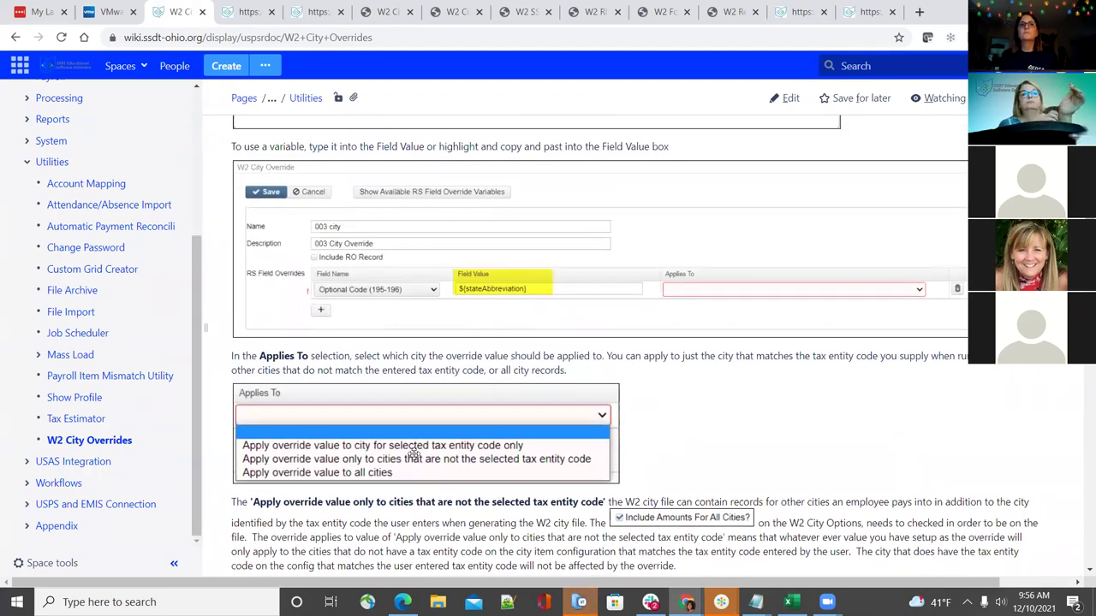
scroll(415, 455, down, 3)
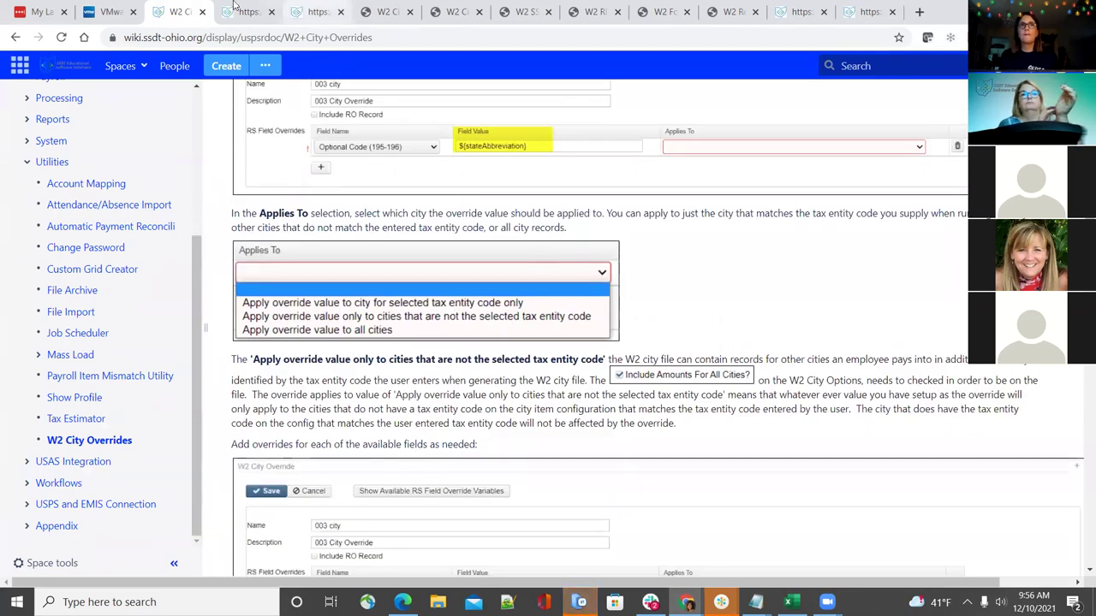
click(240, 7)
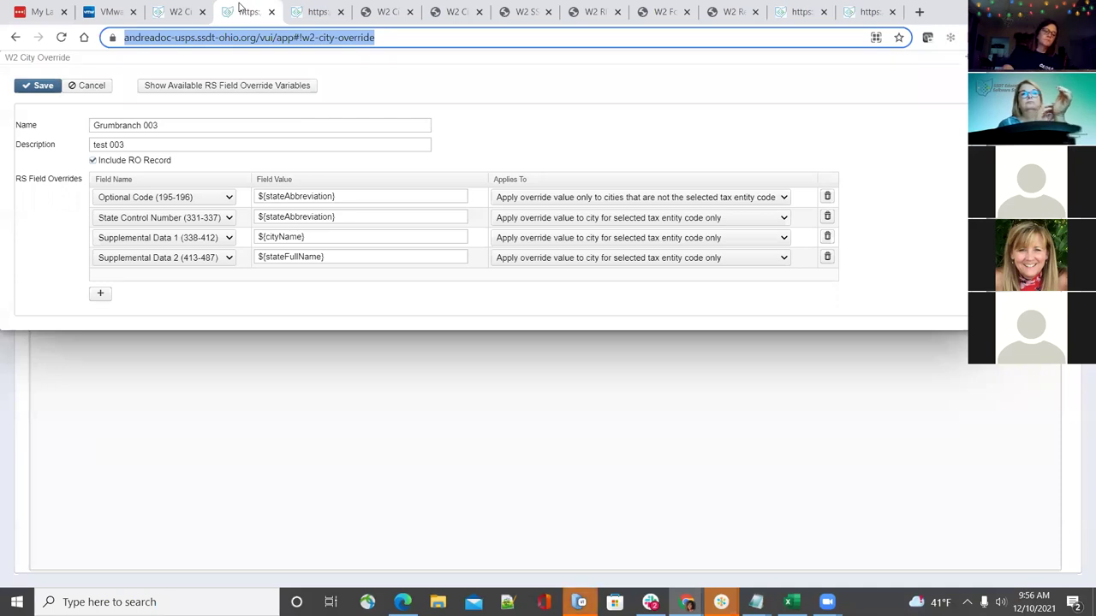
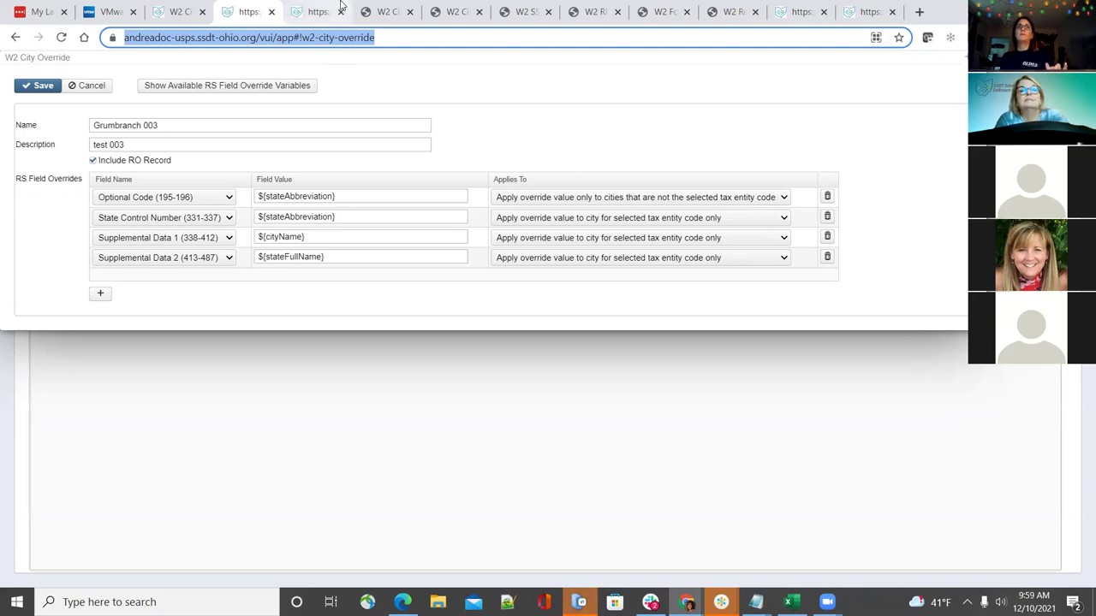
Review the W2 City Overrides documentation page
click(174, 7)
scroll(54, 384, up, 2)
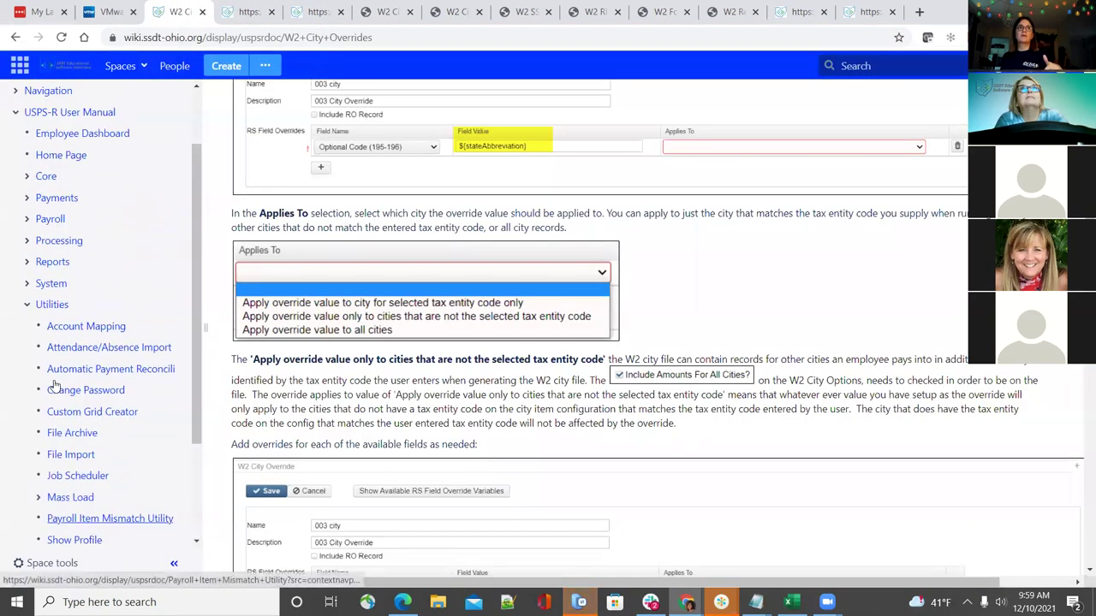
scroll(53, 383, down, 3)
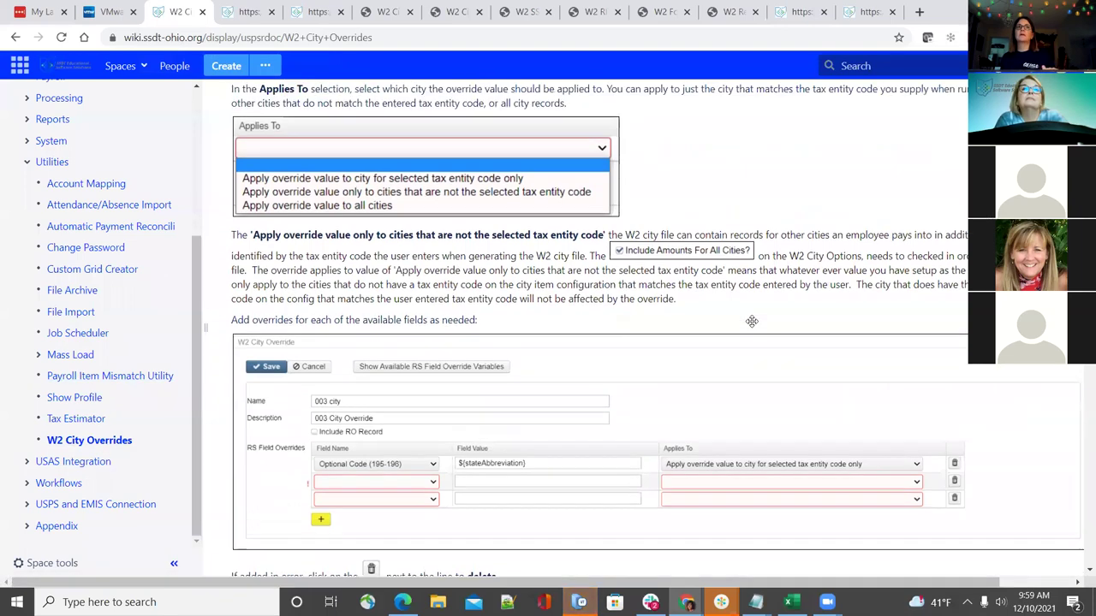
scroll(752, 324, up, 4)
scroll(752, 327, down, 3)
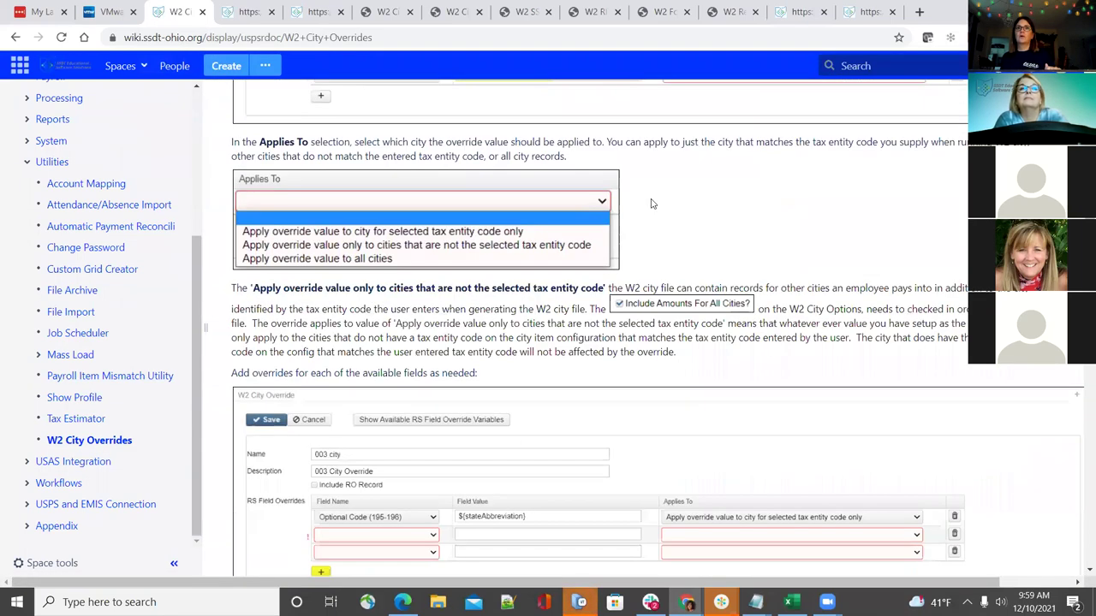
scroll(695, 304, up, 2)
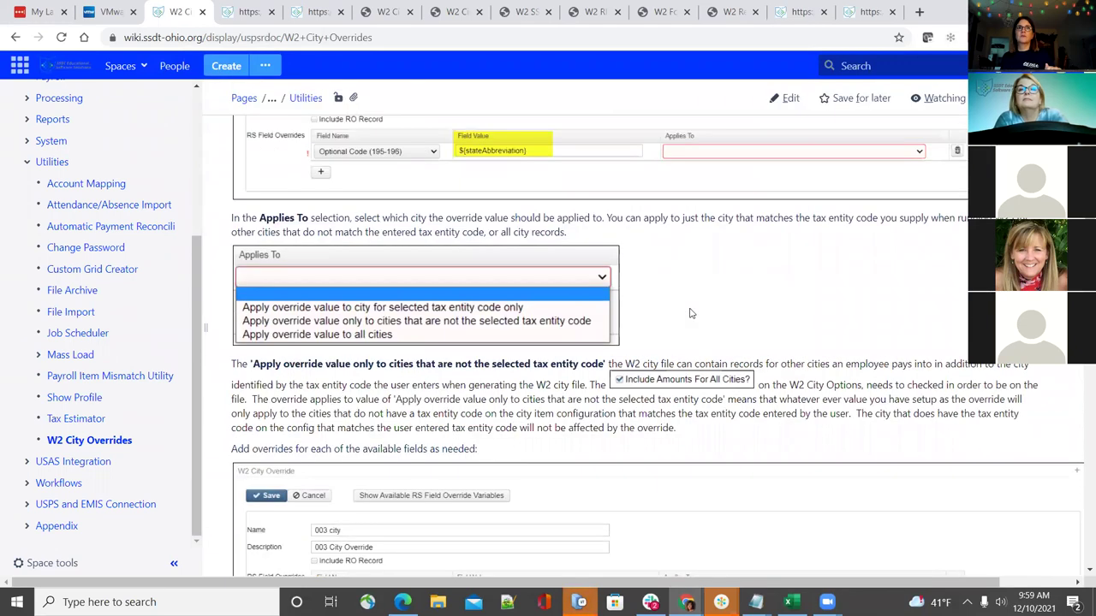
Return to the W2 report options and open W2 State Options with Ohio selected
click(316, 12)
click(229, 6)
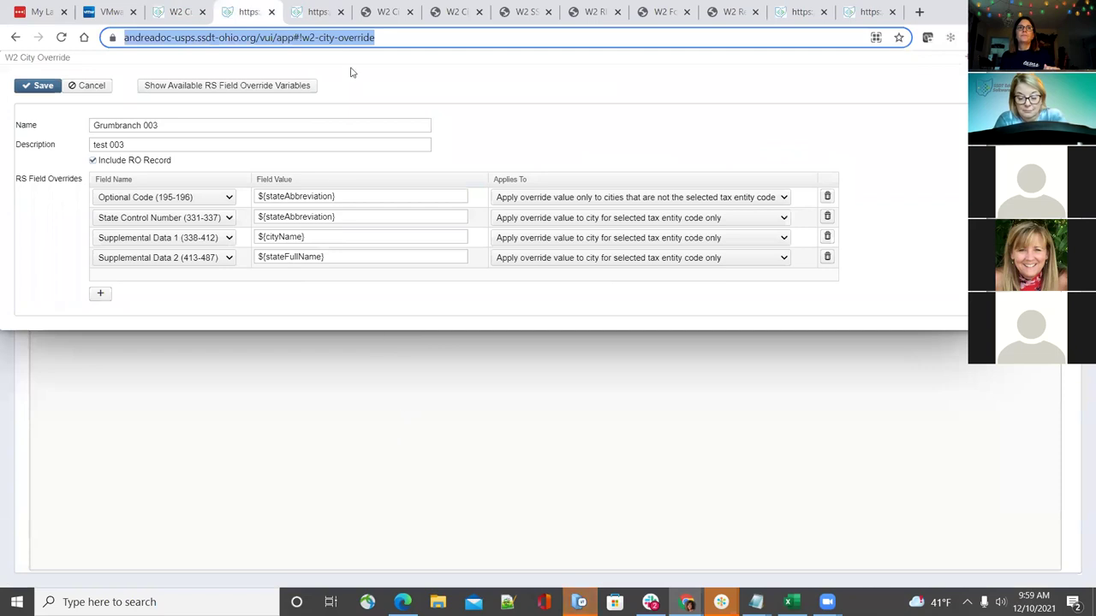
click(324, 7)
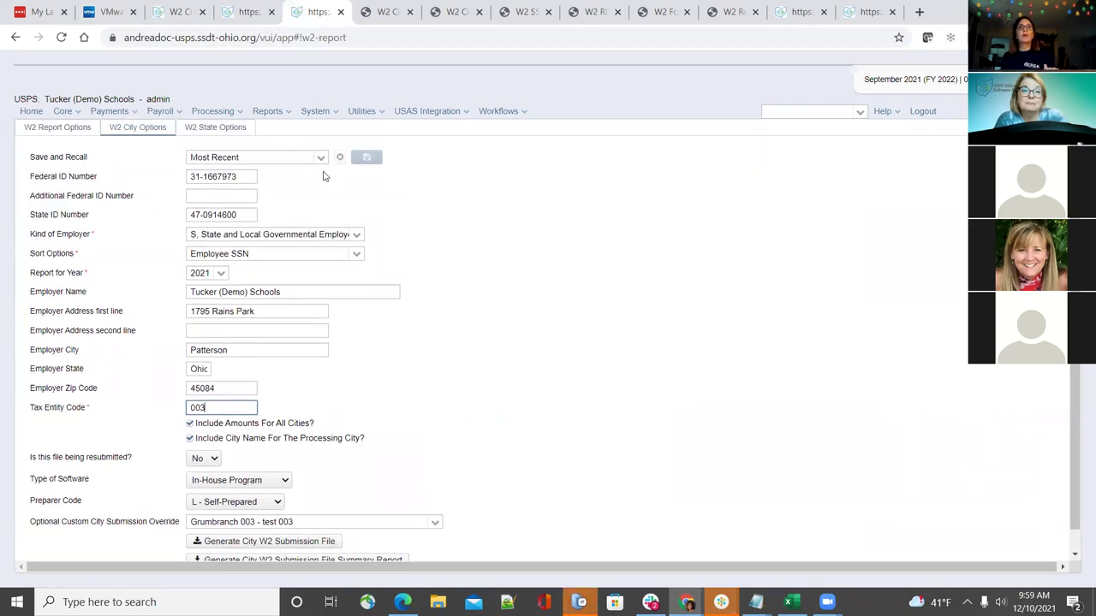
click(232, 129)
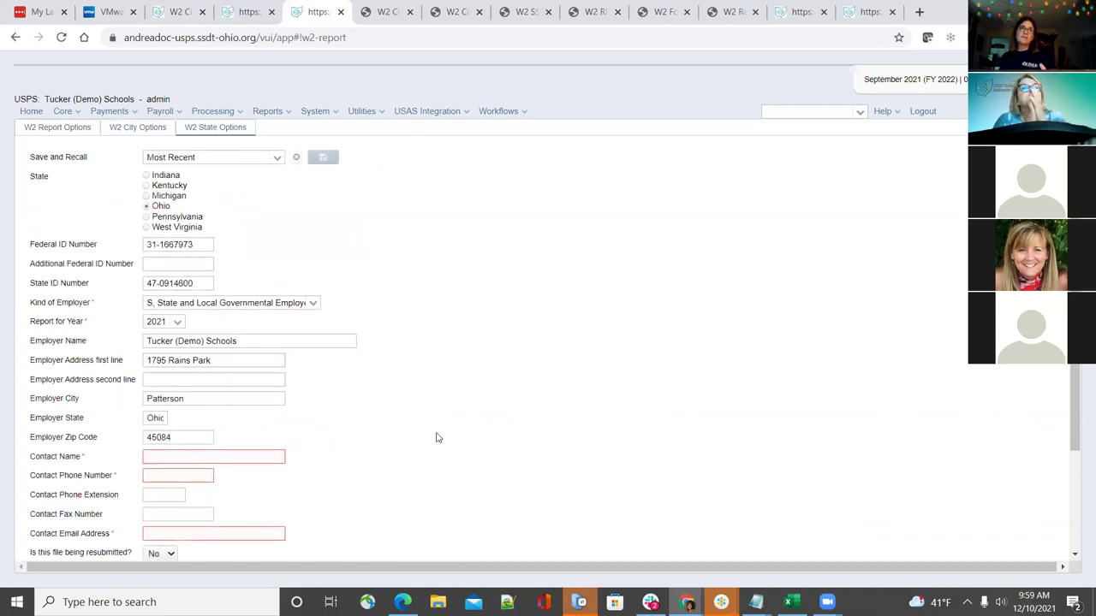
Enter the contact's name in the Ohio W2 Contact Name field
scroll(430, 452, down, 1)
scroll(431, 452, down, 1)
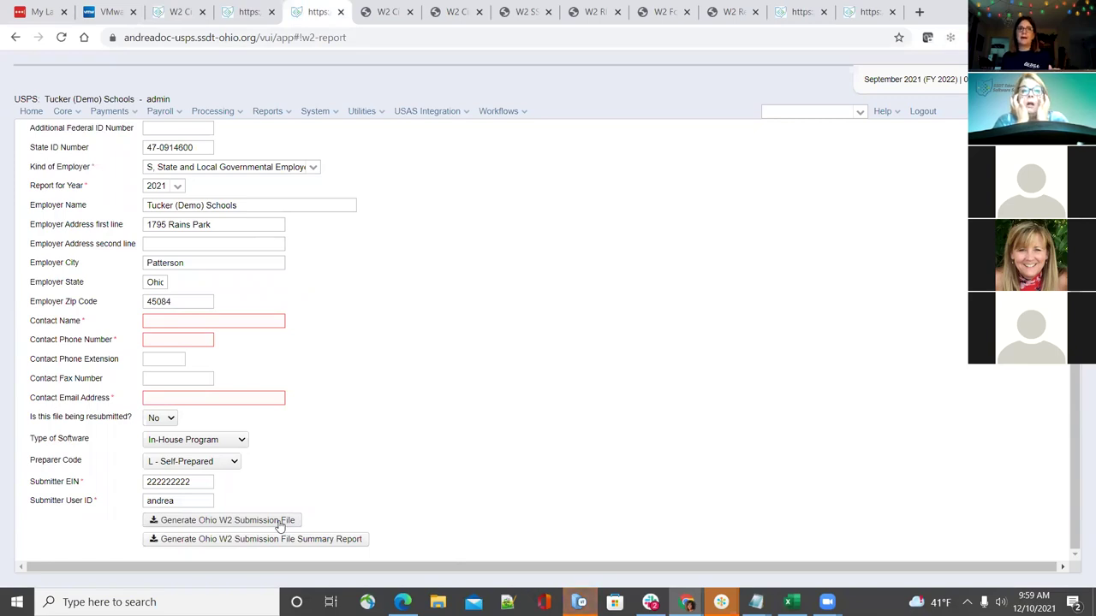
scroll(299, 454, up, 2)
scroll(302, 448, down, 2)
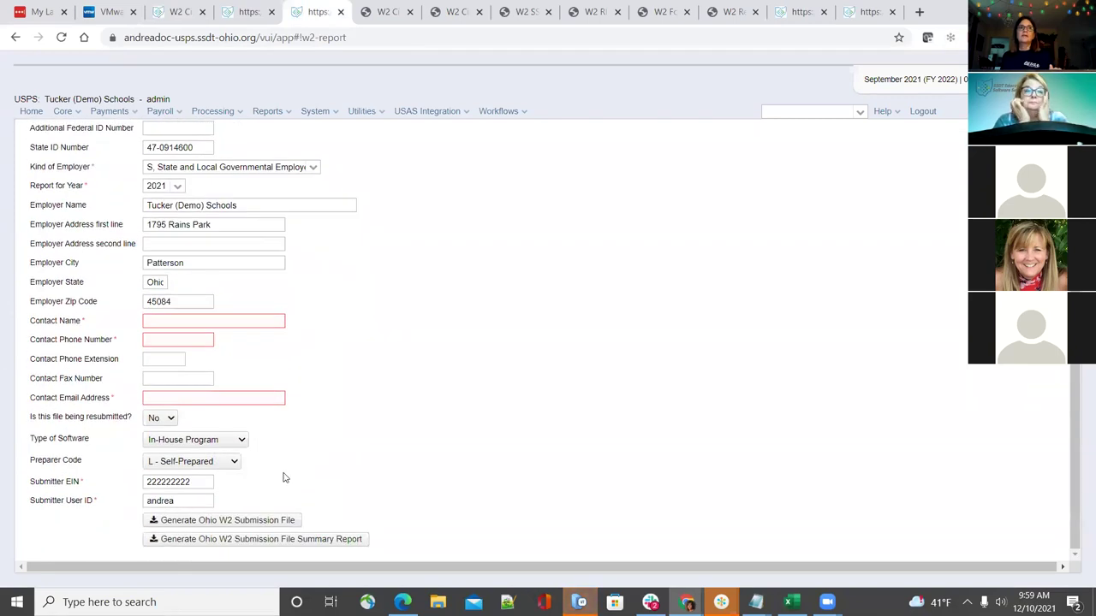
click(254, 325)
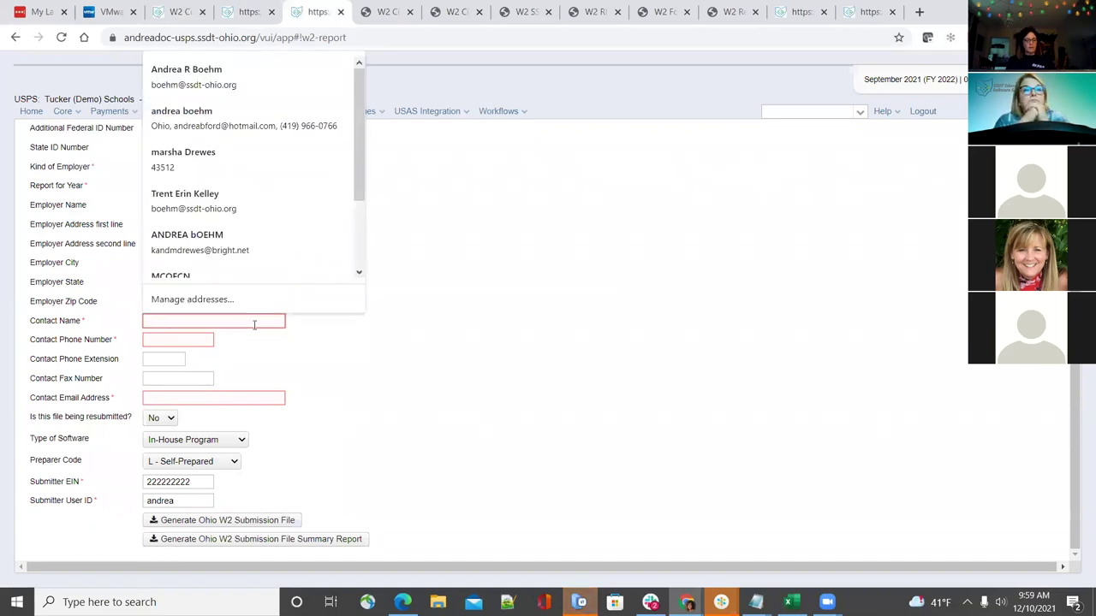
text(ahndr)
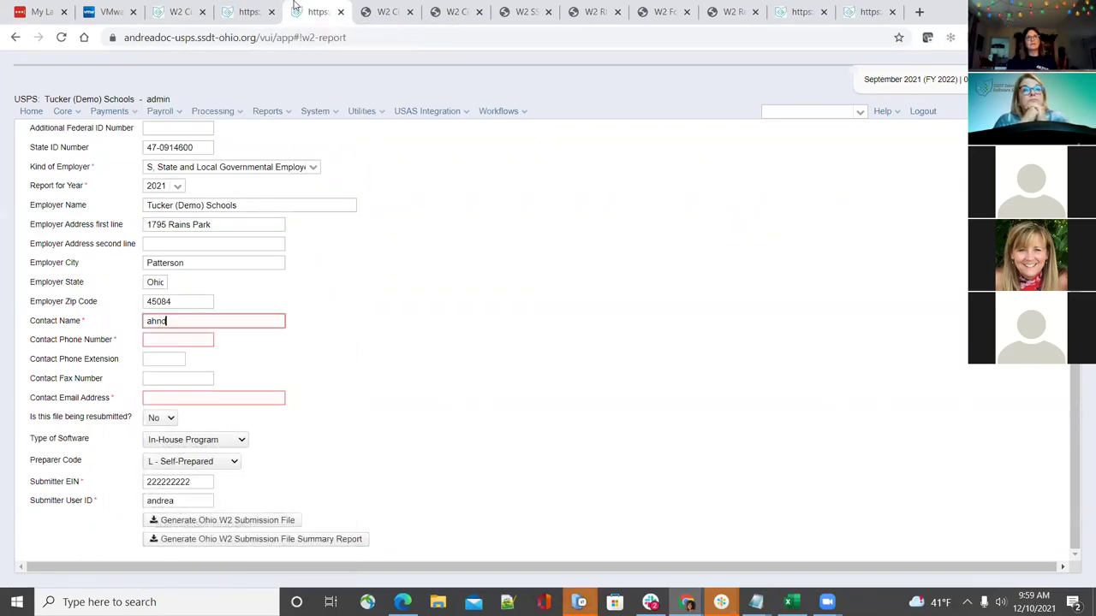
key(BackSpace)
key(BackSpace)
key(BackSpace)
key(BackSpace)
key(BackSpace)
text(Andrea)
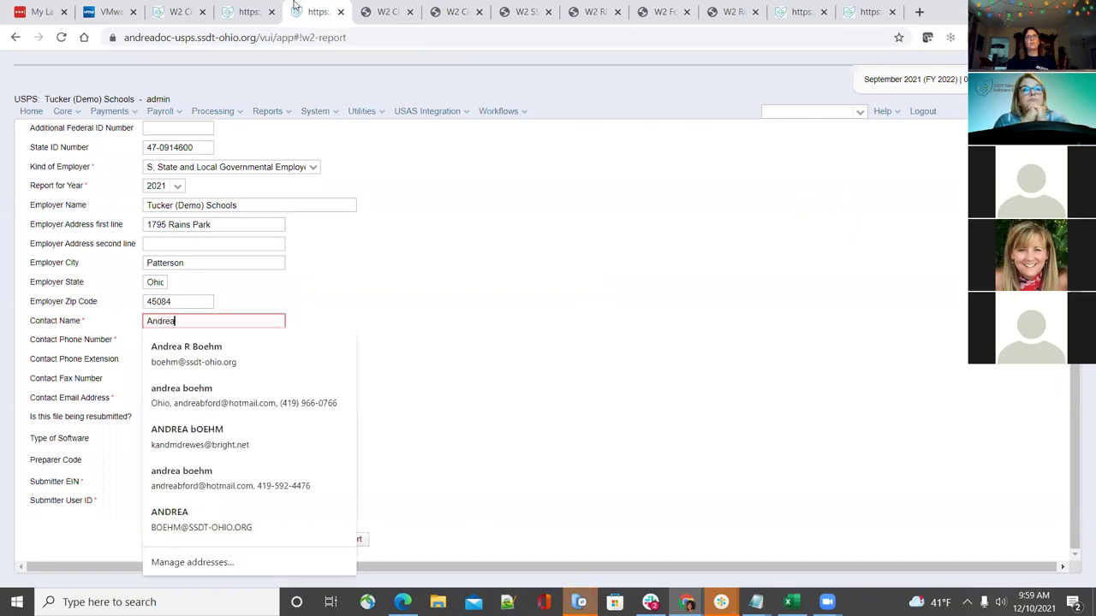
Fill in the contact's phone number and e-mail address
key(Tab)
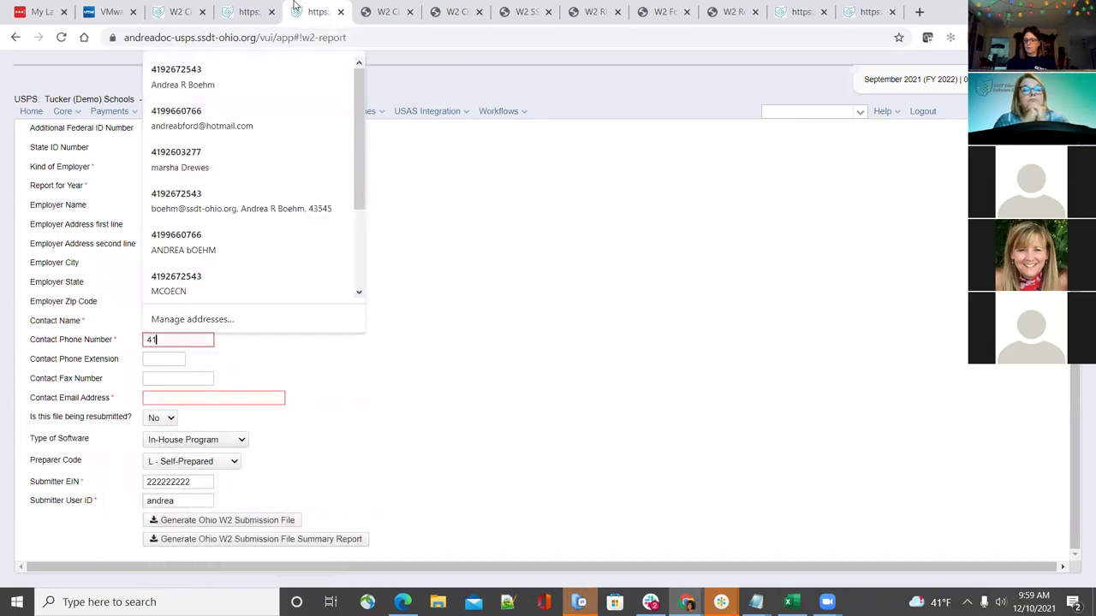
key(Tab)
key(Tab)
key(Tab)
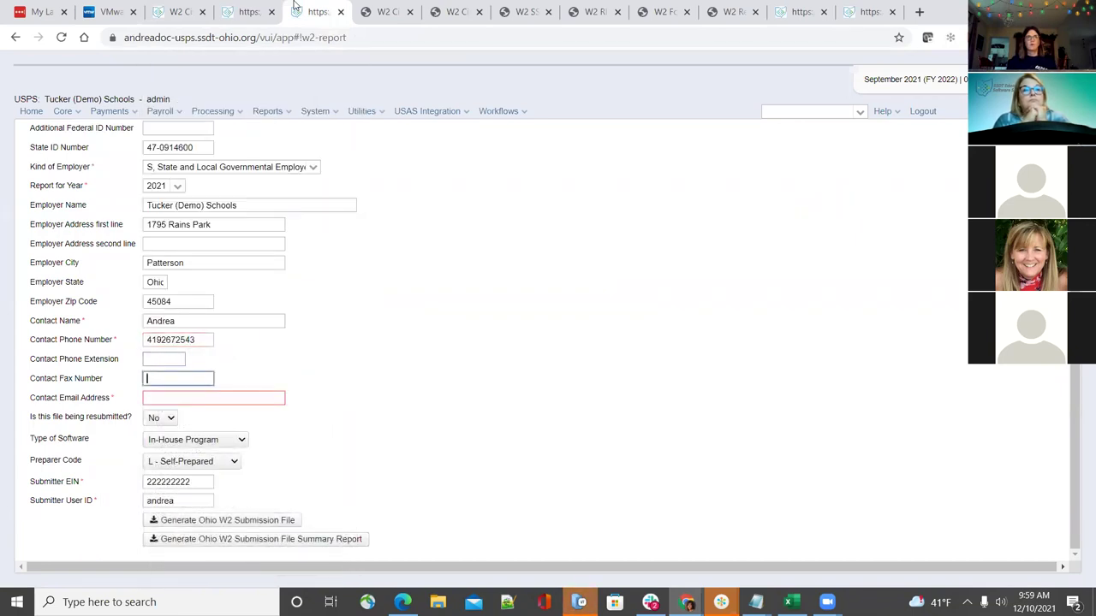
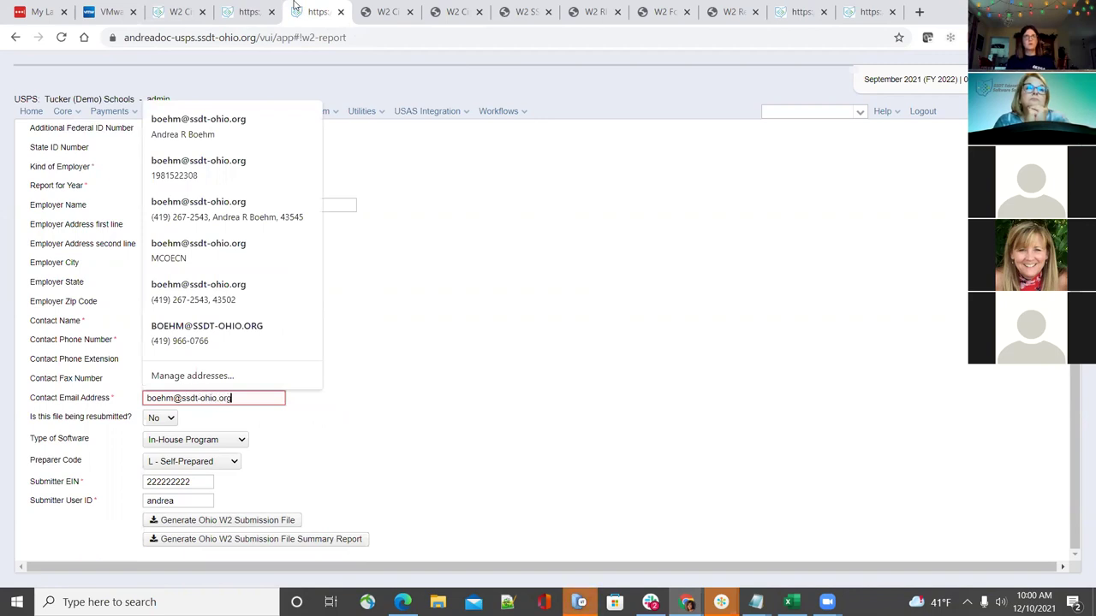
Generate the Ohio W2 submission file from W2 State Options
click(595, 11)
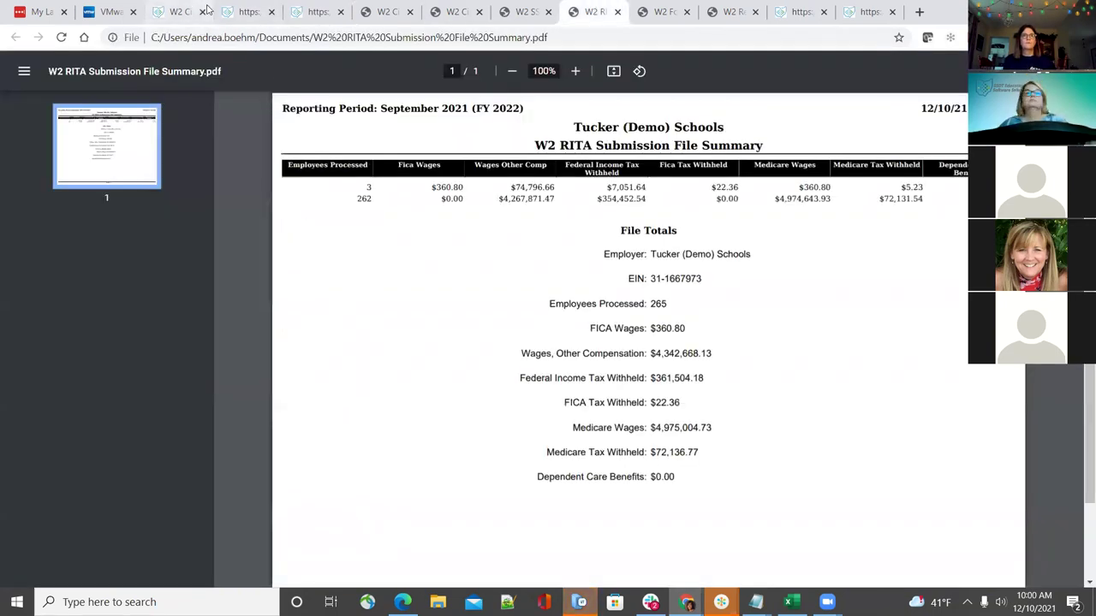
click(248, 11)
click(316, 11)
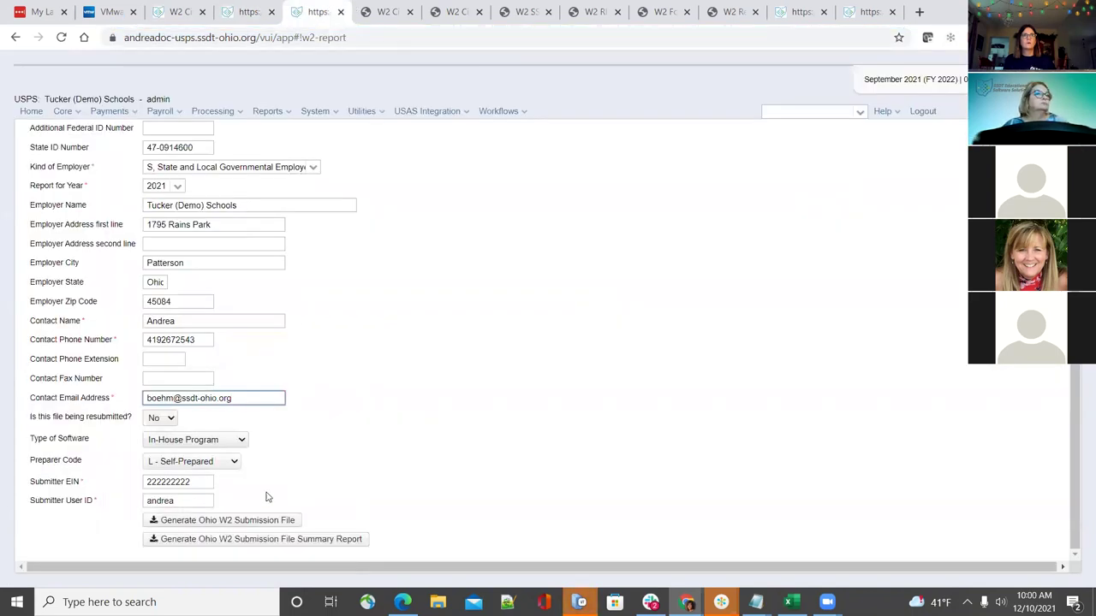
click(245, 522)
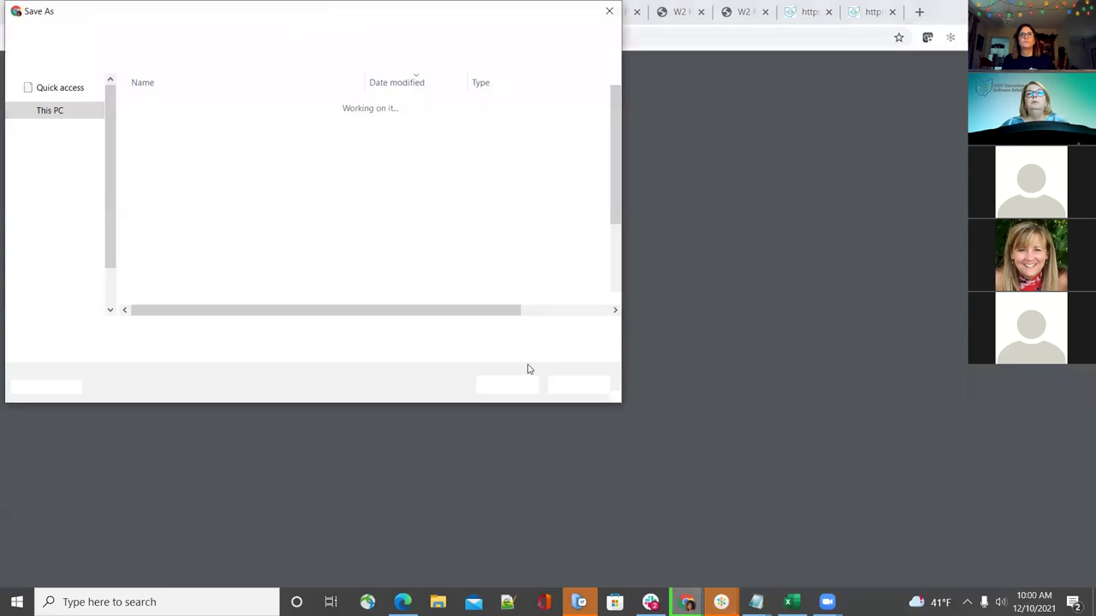
Save W2MAST_OH.txt and the Ohio summary report PDF, then open W2MAST_OH.txt
click(515, 385)
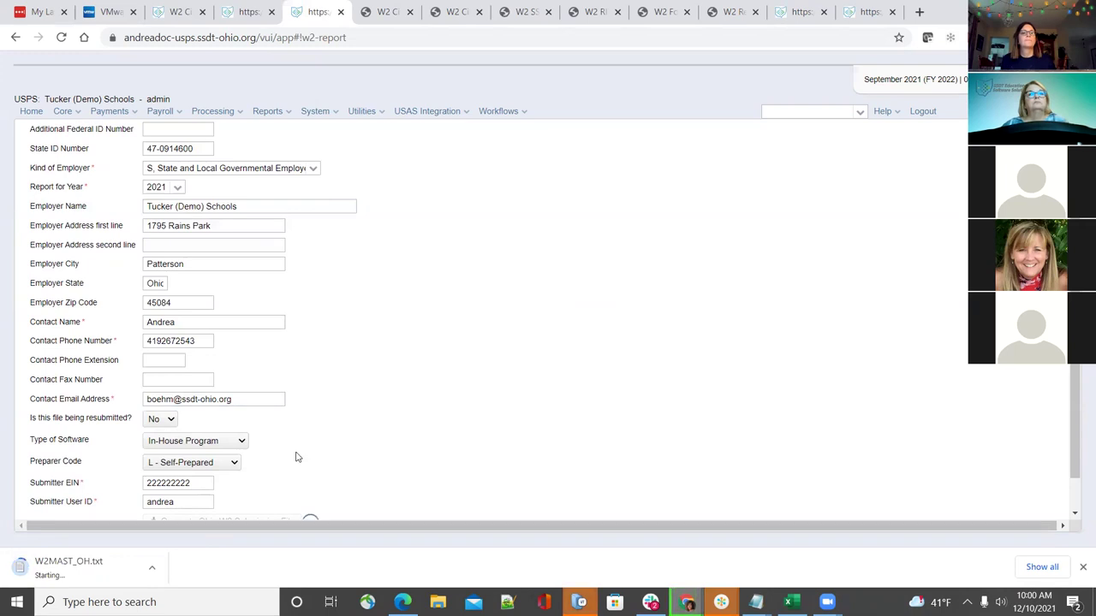
scroll(296, 457, down, 1)
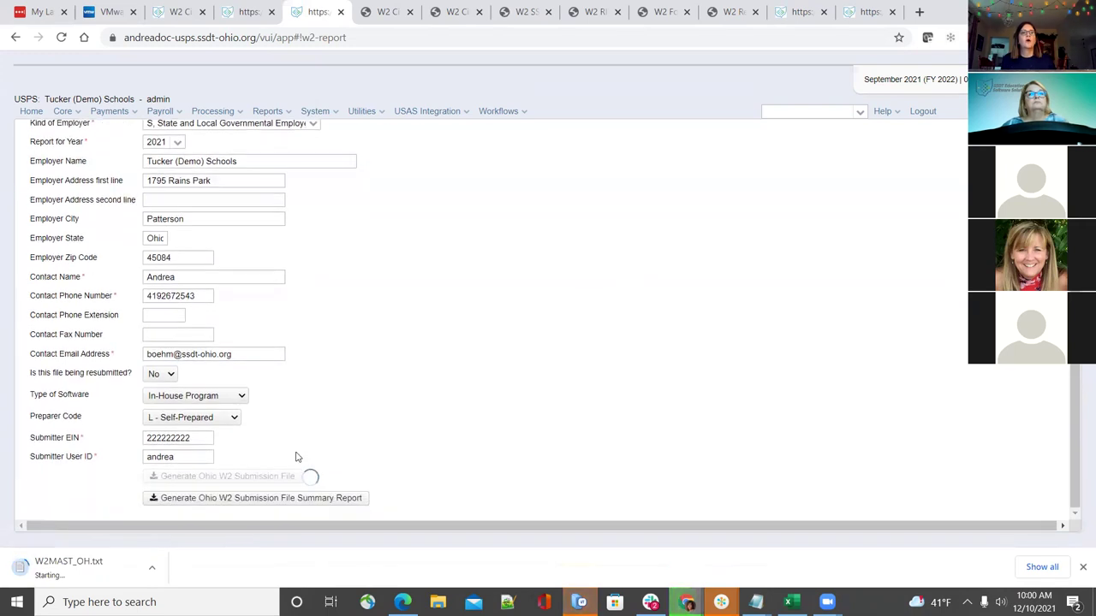
click(306, 499)
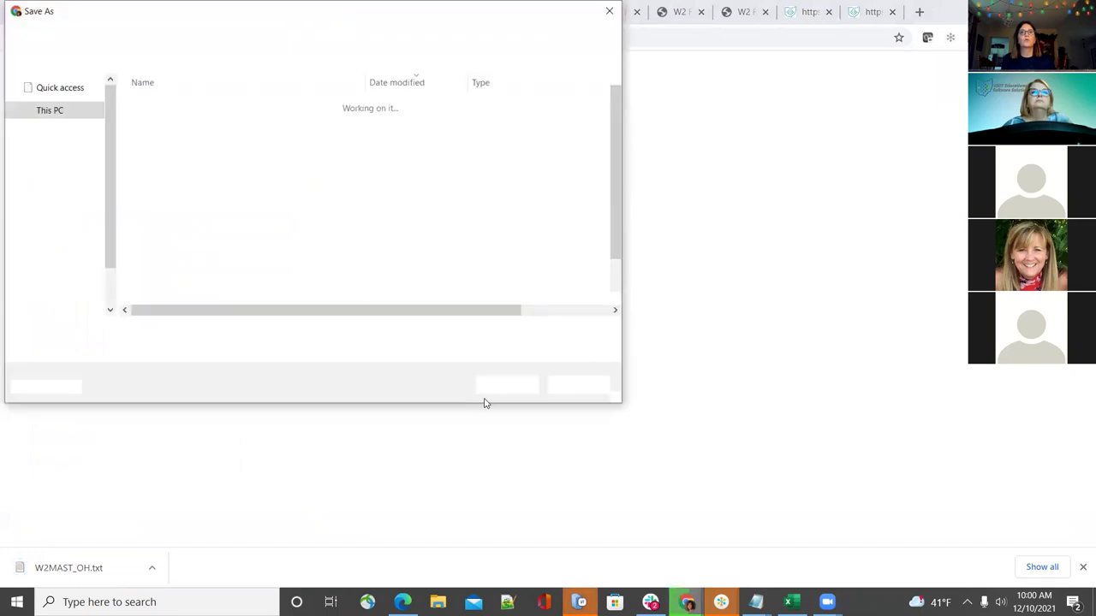
click(492, 386)
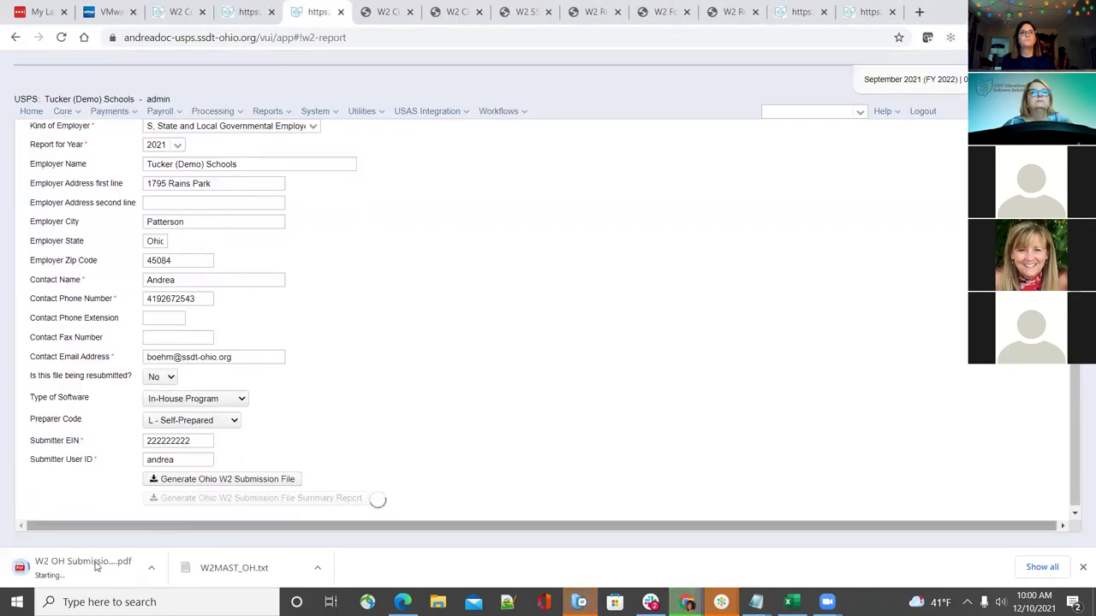
click(210, 567)
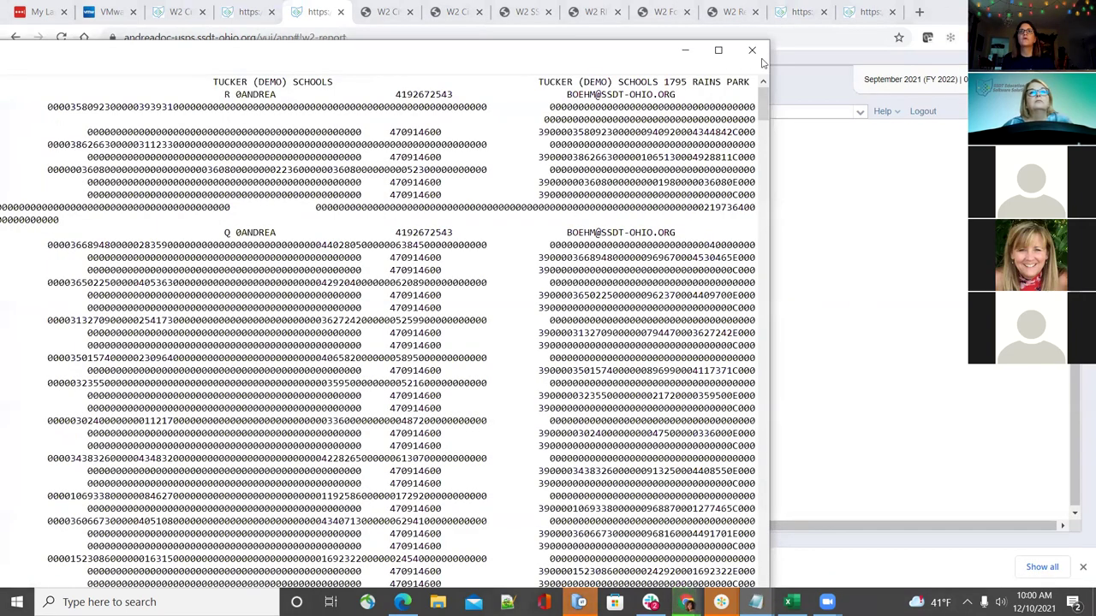
Maximize Notepad and inspect the RA record's submitter EIN and contact name
click(731, 69)
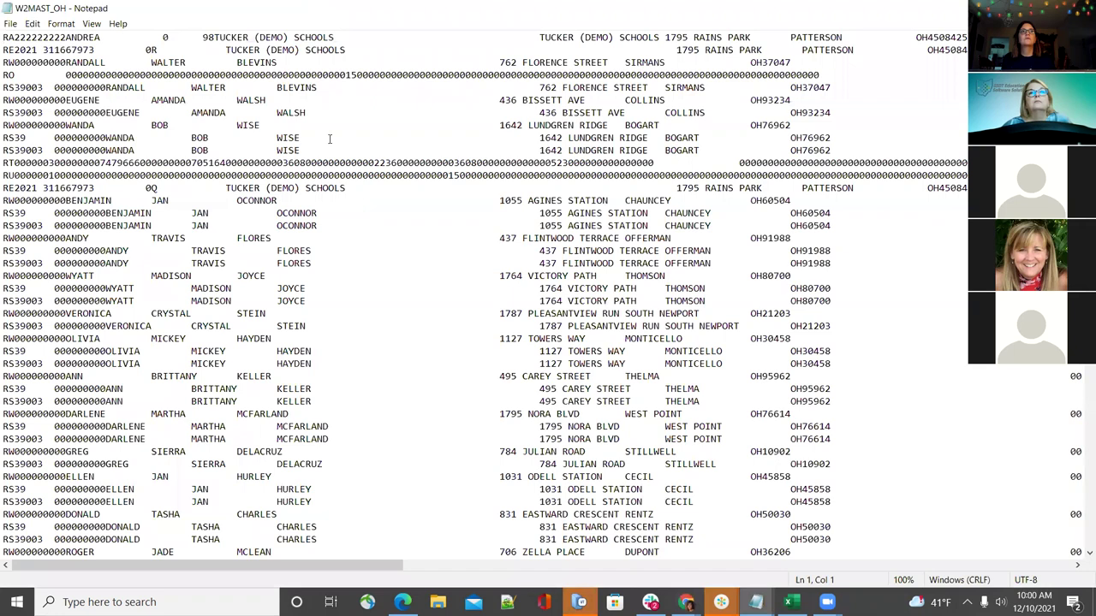
drag(4, 38, 100, 40)
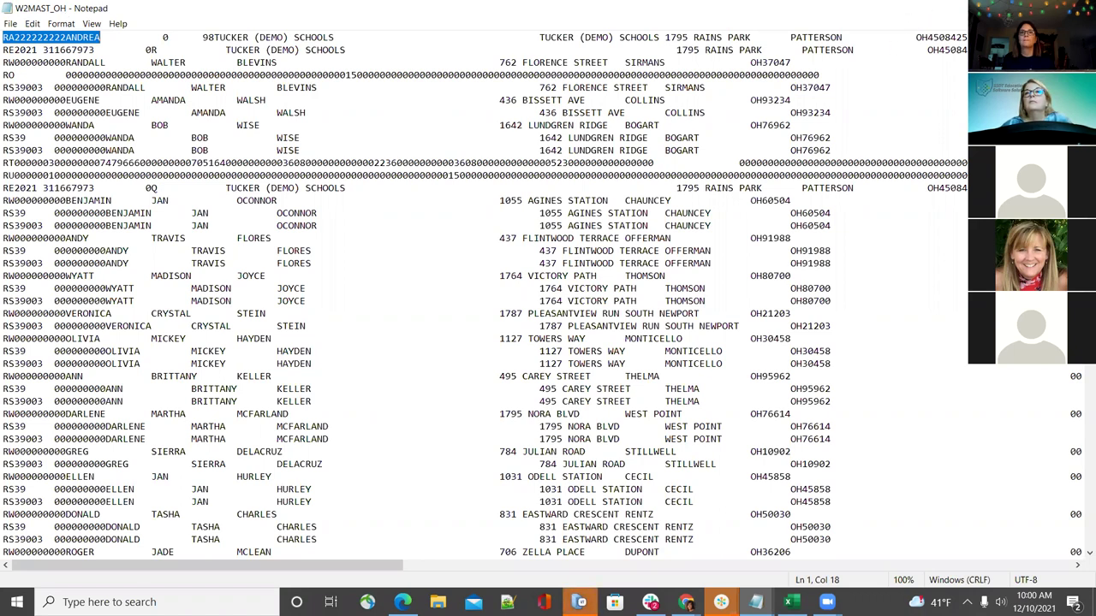
key(alt+Tab)
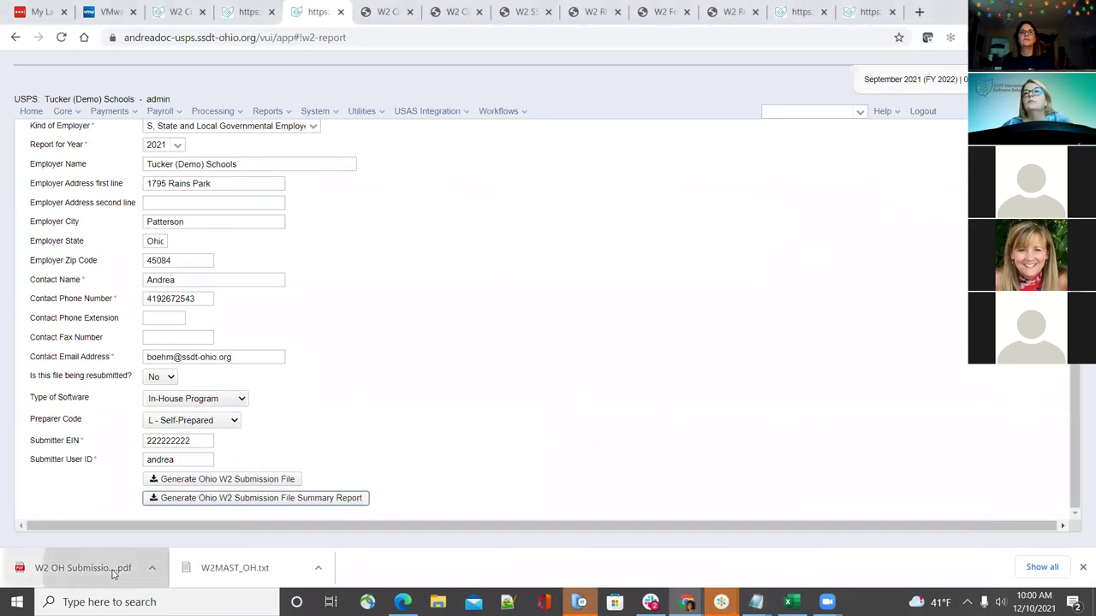
Open the Ohio W2 summary PDF and check its File Totals of 265 employees
click(114, 569)
scroll(604, 349, down, 1)
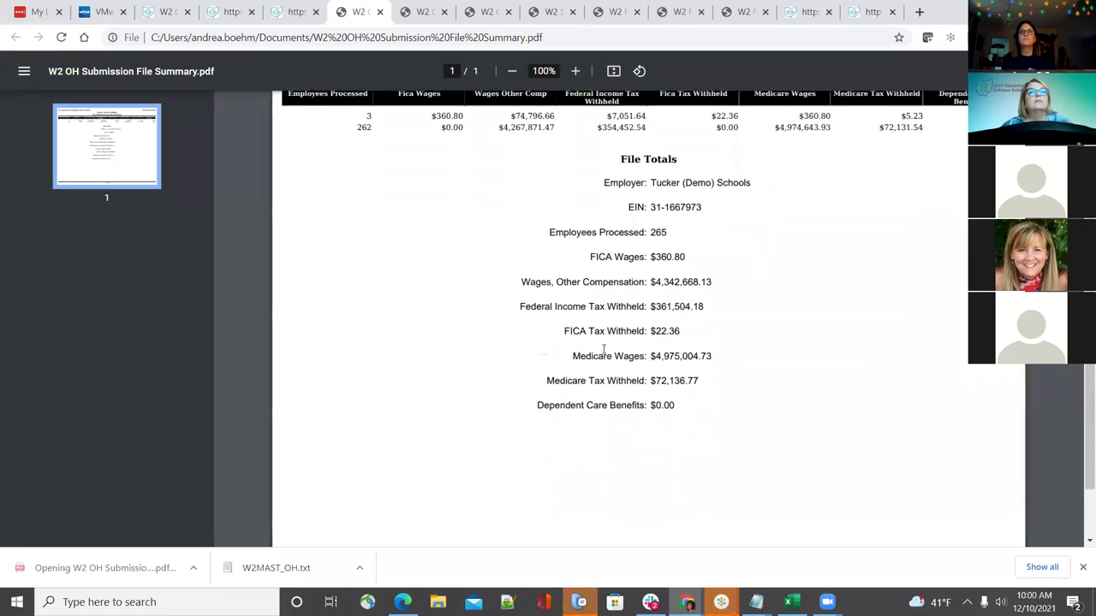
scroll(604, 348, up, 1)
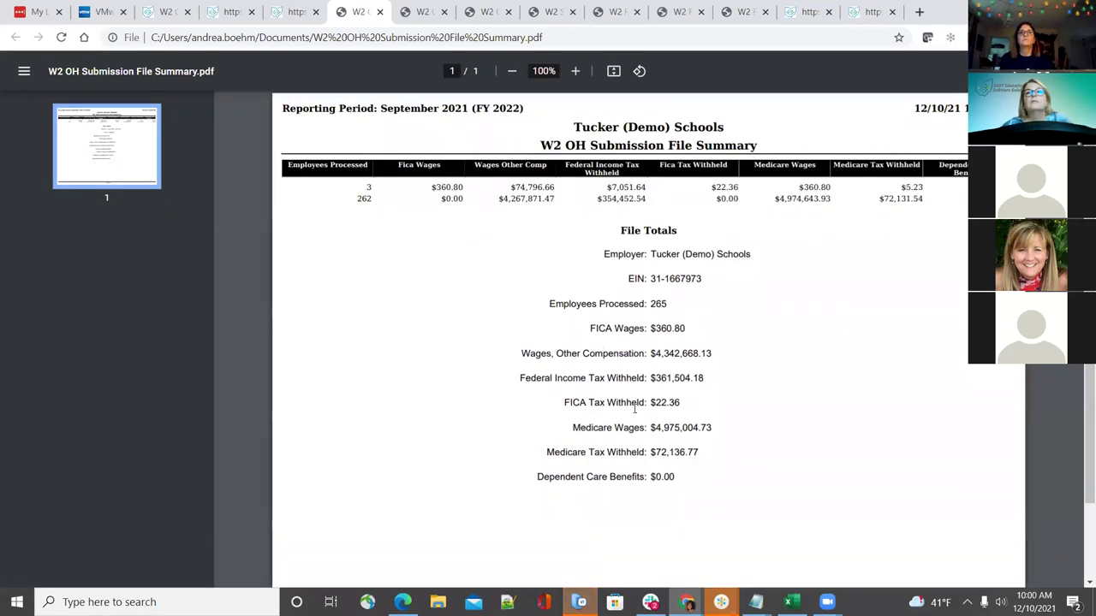
click(228, 11)
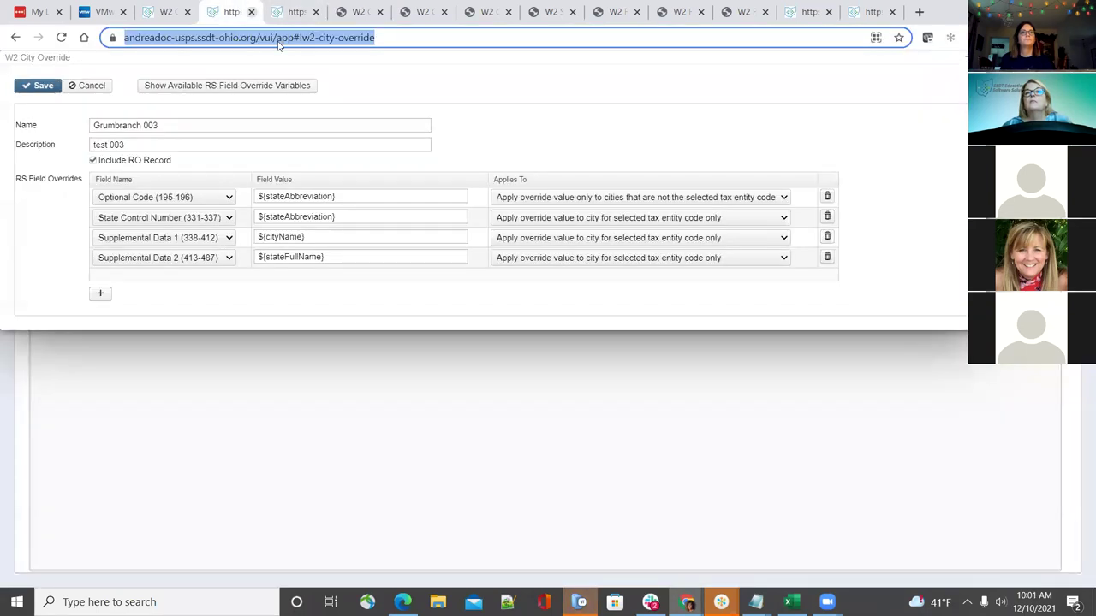
Select Indiana in W2 State Options and view the Tax Payer ID and TID Location fields
click(295, 11)
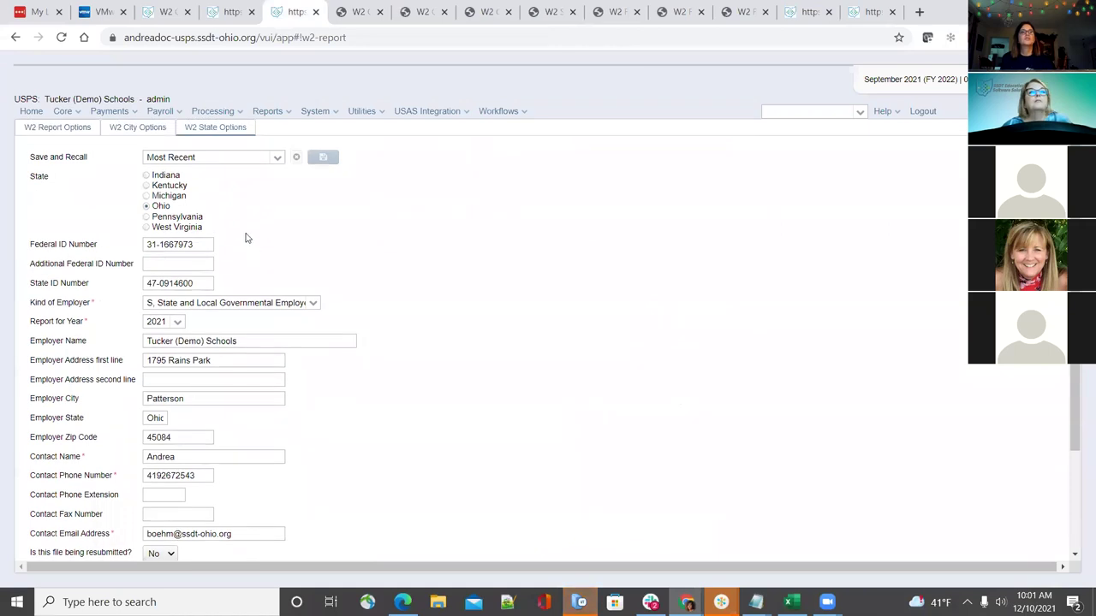
click(147, 176)
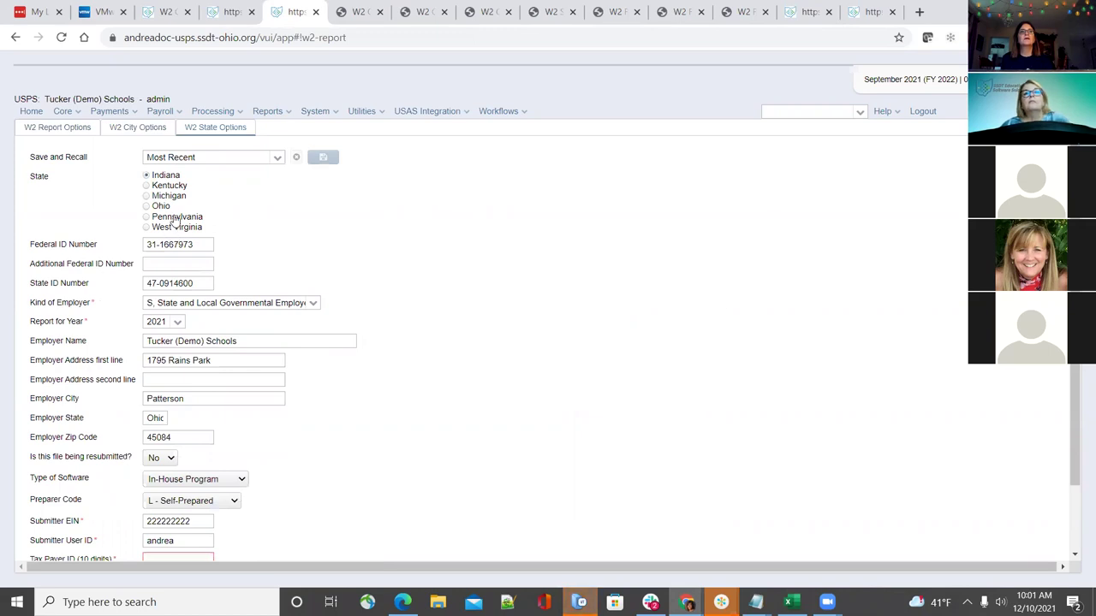
scroll(531, 397, down, 1)
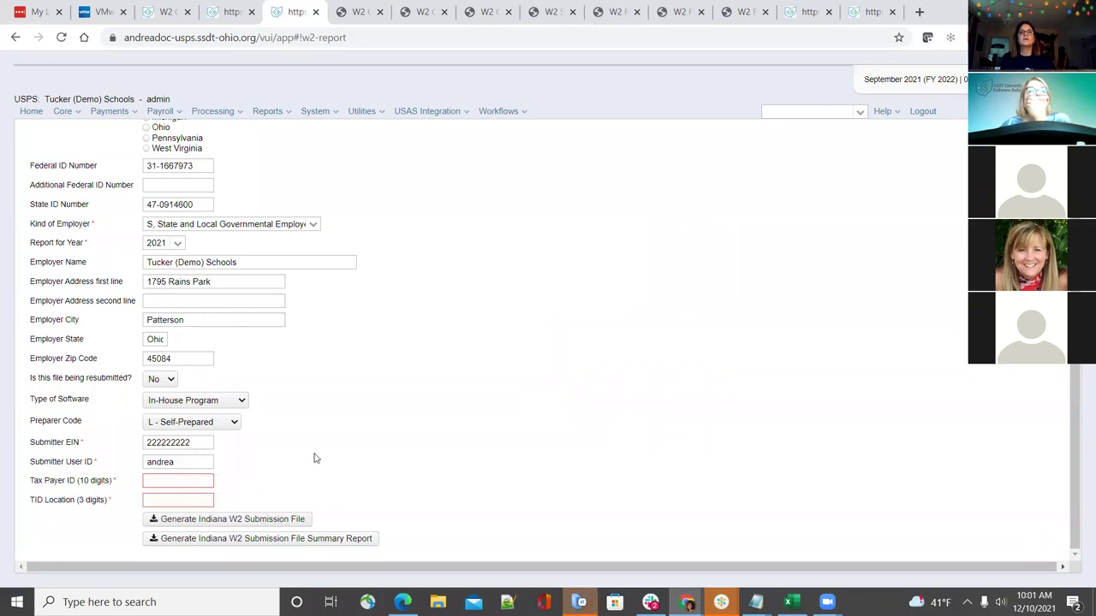
scroll(314, 458, up, 1)
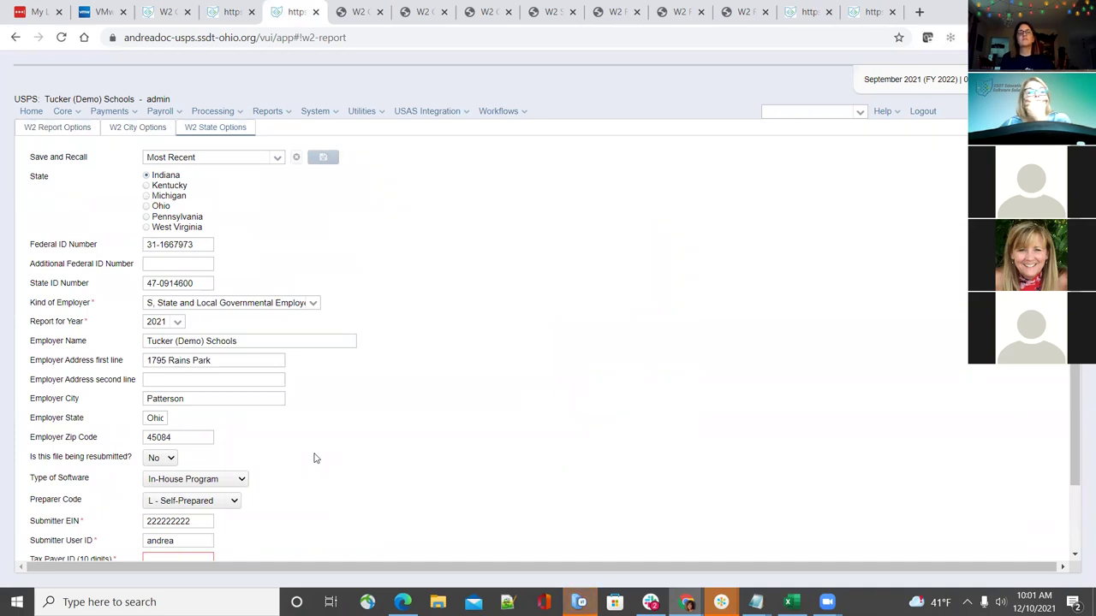
click(358, 11)
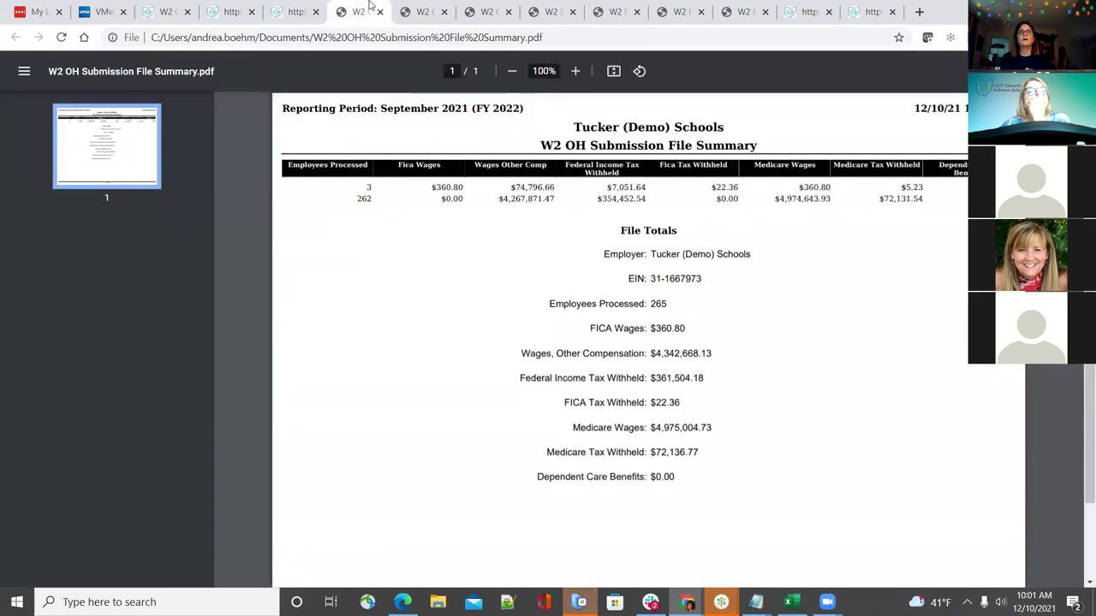
Page through W2MAST_OH in Notepad to its final RF record
click(424, 11)
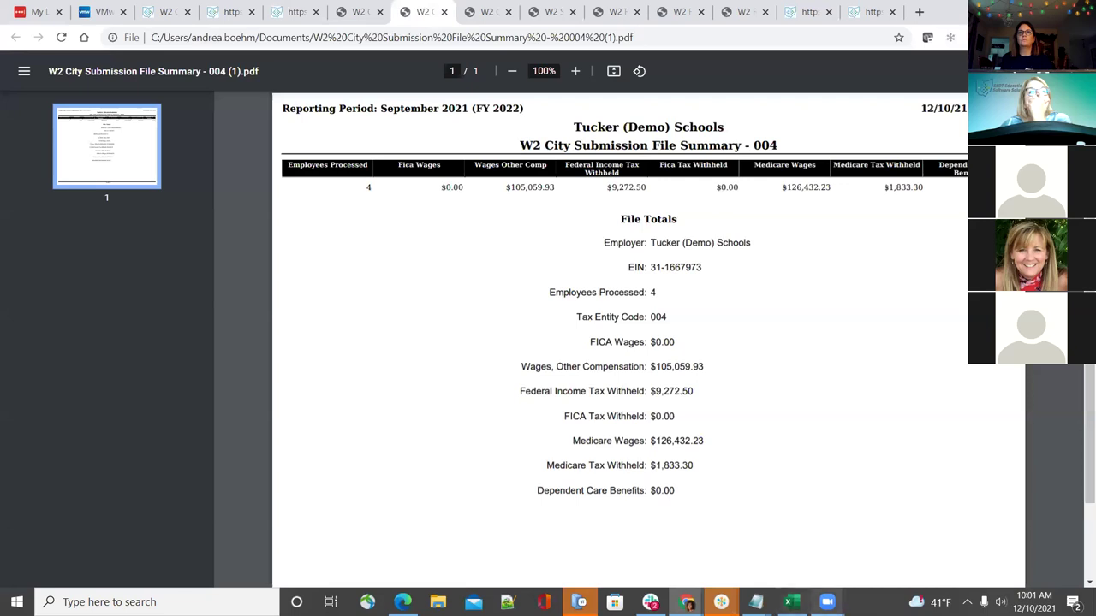
mouse_move(756, 602)
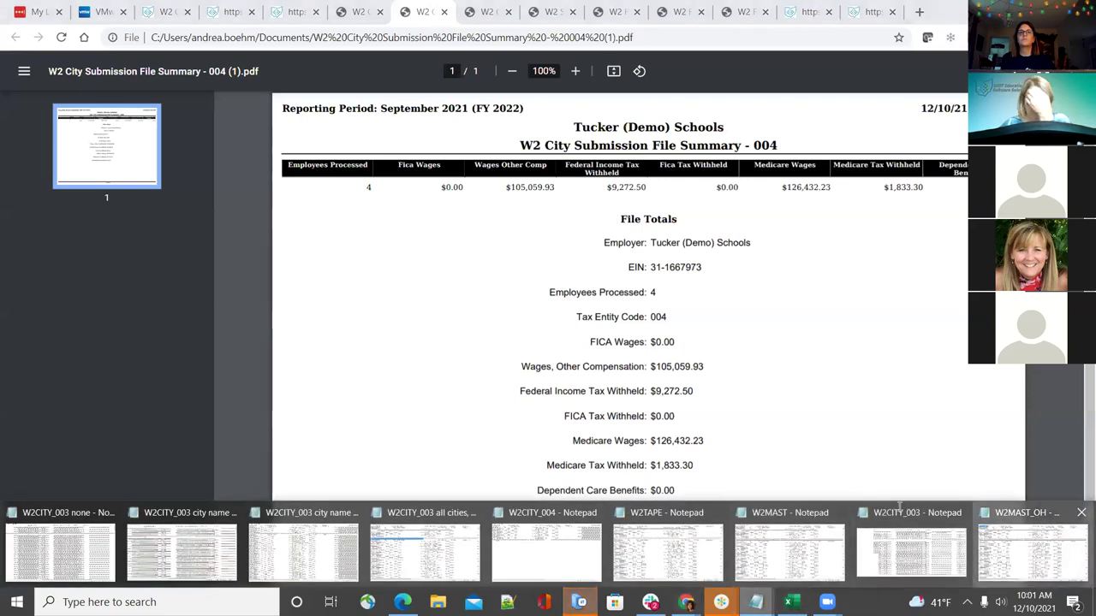
click(1032, 553)
click(367, 238)
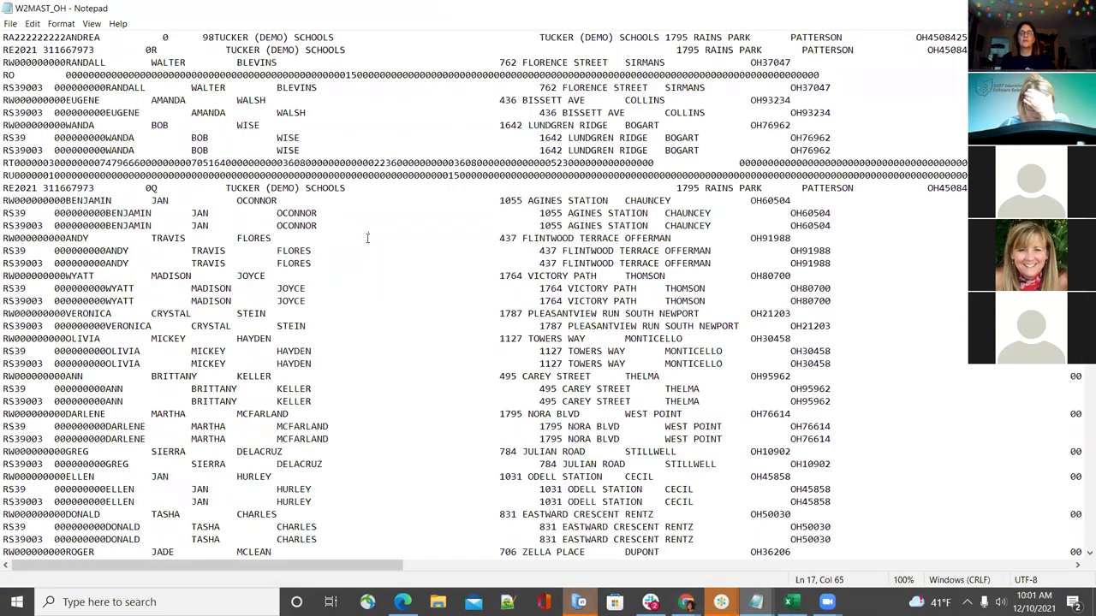
key(End)
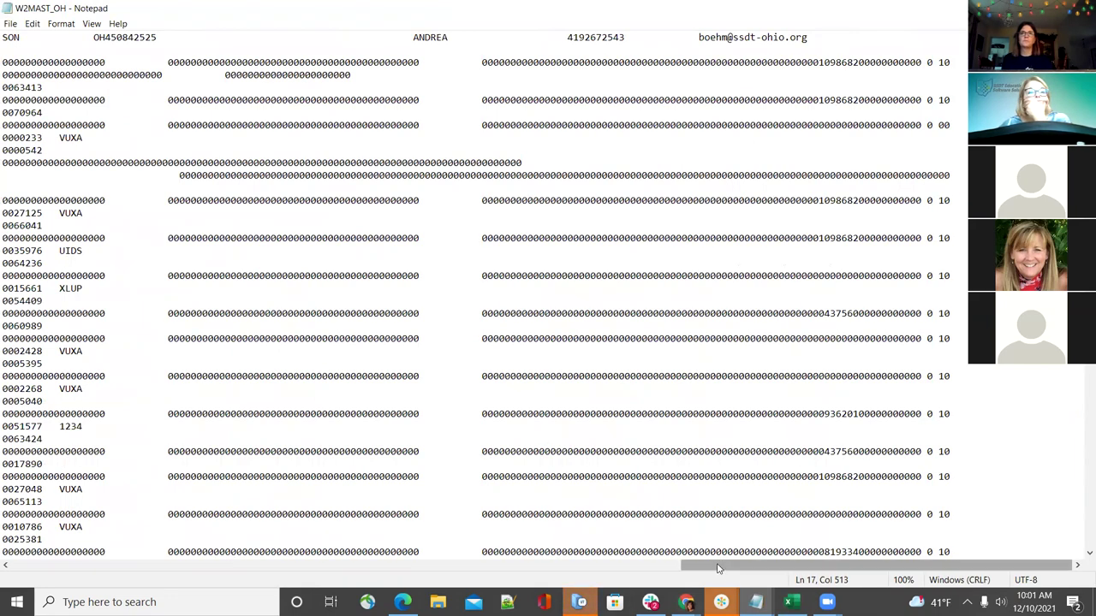
drag(721, 566, 2, 579)
scroll(193, 437, down, 18)
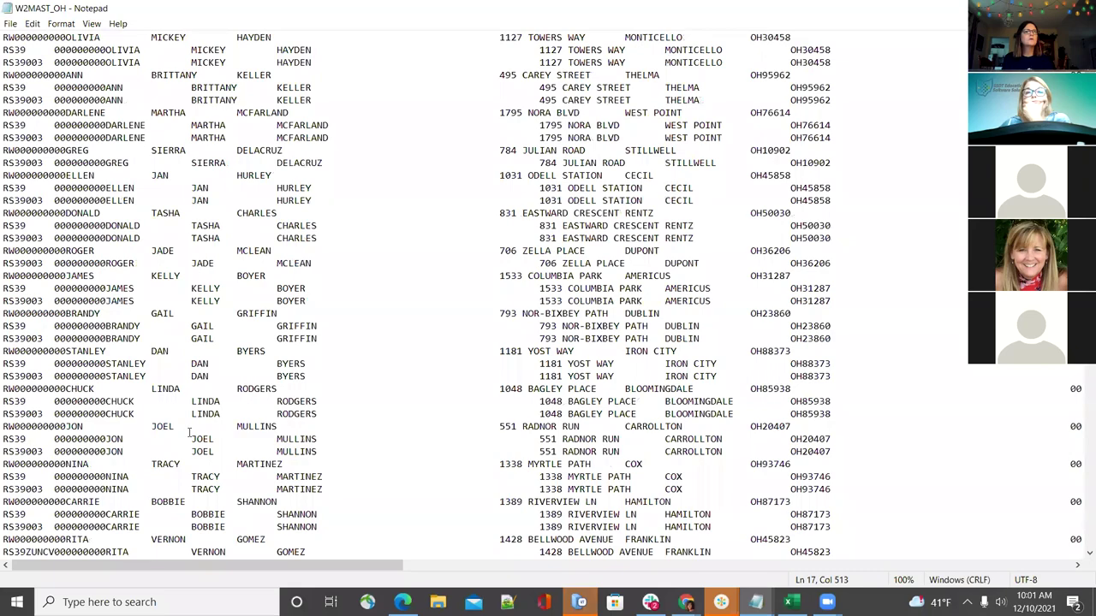
key(Page_Down)
key(Page_Down)
key(Page_Down)
key(Page_Down)
key(Page_Down)
key(Page_Down)
key(Page_Down)
key(Page_Down)
key(Page_Down)
key(Page_Down)
key(Page_Down)
key(Page_Down)
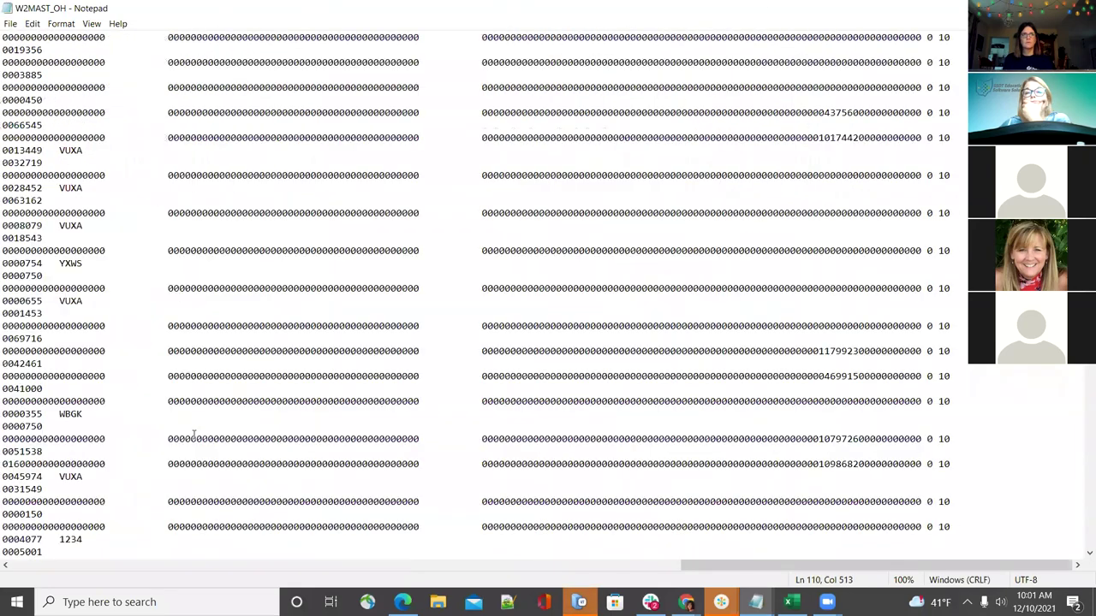
key(Page_Down)
key(Page_Down)
key(Page_Down)
key(Page_Down)
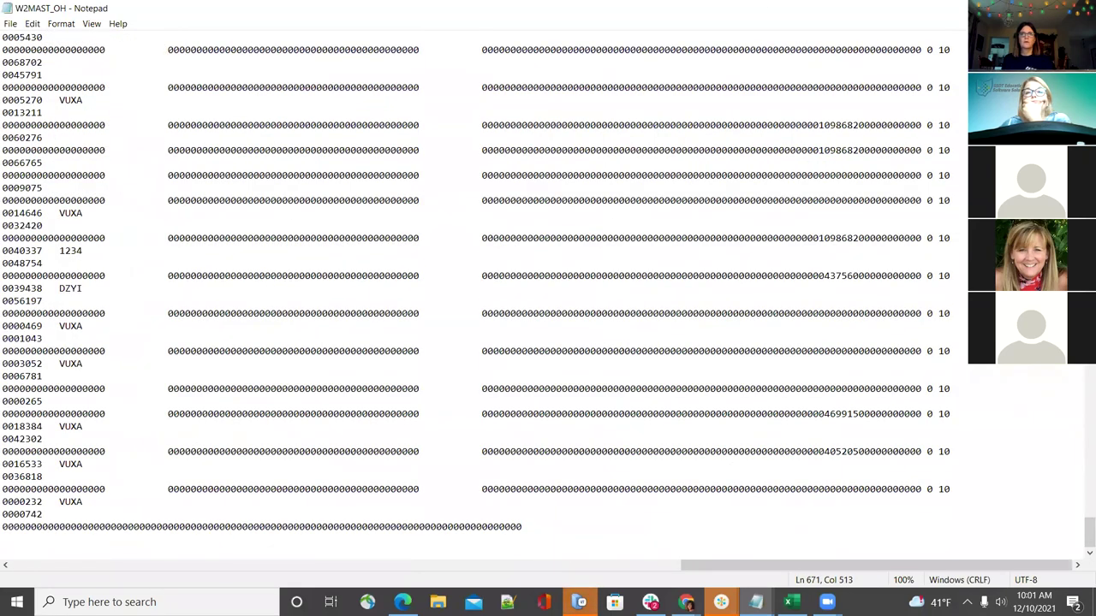
click(333, 565)
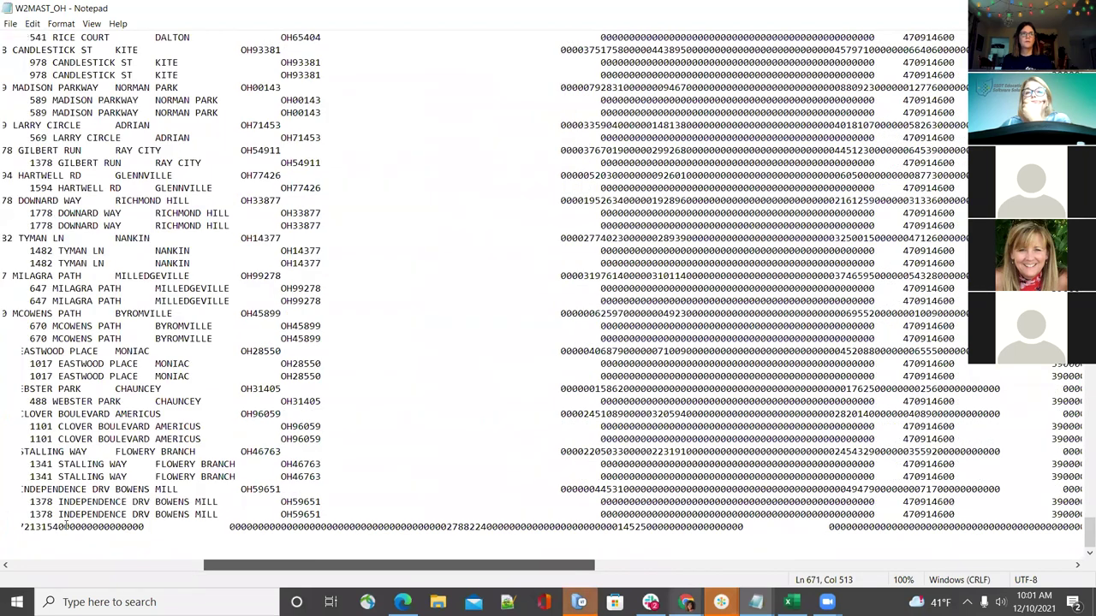
scroll(67, 525, left, 5)
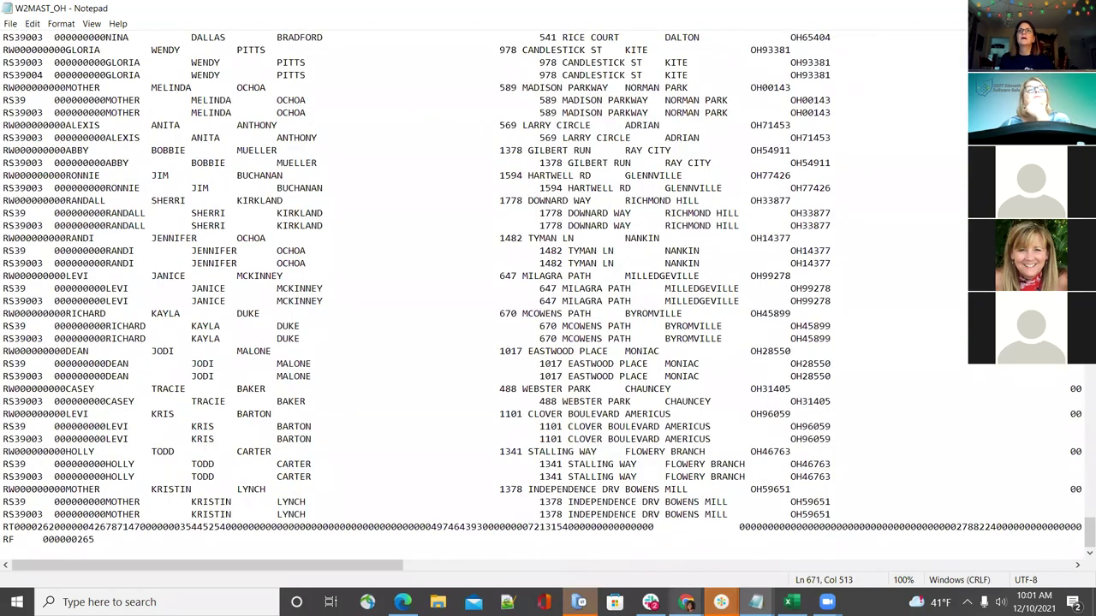
key(alt+Tab)
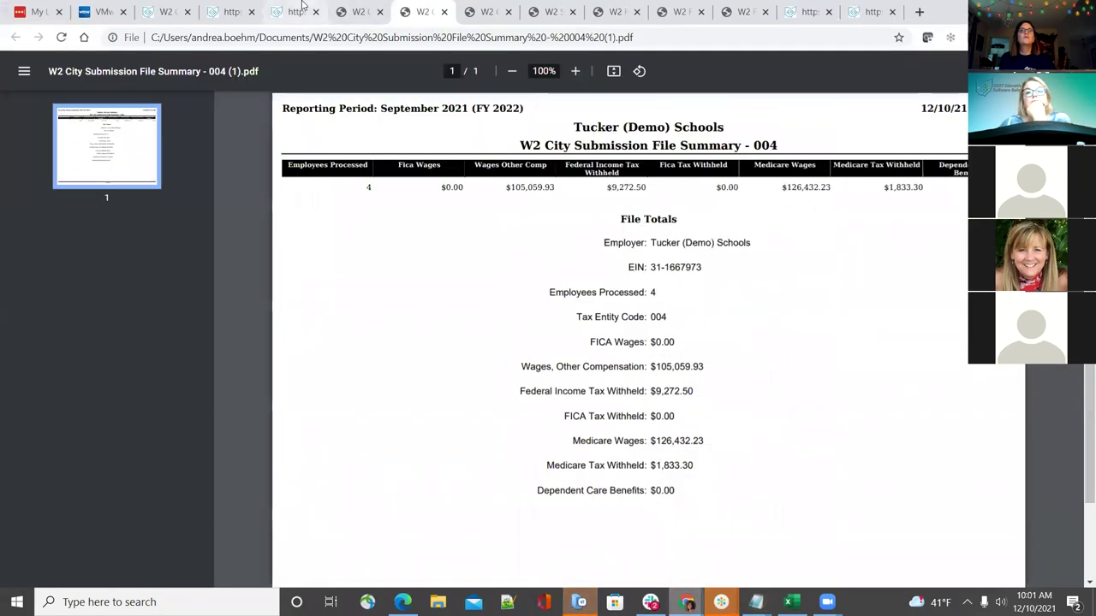
Scroll through the Indiana W2 State Options form with its Tax Payer ID and TID Location fields
click(291, 12)
scroll(339, 315, down, 2)
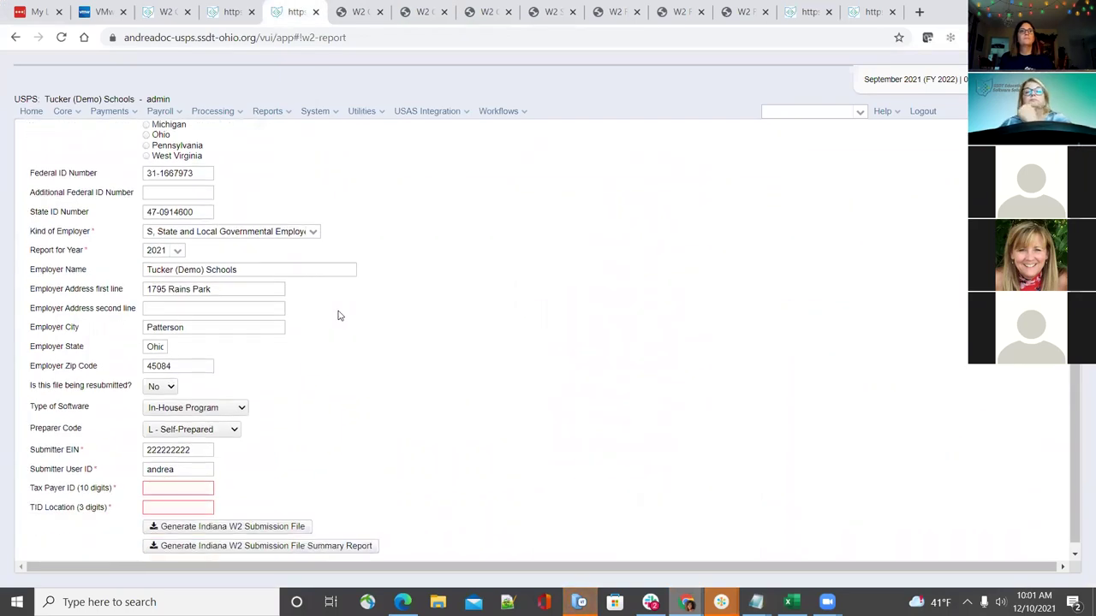
scroll(338, 316, up, 2)
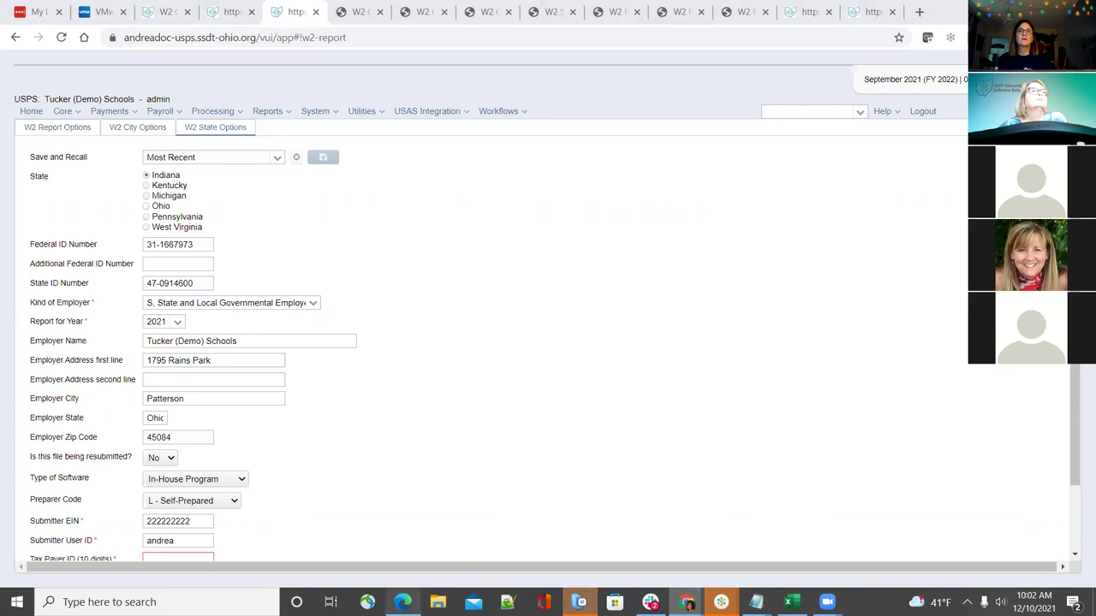
mouse_move(402, 602)
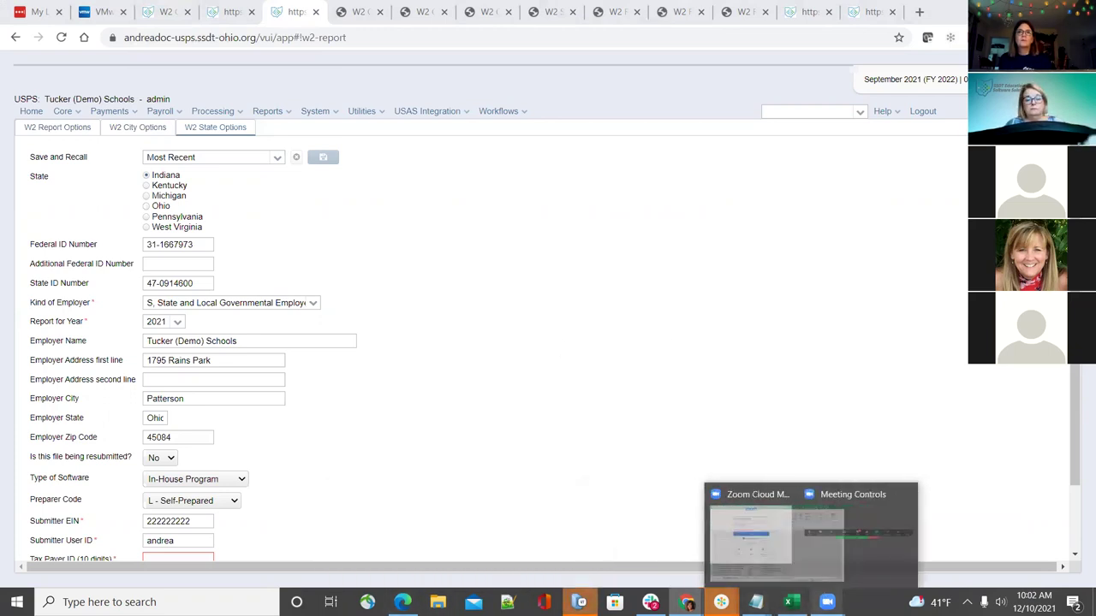
mouse_move(827, 602)
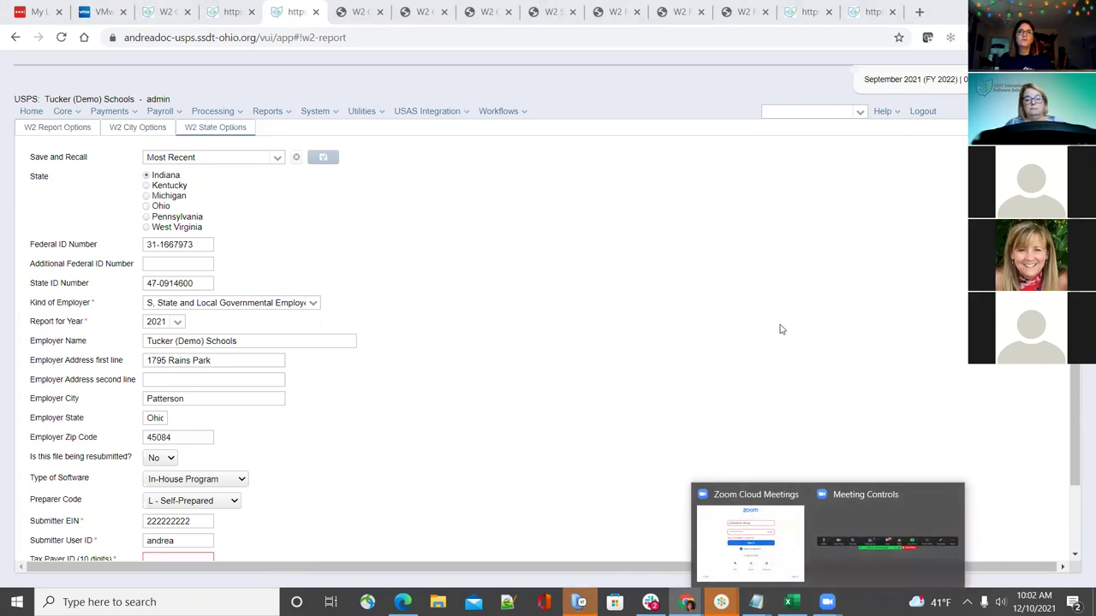
scroll(644, 364, down, 2)
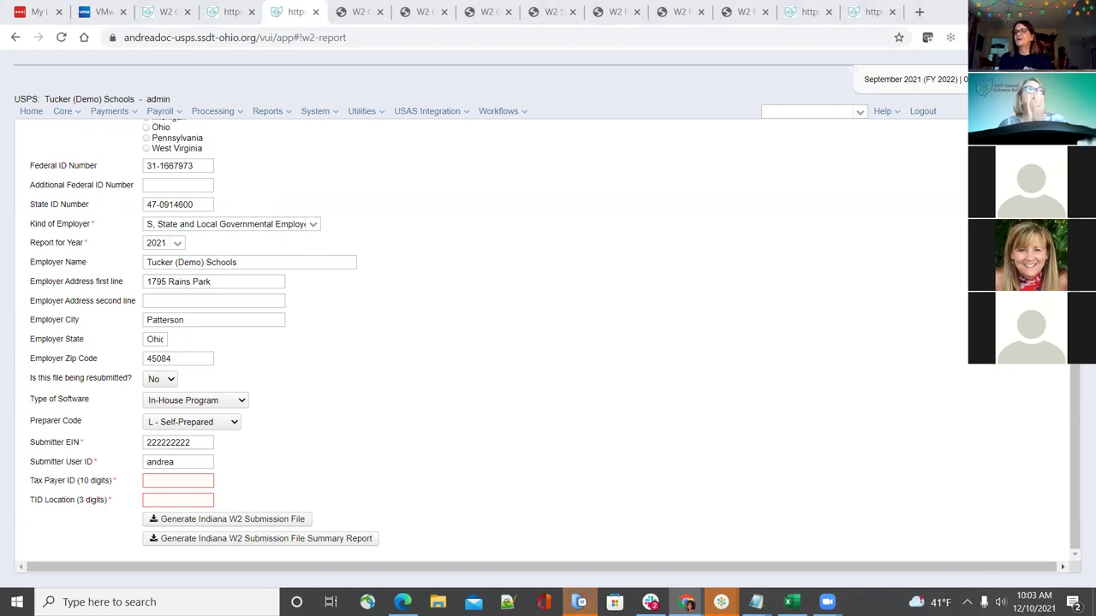
scroll(429, 289, up, 2)
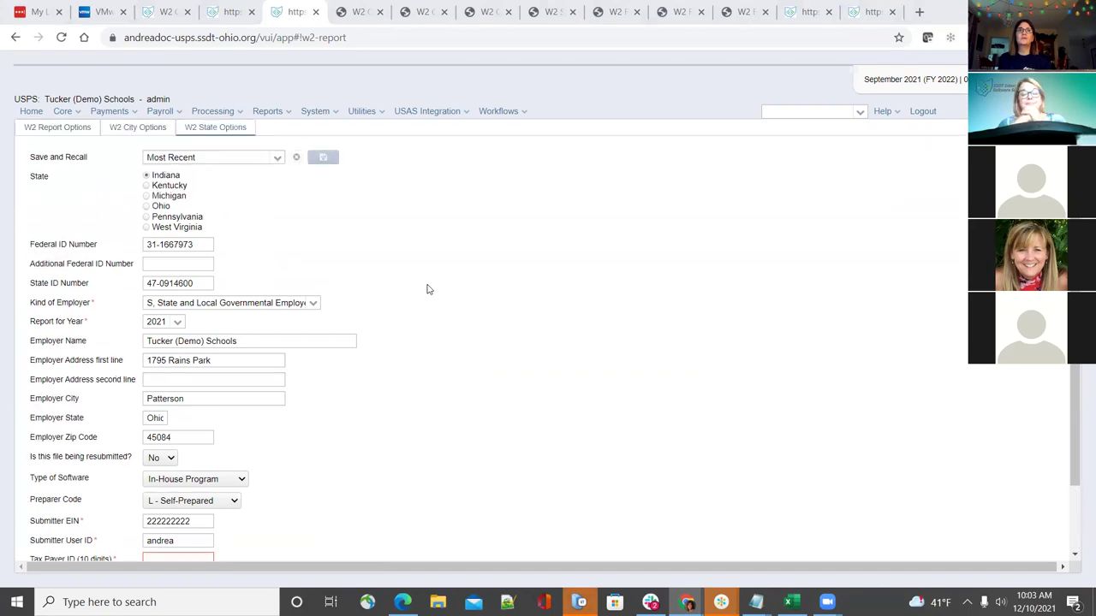
Open W2 Report Options and scroll to the SSA, CCA and RITA submission file buttons
click(140, 127)
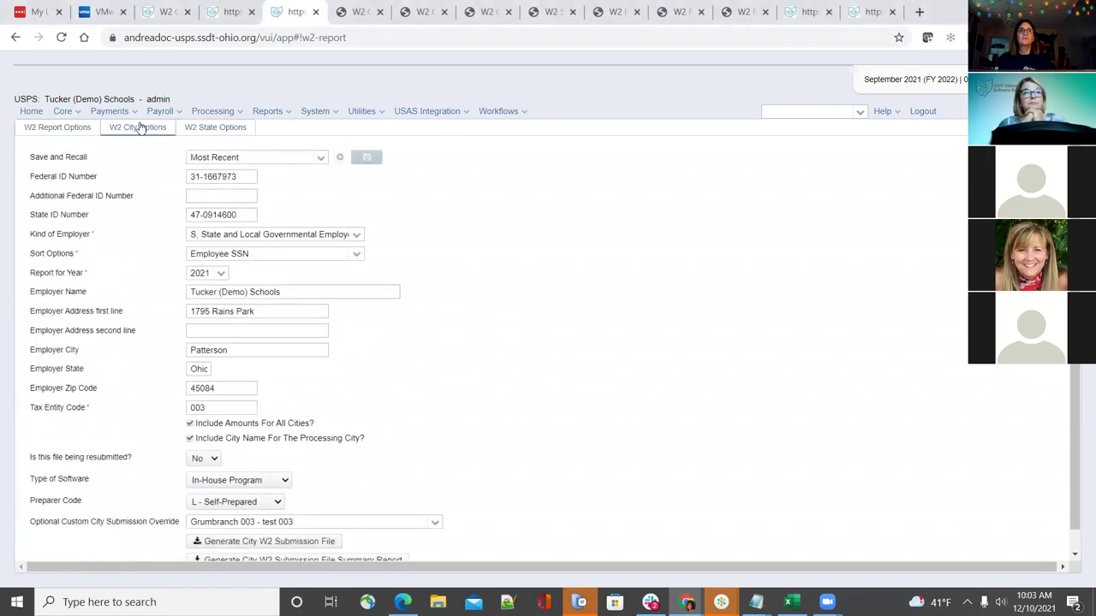
scroll(462, 367, down, 1)
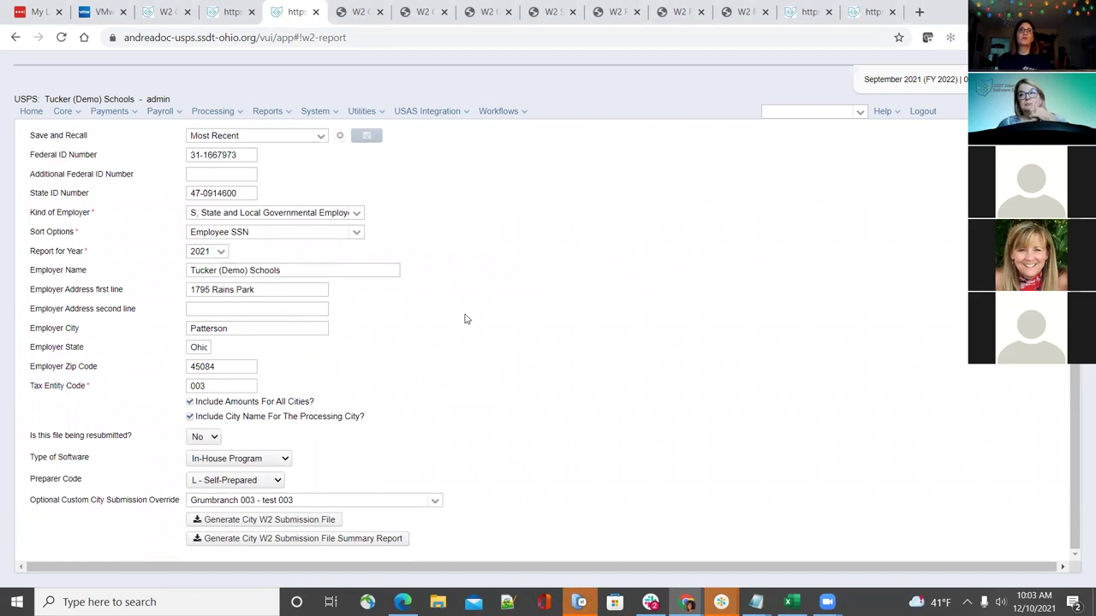
scroll(467, 318, up, 1)
click(206, 127)
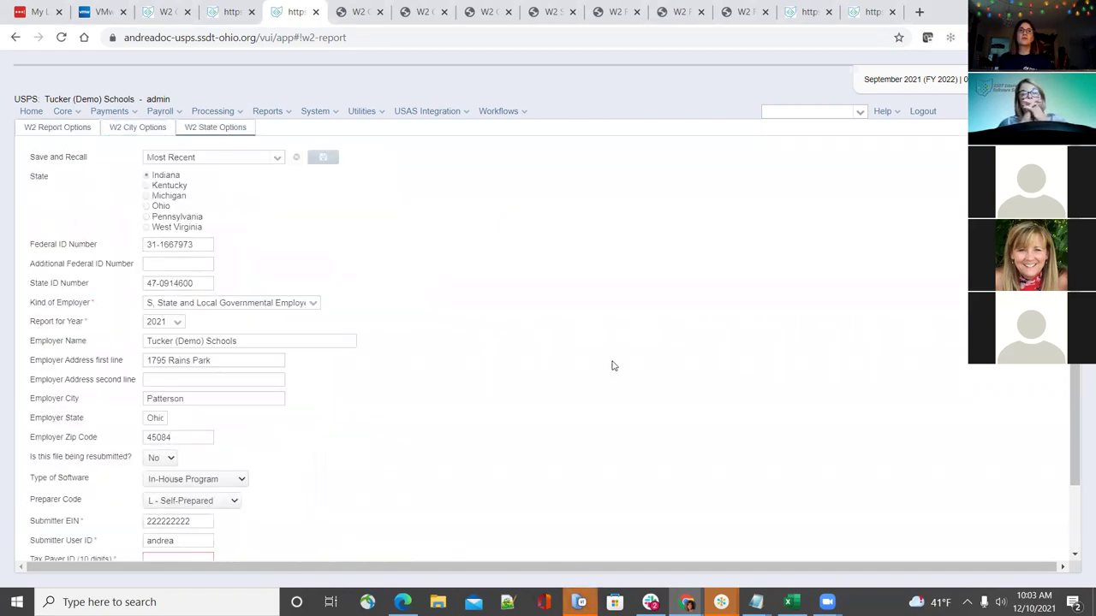
click(62, 128)
scroll(659, 314, down, 3)
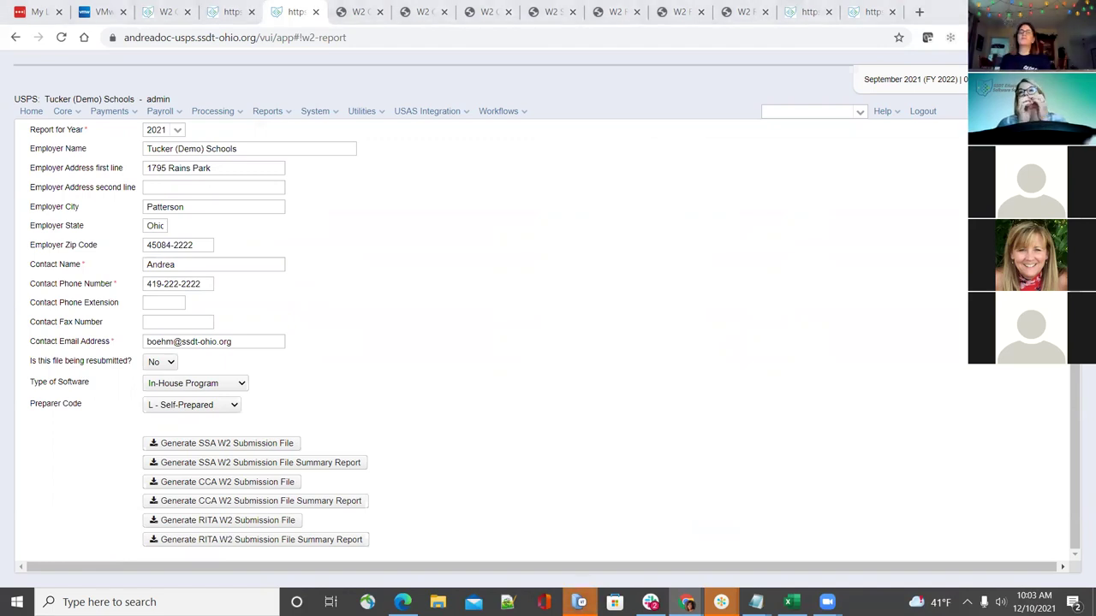
click(362, 112)
Review the W2 Configuration entry under System > Configuration, closing its editor without changes
mouse_move(330, 112)
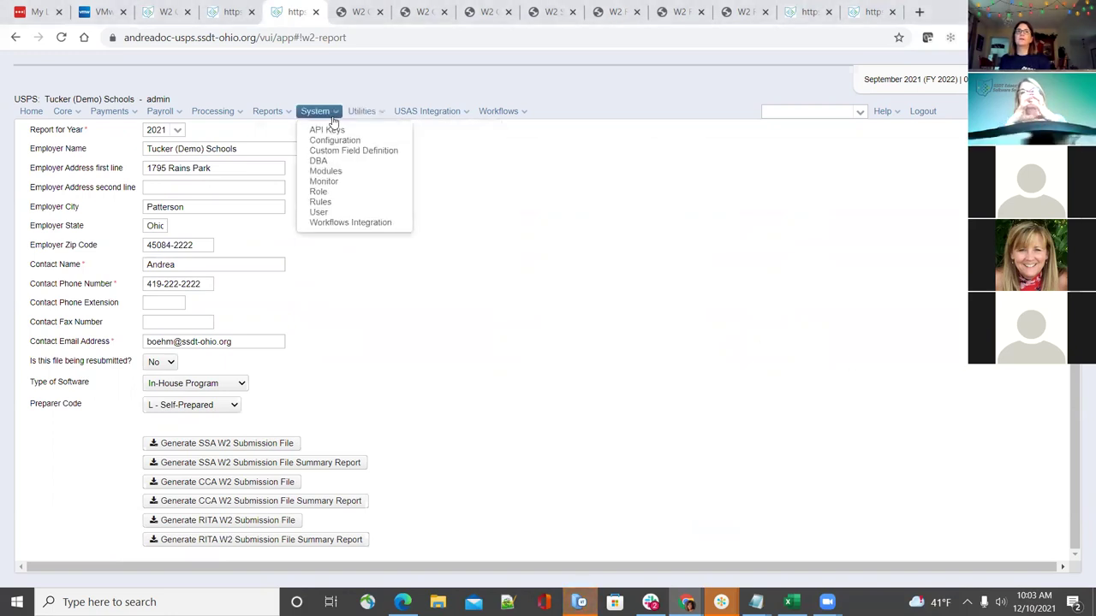
click(335, 142)
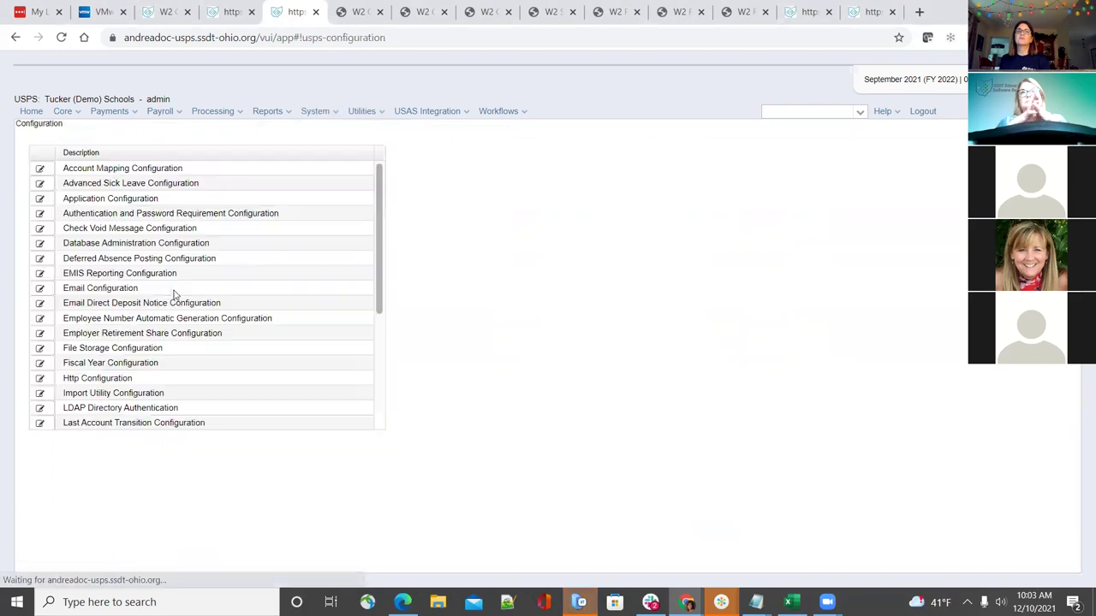
scroll(142, 377, down, 3)
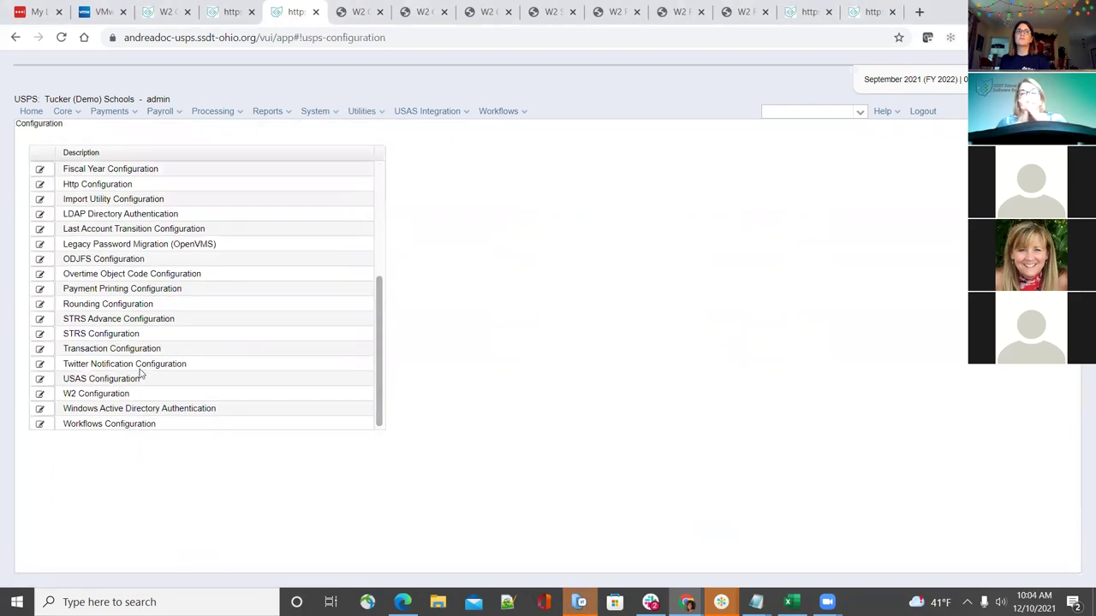
click(39, 394)
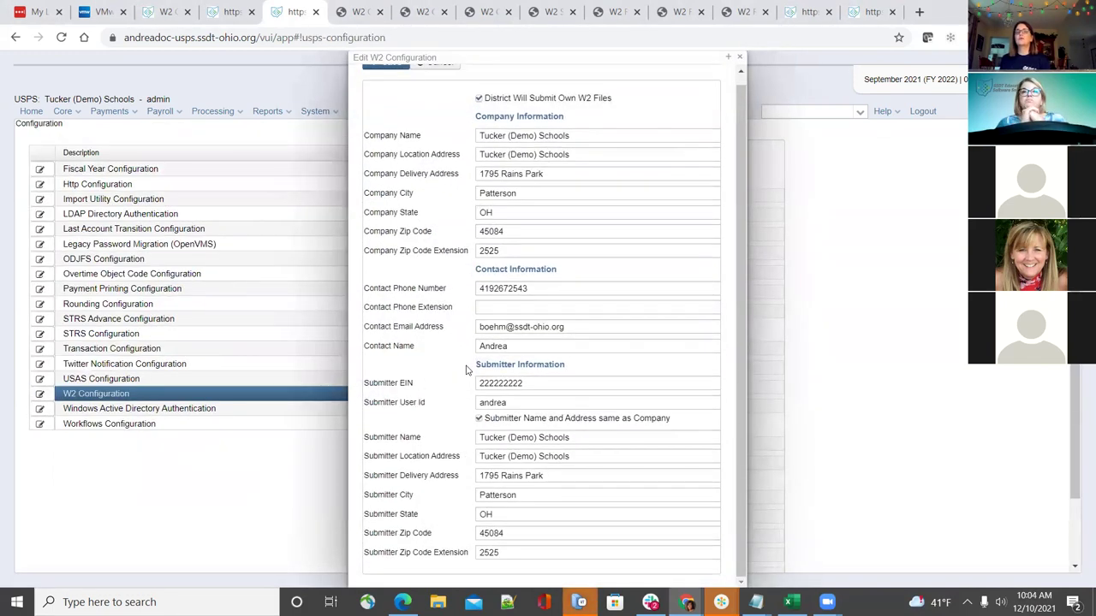
mouse_move(526, 495)
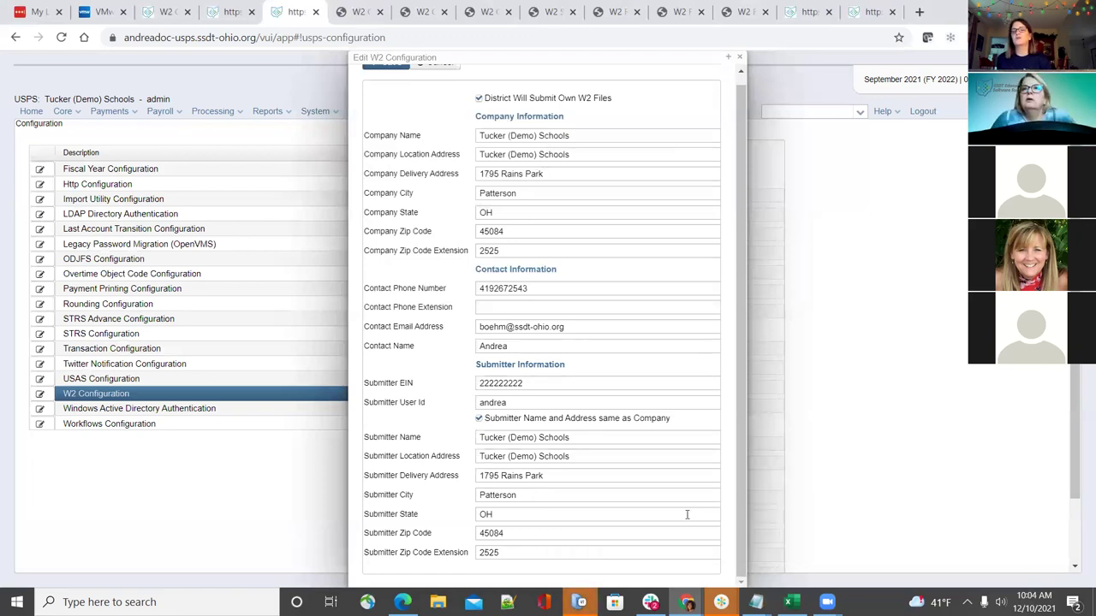
scroll(634, 465, up, 1)
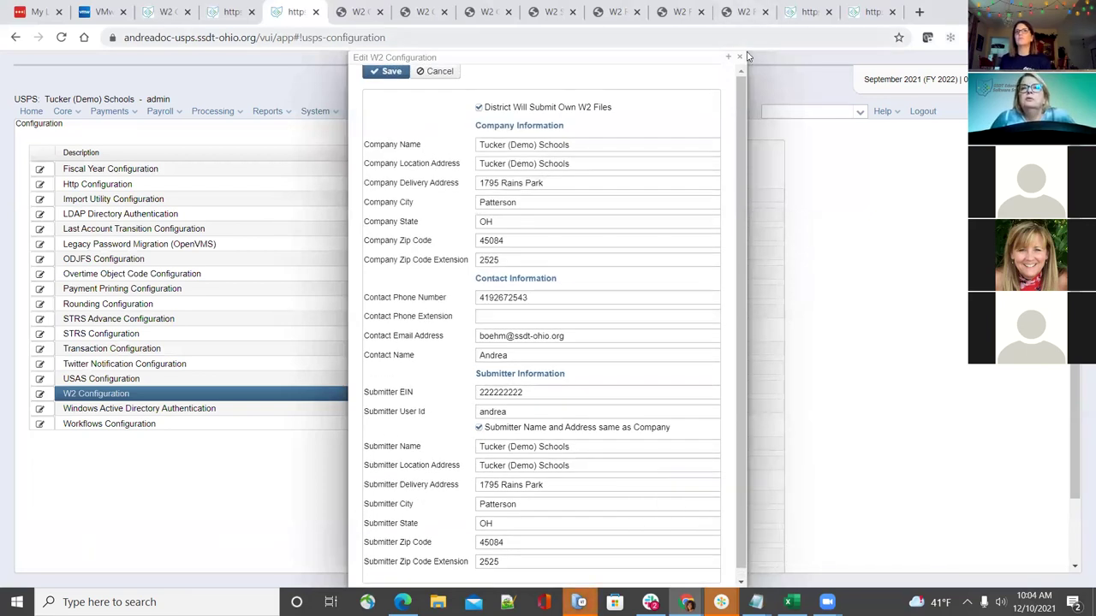
click(740, 58)
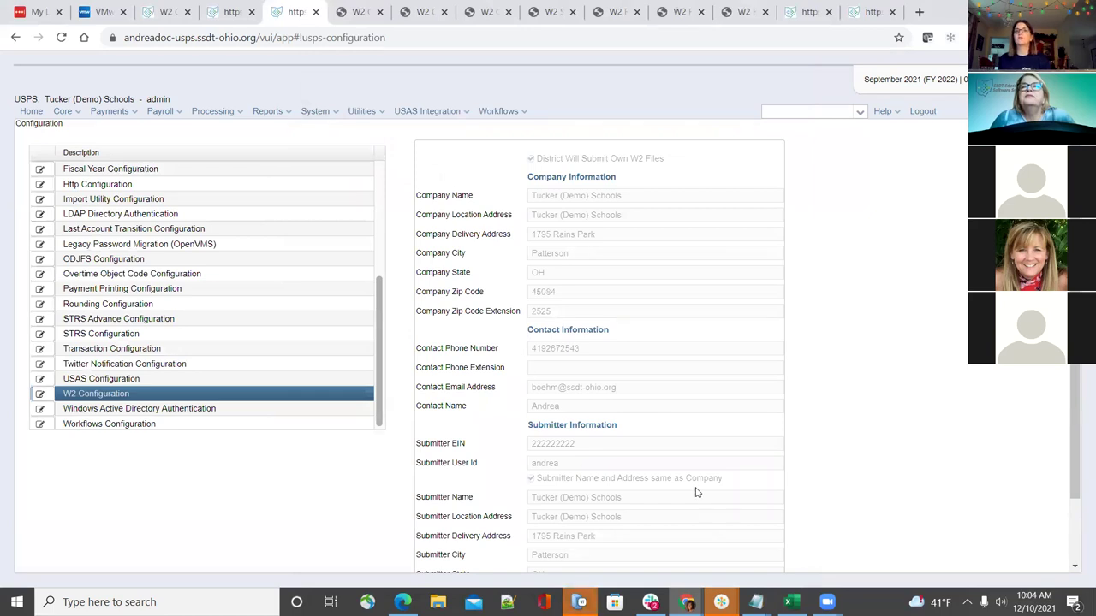
scroll(607, 470, down, 1)
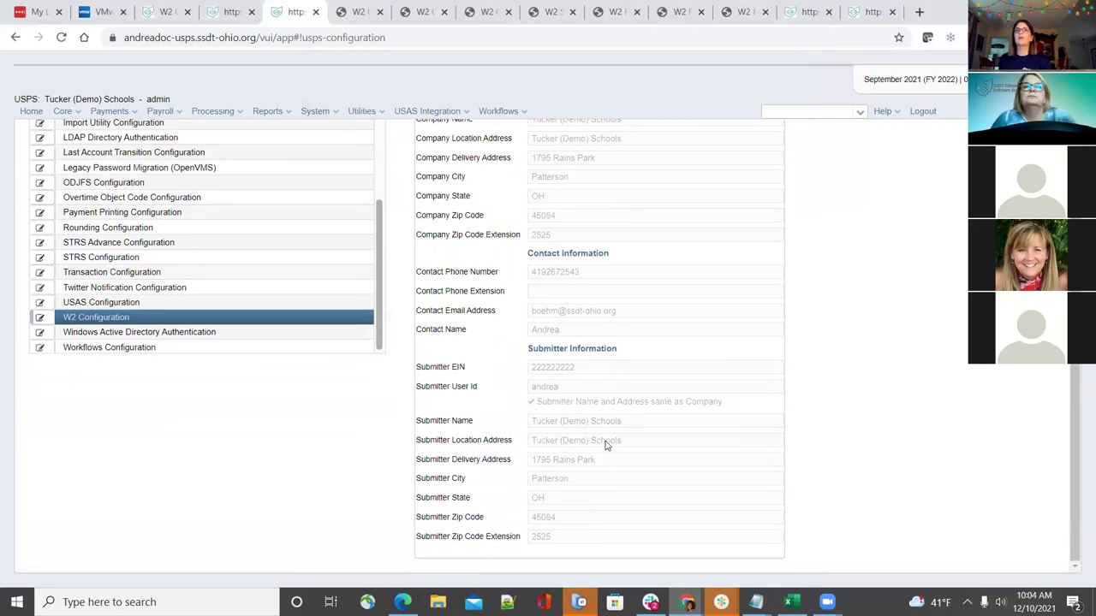
scroll(606, 445, up, 1)
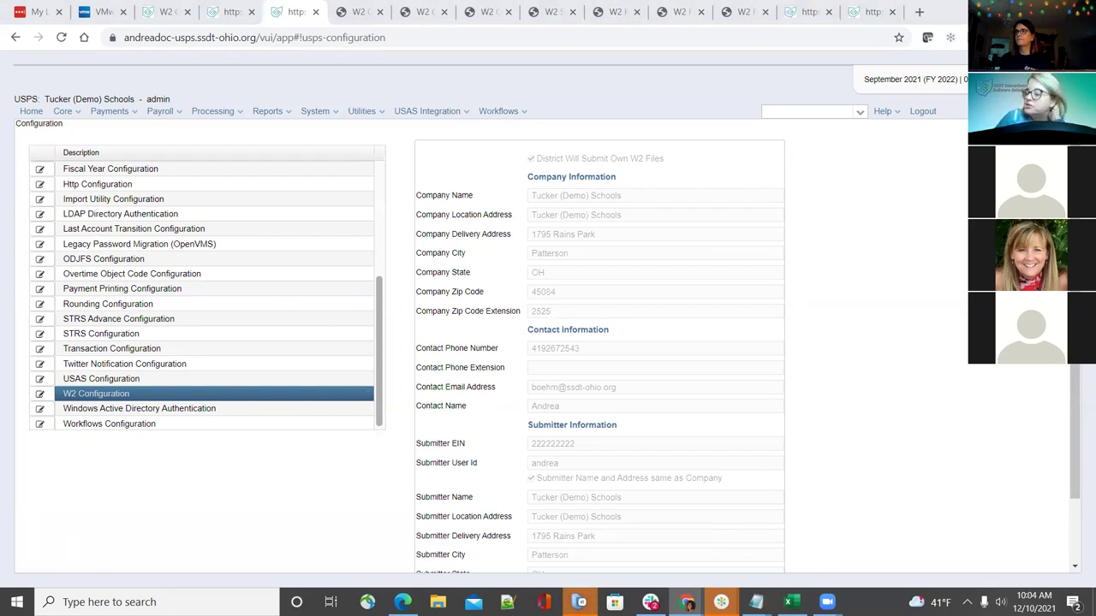
mouse_move(667, 348)
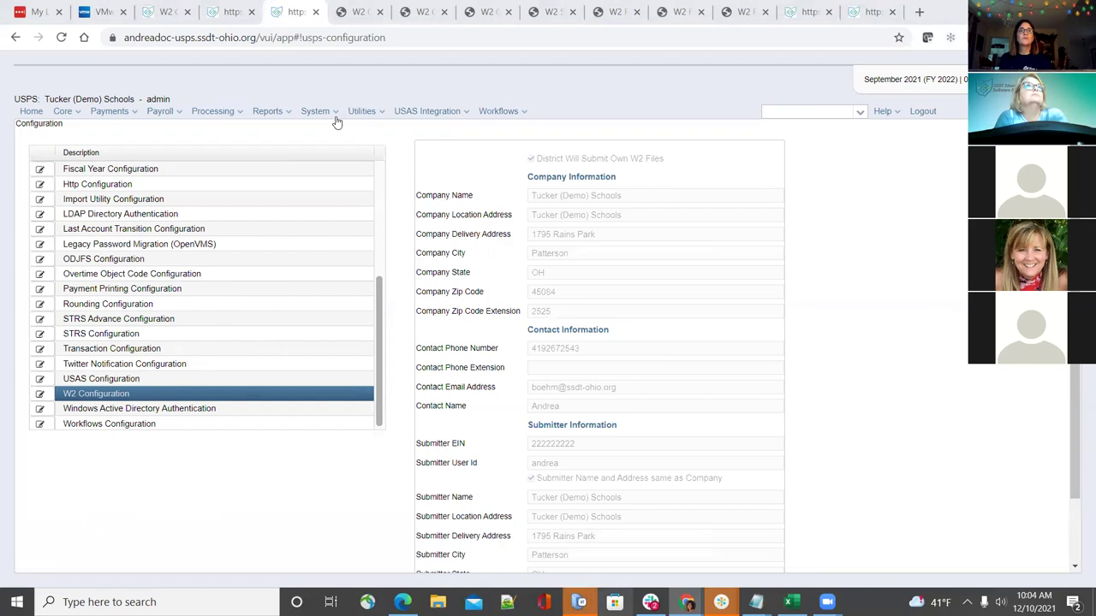
Open the SSDT Wiki's System > Utilities > File Archive page
click(164, 12)
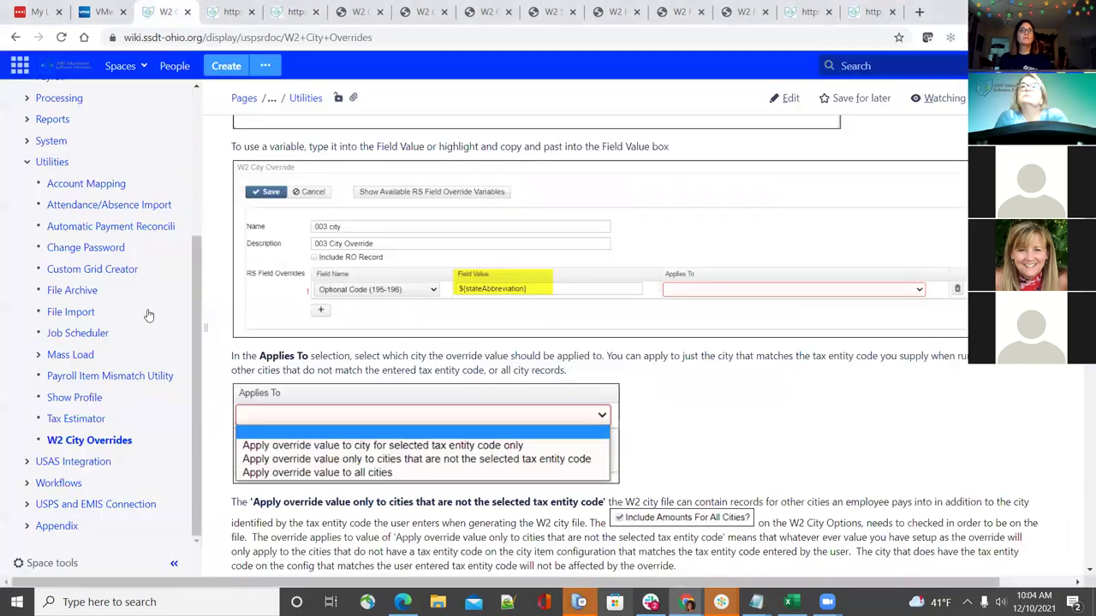
scroll(58, 484, up, 3)
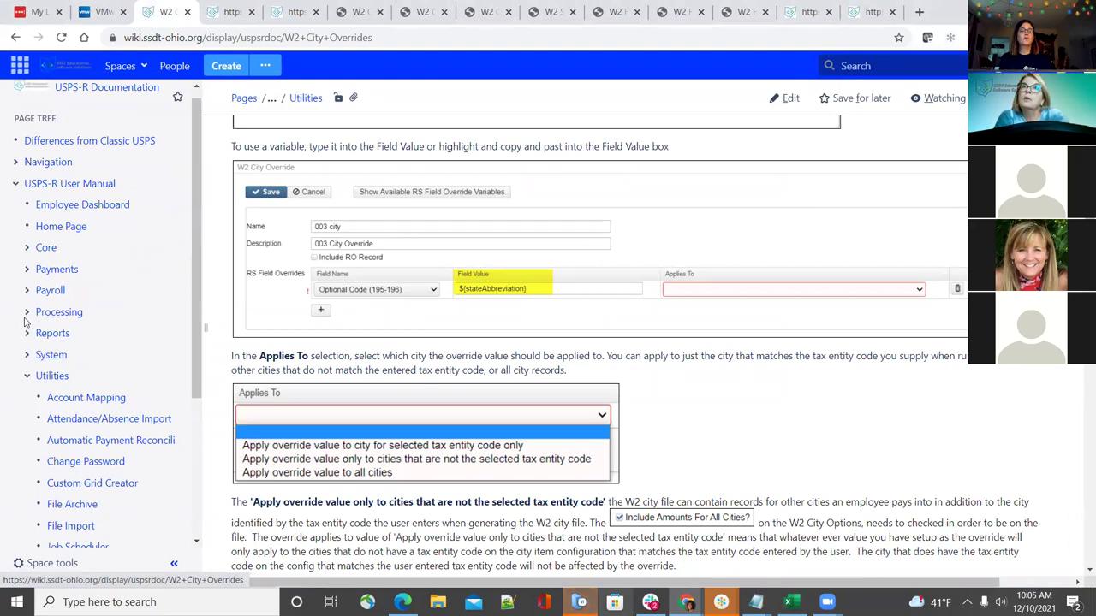
click(29, 357)
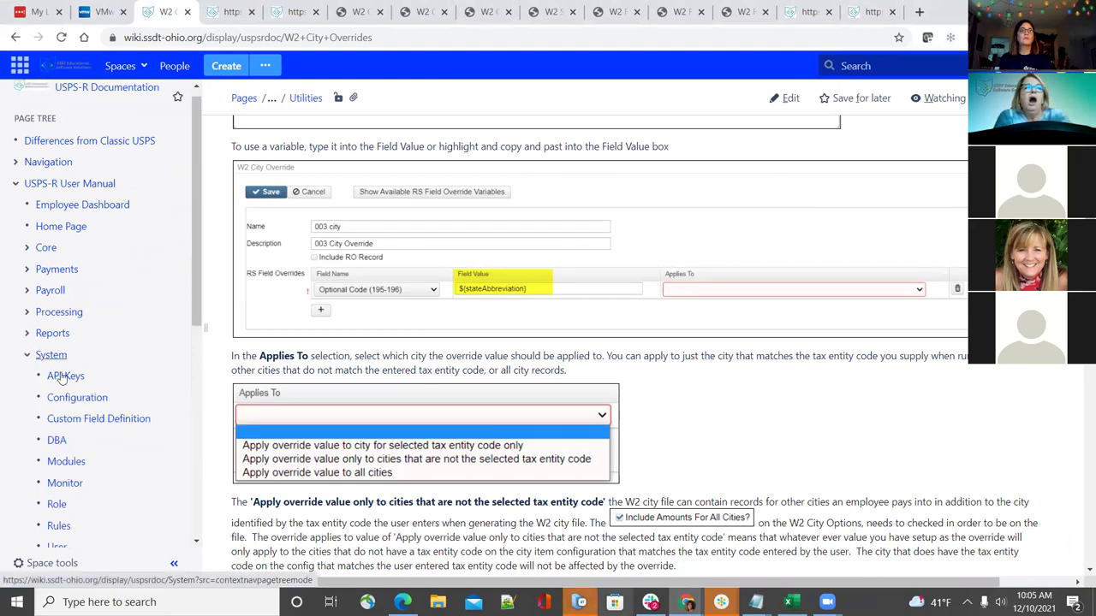
scroll(73, 386, down, 4)
click(72, 363)
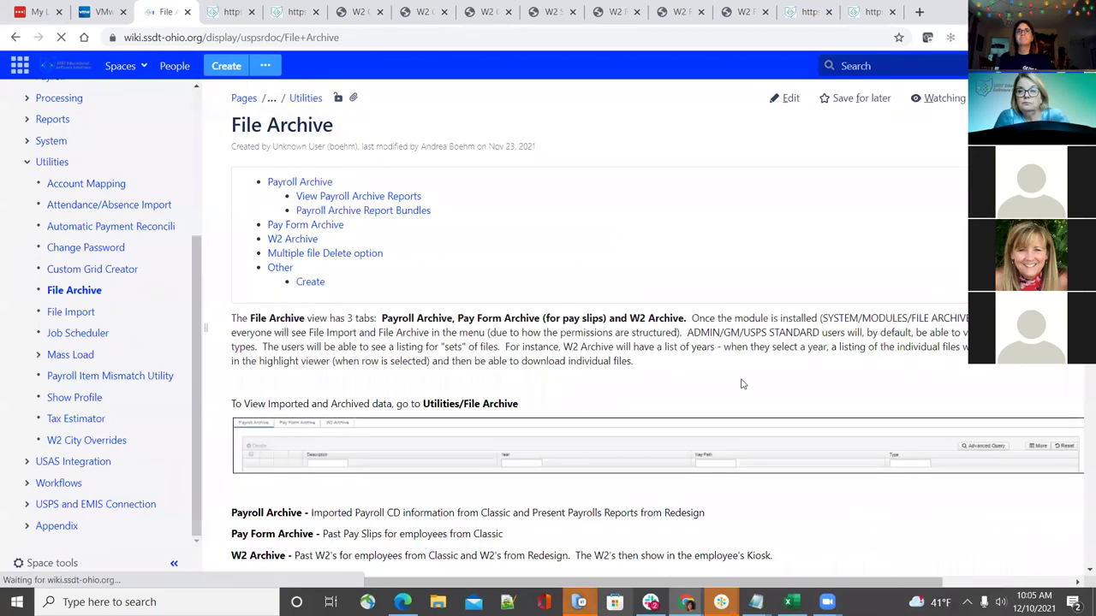
Locate the Calendar Year Reports - W2 Reporting row listing W2OH.TXT and W2MAST_OH.TXT
scroll(742, 385, down, 15)
scroll(742, 384, down, 5)
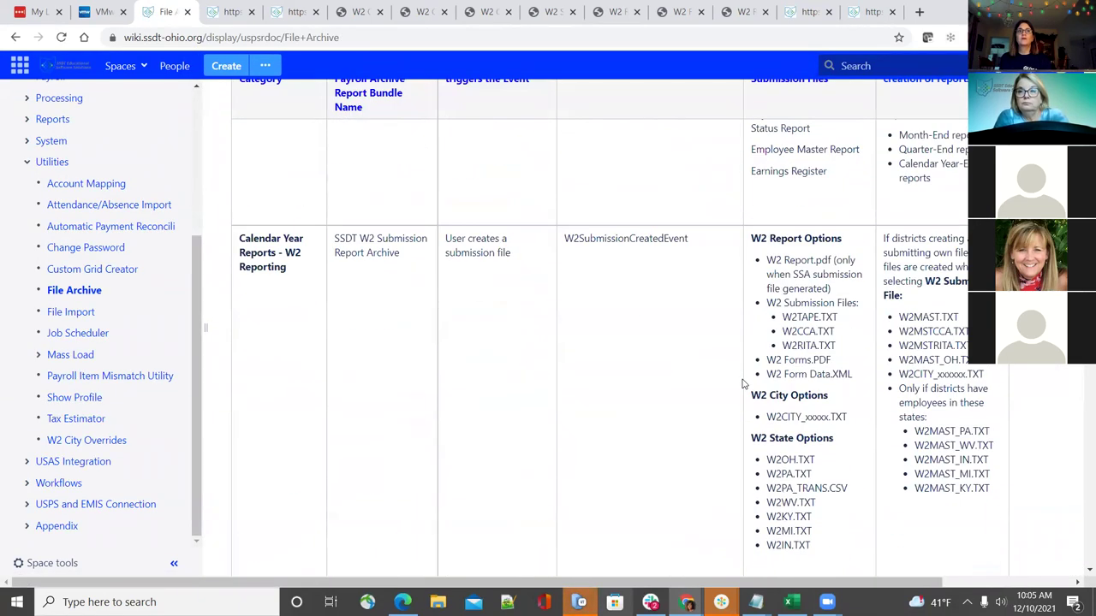
scroll(742, 378, up, 1)
scroll(742, 377, up, 1)
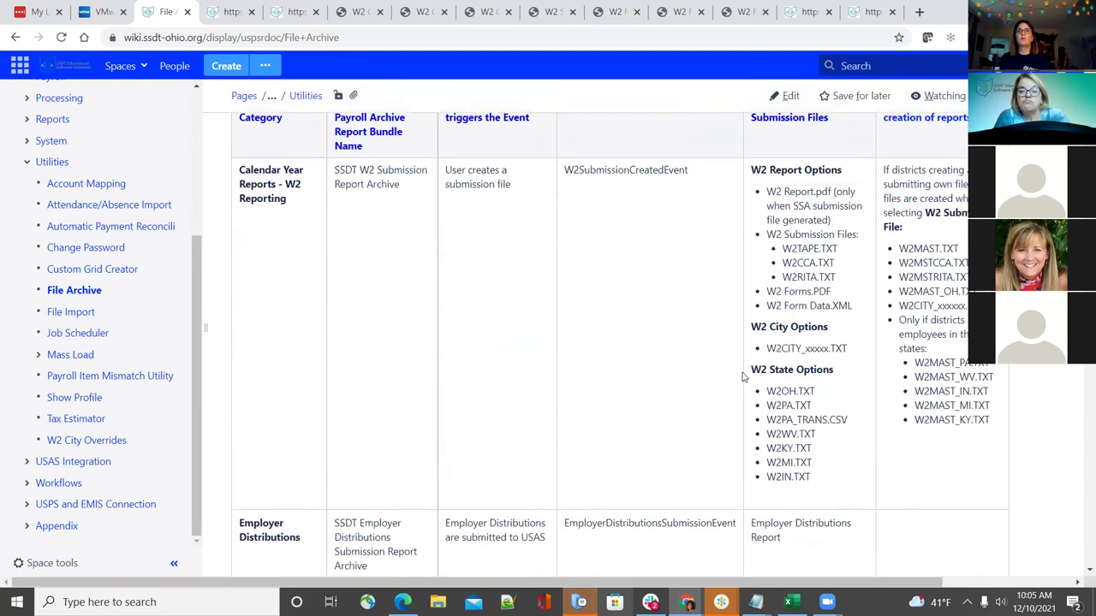
drag(571, 586, 648, 586)
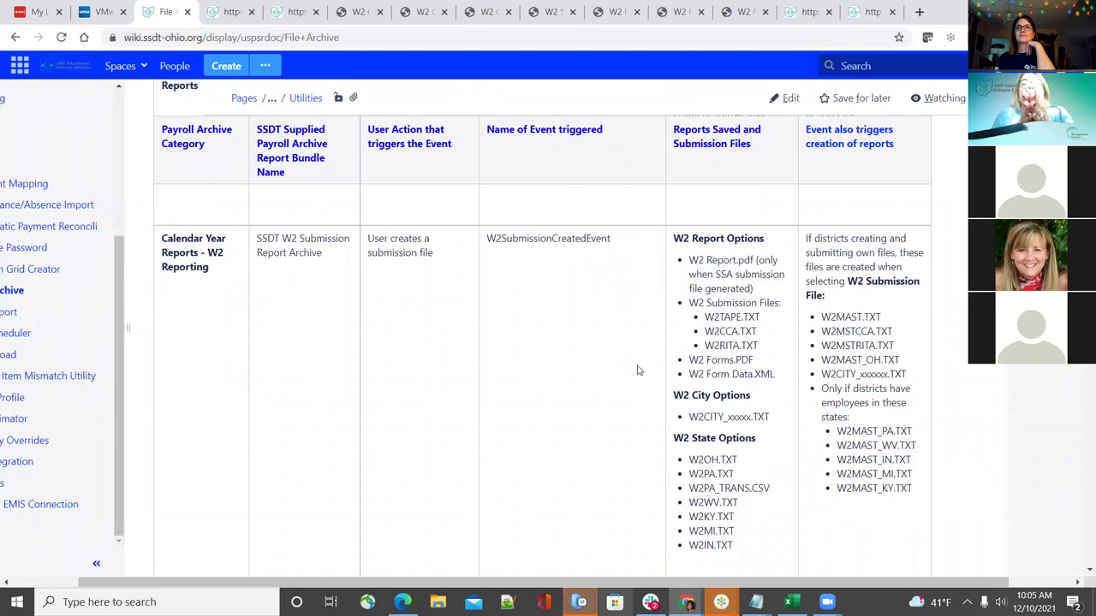
scroll(637, 370, down, 1)
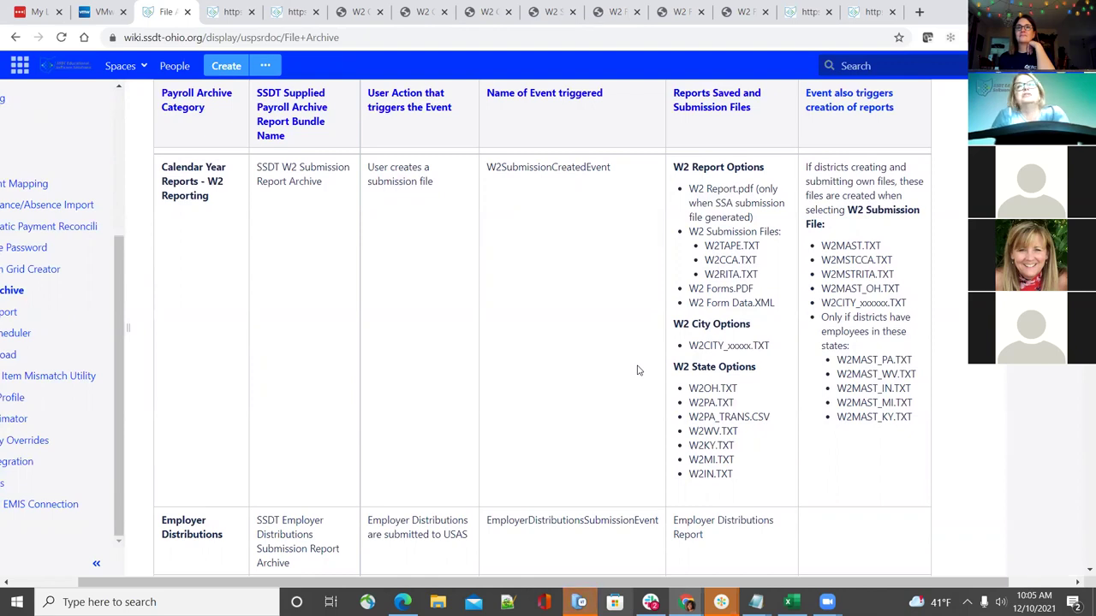
scroll(643, 382, down, 1)
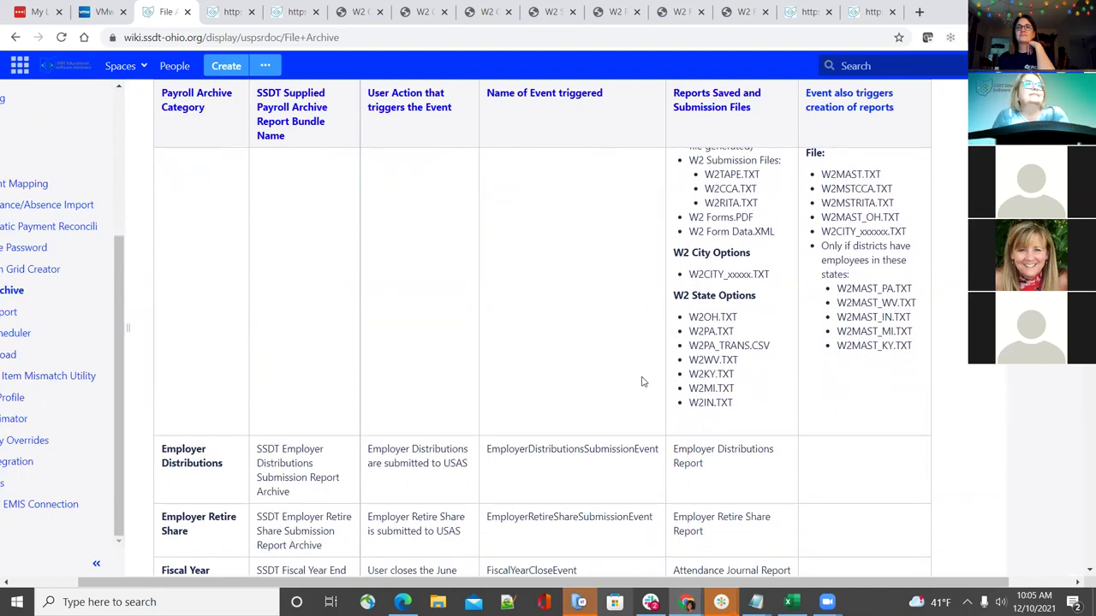
scroll(643, 382, up, 1)
scroll(643, 382, up, 1)
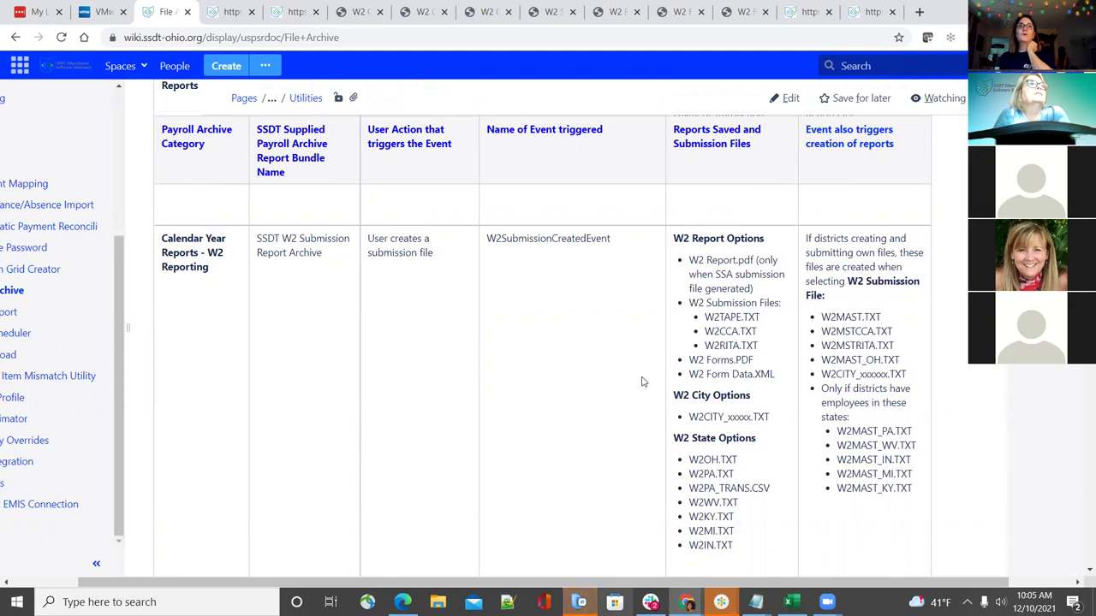
scroll(643, 382, down, 1)
scroll(643, 381, up, 1)
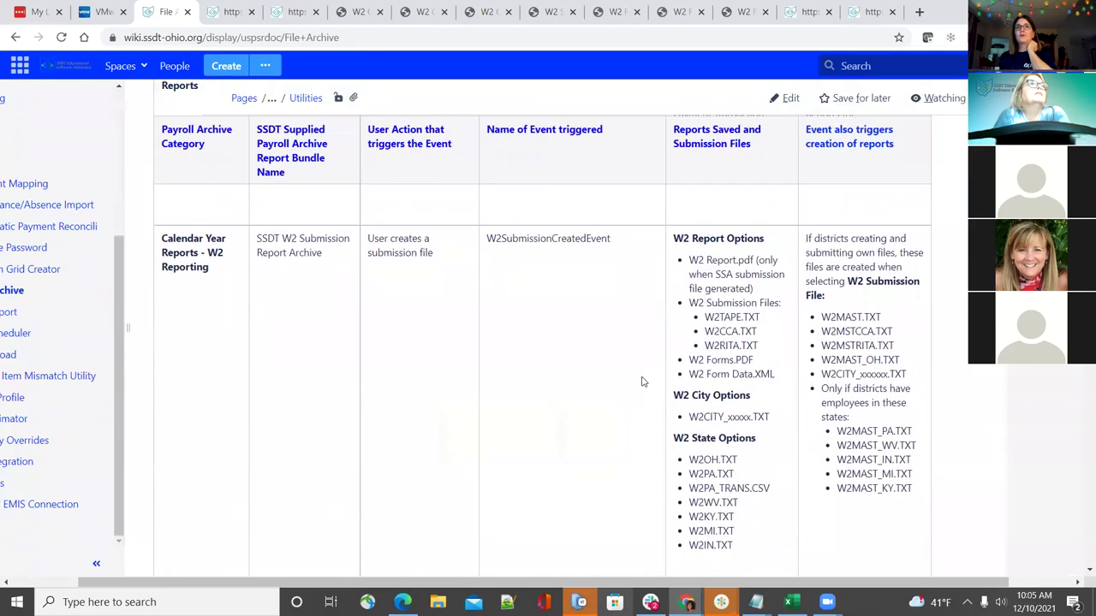
scroll(643, 382, up, 1)
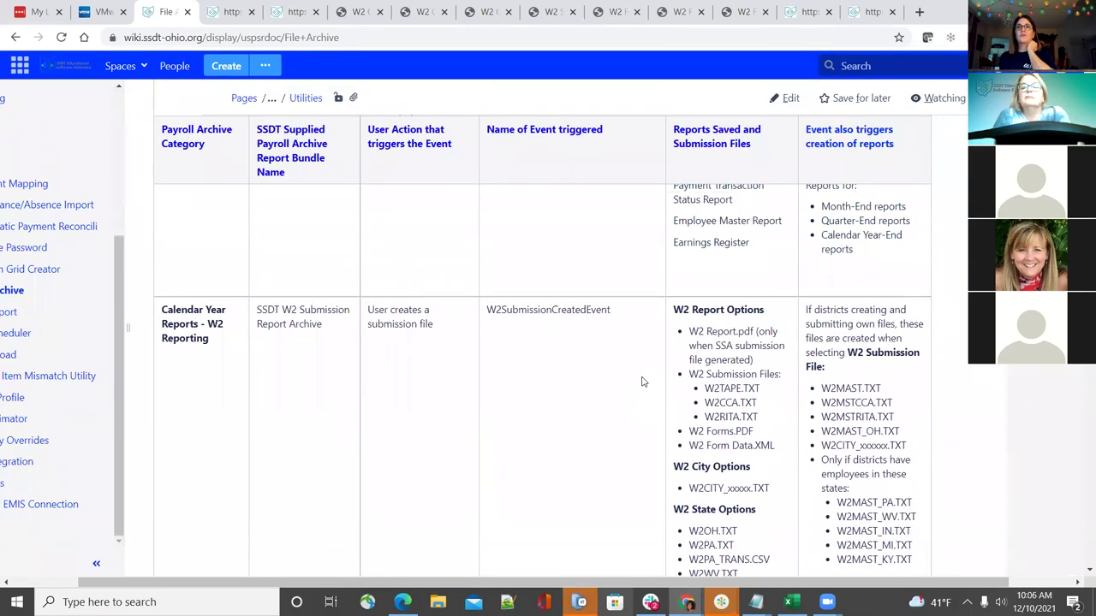
scroll(643, 382, down, 1)
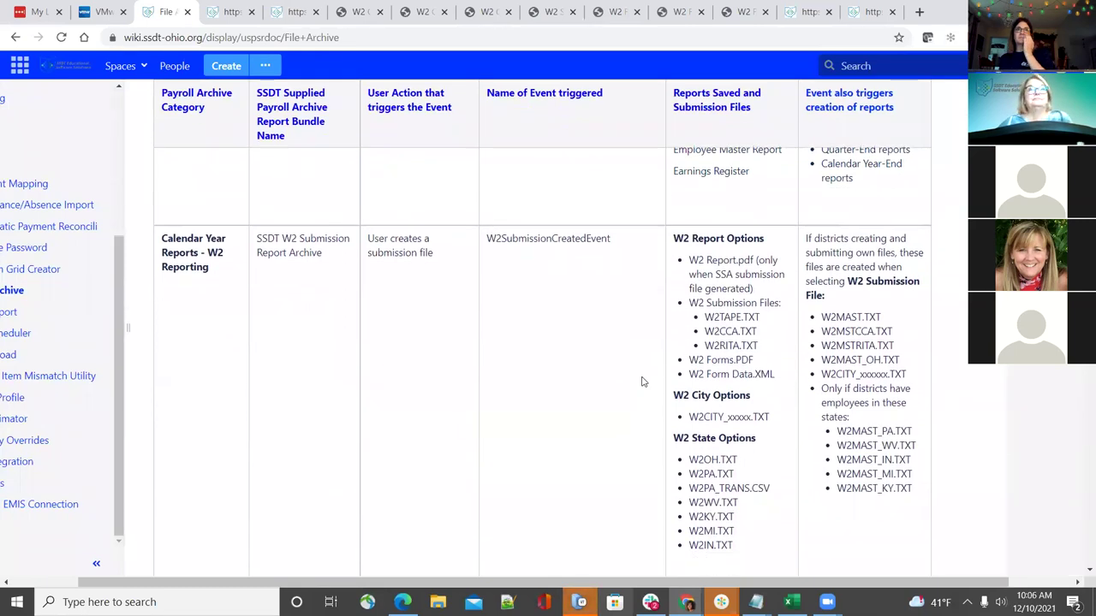